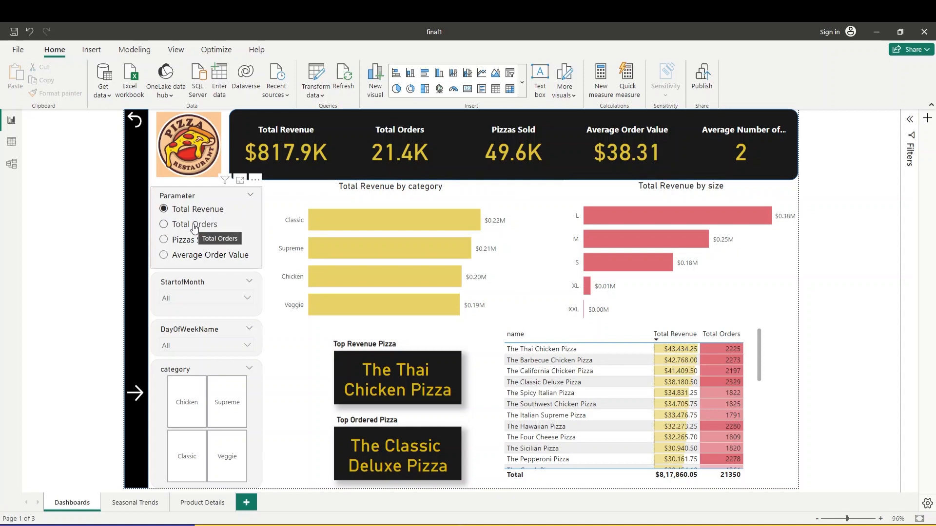
Step: Switch the dashboard's Parameter slicer through Total Orders and Pizzas Sold, and back to Total Revenue, to compare the category and size charts
{"action": "left_click", "coordinate": [168, 225]}
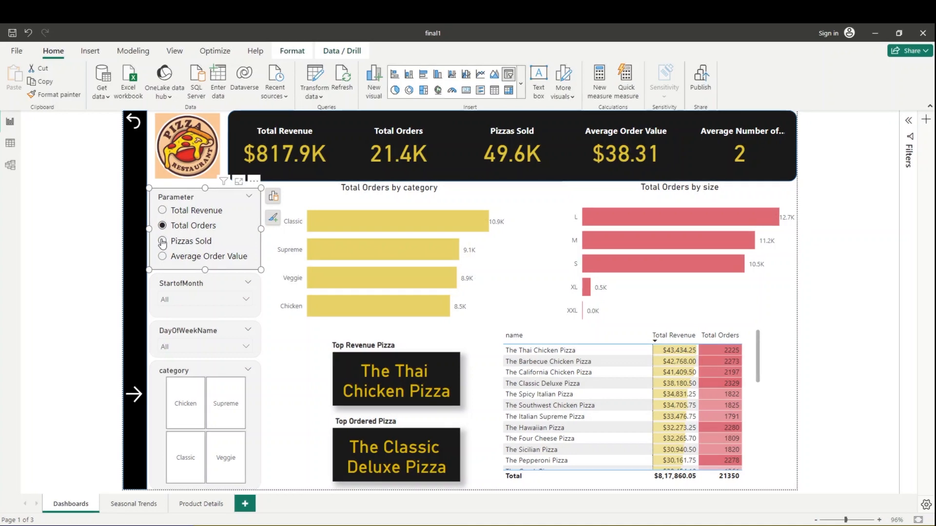
{"action": "left_click", "coordinate": [162, 241]}
{"action": "left_click", "coordinate": [162, 210]}
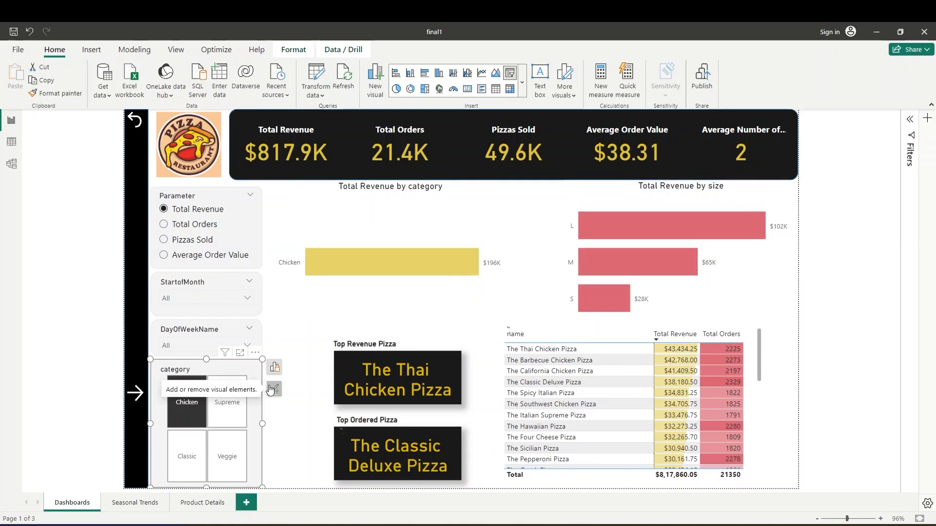
Step: Review the finished report's Seasonal Trends and Product Details pages, and return to the Dashboards page
{"action": "left_click", "coordinate": [135, 502]}
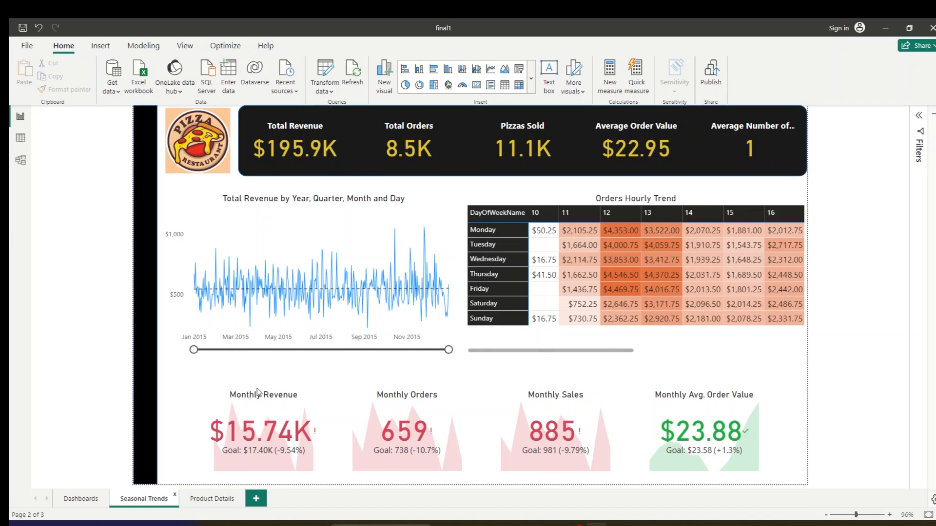
{"action": "left_click", "coordinate": [199, 501]}
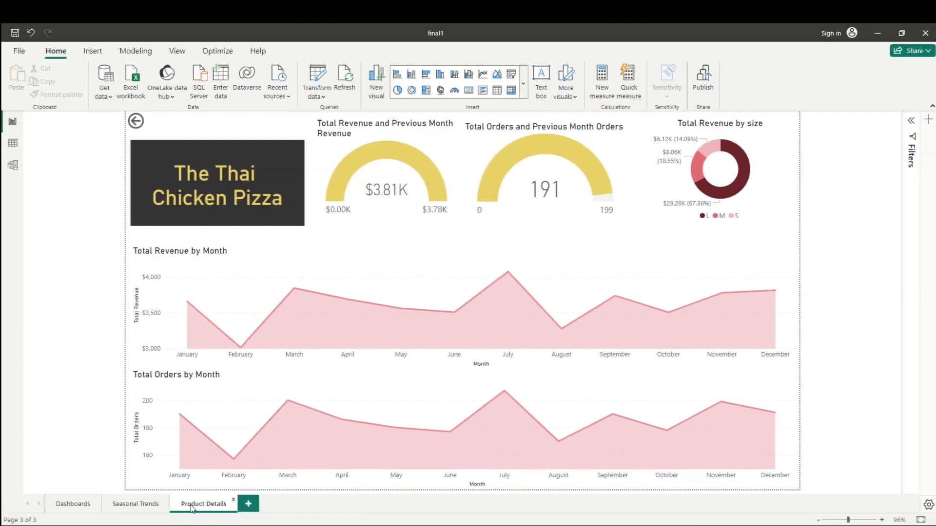
{"action": "left_click", "coordinate": [76, 504]}
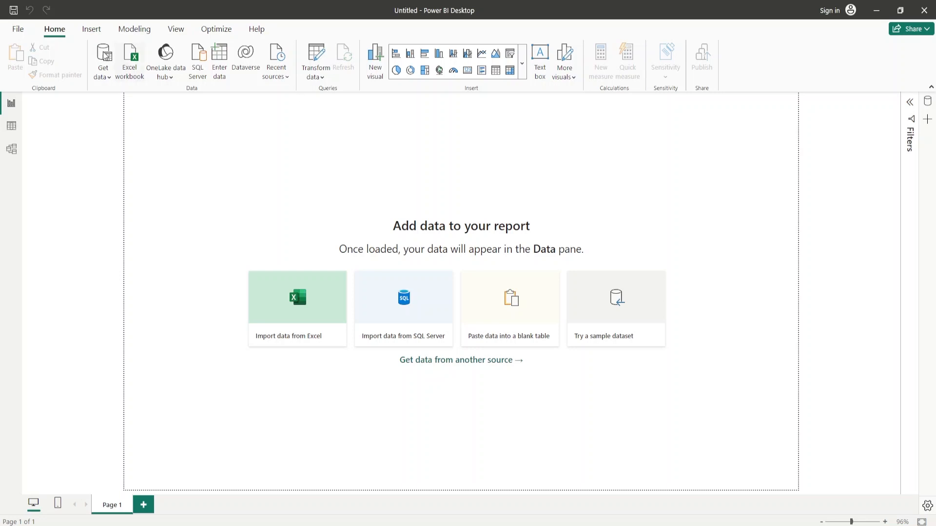
Step: Import the pizzas CSV file from the pizza_sales folder and open it for transformation in Power Query Editor
{"action": "left_click", "coordinate": [102, 80]}
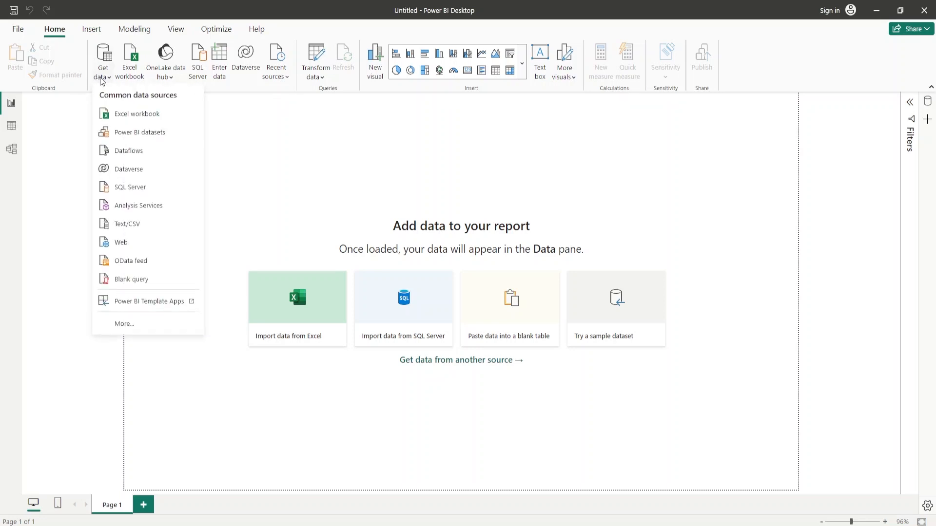
{"action": "left_click", "coordinate": [131, 224]}
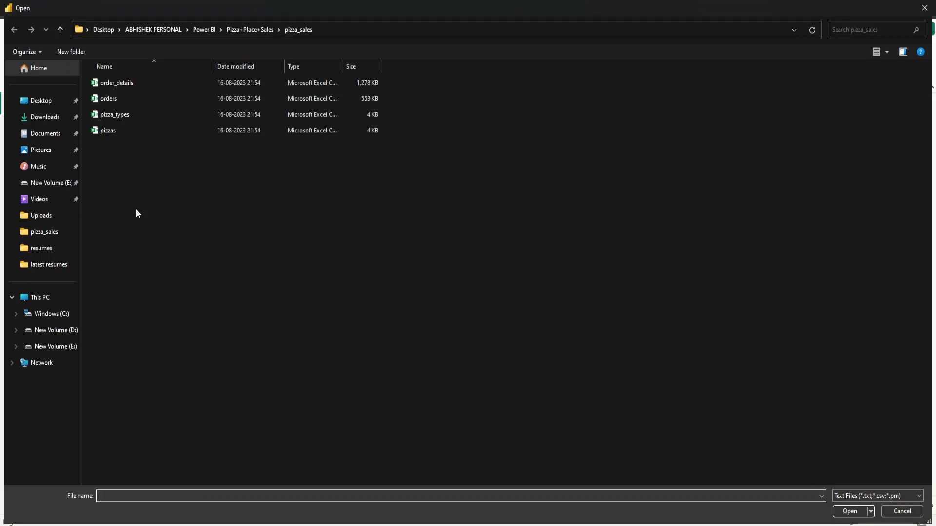
{"action": "left_click", "coordinate": [177, 130]}
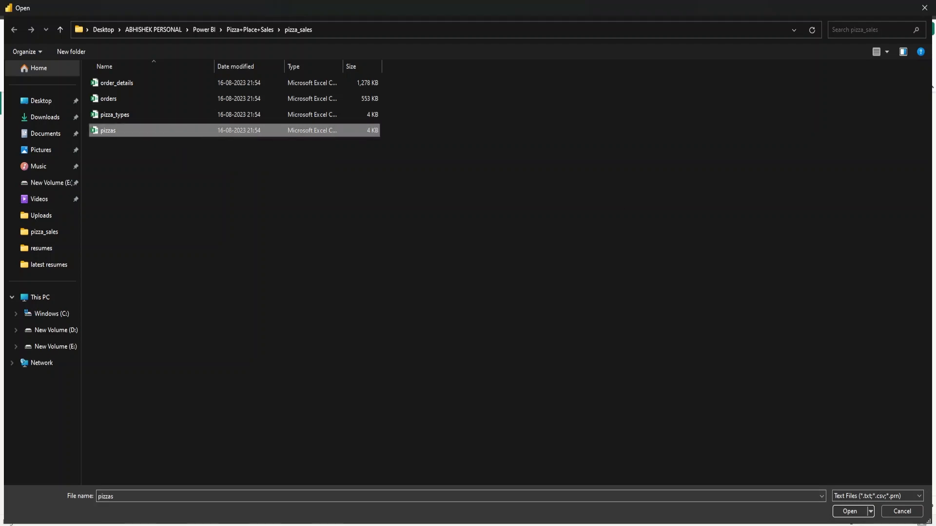
{"action": "left_click", "coordinate": [851, 512]}
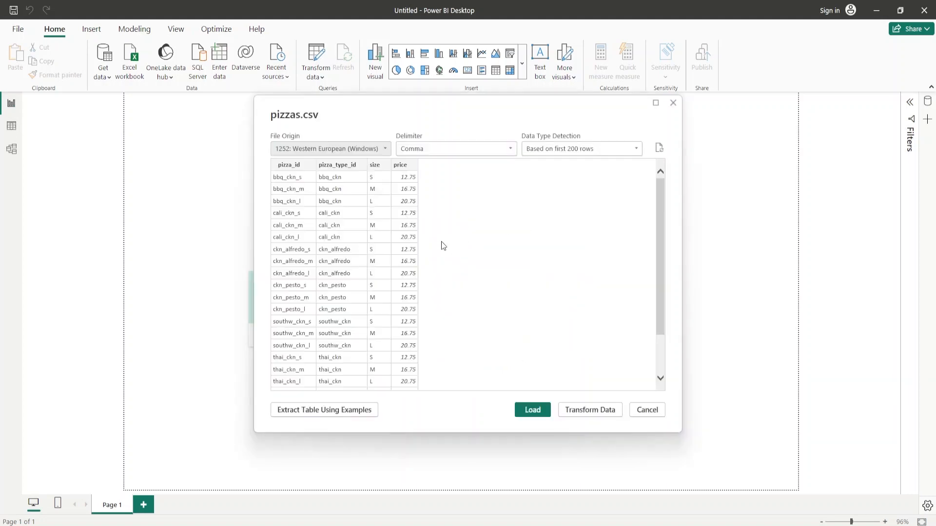
{"action": "left_click", "coordinate": [585, 411]}
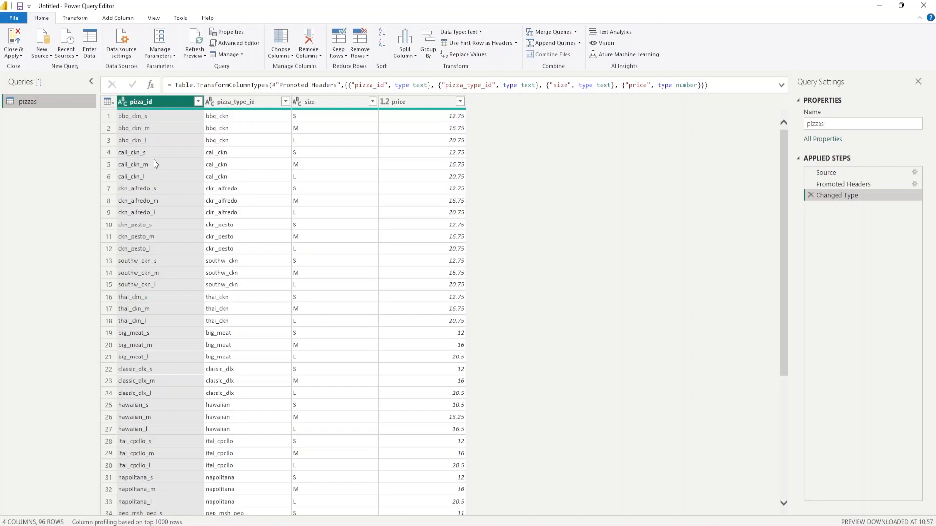
Step: Check the pizza_id, pizza_type_id, size and price columns of the pizzas query, and close the editor applying the changes
{"action": "left_click", "coordinate": [325, 101]}
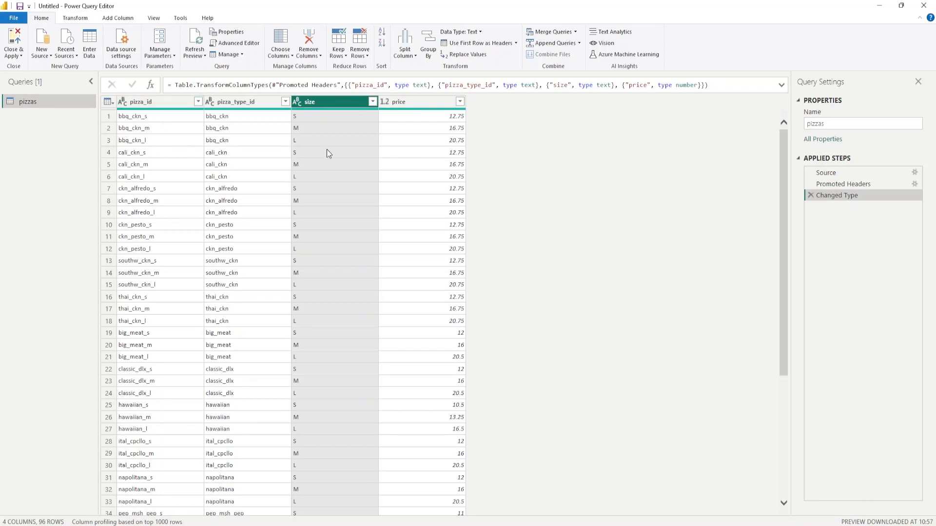
{"action": "left_click", "coordinate": [147, 103]}
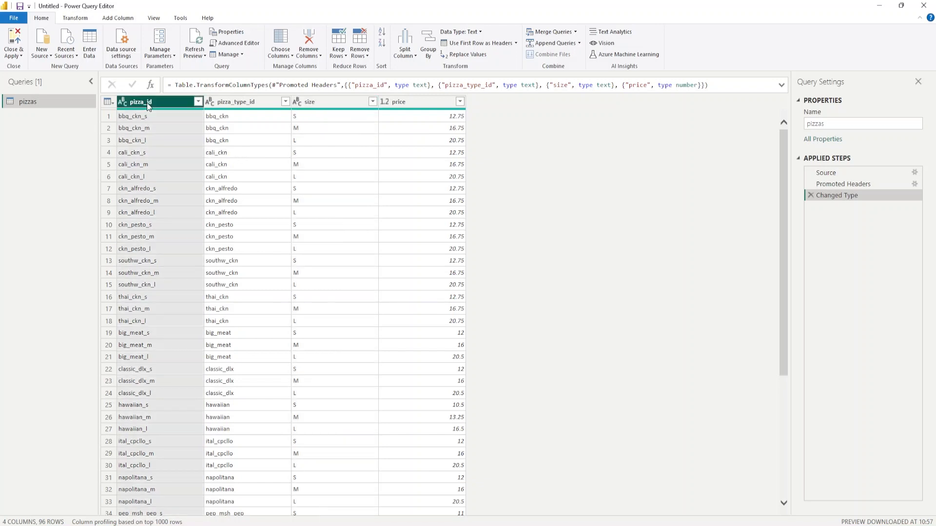
{"action": "left_click", "coordinate": [237, 104]}
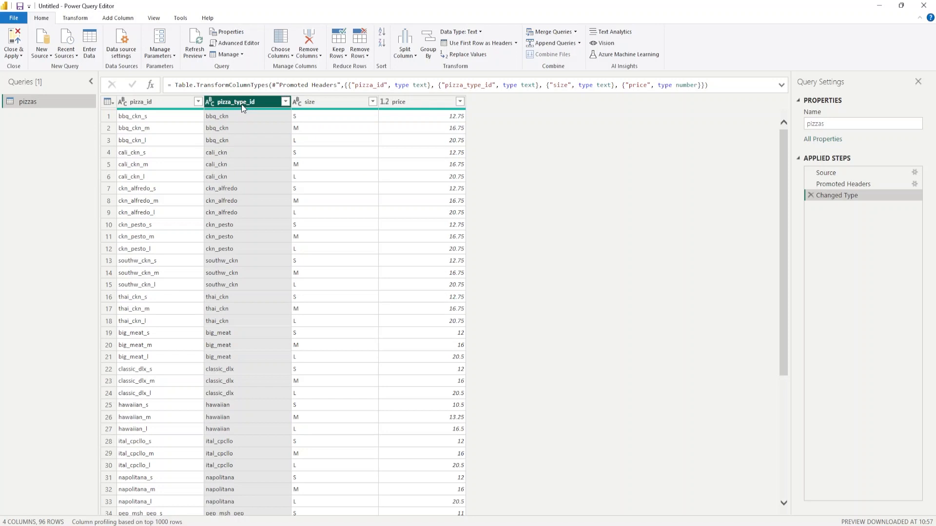
{"action": "left_click", "coordinate": [324, 104]}
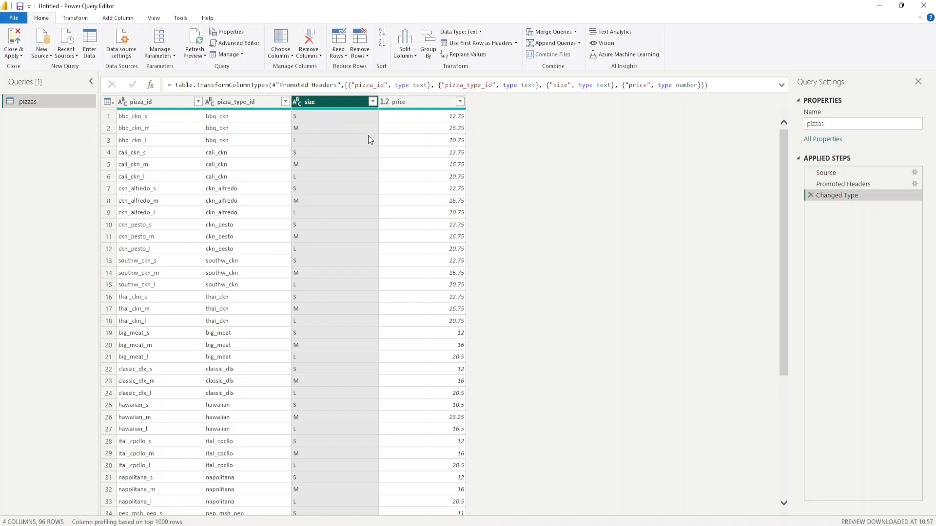
{"action": "left_click", "coordinate": [395, 107]}
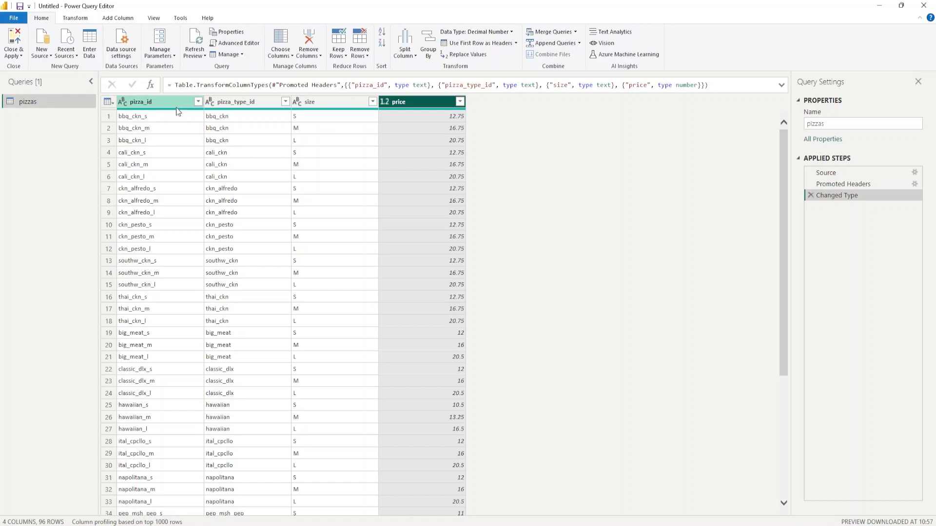
{"action": "mouse_move", "coordinate": [177, 110]}
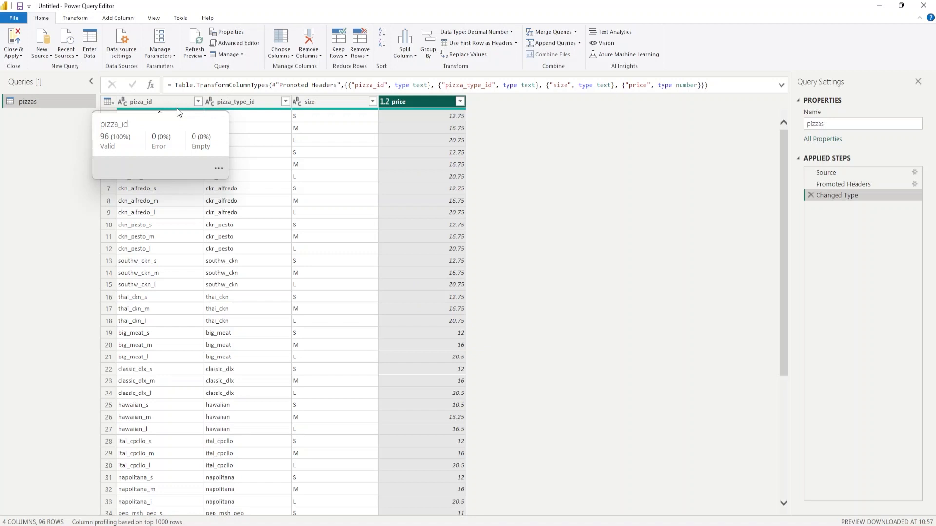
{"action": "left_click", "coordinate": [11, 39]}
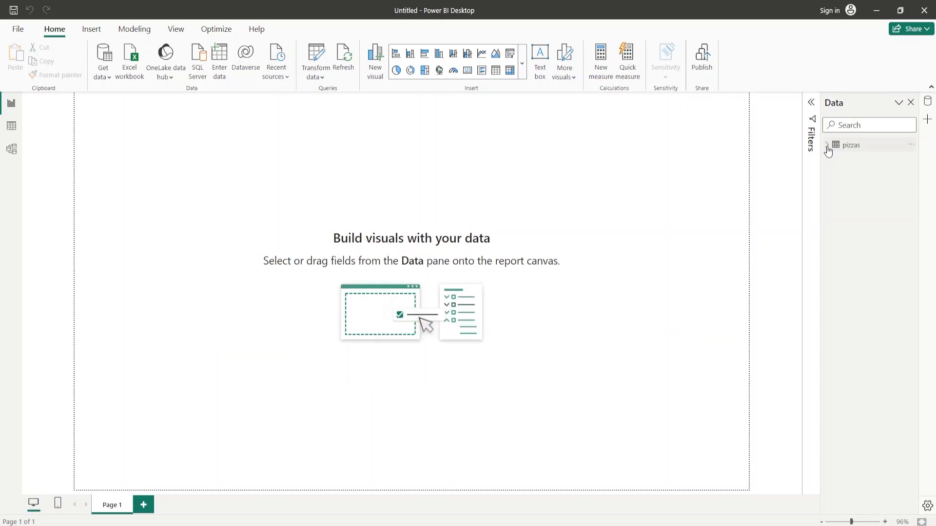
Step: Import the pizza_types CSV file from the pizza_sales folder and open it for transformation in Power Query Editor
{"action": "left_click", "coordinate": [102, 78]}
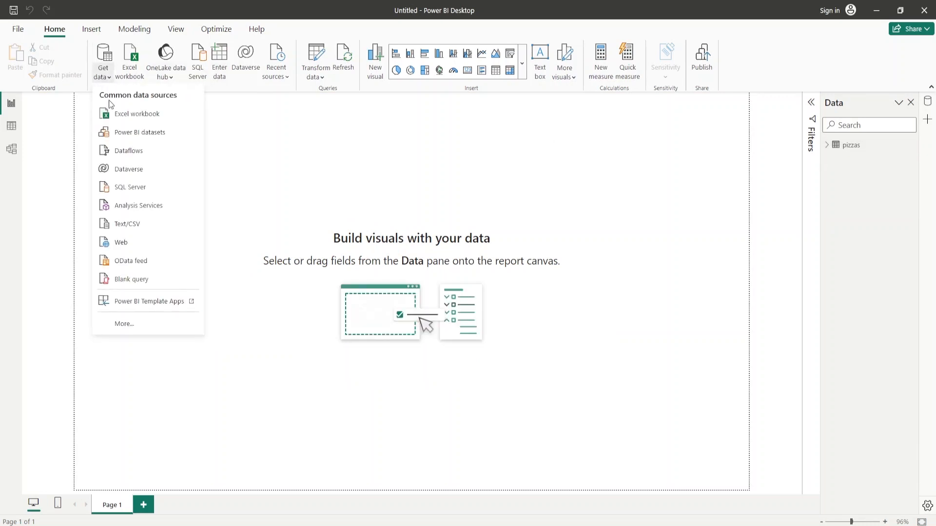
{"action": "left_click", "coordinate": [130, 221]}
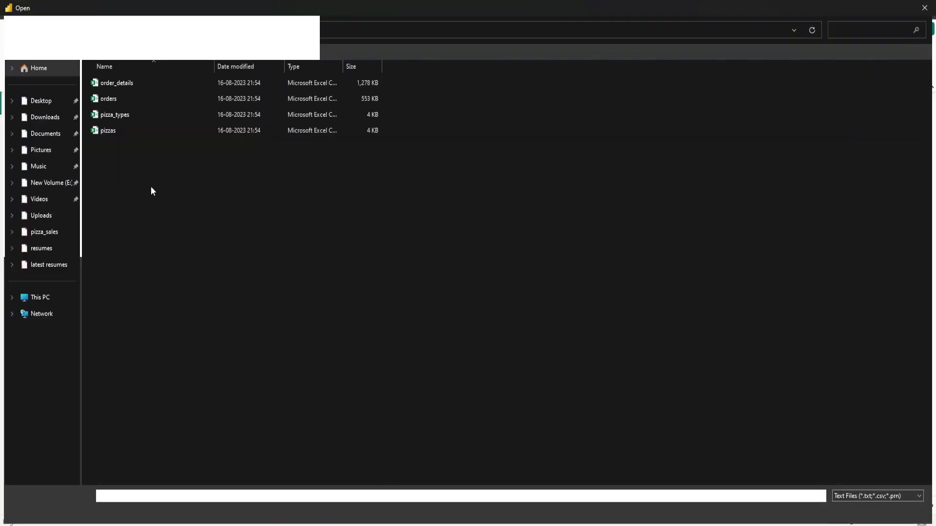
{"action": "left_click", "coordinate": [117, 115]}
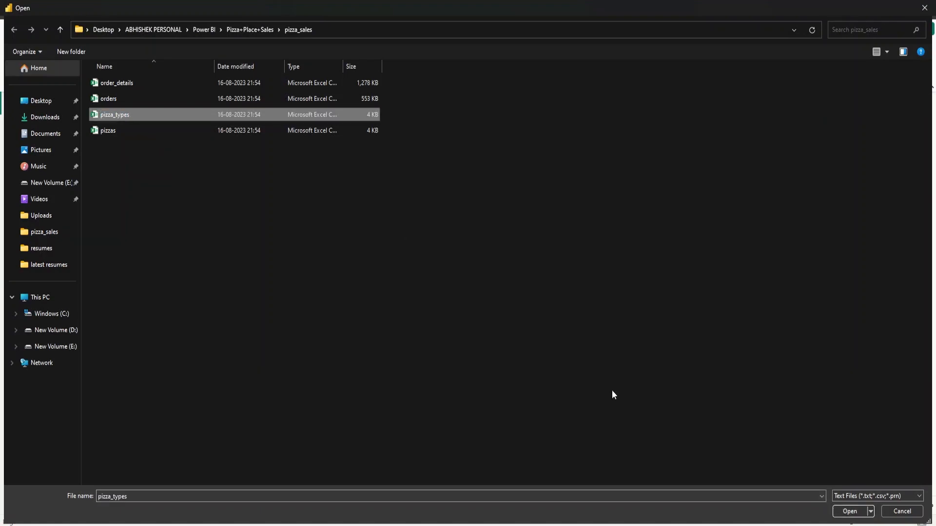
{"action": "left_click", "coordinate": [850, 512]}
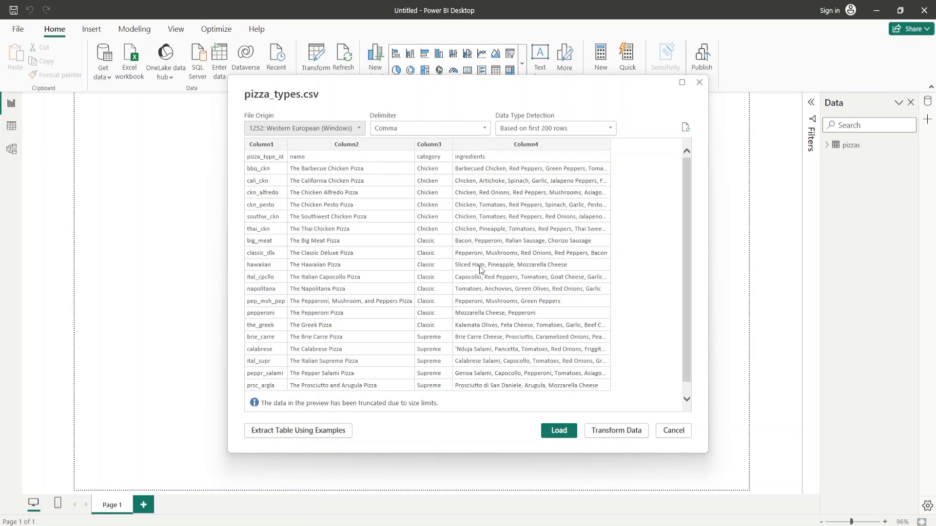
{"action": "left_click", "coordinate": [630, 432]}
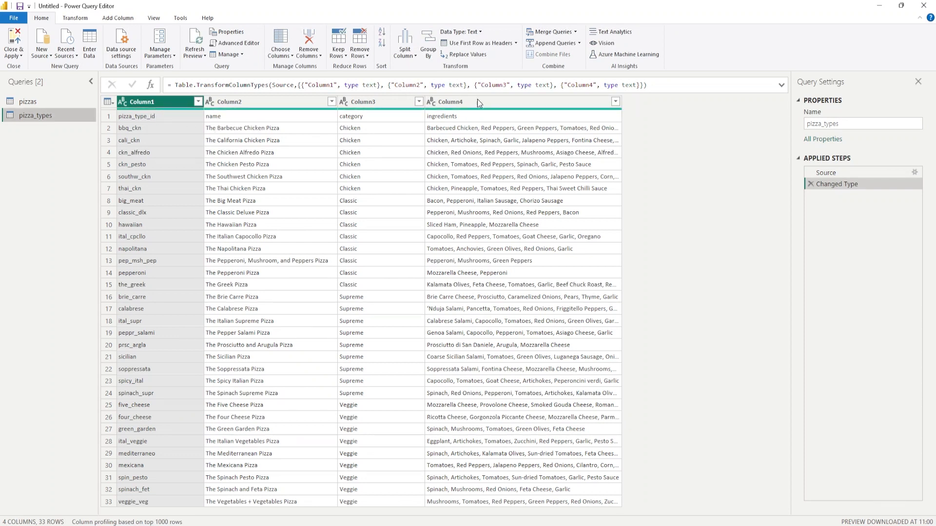
Step: Use the first row as headers in the pizza_types query, and close the editor applying the changes
{"action": "left_click", "coordinate": [108, 102]}
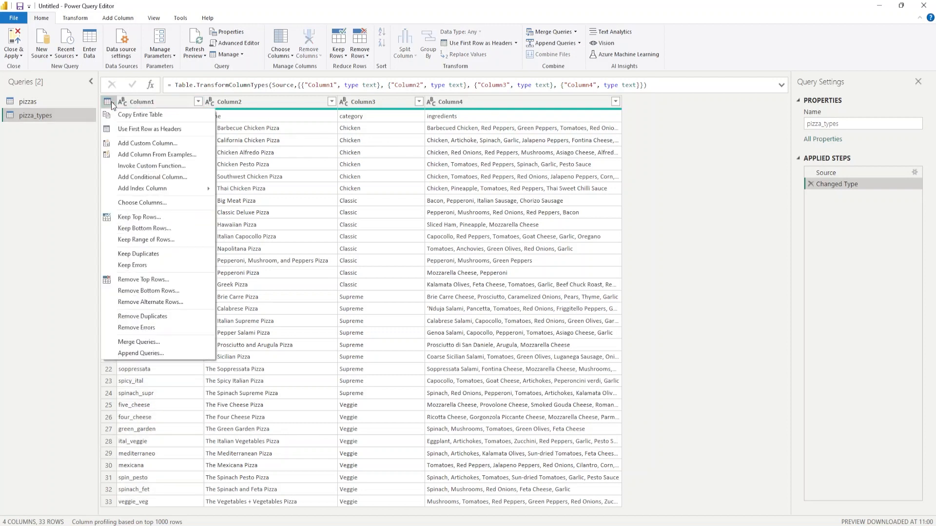
{"action": "left_click", "coordinate": [112, 130]}
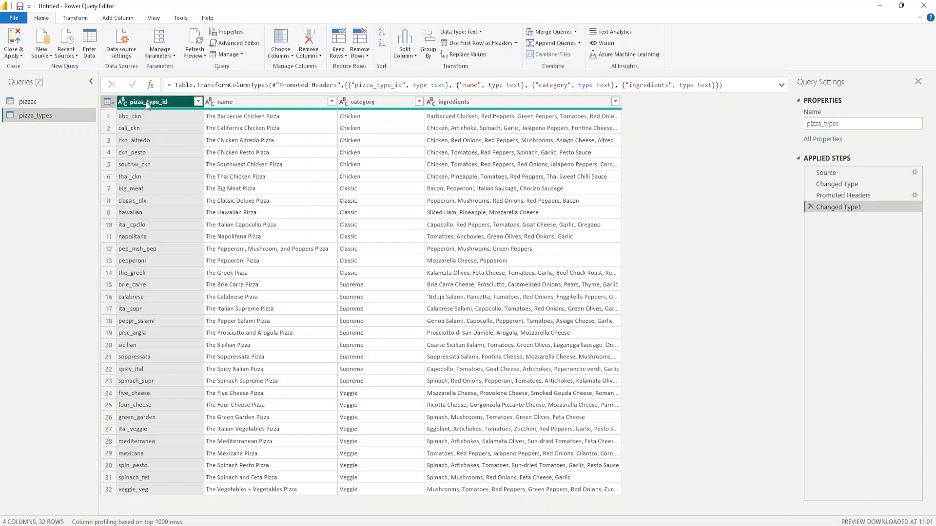
{"action": "left_click", "coordinate": [249, 129]}
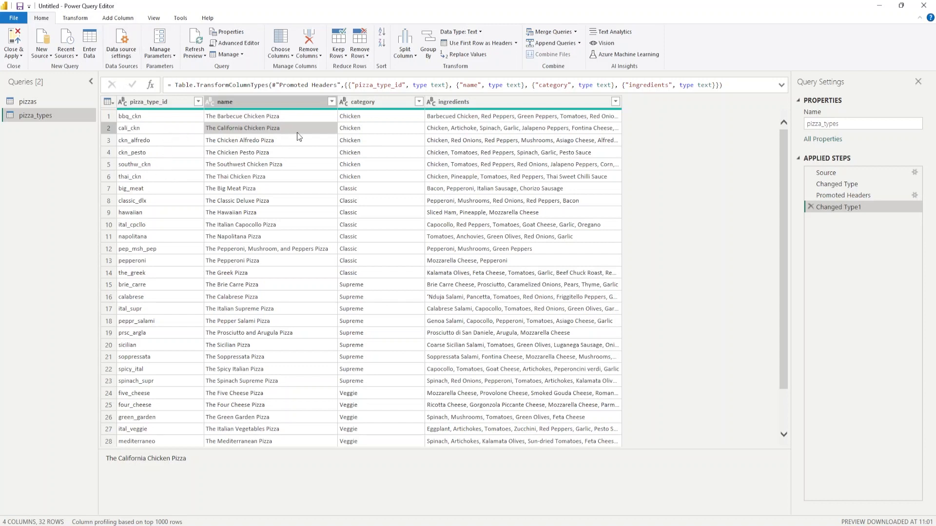
{"action": "left_click", "coordinate": [11, 42]}
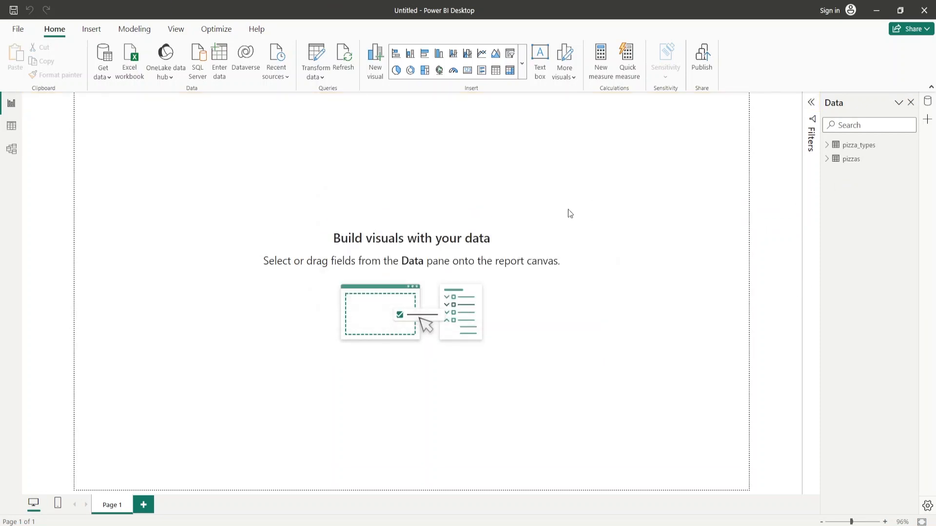
Step: Import the orders CSV file from the pizza_sales folder and open it for transformation in Power Query Editor
{"action": "left_click", "coordinate": [107, 72]}
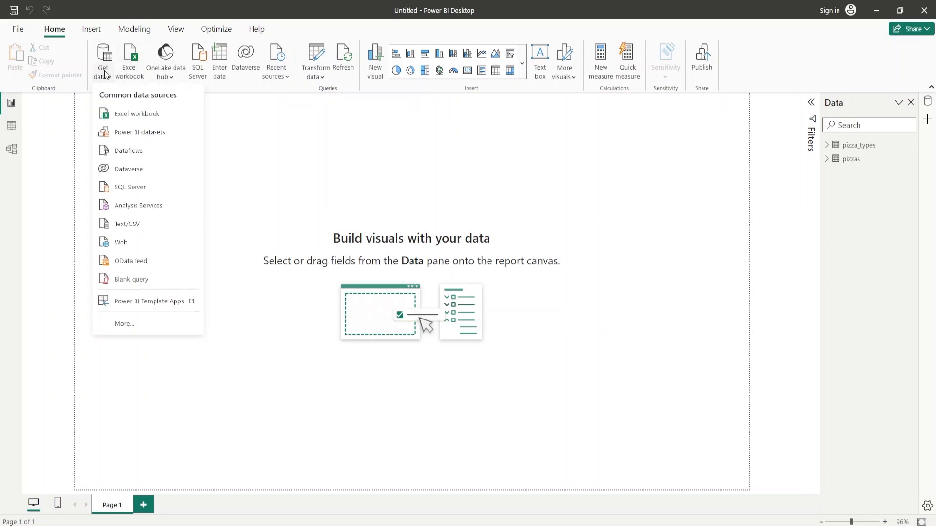
{"action": "left_click", "coordinate": [116, 225]}
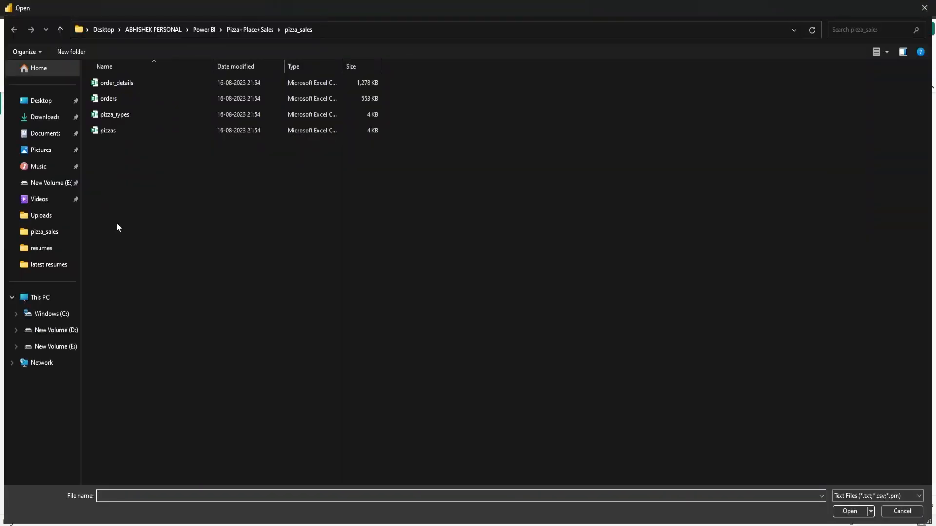
{"action": "left_click", "coordinate": [129, 97]}
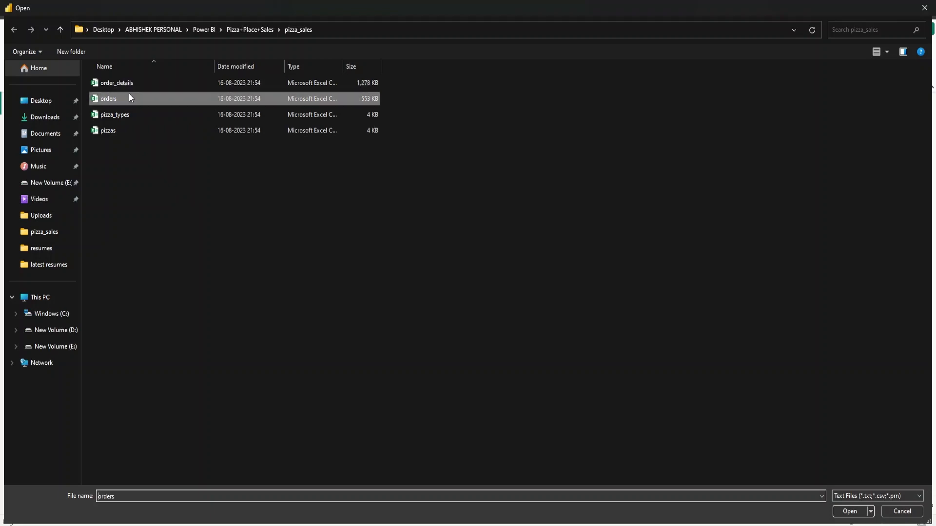
{"action": "left_click", "coordinate": [849, 511]}
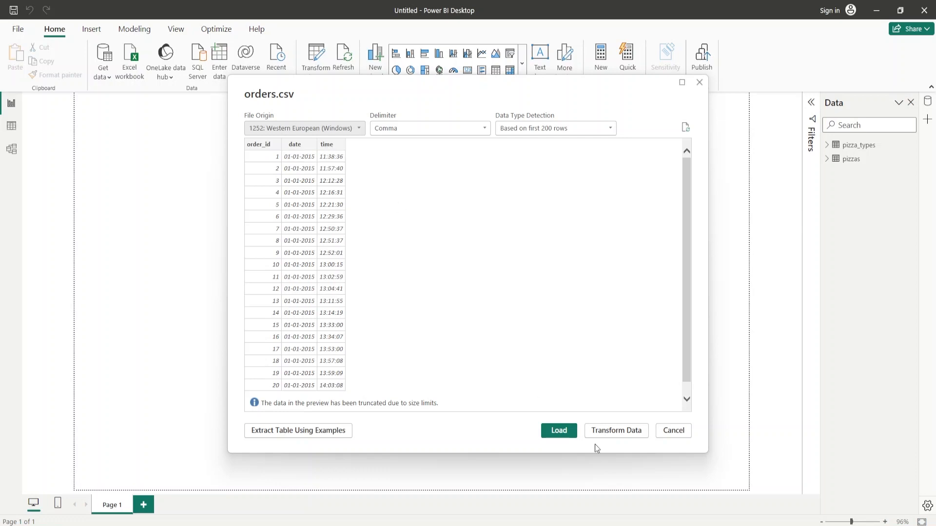
{"action": "left_click", "coordinate": [602, 431]}
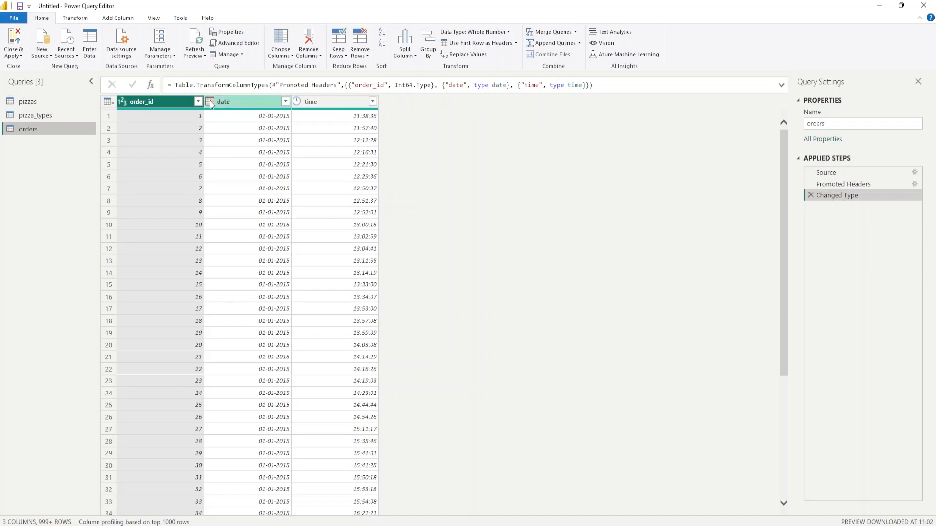
Step: Check the time column of the orders query, and close the editor applying the changes so the table loads into the report
{"action": "left_click", "coordinate": [330, 103]}
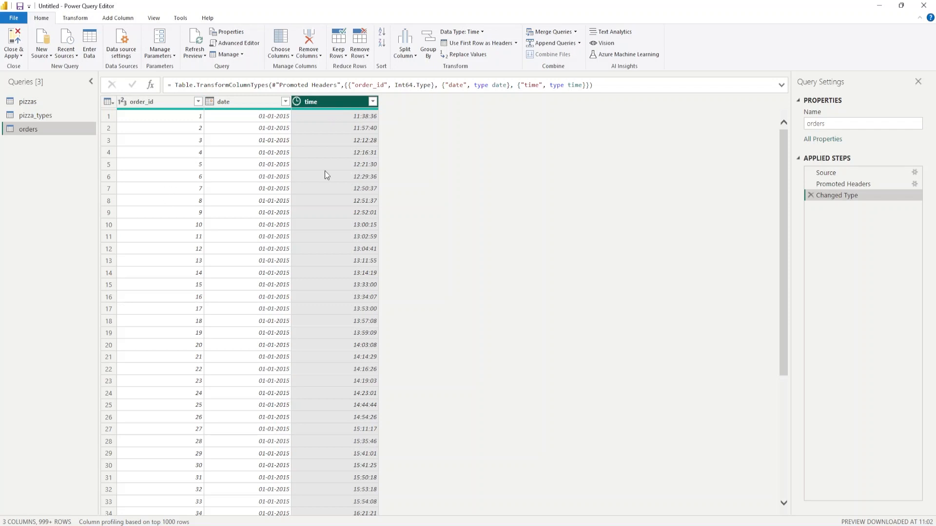
{"action": "left_click", "coordinate": [9, 37]}
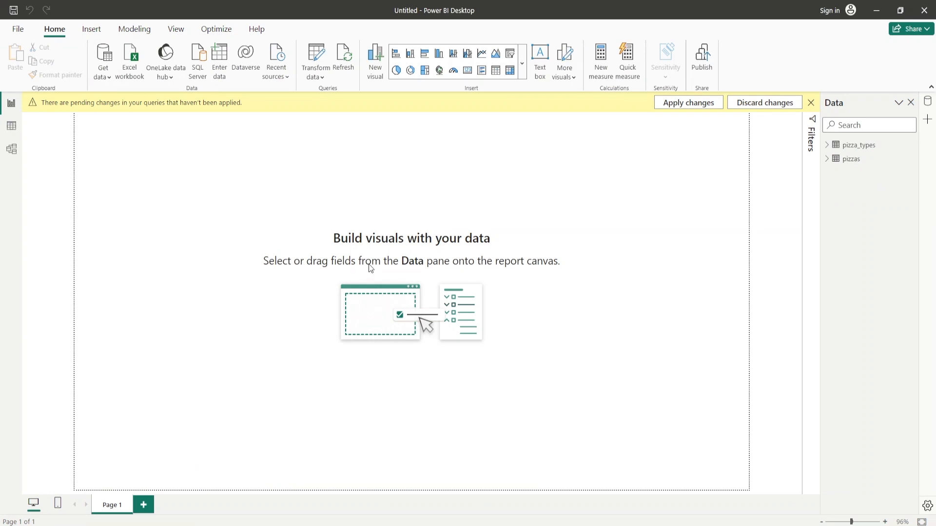
{"action": "key", "text": "ctrl+o"}
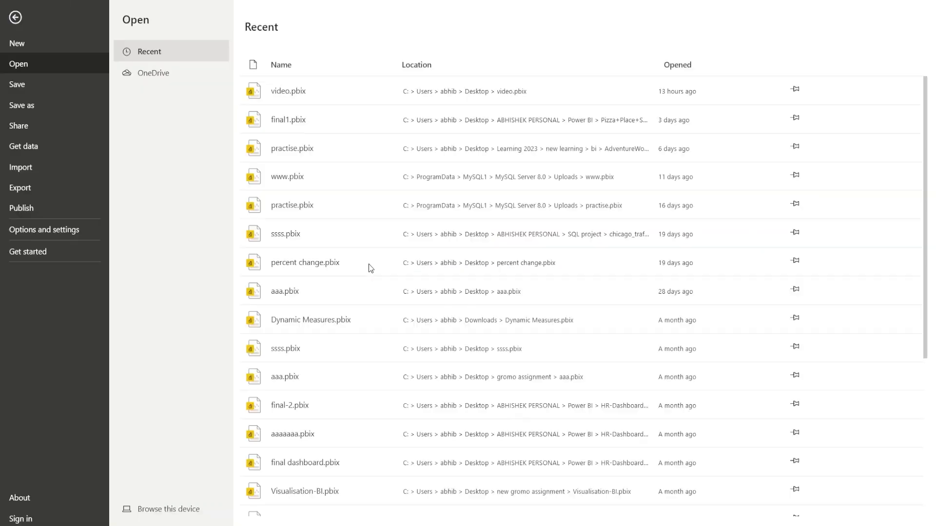
{"action": "left_click", "coordinate": [15, 18]}
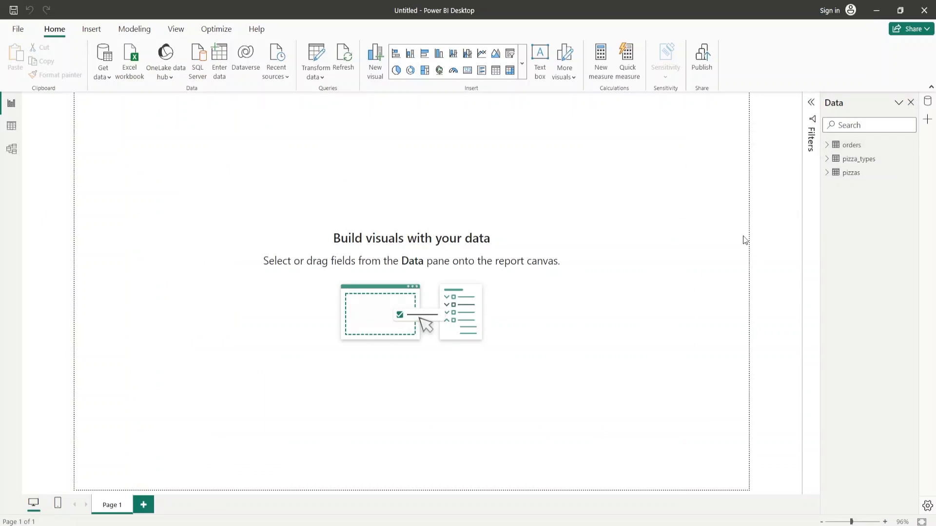
Step: Import the order_details CSV file from the pizza_sales folder and open it for transformation in Power Query Editor
{"action": "left_click", "coordinate": [104, 76]}
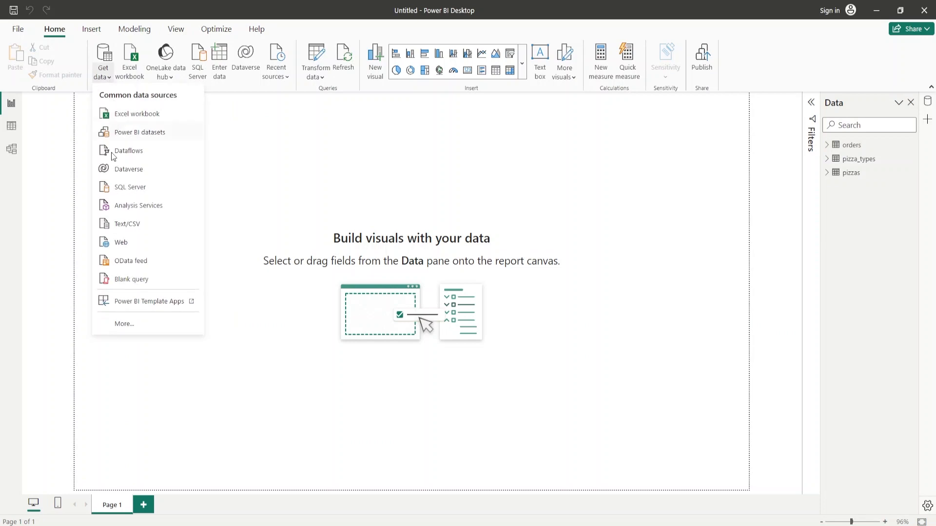
{"action": "left_click", "coordinate": [113, 223]}
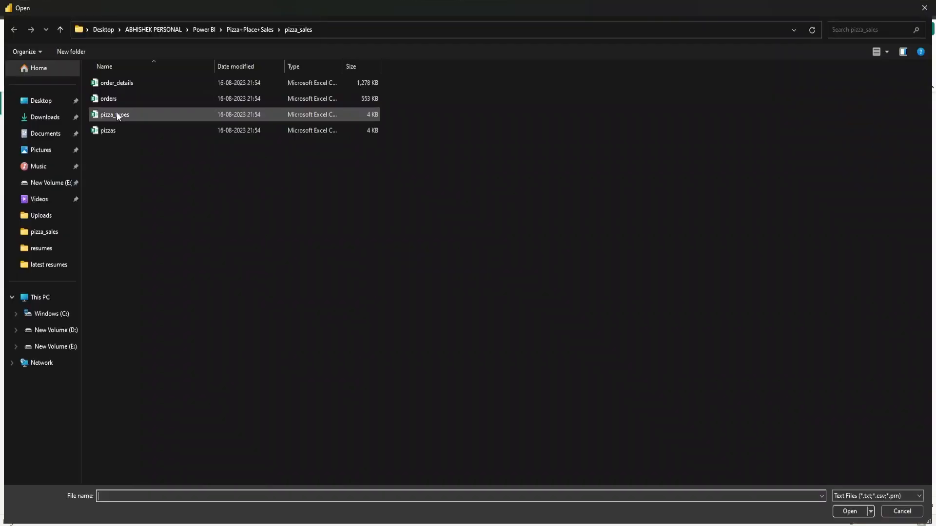
{"action": "left_click", "coordinate": [127, 84]}
{"action": "left_click", "coordinate": [849, 511]}
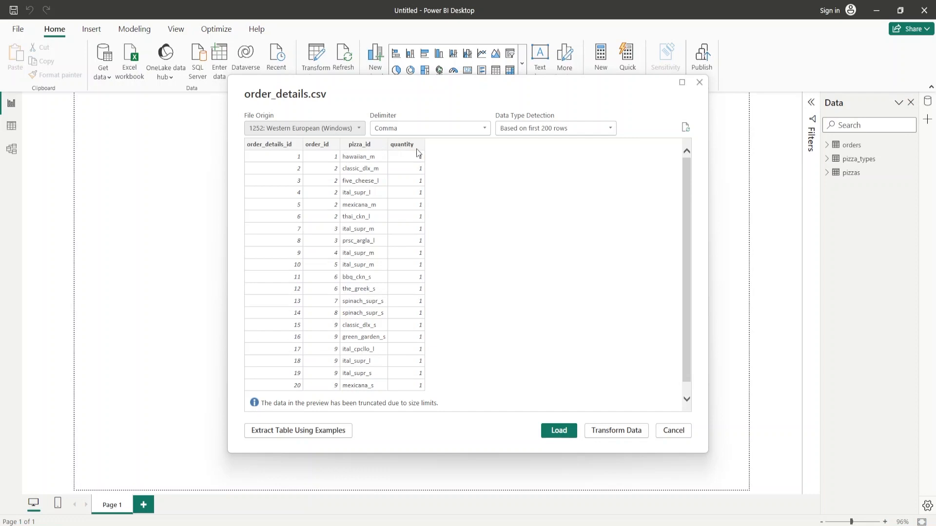
{"action": "left_click", "coordinate": [614, 432]}
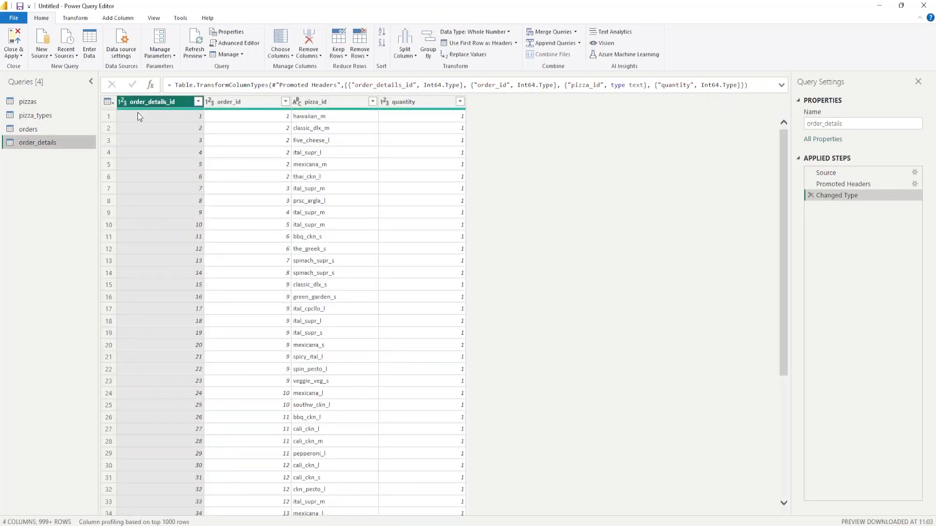
Step: Check the order_id, pizza_id and quantity columns of the order_details query, and close the editor applying the changes
{"action": "left_click", "coordinate": [240, 101]}
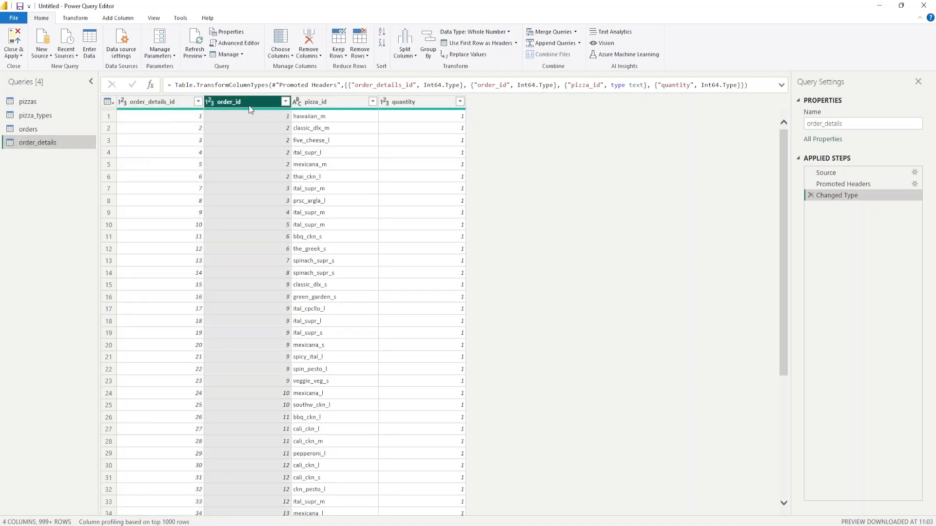
{"action": "left_click", "coordinate": [332, 104]}
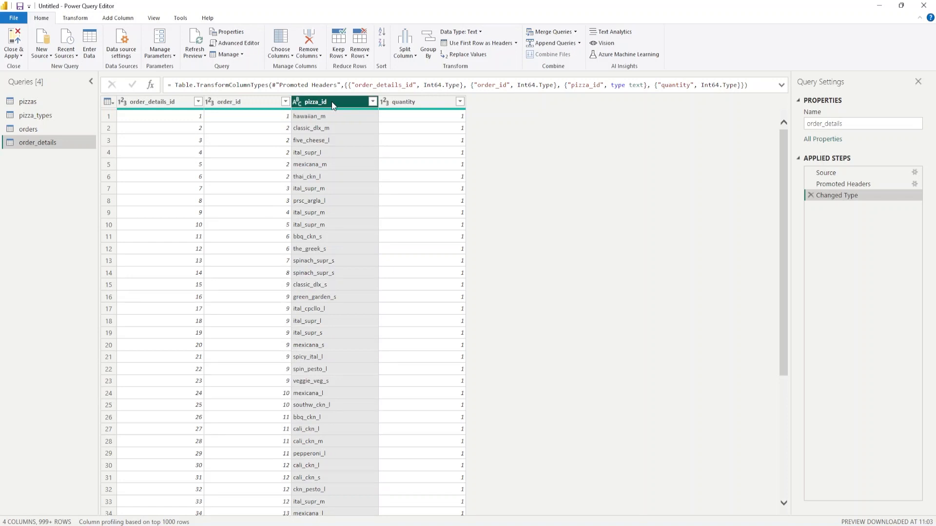
{"action": "left_click", "coordinate": [408, 102]}
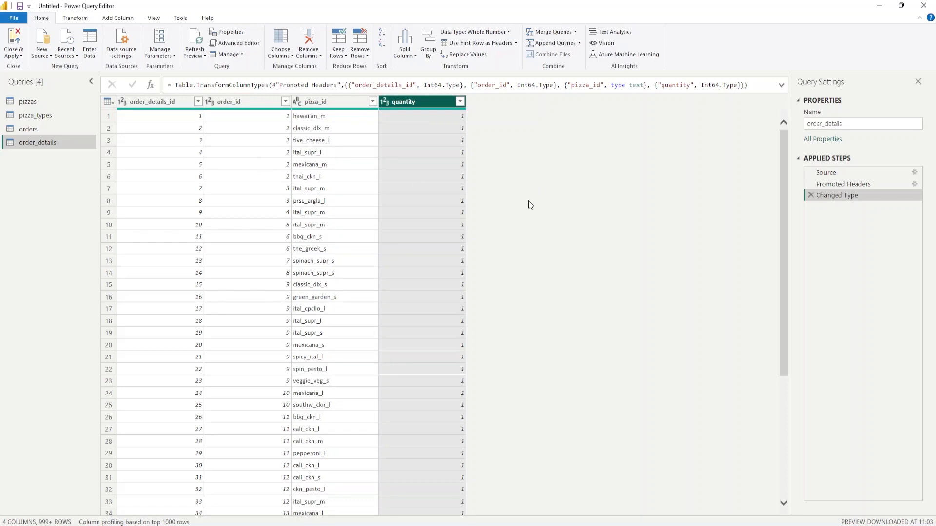
{"action": "left_click", "coordinate": [10, 42]}
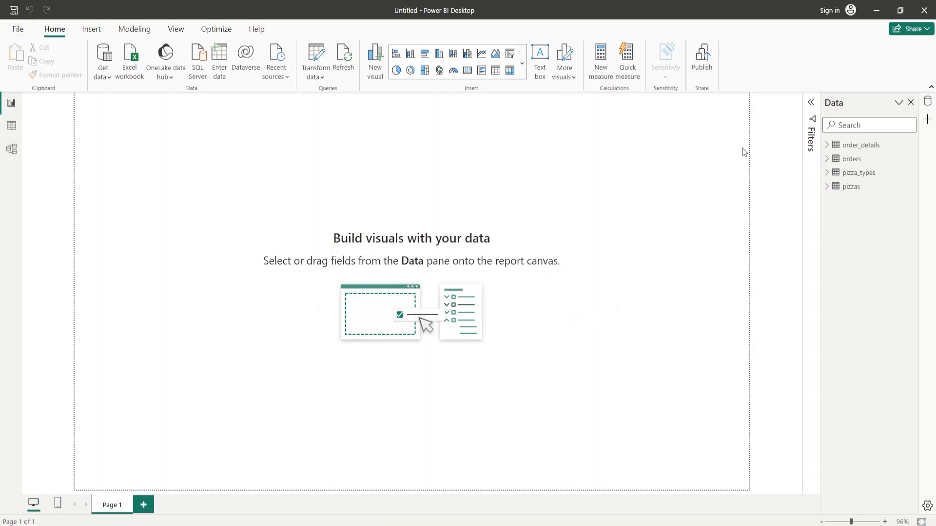
Step: Review the rows of the order_details, orders, pizza_types and pizzas tables in Table view
{"action": "left_click", "coordinate": [12, 128]}
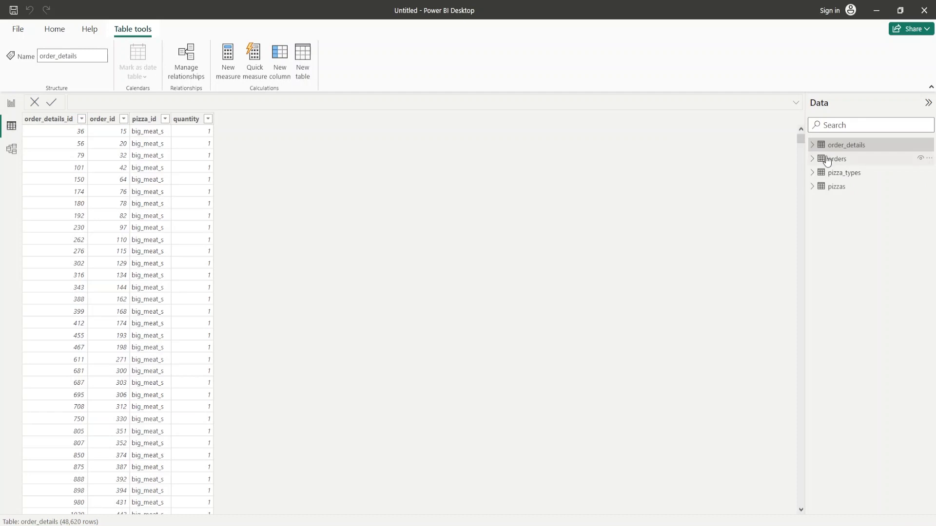
{"action": "left_click", "coordinate": [827, 160]}
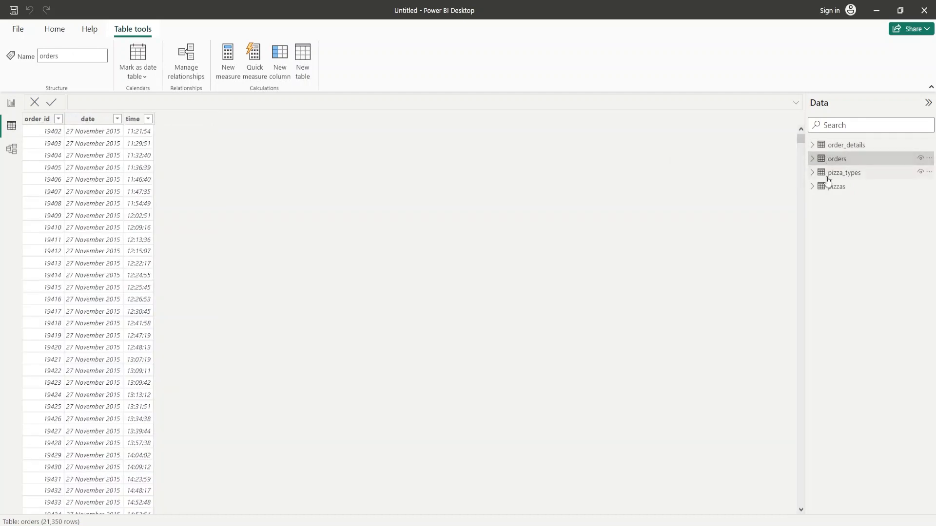
{"action": "left_click", "coordinate": [827, 174]}
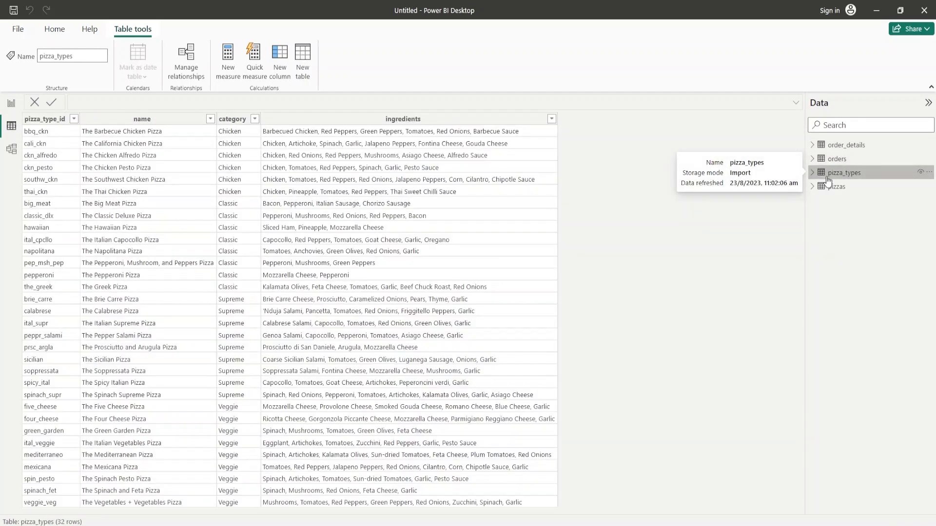
{"action": "left_click", "coordinate": [831, 187]}
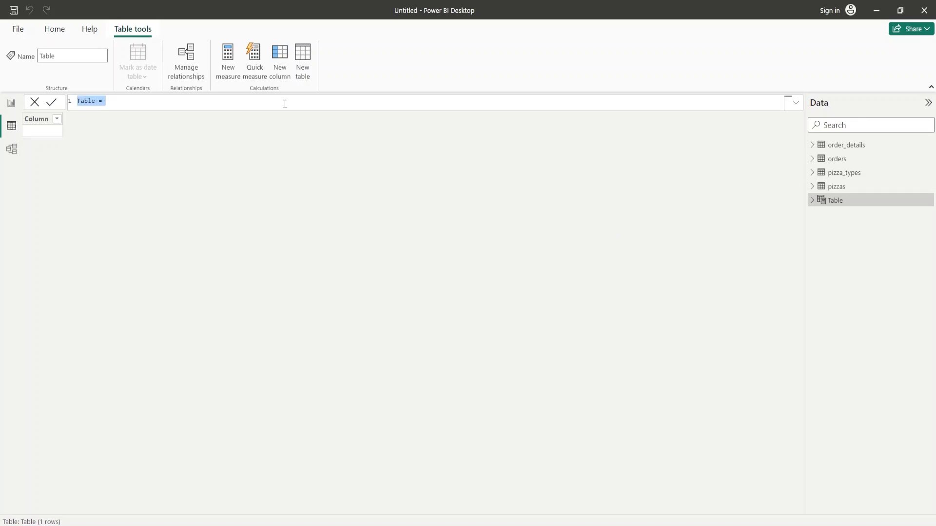
Step: Name the new calculated table Calendar and start its formula with the CALENDAR function
{"action": "type", "text": "Dates"}
{"action": "key", "text": "BackSpace"}
{"action": "key", "text": "BackSpace"}
{"action": "key", "text": "BackSpace"}
{"action": "key", "text": "BackSpace"}
{"action": "key", "text": "BackSpace"}
{"action": "type", "text": "Calendar = C"}
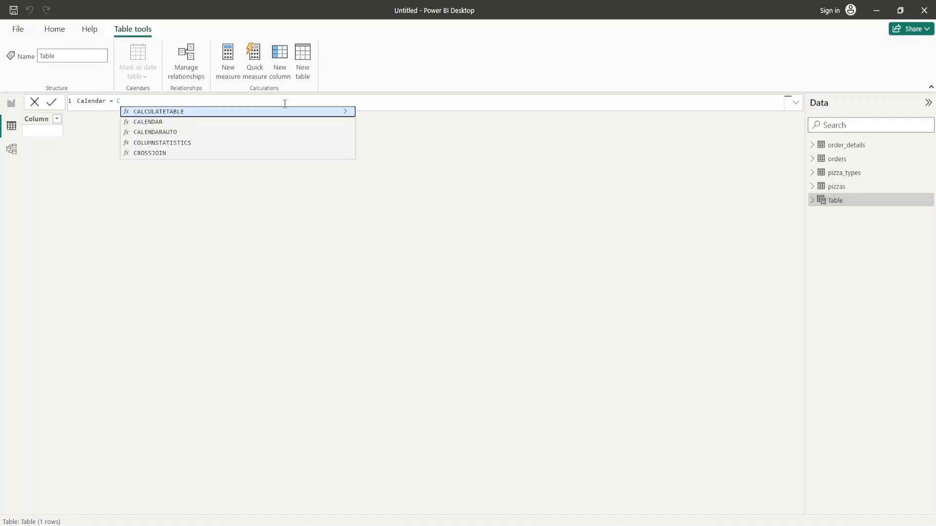
{"action": "type", "text": "ALENDAR("}
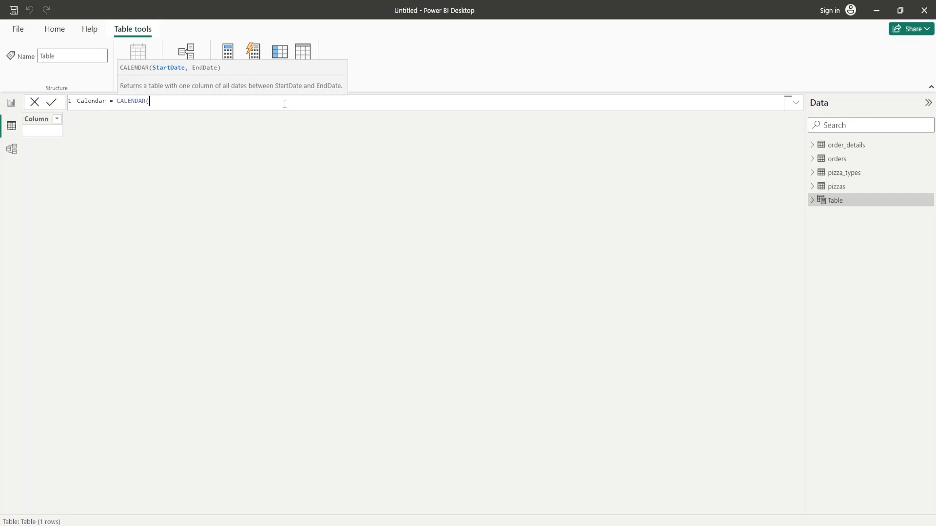
Step: Enter DATE(2015,01,01) as the start date of the Calendar table's CALENDAR formula
{"action": "type", "text": "DATE("}
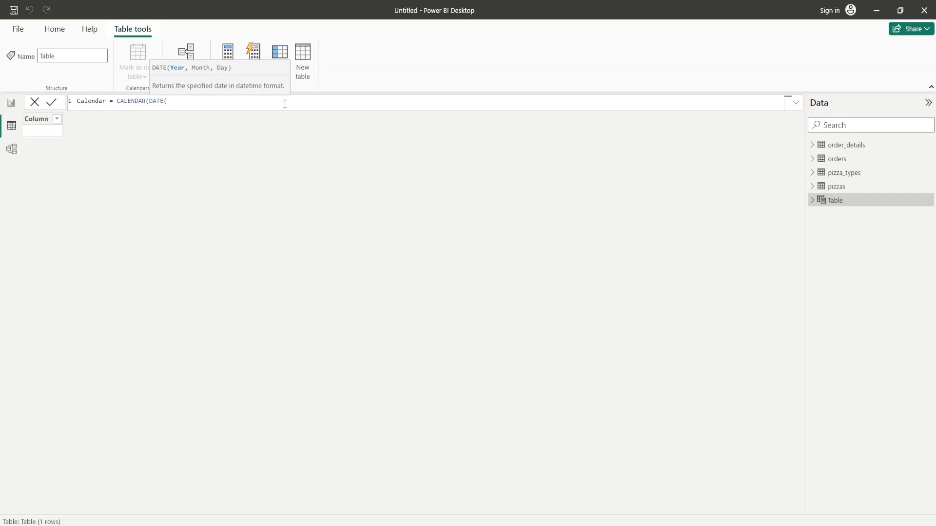
{"action": "type", "text": "2015,01,01),"}
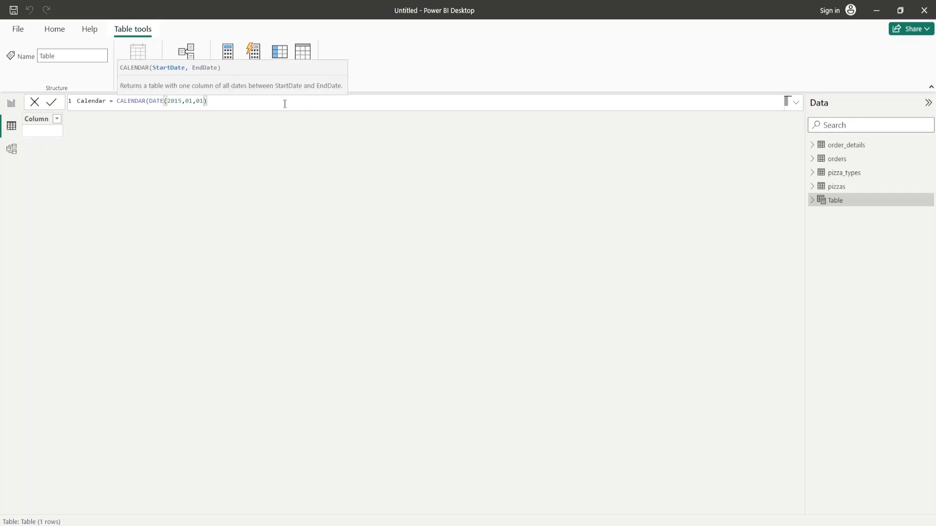
{"action": "type", "text": "DAT"}
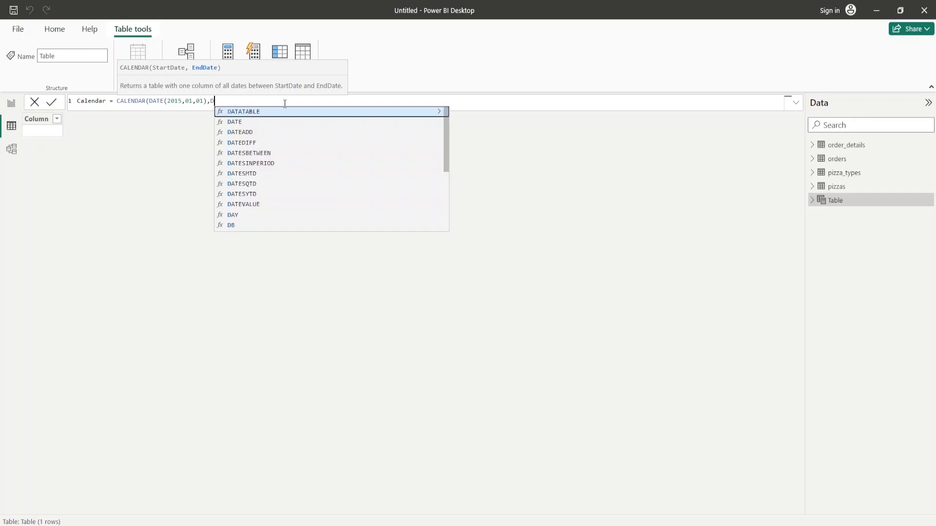
{"action": "type", "text": "E("}
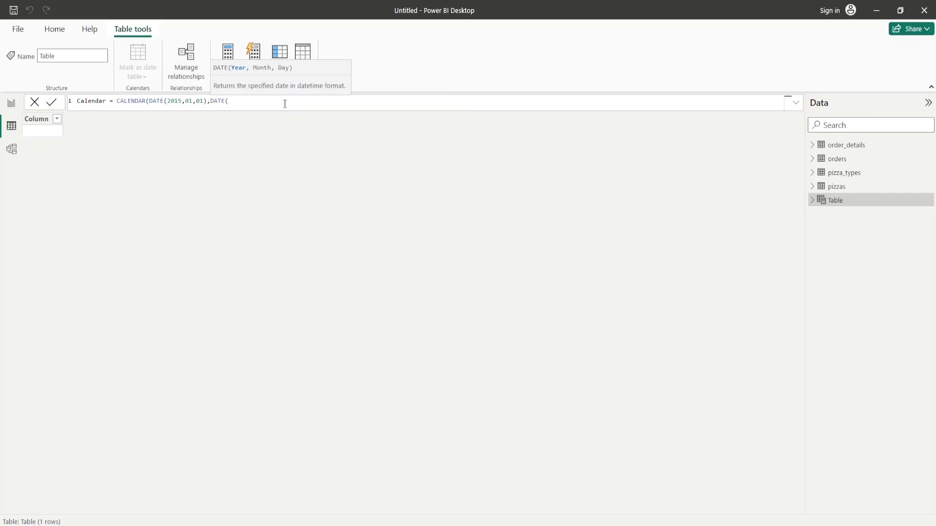
{"action": "type", "text": "2015,12,"}
Step: Enter DATE(2015,12,31) as the end date of the CALENDAR formula and commit the table
{"action": "type", "text": "31)"}
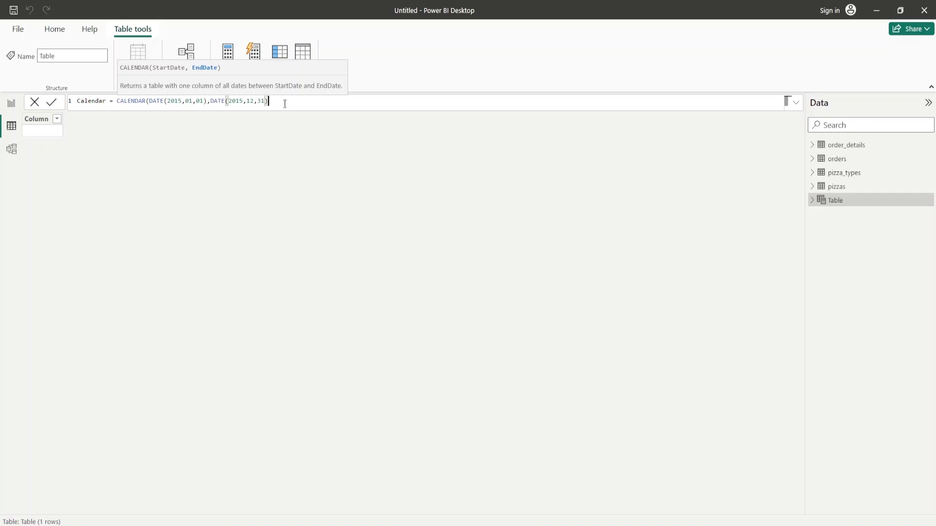
{"action": "type", "text": ")"}
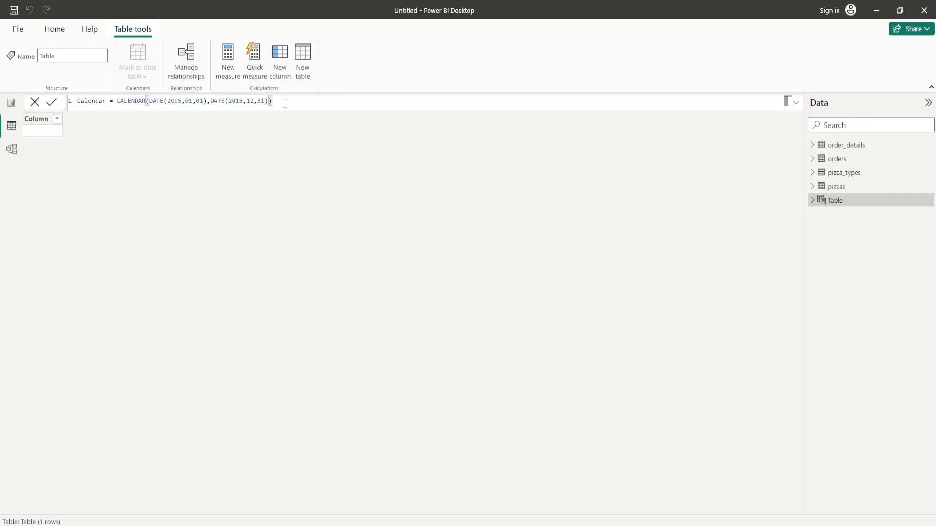
{"action": "key", "text": "Return"}
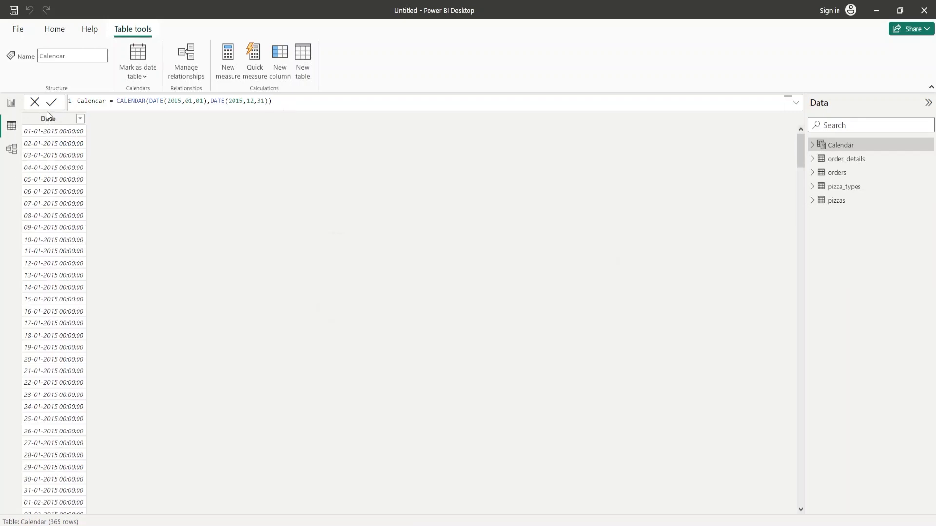
Step: Add a calculated column named StartofMonth to the Calendar table
{"action": "left_click", "coordinate": [61, 122]}
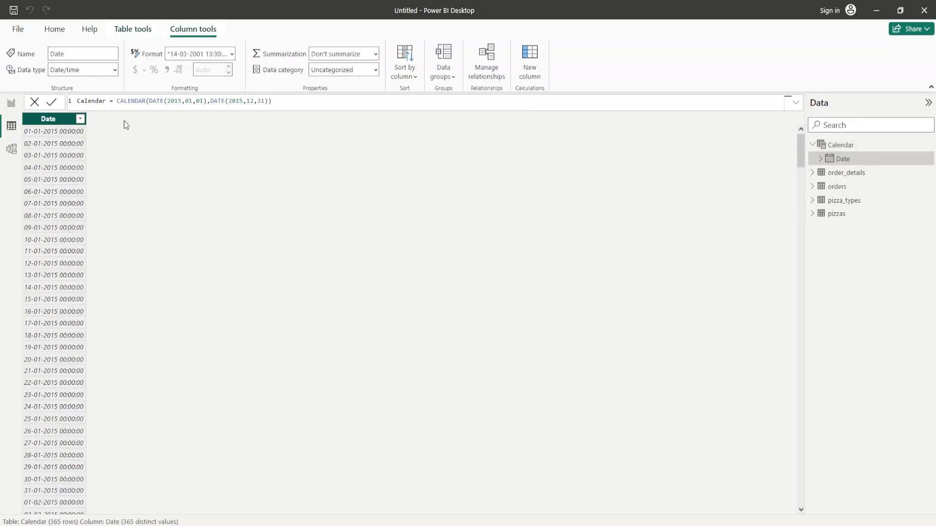
{"action": "left_click", "coordinate": [525, 58]}
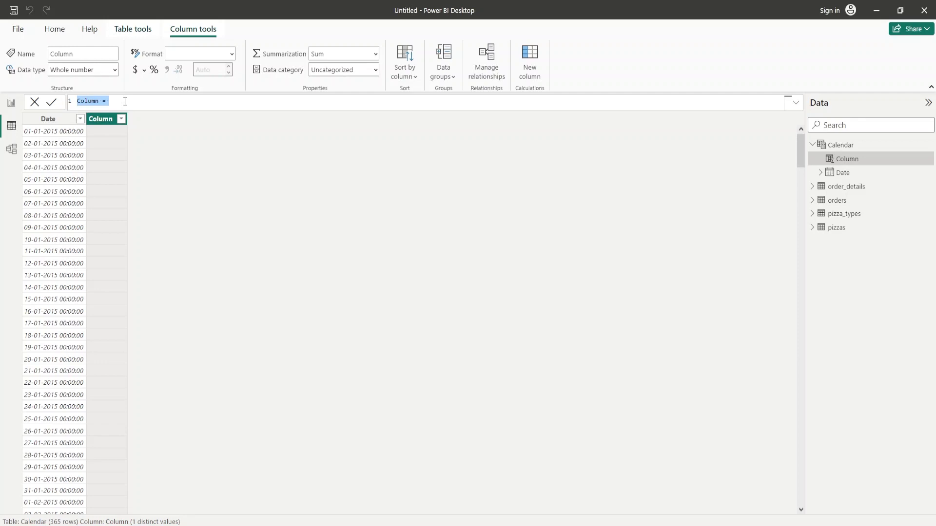
{"action": "type", "text": "Start of"}
{"action": "key", "text": "BackSpace"}
{"action": "key", "text": "BackSpace"}
{"action": "key", "text": "BackSpace"}
{"action": "type", "text": "ofMonth = start"}
Step: Define the StartofMonth column as STARTOFMONTH('Calendar'[Date]), commit it and check its values across the month change
{"action": "key", "text": "Tab"}
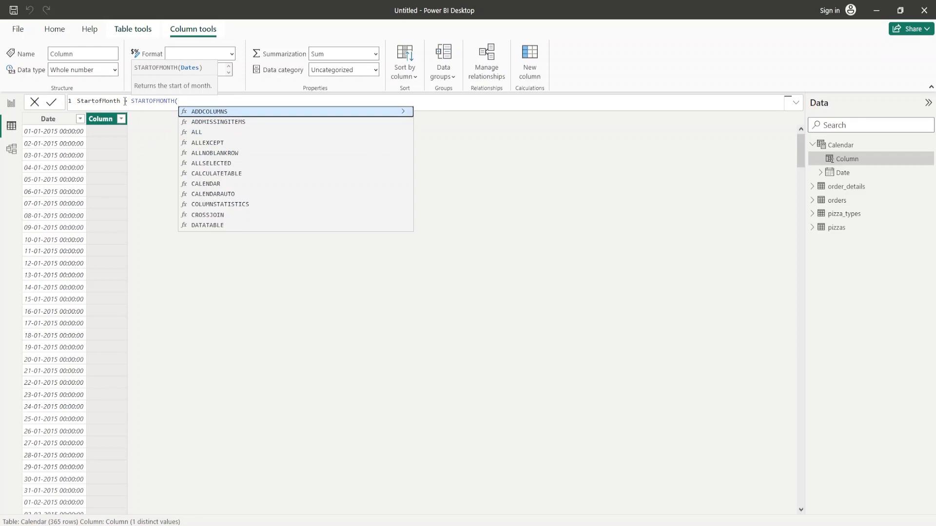
{"action": "type", "text": "Date"}
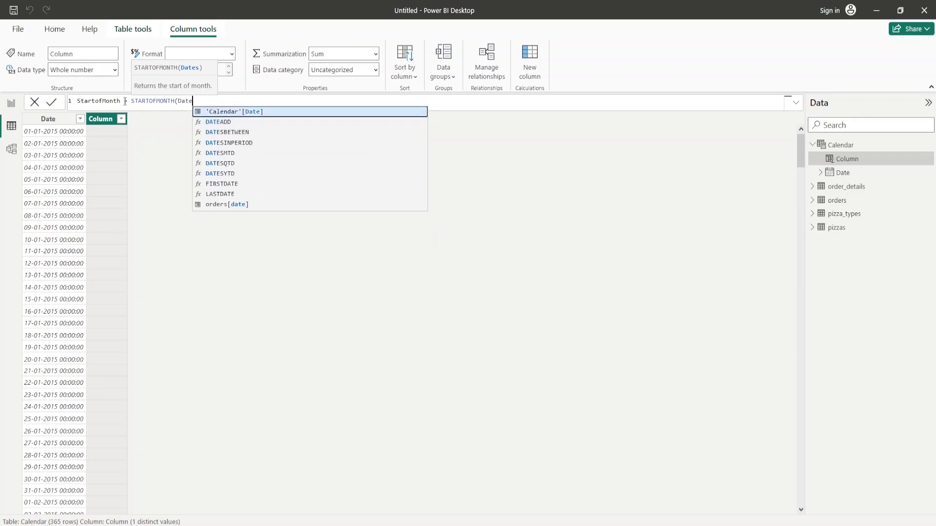
{"action": "key", "text": "Tab"}
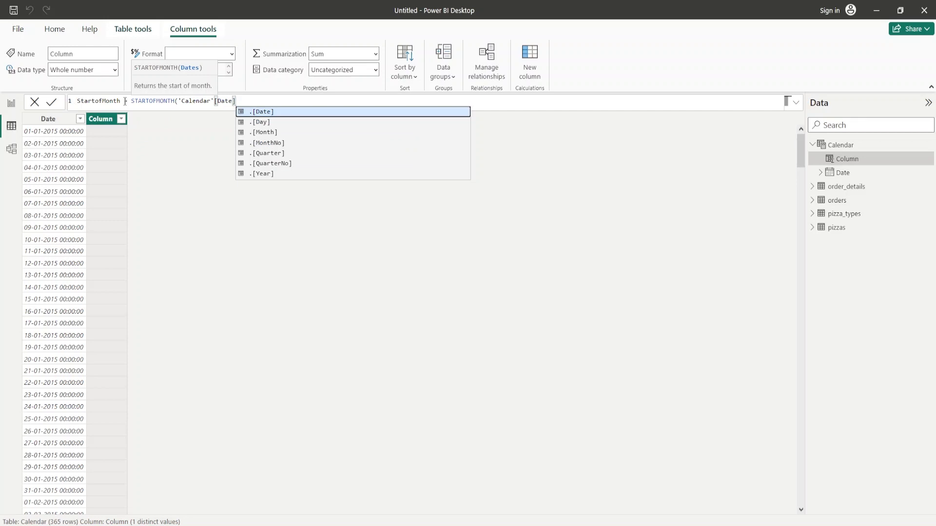
{"action": "type", "text": ")"}
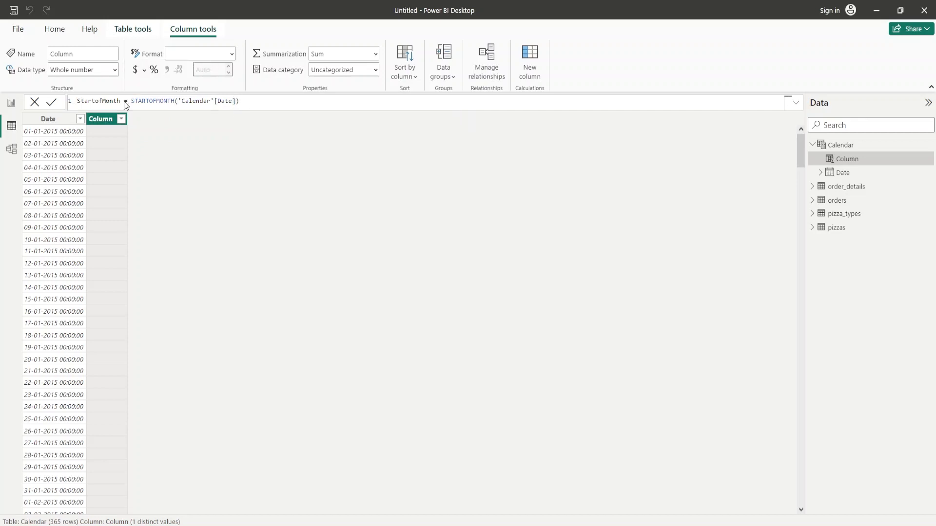
{"action": "key", "text": "Return"}
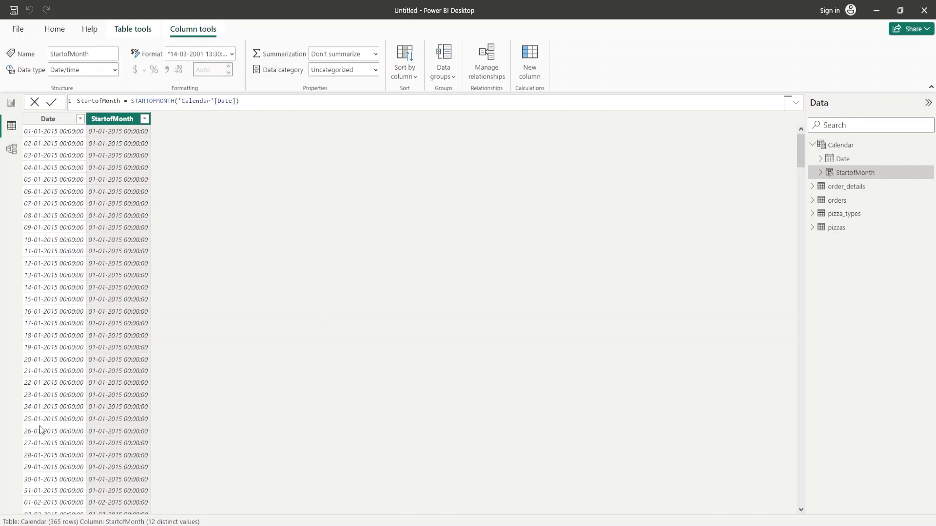
{"action": "scroll", "coordinate": [39, 425], "scroll_direction": "down", "scroll_amount": 2}
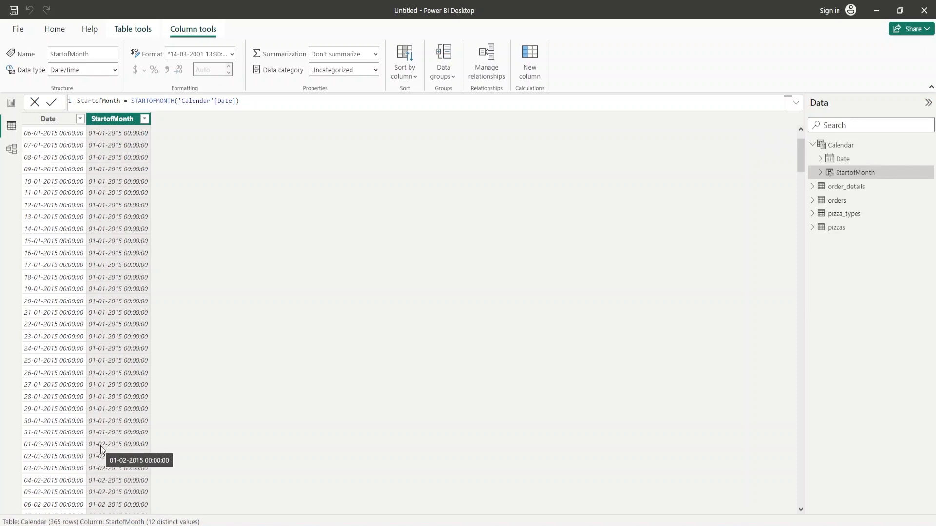
{"action": "scroll", "coordinate": [151, 346], "scroll_direction": "up", "scroll_amount": 2}
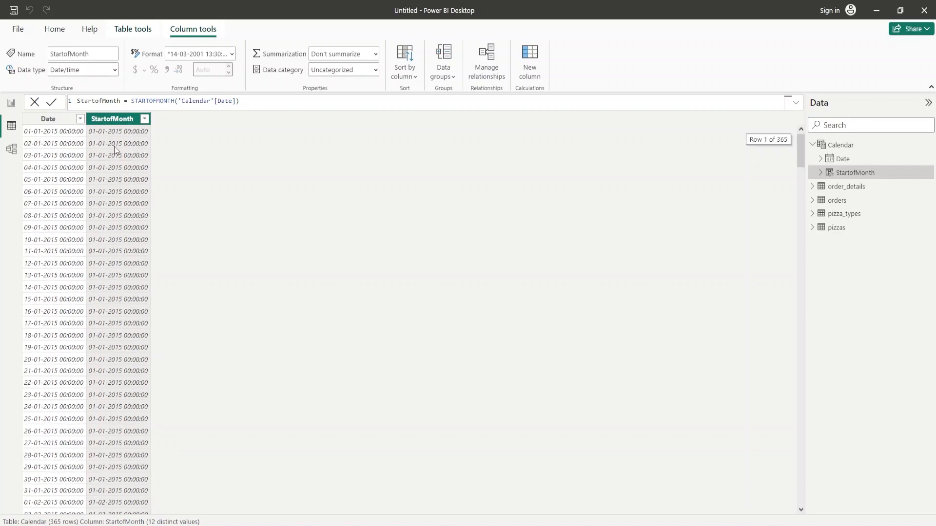
Step: Add a calculated column named WeekDay to the Calendar table, applying the WEEKDAY function to 'Calendar'[Date]
{"action": "left_click", "coordinate": [54, 120]}
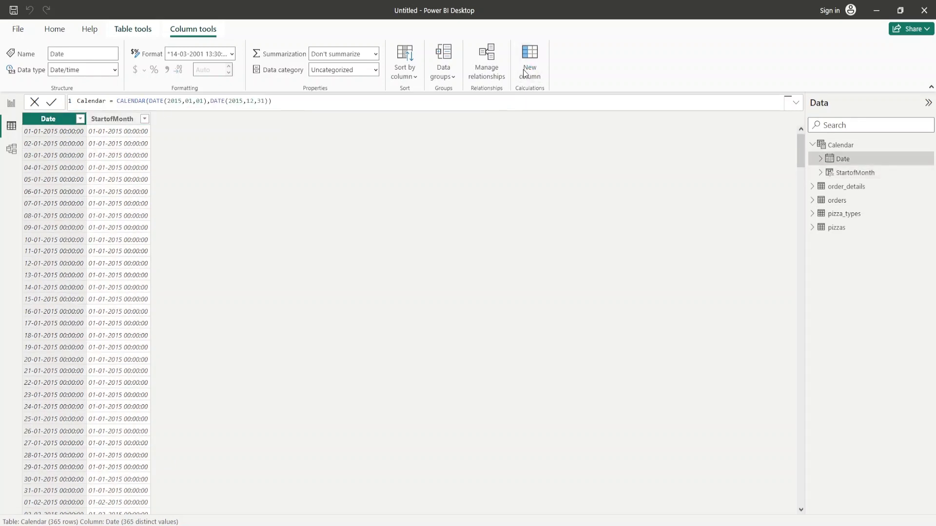
{"action": "left_click", "coordinate": [524, 73]}
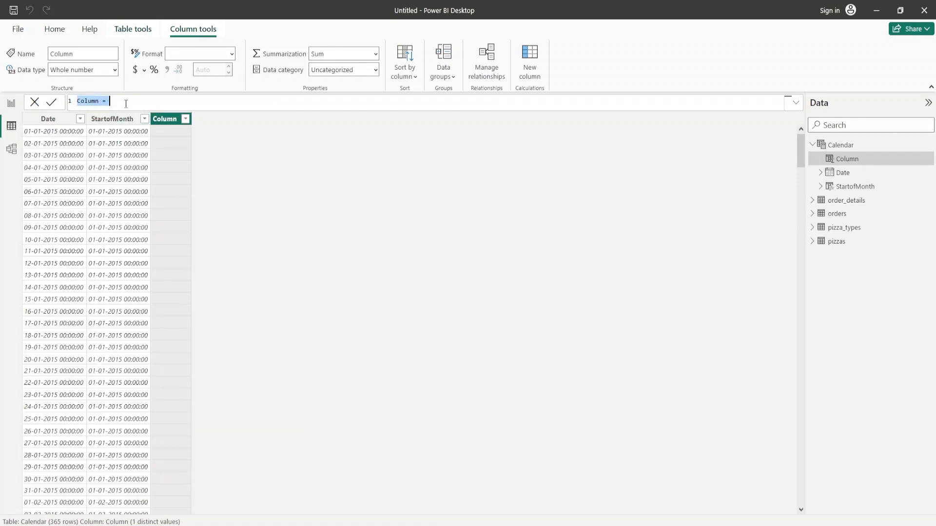
{"action": "type", "text": "WeekDay = Wee"}
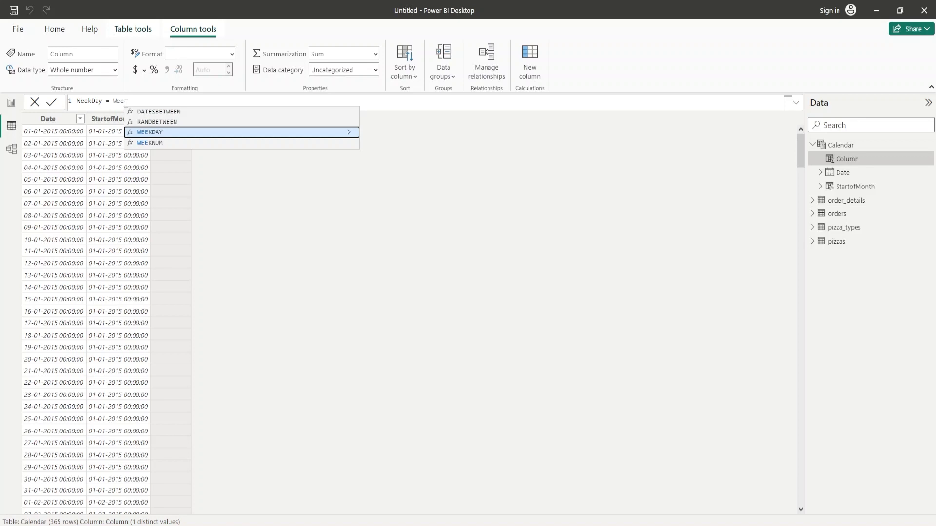
{"action": "key", "text": "Tab"}
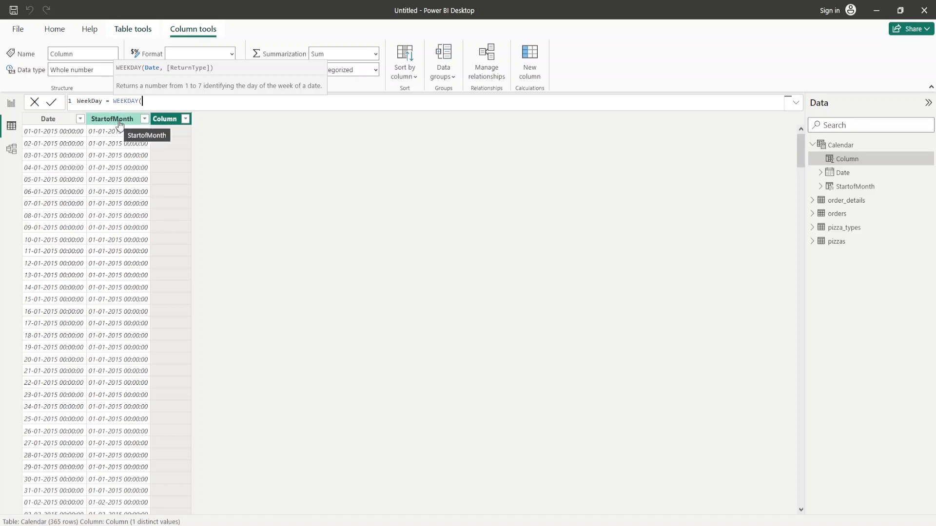
{"action": "type", "text": "Cal"}
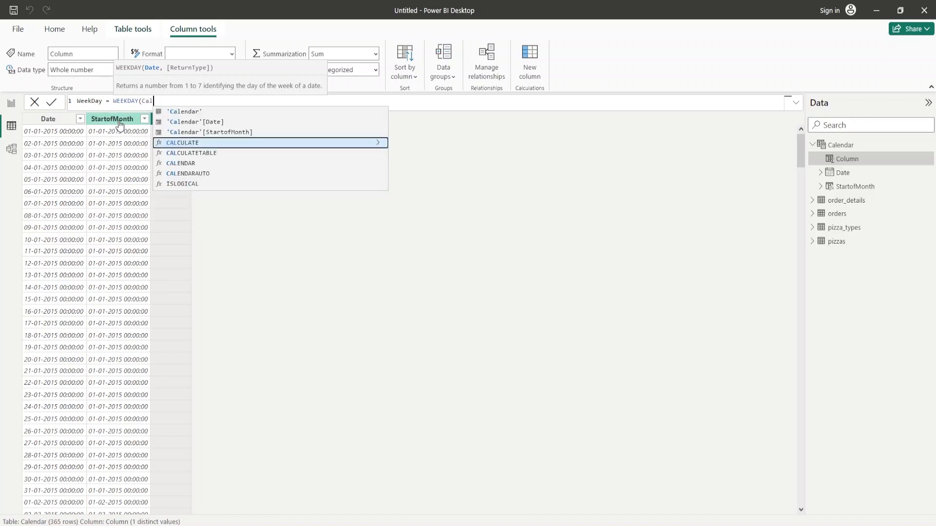
{"action": "key", "text": "Up"}
{"action": "key", "text": "Up"}
{"action": "key", "text": "Tab"}
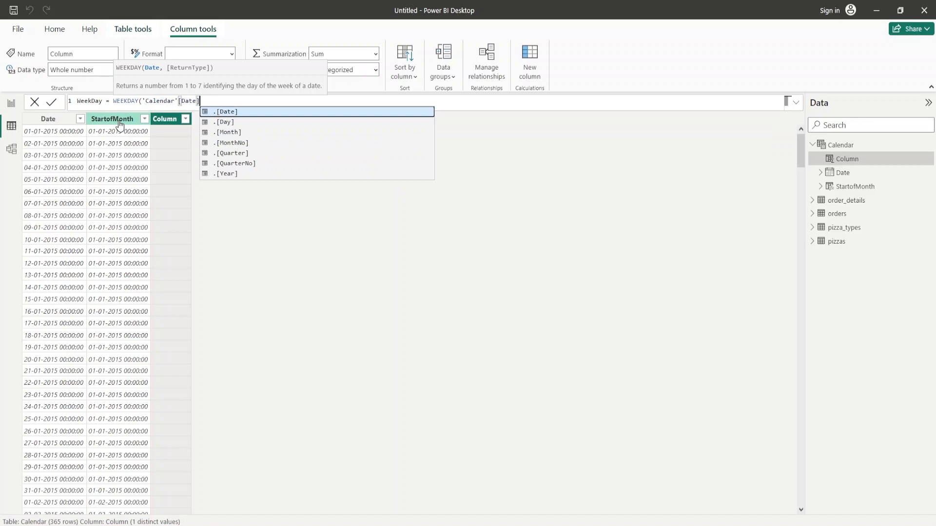
Step: Compare the descriptions of the three WEEKDAY return types, enter 2 as the return type and commit the WeekDay column
{"action": "type", "text": ","}
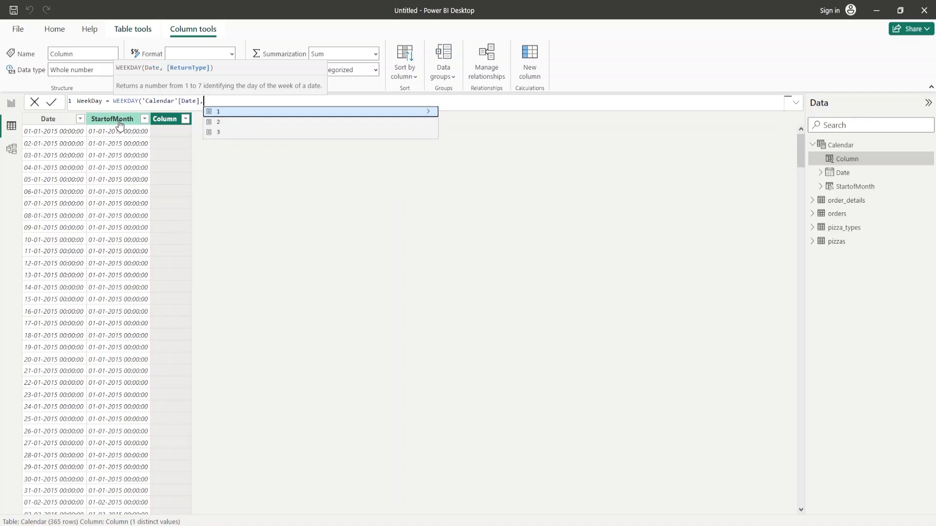
{"action": "left_click", "coordinate": [429, 114]}
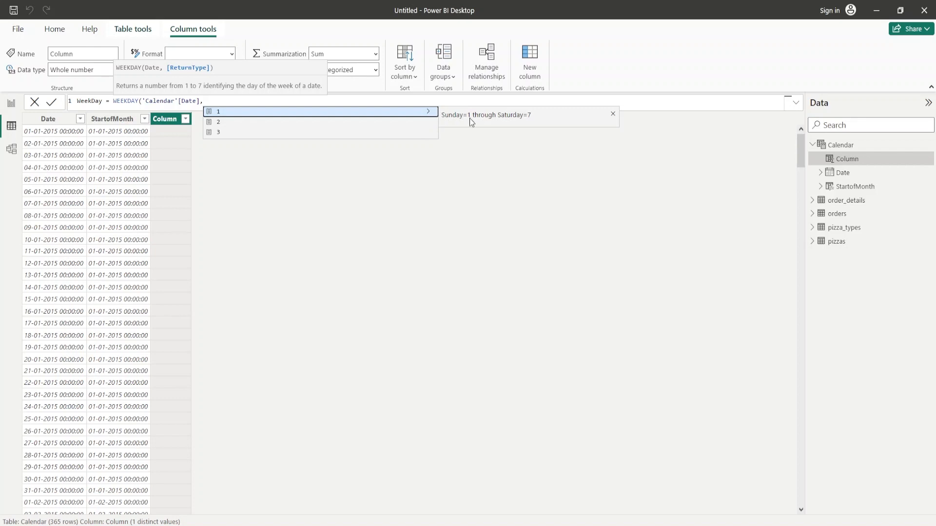
{"action": "left_click", "coordinate": [430, 122]}
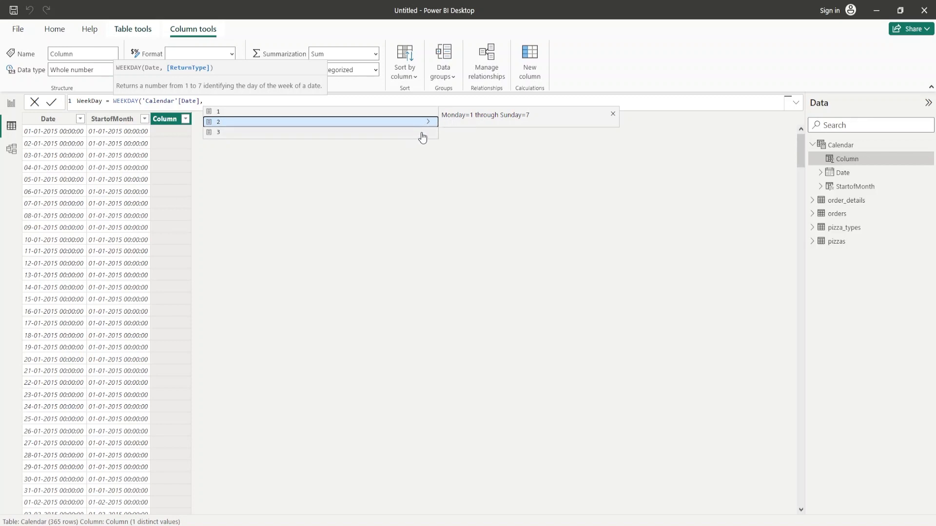
{"action": "left_click", "coordinate": [422, 136]}
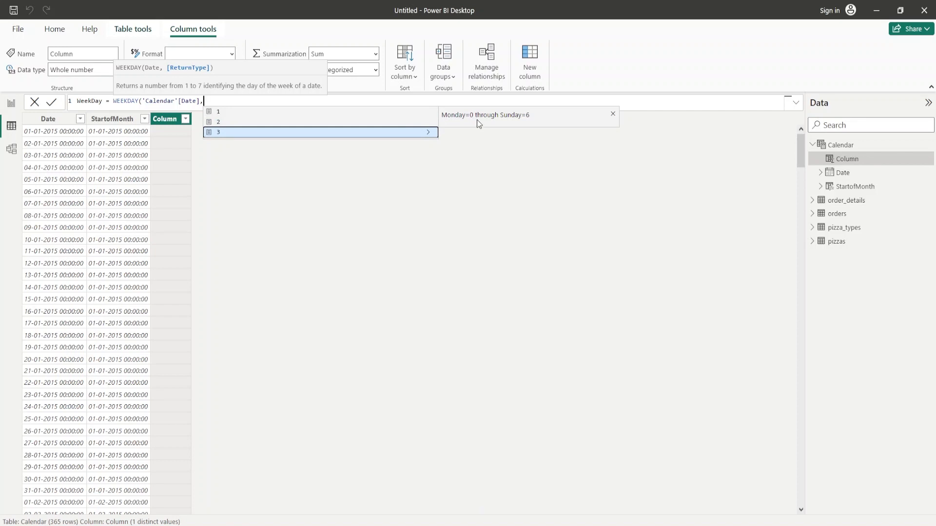
{"action": "type", "text": "2)"}
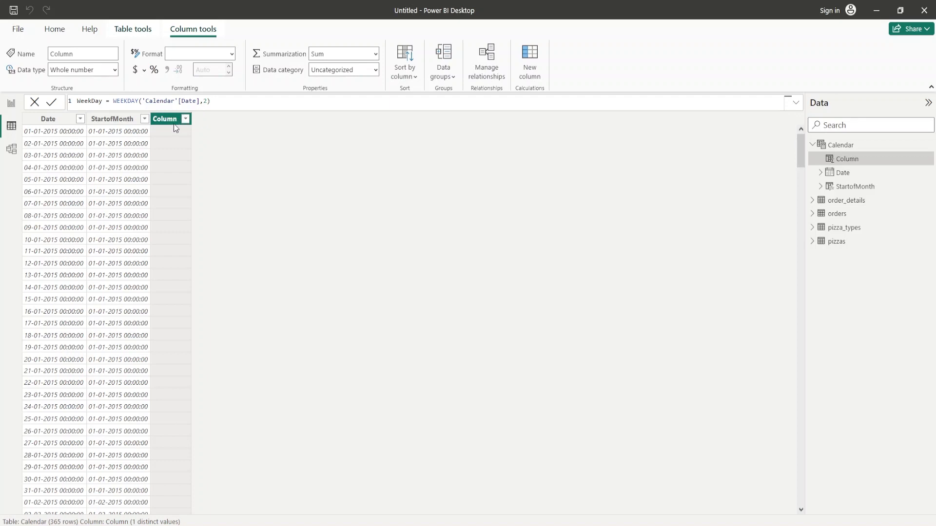
{"action": "key", "text": "Return"}
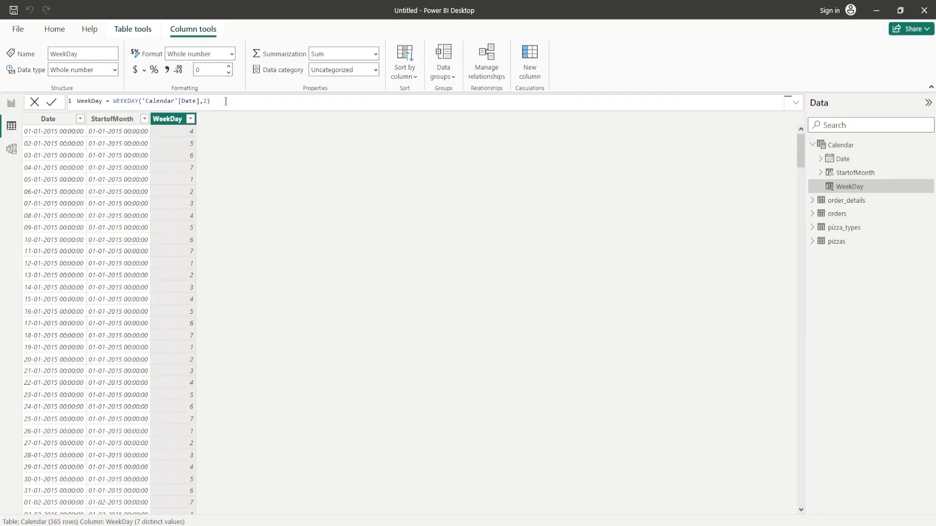
Step: Add a calculated column named MonthName to the Calendar table and begin its formula with the FORMAT function
{"action": "left_click", "coordinate": [45, 120]}
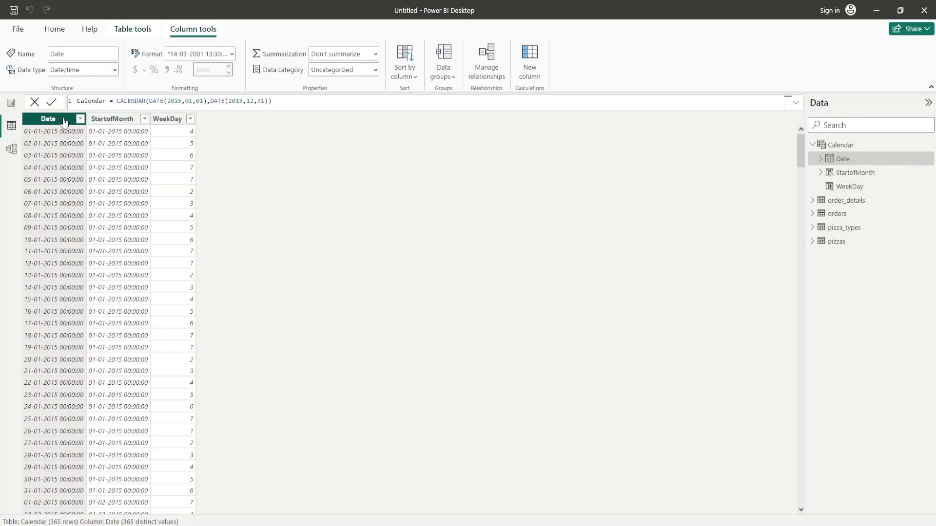
{"action": "left_click", "coordinate": [540, 78]}
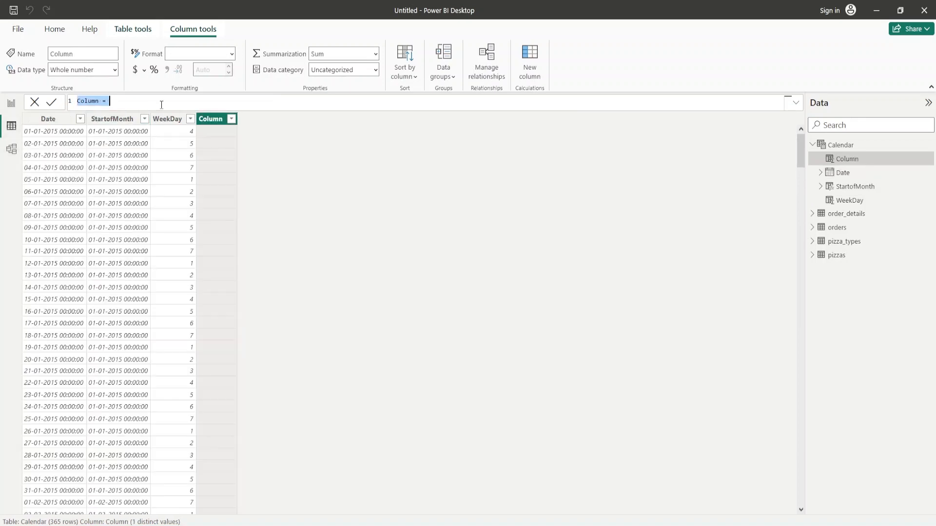
{"action": "type", "text": "MonthName = Mon"}
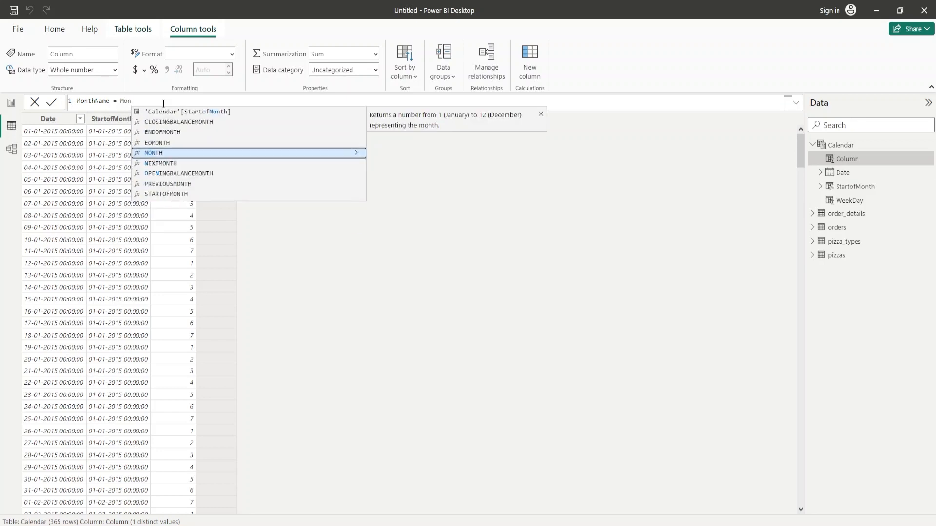
{"action": "key", "text": "BackSpace"}
{"action": "key", "text": "BackSpace"}
{"action": "key", "text": "BackSpace"}
{"action": "type", "text": "FORMAT("}
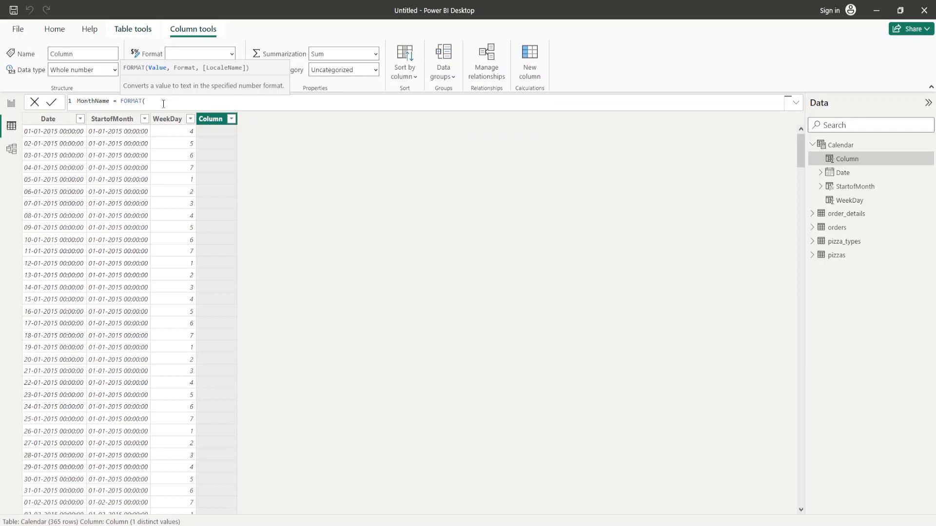
{"action": "left_click", "coordinate": [44, 122]}
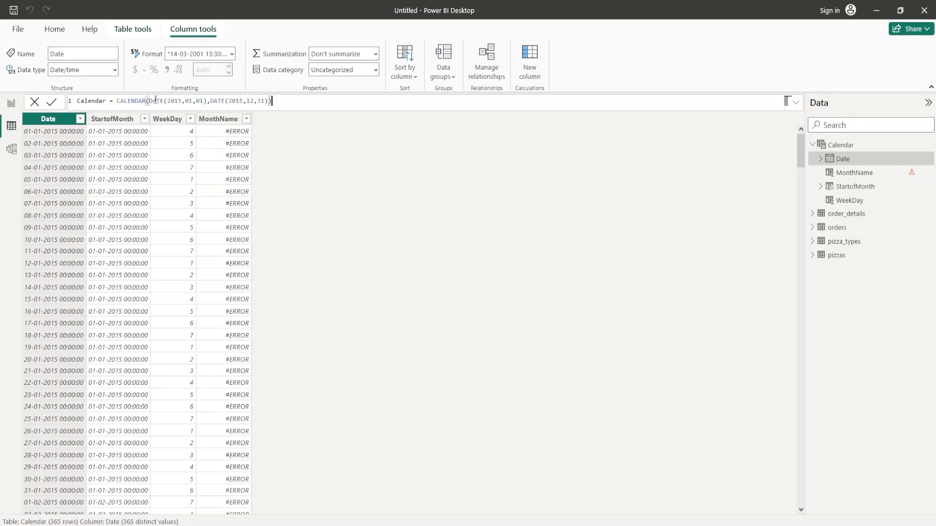
Step: Reopen the MonthName formula and enter 'Calendar'[Date] as the value argument of FORMAT
{"action": "left_click", "coordinate": [210, 120]}
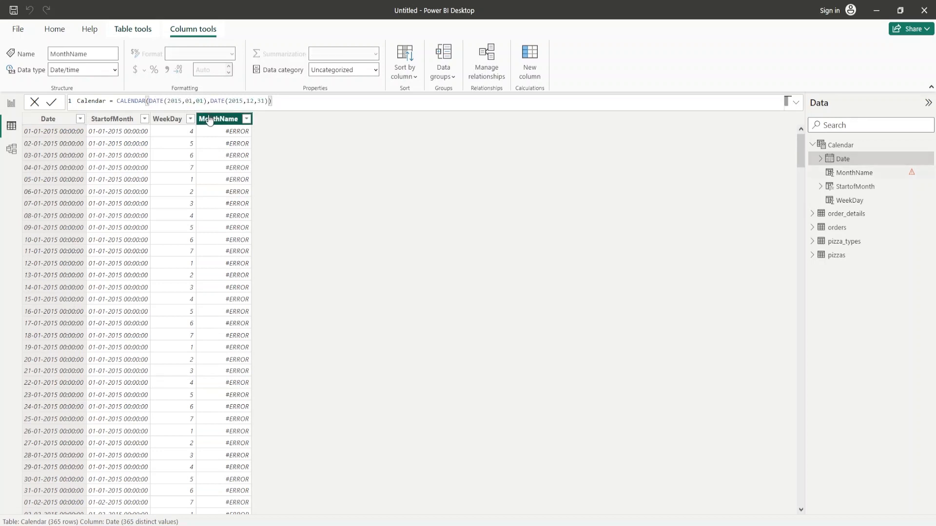
{"action": "left_click", "coordinate": [185, 101]}
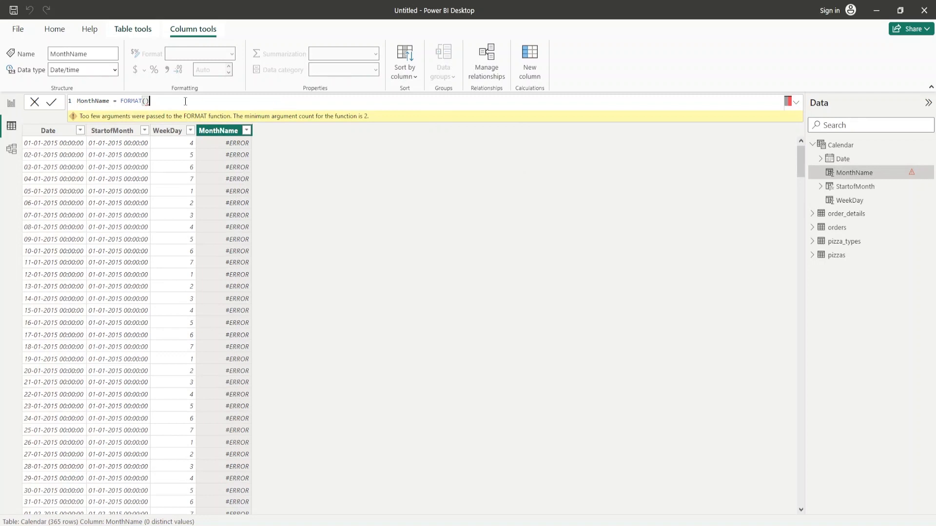
{"action": "key", "text": "BackSpace"}
{"action": "key", "text": "BackSpace"}
{"action": "key", "text": "BackSpace"}
{"action": "key", "text": "Tab"}
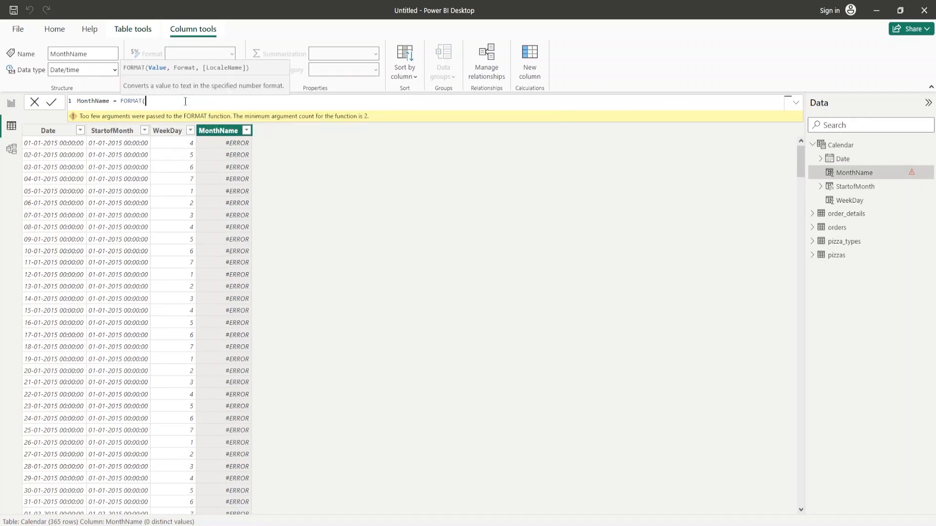
{"action": "type", "text": "cale"}
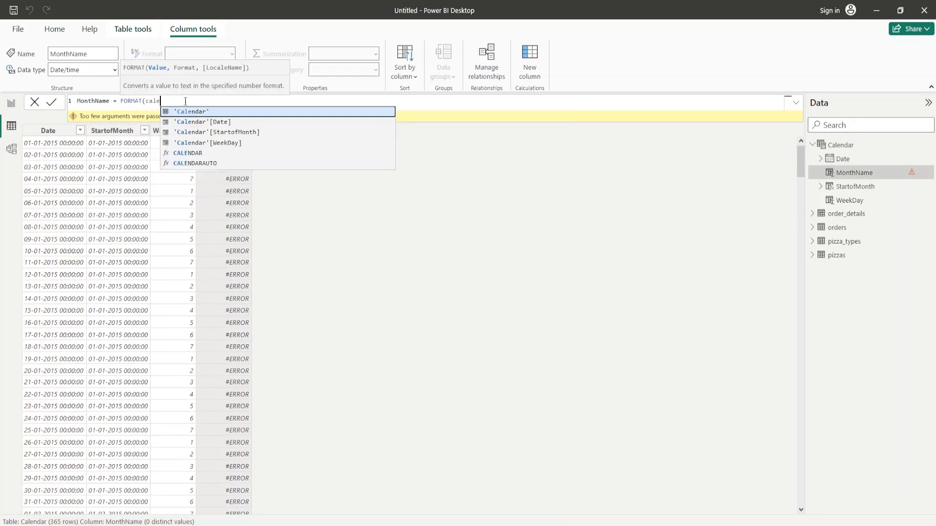
{"action": "key", "text": "Down"}
{"action": "key", "text": "Tab"}
{"action": "type", "text": ","}
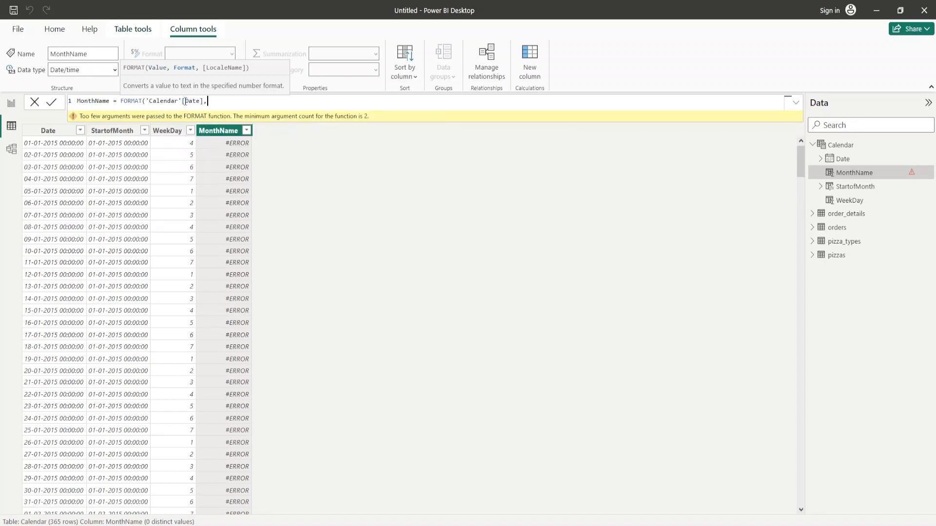
{"action": "type", "text": "\"mmmm\")"}
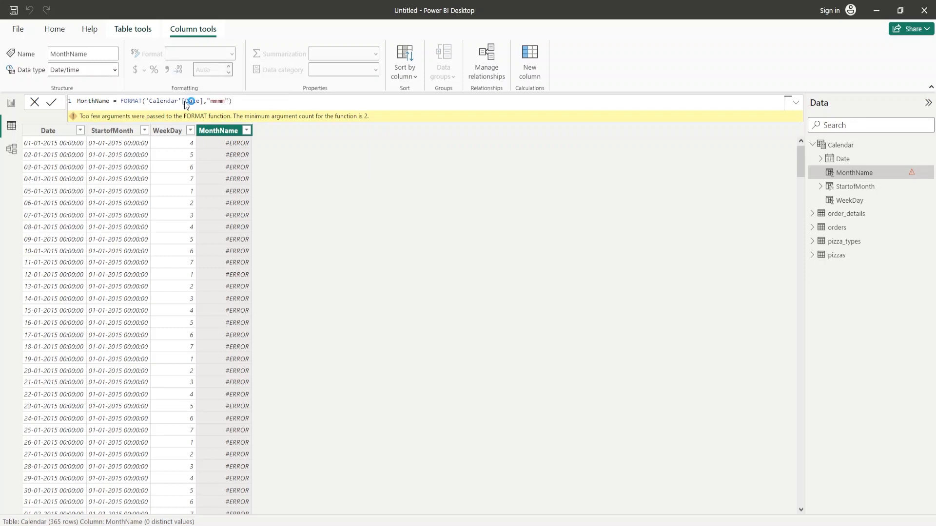
Step: Enter "mmmm" as the MonthName format, commit the formula and check the month names across the month change
{"action": "key", "text": "Return"}
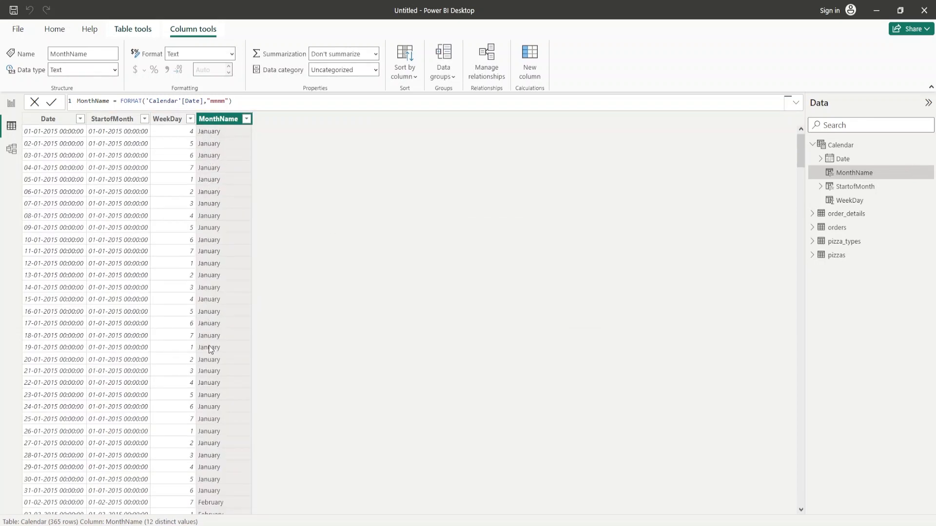
{"action": "scroll", "coordinate": [209, 345], "scroll_direction": "down", "scroll_amount": 5}
{"action": "scroll", "coordinate": [214, 449], "scroll_direction": "down", "scroll_amount": 10}
{"action": "scroll", "coordinate": [217, 463], "scroll_direction": "up", "scroll_amount": 15}
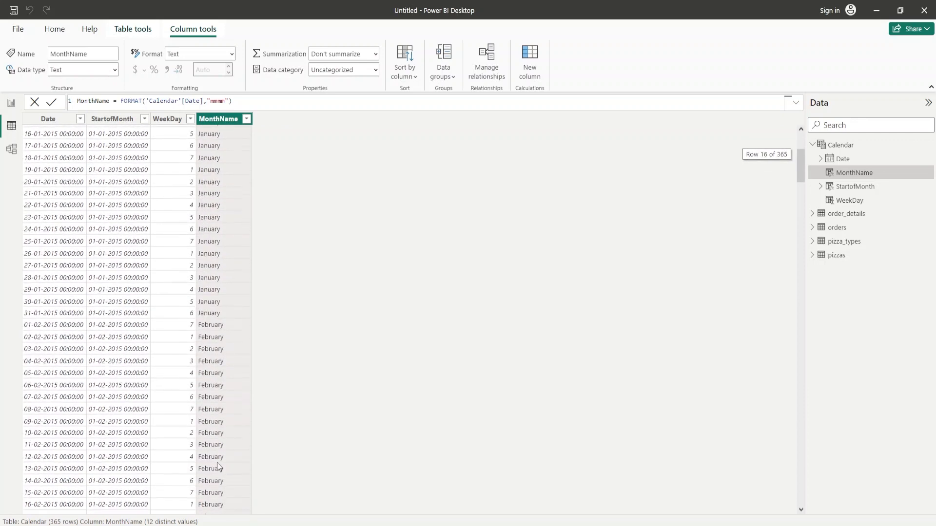
Step: Add another calculated column to the Calendar table and name it WeekDayName
{"action": "left_click", "coordinate": [55, 124]}
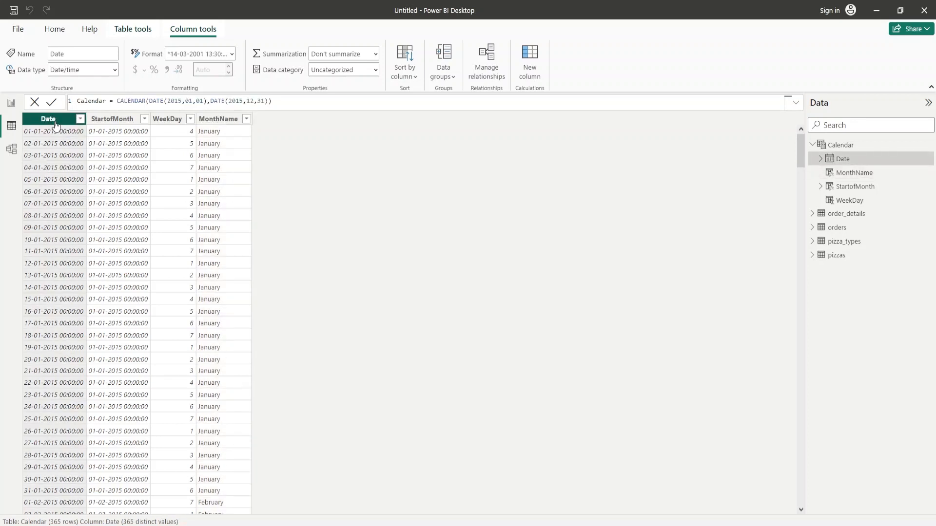
{"action": "left_click", "coordinate": [531, 76]}
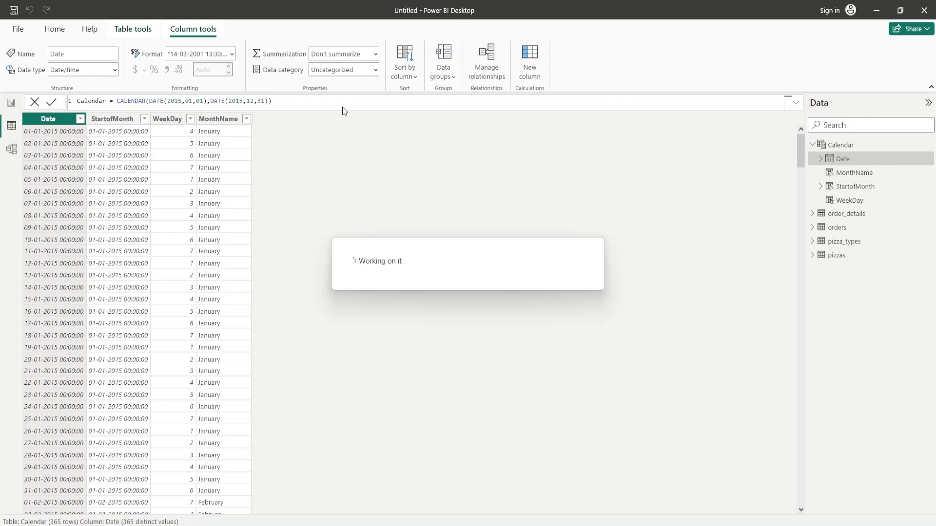
{"action": "left_click", "coordinate": [311, 103]}
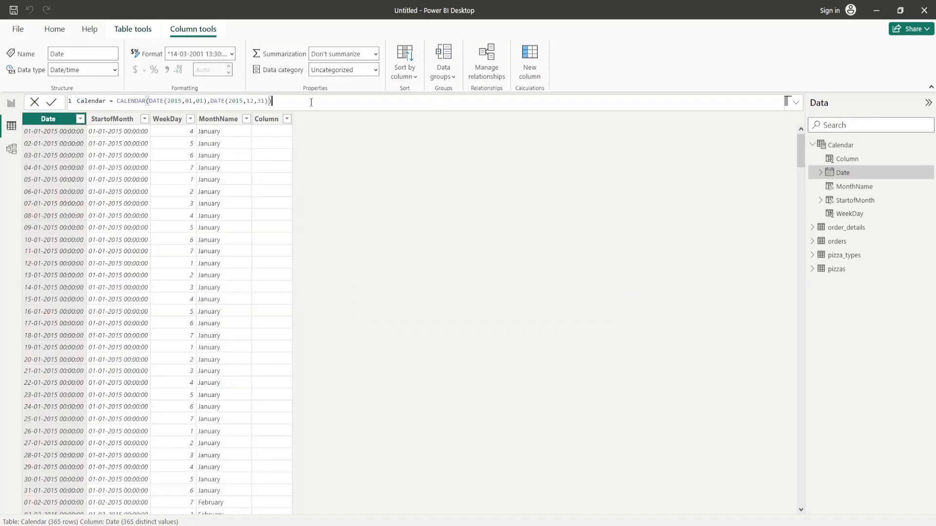
{"action": "left_click", "coordinate": [269, 119]}
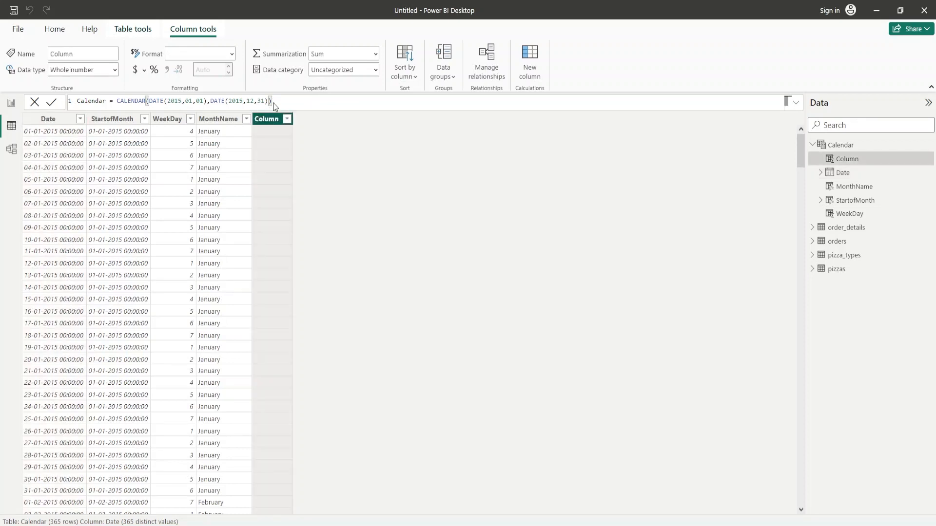
{"action": "type", "text": "WeekNa"}
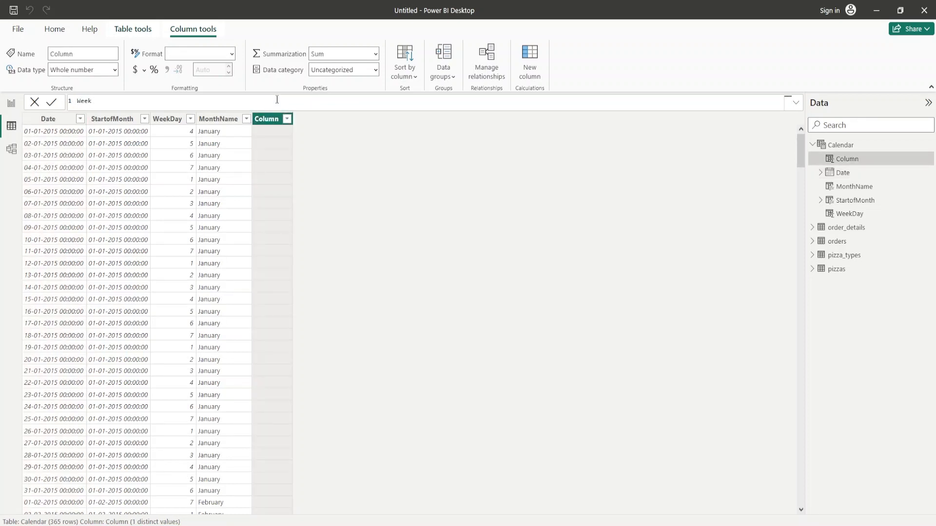
{"action": "key", "text": "BackSpace"}
{"action": "key", "text": "BackSpace"}
{"action": "type", "text": "DayName = "}
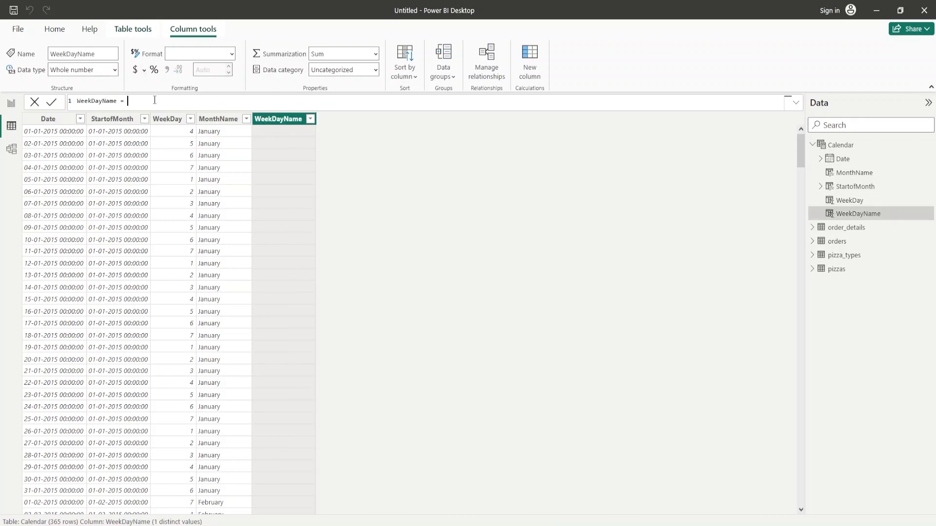
{"action": "type", "text": "FORMAT("}
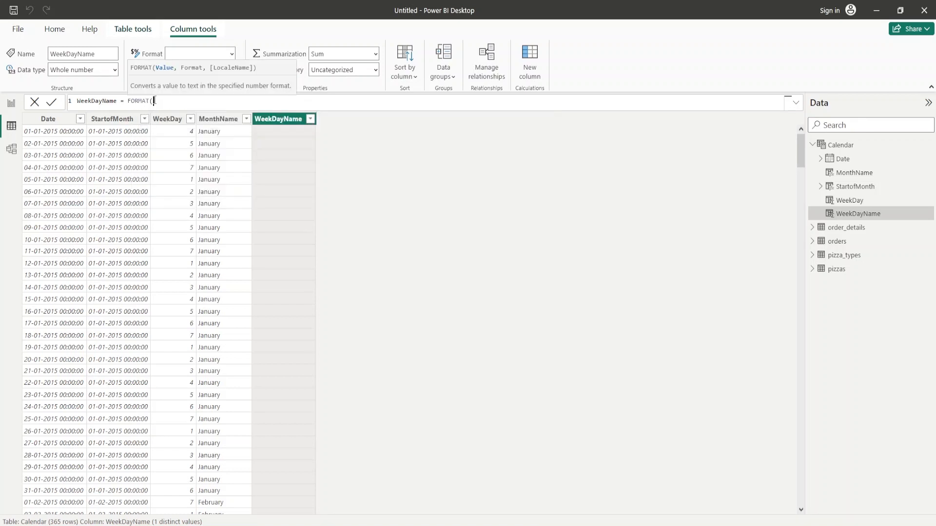
{"action": "type", "text": "cale"}
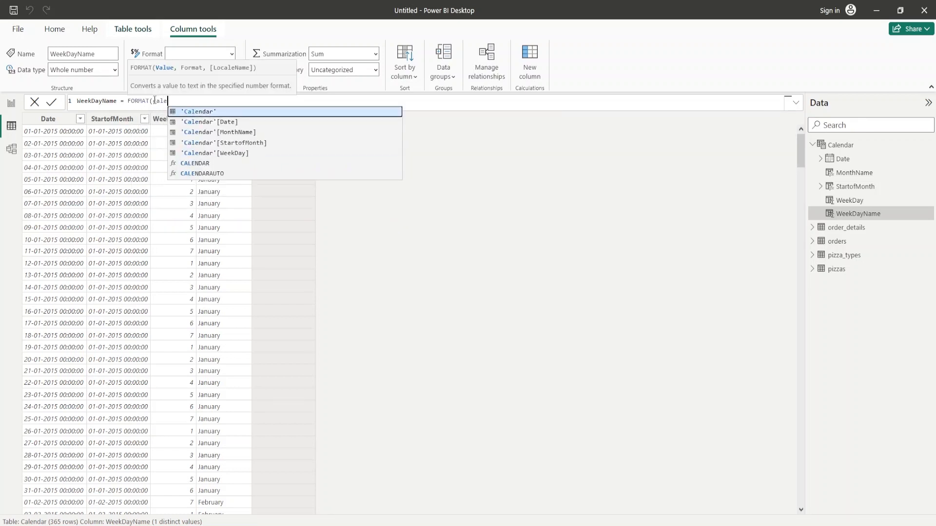
Step: Complete the WeekDayName formula as FORMAT('Calendar'[Date],"dddd"), commit it and check the resulting weekday names
{"action": "key", "text": "Tab"}
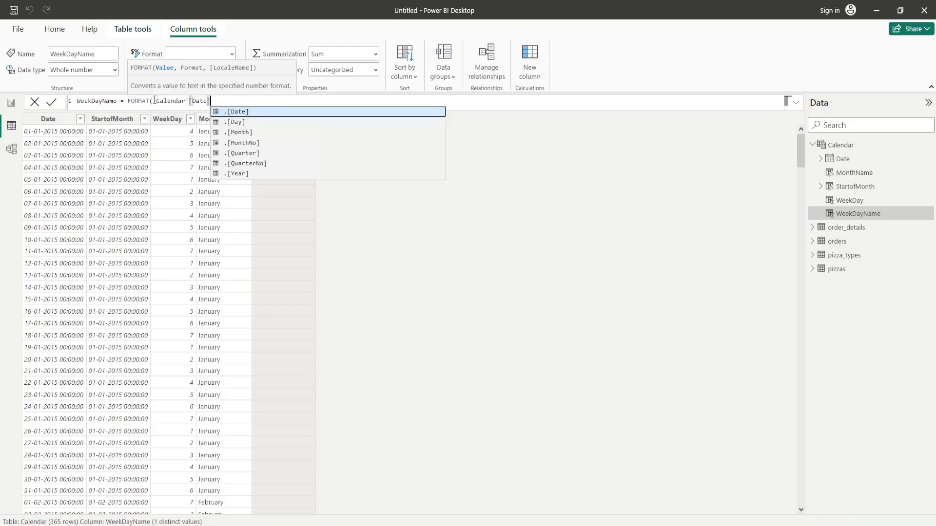
{"action": "type", "text": ",\"\""}
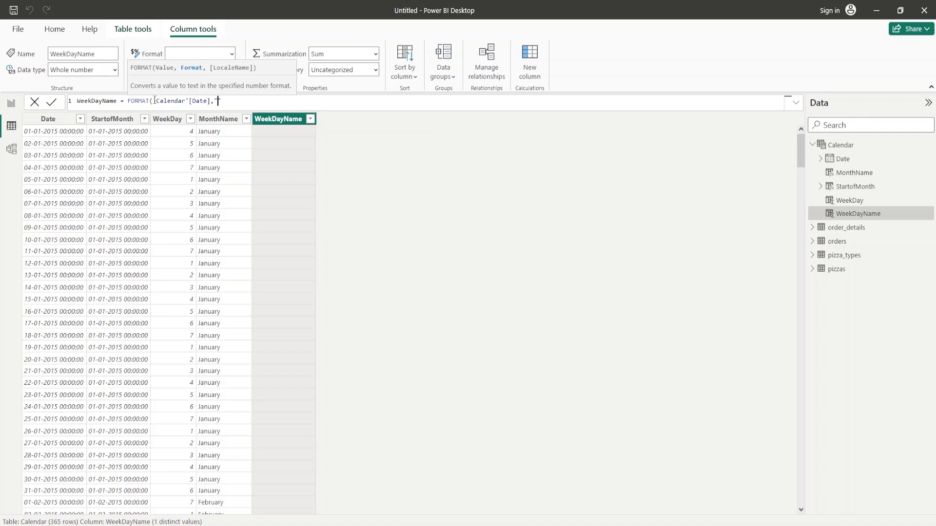
{"action": "type", "text": "dddd\")"}
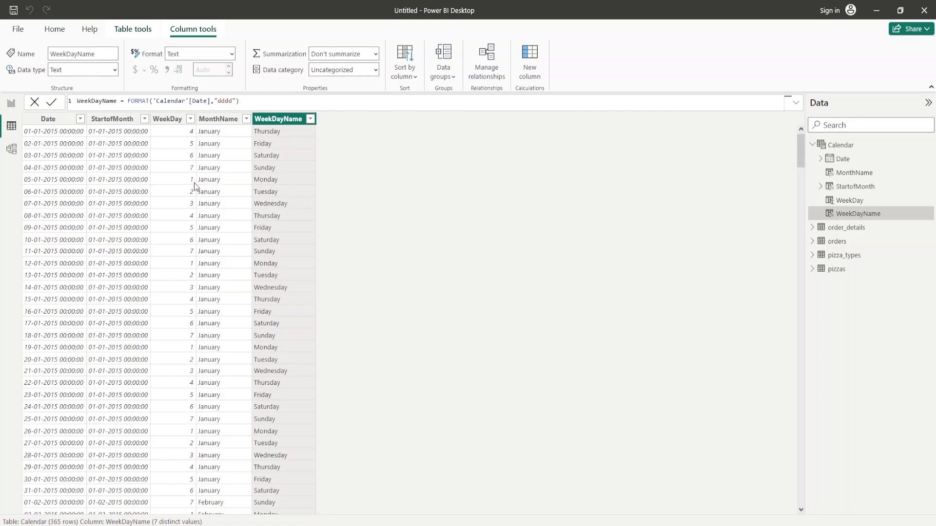
{"action": "left_click", "coordinate": [262, 184]}
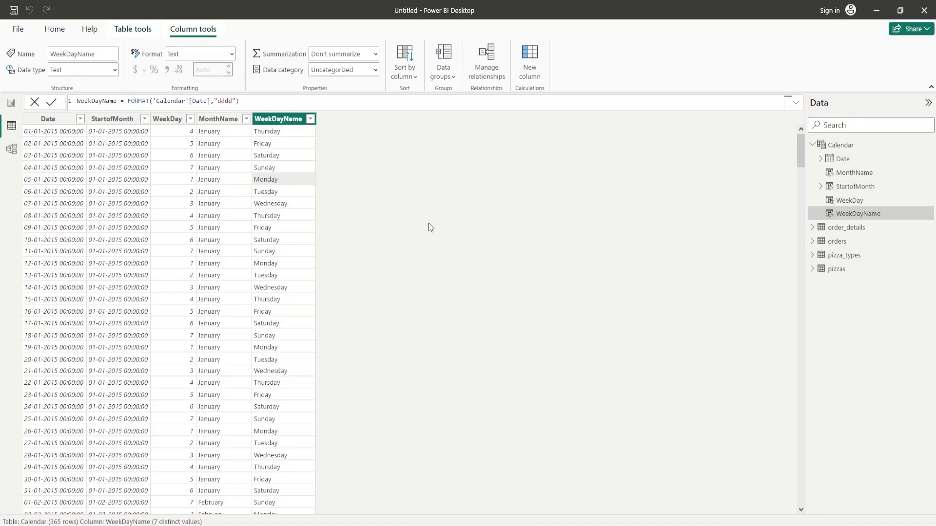
Step: Switch to the model view and move the order_details table below the other tables to expose its relationship lines
{"action": "left_click", "coordinate": [11, 149]}
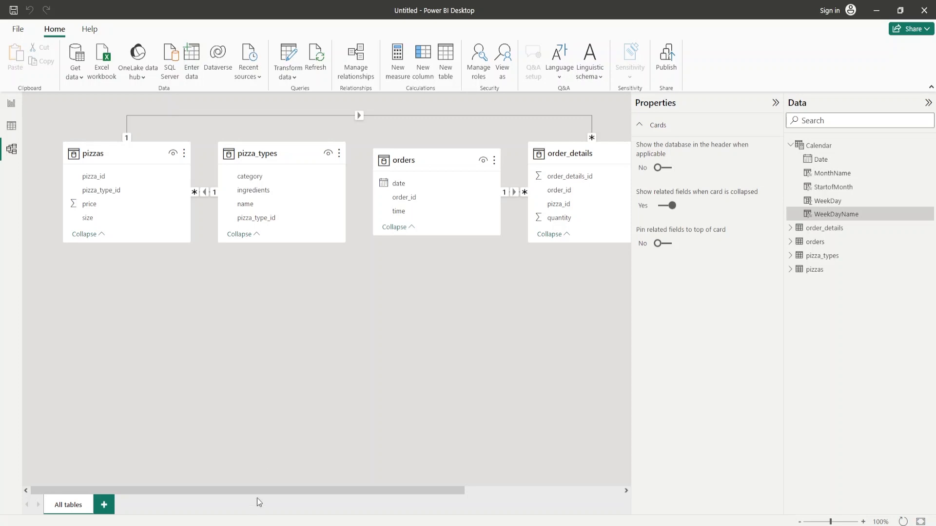
{"action": "left_click_drag", "start_coordinate": [293, 492], "coordinate": [221, 492]}
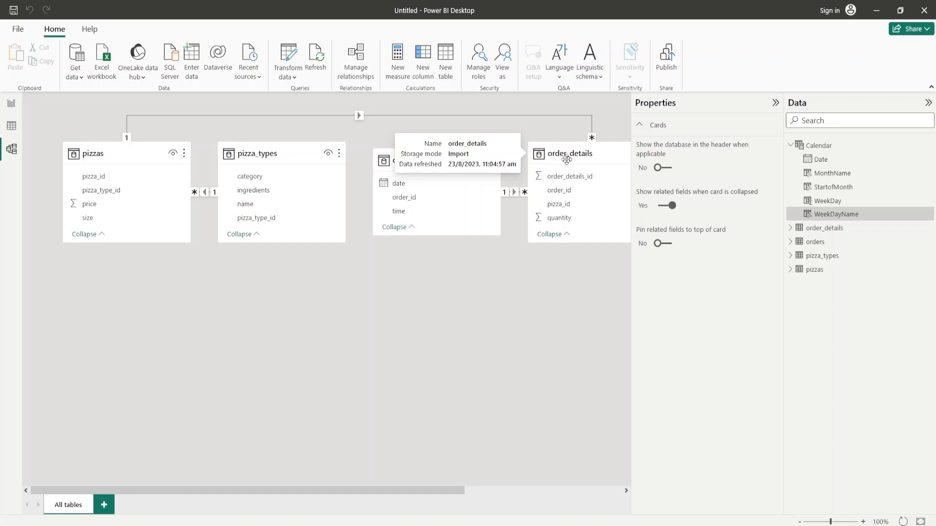
{"action": "left_click_drag", "start_coordinate": [541, 215], "coordinate": [258, 347]}
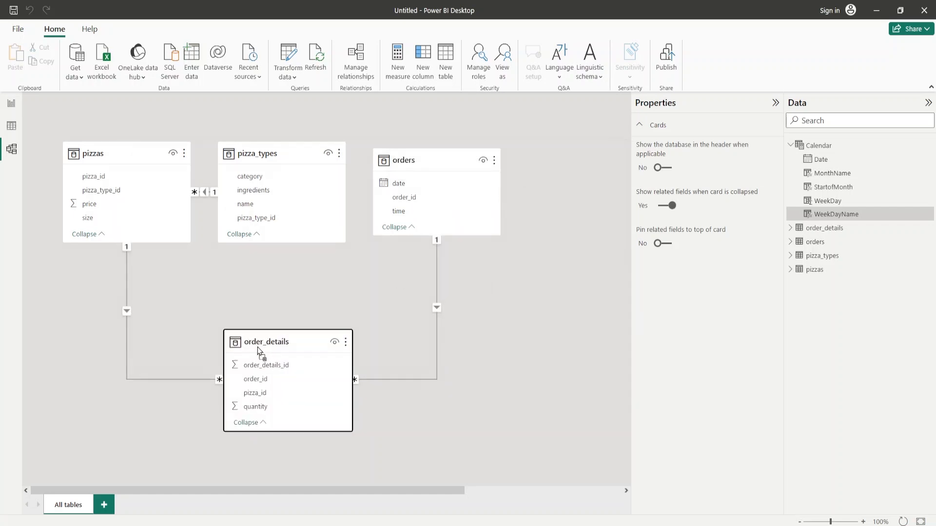
Step: Delete the relationship between the pizzas and order_details tables and confirm the deletion
{"action": "right_click", "coordinate": [127, 295]}
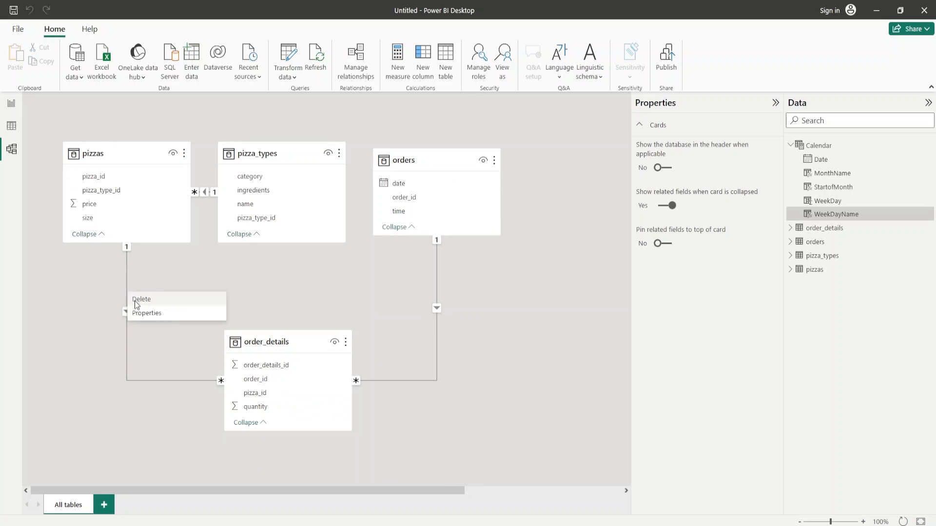
{"action": "left_click", "coordinate": [135, 301]}
{"action": "key", "text": "Delete"}
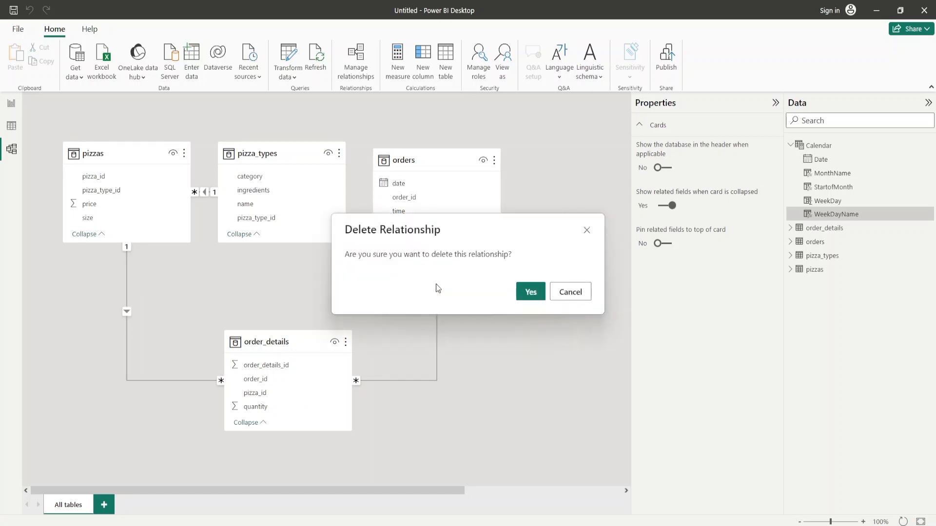
{"action": "left_click", "coordinate": [541, 294]}
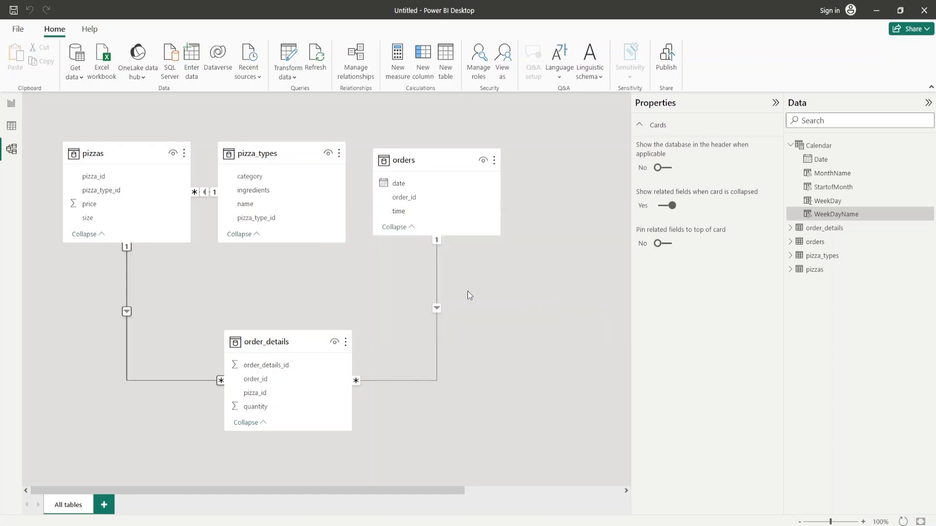
Step: Delete the relationship between the orders and order_details tables and confirm the deletion
{"action": "double_click", "coordinate": [436, 279]}
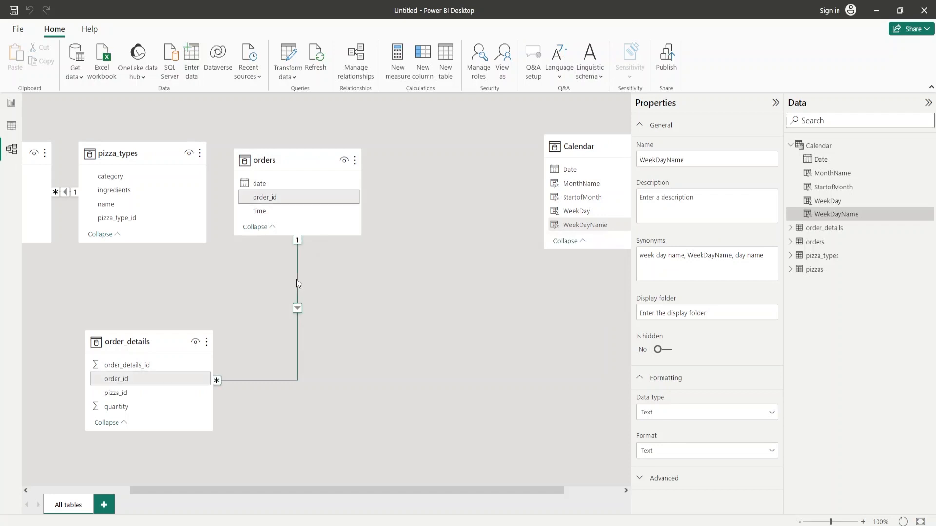
{"action": "right_click", "coordinate": [297, 280]}
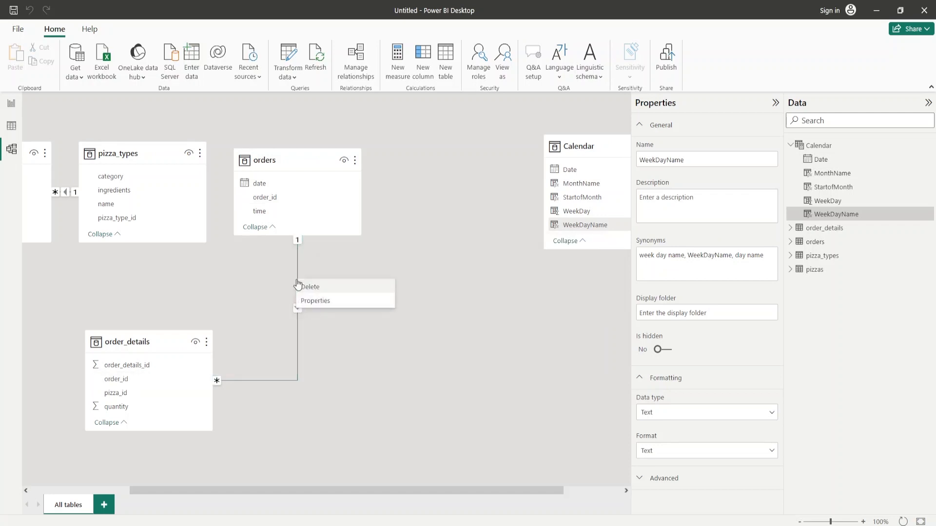
{"action": "left_click", "coordinate": [309, 287]}
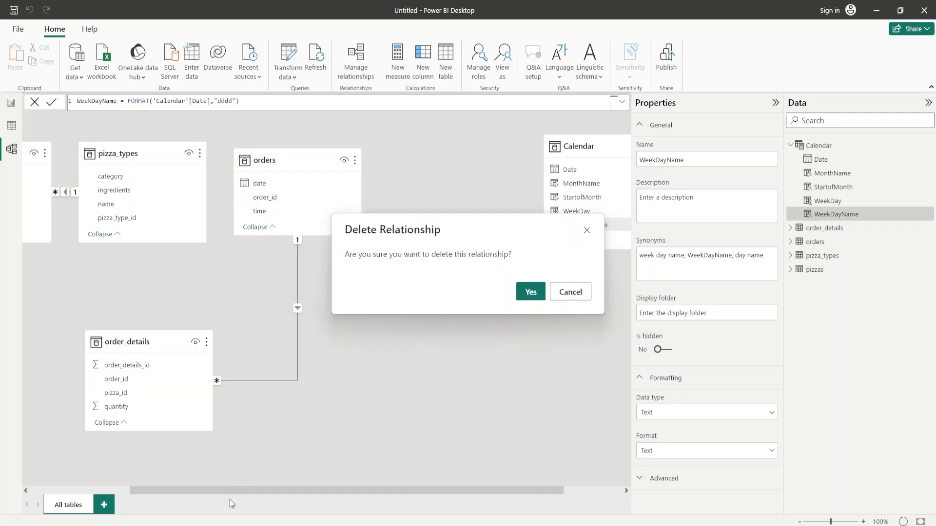
{"action": "left_click", "coordinate": [524, 292]}
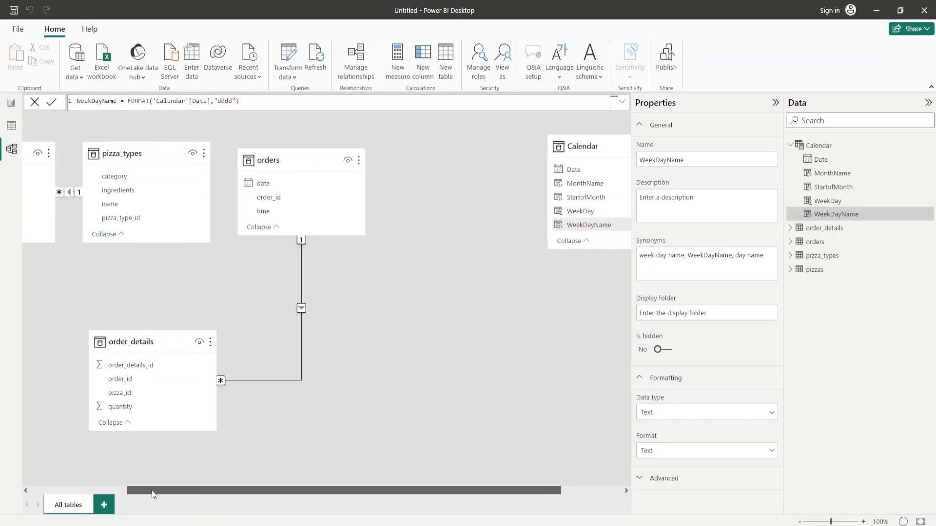
Step: Delete the relationship between the pizzas and pizza_types tables and confirm the deletion
{"action": "left_click_drag", "start_coordinate": [200, 490], "coordinate": [121, 469]}
{"action": "left_click", "coordinate": [157, 282]}
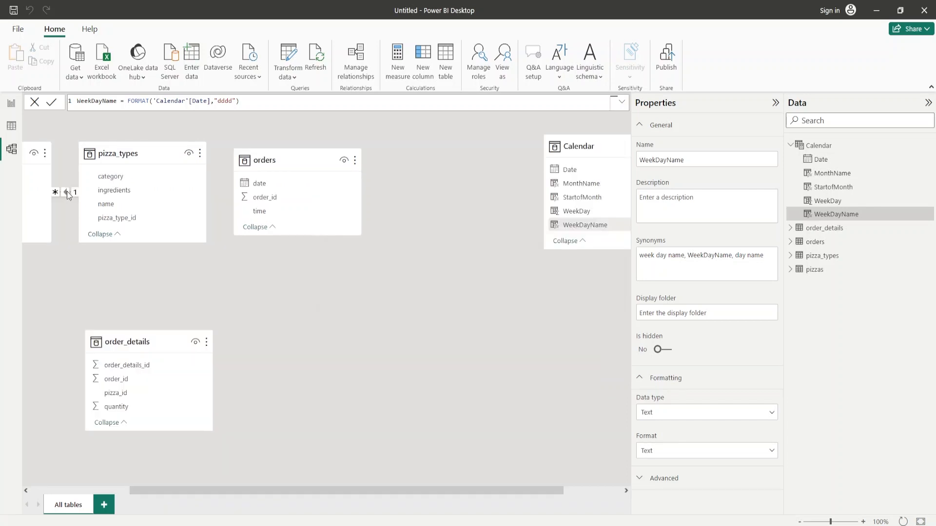
{"action": "right_click", "coordinate": [66, 191]}
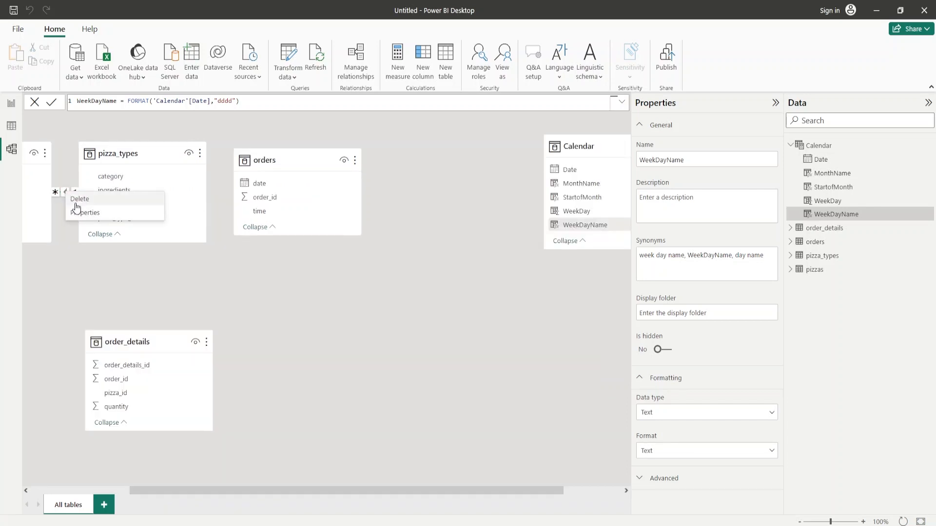
{"action": "left_click", "coordinate": [76, 200]}
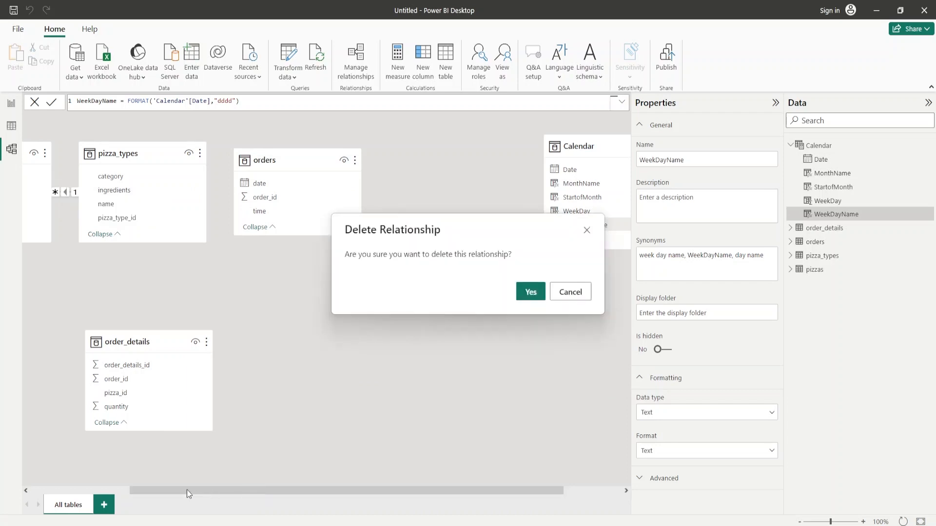
{"action": "left_click", "coordinate": [522, 291]}
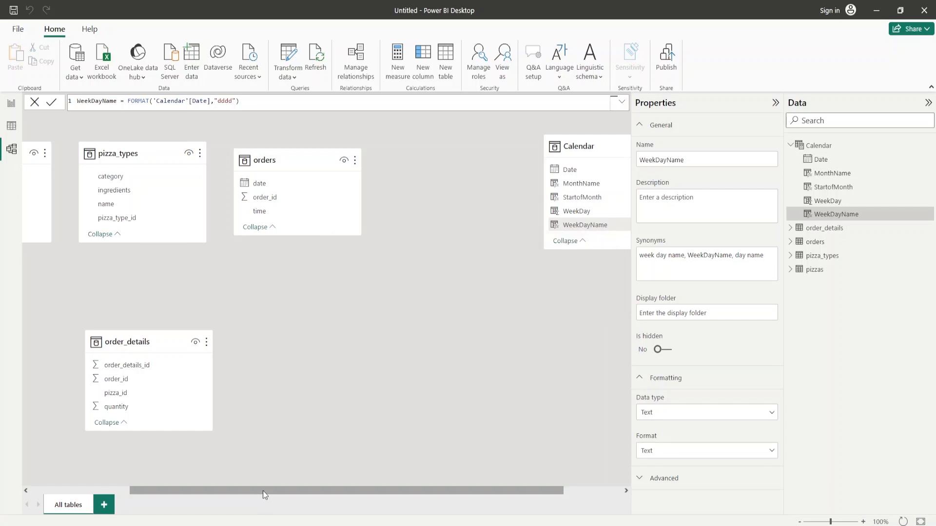
Step: Rearrange the diagram so that orders, pizzas and pizza_types stand side by side above order_details
{"action": "left_click_drag", "start_coordinate": [194, 491], "coordinate": [95, 490]}
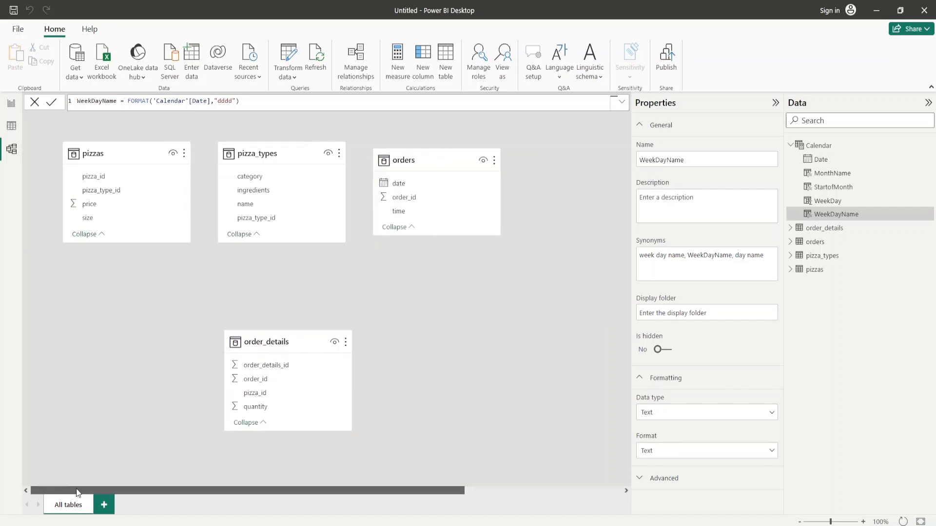
{"action": "left_click_drag", "start_coordinate": [287, 350], "coordinate": [275, 358]}
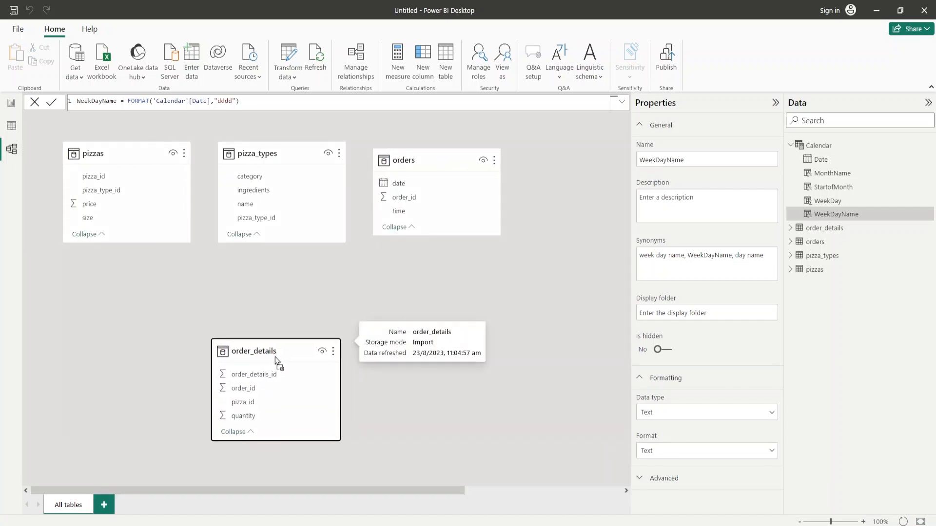
{"action": "left_click_drag", "start_coordinate": [112, 149], "coordinate": [111, 230]}
{"action": "left_click_drag", "start_coordinate": [268, 148], "coordinate": [522, 235]}
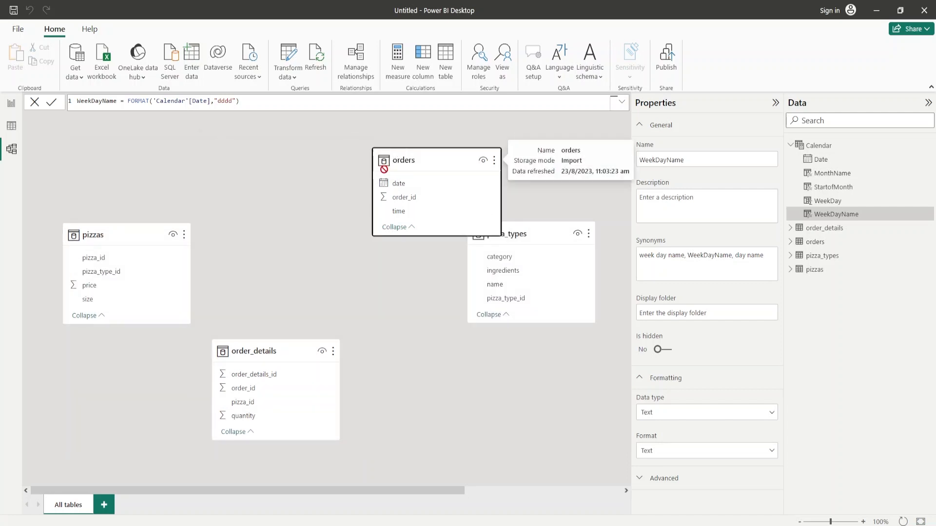
{"action": "left_click_drag", "start_coordinate": [400, 161], "coordinate": [234, 249]}
{"action": "left_click_drag", "start_coordinate": [83, 229], "coordinate": [398, 221]}
{"action": "left_click_drag", "start_coordinate": [247, 244], "coordinate": [107, 234]}
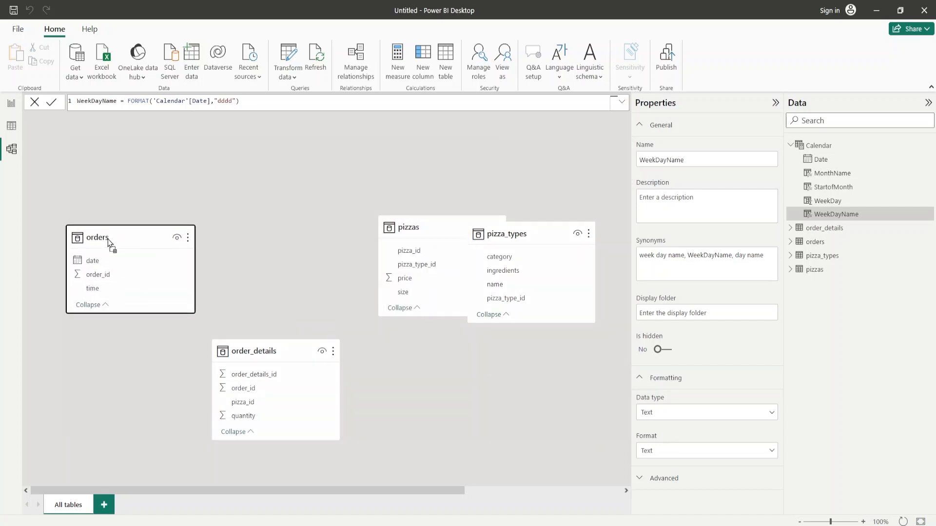
{"action": "left_click_drag", "start_coordinate": [414, 229], "coordinate": [307, 232]}
{"action": "left_click", "coordinate": [549, 230]}
{"action": "left_click_drag", "start_coordinate": [549, 230], "coordinate": [521, 197]}
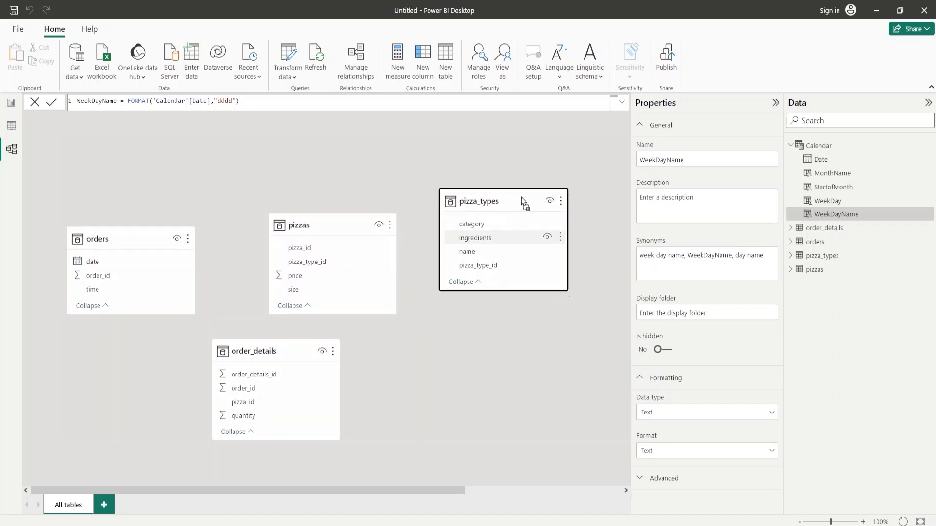
Step: Move the Calendar table above orders in the diagram and shorten its card so the two do not overlap
{"action": "left_click_drag", "start_coordinate": [400, 490], "coordinate": [522, 491]}
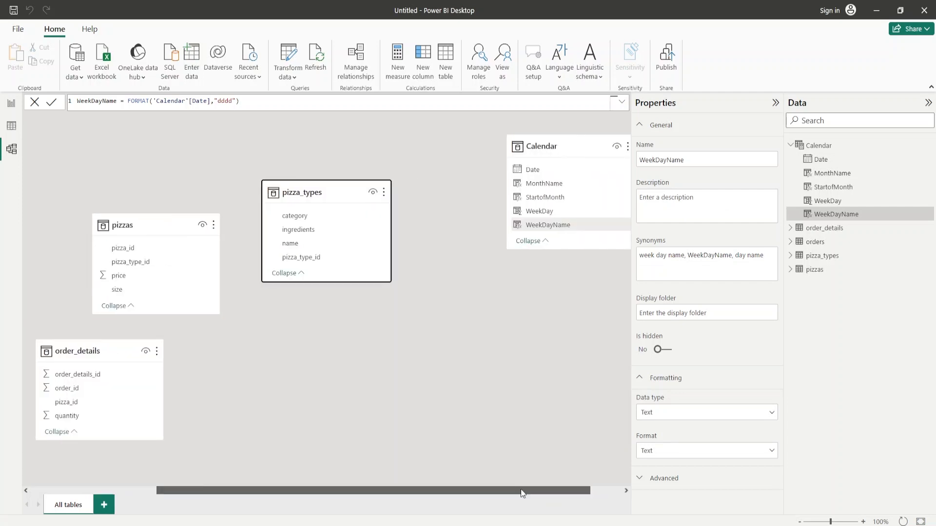
{"action": "left_click_drag", "start_coordinate": [564, 152], "coordinate": [101, 154]}
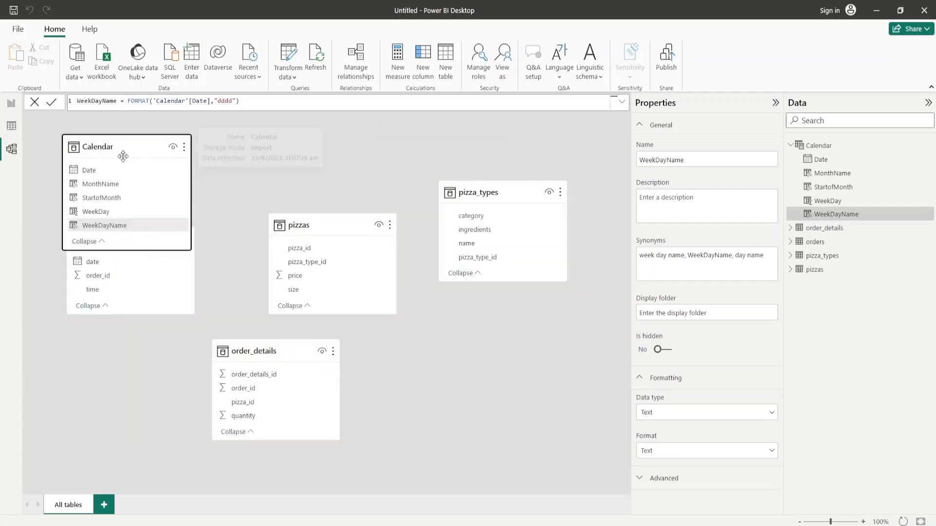
{"action": "left_click_drag", "start_coordinate": [122, 250], "coordinate": [126, 211]}
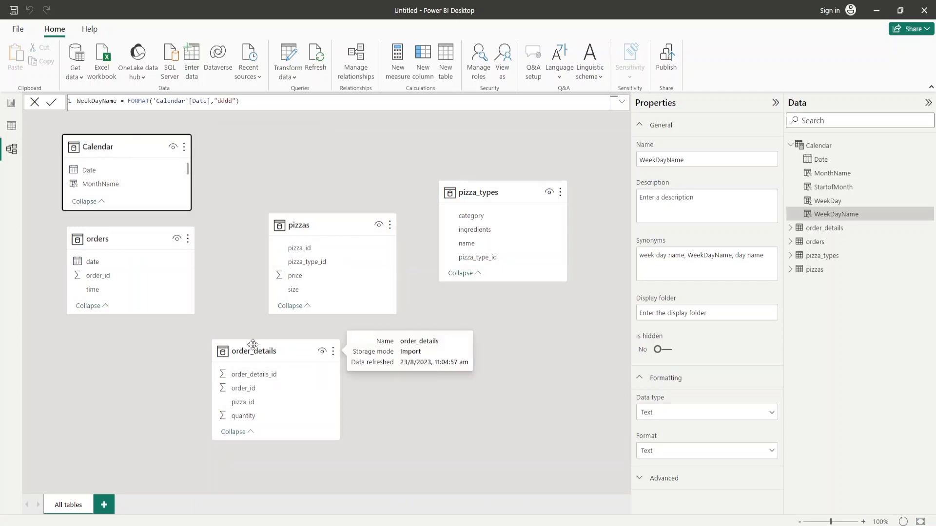
Step: Collapse the Data and Properties panes and spread pizza_types, pizzas and order_details rightward across the freed diagram space
{"action": "left_click_drag", "start_coordinate": [258, 344], "coordinate": [246, 368]}
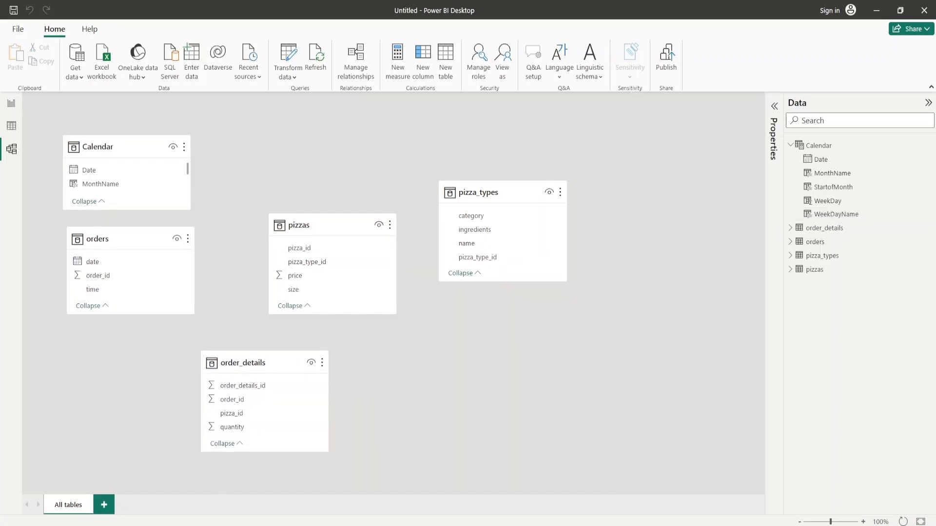
{"action": "left_click", "coordinate": [928, 102]}
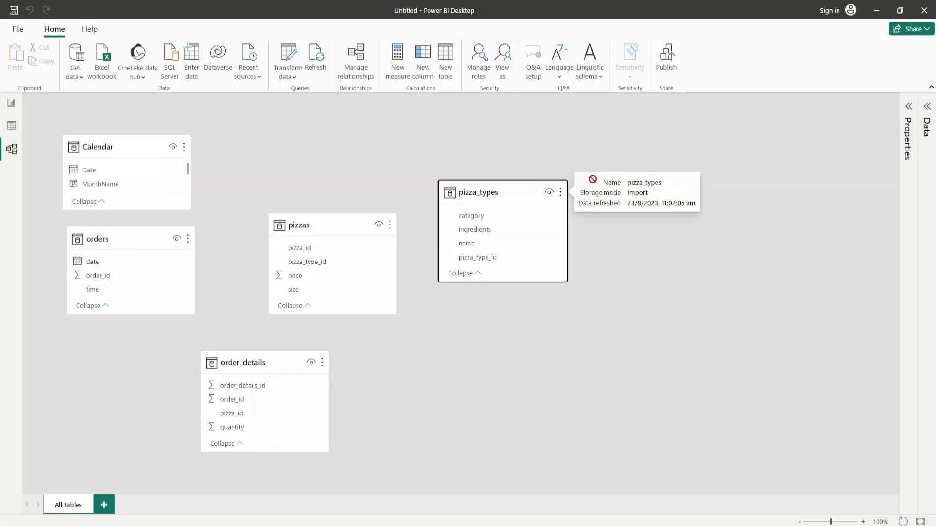
{"action": "left_click_drag", "start_coordinate": [509, 190], "coordinate": [674, 165]}
{"action": "left_click_drag", "start_coordinate": [328, 227], "coordinate": [448, 195]}
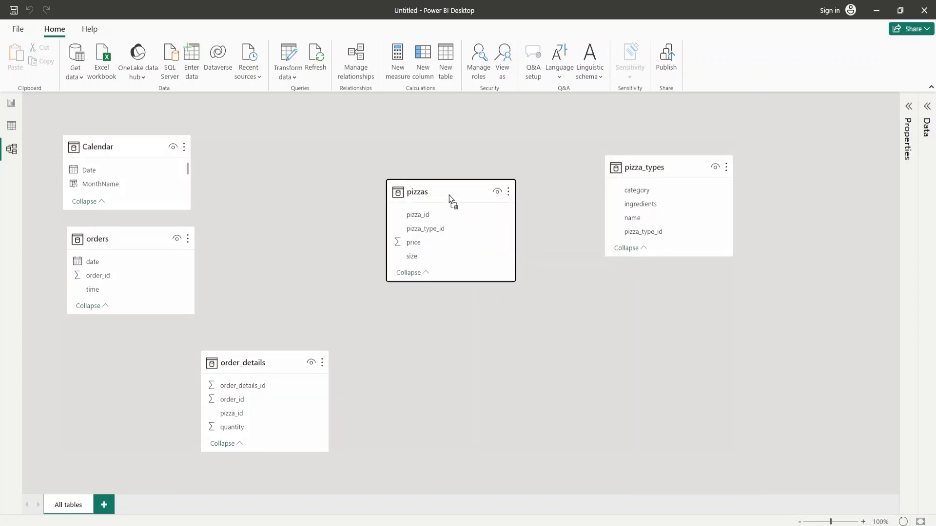
{"action": "left_click_drag", "start_coordinate": [254, 359], "coordinate": [400, 378]}
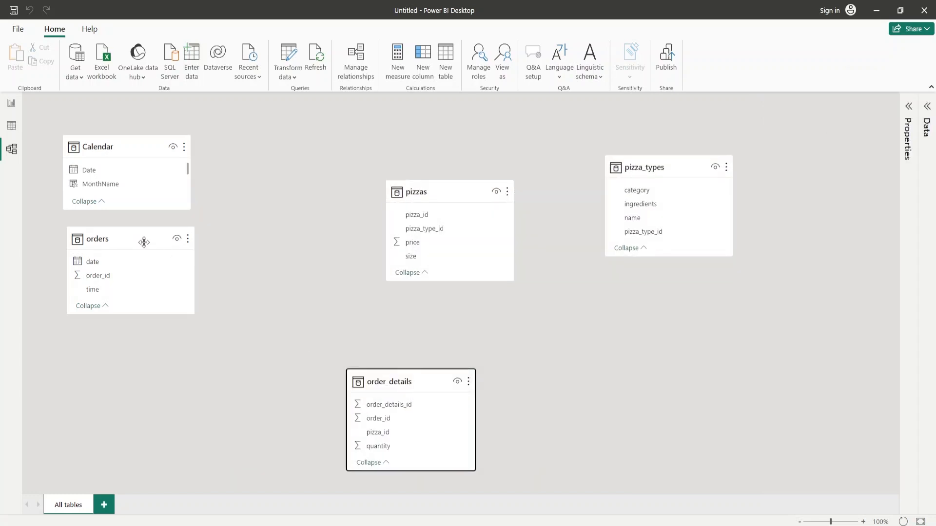
Step: Shift Calendar and orders inward with a wider gap between them, and space pizzas and pizza_types farther apart from the other tables
{"action": "left_click_drag", "start_coordinate": [144, 242], "coordinate": [237, 251]}
{"action": "left_click_drag", "start_coordinate": [105, 138], "coordinate": [202, 137]}
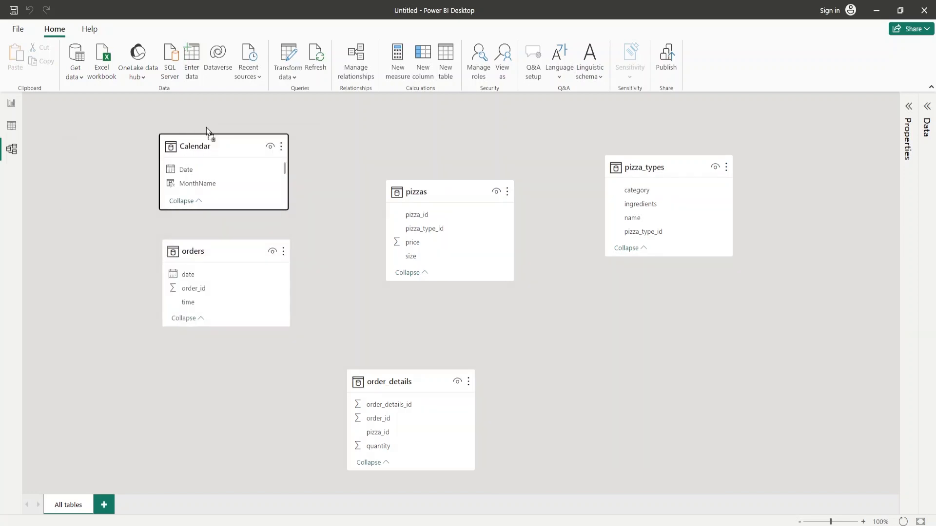
{"action": "left_click_drag", "start_coordinate": [207, 248], "coordinate": [209, 270]}
{"action": "left_click_drag", "start_coordinate": [448, 195], "coordinate": [519, 252]}
{"action": "left_click_drag", "start_coordinate": [641, 180], "coordinate": [720, 180]}
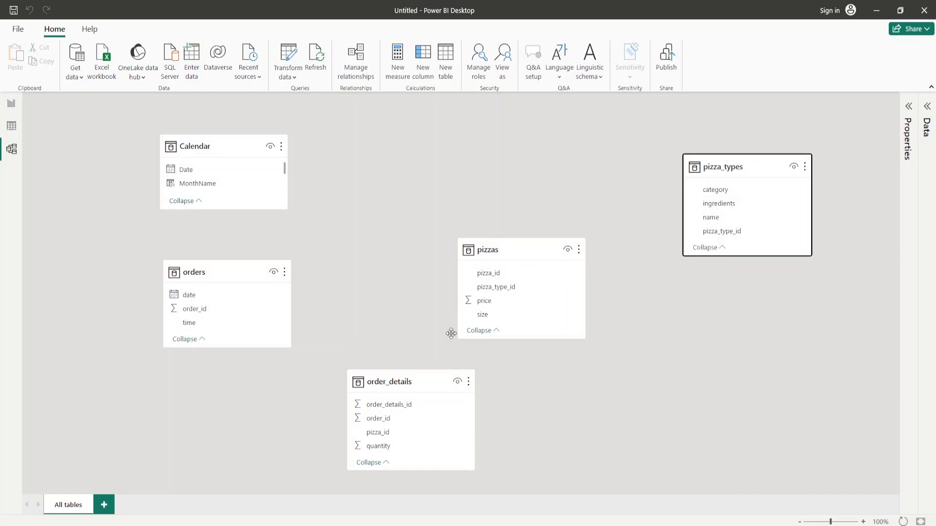
{"action": "left_click_drag", "start_coordinate": [510, 255], "coordinate": [547, 250]}
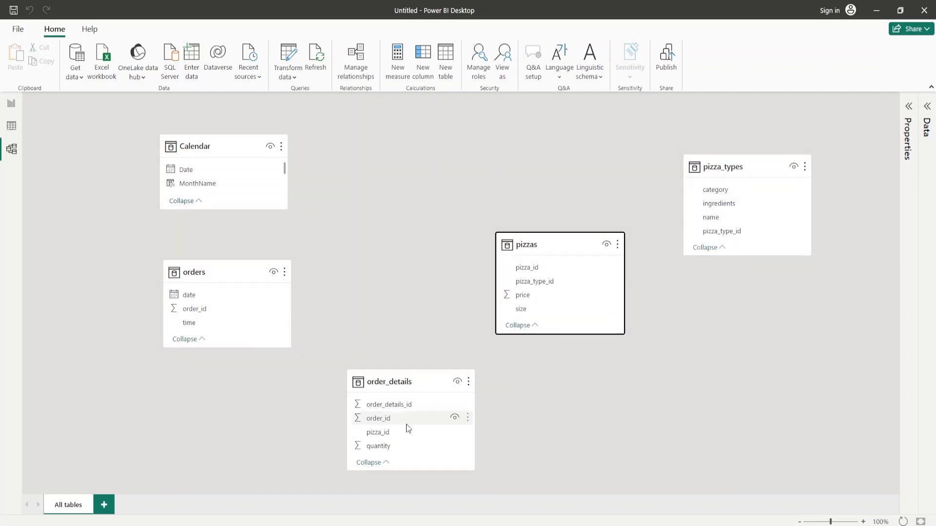
Step: Relate order_details to orders on order_id and to pizzas on pizza_id in the model diagram
{"action": "left_click_drag", "start_coordinate": [382, 422], "coordinate": [200, 311]}
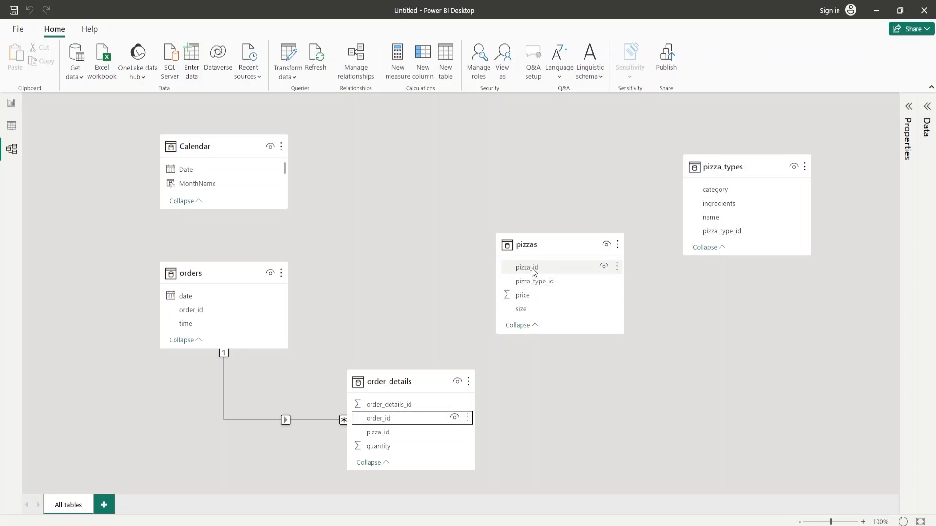
{"action": "left_click_drag", "start_coordinate": [535, 272], "coordinate": [386, 437]}
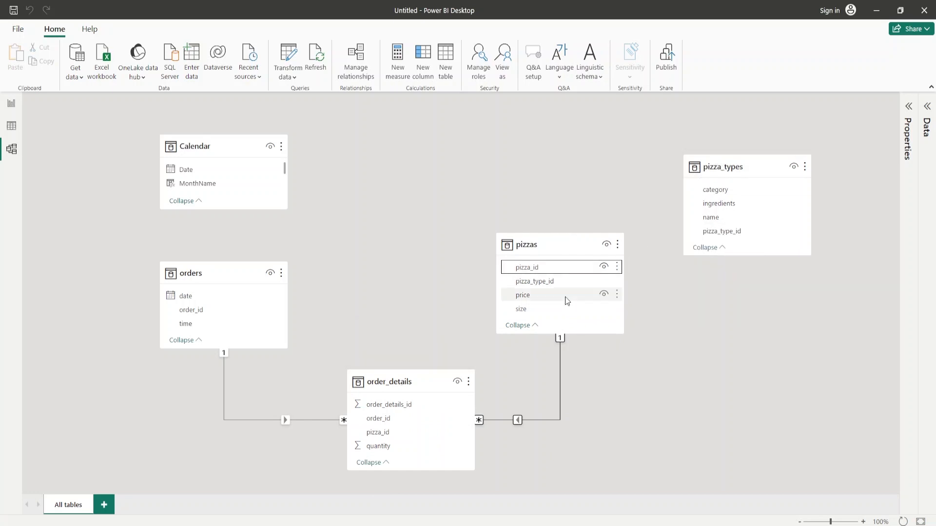
Step: Relate pizzas to pizza_types on pizza_type_id, and the orders date column to the Calendar Date column
{"action": "left_click_drag", "start_coordinate": [549, 282], "coordinate": [730, 235]}
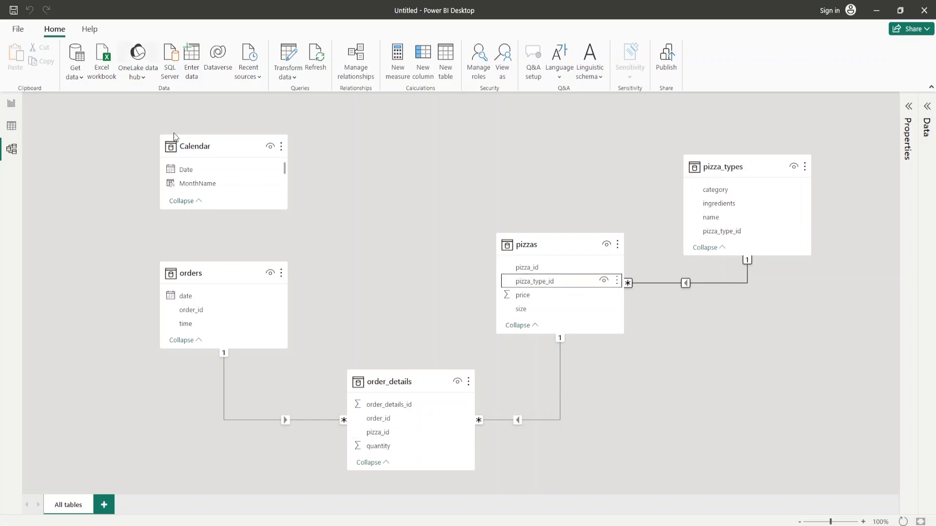
{"action": "mouse_move", "coordinate": [202, 148]}
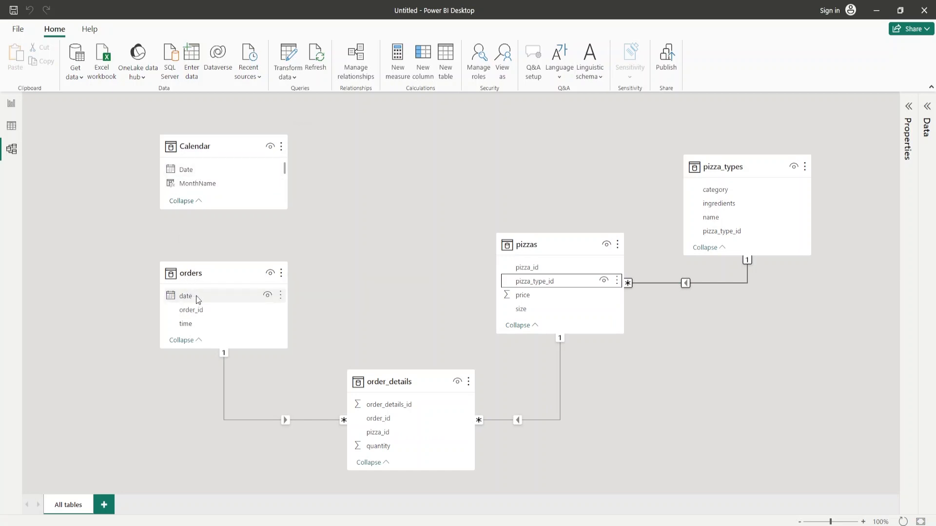
{"action": "left_click_drag", "start_coordinate": [198, 300], "coordinate": [201, 170]}
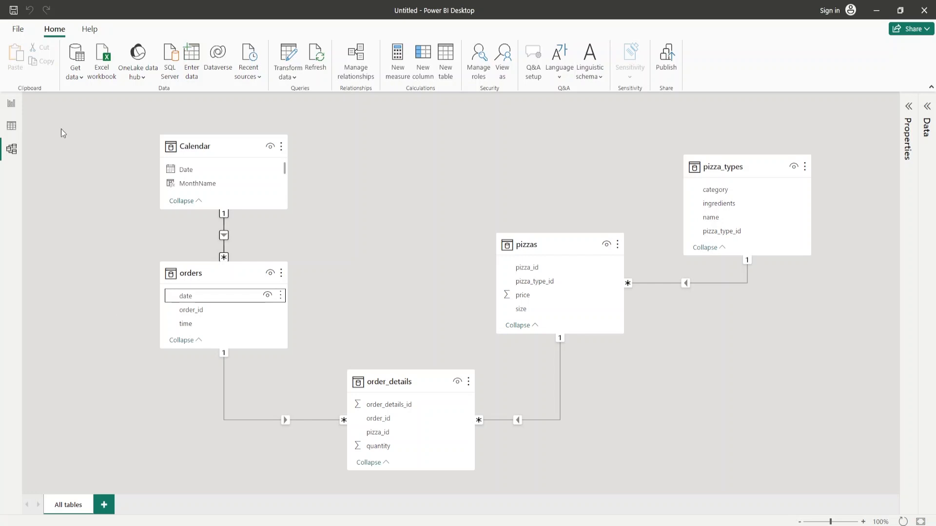
Step: Return to the report canvas and load a new blank manually entered table named Measures Table
{"action": "left_click", "coordinate": [11, 107]}
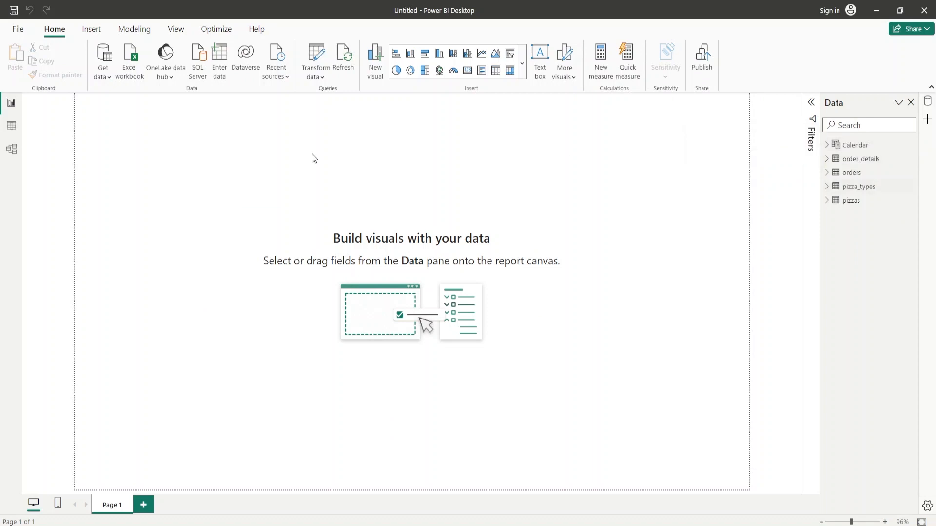
{"action": "left_click", "coordinate": [221, 69]}
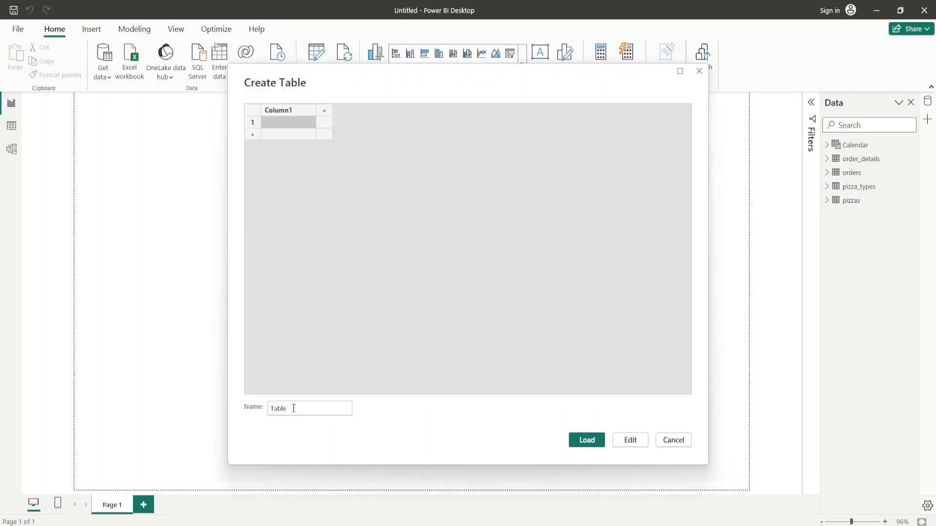
{"action": "left_click_drag", "start_coordinate": [294, 408], "coordinate": [248, 398]}
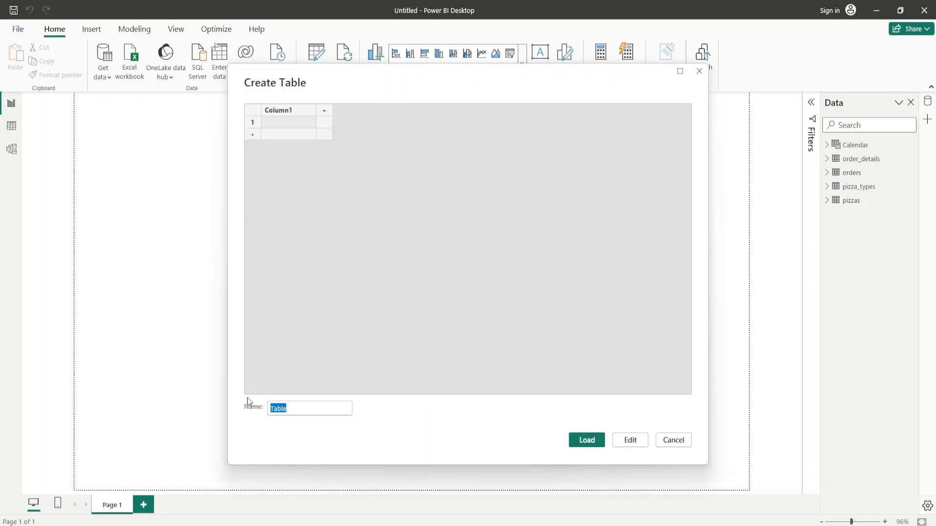
{"action": "key", "text": "BackSpace"}
{"action": "type", "text": "Measu"}
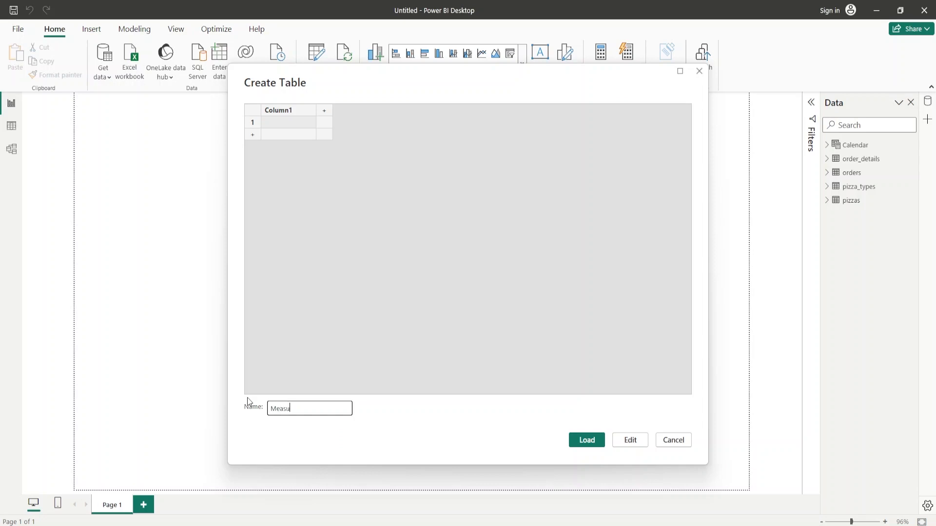
{"action": "type", "text": "res Table"}
{"action": "left_click", "coordinate": [600, 442]}
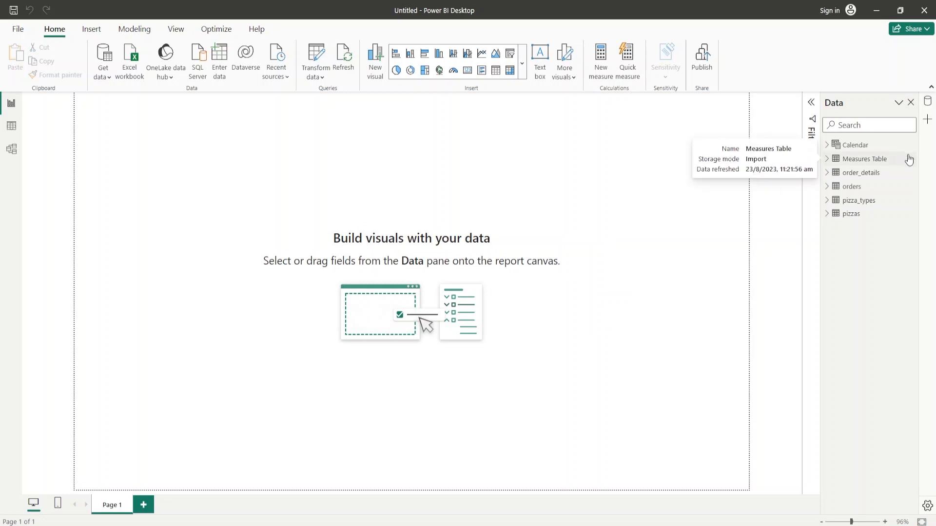
Step: Start a new measure named Total Revenue in Measures Table, with its formula body beginning on a second line
{"action": "left_click", "coordinate": [898, 164]}
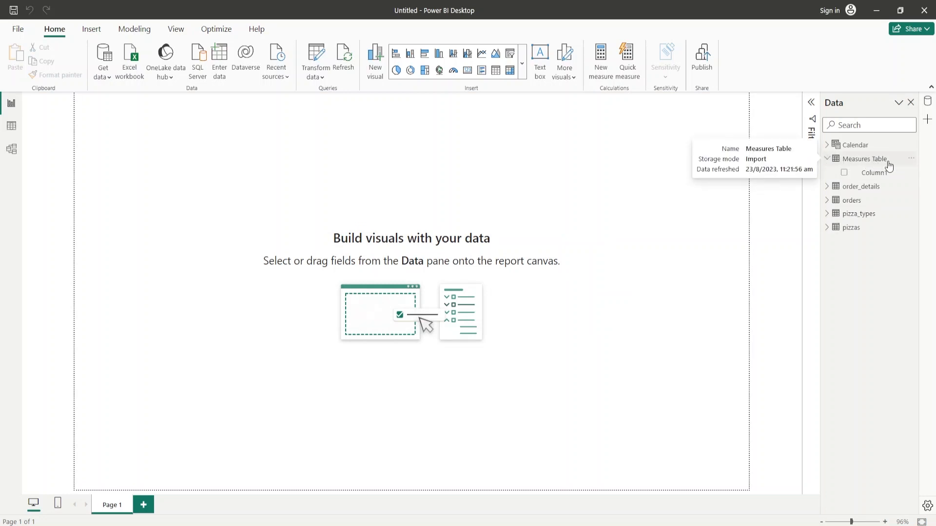
{"action": "left_click", "coordinate": [908, 161]}
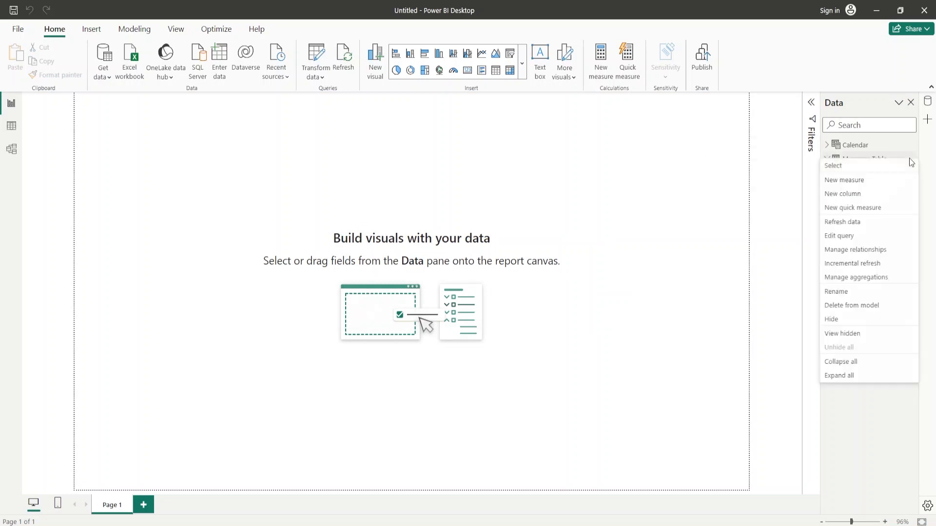
{"action": "left_click", "coordinate": [853, 158]}
{"action": "right_click", "coordinate": [877, 160]}
{"action": "left_click", "coordinate": [812, 186]}
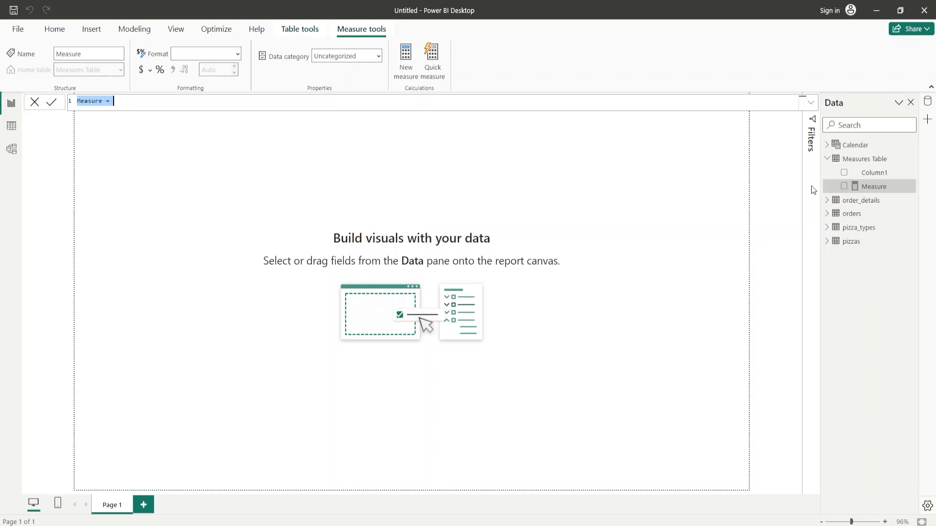
{"action": "type", "text": "Total Revenue ="}
{"action": "key", "text": "shift+Return"}
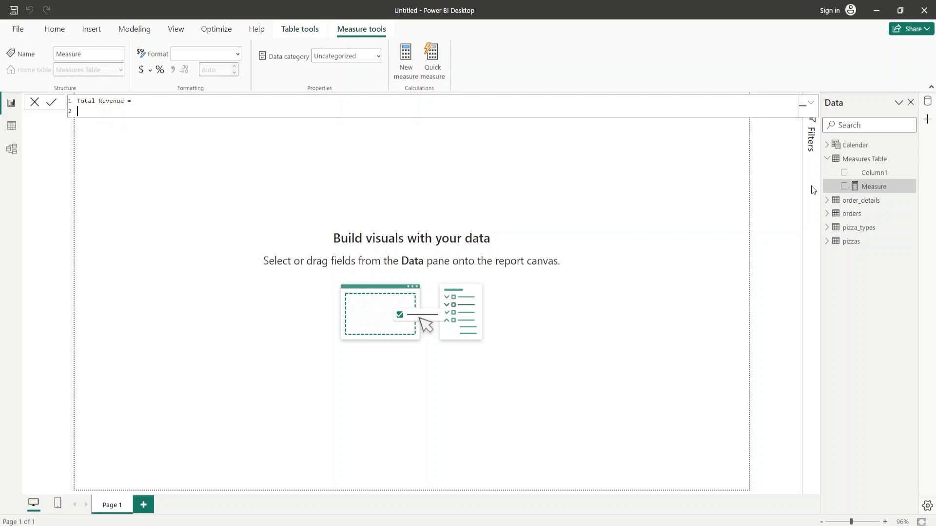
Step: Open a SUMX function in the Total Revenue formula with order_details as its table argument on a separate line
{"action": "type", "text": "SUM"}
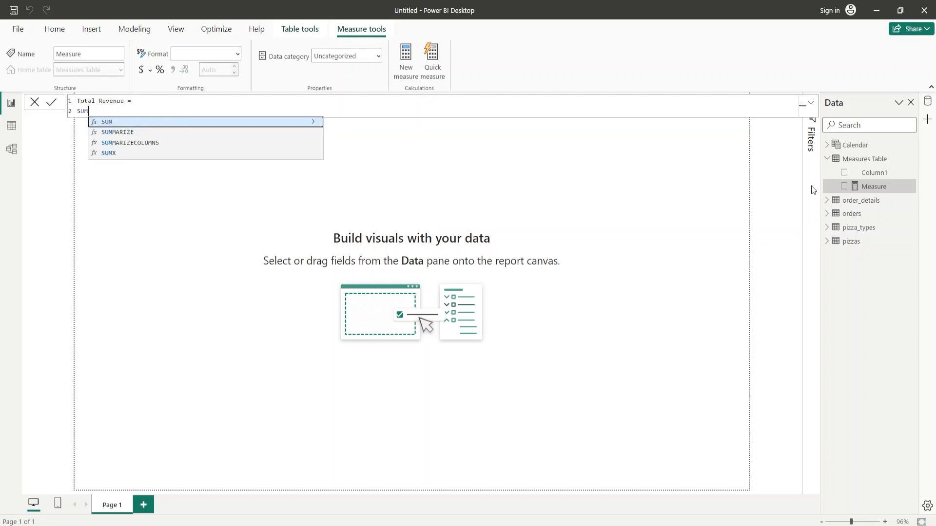
{"action": "type", "text": "X"}
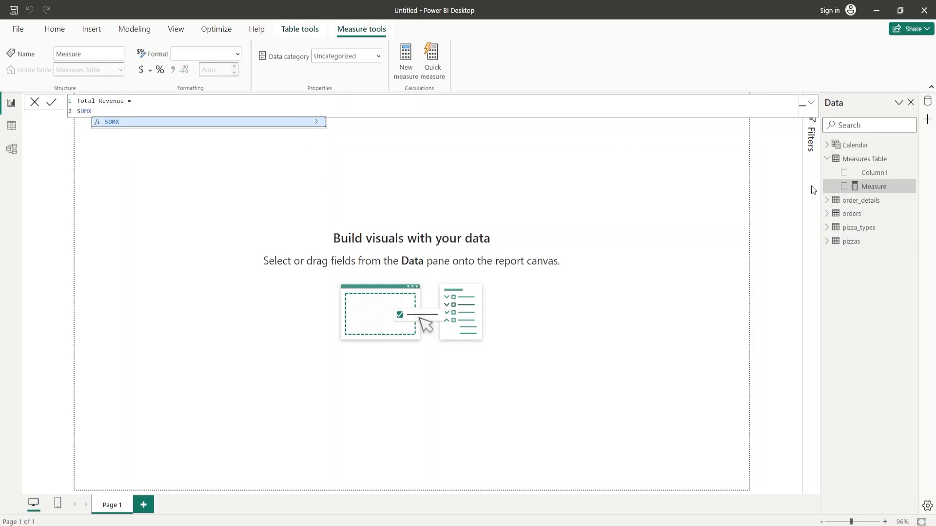
{"action": "type", "text": "("}
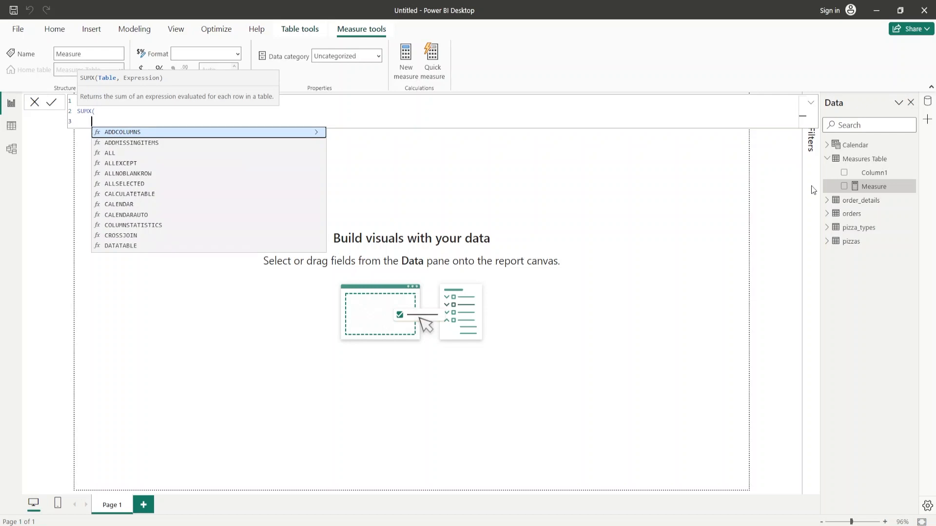
{"action": "type", "text": "order_details"}
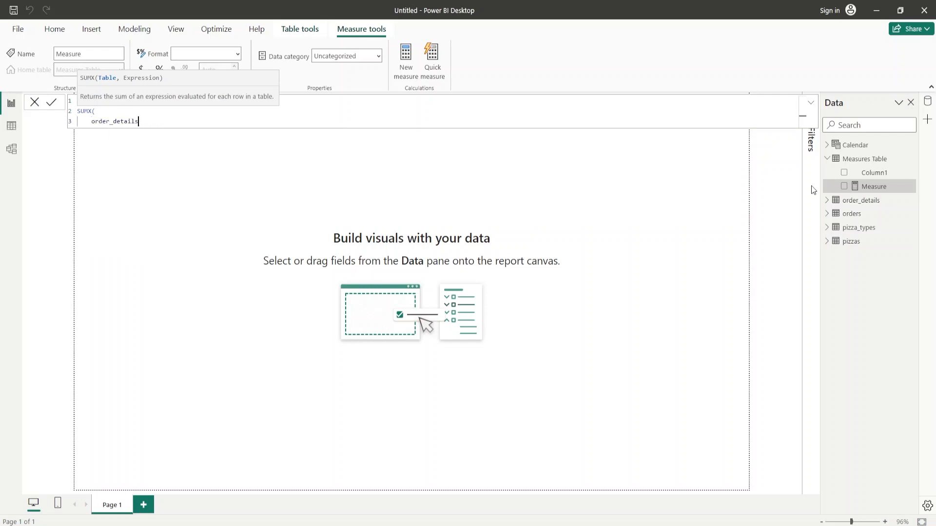
{"action": "type", "text": ","}
{"action": "key", "text": "shift+Return"}
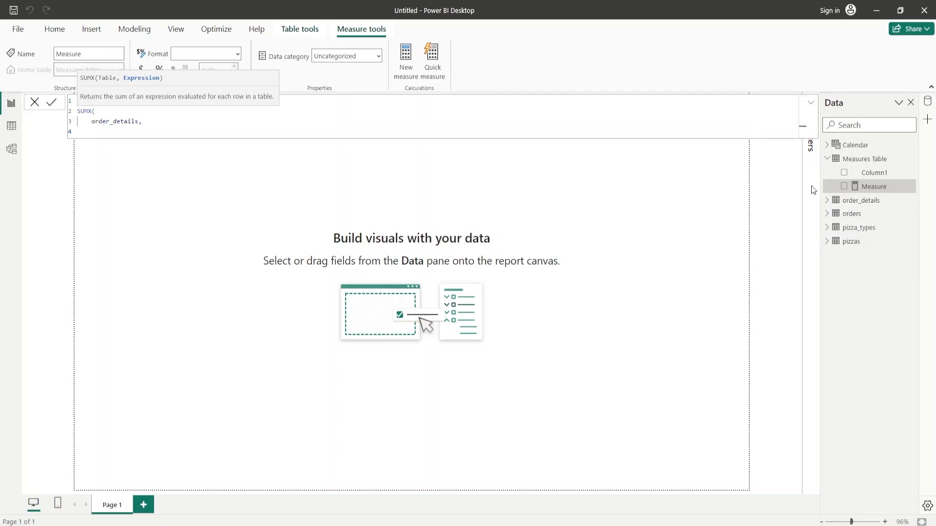
Step: Begin the SUMX expression with order_details[quantity] followed by a multiplication sign, and continue on a new line
{"action": "type", "text": "q"}
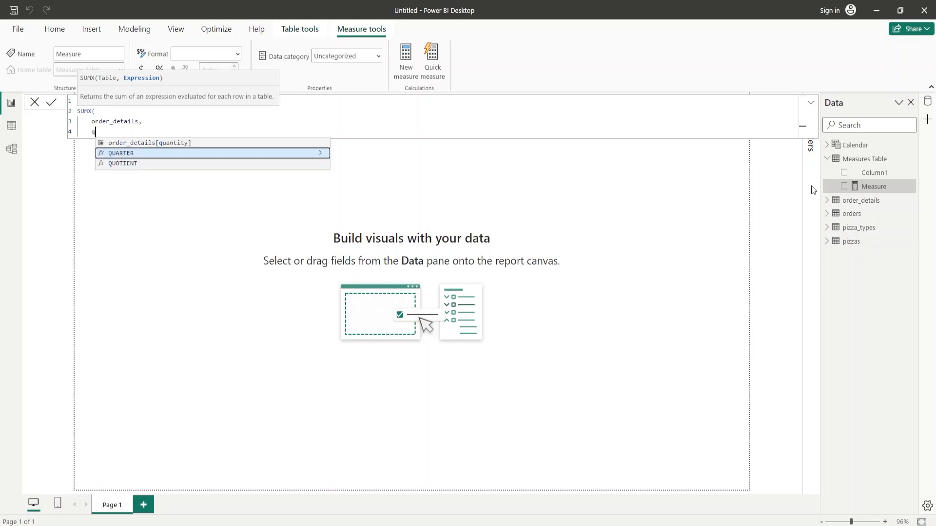
{"action": "type", "text": "uan"}
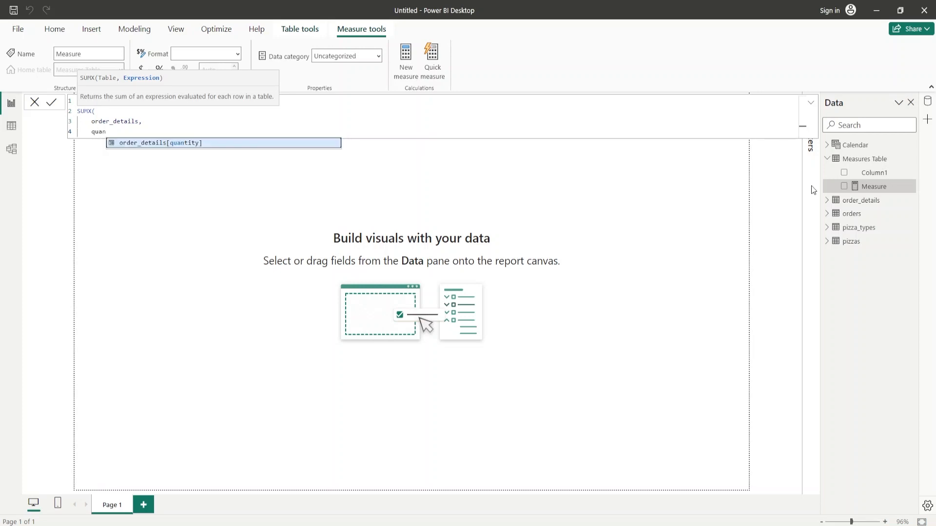
{"action": "key", "text": "Tab"}
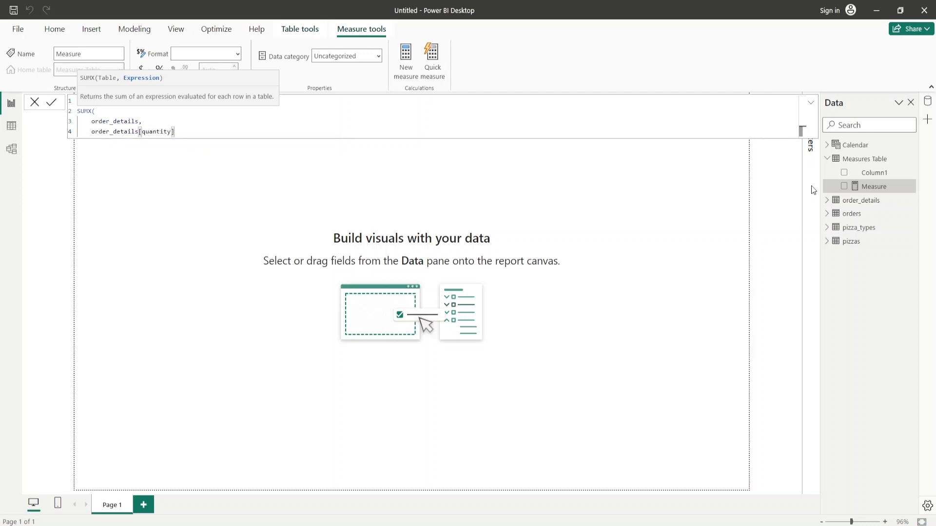
{"action": "type", "text": "* price"}
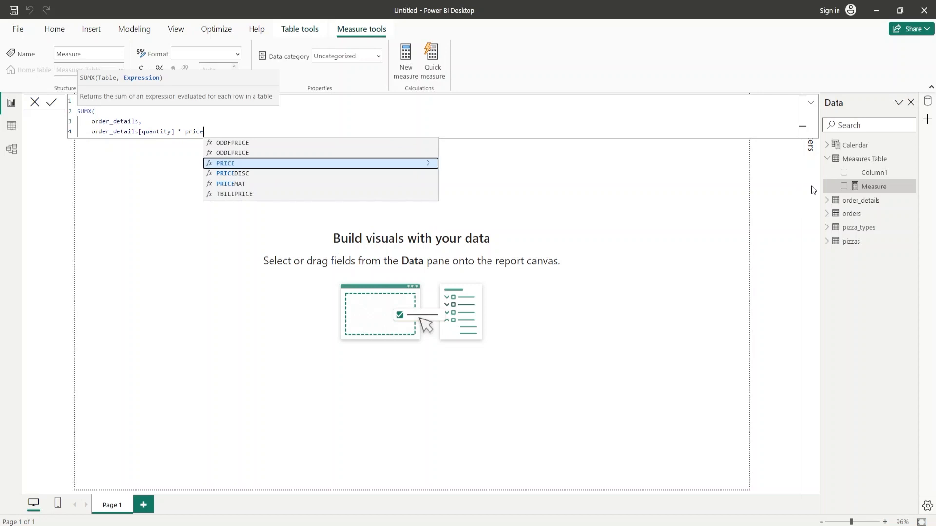
{"action": "key", "text": "BackSpace"}
{"action": "key", "text": "BackSpace"}
{"action": "key", "text": "BackSpace"}
{"action": "key", "text": "BackSpace"}
{"action": "key", "text": "BackSpace"}
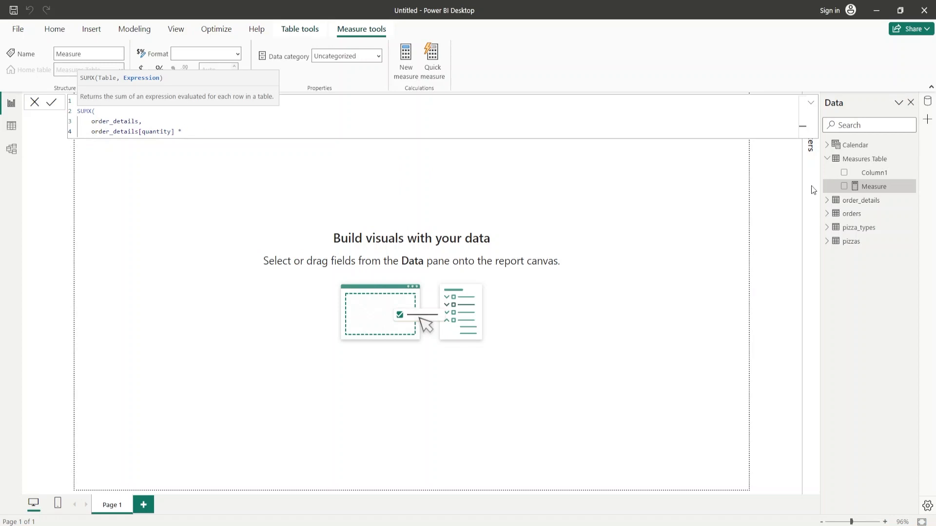
{"action": "key", "text": "shift+Return"}
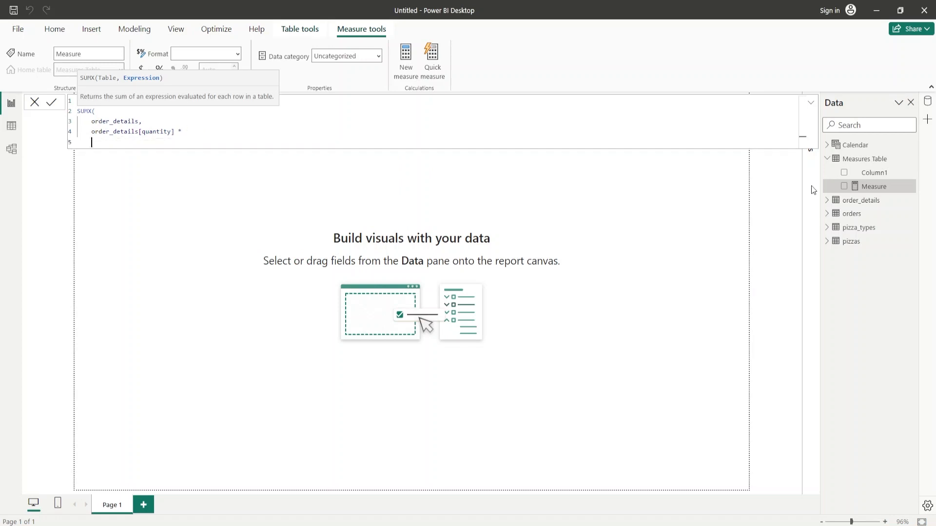
Step: Add RELATED with the pizzas[price] column as the second factor of the multiplication
{"action": "type", "text": "RELATED("}
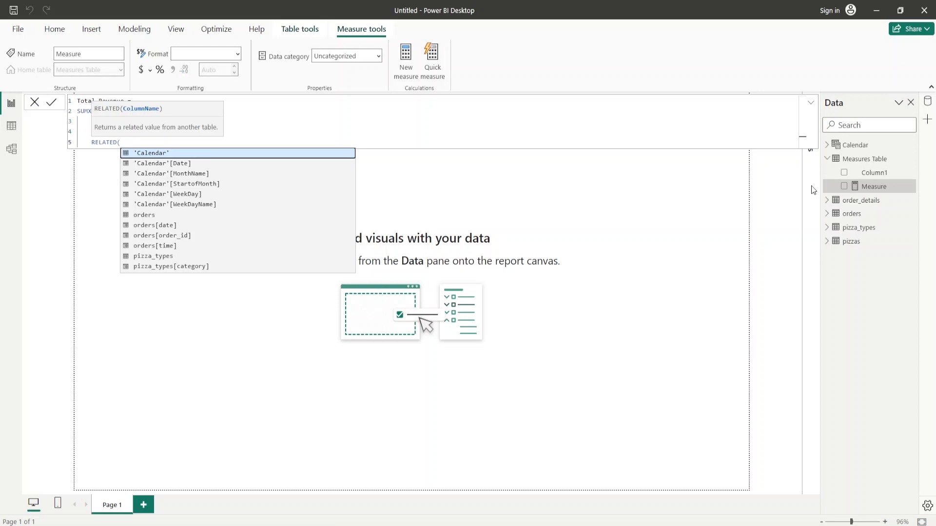
{"action": "key", "text": "Down"}
{"action": "key", "text": "Down"}
{"action": "key", "text": "Down"}
{"action": "key", "text": "Down"}
{"action": "key", "text": "Down"}
{"action": "key", "text": "Down"}
{"action": "key", "text": "Down"}
{"action": "key", "text": "Down"}
{"action": "key", "text": "Down"}
{"action": "key", "text": "Down"}
{"action": "key", "text": "Down"}
{"action": "key", "text": "Down"}
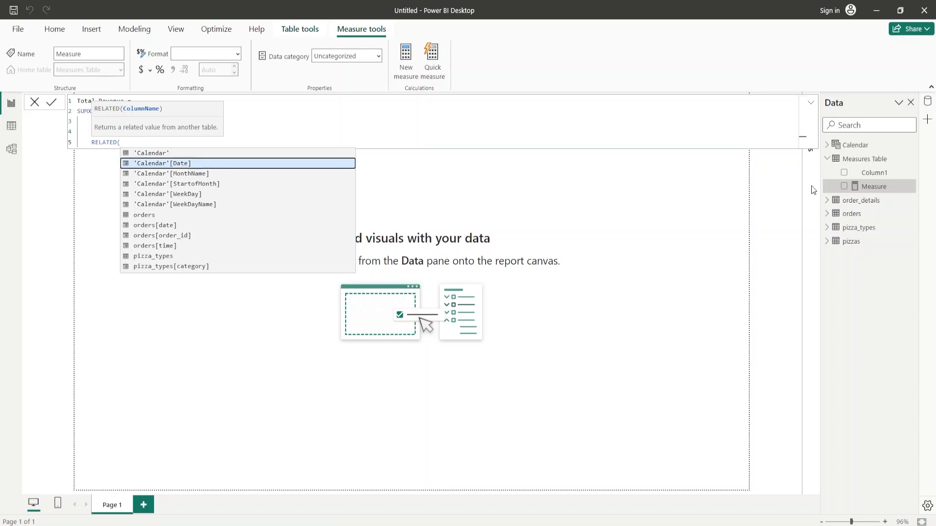
{"action": "key", "text": "Down"}
{"action": "key", "text": "Down"}
{"action": "key", "text": "Down"}
{"action": "key", "text": "Down"}
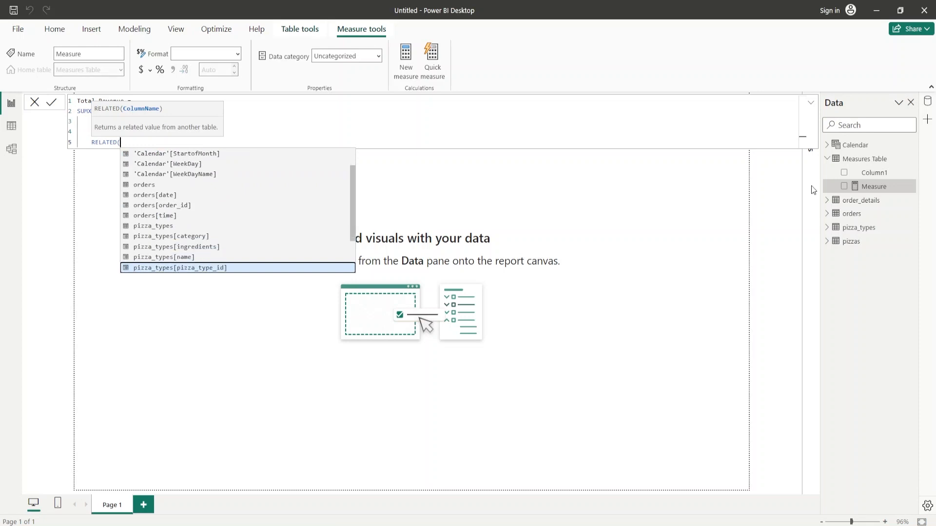
{"action": "key", "text": "Down"}
{"action": "key", "text": "Down"}
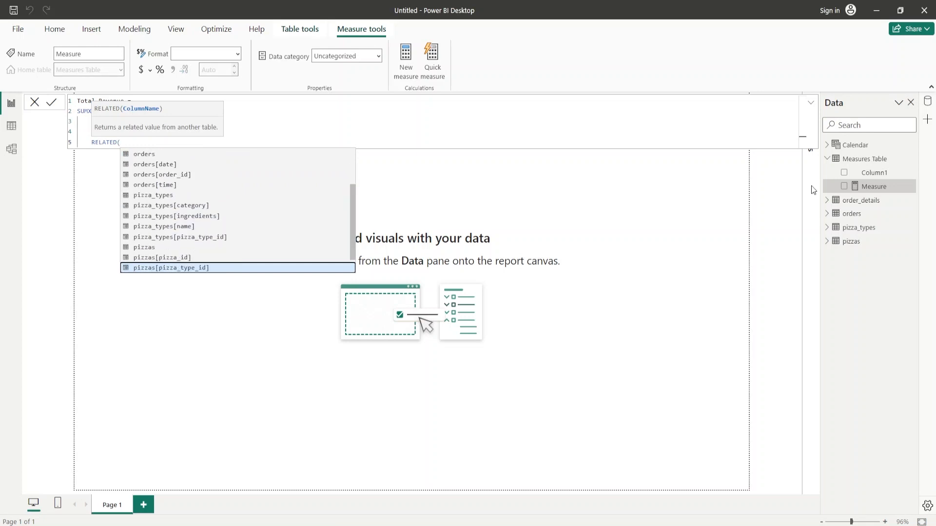
{"action": "key", "text": "Tab"}
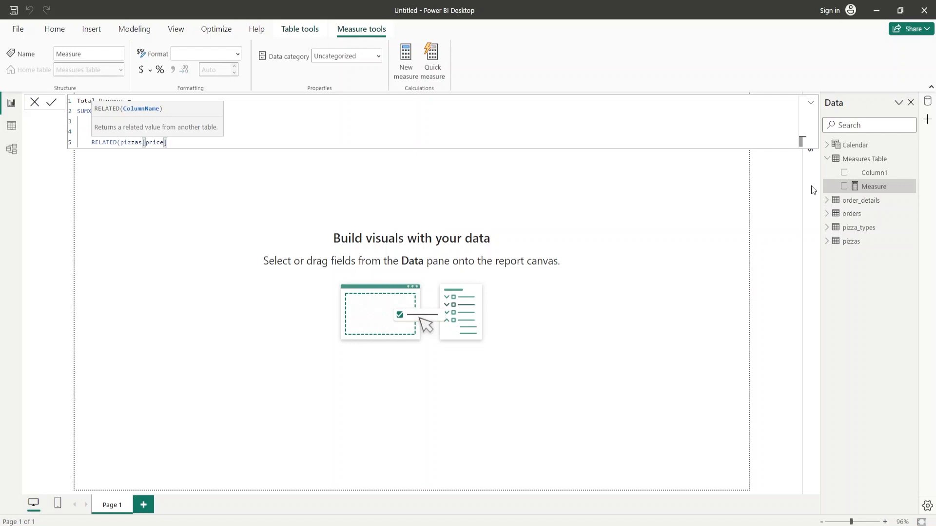
Step: Remove the inline pizzas[price] argument after RELATED's opening parenthesis
{"action": "type", "text": ")"}
{"action": "key", "text": "BackSpace"}
{"action": "key", "text": "BackSpace"}
{"action": "key", "text": "BackSpace"}
{"action": "key", "text": "BackSpace"}
{"action": "key", "text": "BackSpace"}
{"action": "key", "text": "BackSpace"}
{"action": "key", "text": "BackSpace"}
{"action": "key", "text": "BackSpace"}
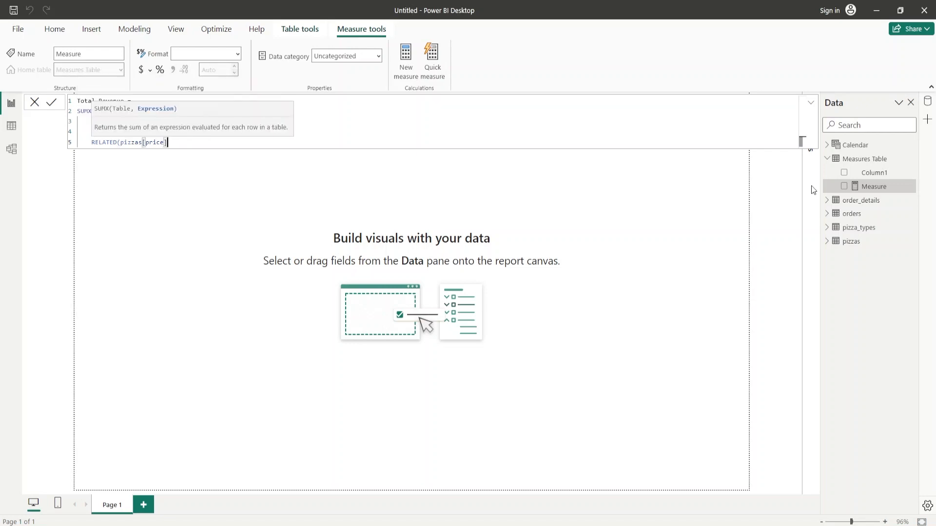
{"action": "key", "text": "BackSpace"}
{"action": "key", "text": "BackSpace"}
{"action": "key", "text": "BackSpace"}
{"action": "key", "text": "BackSpace"}
{"action": "key", "text": "BackSpace"}
{"action": "key", "text": "BackSpace"}
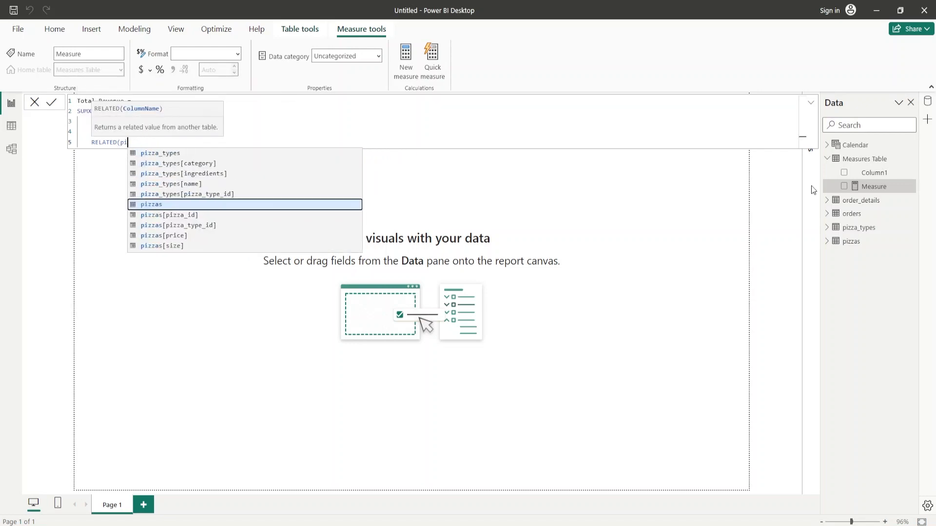
Step: Enter pizzas[price] on its own indented line inside RELATED and start another line below it
{"action": "key", "text": "shift+Return"}
{"action": "type", "text": "piz"}
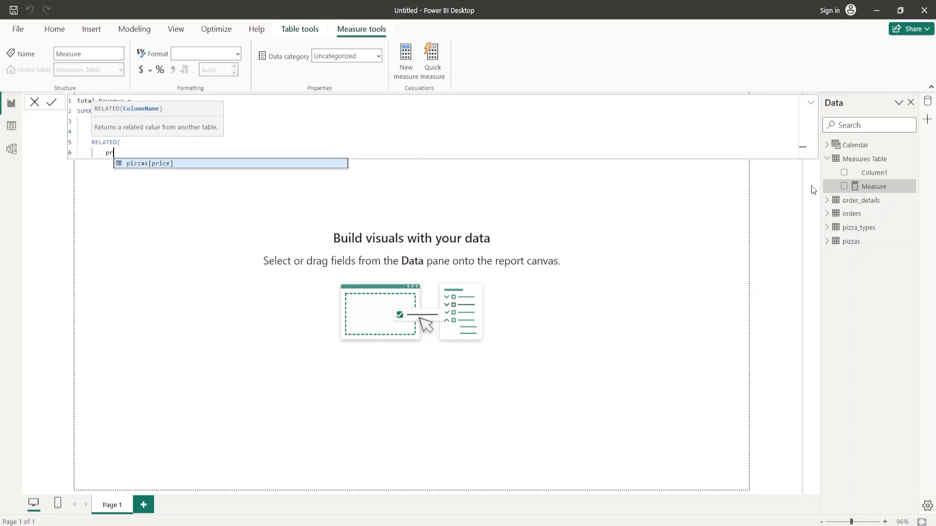
{"action": "key", "text": "BackSpace"}
{"action": "key", "text": "BackSpace"}
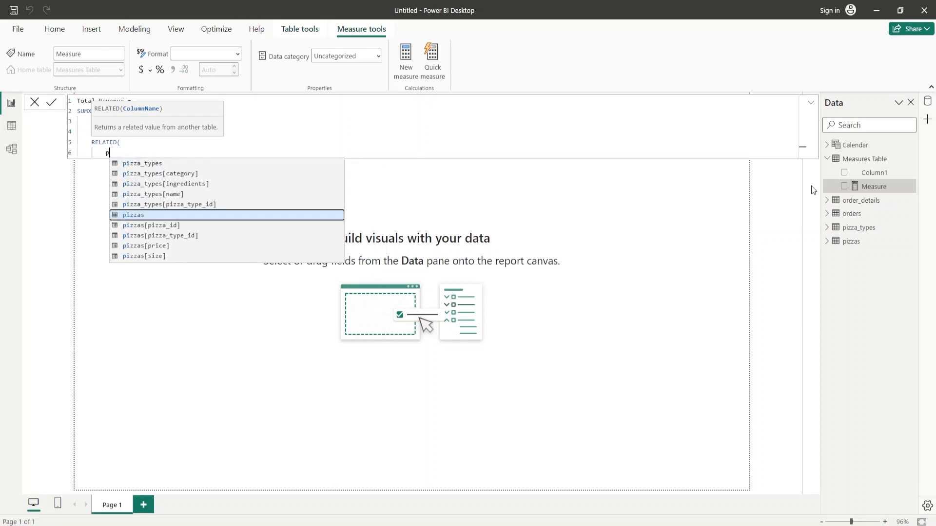
{"action": "type", "text": "rice"}
{"action": "key", "text": "Tab"}
{"action": "key", "text": "Return"}
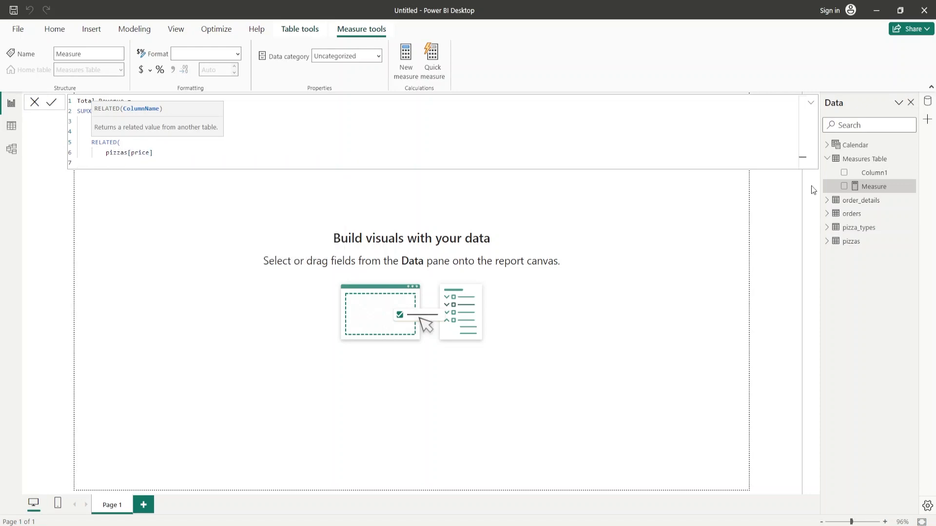
Step: Close the RELATED and SUMX parentheses on separate lines and commit the Total Revenue measure
{"action": "type", "text": ")"}
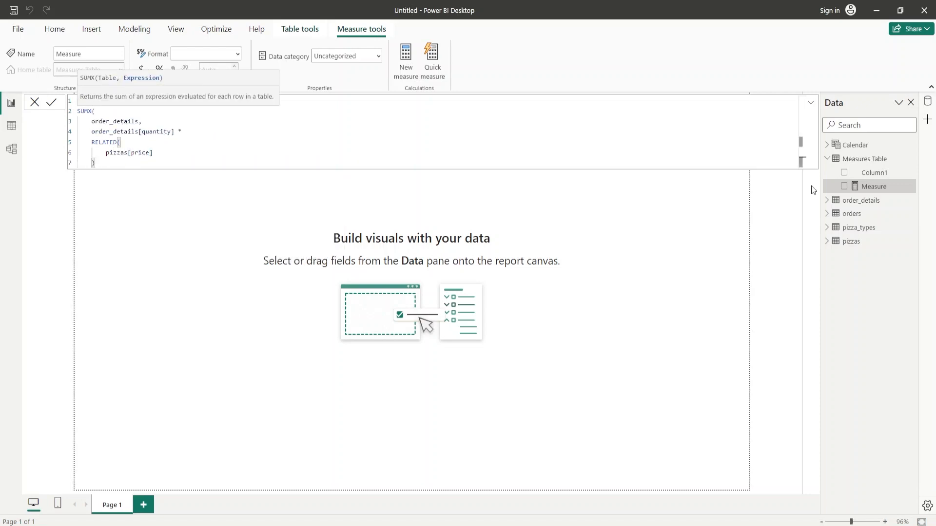
{"action": "key", "text": "Return"}
{"action": "type", "text": ")"}
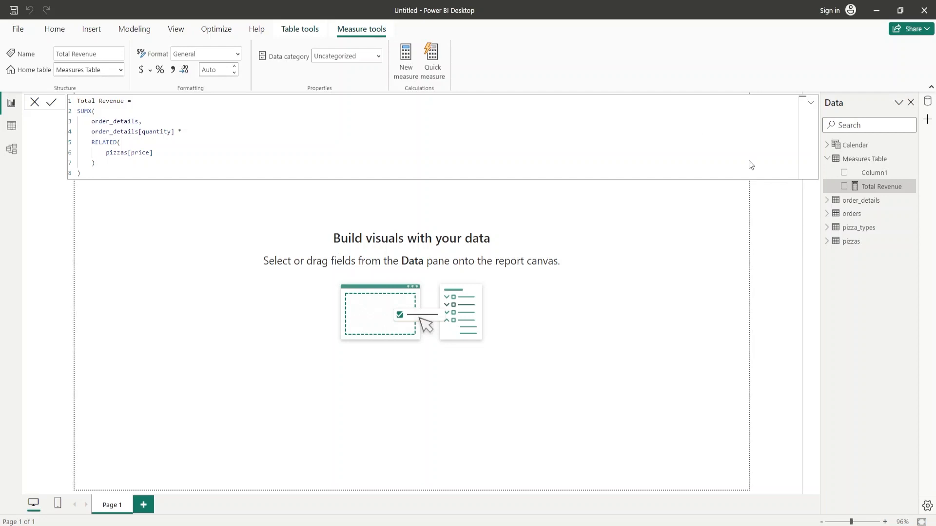
{"action": "left_click", "coordinate": [162, 222]}
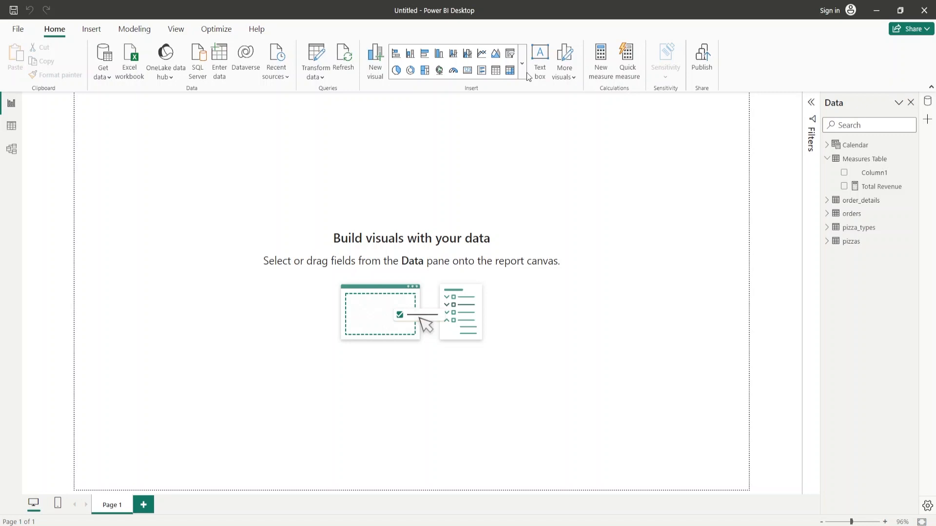
Step: Insert a card visual, move it toward the middle of the page and add the Total Revenue measure from the Measures Table
{"action": "left_click", "coordinate": [468, 72]}
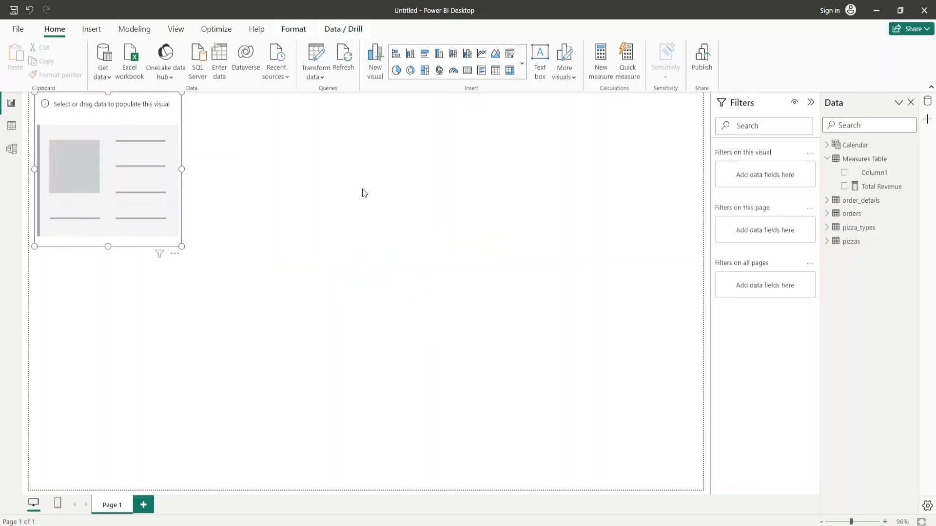
{"action": "left_click_drag", "start_coordinate": [157, 120], "coordinate": [360, 258]}
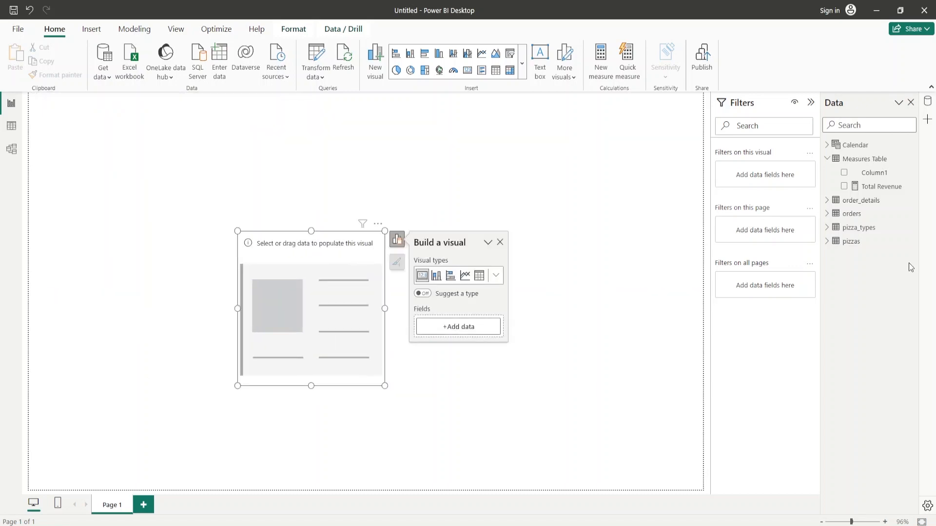
{"action": "left_click", "coordinate": [451, 331]}
{"action": "left_click", "coordinate": [519, 132]}
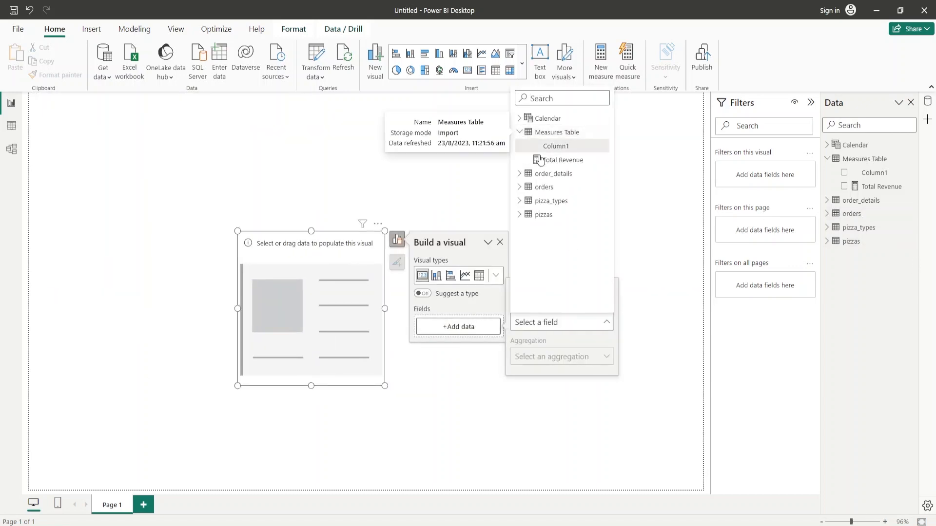
{"action": "left_click", "coordinate": [540, 160]}
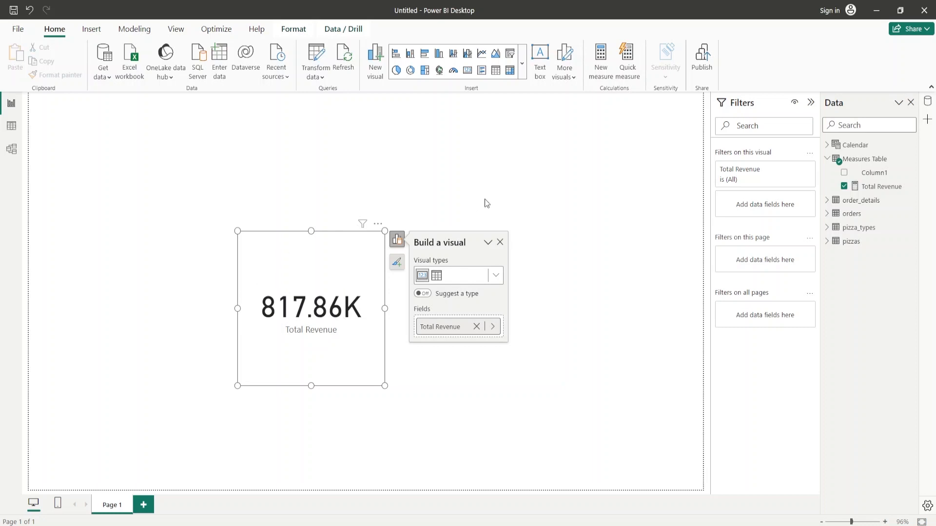
Step: Format the Total Revenue measure as dollar currency with 2 decimal places
{"action": "left_click", "coordinate": [881, 189]}
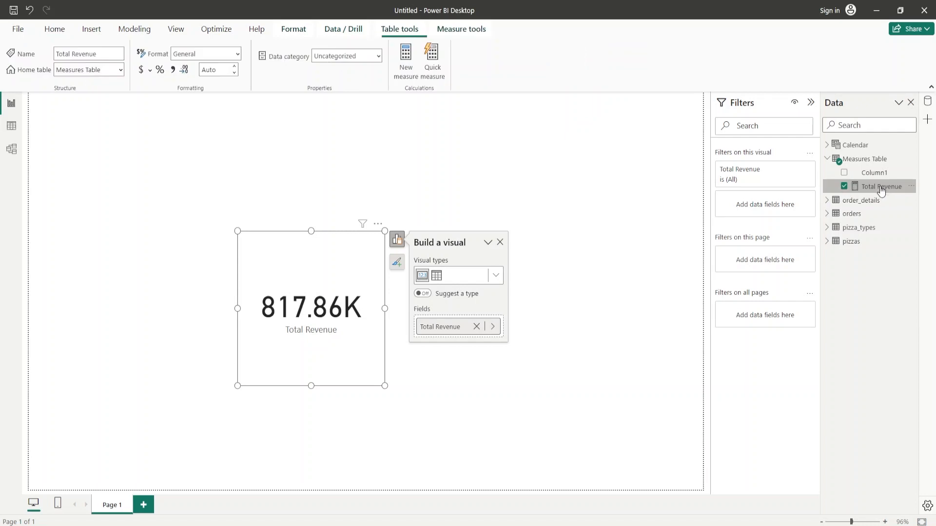
{"action": "left_click", "coordinate": [140, 71]}
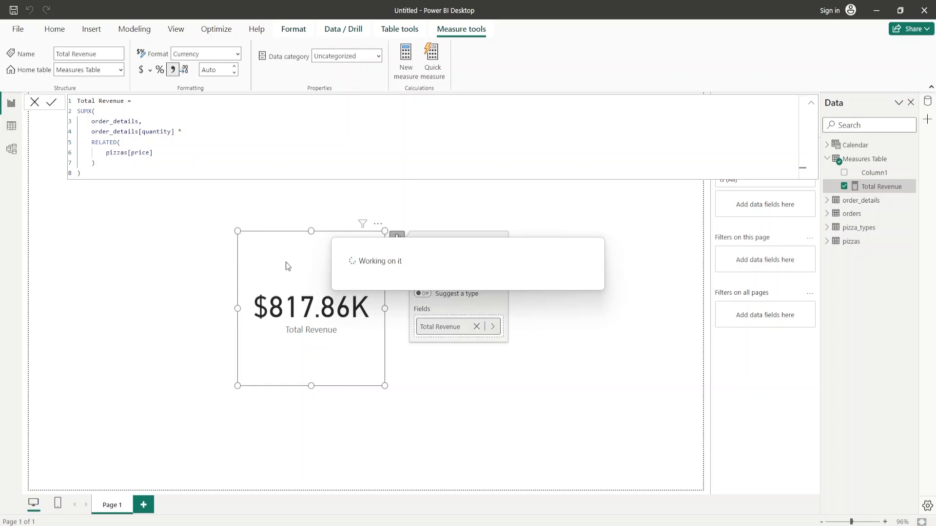
{"action": "left_click", "coordinate": [230, 68]}
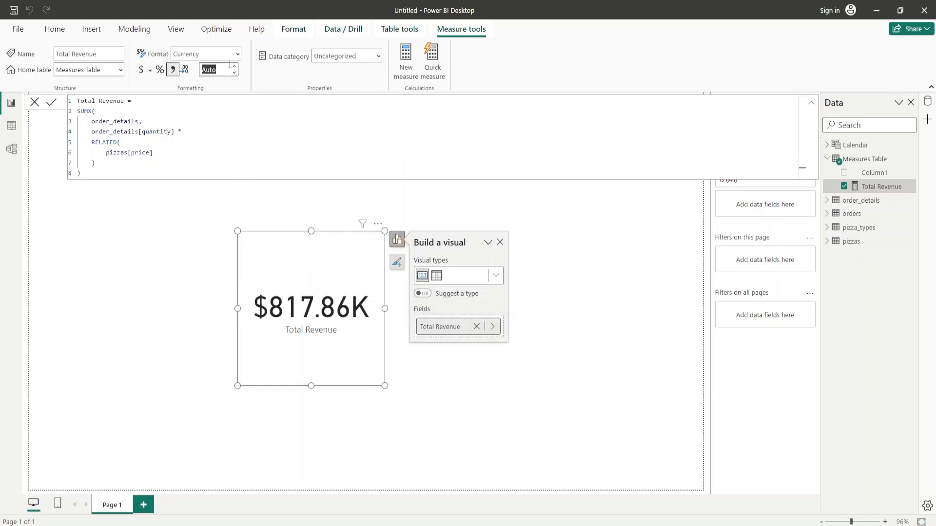
{"action": "key", "text": "BackSpace"}
{"action": "type", "text": "2"}
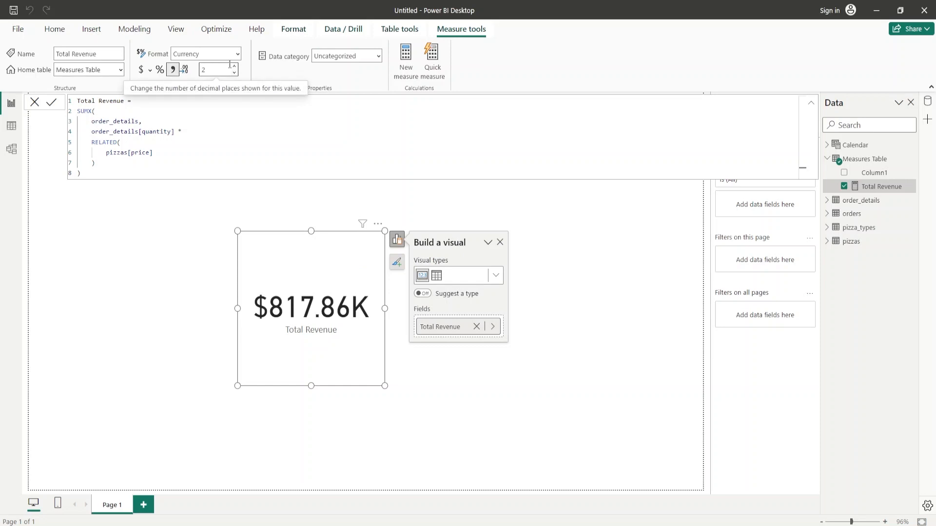
{"action": "left_click", "coordinate": [229, 65]}
{"action": "key", "text": "BackSpace"}
Step: Create a new measure in the Measures Table and place the cursor after its default formula text
{"action": "right_click", "coordinate": [867, 162]}
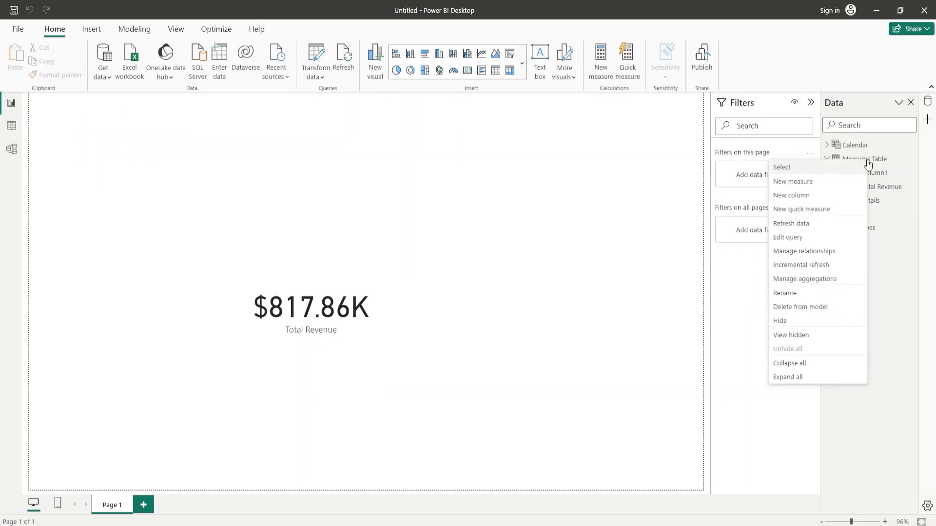
{"action": "left_click", "coordinate": [813, 183]}
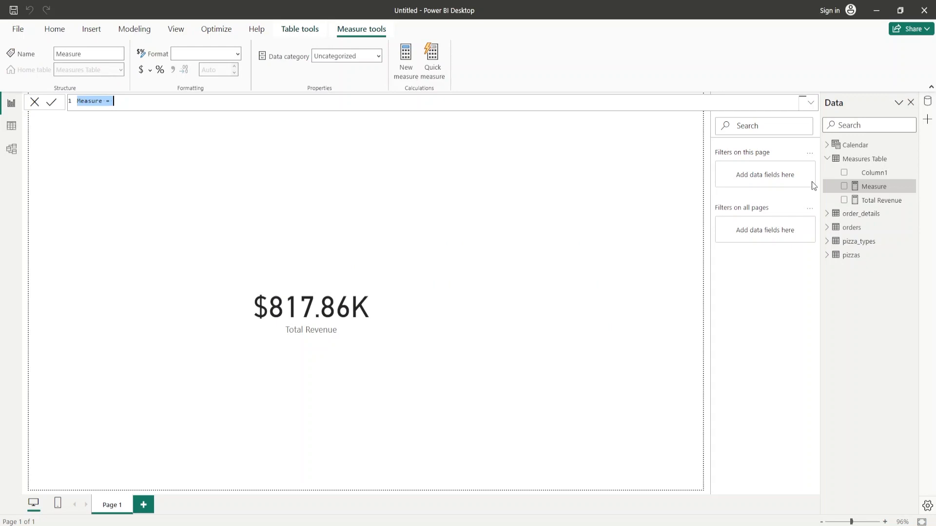
{"action": "key", "text": "BackSpace"}
{"action": "type", "text": "Tot"}
{"action": "key", "text": "ctrl+z"}
{"action": "left_click", "coordinate": [122, 100]}
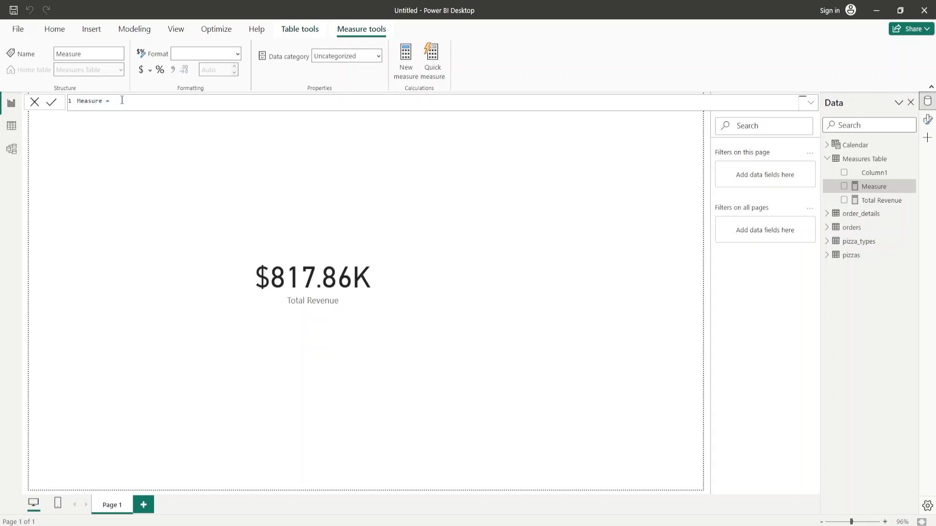
Step: Replace the default measure name with "Total Orders =" and start a new formula line
{"action": "key", "text": "BackSpace"}
{"action": "key", "text": "BackSpace"}
{"action": "key", "text": "BackSpace"}
{"action": "key", "text": "BackSpace"}
{"action": "key", "text": "BackSpace"}
{"action": "key", "text": "BackSpace"}
{"action": "key", "text": "BackSpace"}
{"action": "key", "text": "BackSpace"}
{"action": "key", "text": "BackSpace"}
{"action": "key", "text": "BackSpace"}
{"action": "type", "text": "TOt"}
{"action": "key", "text": "BackSpace"}
{"action": "key", "text": "BackSpace"}
{"action": "type", "text": "ot"}
{"action": "key", "text": "BackSpace"}
{"action": "type", "text": "tal ORde"}
{"action": "key", "text": "BackSpace"}
{"action": "key", "text": "BackSpace"}
{"action": "key", "text": "BackSpace"}
{"action": "type", "text": "rders ="}
{"action": "key", "text": "shift+Return"}
Step: Add the DISTINCTCOUNT function and open an indented line for its argument
{"action": "type", "text": "DIS"}
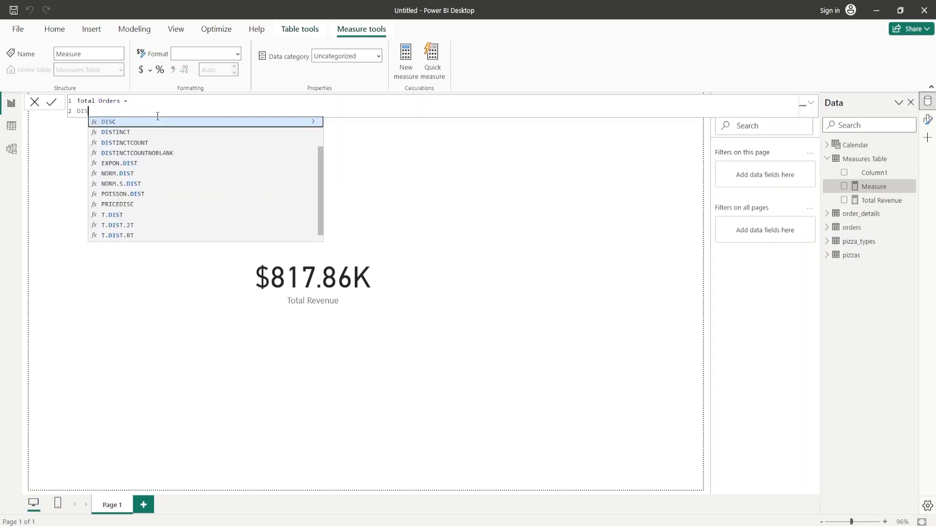
{"action": "key", "text": "Down"}
{"action": "key", "text": "Down"}
{"action": "key", "text": "Tab"}
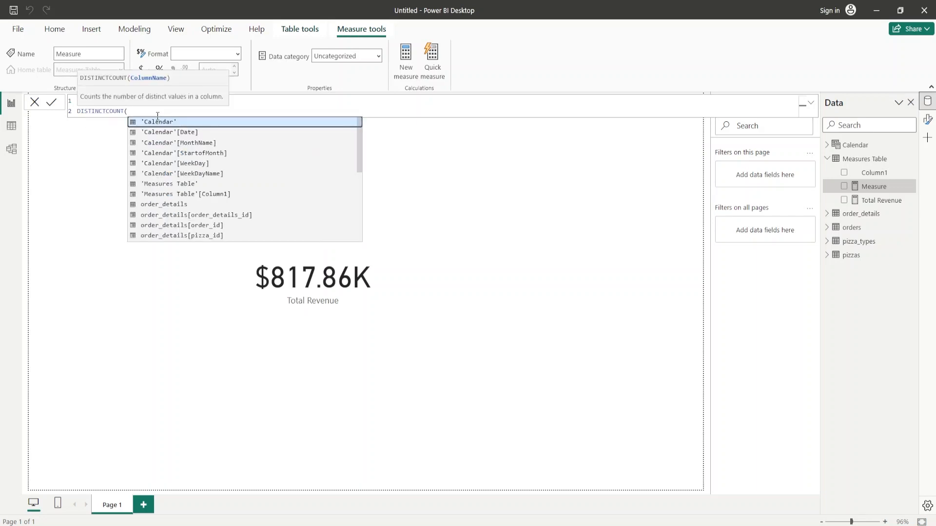
{"action": "key", "text": "shift+Return"}
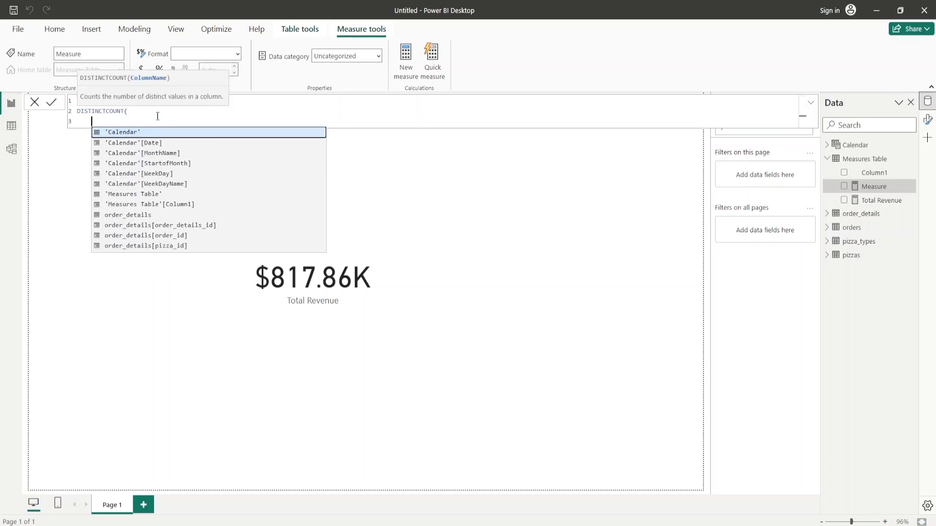
Step: Supply order_details[order_id] as the DISTINCTCOUNT column, close the parenthesis on its own line and commit the measure
{"action": "key", "text": "Down"}
{"action": "key", "text": "Down"}
{"action": "key", "text": "Down"}
{"action": "key", "text": "Down"}
{"action": "key", "text": "Down"}
{"action": "key", "text": "Down"}
{"action": "key", "text": "Down"}
{"action": "key", "text": "Down"}
{"action": "key", "text": "Down"}
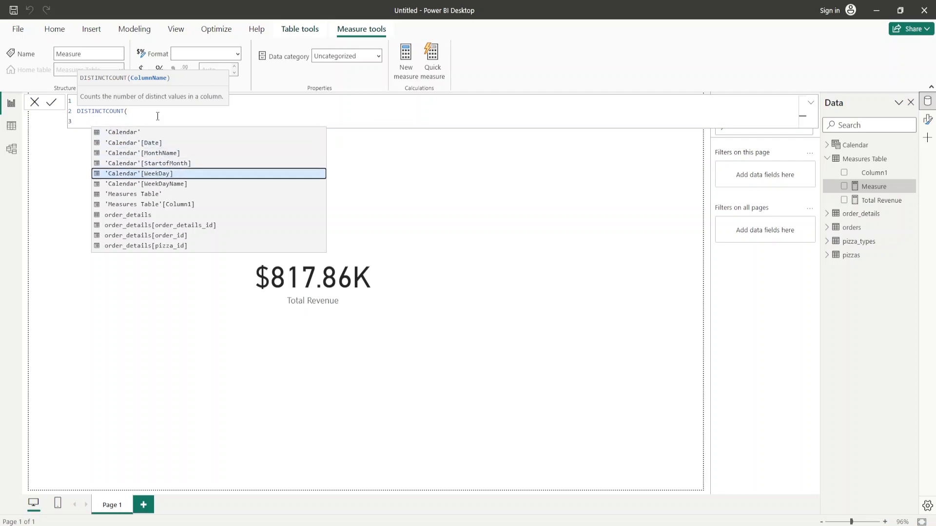
{"action": "key", "text": "Down"}
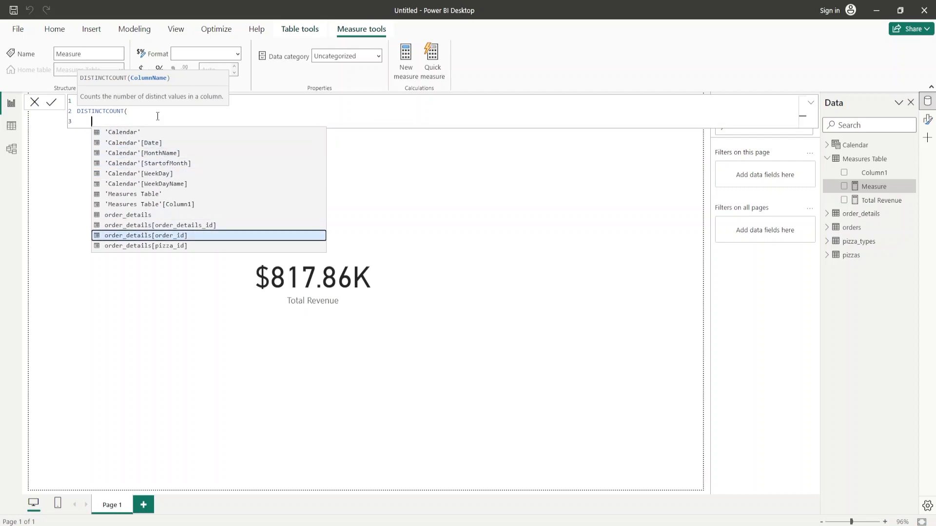
{"action": "key", "text": "Tab"}
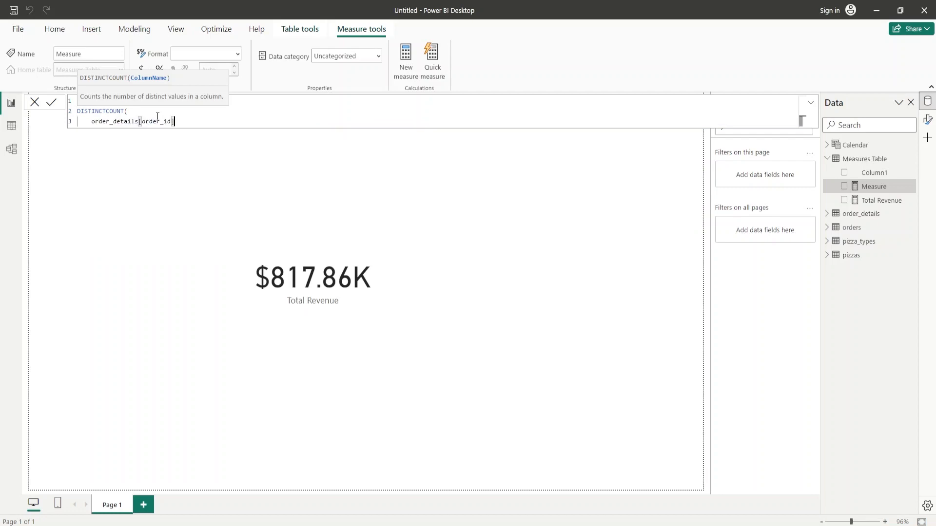
{"action": "key", "text": "shift+Return"}
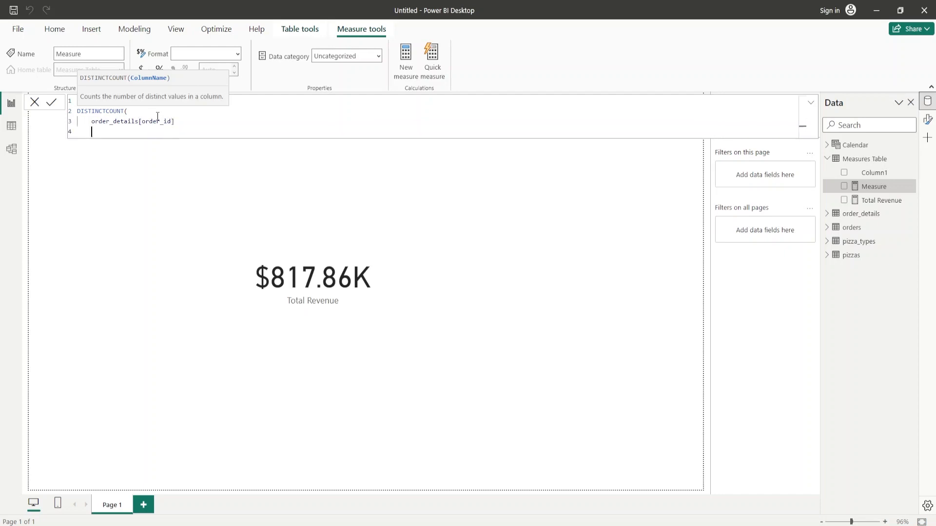
{"action": "type", "text": ")"}
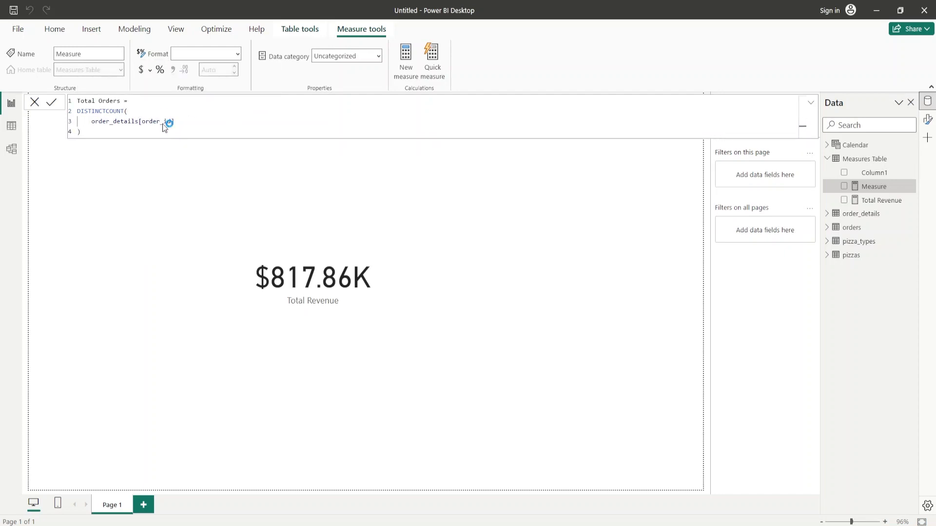
{"action": "key", "text": "Return"}
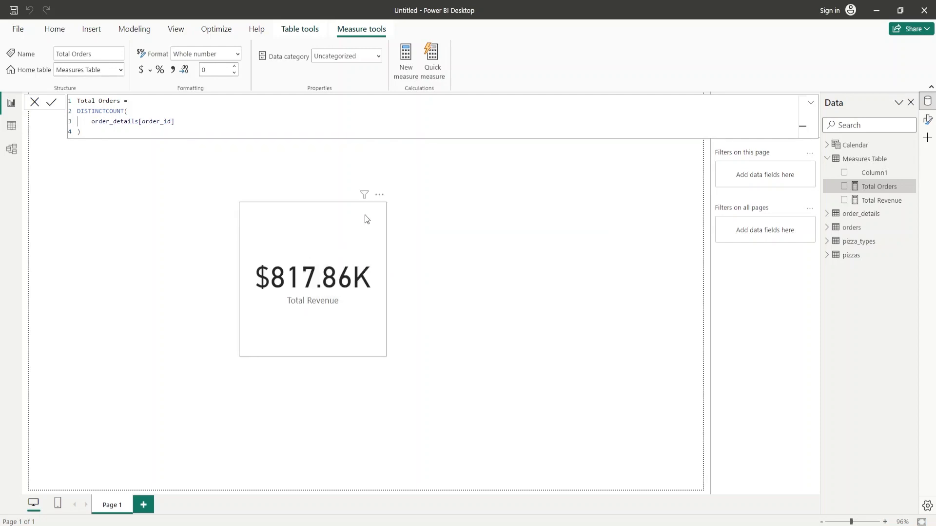
Step: Replace Total Revenue with the Total Orders measure in the card visual
{"action": "left_click", "coordinate": [379, 194]}
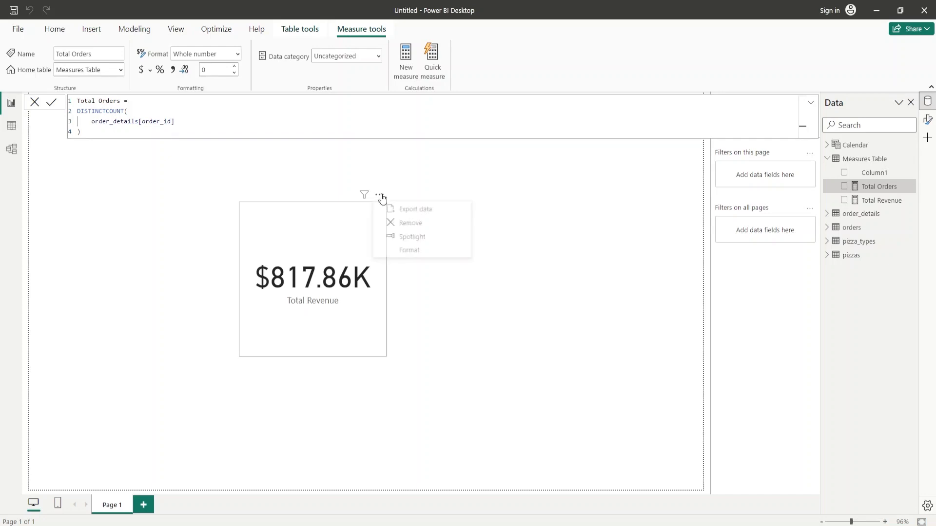
{"action": "left_click", "coordinate": [323, 247]}
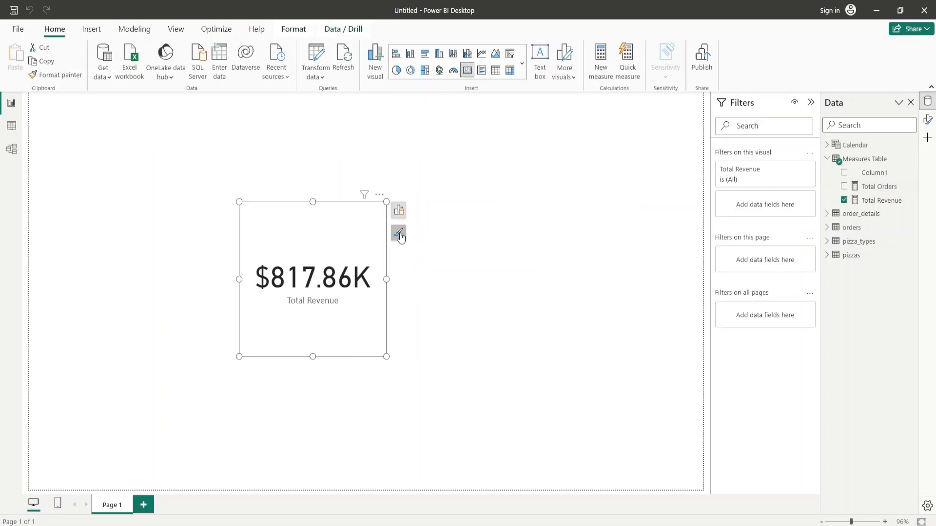
{"action": "left_click", "coordinate": [398, 210]}
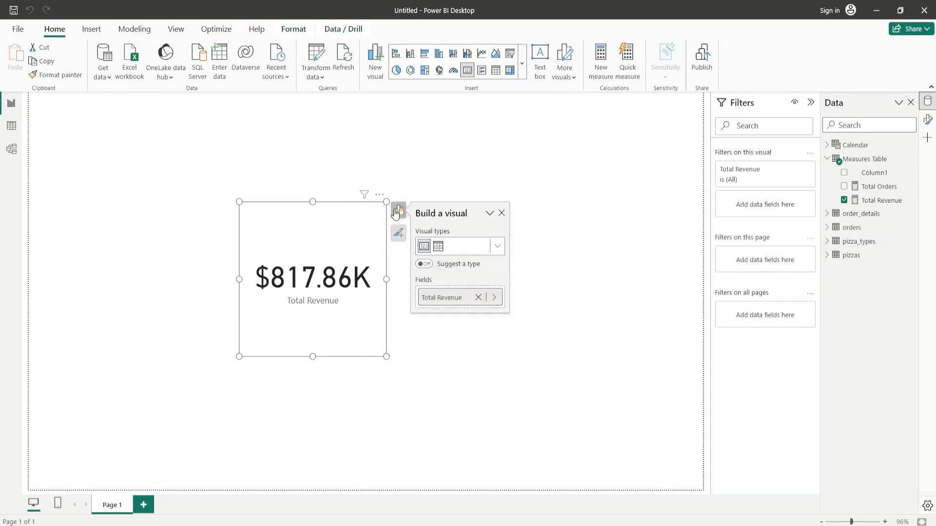
{"action": "left_click", "coordinate": [478, 297]}
{"action": "left_click", "coordinate": [476, 298]}
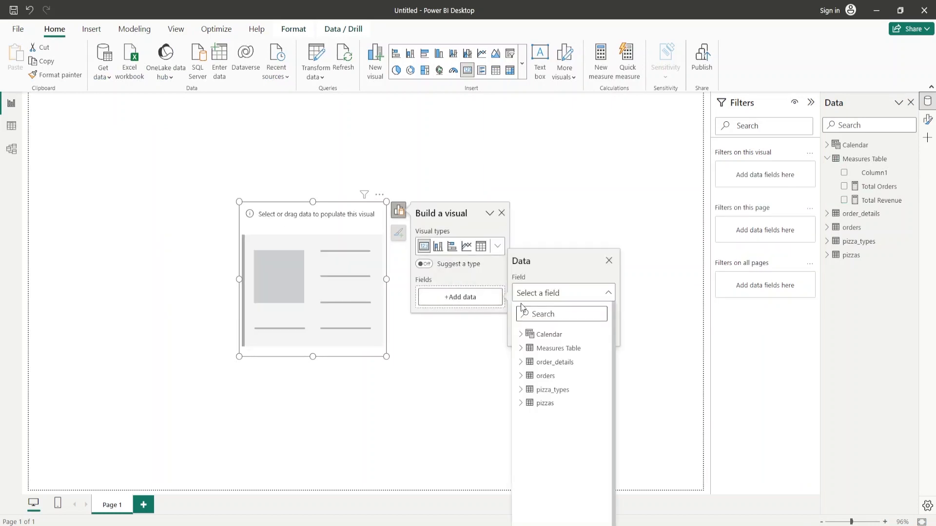
{"action": "left_click", "coordinate": [522, 349]}
{"action": "left_click", "coordinate": [559, 379]}
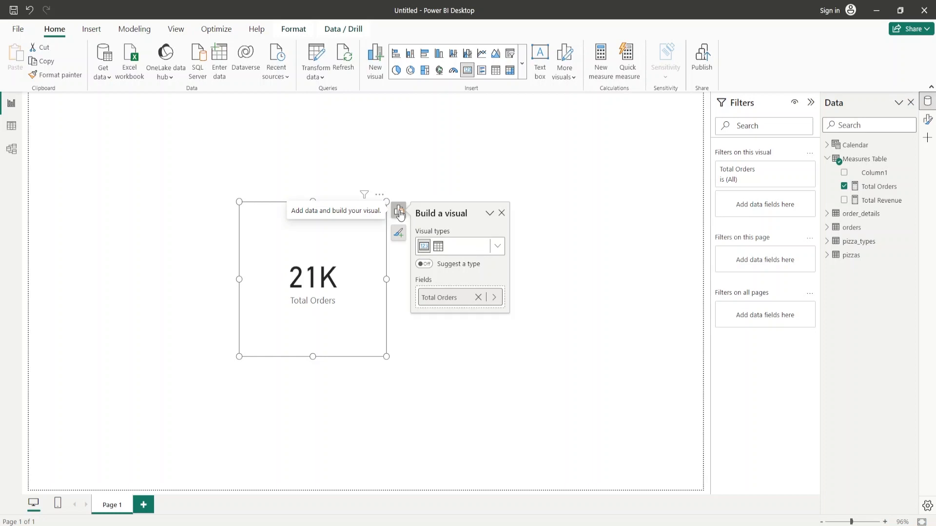
Step: Set the card's callout value display units to None and apply a thousands separator to the Total Orders measure
{"action": "left_click", "coordinate": [398, 233]}
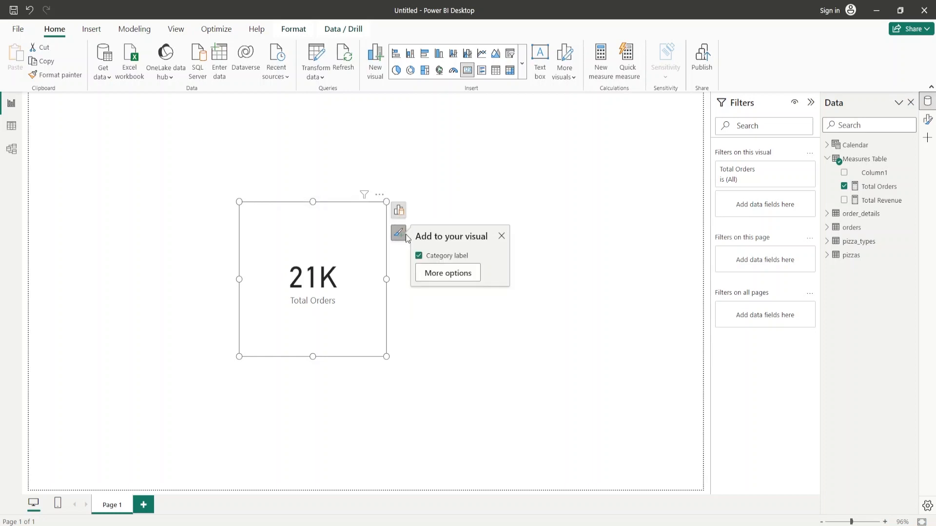
{"action": "left_click", "coordinate": [425, 276]}
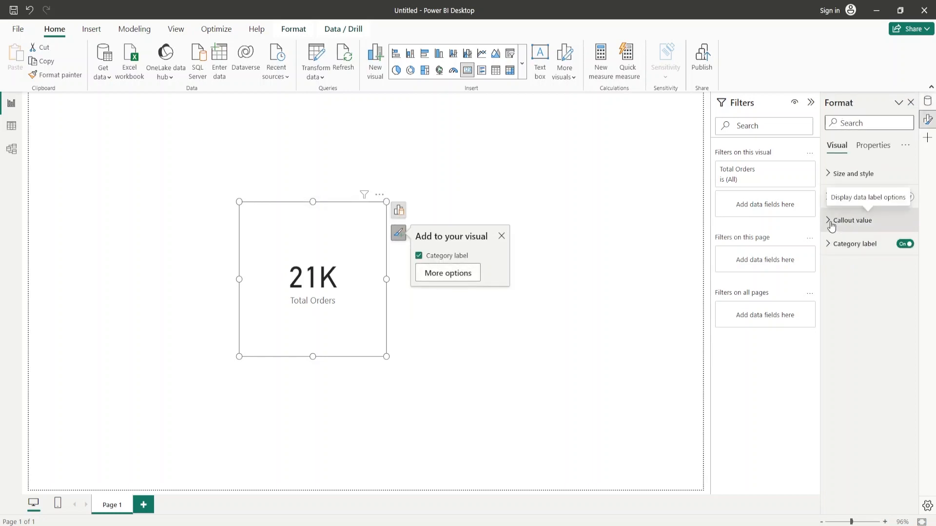
{"action": "left_click", "coordinate": [830, 224]}
{"action": "left_click", "coordinate": [856, 336]}
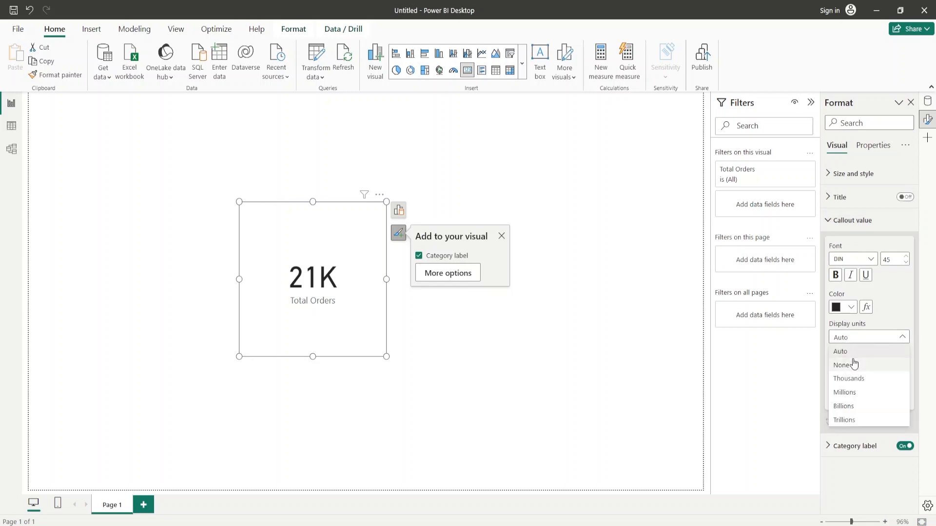
{"action": "left_click", "coordinate": [852, 362]}
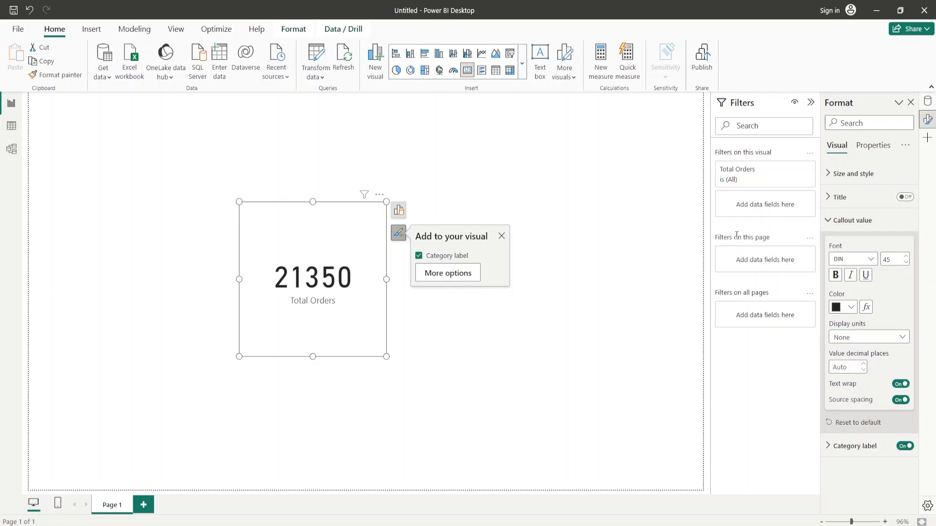
{"action": "left_click", "coordinate": [928, 101]}
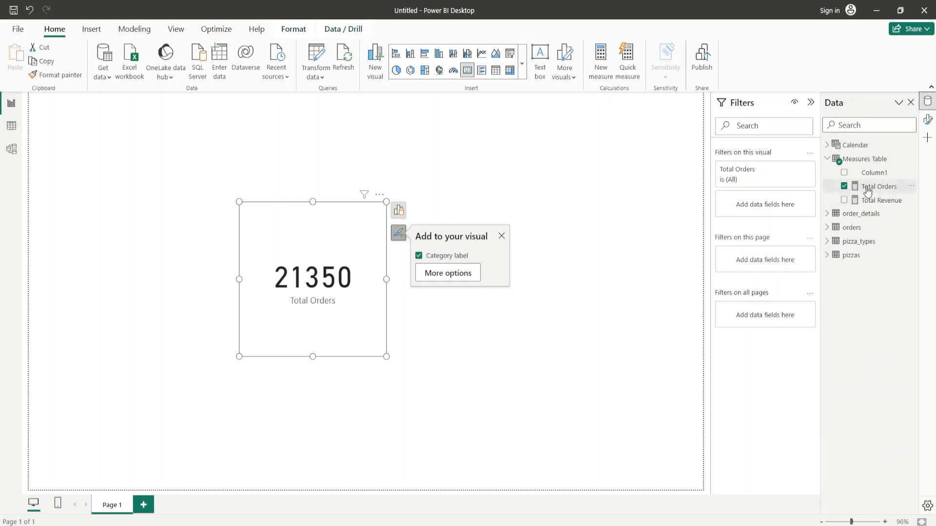
{"action": "left_click", "coordinate": [867, 188]}
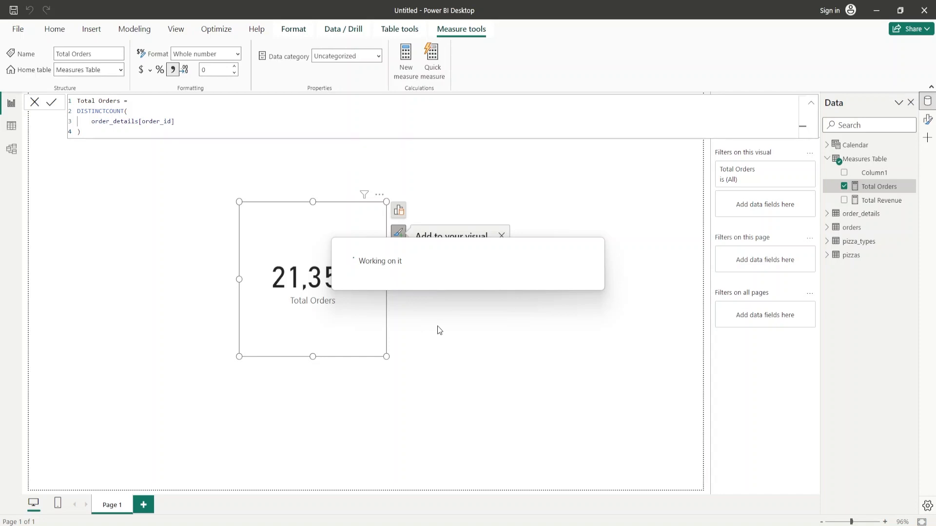
Step: Add another new measure to the Measures Table
{"action": "right_click", "coordinate": [860, 162]}
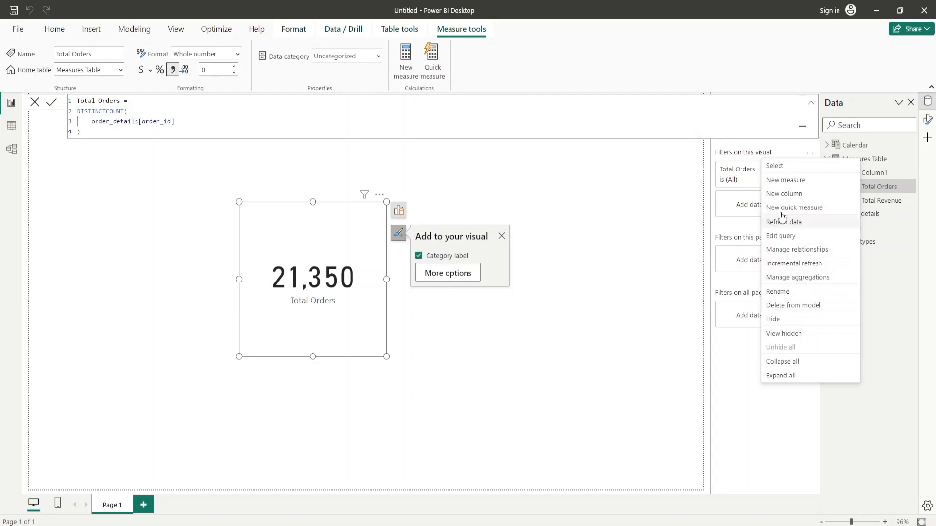
{"action": "left_click", "coordinate": [789, 184]}
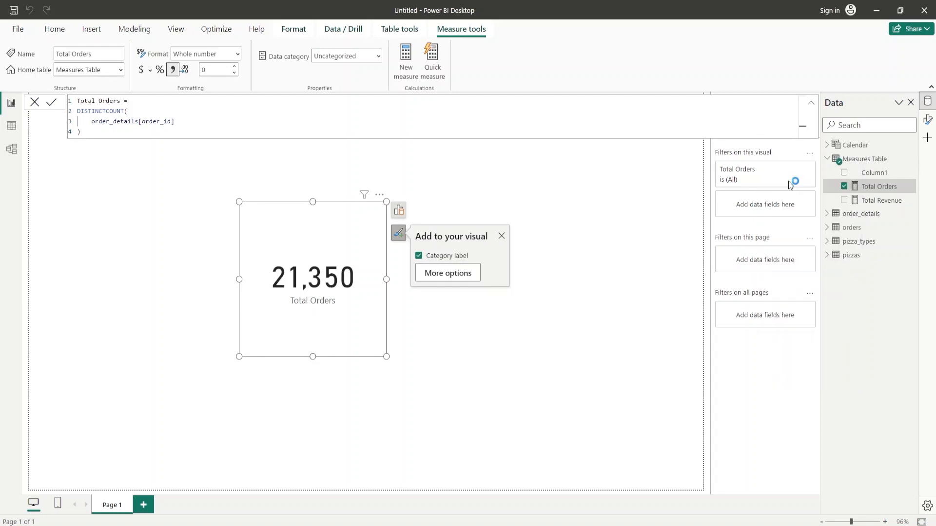
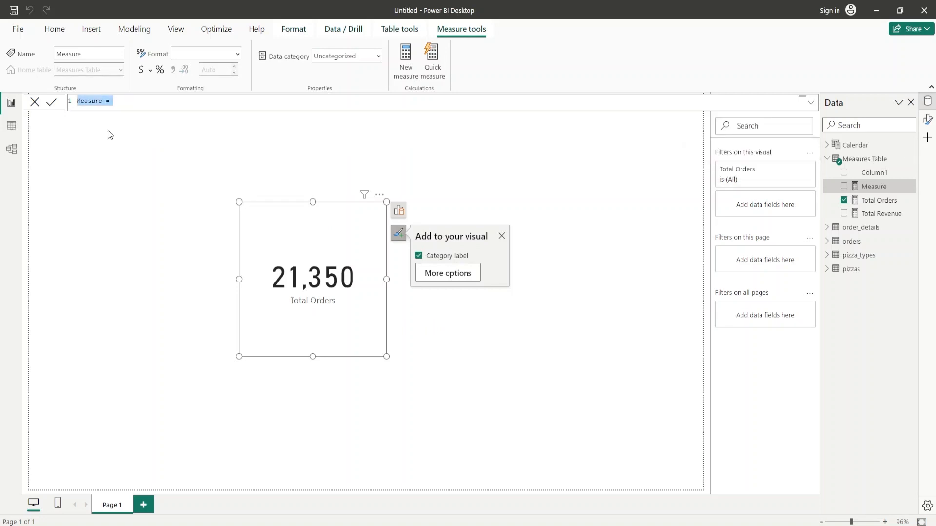
Step: Name the new measure Pizzas Sold and open a SUM function on the second line of its formula
{"action": "type", "text": "Pizza"}
{"action": "type", "text": "s Slod"}
{"action": "key", "text": "BackSpace"}
{"action": "key", "text": "BackSpace"}
{"action": "key", "text": "BackSpace"}
{"action": "type", "text": "old ="}
{"action": "key", "text": "shift+Return"}
{"action": "type", "text": "SUM("}
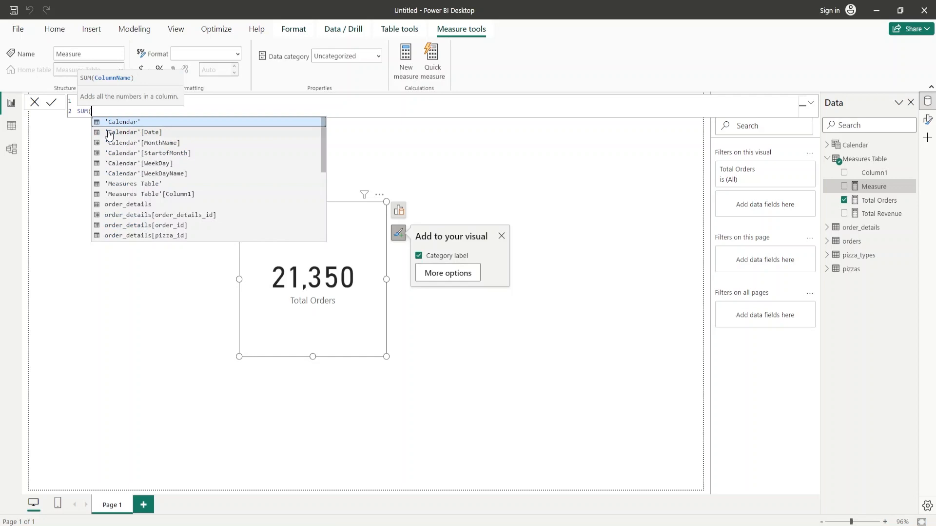
Step: Supply order_details[quantity] as the SUM column, close the parenthesis on its own line and commit the measure
{"action": "key", "text": "shift+Return"}
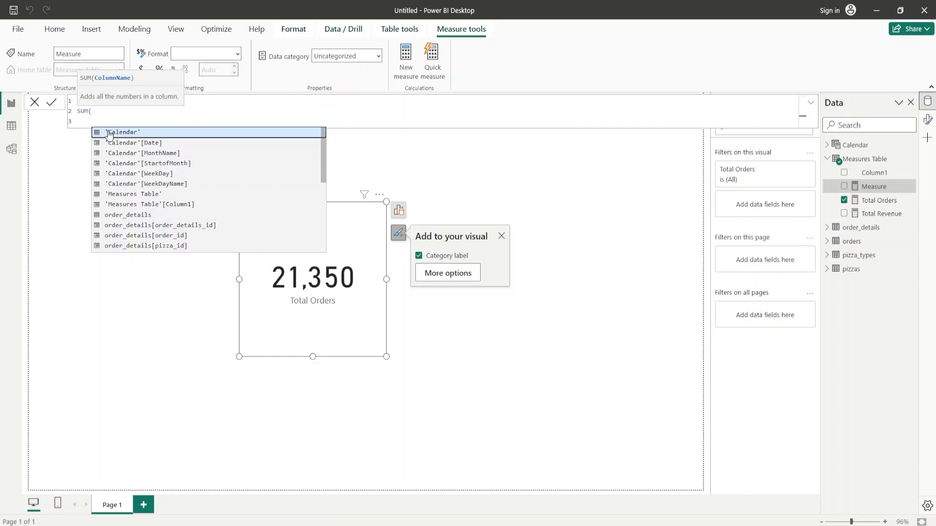
{"action": "type", "text": "quan"}
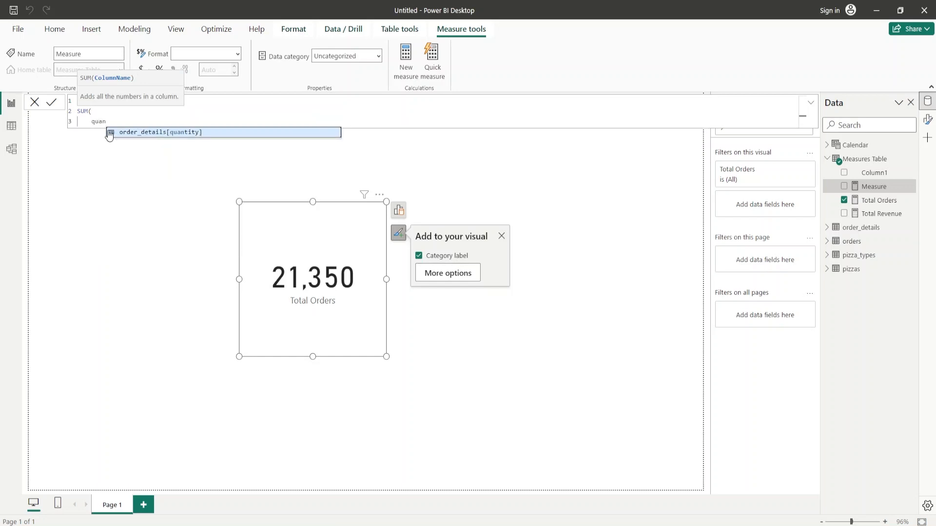
{"action": "left_click", "coordinate": [109, 132]}
{"action": "key", "text": "shift+Return"}
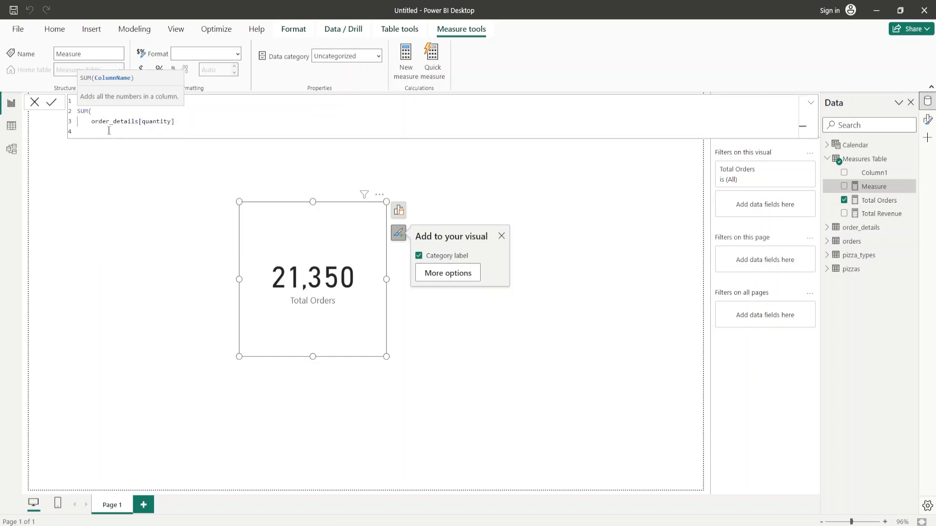
{"action": "type", "text": ")"}
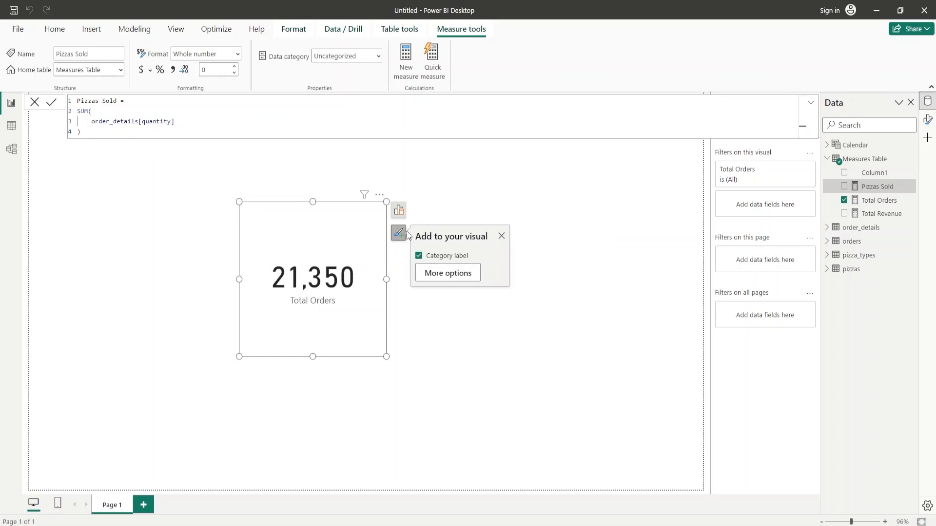
Step: Replace Total Orders with Pizzas Sold in the card visual and apply a thousands separator to the Pizzas Sold measure
{"action": "left_click", "coordinate": [401, 213]}
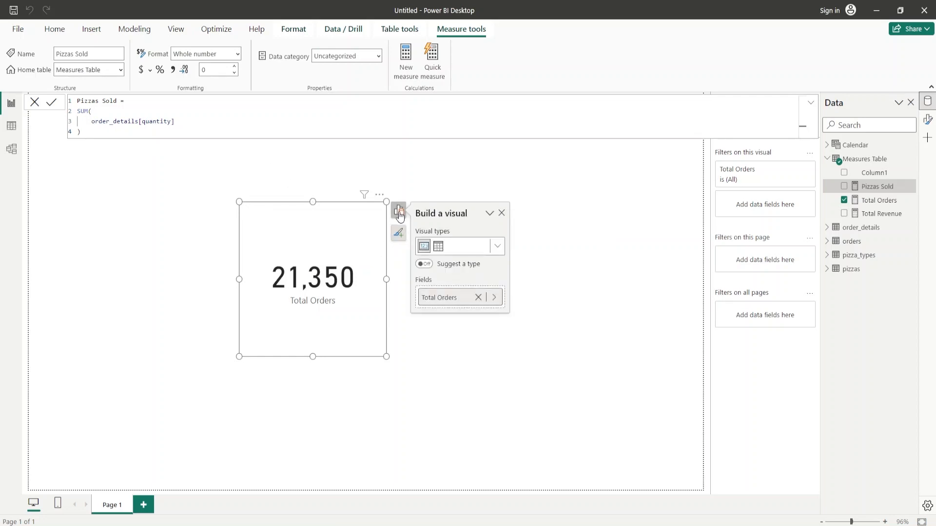
{"action": "left_click", "coordinate": [471, 298]}
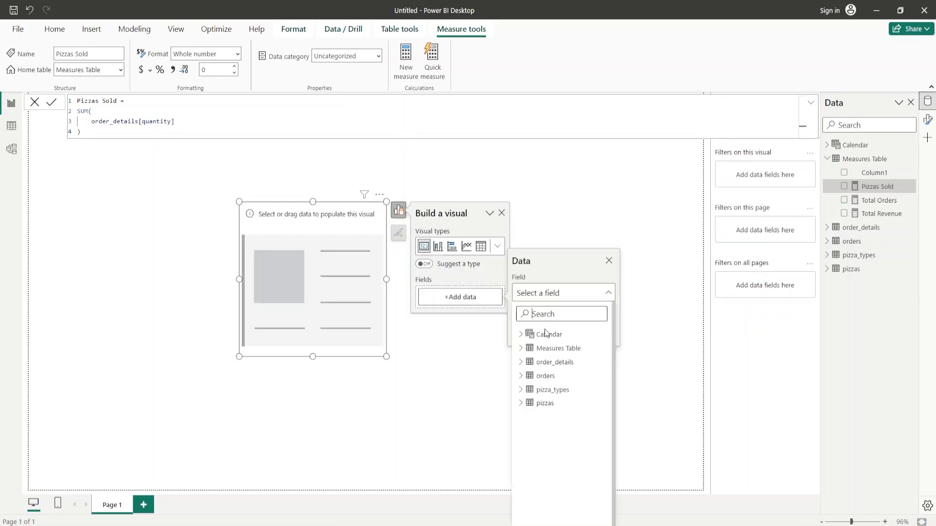
{"action": "left_click", "coordinate": [521, 349]}
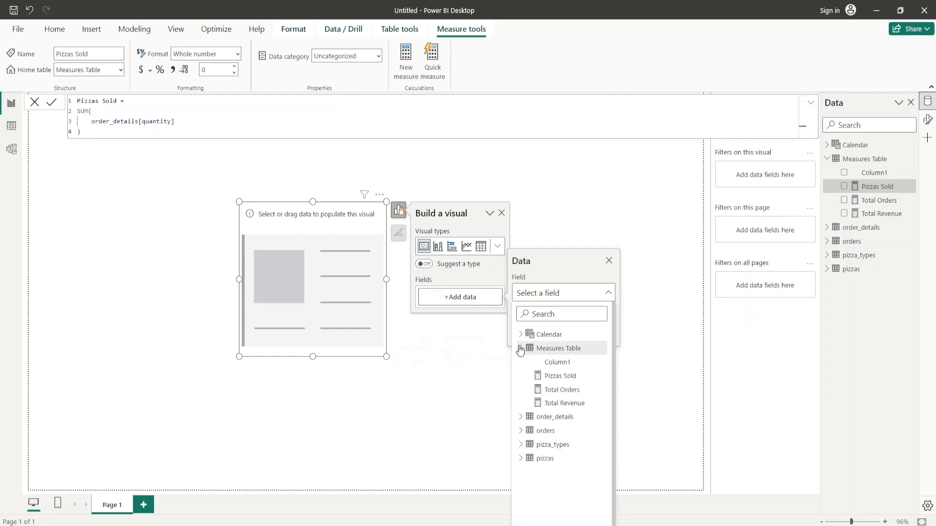
{"action": "left_click", "coordinate": [546, 376]}
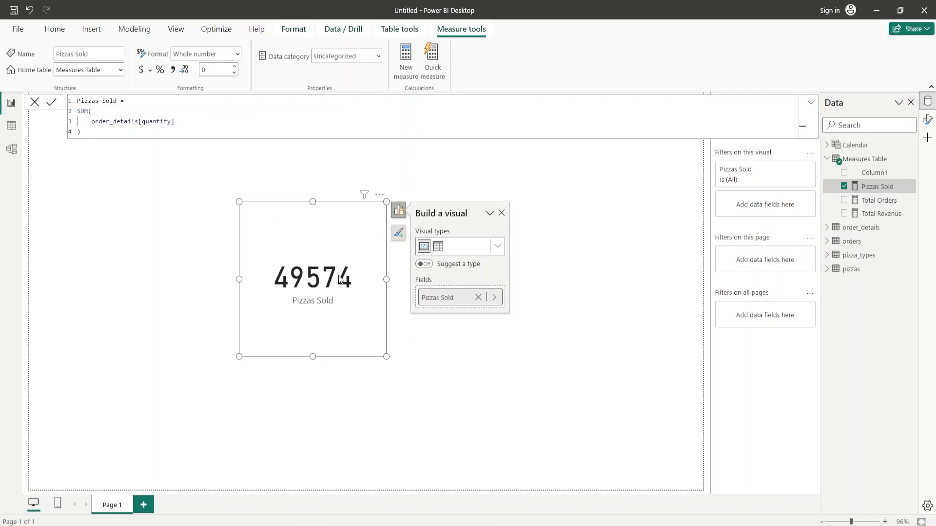
{"action": "left_click", "coordinate": [173, 69]}
{"action": "left_click", "coordinate": [174, 69]}
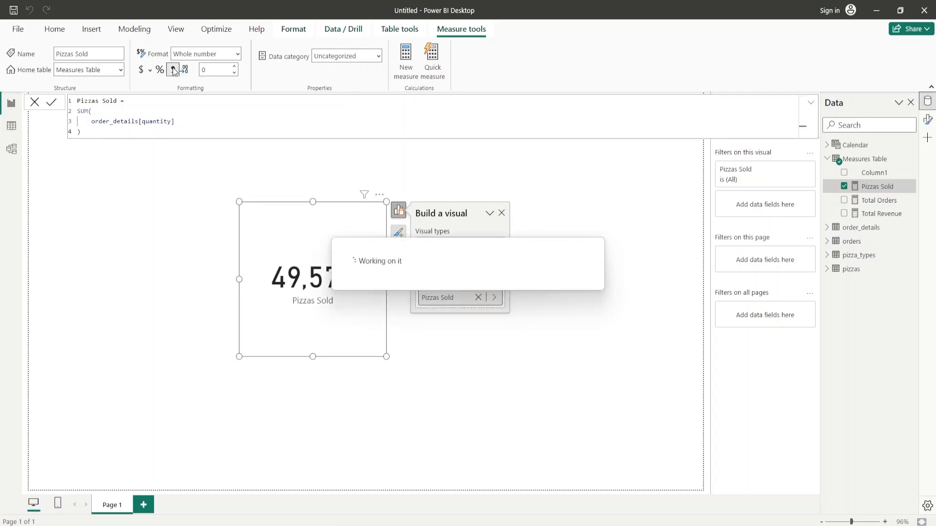
Step: Add a new measure named Avg. Order Value to the Measures Table, with its formula starting on a second line
{"action": "right_click", "coordinate": [861, 165]}
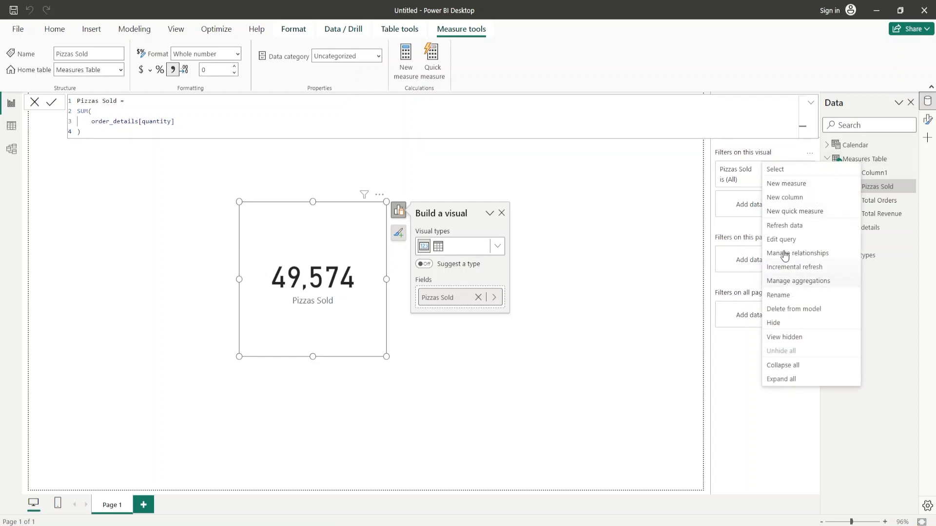
{"action": "left_click", "coordinate": [783, 183]}
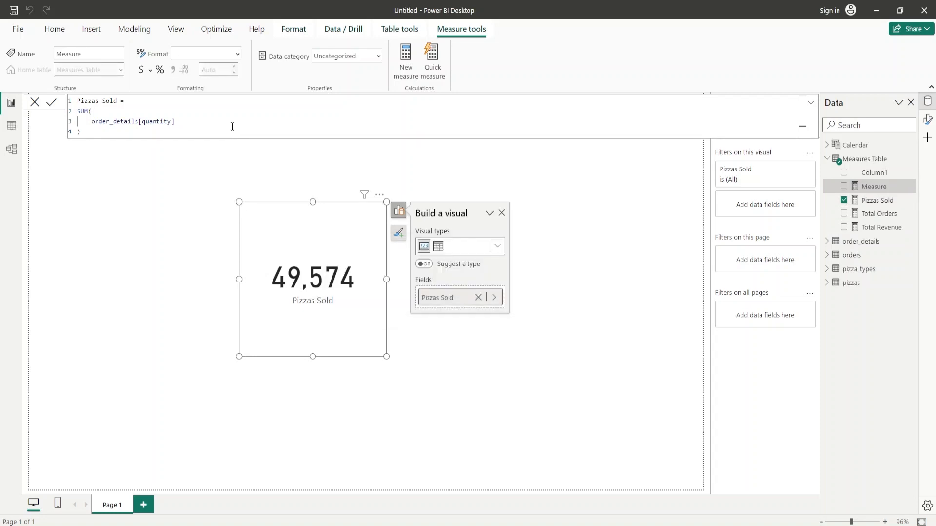
{"action": "type", "text": "Avg. O"}
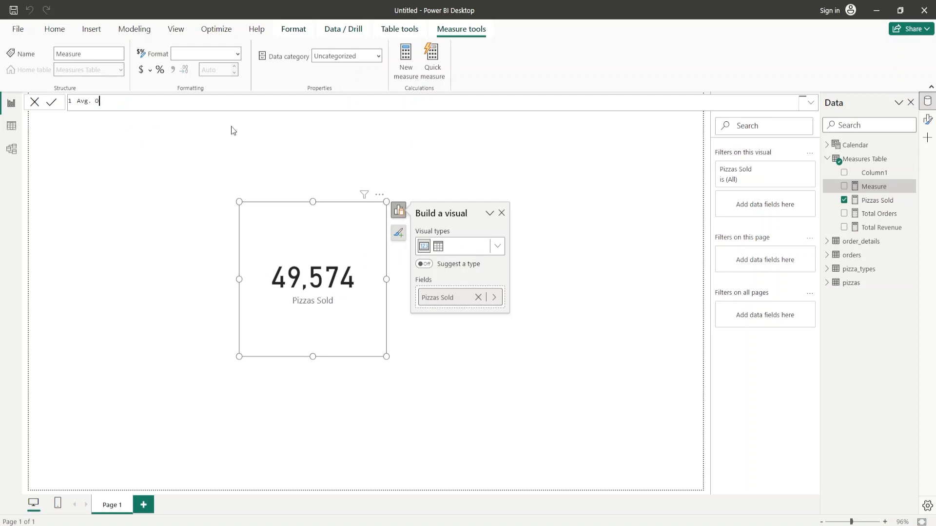
{"action": "type", "text": "rder Value ="}
{"action": "key", "text": "shift+Return"}
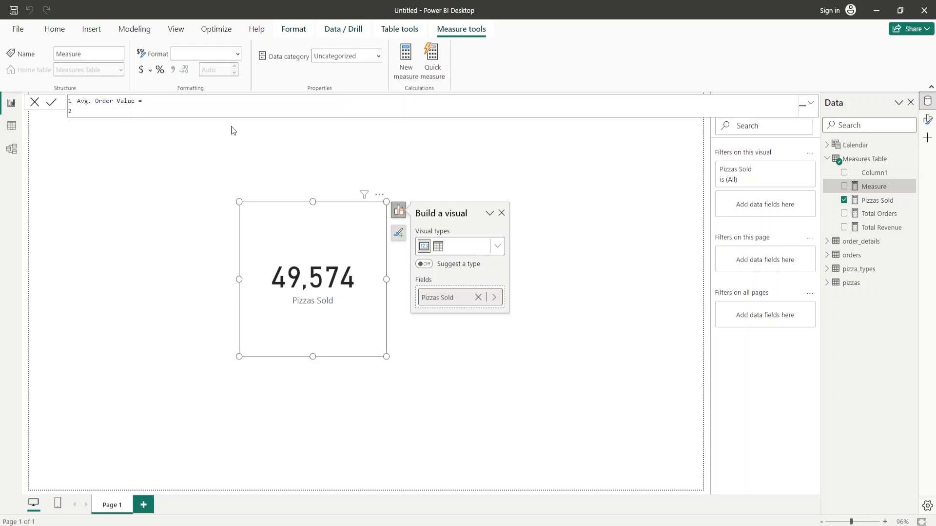
Step: Open a DIVIDE function in the Avg. Order Value formula with [Total Revenue] as the numerator on its own line
{"action": "type", "text": "DIVID"}
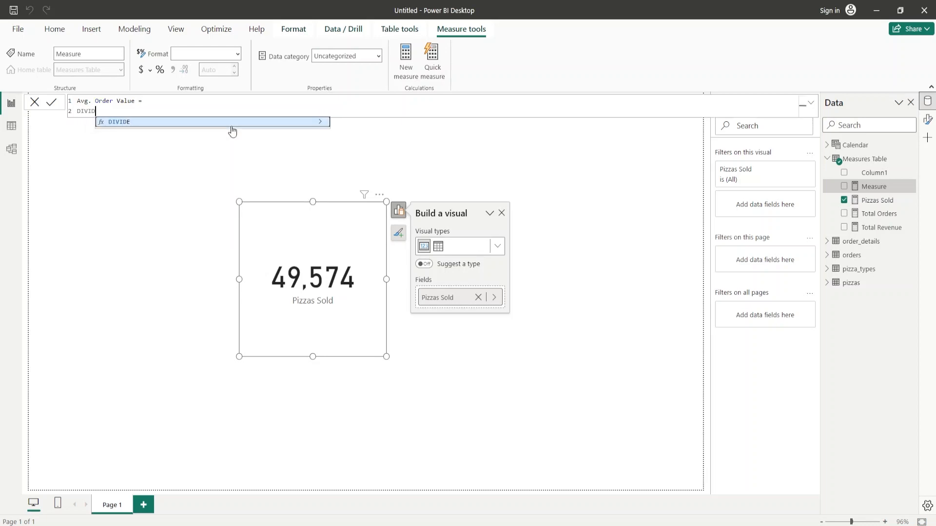
{"action": "key", "text": "Tab"}
{"action": "key", "text": "shift+Return"}
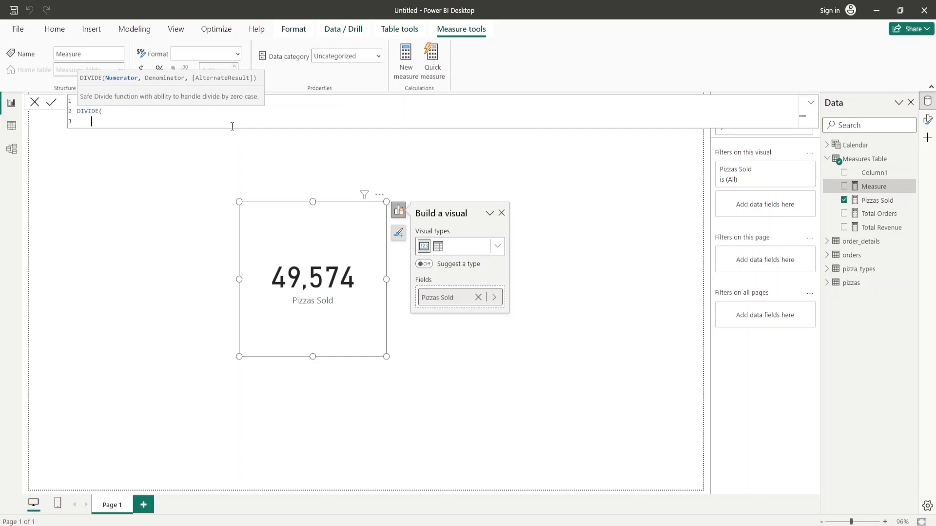
{"action": "type", "text": "t"}
{"action": "key", "text": "BackSpace"}
{"action": "type", "text": "["}
{"action": "key", "text": "Down"}
{"action": "key", "text": "Down"}
{"action": "key", "text": "Tab"}
Step: Supply [Total Orders] as the DIVIDE denominator, close the parenthesis on its own line and commit the measure
{"action": "type", "text": ","}
{"action": "key", "text": "shift+Return"}
{"action": "type", "text": "tot"}
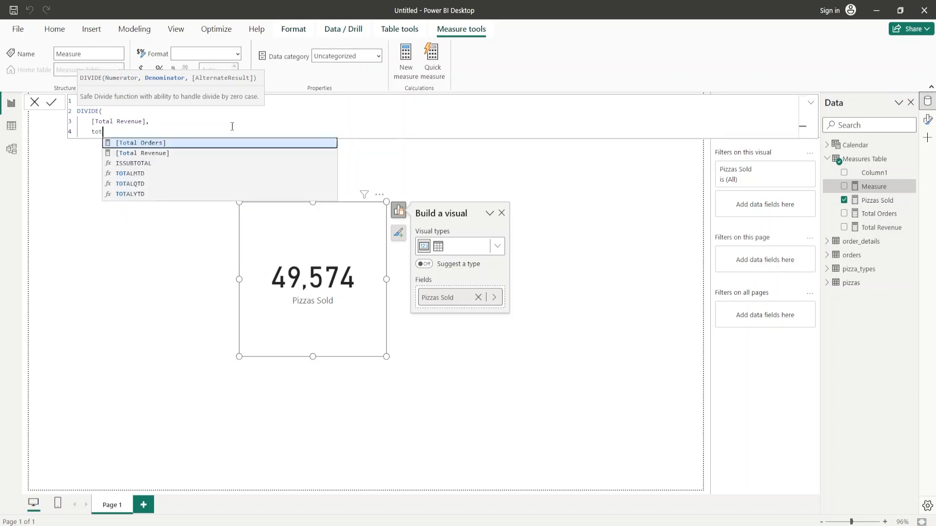
{"action": "key", "text": "Tab"}
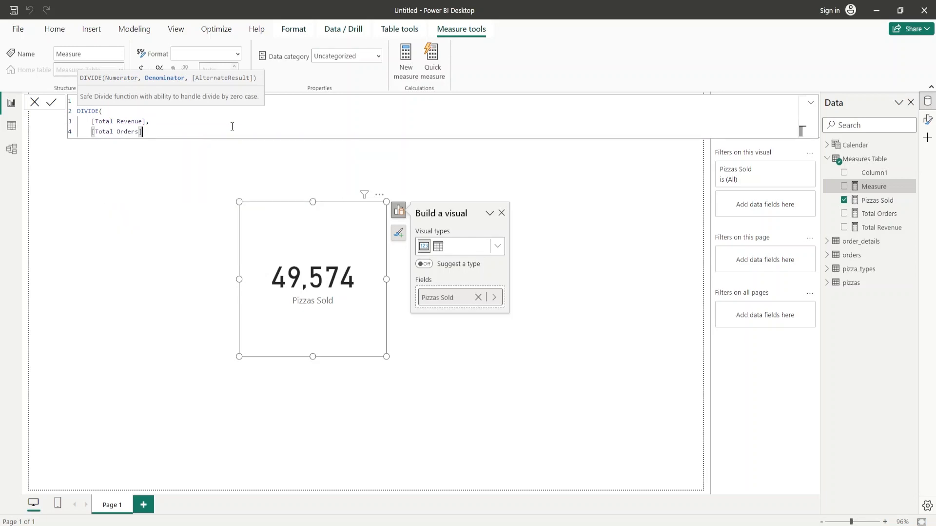
{"action": "key", "text": "shift+Return"}
{"action": "type", "text": ")"}
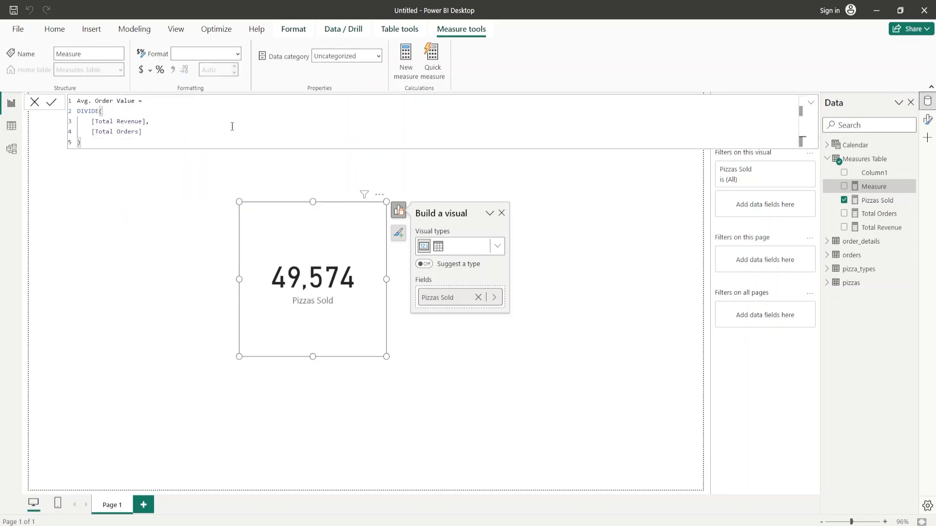
{"action": "key", "text": "Return"}
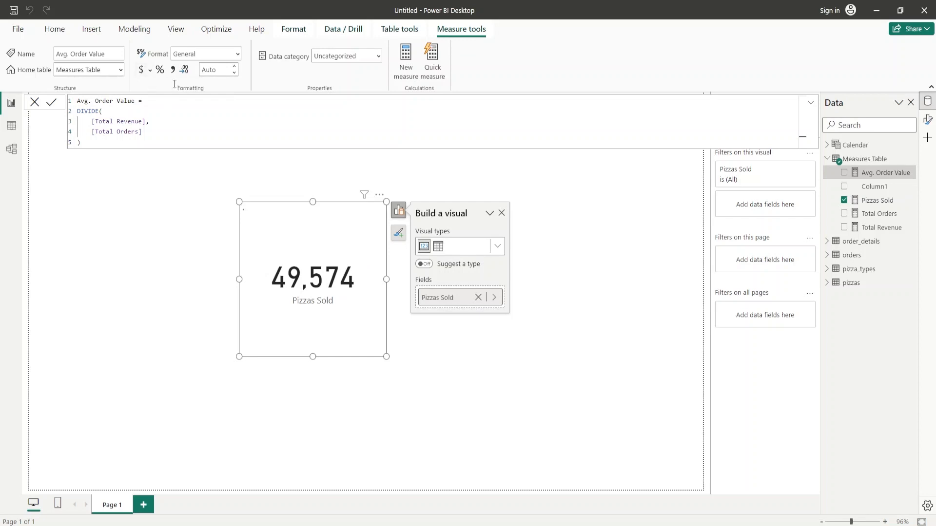
Step: Format the Avg. Order Value measure as Currency with 2 decimal places
{"action": "left_click", "coordinate": [220, 68]}
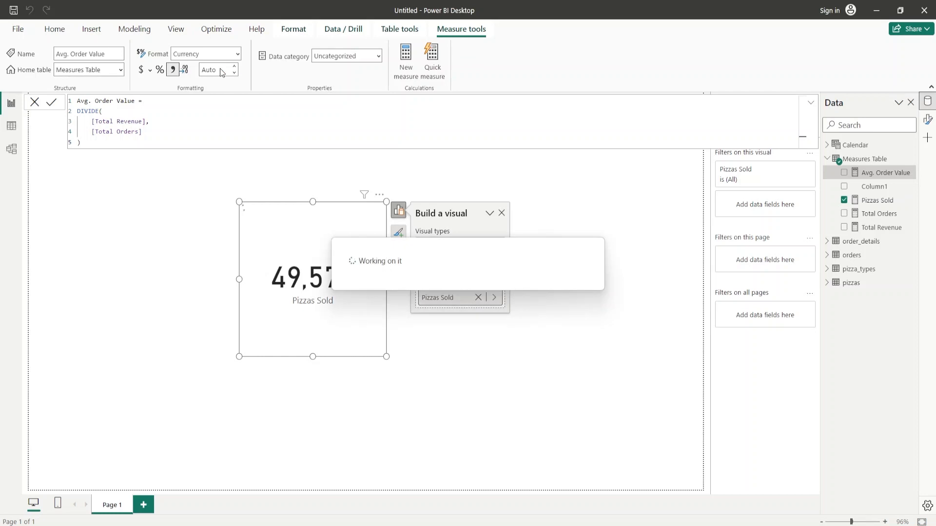
{"action": "left_click", "coordinate": [223, 69]}
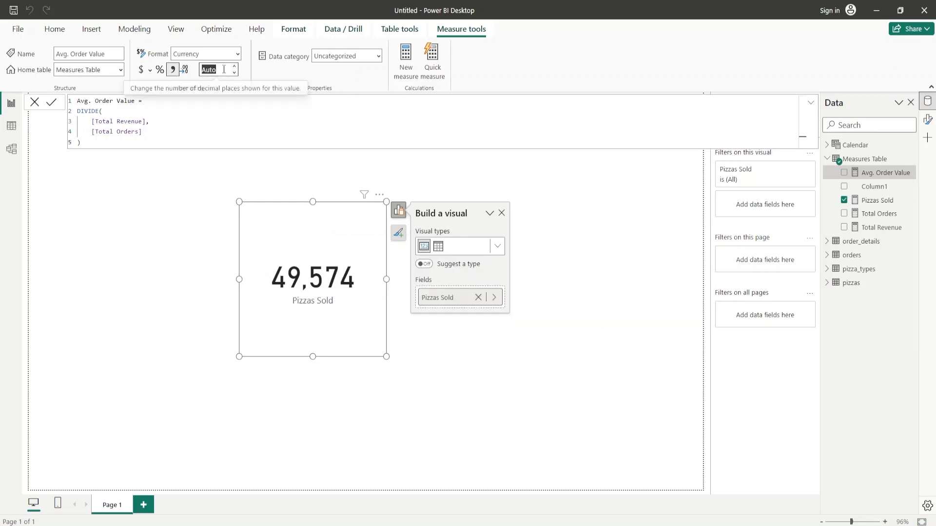
{"action": "type", "text": "2"}
{"action": "key", "text": "Return"}
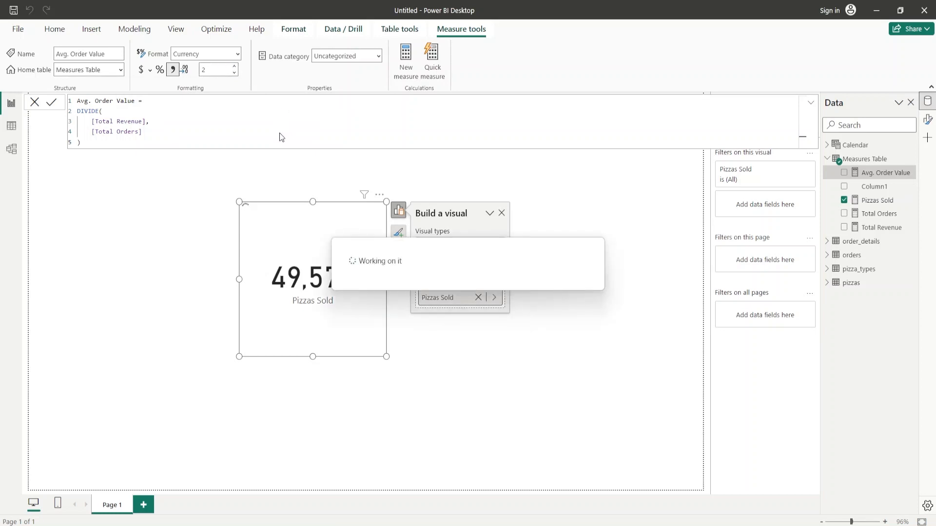
Step: Replace Pizzas Sold with the Avg. Order Value measure in the card visual
{"action": "left_click", "coordinate": [478, 298]}
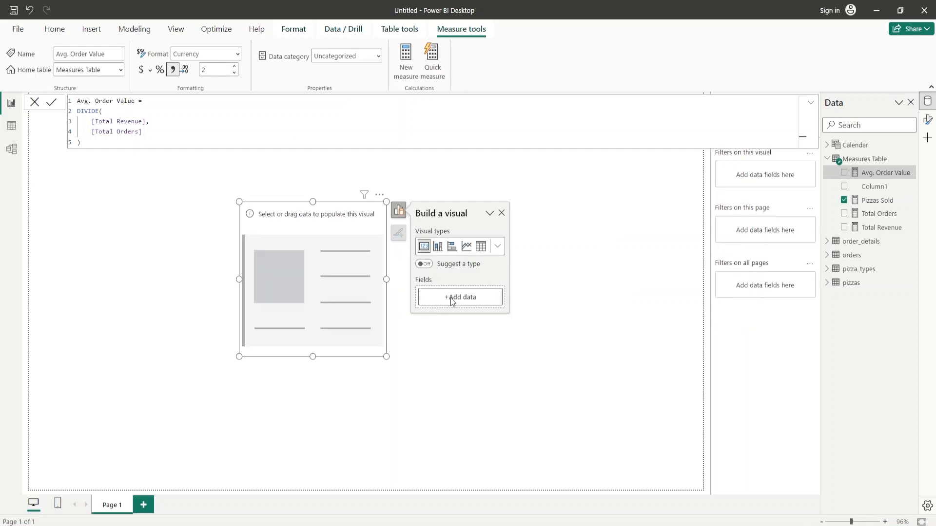
{"action": "left_click", "coordinate": [453, 299]}
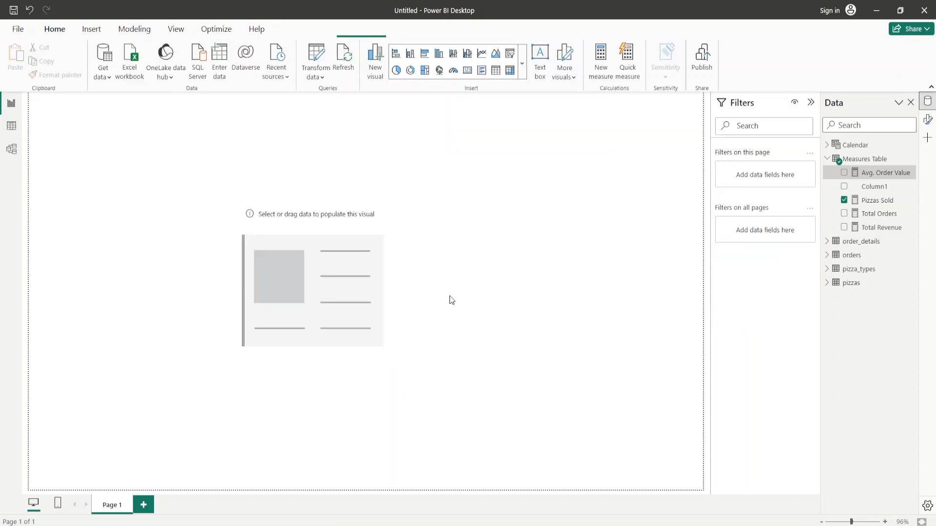
{"action": "left_click", "coordinate": [355, 283]}
{"action": "left_click", "coordinate": [398, 210]}
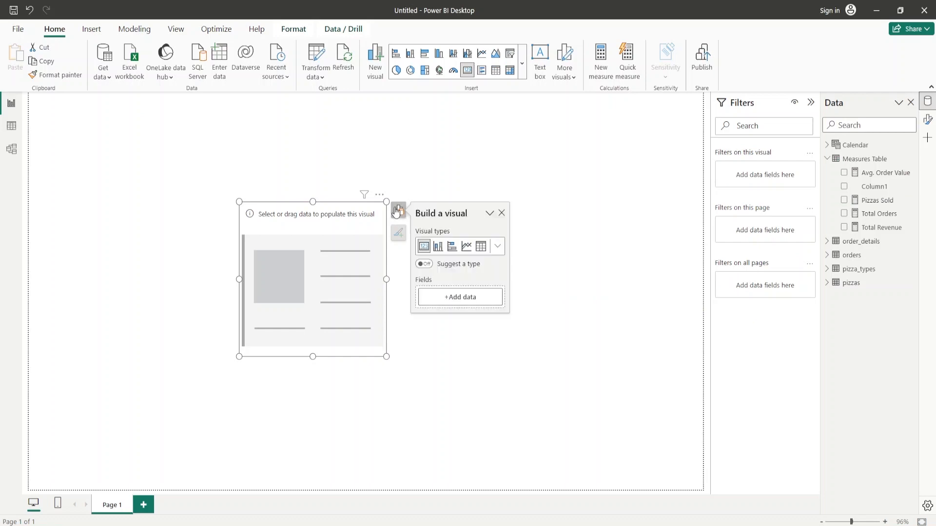
{"action": "left_click", "coordinate": [459, 299]}
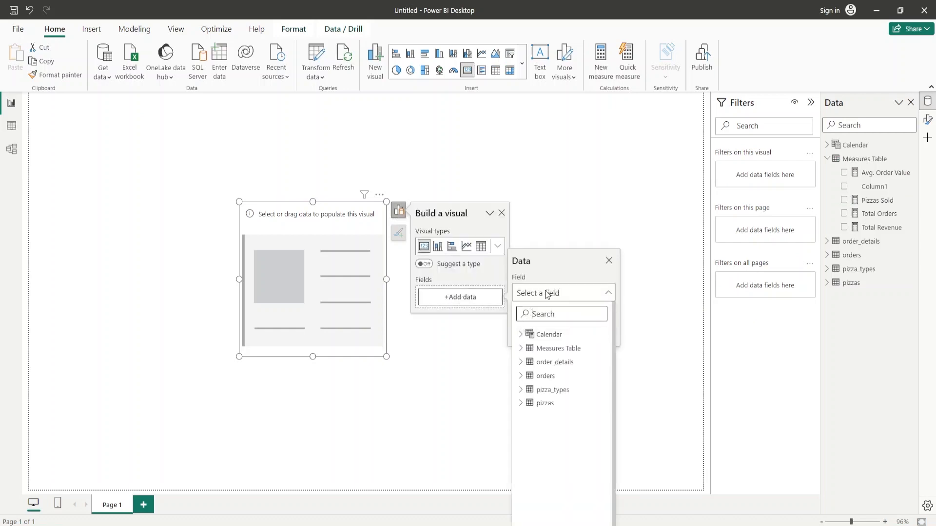
{"action": "type", "text": "avg"}
{"action": "left_click", "coordinate": [566, 354]}
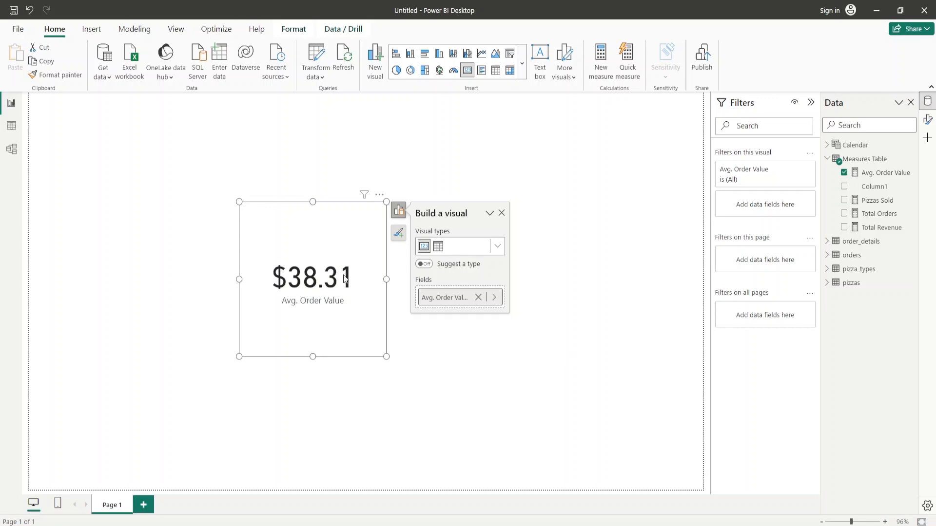
Step: Add a new measure named Avg. Pizzas Sold to the Measures Table, with its formula starting on a second line
{"action": "right_click", "coordinate": [849, 159]}
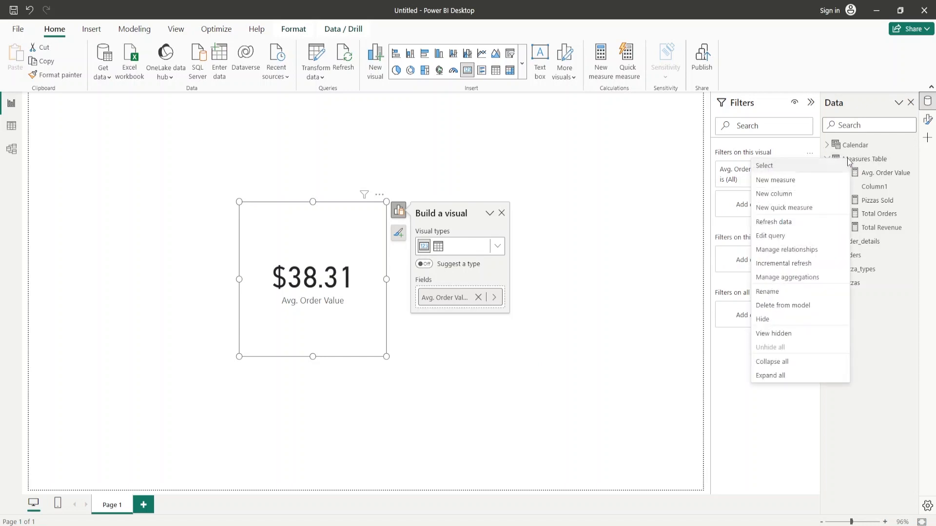
{"action": "left_click", "coordinate": [775, 184]}
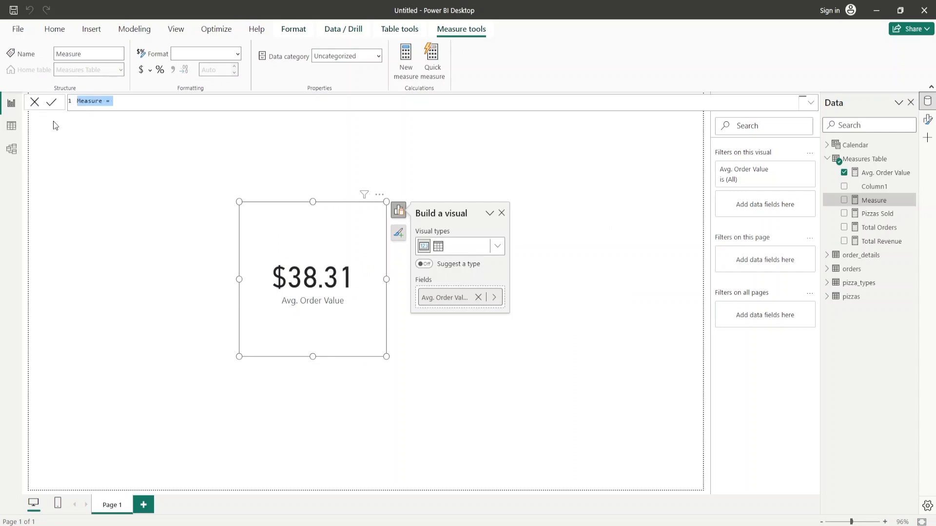
{"action": "type", "text": "Avg. Pizzas Sold ="}
{"action": "key", "text": "shift+Return"}
Step: Open a DIVIDE function in the Avg. Pizzas Sold formula with [Pizzas Sold] as the numerator, followed by a comma
{"action": "type", "text": "D"}
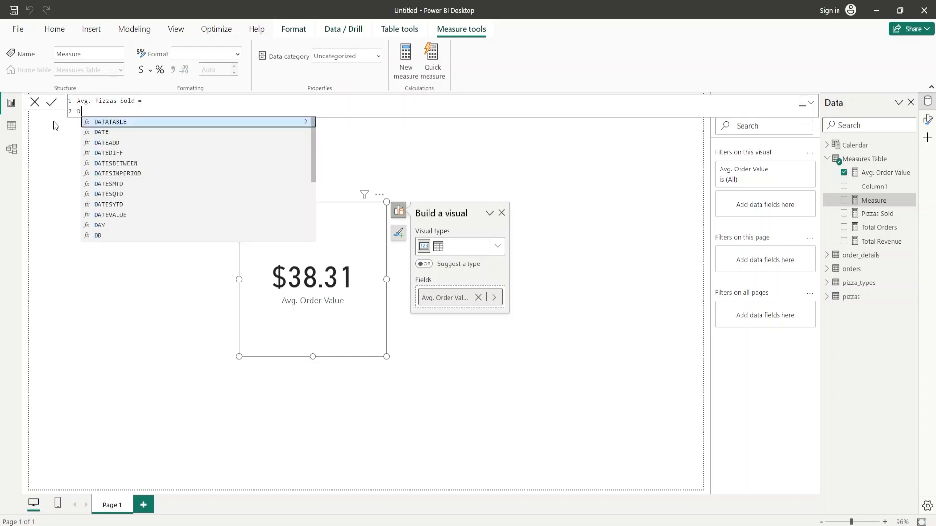
{"action": "type", "text": "IV"}
{"action": "key", "text": "Tab"}
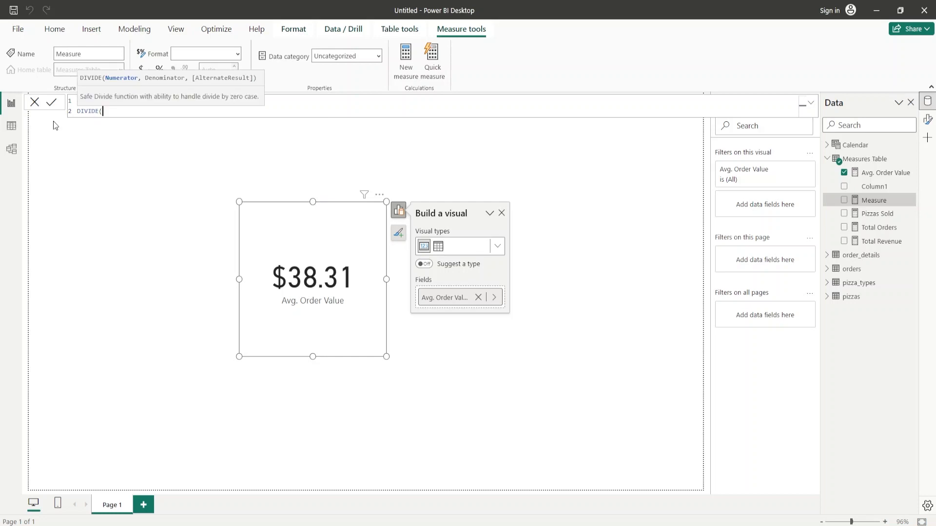
{"action": "key", "text": "shift+Return"}
{"action": "type", "text": "["}
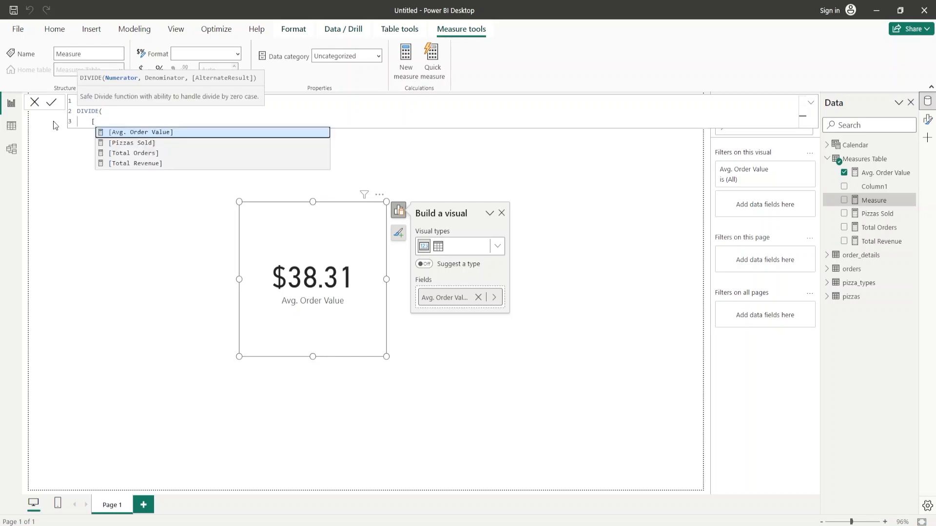
{"action": "type", "text": "pizza"}
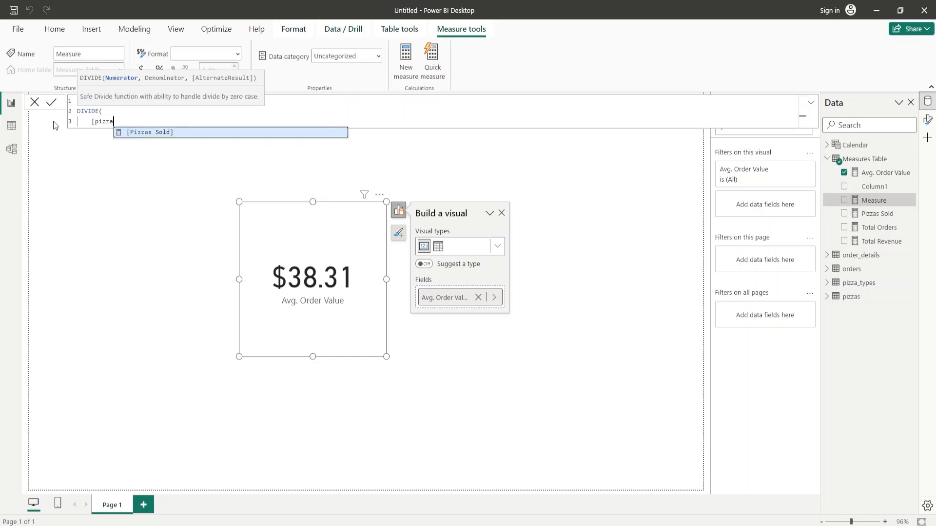
{"action": "key", "text": "Tab"}
{"action": "type", "text": ","}
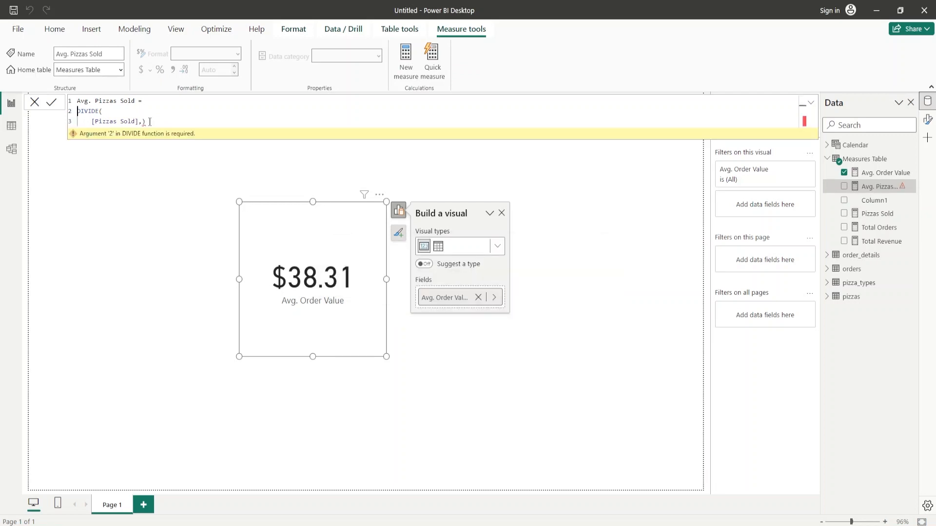
Step: Complete the Avg. Pizzas Sold formula with [Total Orders] as the DIVIDE denominator, closing parenthesis on its own line, and commit it
{"action": "left_click", "coordinate": [150, 122]}
{"action": "key", "text": "BackSpace"}
{"action": "key", "text": "shift+Return"}
{"action": "type", "text": "[Total Orders]"}
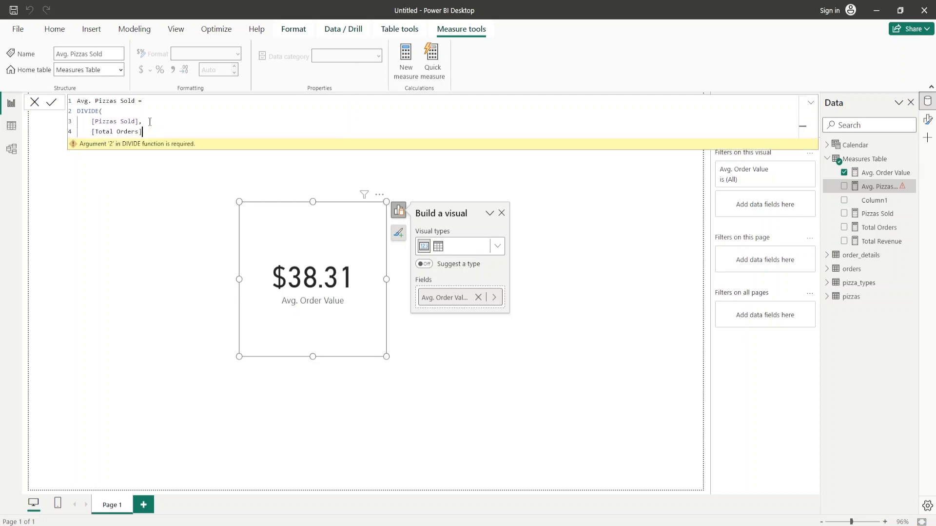
{"action": "key", "text": "shift+Return"}
{"action": "key", "text": "BackSpace"}
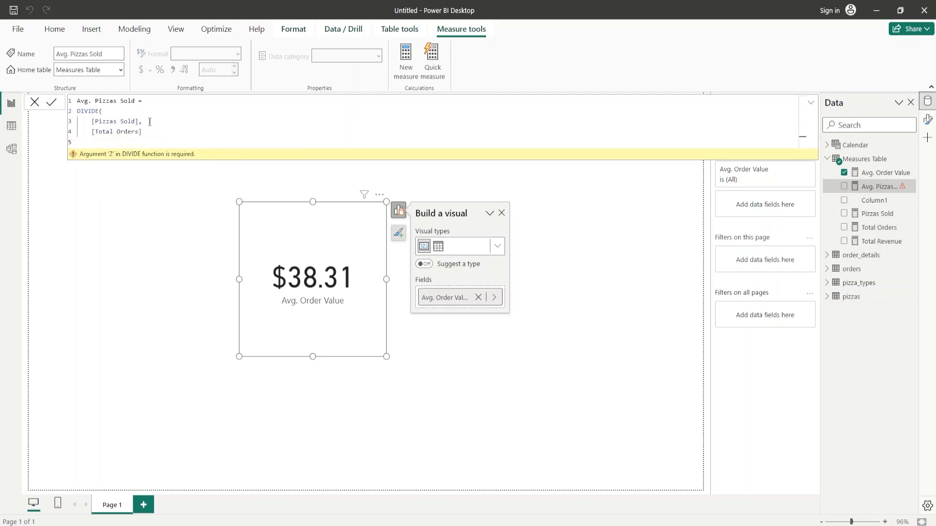
{"action": "type", "text": ")"}
{"action": "key", "text": "Return"}
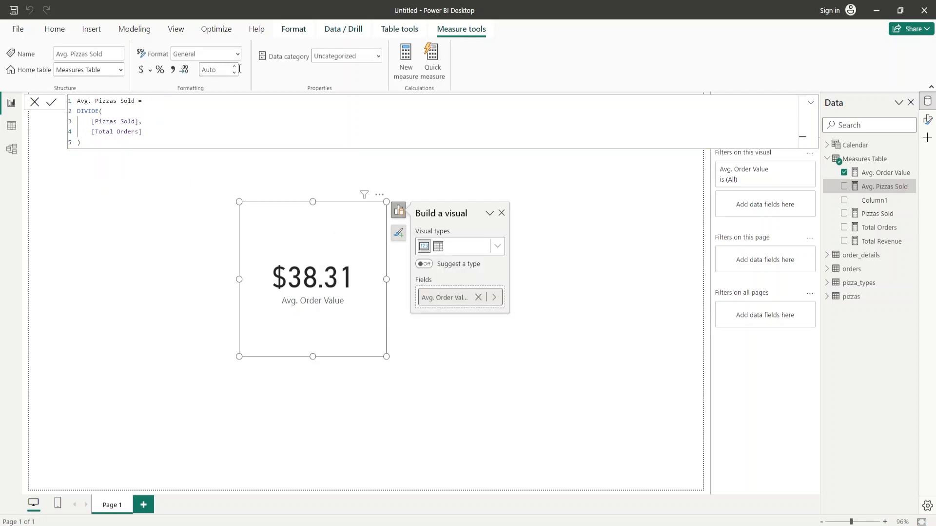
Step: Set the Avg. Pizzas Sold measure to 0 decimal places
{"action": "left_click", "coordinate": [225, 70]}
{"action": "type", "text": "0"}
{"action": "key", "text": "Return"}
Step: Replace Avg. Order Value with the Avg. Pizzas Sold measure in the card visual
{"action": "left_click", "coordinate": [479, 299]}
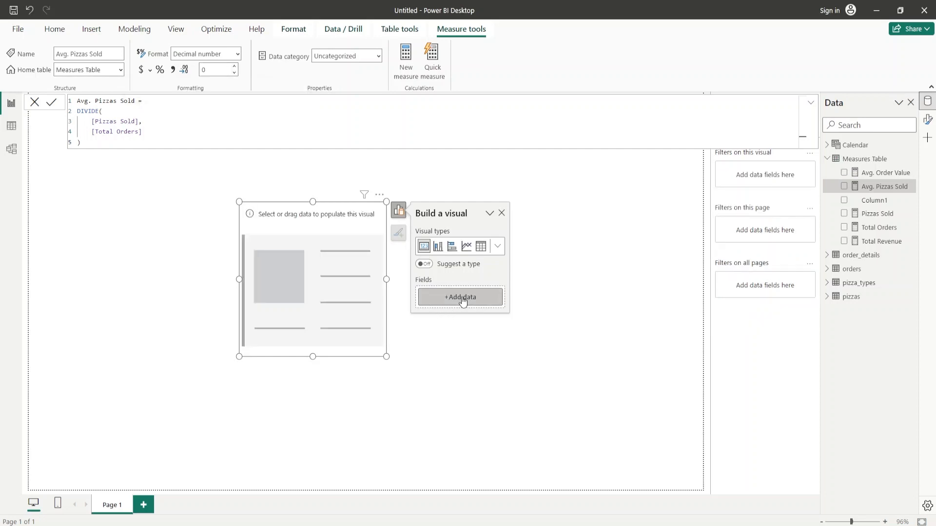
{"action": "left_click", "coordinate": [462, 298]}
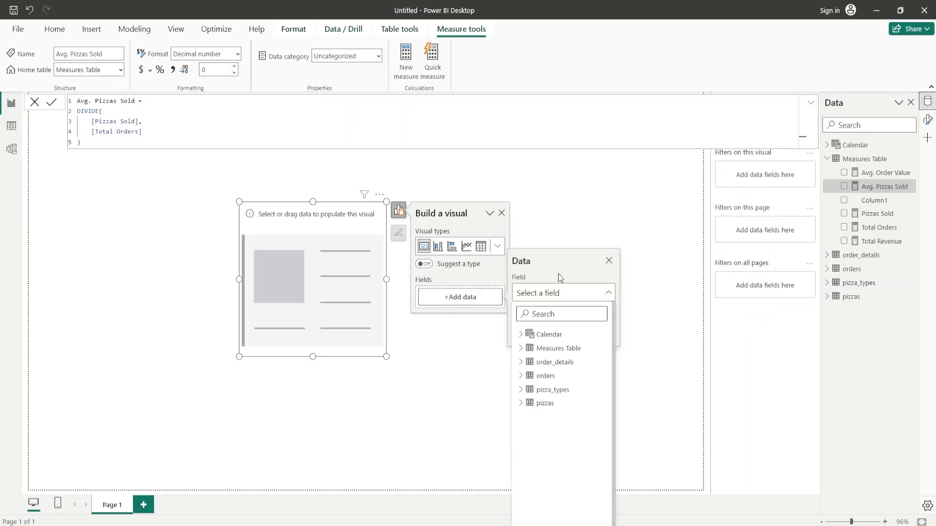
{"action": "type", "text": "avg"}
{"action": "left_click", "coordinate": [568, 362]}
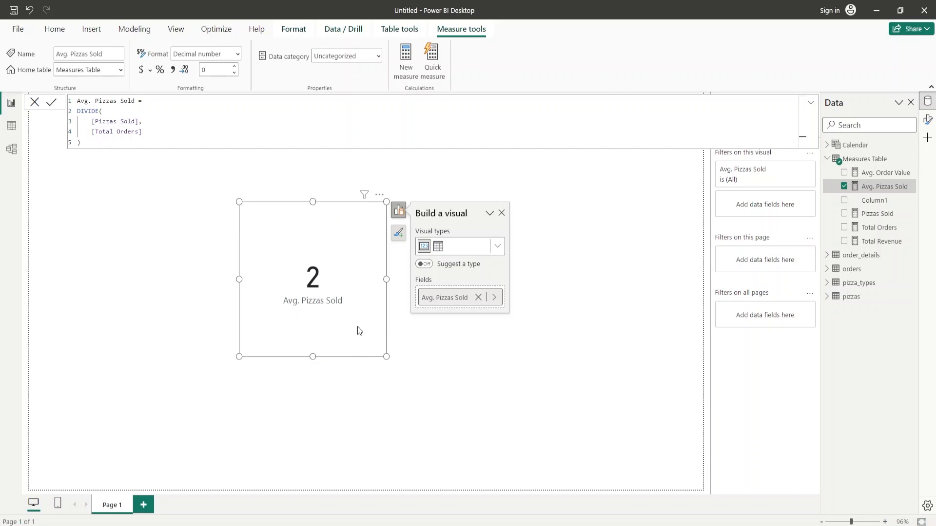
Step: Delete the card visual from the page and the placeholder Column1 from the Measures Table
{"action": "key", "text": "Delete"}
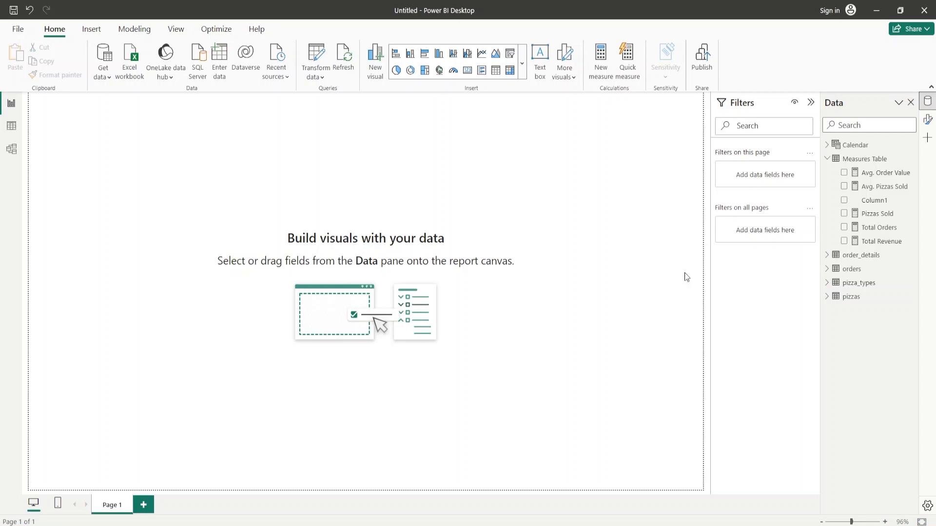
{"action": "left_click", "coordinate": [910, 201]}
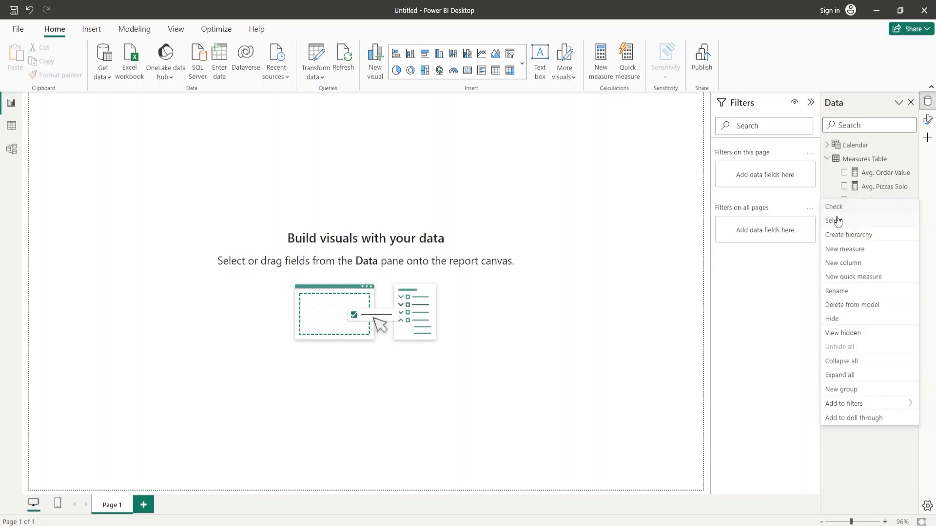
{"action": "left_click", "coordinate": [837, 308]}
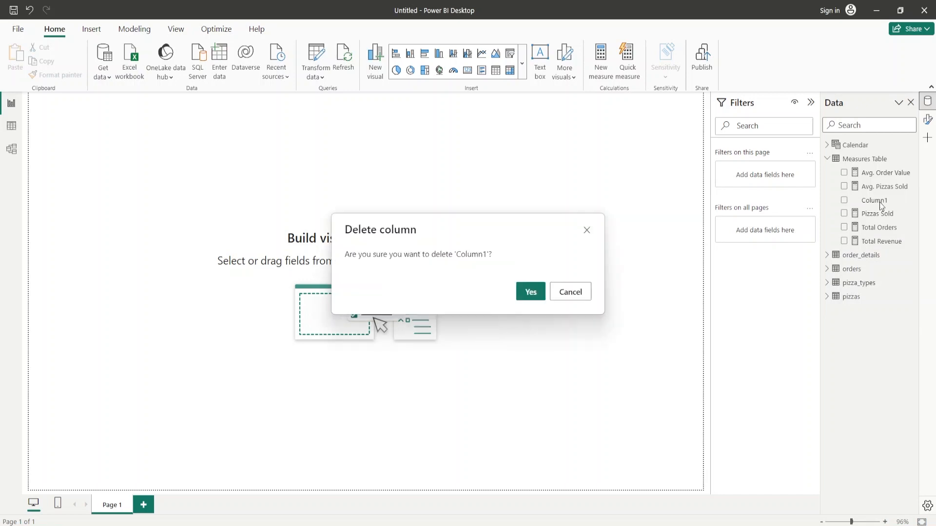
{"action": "left_click", "coordinate": [531, 291]}
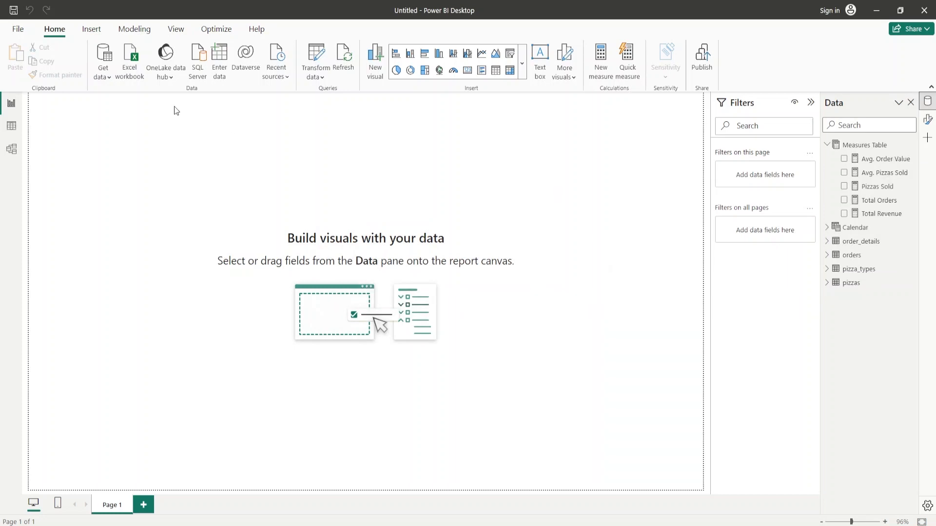
Step: Insert a rounded rectangle and resize it into a wide banner along the page's upper edge, leaving a margin at its left
{"action": "left_click", "coordinate": [91, 29]}
{"action": "left_click", "coordinate": [542, 78]}
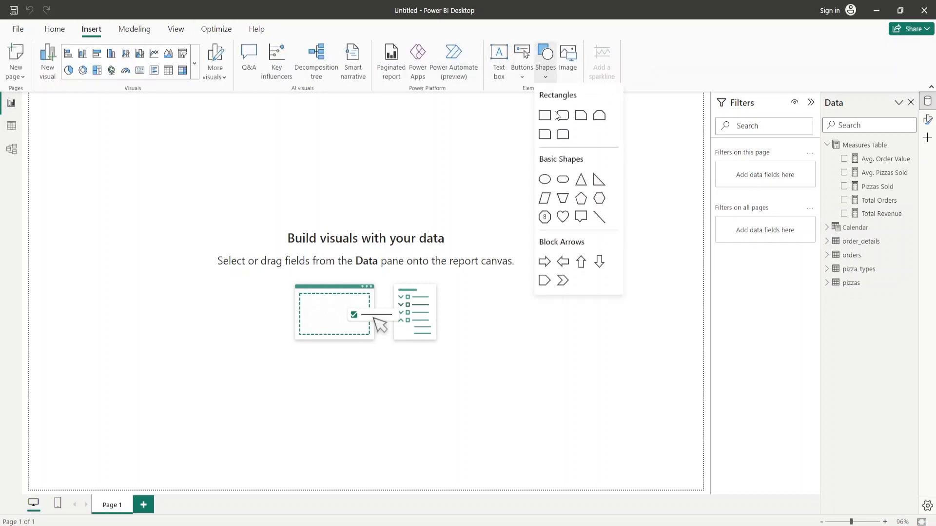
{"action": "left_click", "coordinate": [563, 116]}
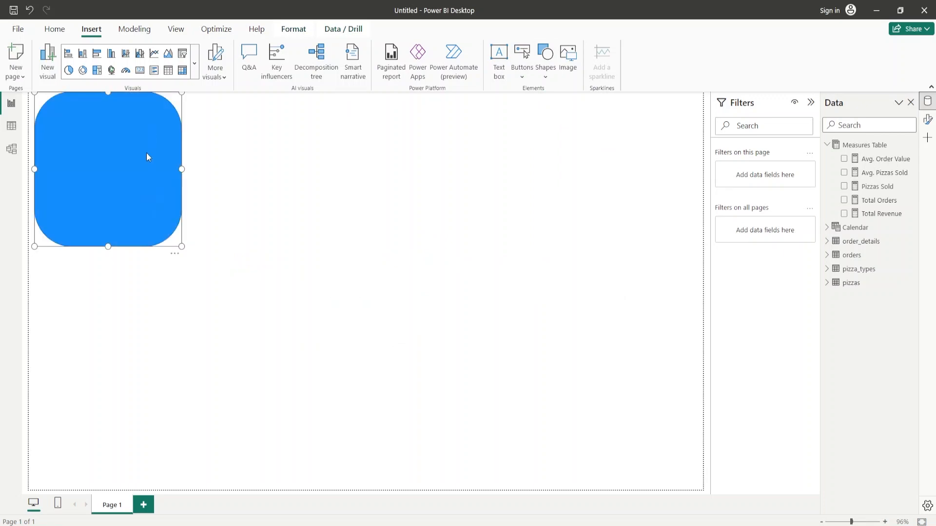
{"action": "left_click_drag", "start_coordinate": [182, 169], "coordinate": [702, 184]}
{"action": "left_click_drag", "start_coordinate": [369, 246], "coordinate": [385, 175]}
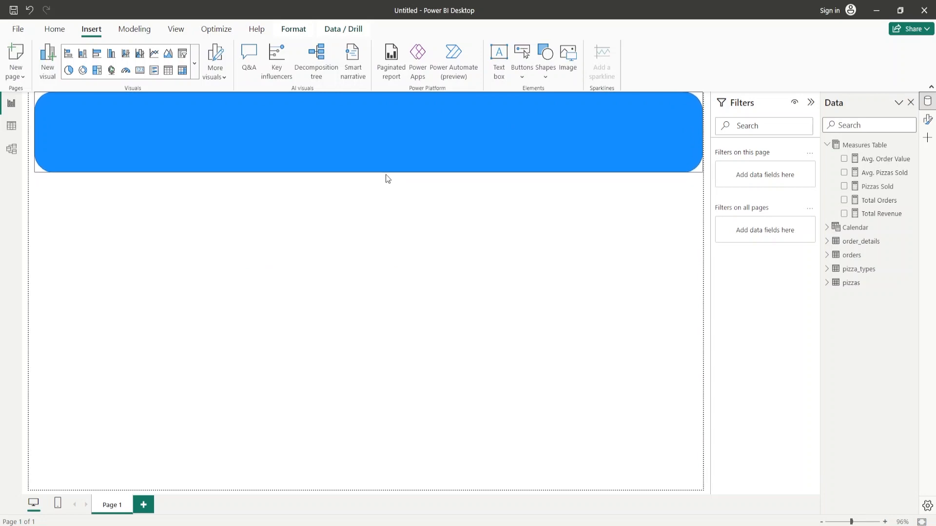
{"action": "left_click_drag", "start_coordinate": [34, 131], "coordinate": [109, 131]}
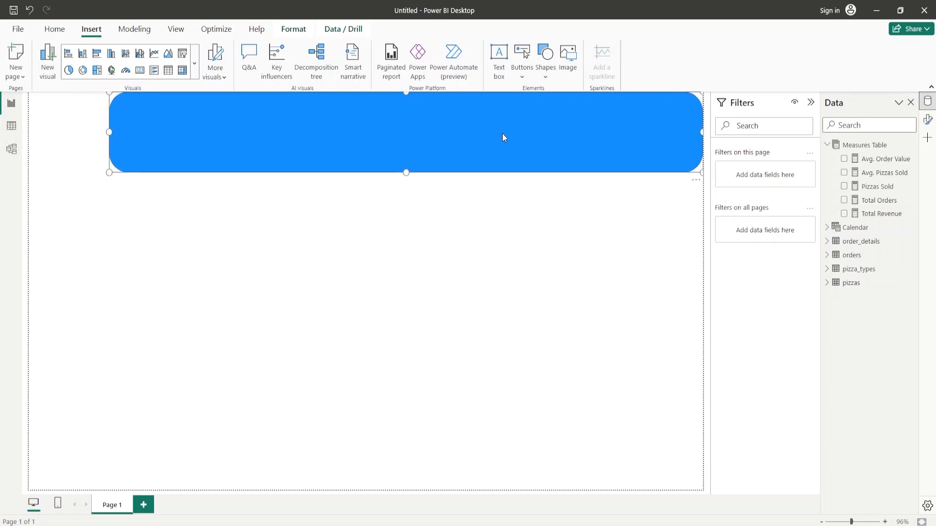
Step: Set the banner shape's rounded corners to 15%
{"action": "left_click", "coordinate": [336, 30]}
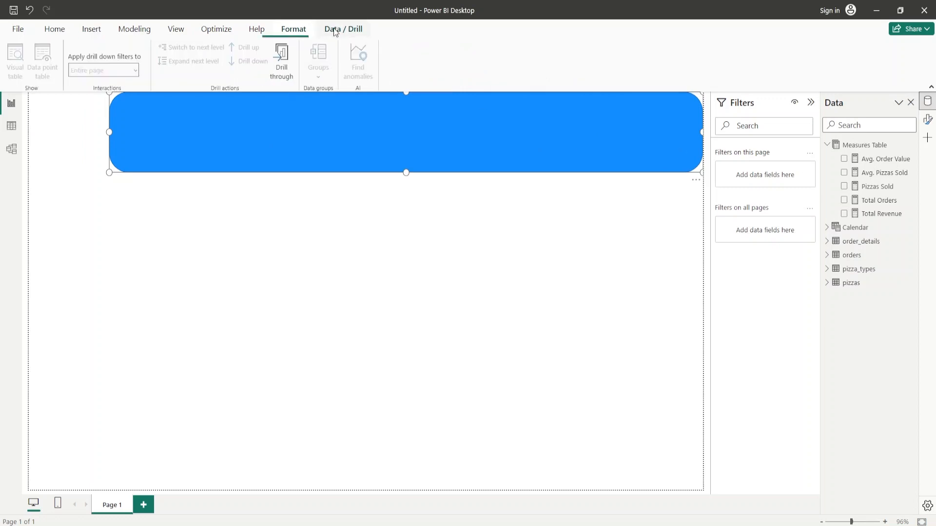
{"action": "left_click", "coordinate": [293, 30]}
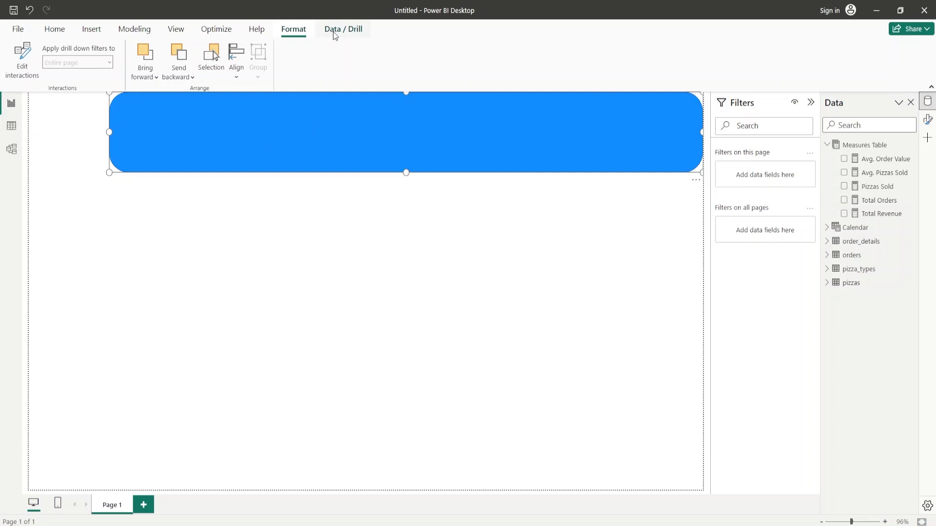
{"action": "right_click", "coordinate": [311, 124]}
{"action": "left_click", "coordinate": [330, 162]}
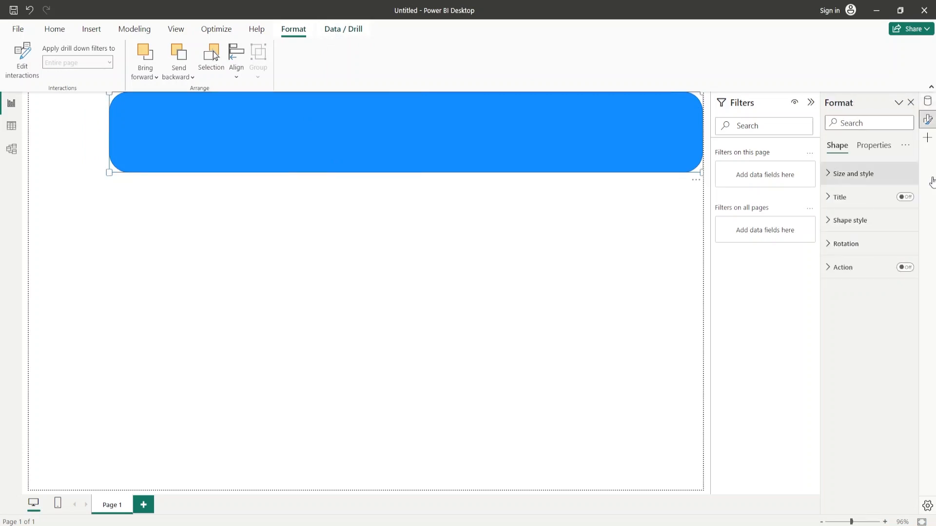
{"action": "left_click", "coordinate": [827, 224]}
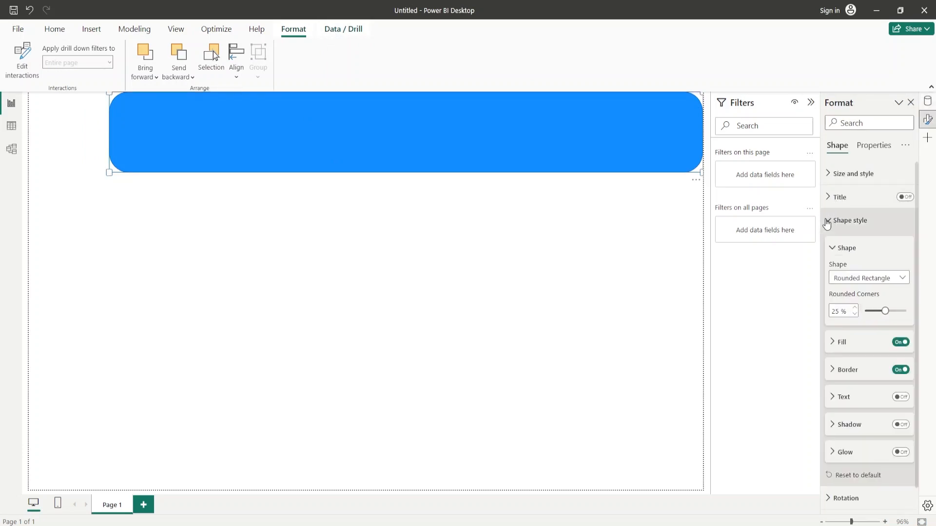
{"action": "left_click_drag", "start_coordinate": [886, 312], "coordinate": [877, 312]}
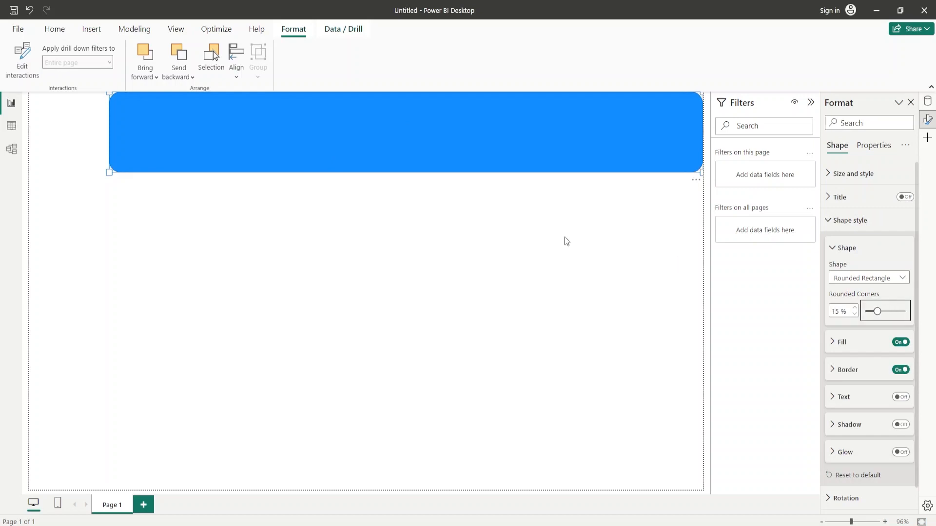
Step: Fill the banner shape with black and turn off its border
{"action": "left_click", "coordinate": [833, 342]}
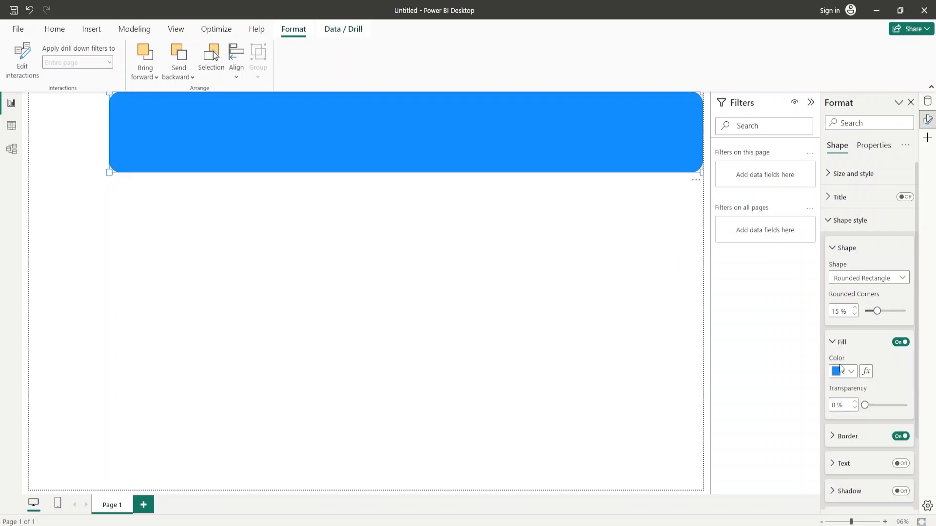
{"action": "left_click", "coordinate": [846, 372]}
{"action": "left_click", "coordinate": [787, 322]}
{"action": "left_click", "coordinate": [834, 436]}
{"action": "left_click", "coordinate": [836, 436]}
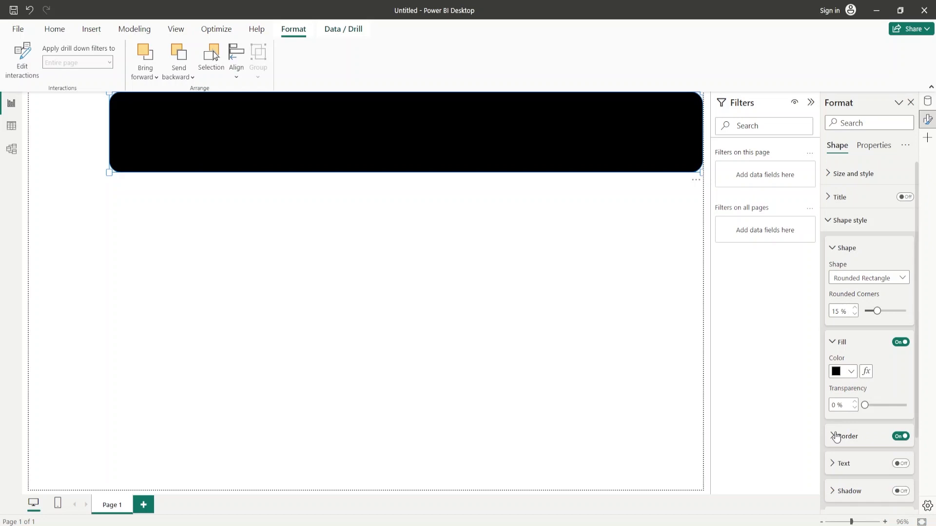
{"action": "left_click", "coordinate": [901, 436]}
{"action": "scroll", "coordinate": [910, 418], "scroll_direction": "down", "scroll_amount": 2}
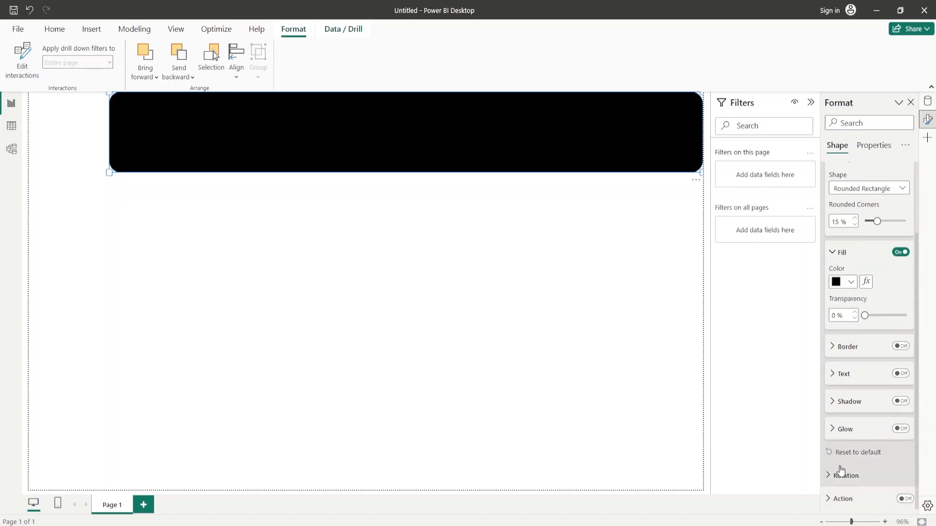
{"action": "scroll", "coordinate": [835, 456], "scroll_direction": "up", "scroll_amount": 2}
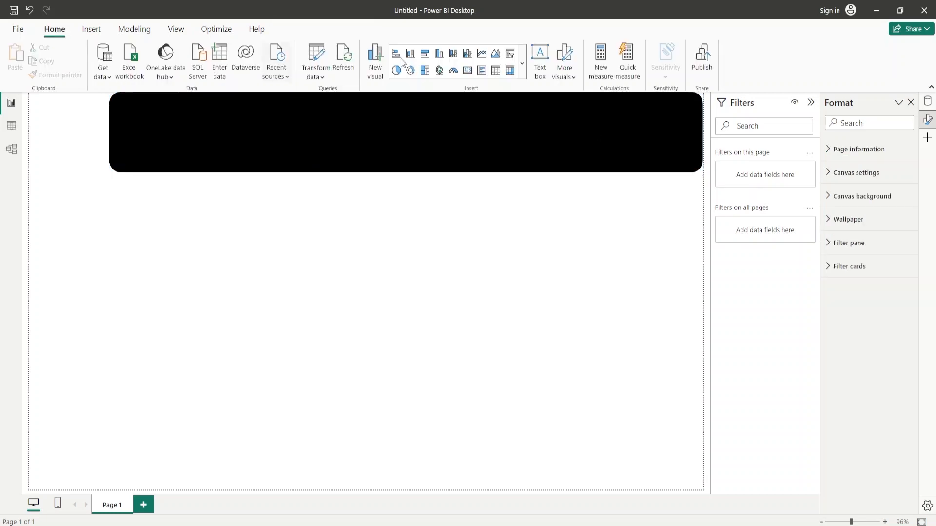
Step: Insert a Card (new) visual below the banner and widen it to nearly the banner's right edge
{"action": "left_click", "coordinate": [522, 63]}
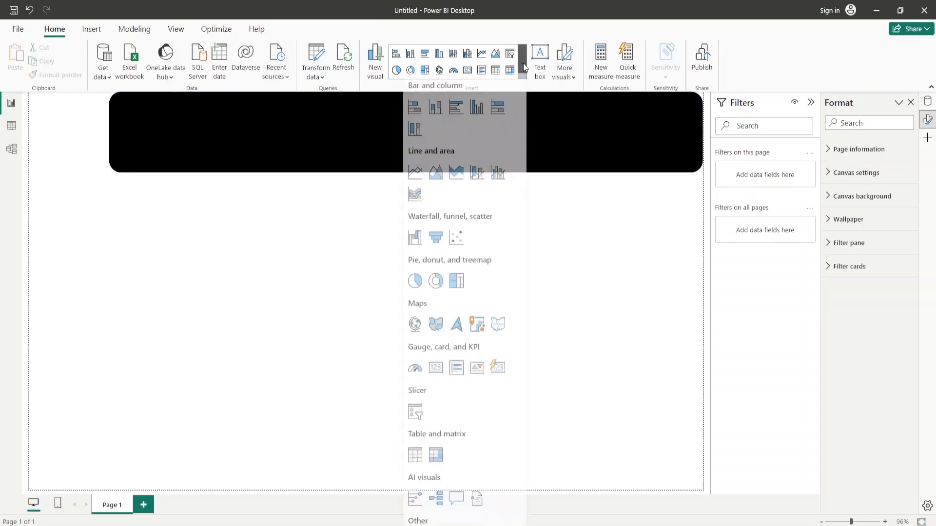
{"action": "left_click", "coordinate": [498, 374]}
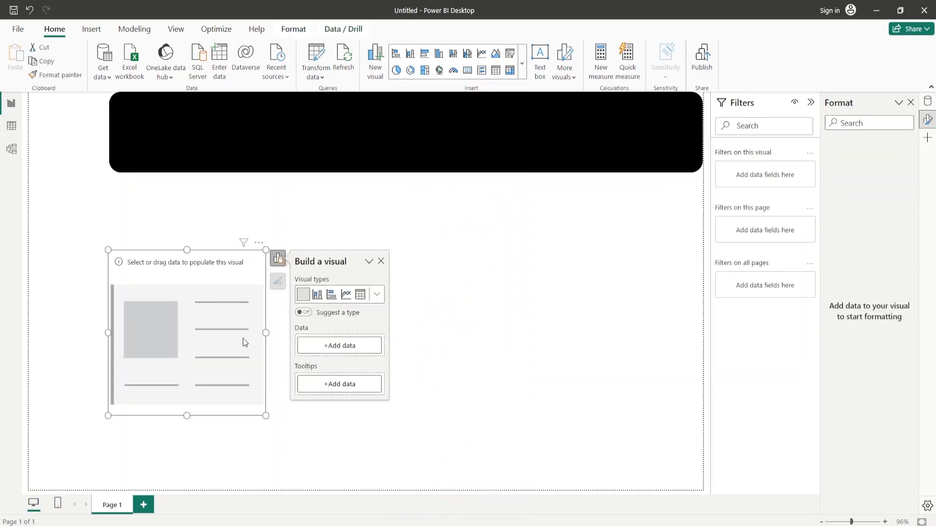
{"action": "left_click_drag", "start_coordinate": [267, 334], "coordinate": [691, 339]}
Step: Add the Total Revenue and Total Orders measures to the new card visual's data
{"action": "left_click", "coordinate": [152, 346]}
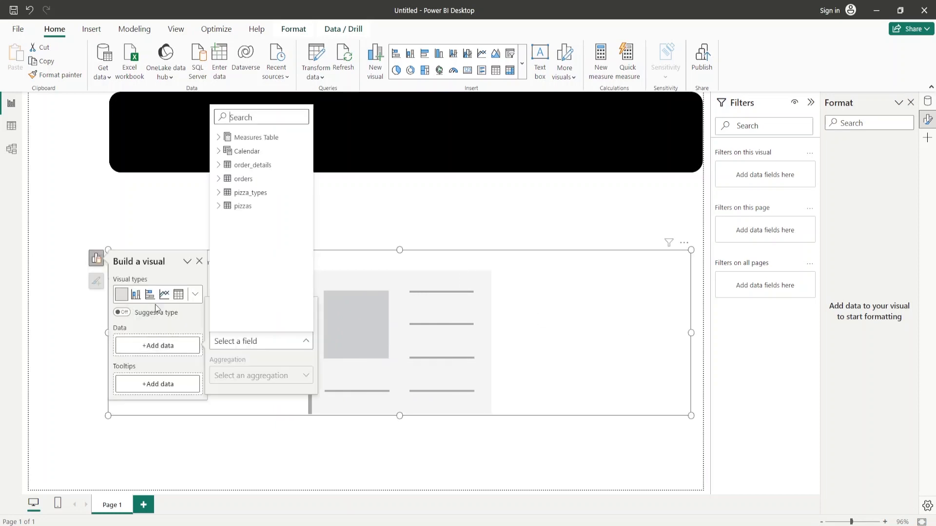
{"action": "left_click", "coordinate": [218, 137]}
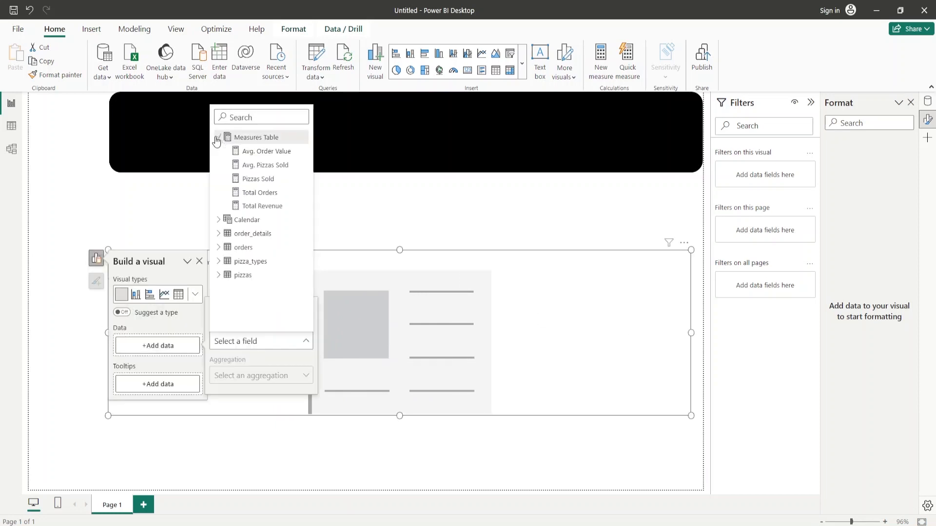
{"action": "left_click", "coordinate": [253, 206]}
{"action": "left_click", "coordinate": [149, 364]}
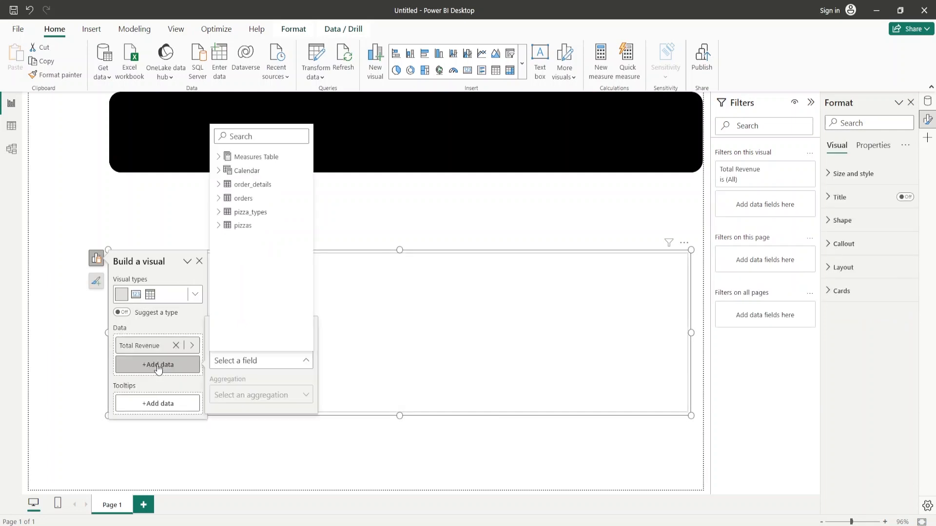
{"action": "left_click", "coordinate": [218, 157]}
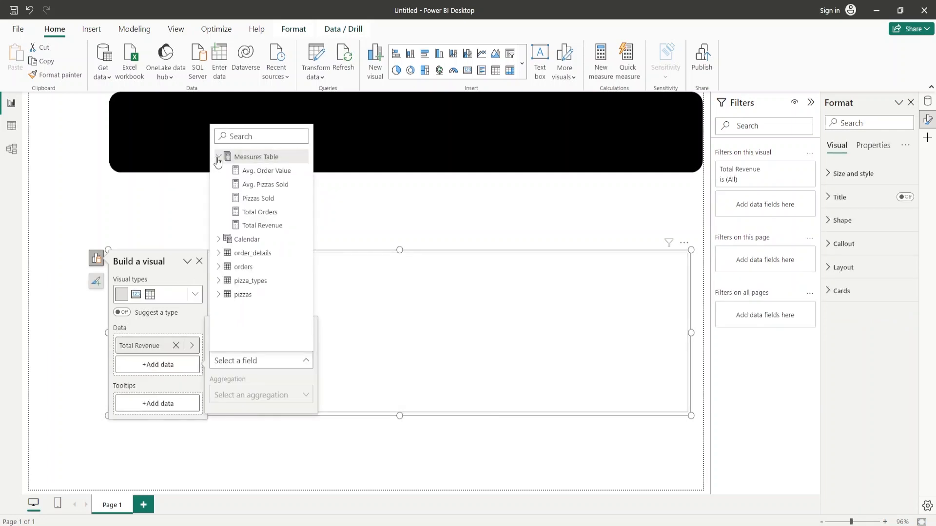
{"action": "left_click", "coordinate": [250, 213]}
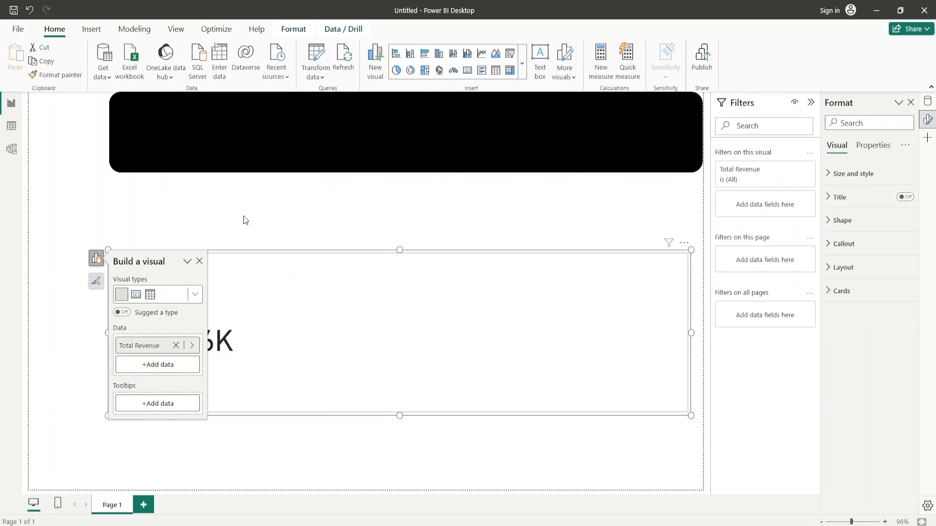
Step: Add the Pizzas Sold and Avg. Order Value measures to the new card visual's data
{"action": "left_click", "coordinate": [155, 386]}
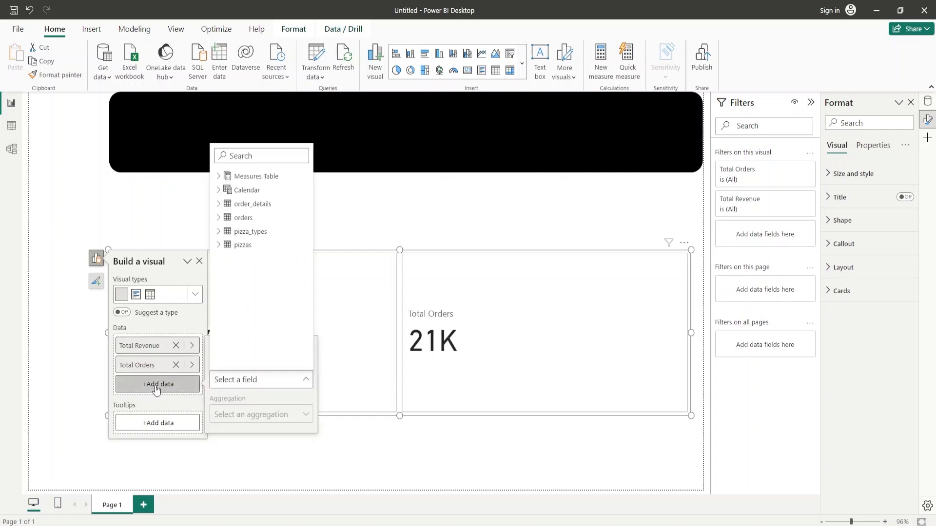
{"action": "left_click", "coordinate": [253, 181]}
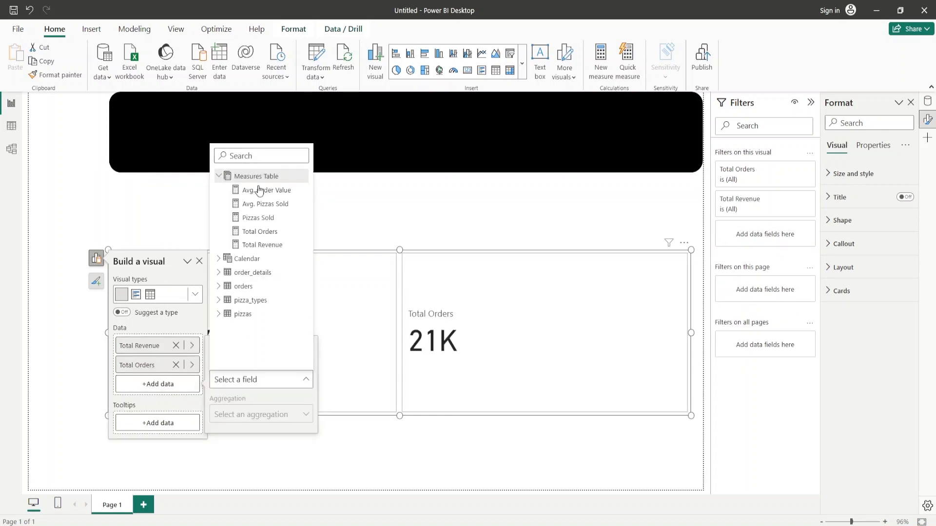
{"action": "left_click", "coordinate": [262, 219]}
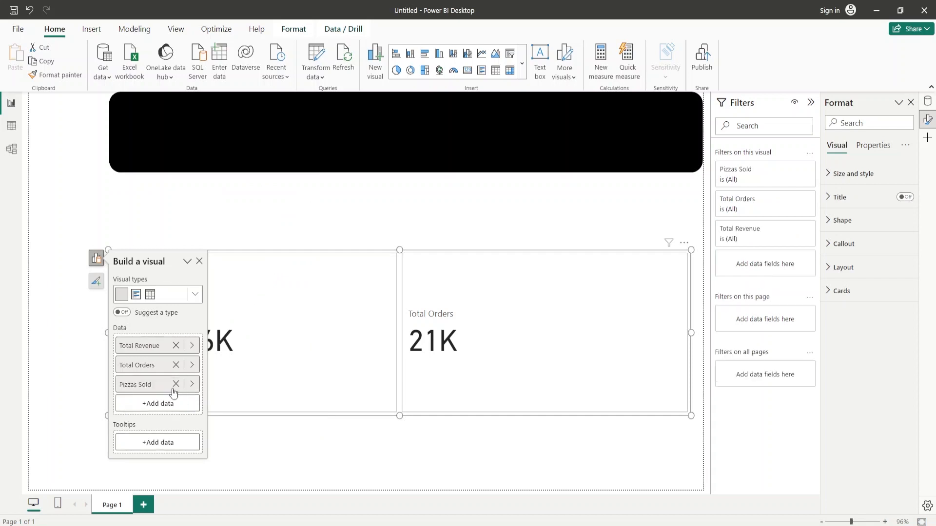
{"action": "left_click", "coordinate": [160, 404]}
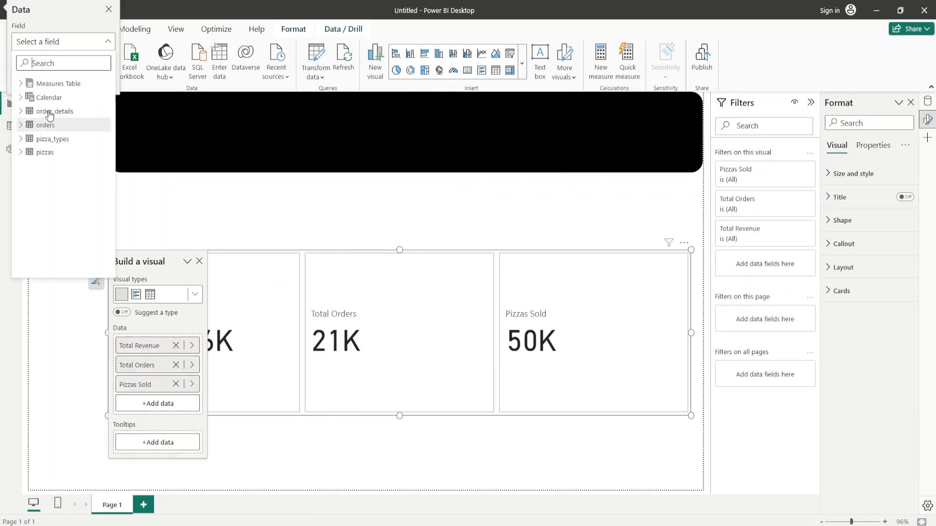
{"action": "left_click", "coordinate": [21, 84]}
{"action": "left_click", "coordinate": [58, 98]}
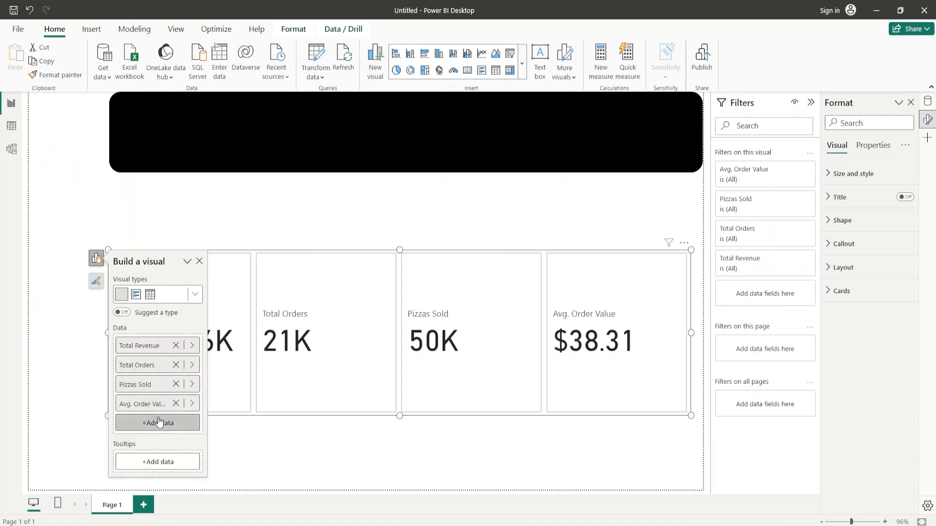
Step: Add the Avg. Pizzas Sold measure to the card visual's data
{"action": "left_click", "coordinate": [157, 422]}
{"action": "left_click", "coordinate": [216, 216]}
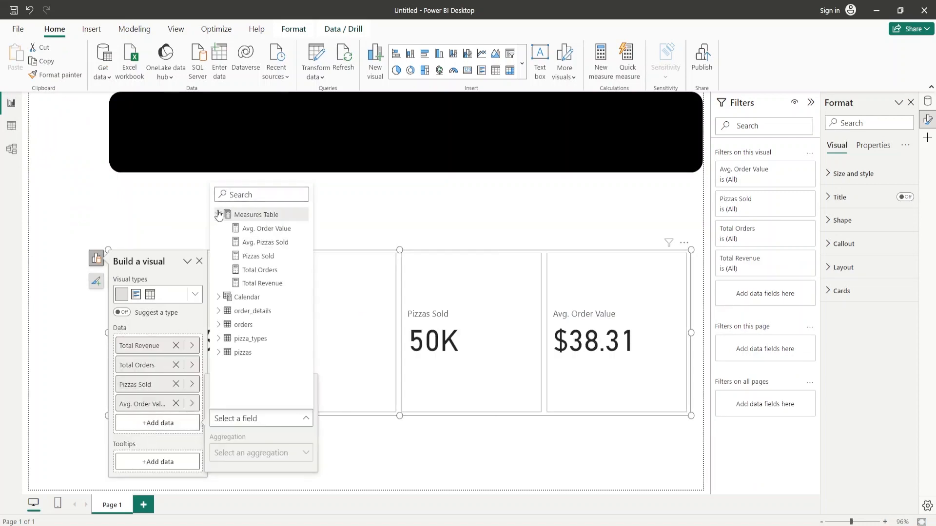
{"action": "left_click", "coordinate": [239, 241]}
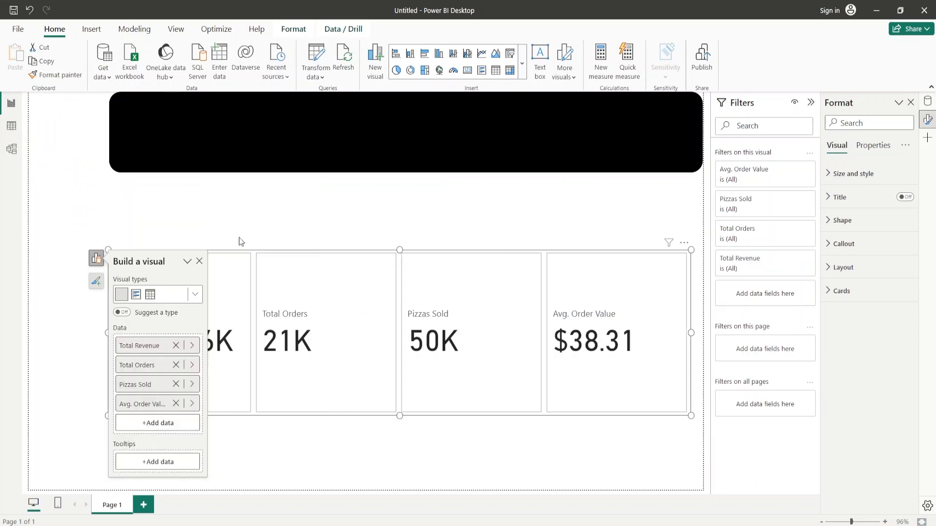
{"action": "left_click", "coordinate": [198, 260]}
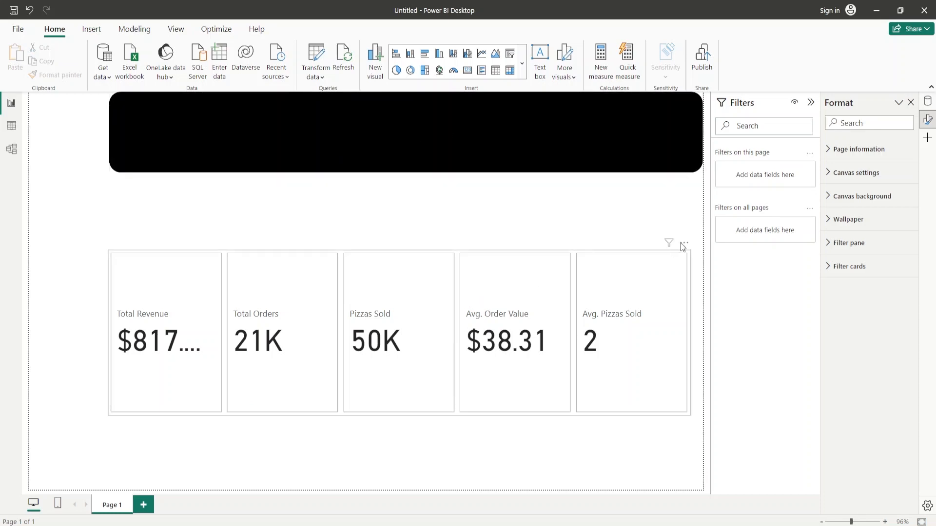
Step: Open the card visual's formatting and turn off its background
{"action": "left_click", "coordinate": [682, 247]}
{"action": "left_click", "coordinate": [685, 243]}
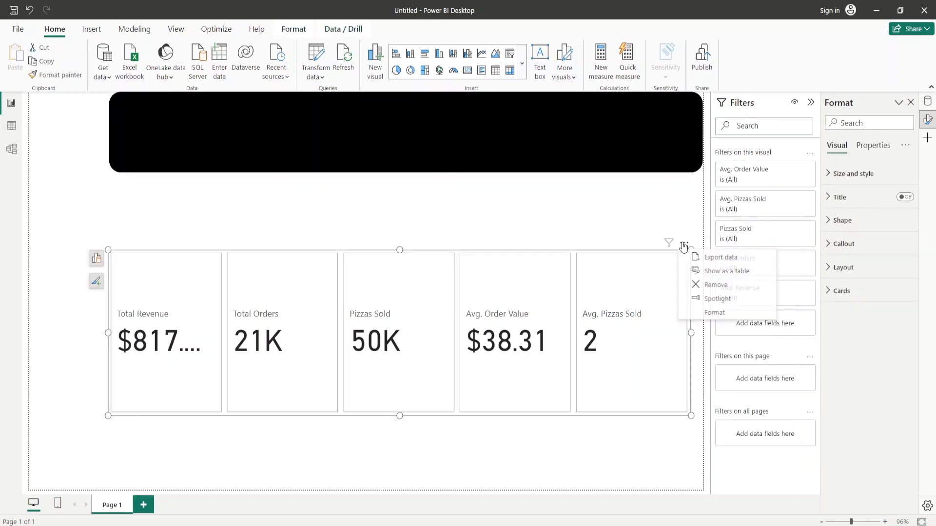
{"action": "left_click", "coordinate": [702, 314]}
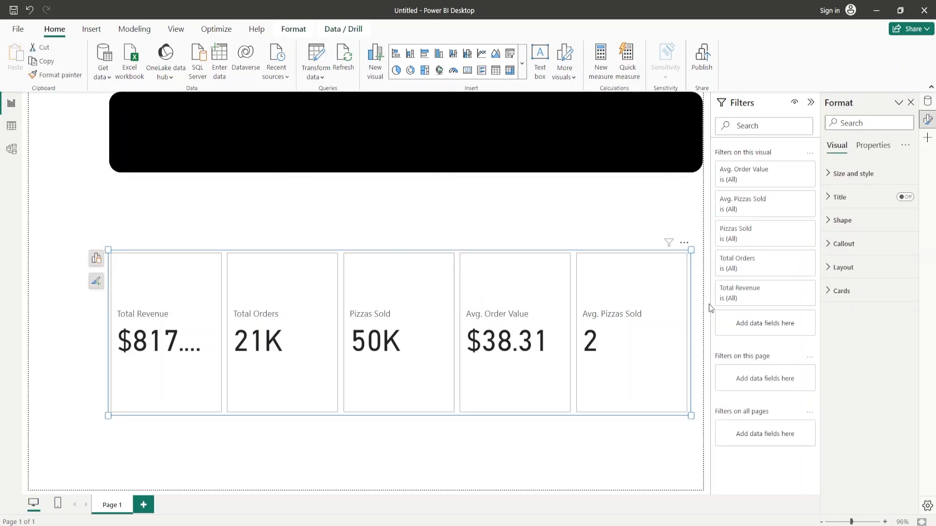
{"action": "left_click", "coordinate": [842, 174]}
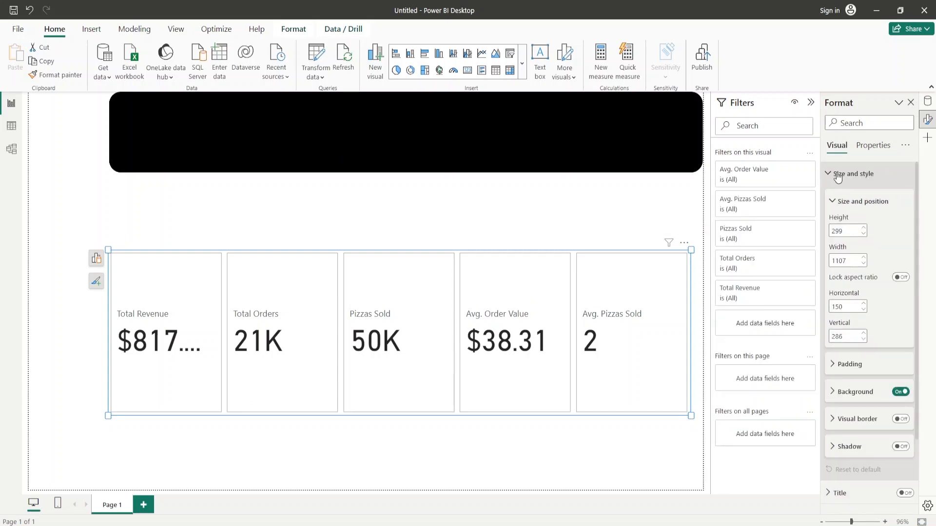
{"action": "left_click", "coordinate": [894, 392]}
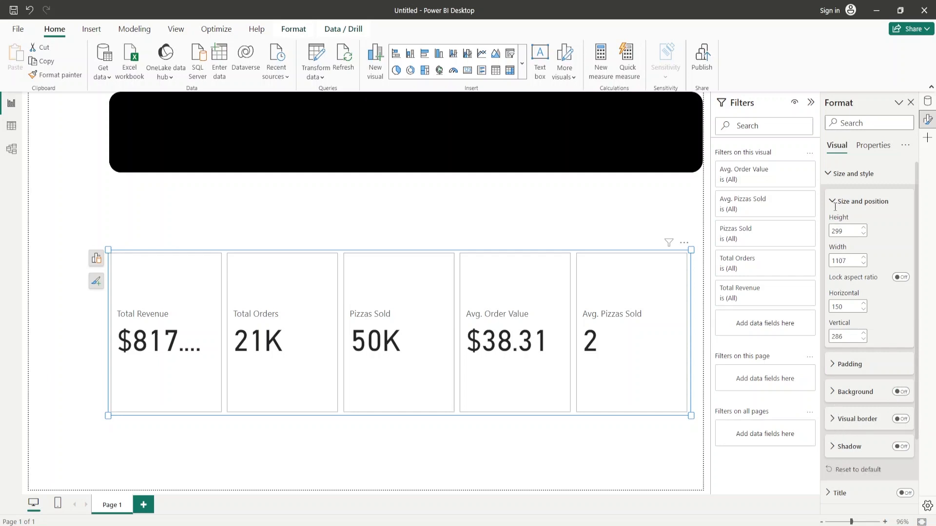
{"action": "left_click", "coordinate": [828, 174]}
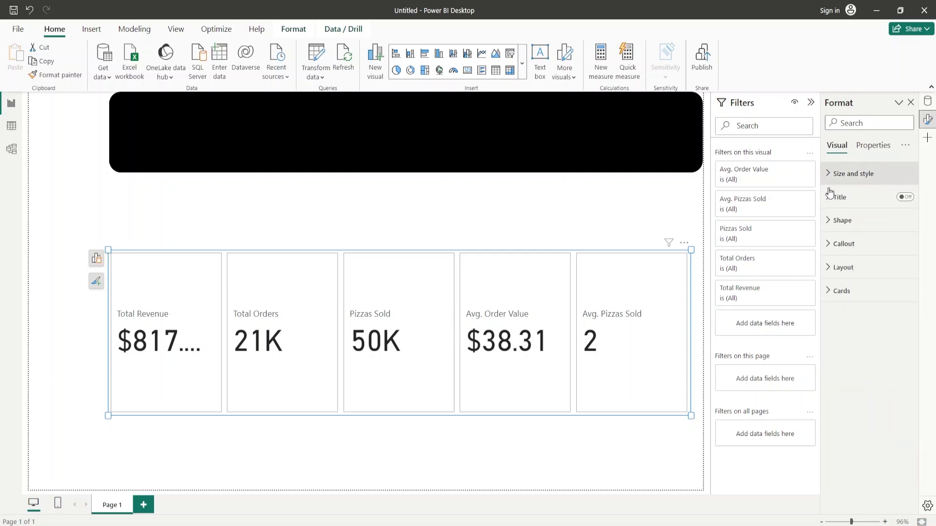
Step: Center the callout values of all series horizontally and set their font size to 32
{"action": "left_click", "coordinate": [824, 244]}
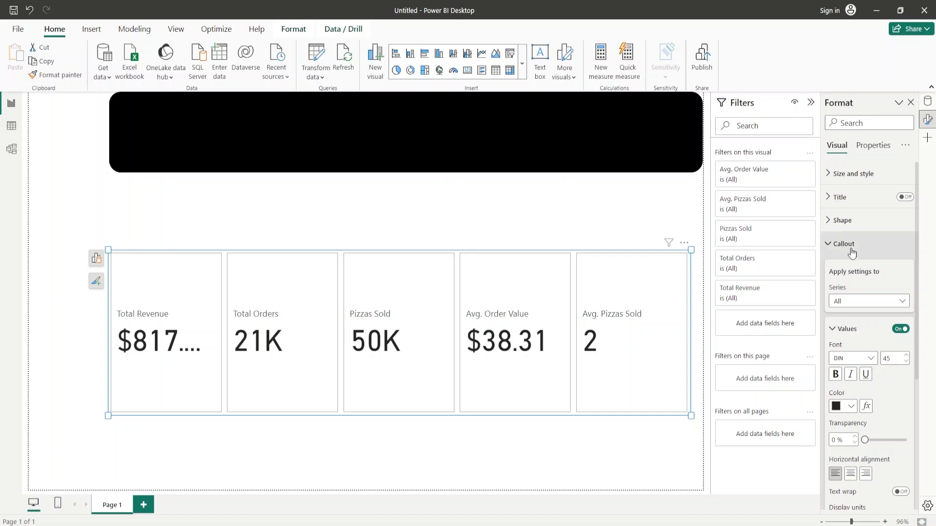
{"action": "scroll", "coordinate": [858, 336], "scroll_direction": "down", "scroll_amount": 2}
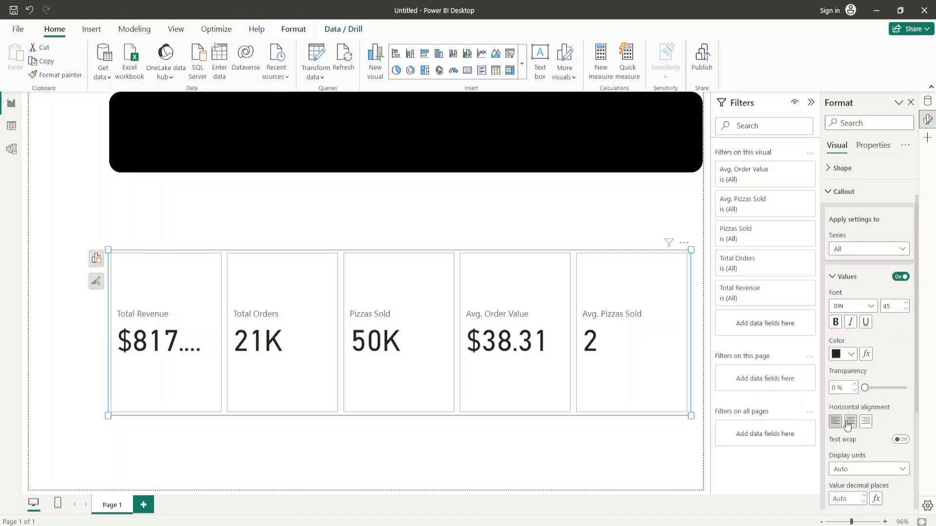
{"action": "left_click", "coordinate": [849, 422]}
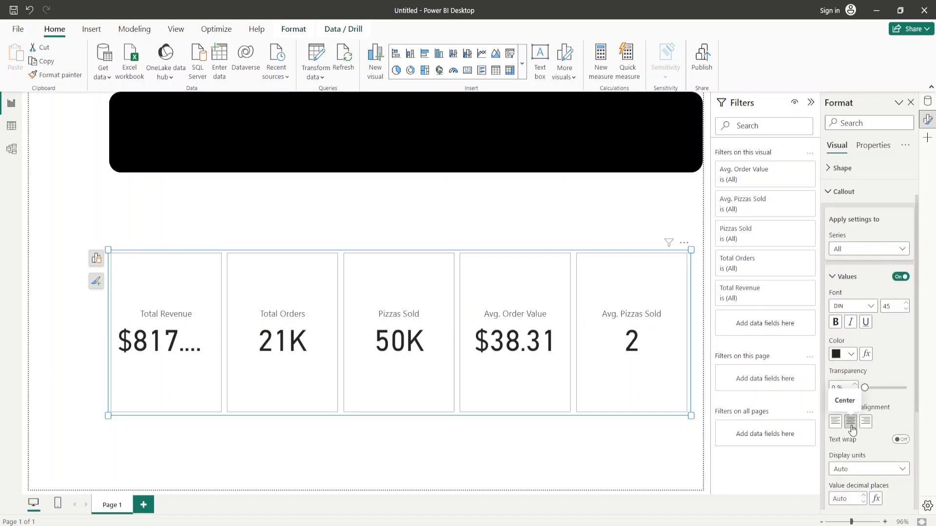
{"action": "left_click", "coordinate": [854, 250]}
{"action": "left_click", "coordinate": [854, 278]}
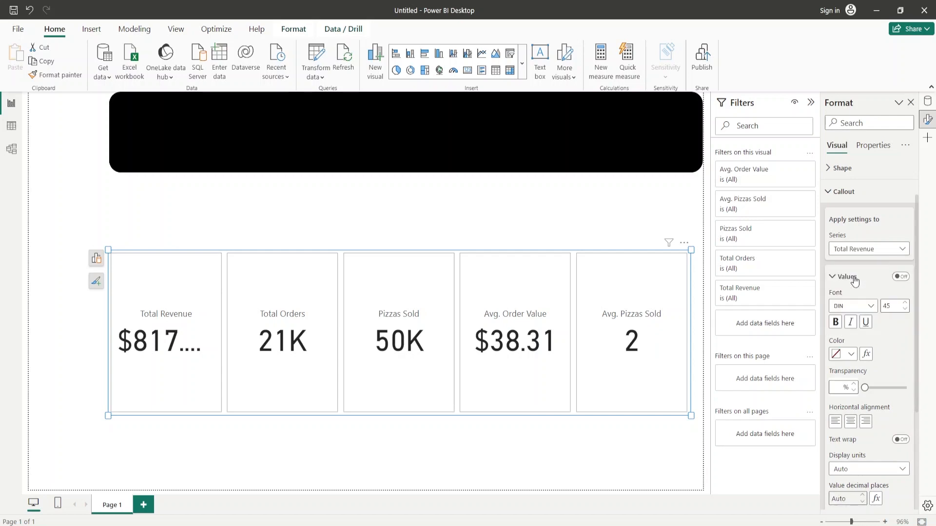
{"action": "left_click", "coordinate": [863, 250]}
{"action": "left_click", "coordinate": [852, 263]}
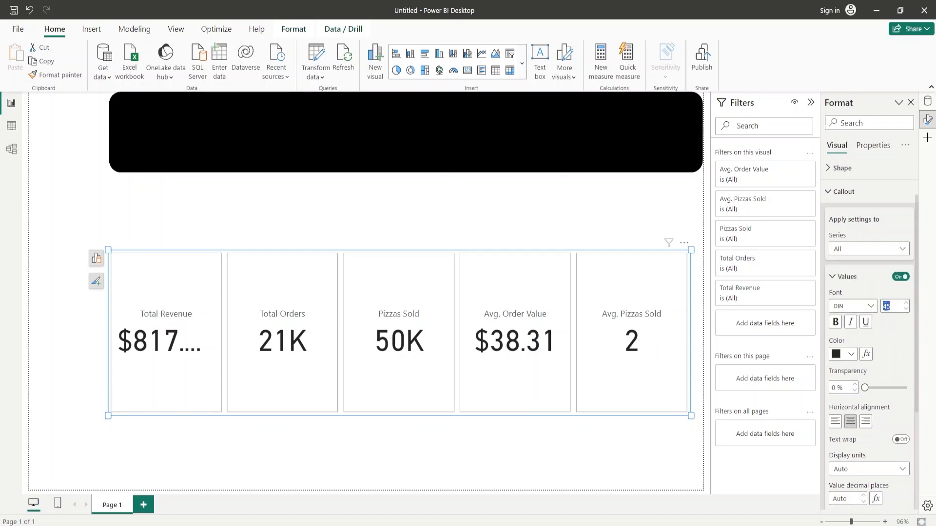
{"action": "type", "text": "32"}
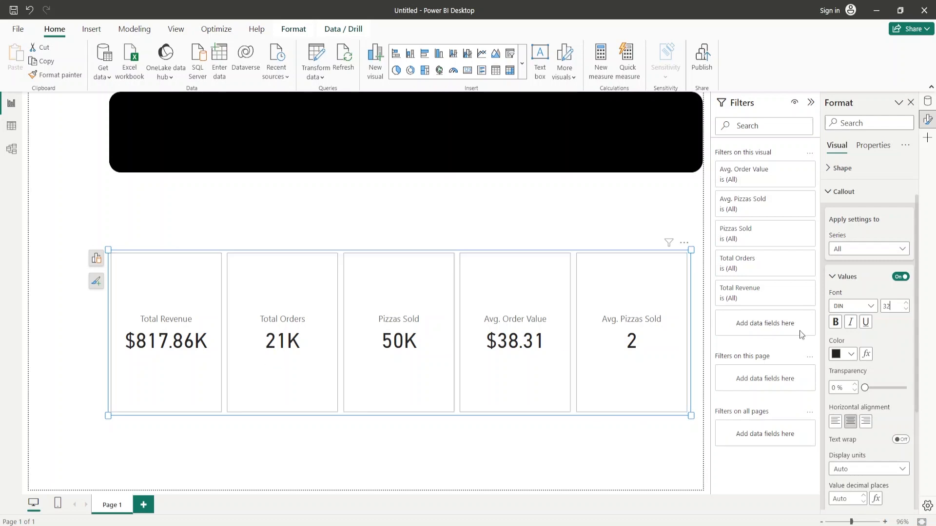
Step: Set the display units of the Total Orders callout value to None
{"action": "left_click", "coordinate": [857, 249]}
{"action": "left_click", "coordinate": [844, 288]}
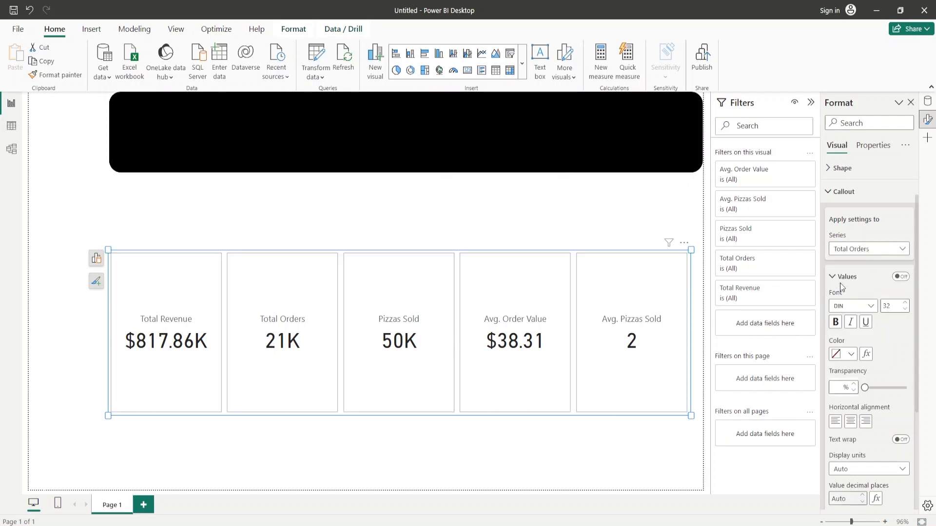
{"action": "left_click", "coordinate": [856, 471]}
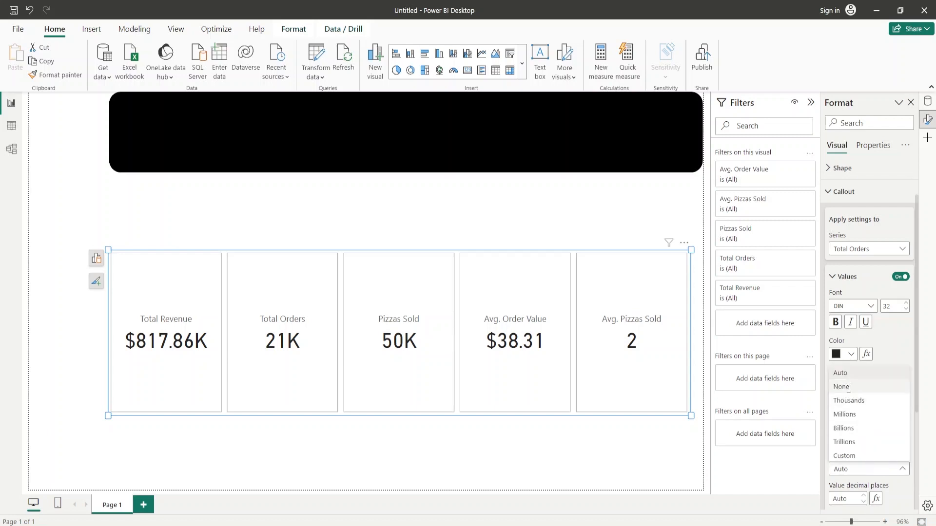
{"action": "left_click", "coordinate": [849, 389]}
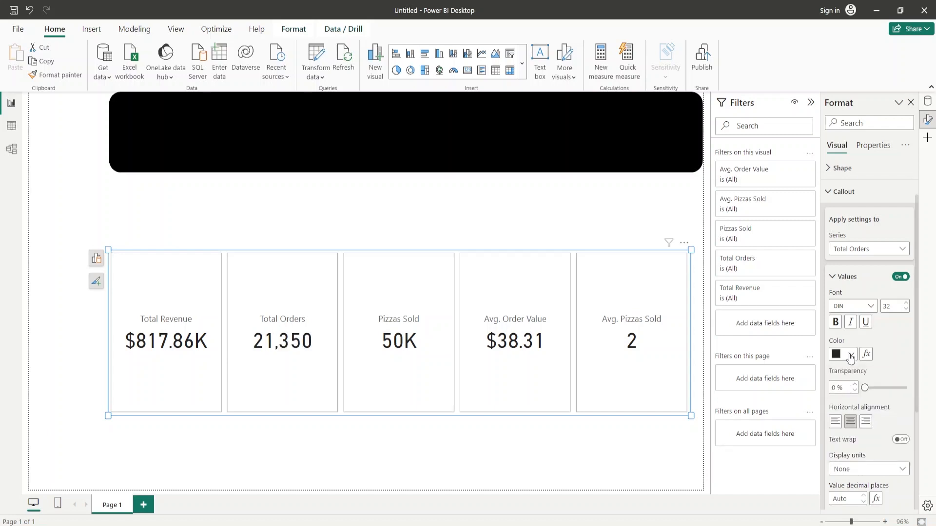
Step: Set the display units of the Pizzas Sold callout value to None, and shorten the card visual to a little over half its height
{"action": "left_click", "coordinate": [863, 250]}
{"action": "left_click", "coordinate": [851, 303]}
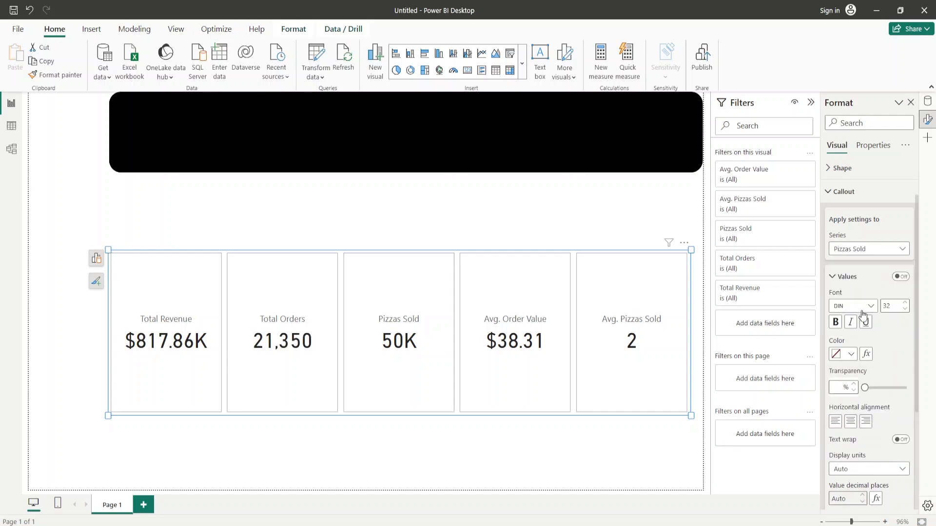
{"action": "left_click", "coordinate": [852, 468]}
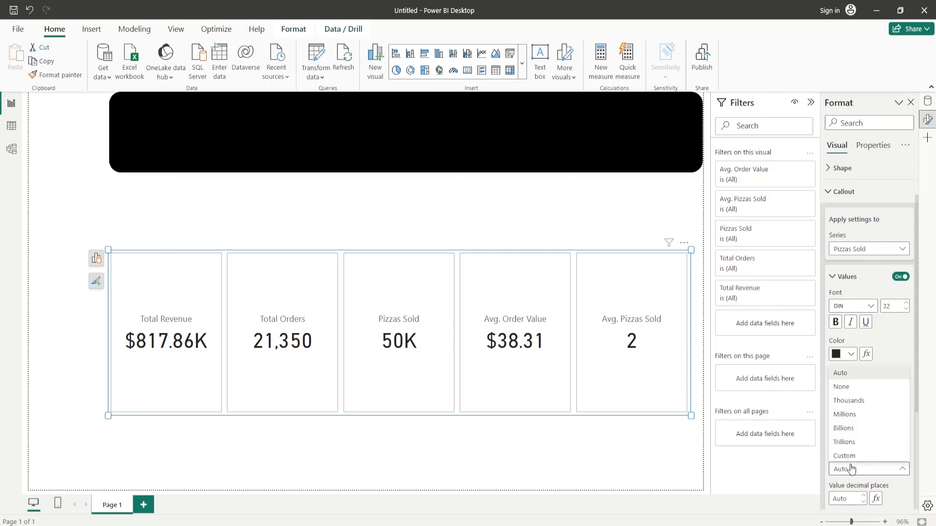
{"action": "left_click", "coordinate": [847, 388]}
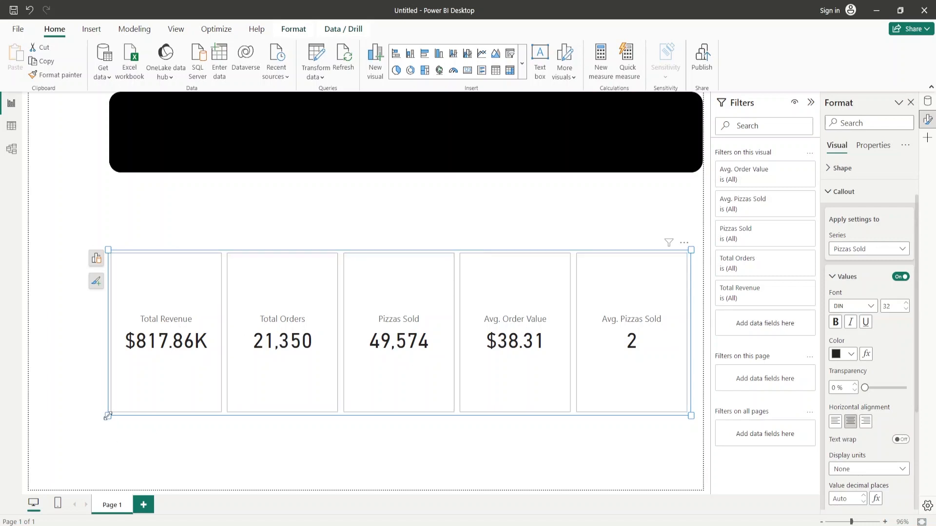
{"action": "left_click_drag", "start_coordinate": [107, 415], "coordinate": [102, 345]}
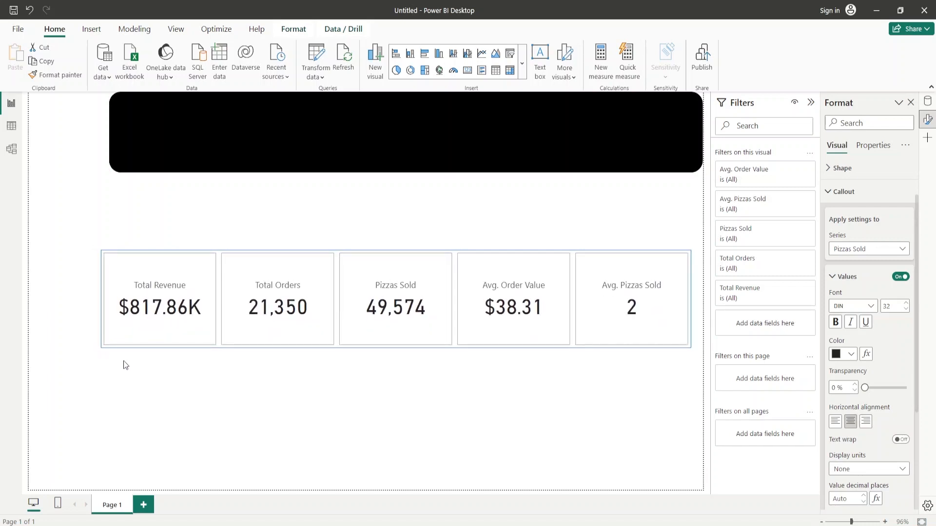
Step: Color the Pizzas Sold callout value gold (#D9B300)
{"action": "left_click", "coordinate": [840, 277]}
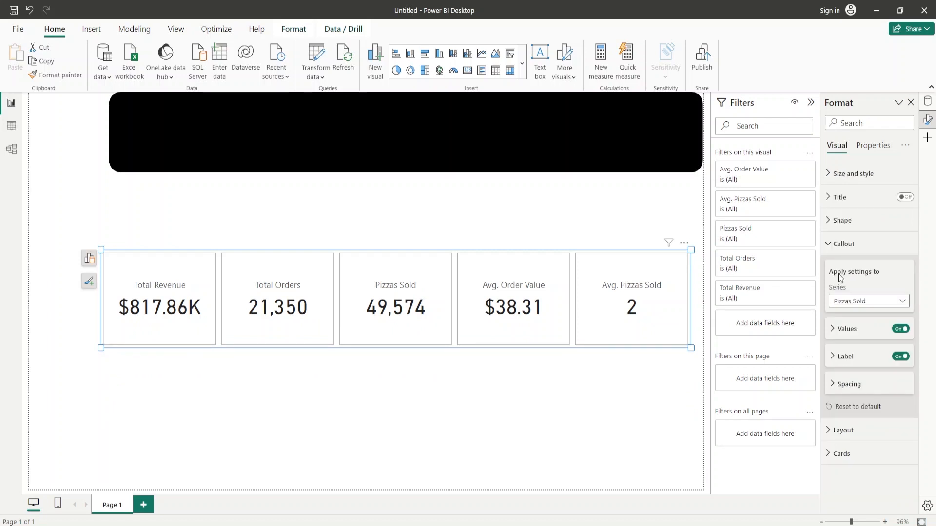
{"action": "left_click", "coordinate": [834, 335]}
{"action": "left_click", "coordinate": [834, 335]}
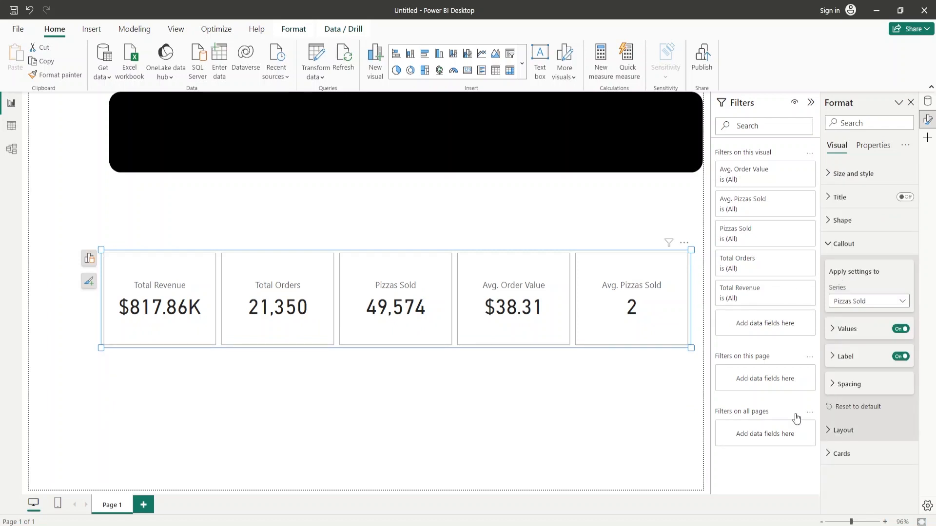
{"action": "left_click", "coordinate": [834, 329]}
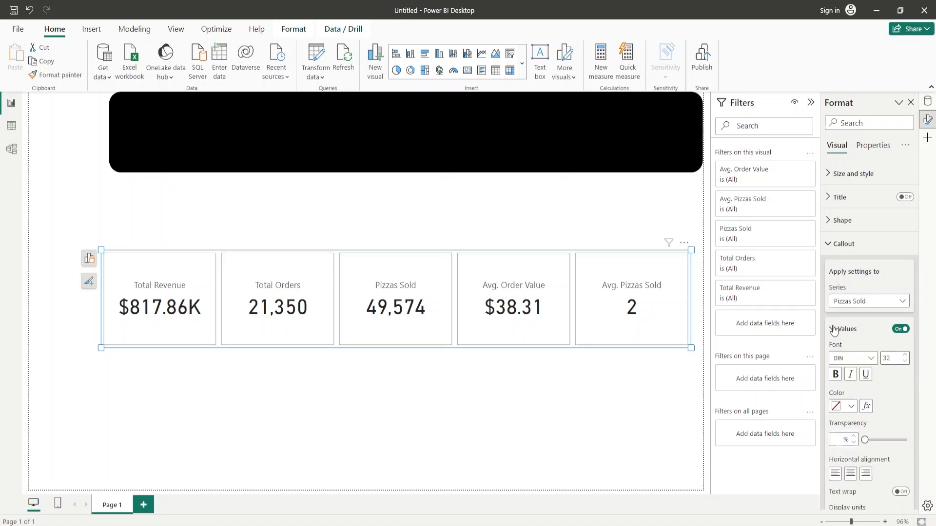
{"action": "left_click", "coordinate": [847, 408]}
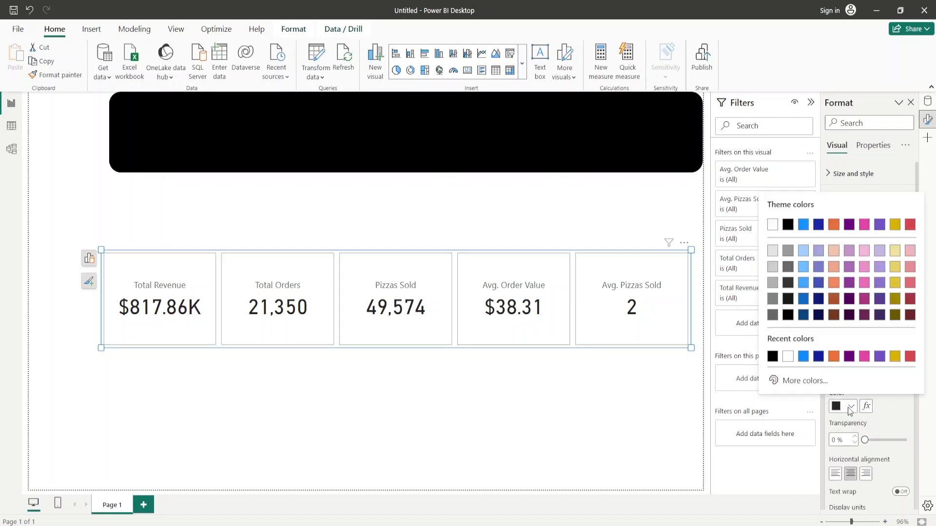
{"action": "left_click", "coordinate": [895, 357]}
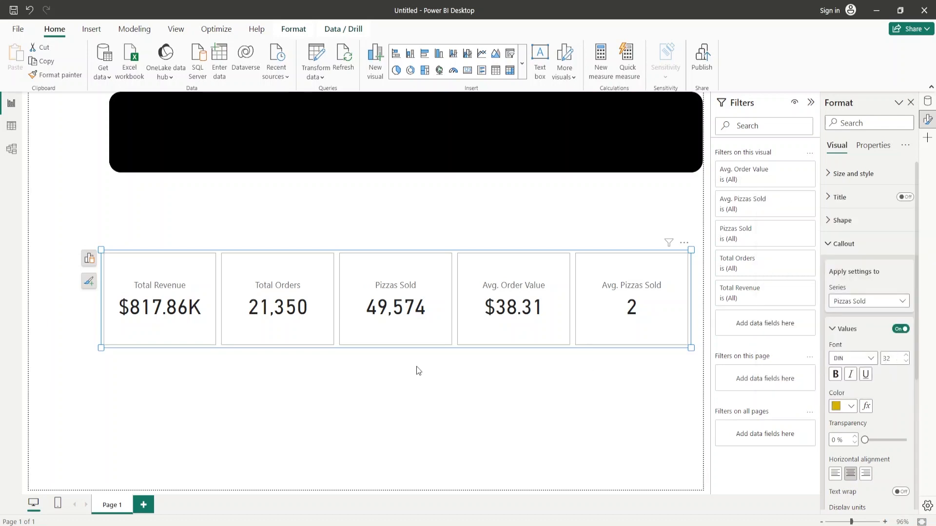
Step: Apply the recently used gold color to the callout values of all series
{"action": "left_click", "coordinate": [867, 302]}
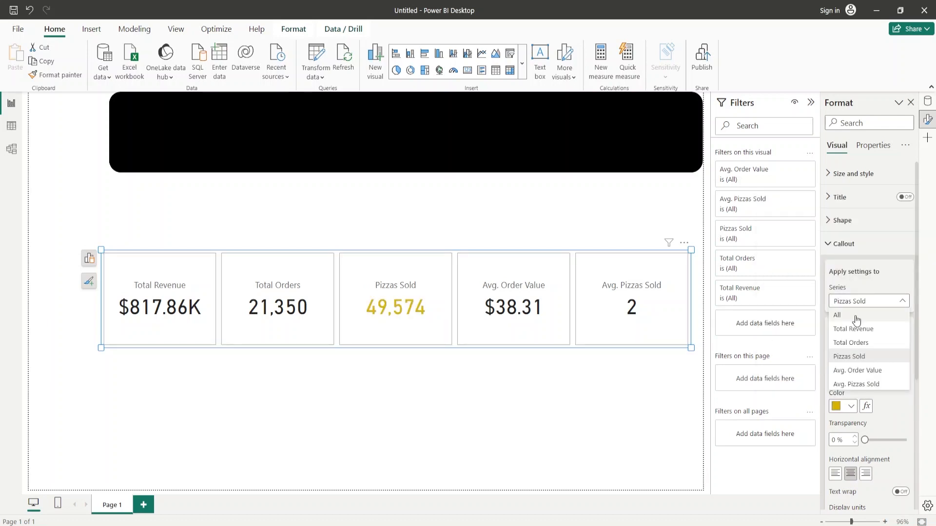
{"action": "left_click", "coordinate": [856, 320]}
{"action": "left_click", "coordinate": [851, 407]}
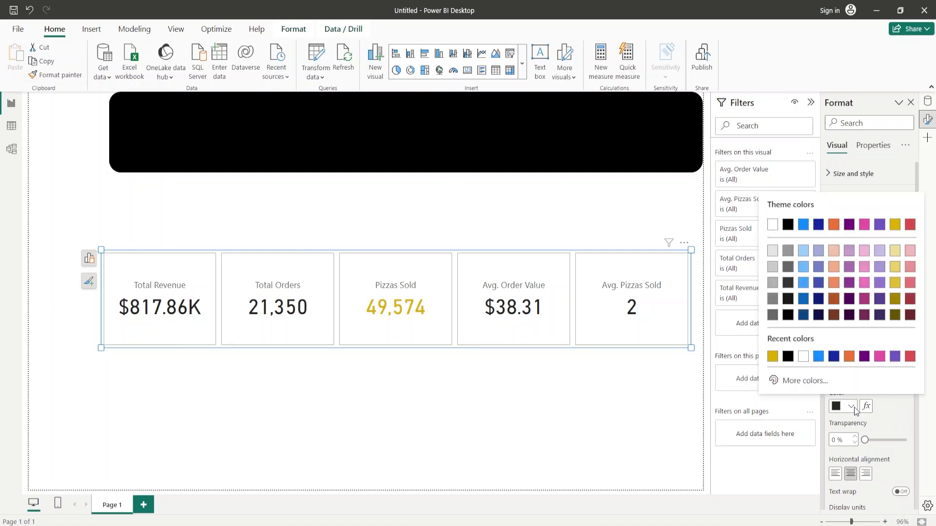
{"action": "left_click", "coordinate": [772, 358]}
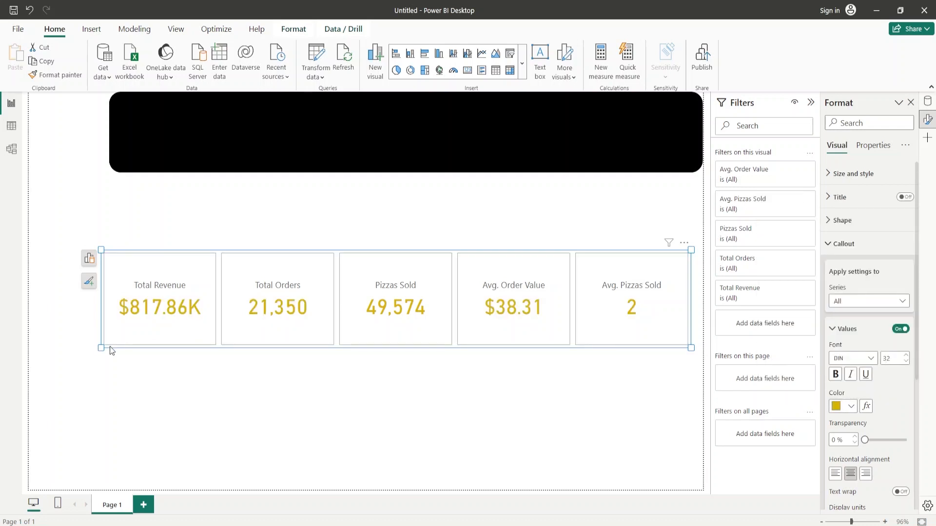
Step: Shrink the card visual to fit over the black banner and turn off the border of all its cards
{"action": "mouse_move", "coordinate": [101, 347]}
{"action": "left_mouse_down"}
{"action": "mouse_move", "coordinate": [109, 334]}
{"action": "mouse_move", "coordinate": [100, 329]}
{"action": "left_mouse_up"}
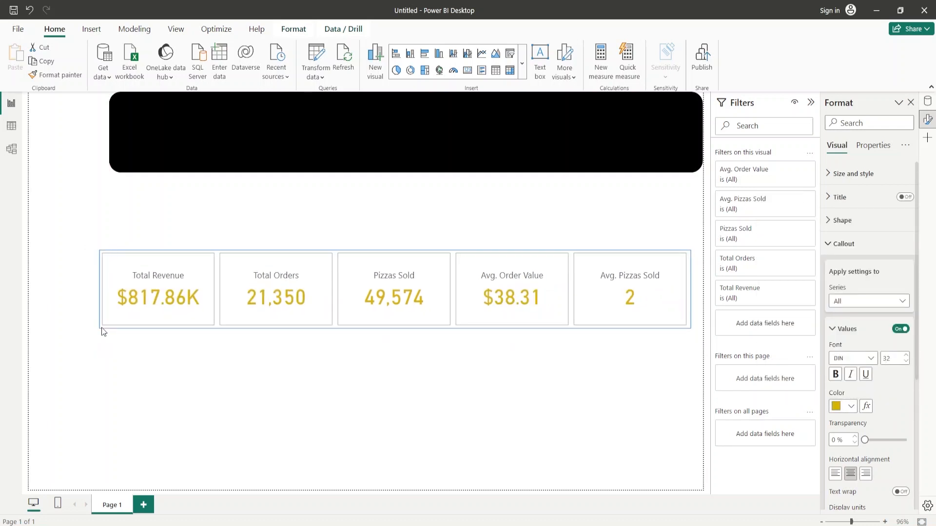
{"action": "left_click_drag", "start_coordinate": [242, 271], "coordinate": [255, 115]}
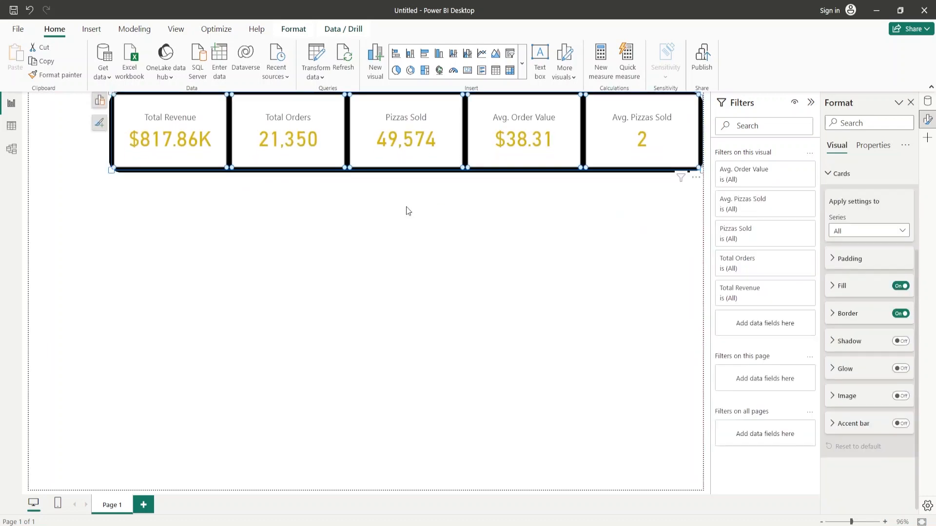
{"action": "left_click", "coordinate": [867, 316]}
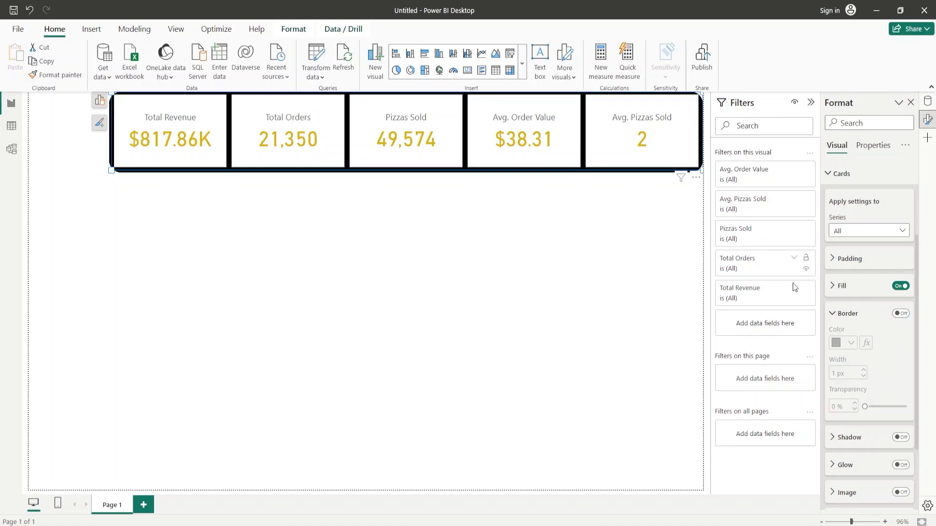
Step: Set the report page's canvas background color to black
{"action": "left_click", "coordinate": [469, 330]}
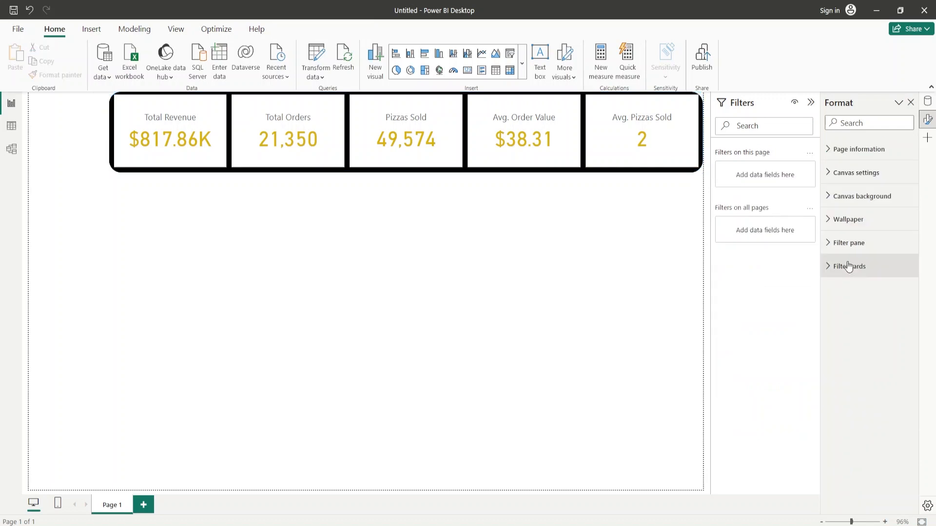
{"action": "left_click", "coordinate": [829, 198]}
{"action": "left_click", "coordinate": [850, 235]}
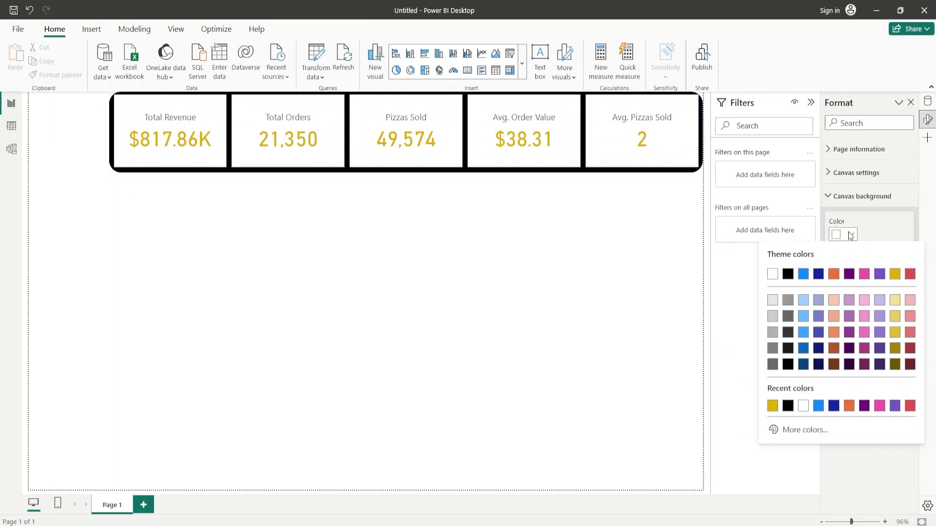
{"action": "left_click", "coordinate": [785, 273]}
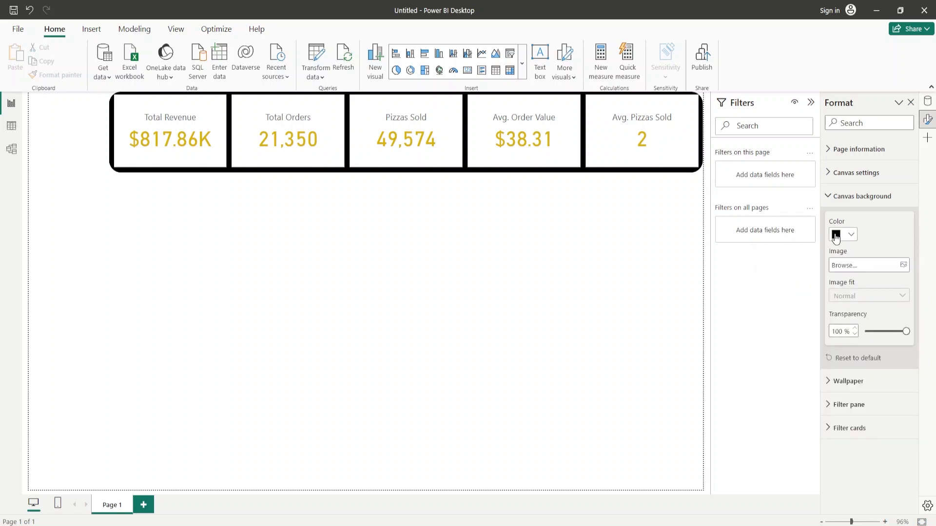
{"action": "left_click", "coordinate": [834, 197]}
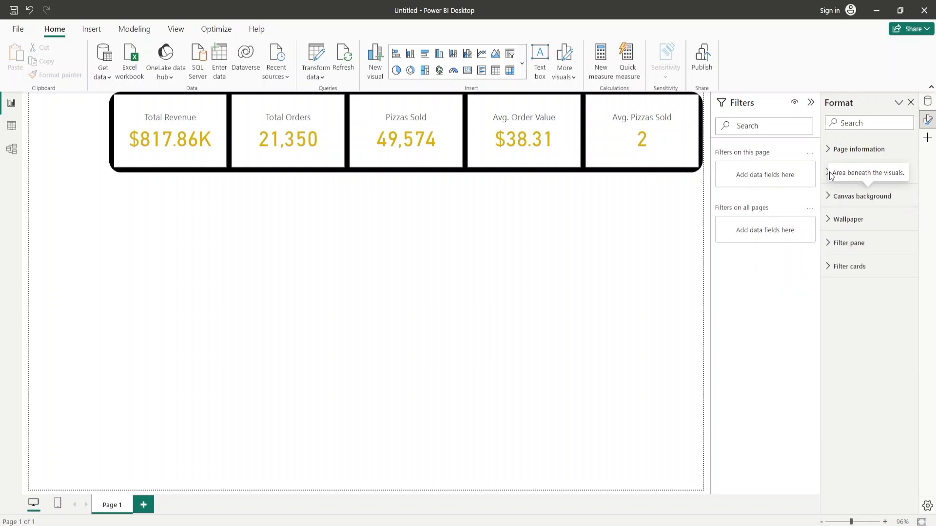
Step: Turn off the fill of all cards in the multi-measure card visual
{"action": "left_click", "coordinate": [602, 139]}
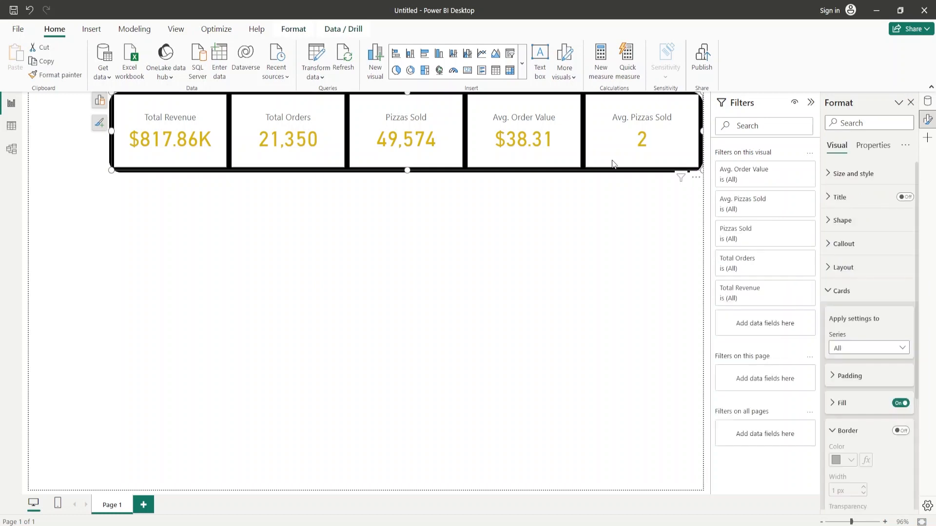
{"action": "left_click", "coordinate": [867, 405]}
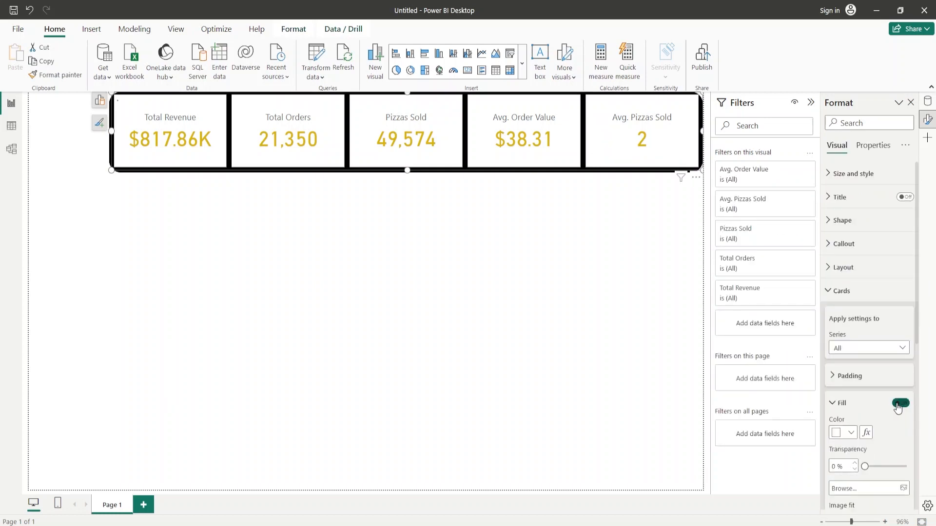
{"action": "left_click", "coordinate": [897, 403]}
{"action": "left_click", "coordinate": [834, 402]}
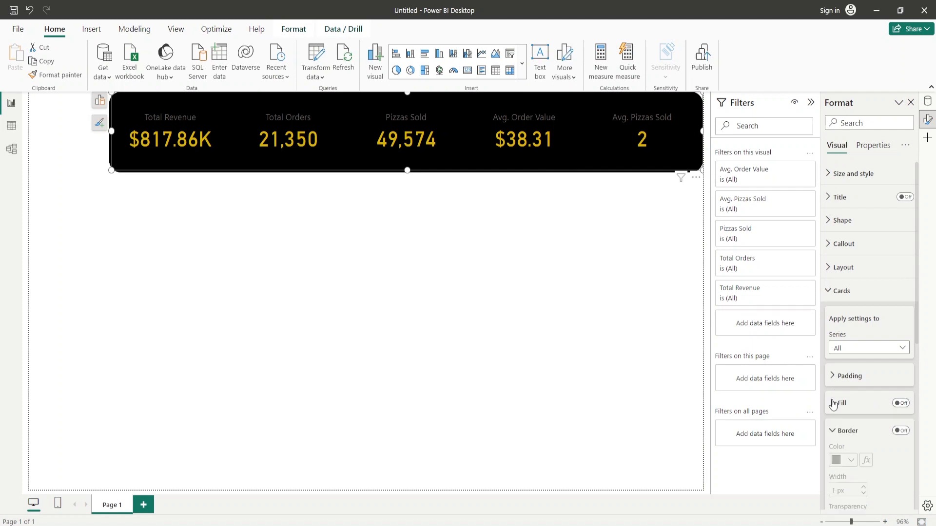
{"action": "scroll", "coordinate": [847, 412], "scroll_direction": "down", "scroll_amount": 4}
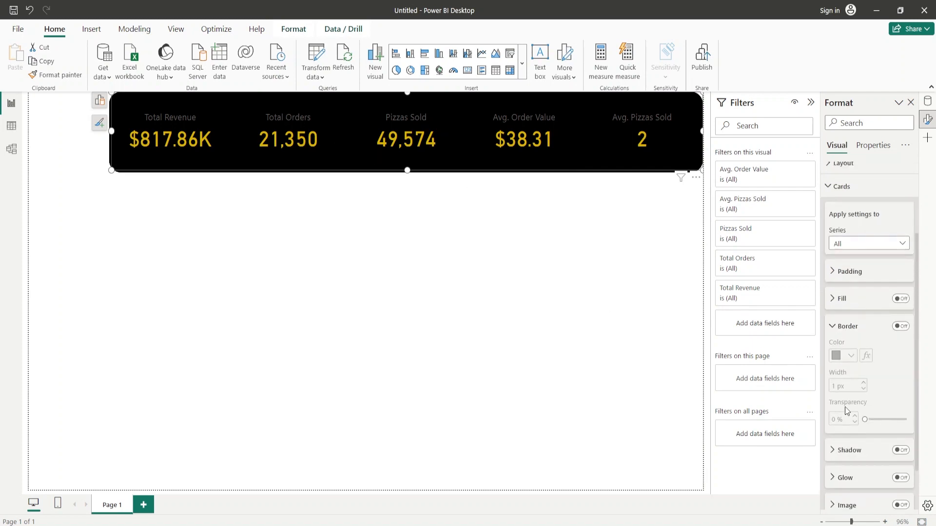
{"action": "scroll", "coordinate": [826, 324], "scroll_direction": "up", "scroll_amount": 4}
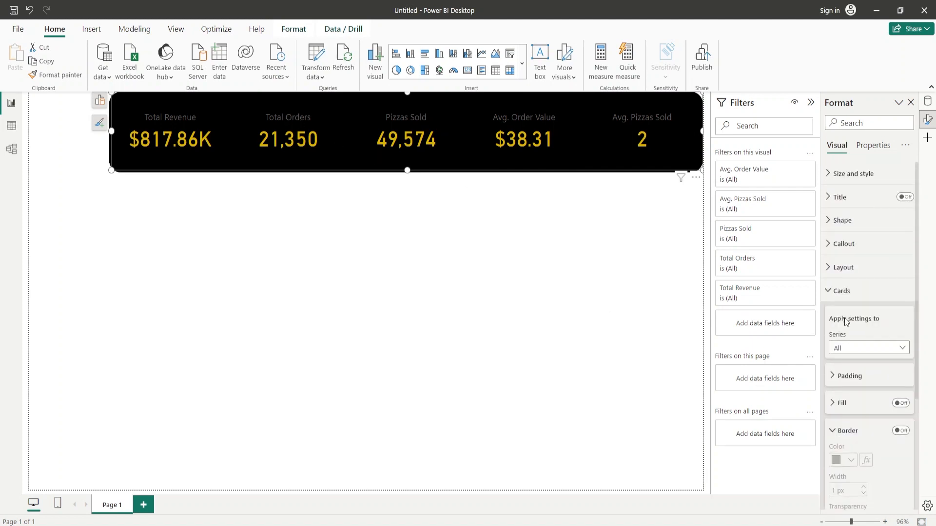
Step: Set the callout label color to white (#FFFFFF) for all series of the card visual
{"action": "left_click", "coordinate": [828, 292]}
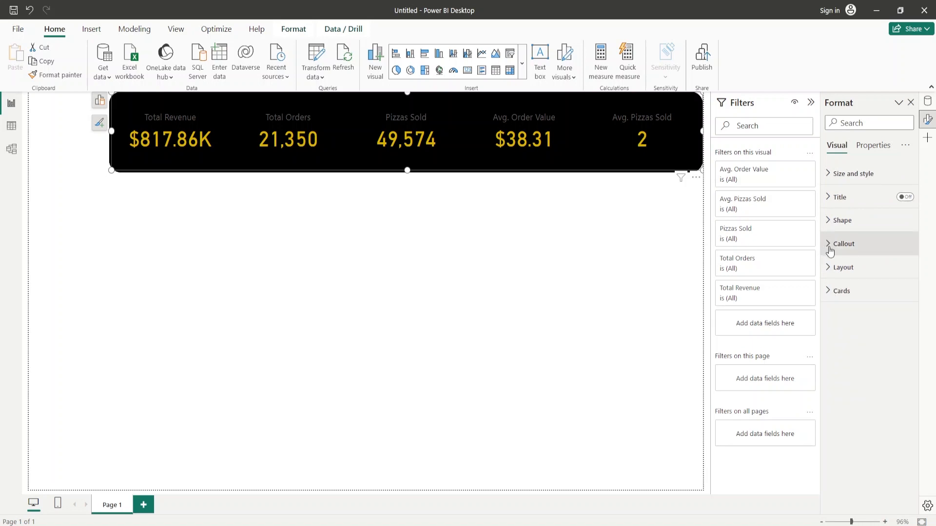
{"action": "left_click", "coordinate": [828, 198]}
{"action": "left_click", "coordinate": [827, 197]}
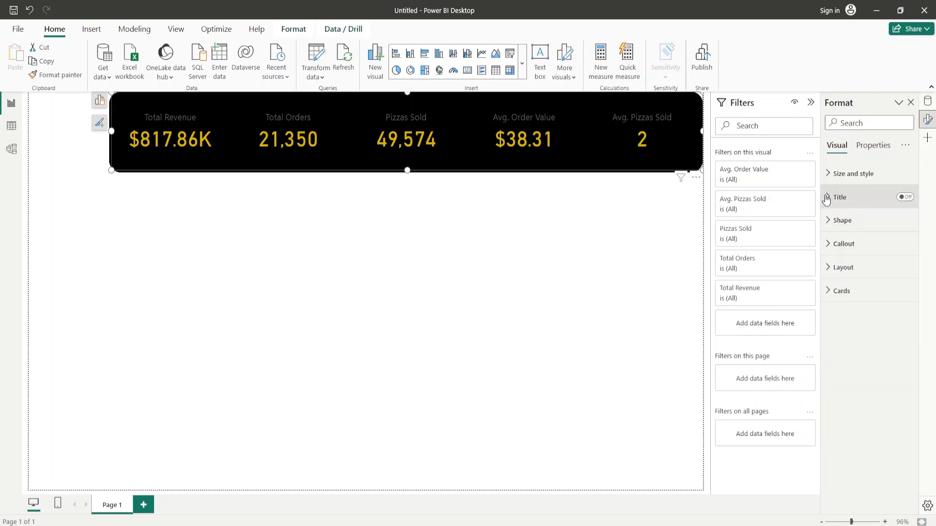
{"action": "left_click", "coordinate": [829, 245]}
{"action": "scroll", "coordinate": [870, 344], "scroll_direction": "down", "scroll_amount": 4}
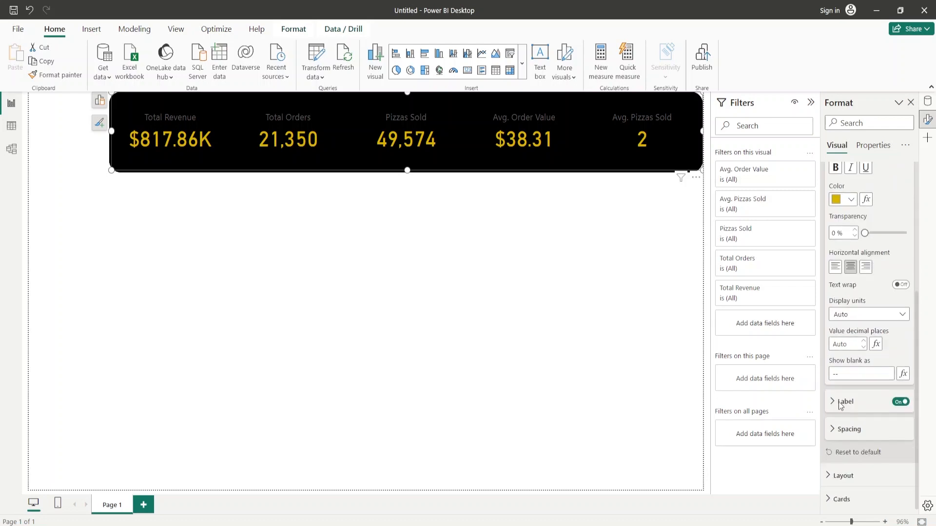
{"action": "left_click", "coordinate": [837, 403]}
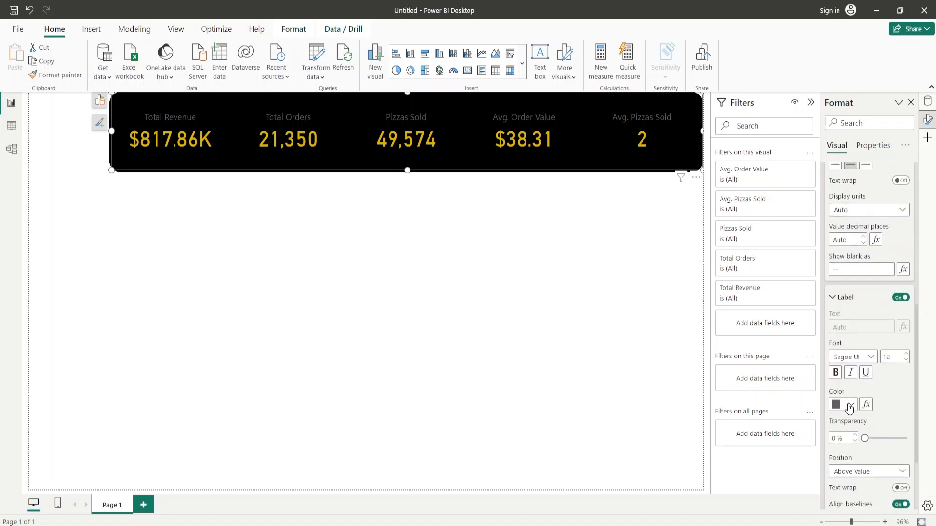
{"action": "left_click", "coordinate": [851, 405]}
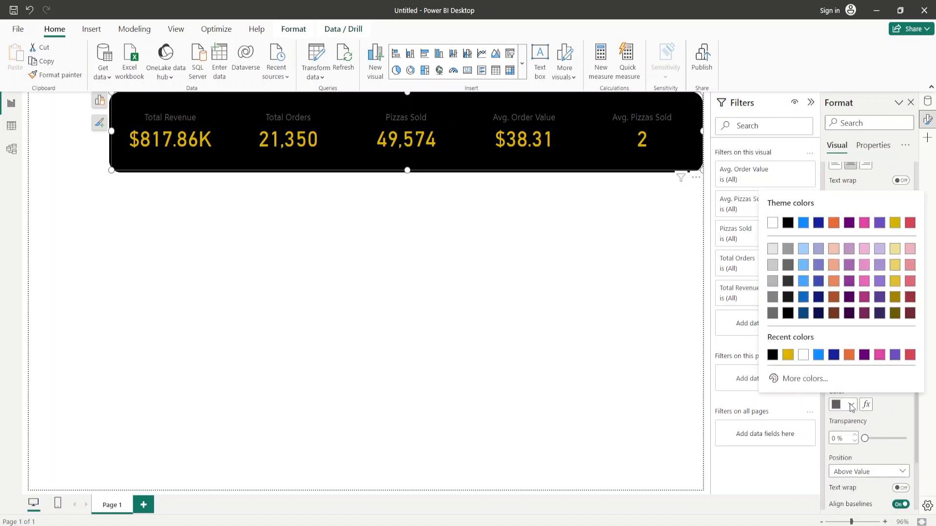
{"action": "left_click", "coordinate": [802, 355]}
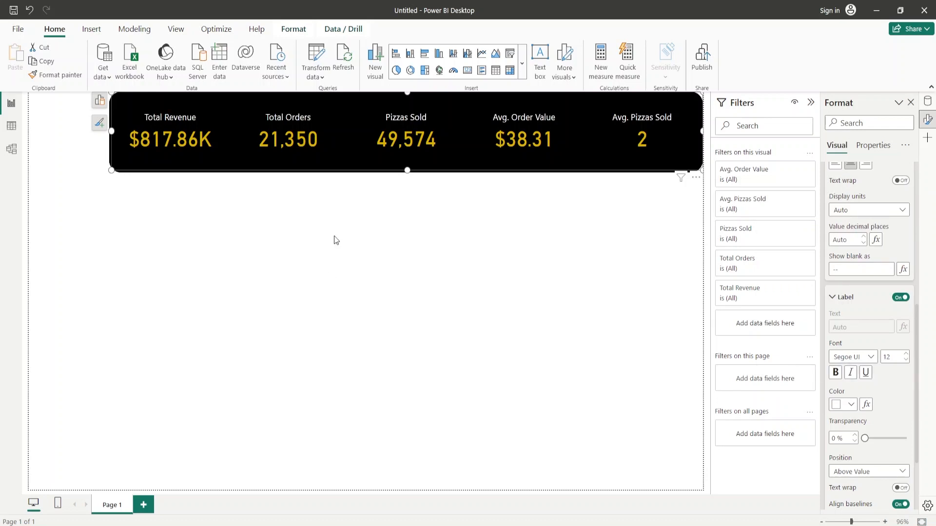
{"action": "left_click", "coordinate": [320, 241]}
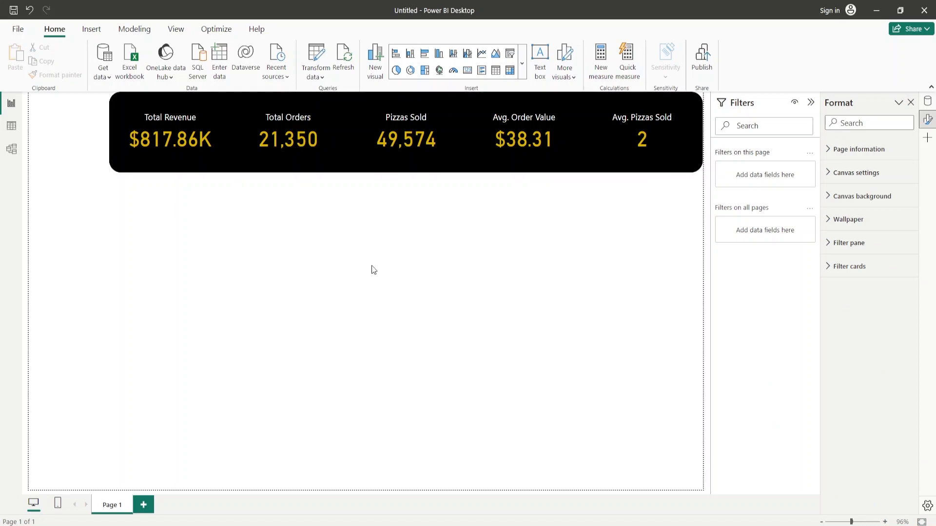
Step: Insert the pizza logo image "download (1)" from the Desktop and fit it at a small size beside the black banner
{"action": "left_click", "coordinate": [90, 30]}
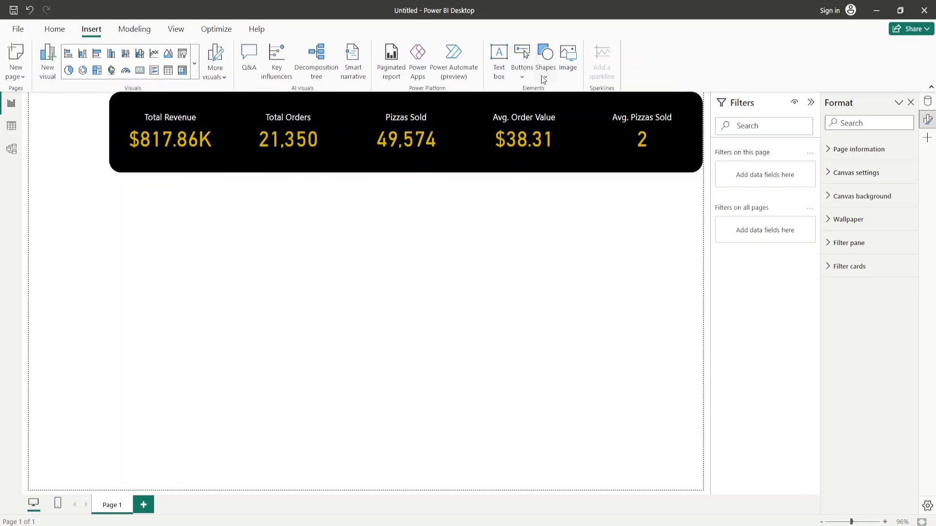
{"action": "left_click", "coordinate": [563, 70]}
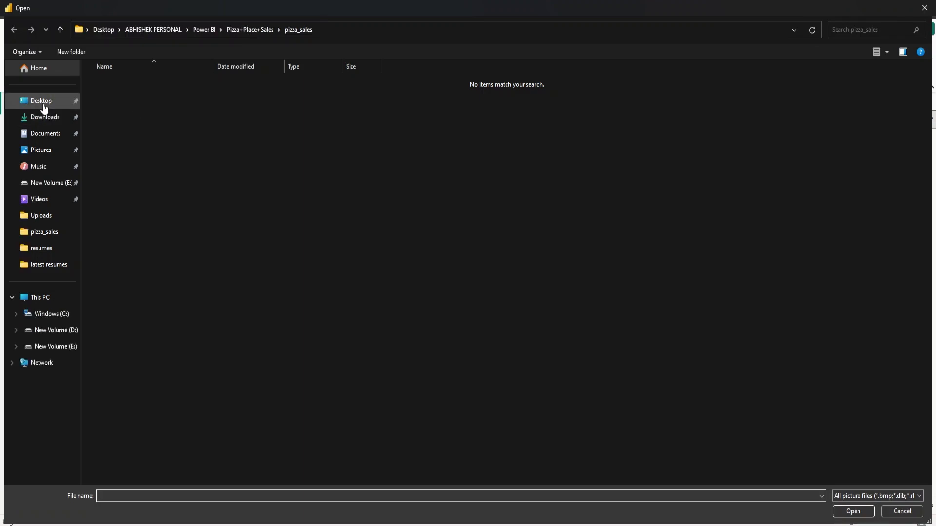
{"action": "left_click", "coordinate": [44, 104]}
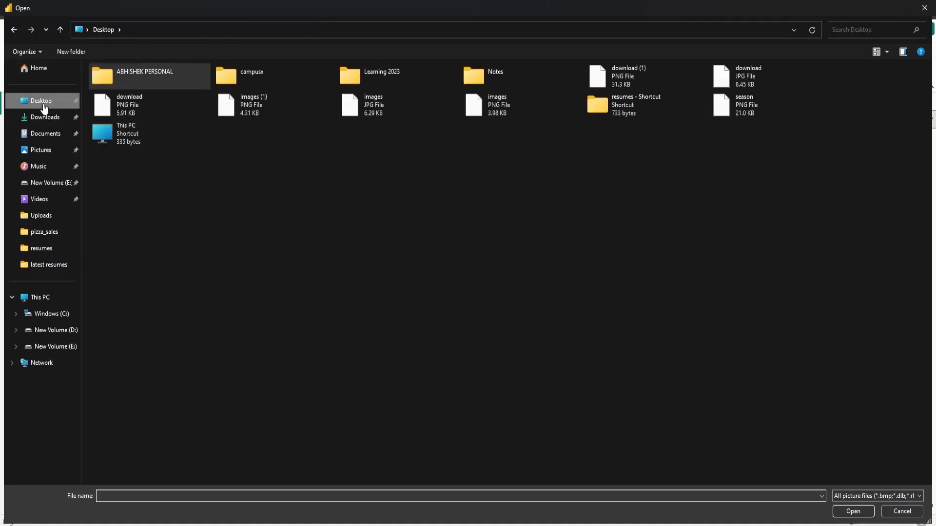
{"action": "left_click", "coordinate": [608, 75]}
{"action": "left_click", "coordinate": [842, 511]}
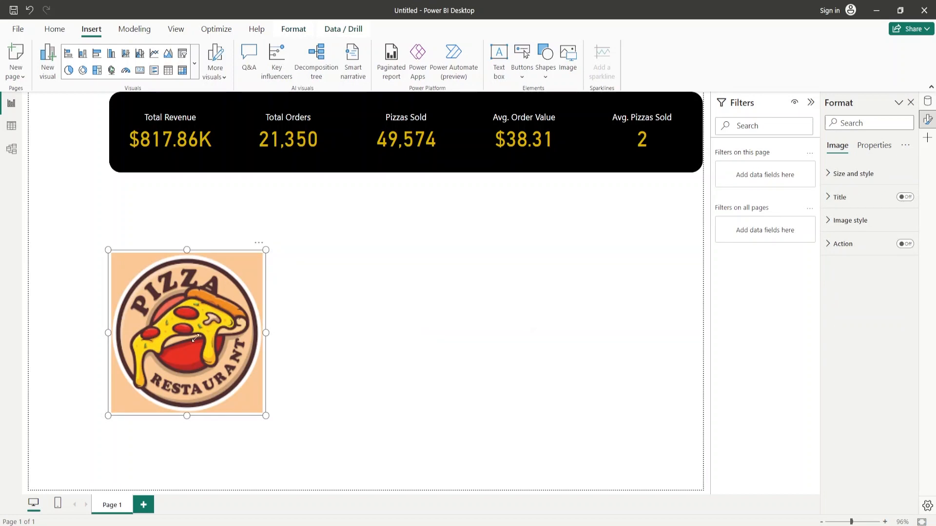
{"action": "left_click_drag", "start_coordinate": [195, 338], "coordinate": [72, 95]}
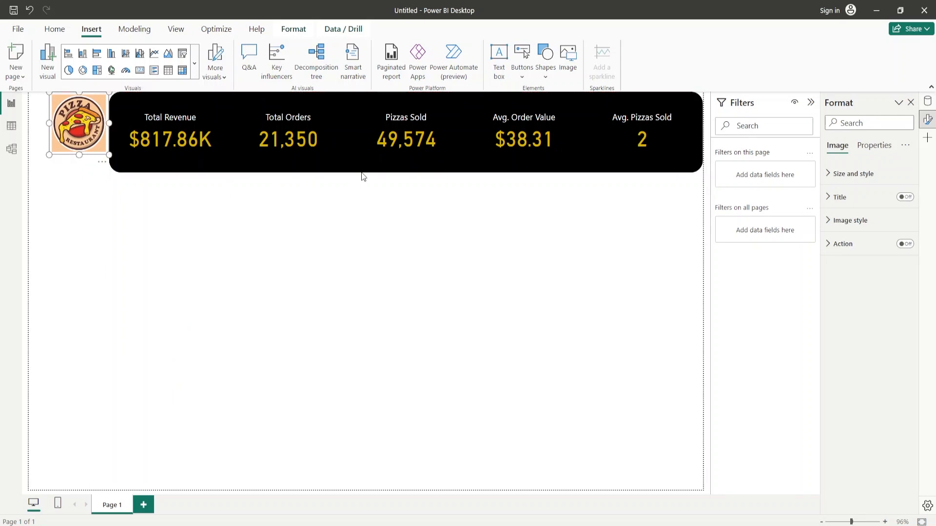
Step: Shorten the card visual and the black banner behind it to line up with the bottom of the logo
{"action": "left_click", "coordinate": [380, 169]}
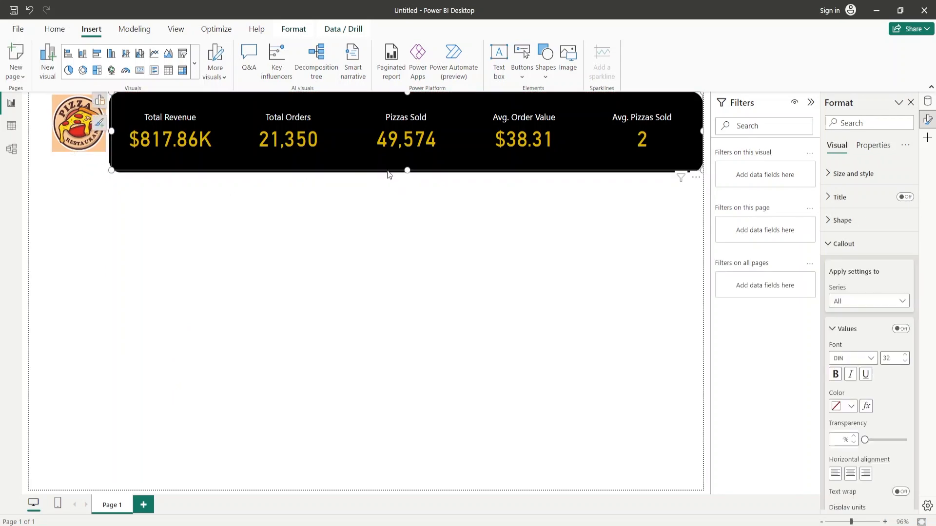
{"action": "left_click_drag", "start_coordinate": [407, 160], "coordinate": [410, 154]}
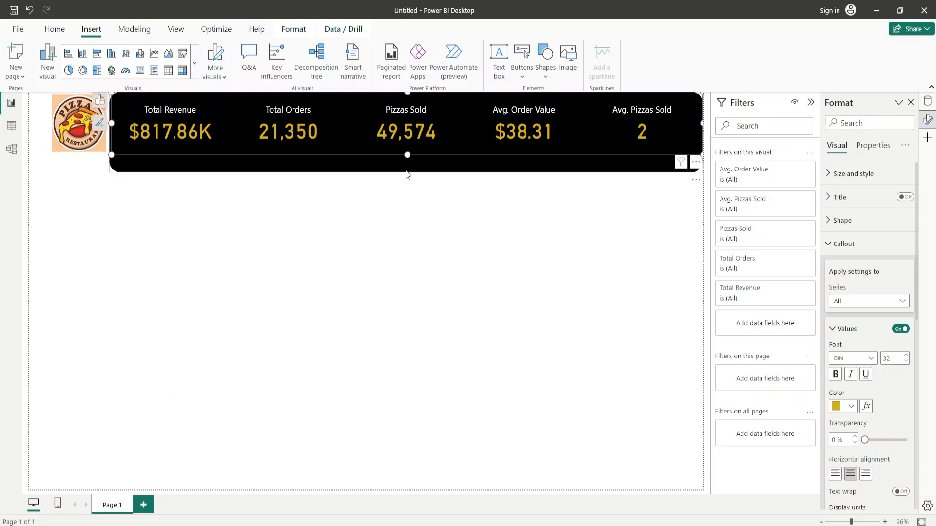
{"action": "left_click", "coordinate": [406, 171]}
{"action": "left_click_drag", "start_coordinate": [407, 171], "coordinate": [408, 155]}
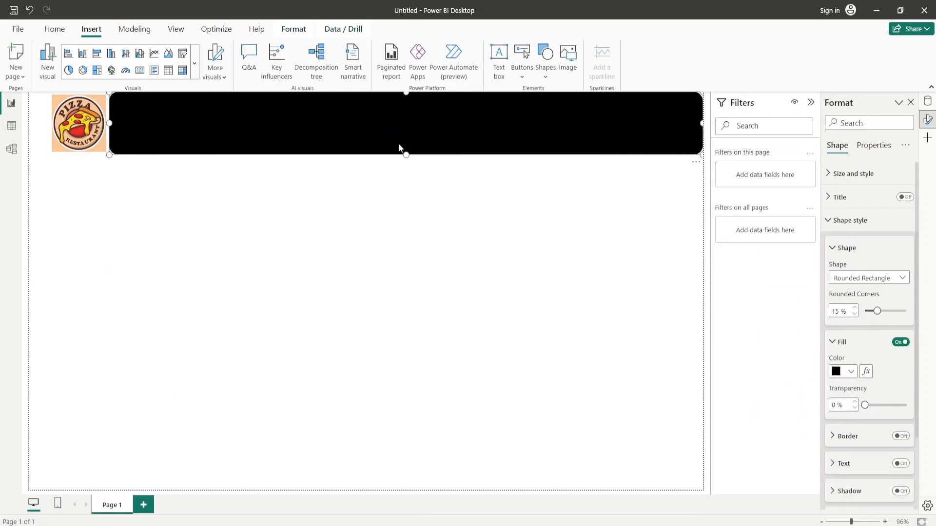
Step: Extend the black banner slightly downward and send it backward behind the card visual
{"action": "left_click", "coordinate": [344, 28]}
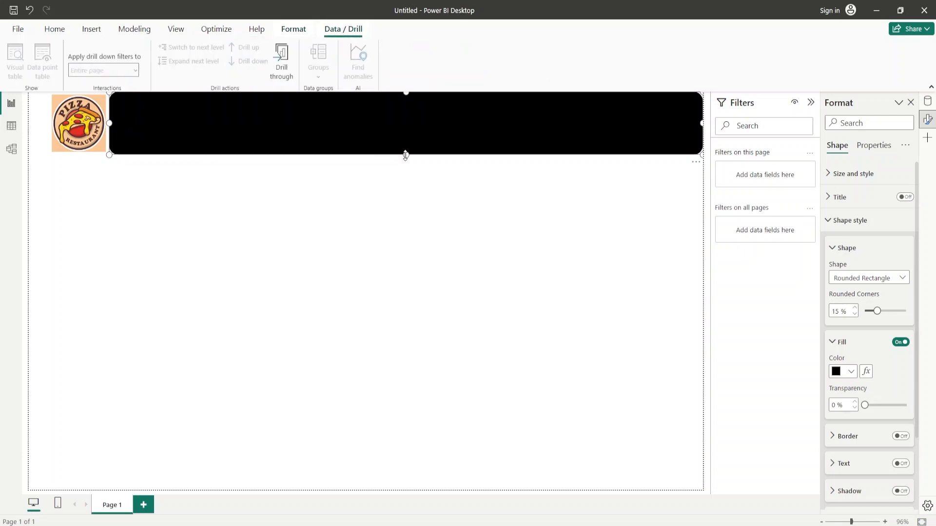
{"action": "left_click_drag", "start_coordinate": [406, 155], "coordinate": [406, 163]}
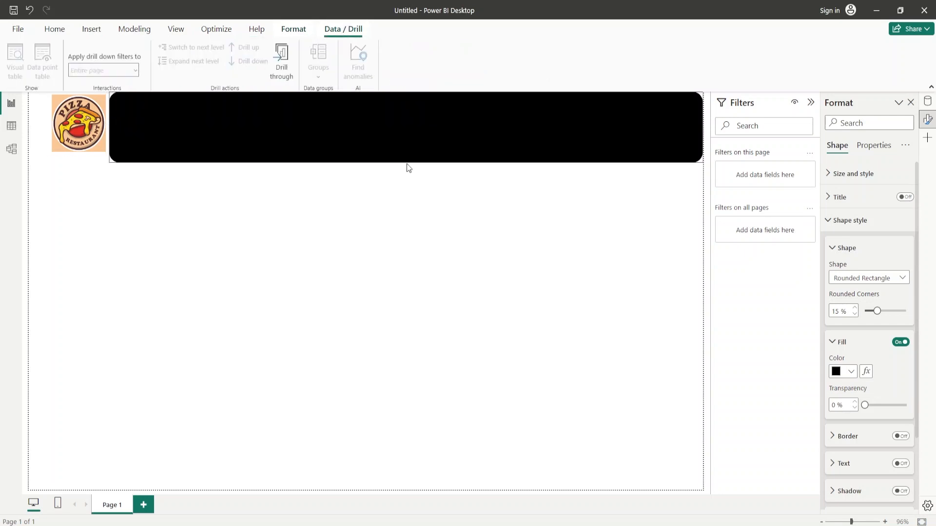
{"action": "left_click", "coordinate": [307, 27]}
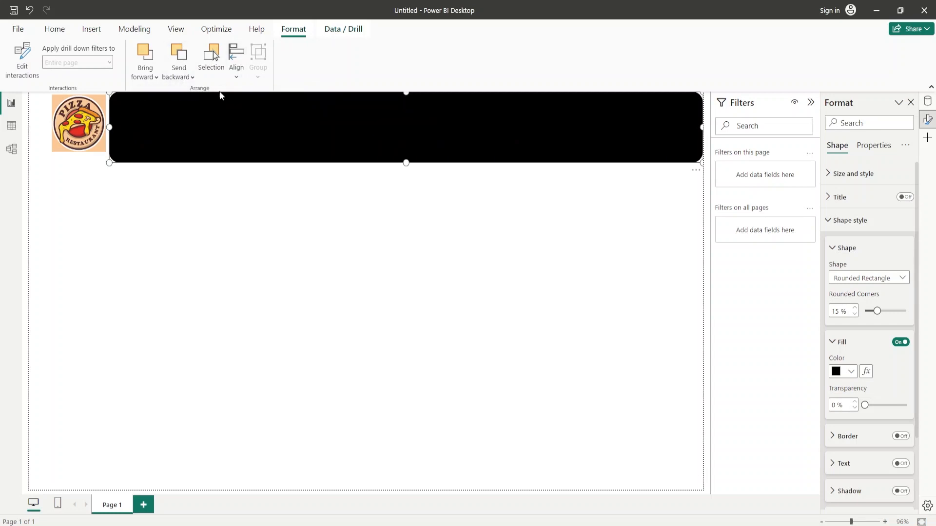
{"action": "left_click", "coordinate": [171, 80]}
{"action": "left_click", "coordinate": [188, 96]}
{"action": "left_click", "coordinate": [399, 174]}
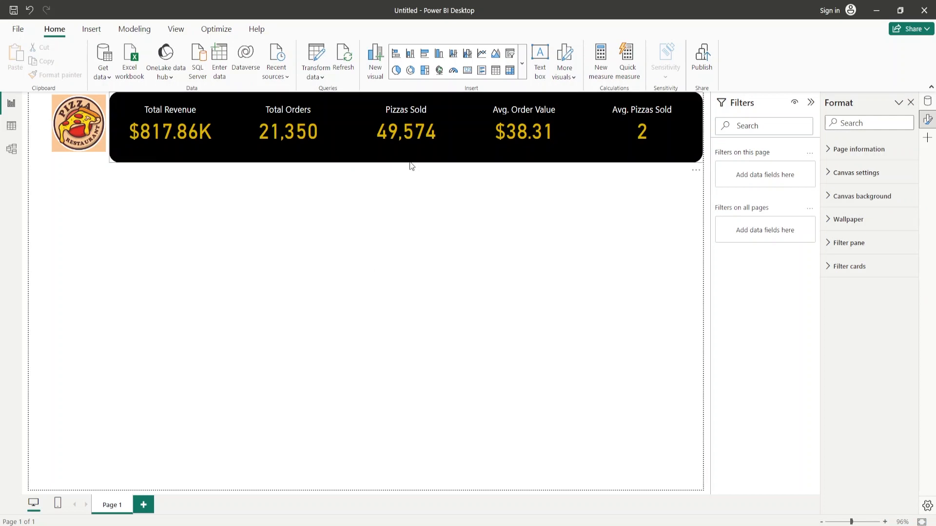
Step: Reduce the black banner's height to align its lower edge with the logo and card visual
{"action": "left_click", "coordinate": [427, 161]}
{"action": "left_click_drag", "start_coordinate": [407, 163], "coordinate": [411, 160]}
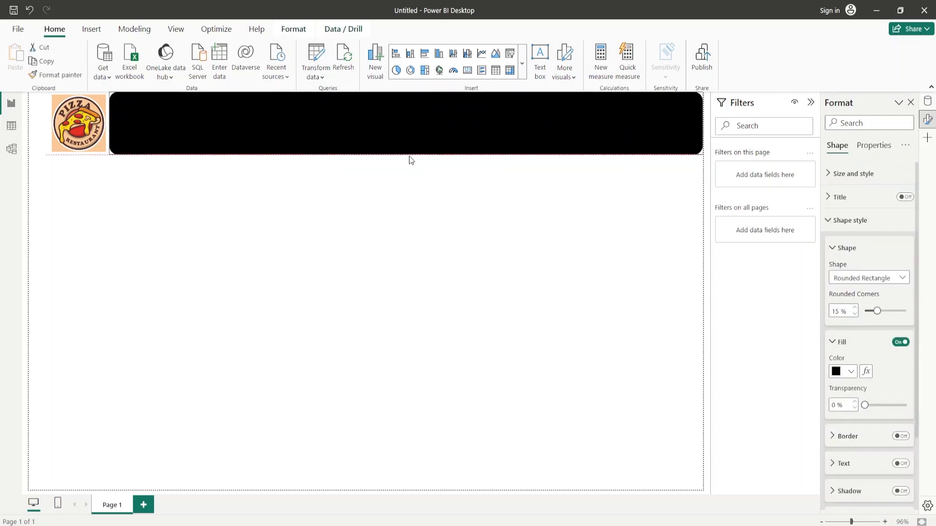
{"action": "left_click", "coordinate": [406, 185]}
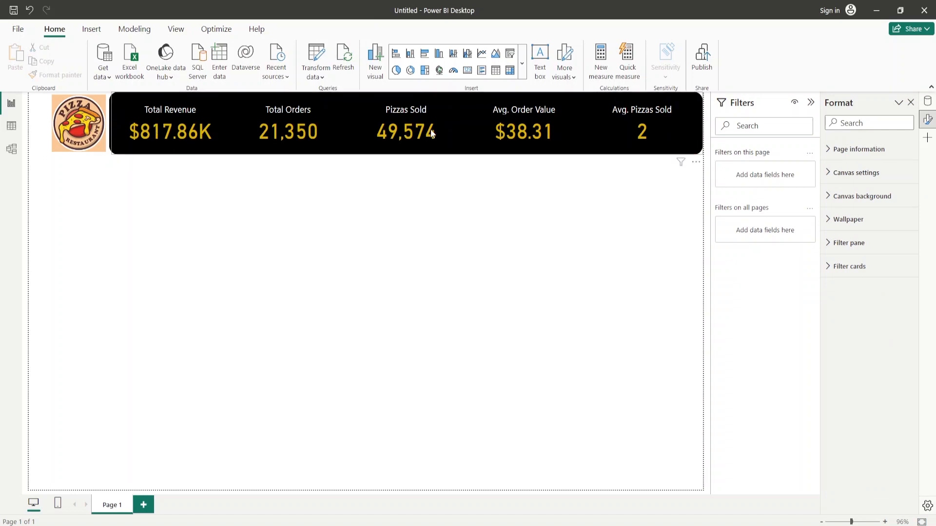
Step: Rename the report page as "Exe. Dashboard"
{"action": "double_click", "coordinate": [112, 509]}
{"action": "type", "text": "ER"}
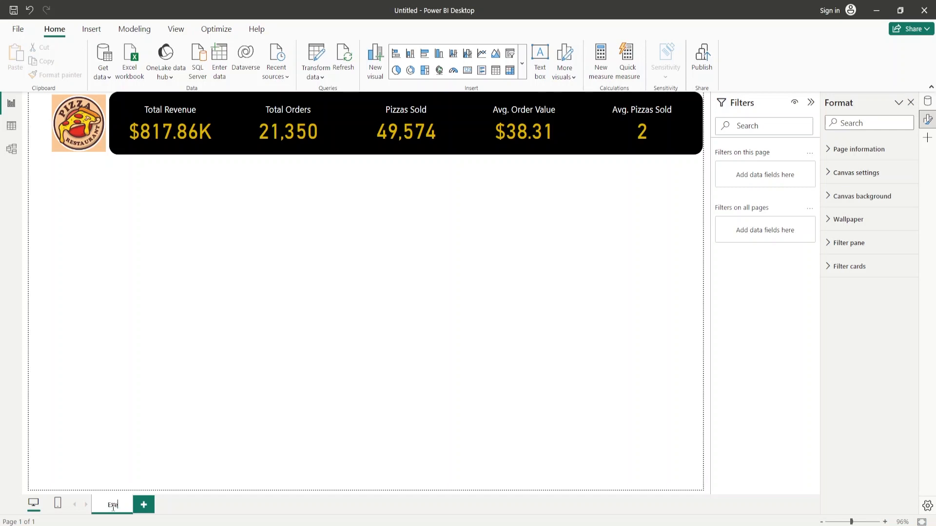
{"action": "type", "text": "ec Dashboard"}
{"action": "left_click", "coordinate": [241, 434]}
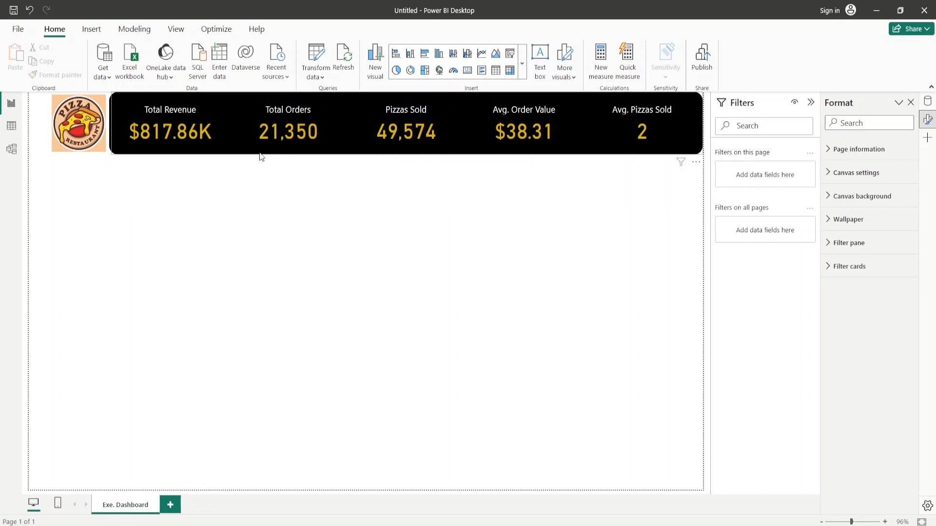
Step: Insert a stacked bar chart, move it just below the black banner under Total Revenue, and enlarge it
{"action": "left_click", "coordinate": [523, 67]}
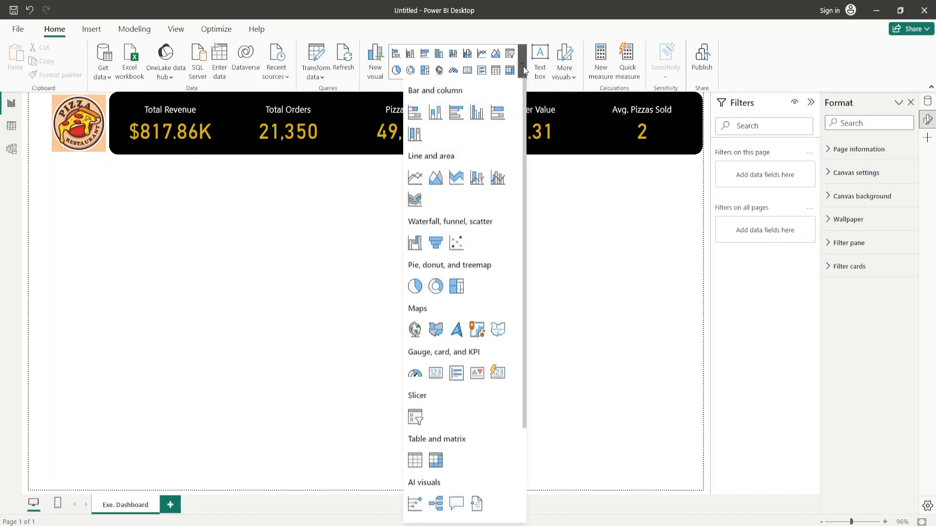
{"action": "left_click", "coordinate": [411, 117]}
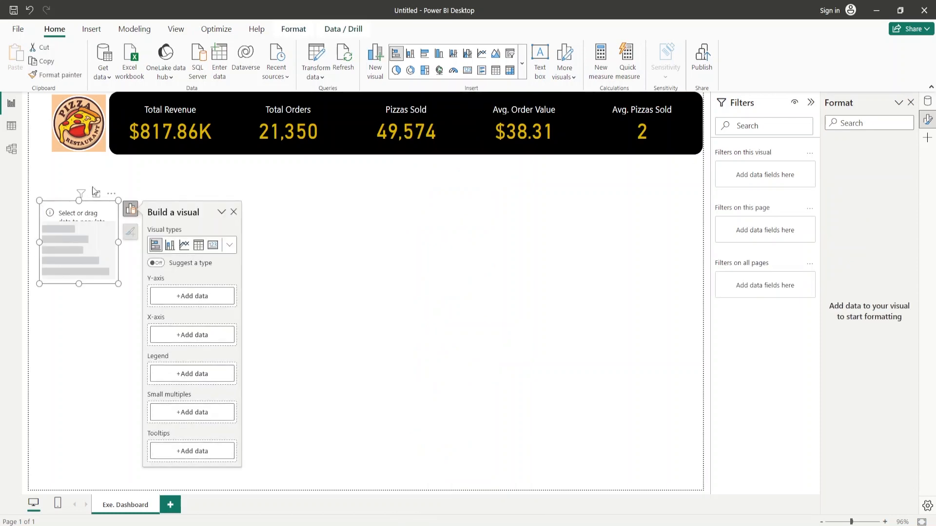
{"action": "left_click_drag", "start_coordinate": [104, 212], "coordinate": [179, 174]}
{"action": "left_click_drag", "start_coordinate": [190, 245], "coordinate": [323, 323]}
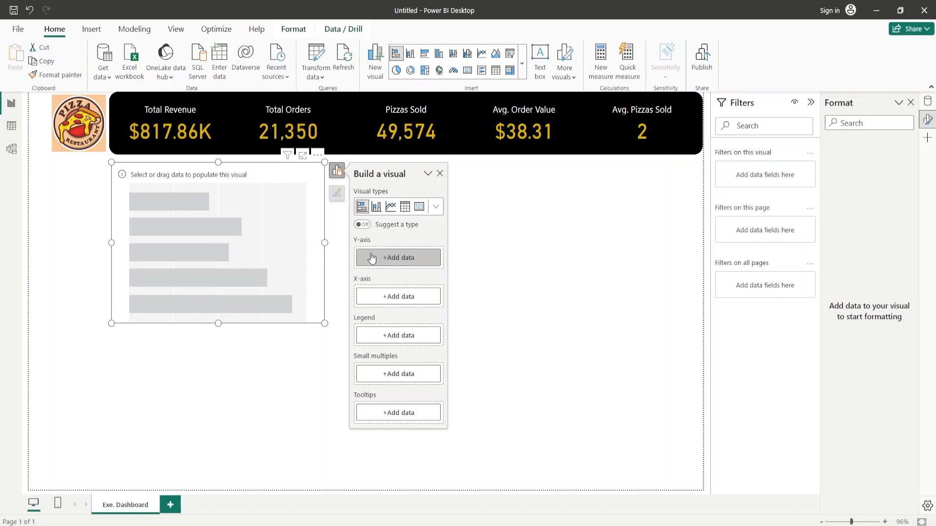
Step: Put the category field on the Y-axis of the stacked bar chart
{"action": "left_click", "coordinate": [410, 258]}
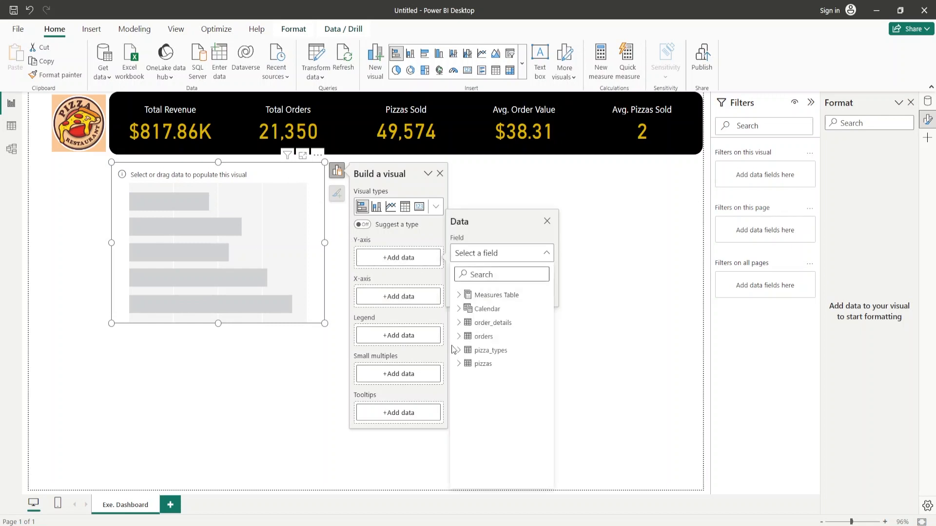
{"action": "type", "text": "ca"}
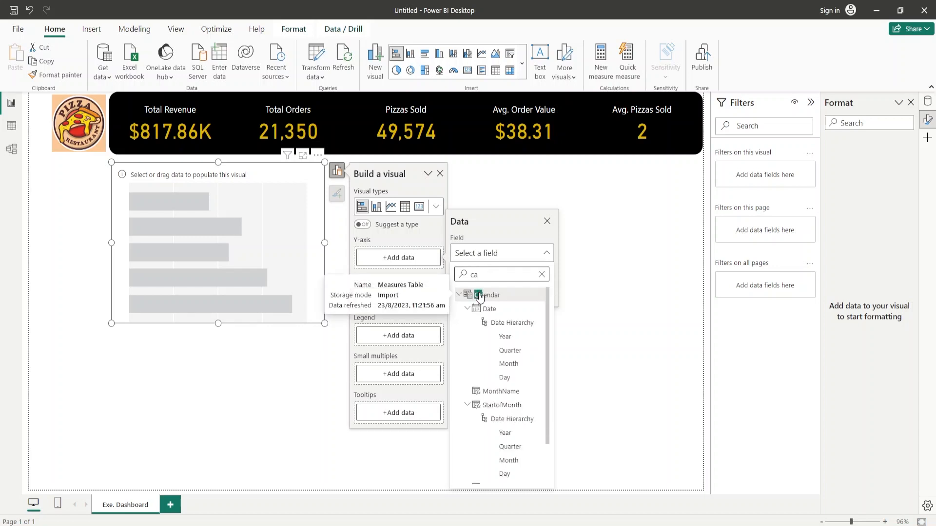
{"action": "left_click", "coordinate": [479, 295]}
{"action": "left_click", "coordinate": [489, 308]}
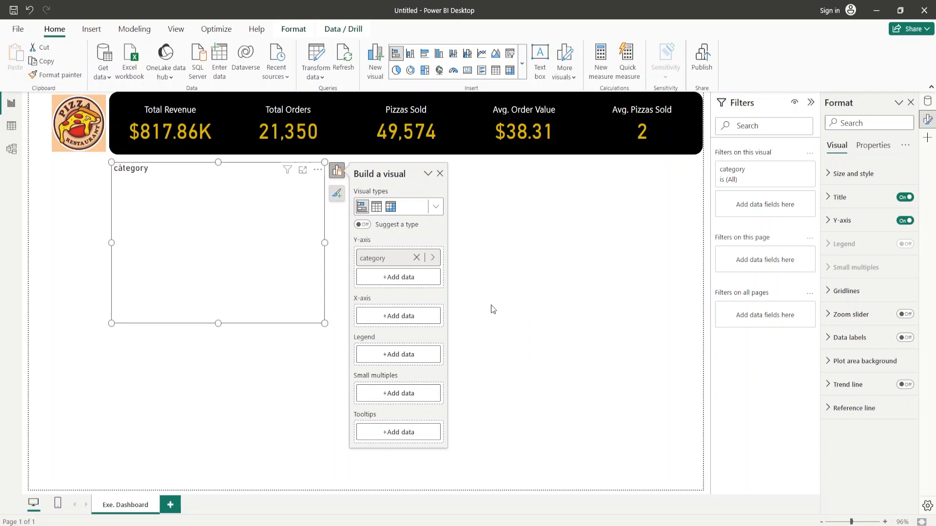
Step: Put the Total Revenue measure on the X-axis of the category bar chart
{"action": "left_click", "coordinate": [384, 318]}
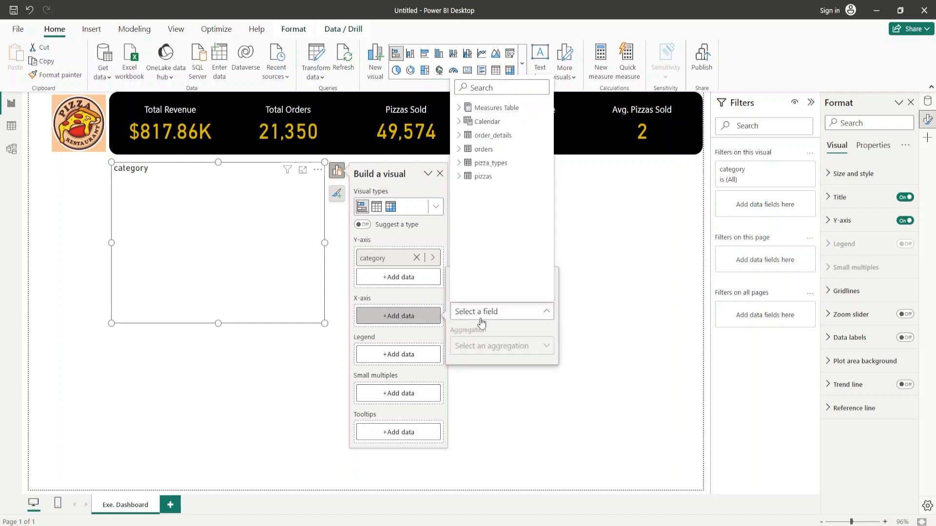
{"action": "left_click", "coordinate": [480, 86]}
{"action": "type", "text": "total"}
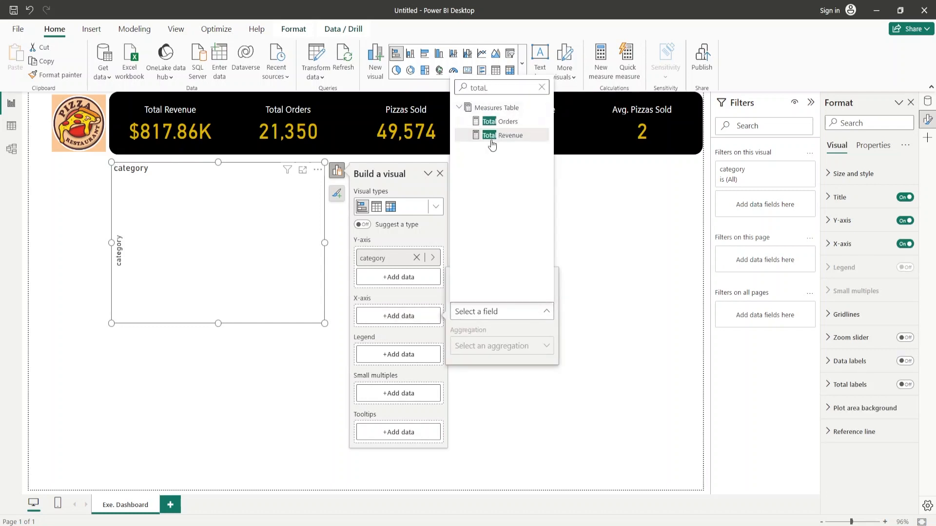
{"action": "left_click", "coordinate": [492, 141]}
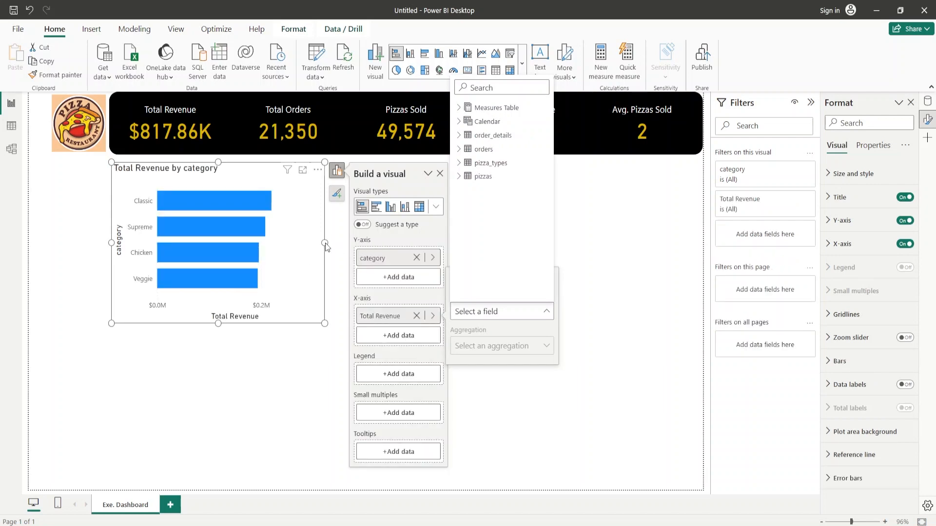
{"action": "left_click", "coordinate": [303, 384]}
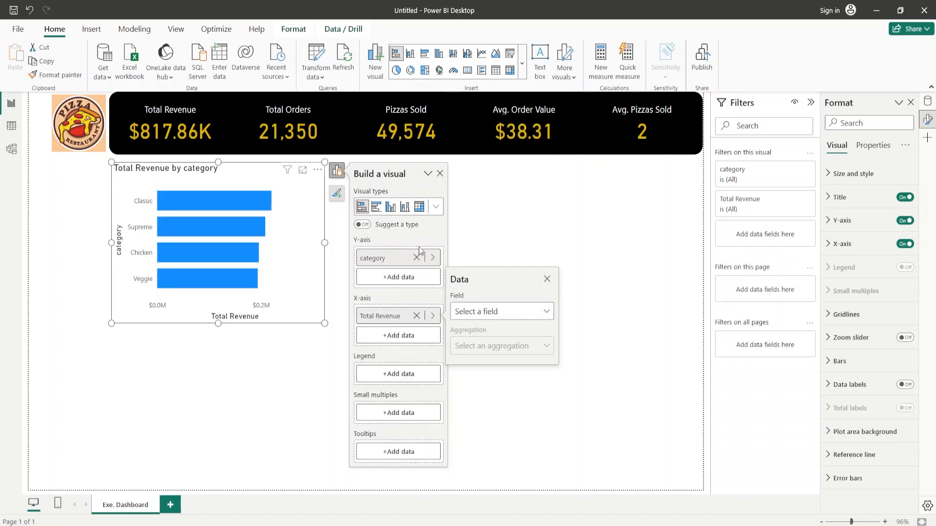
{"action": "left_click", "coordinate": [549, 212]}
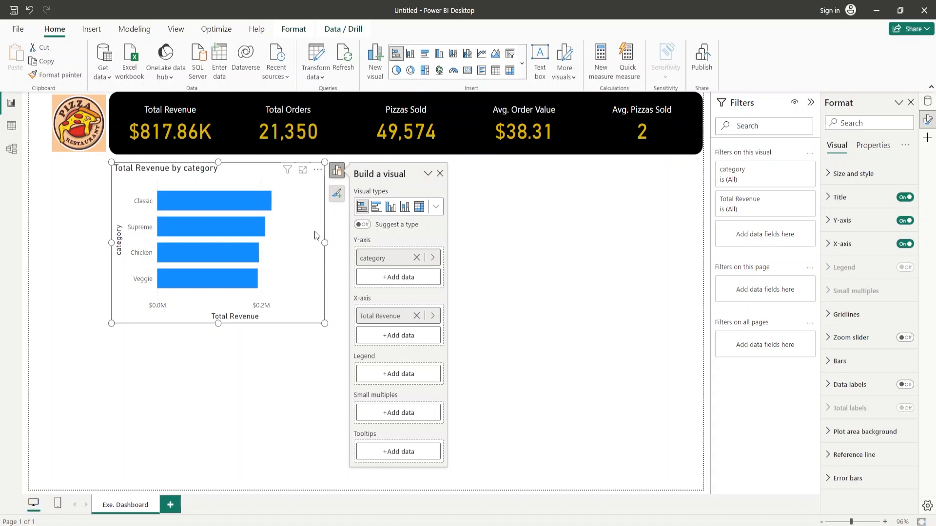
Step: Turn on data labels for the category bar chart and set its default bar color to a light yellow theme shade
{"action": "left_click", "coordinate": [340, 193]}
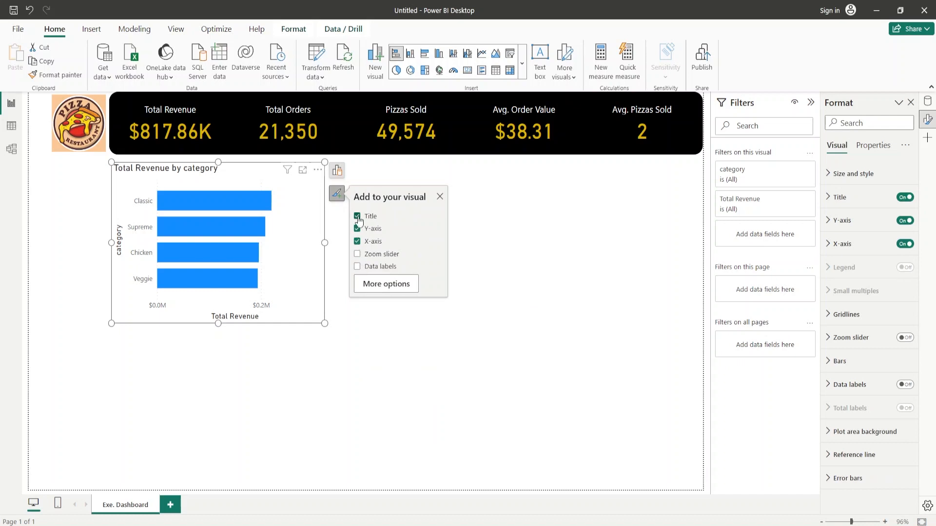
{"action": "left_click", "coordinate": [358, 267]}
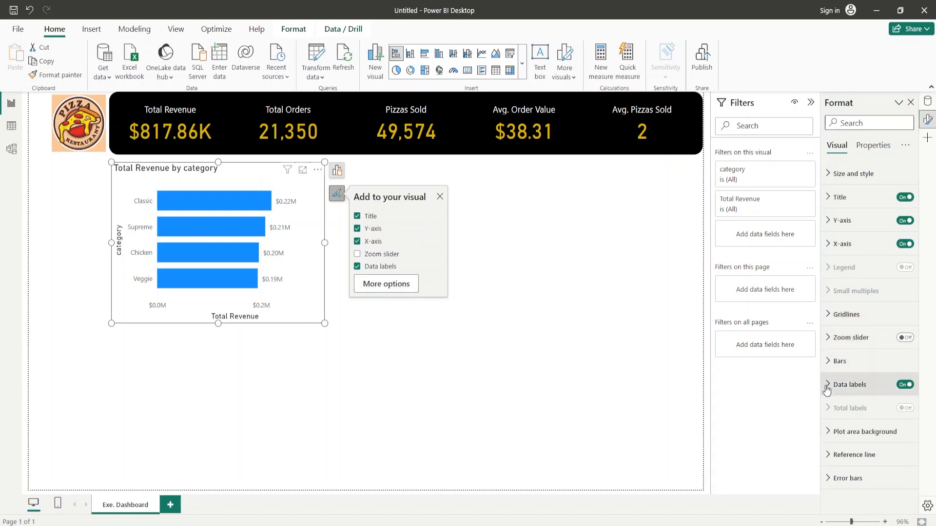
{"action": "left_click", "coordinate": [830, 361]}
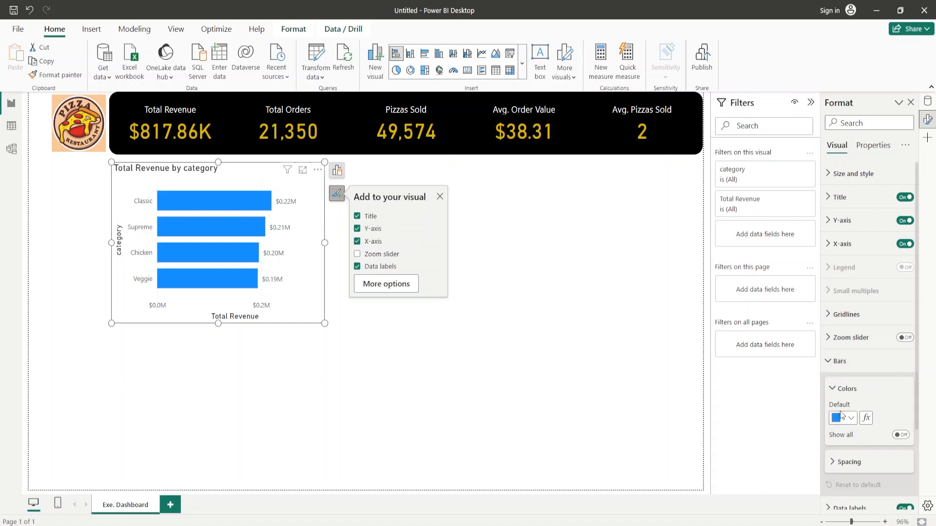
{"action": "left_click", "coordinate": [846, 418]}
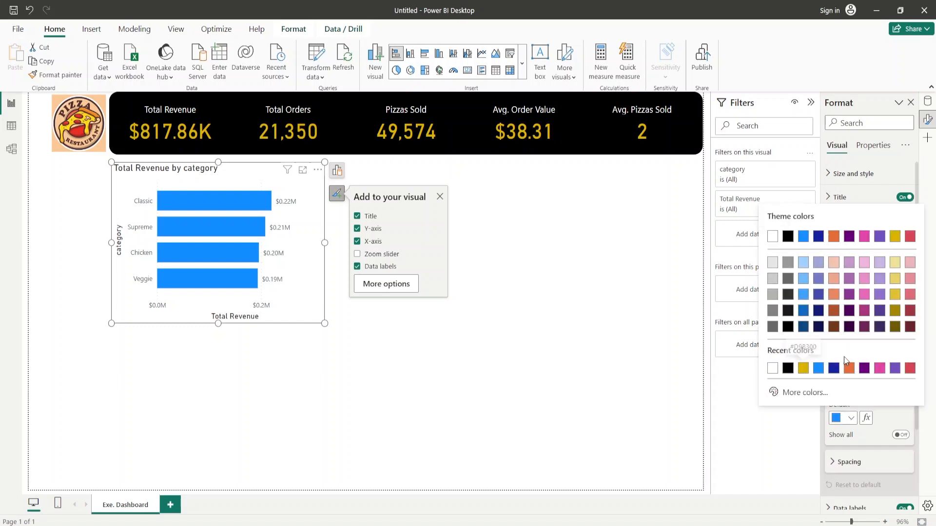
{"action": "left_click", "coordinate": [895, 296]}
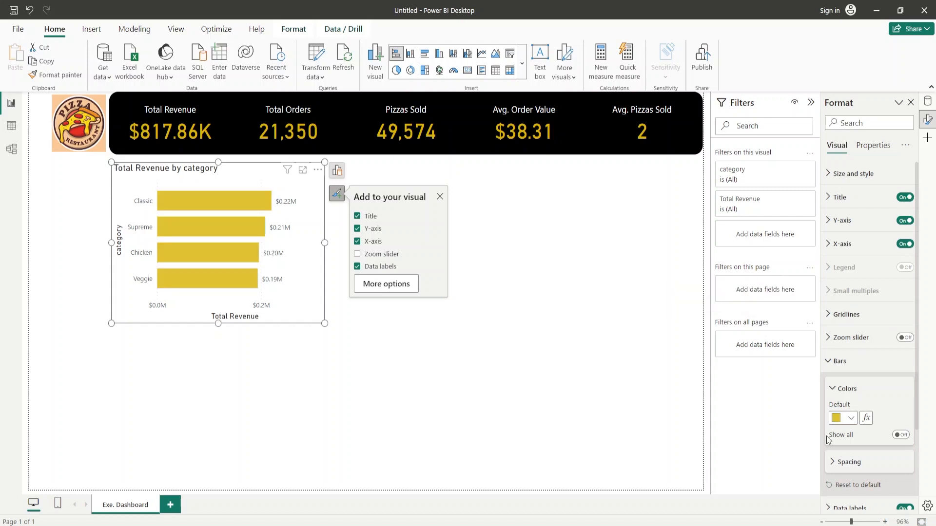
{"action": "left_click", "coordinate": [849, 417]}
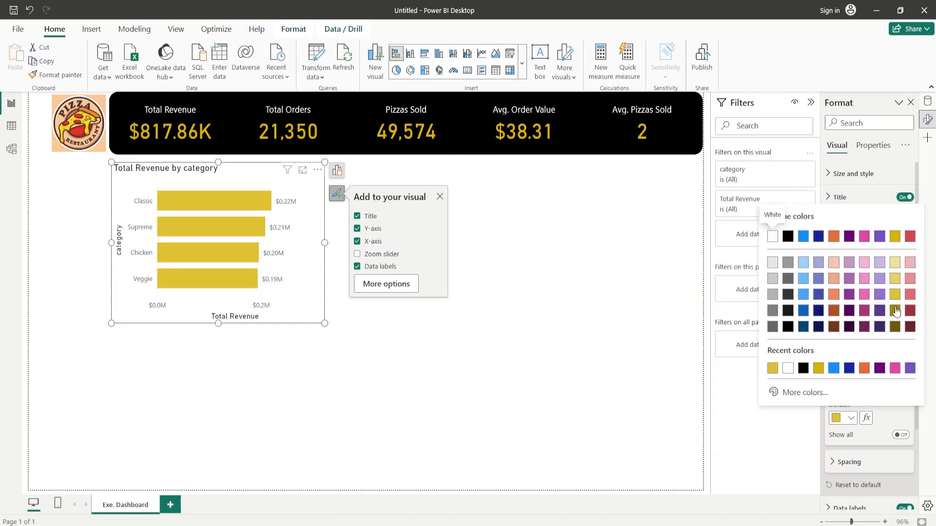
{"action": "left_click", "coordinate": [896, 284]}
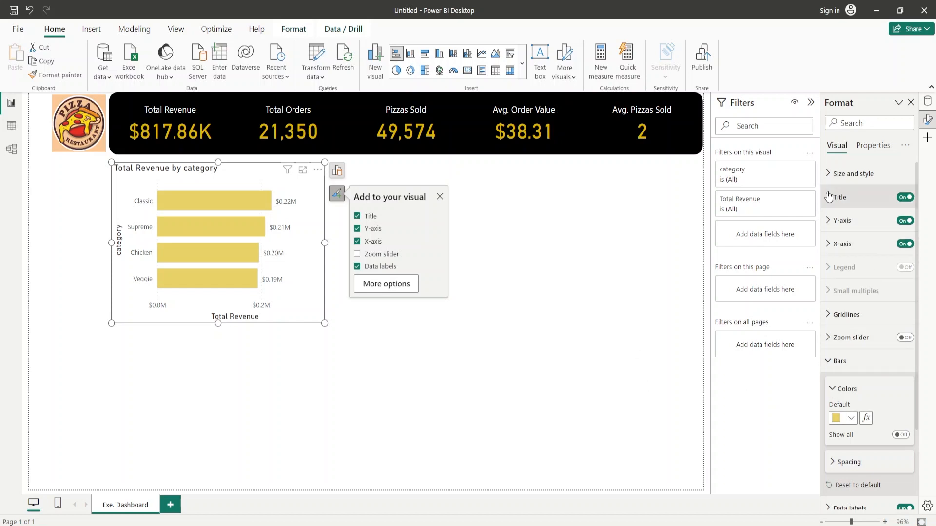
Step: Turn off the Y-axis and X-axis titles of the category chart and widen the visual to about half the banner's width
{"action": "left_click", "coordinate": [827, 220]}
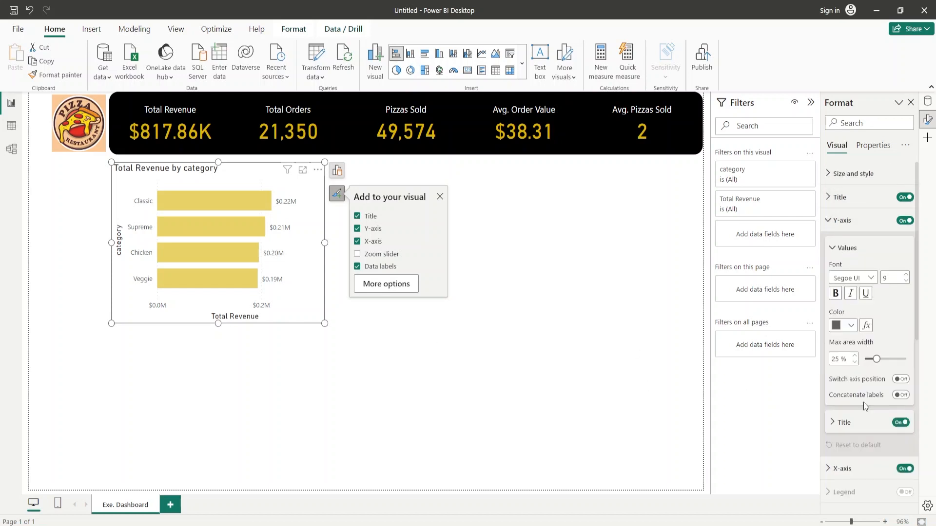
{"action": "left_click", "coordinate": [884, 432]}
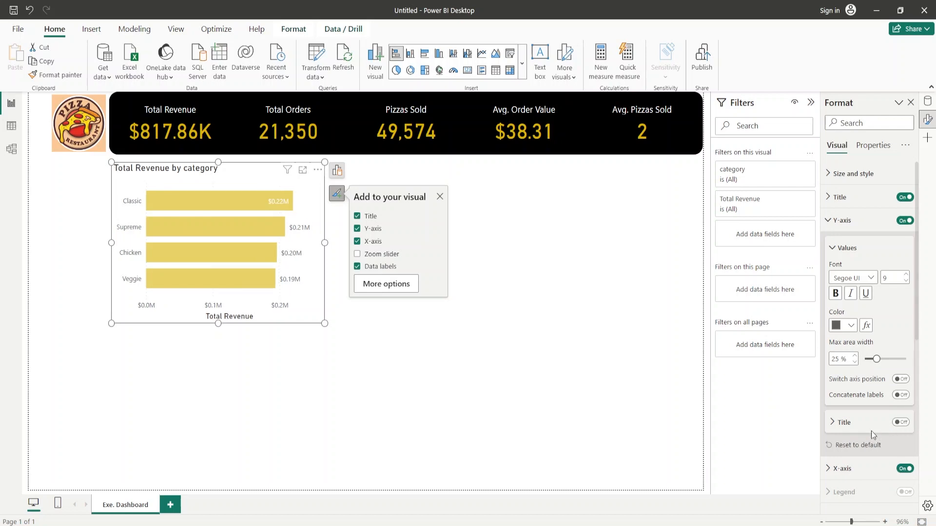
{"action": "left_click", "coordinate": [831, 221]}
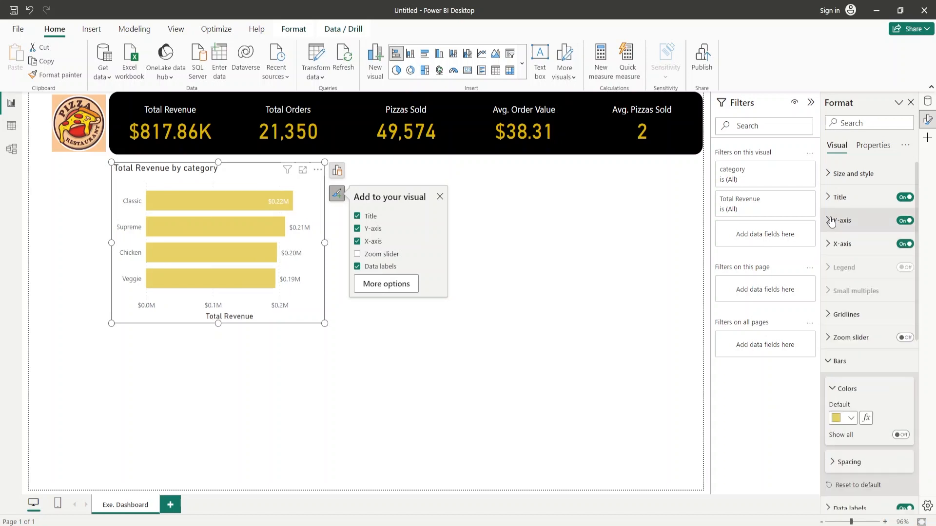
{"action": "left_click", "coordinate": [828, 244]}
{"action": "left_click", "coordinate": [895, 422]}
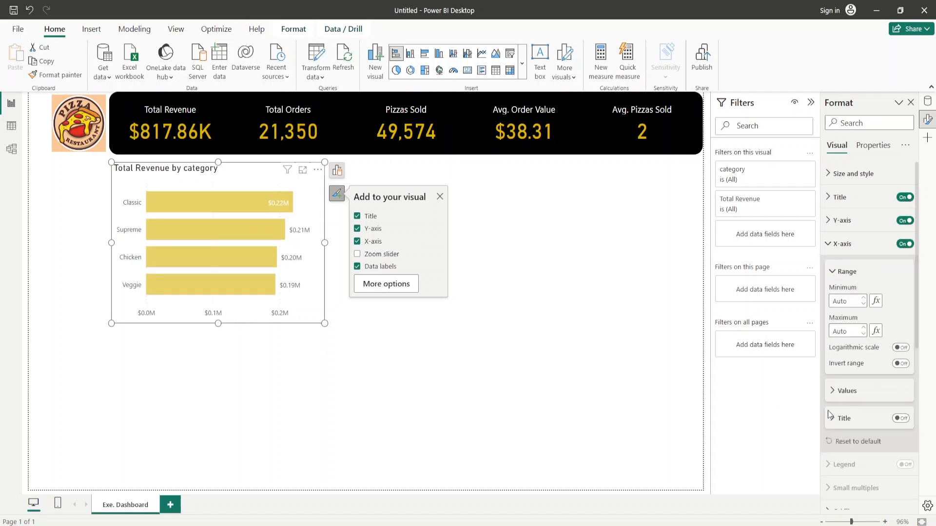
{"action": "left_click", "coordinate": [832, 244]}
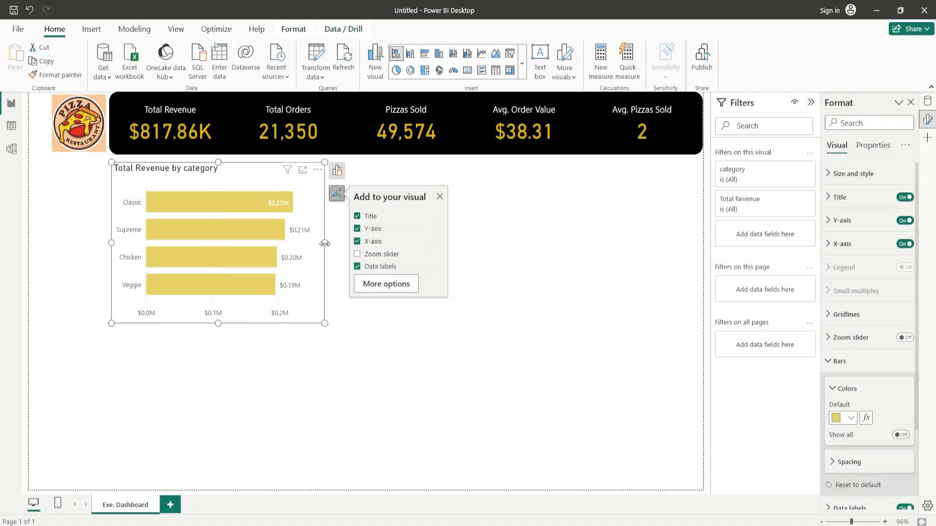
{"action": "left_click_drag", "start_coordinate": [324, 242], "coordinate": [414, 239]}
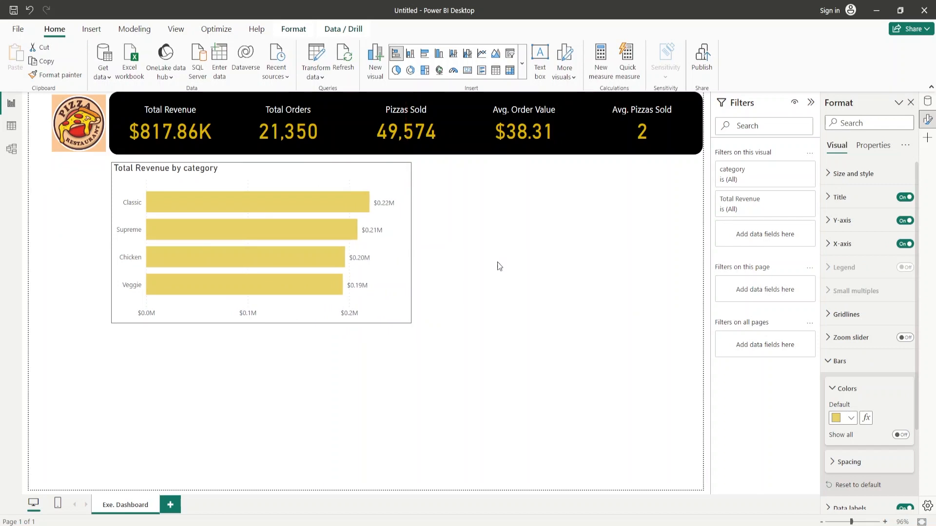
{"action": "left_click", "coordinate": [834, 247]}
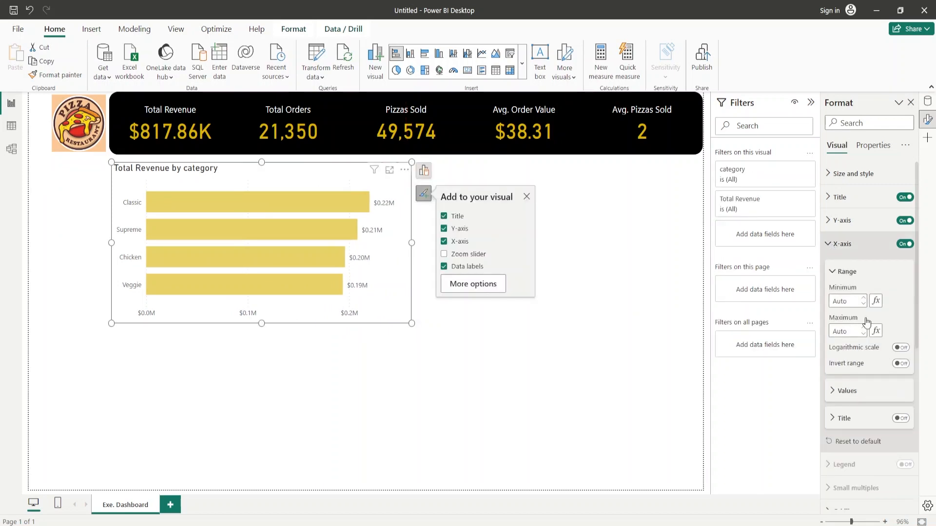
{"action": "left_click", "coordinate": [834, 393]}
{"action": "left_click", "coordinate": [834, 392]}
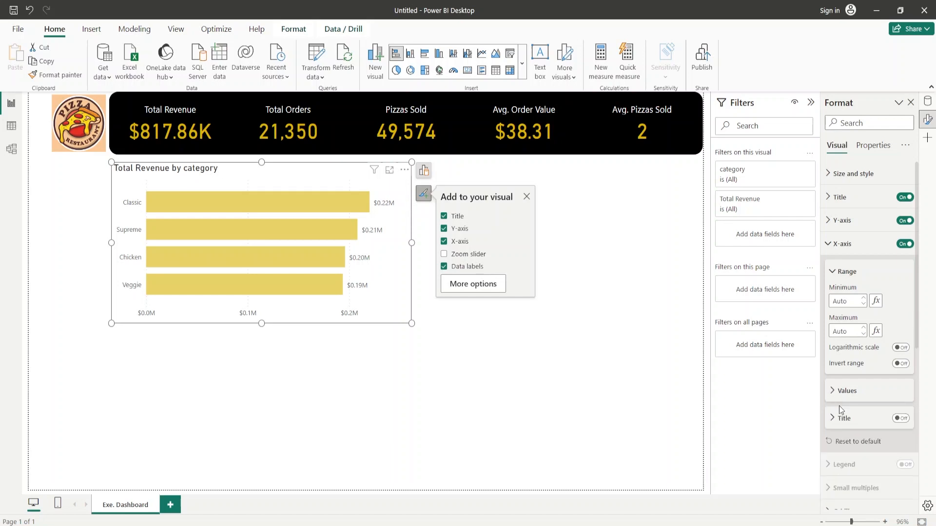
{"action": "left_click", "coordinate": [834, 269]}
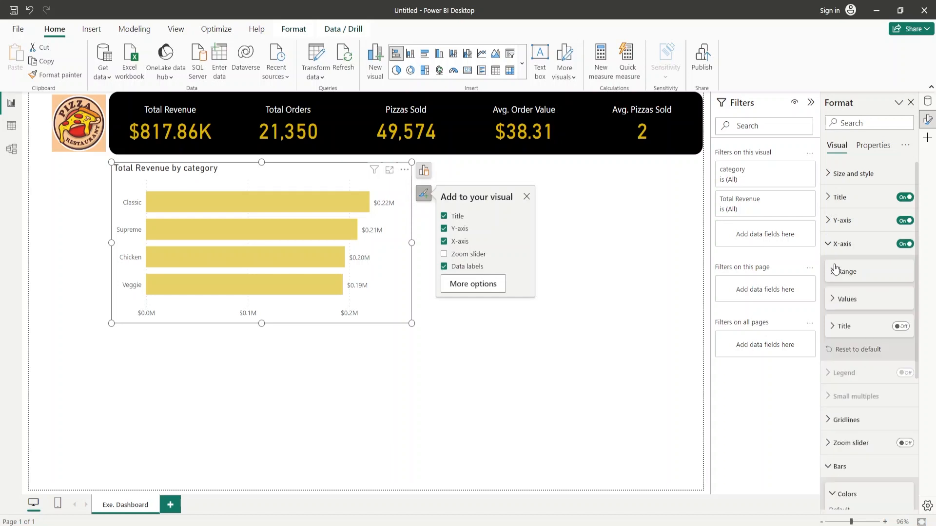
{"action": "left_click", "coordinate": [829, 467]}
{"action": "scroll", "coordinate": [831, 476], "scroll_direction": "down", "scroll_amount": 1}
{"action": "scroll", "coordinate": [829, 475], "scroll_direction": "down", "scroll_amount": 3}
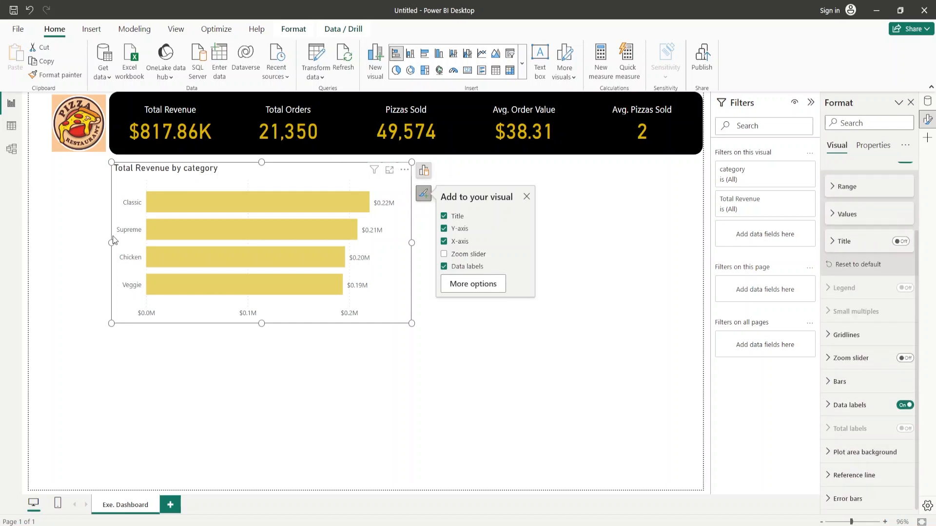
{"action": "scroll", "coordinate": [837, 302], "scroll_direction": "up", "scroll_amount": 3}
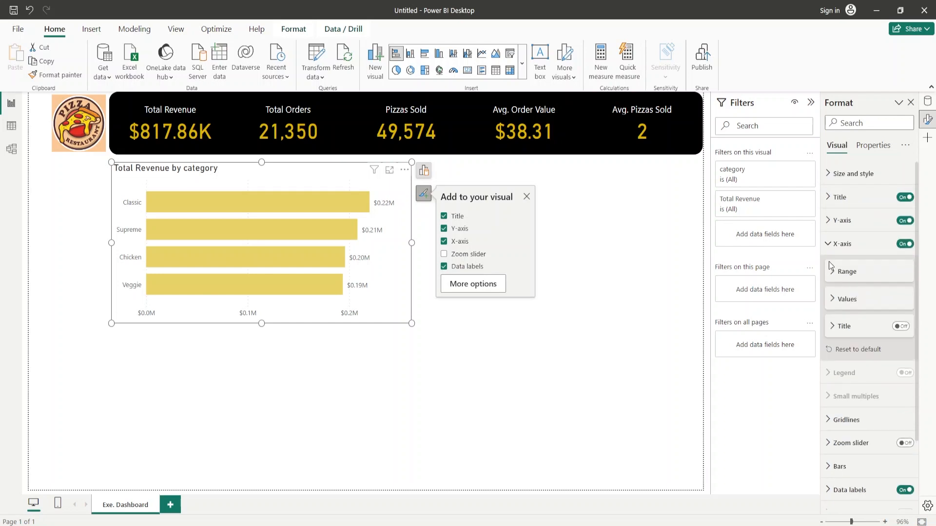
Step: Center the title of the Total Revenue by category chart horizontally
{"action": "left_click", "coordinate": [830, 203]}
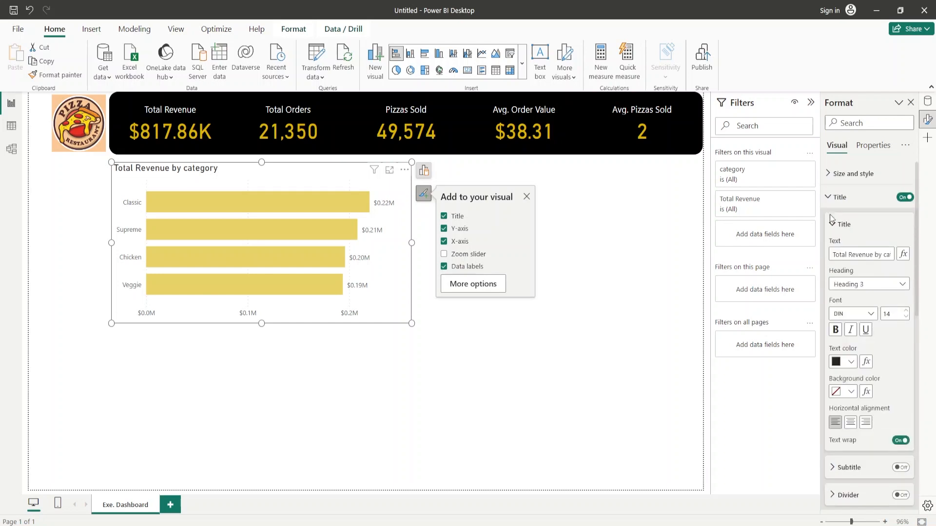
{"action": "left_click", "coordinate": [850, 422]}
{"action": "left_click", "coordinate": [379, 420]}
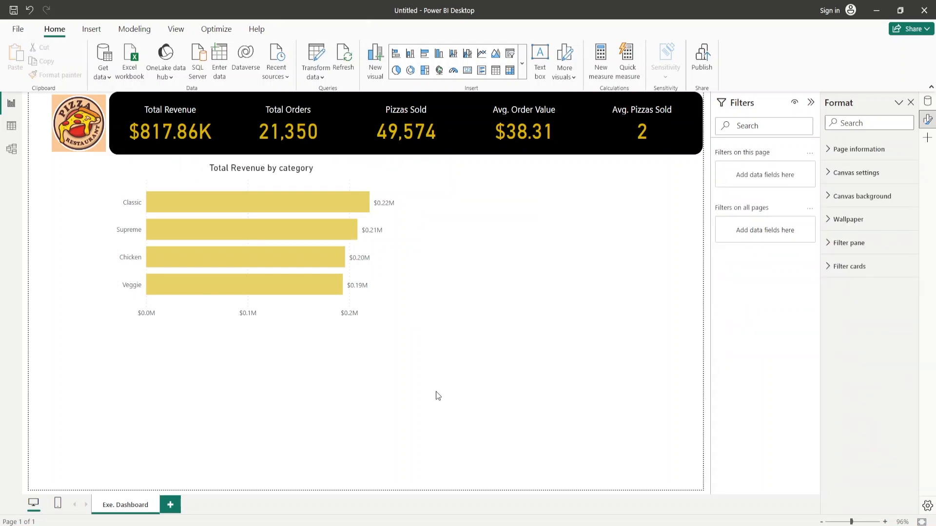
Step: Duplicate the category bar chart and place the copy beside the original, level with it and flush with the banner's right end
{"action": "left_click", "coordinate": [183, 322]}
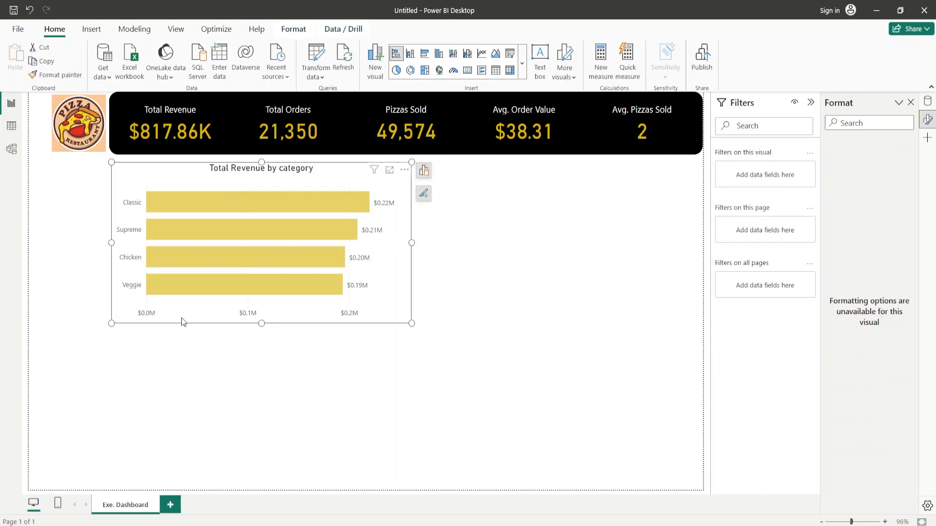
{"action": "key", "text": "ctrl+c"}
{"action": "key", "text": "ctrl+v"}
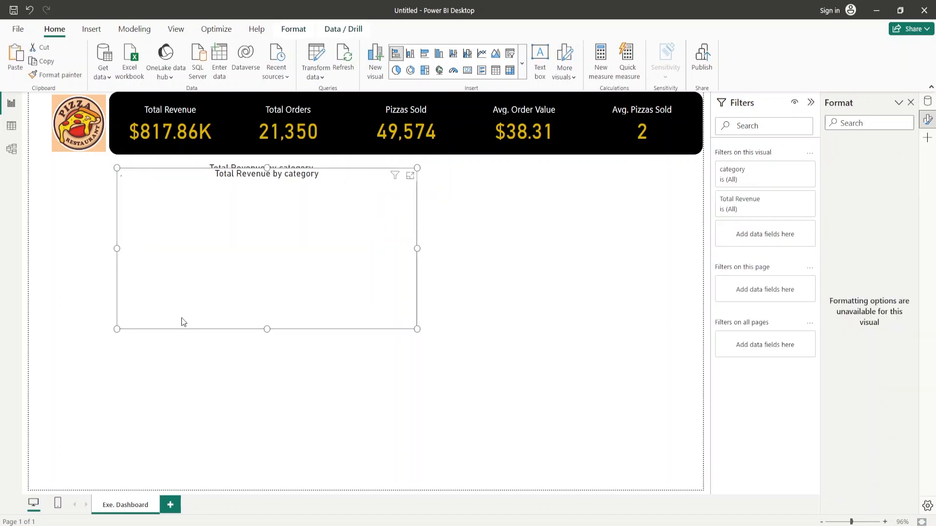
{"action": "left_click_drag", "start_coordinate": [284, 310], "coordinate": [593, 303]}
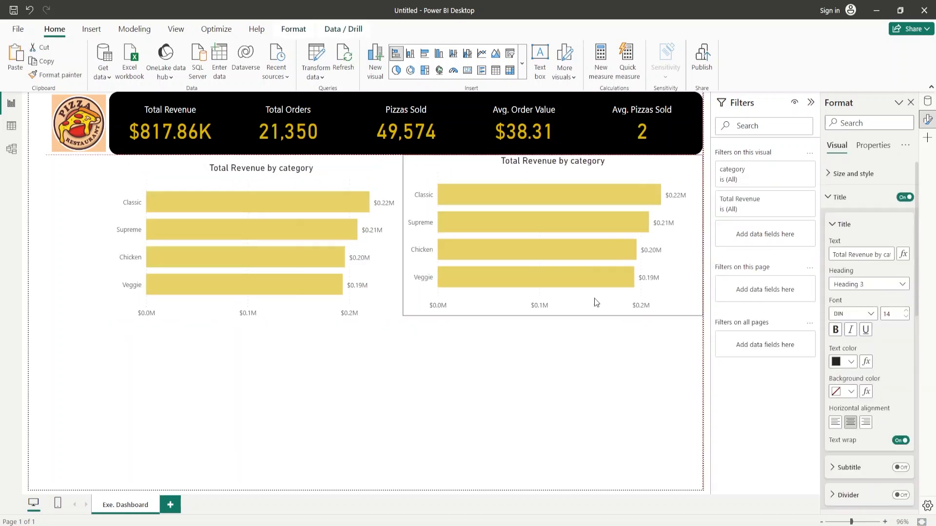
Step: Narrow the original category chart slightly to leave a small gap before the copied chart
{"action": "left_click", "coordinate": [378, 272]}
{"action": "left_click_drag", "start_coordinate": [410, 243], "coordinate": [391, 242]}
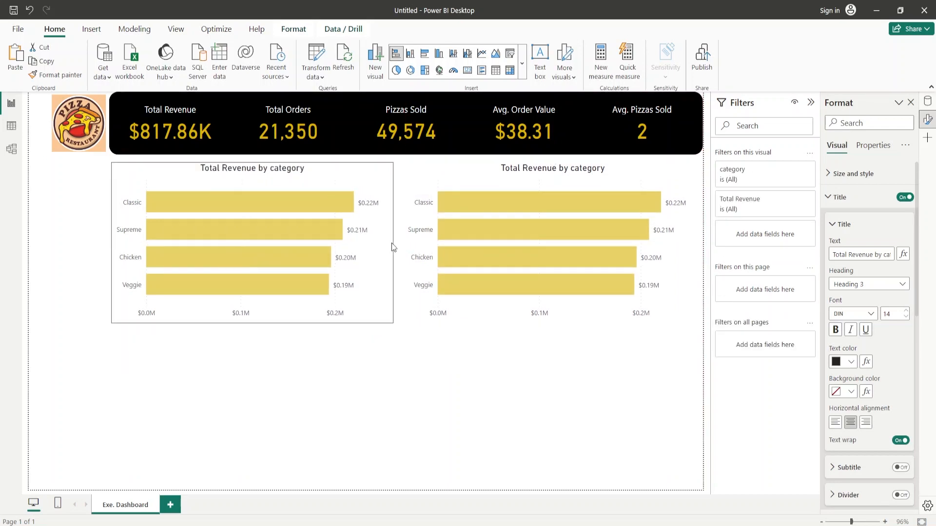
{"action": "left_click", "coordinate": [403, 243]}
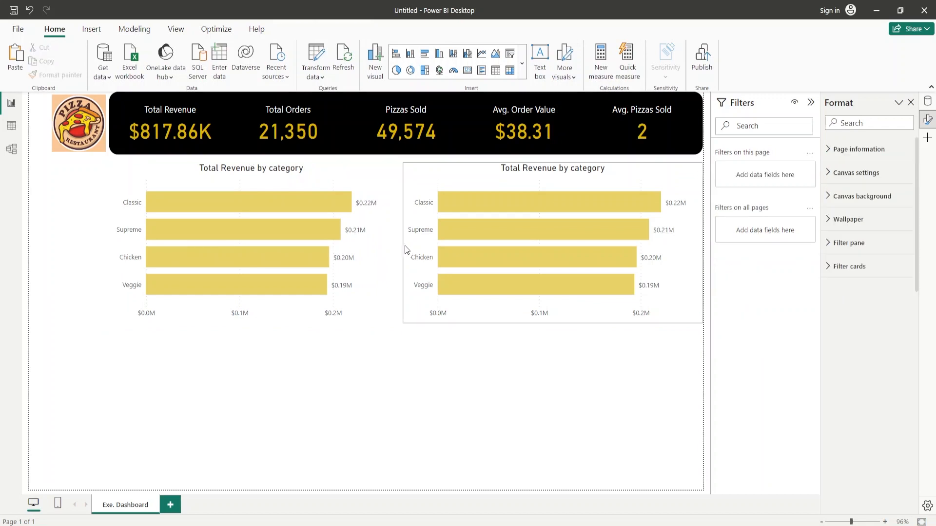
Step: Replace category with the size field from the pizzas table on the Y-axis of the copied bar chart
{"action": "left_click", "coordinate": [515, 313]}
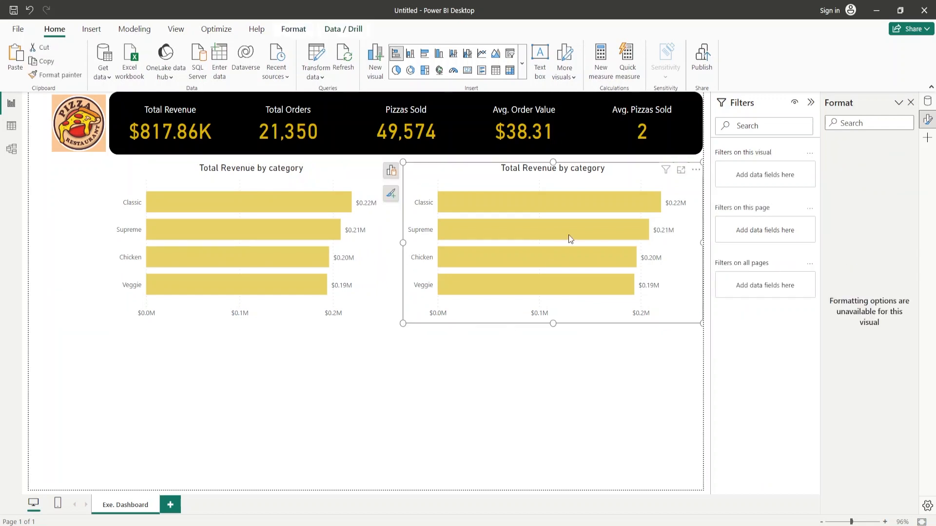
{"action": "left_click", "coordinate": [392, 171]}
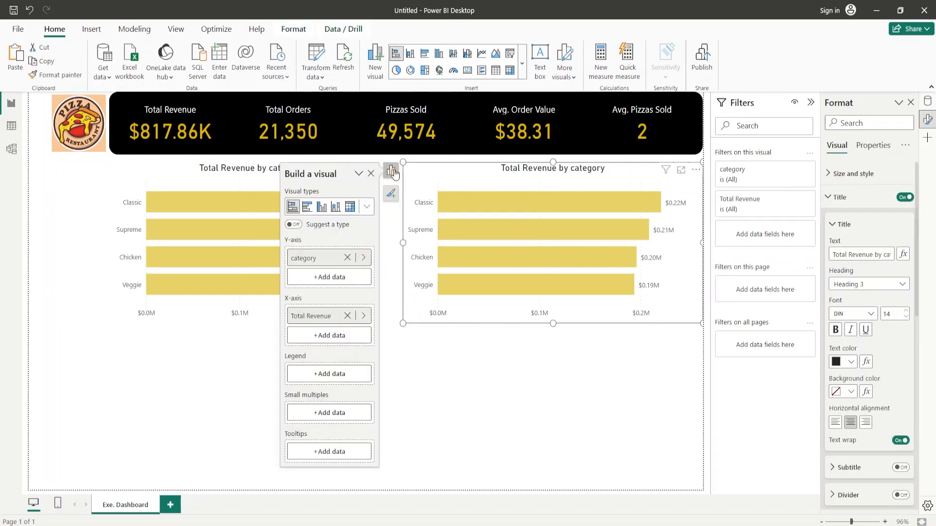
{"action": "left_click", "coordinate": [338, 258]}
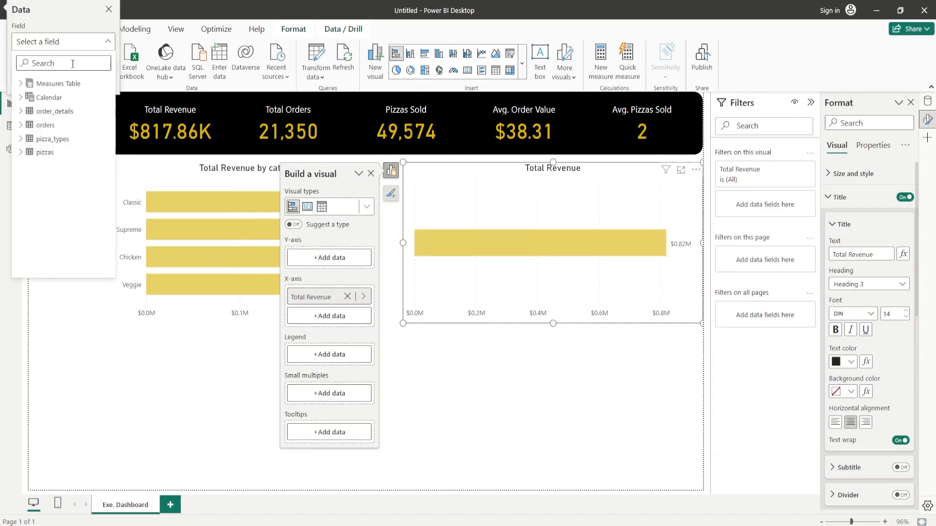
{"action": "type", "text": "SIZE"}
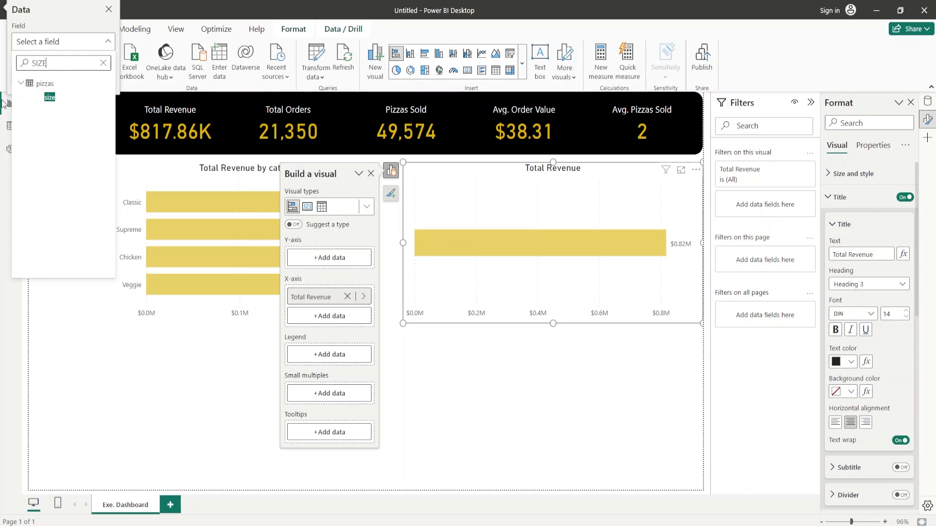
{"action": "left_click", "coordinate": [51, 97]}
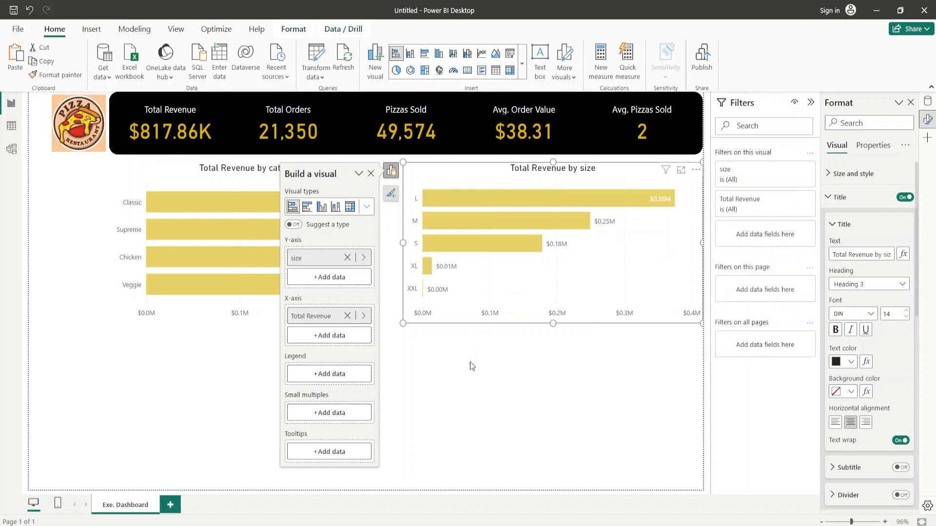
{"action": "left_click", "coordinate": [370, 174]}
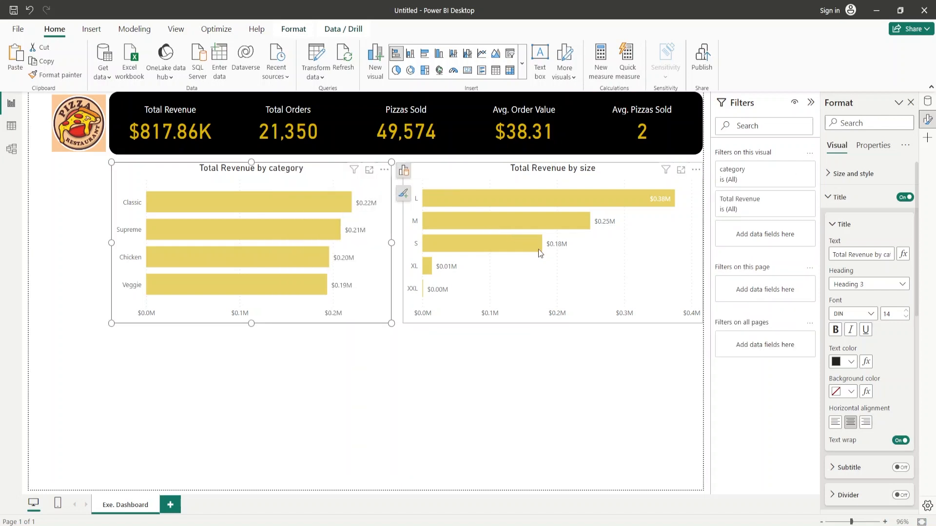
Step: Change the bar color of the Total Revenue by size chart to the lighter red theme shade
{"action": "mouse_move", "coordinate": [539, 252]}
{"action": "left_click", "coordinate": [676, 292]}
{"action": "scroll", "coordinate": [837, 351], "scroll_direction": "down", "scroll_amount": 1}
{"action": "scroll", "coordinate": [837, 351], "scroll_direction": "up", "scroll_amount": 1}
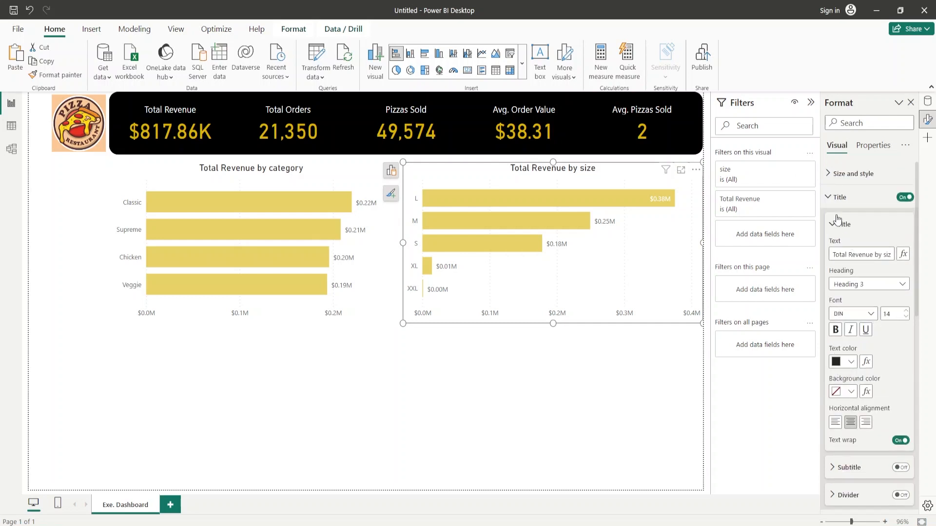
{"action": "left_click", "coordinate": [828, 197]}
{"action": "left_click", "coordinate": [830, 244]}
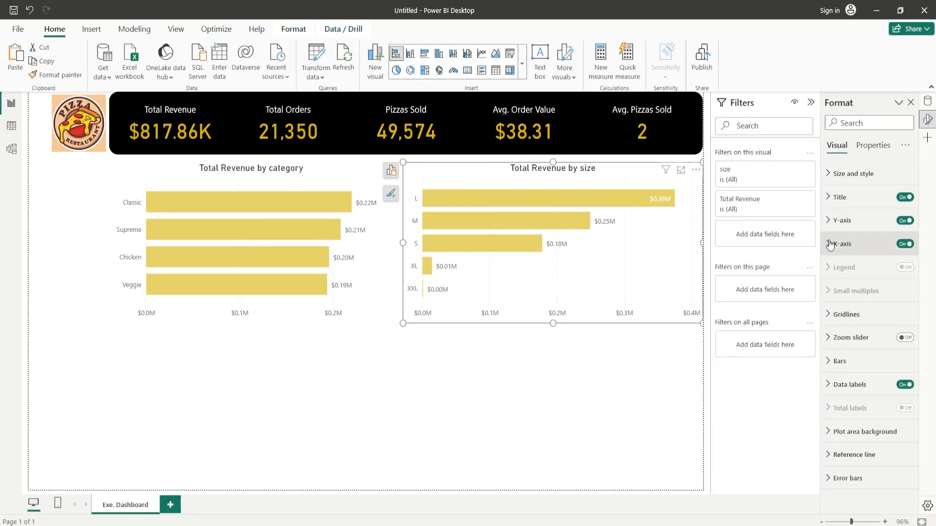
{"action": "left_click", "coordinate": [831, 361]}
{"action": "left_click", "coordinate": [846, 418]}
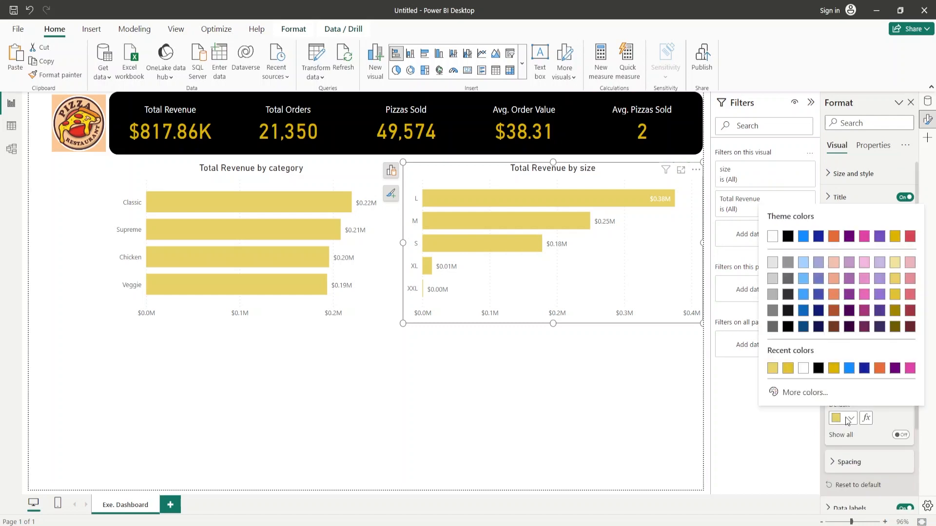
{"action": "left_click", "coordinate": [909, 296]}
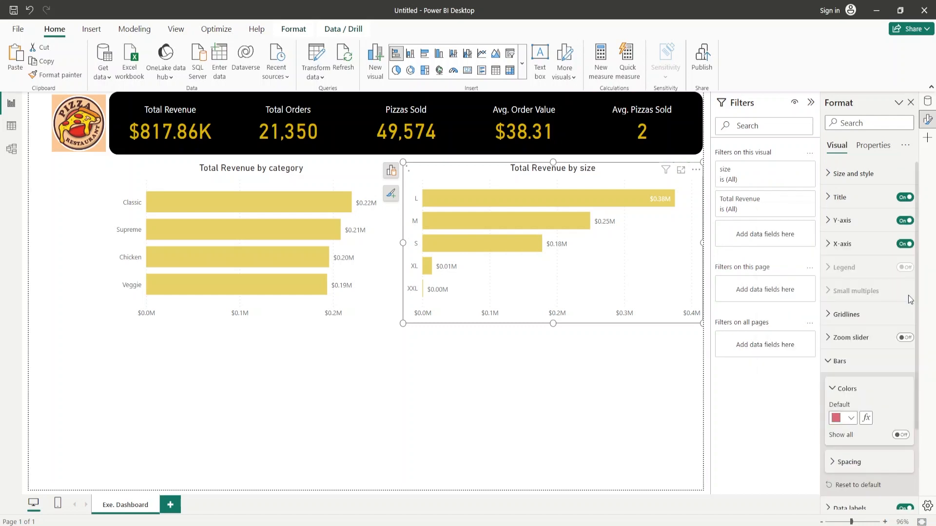
{"action": "left_click", "coordinate": [483, 341]}
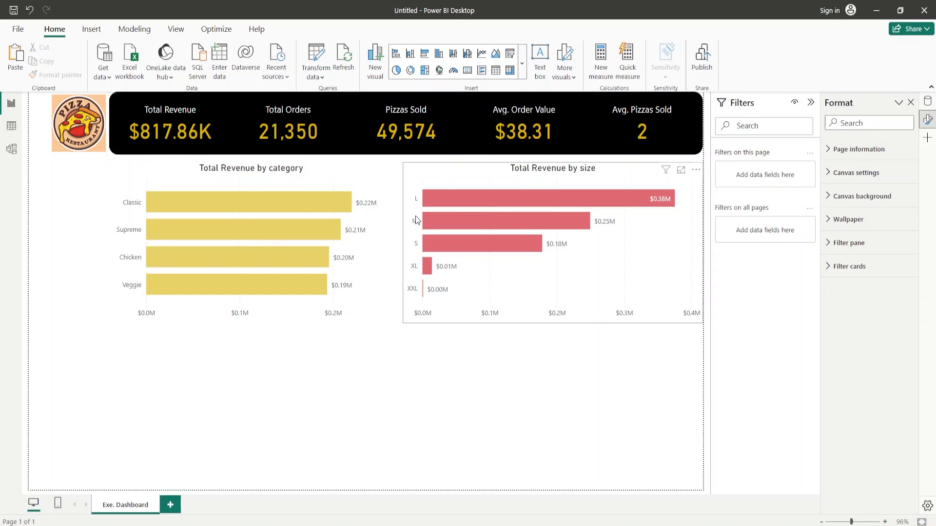
Step: Narrow the Total Revenue by size chart and move it back beside the category chart, leaving a small gap between them
{"action": "left_click", "coordinate": [409, 232]}
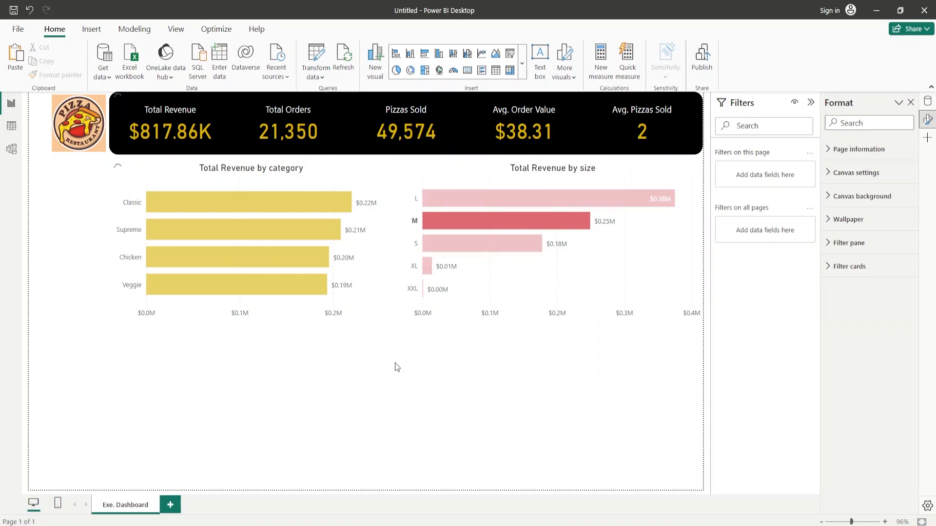
{"action": "left_click", "coordinate": [461, 320]}
{"action": "left_click", "coordinate": [464, 320]}
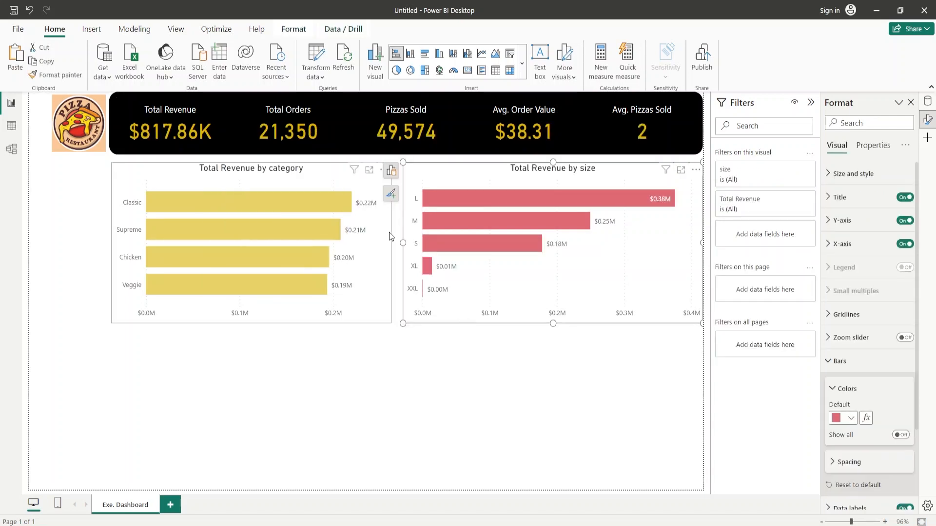
{"action": "left_click_drag", "start_coordinate": [416, 240], "coordinate": [423, 241]}
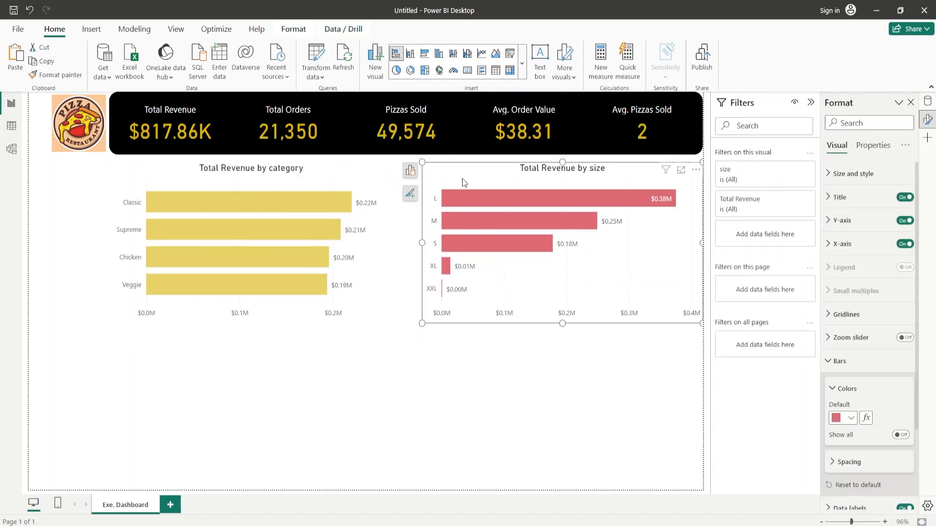
{"action": "left_click_drag", "start_coordinate": [448, 183], "coordinate": [443, 183]}
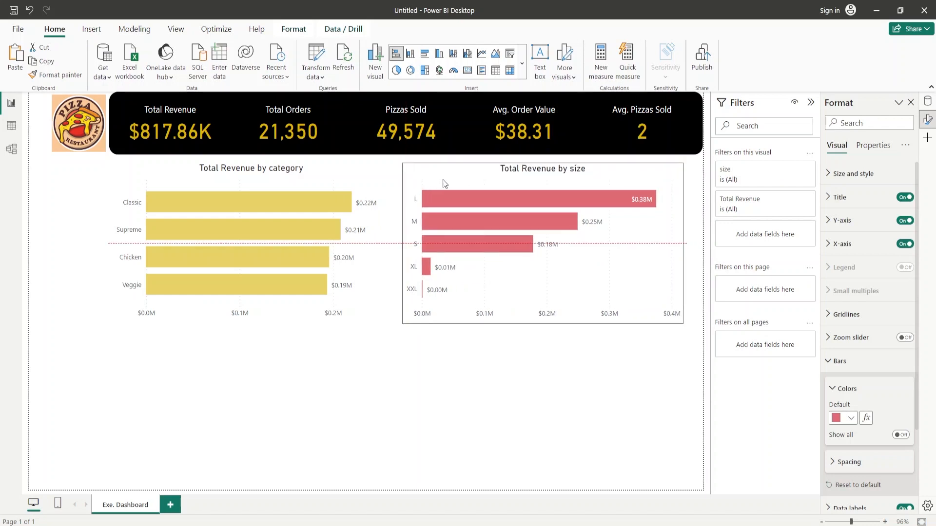
{"action": "left_click_drag", "start_coordinate": [388, 372], "coordinate": [391, 352]}
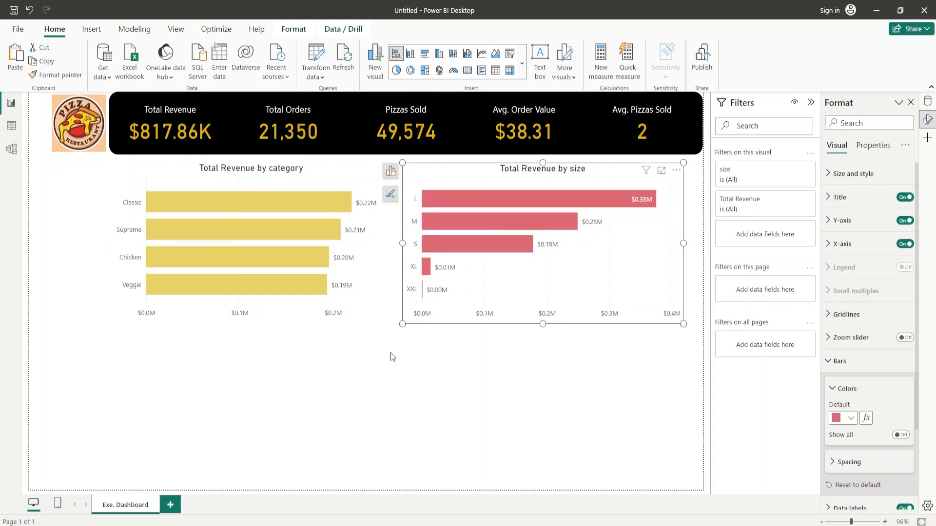
{"action": "left_click", "coordinate": [394, 350]}
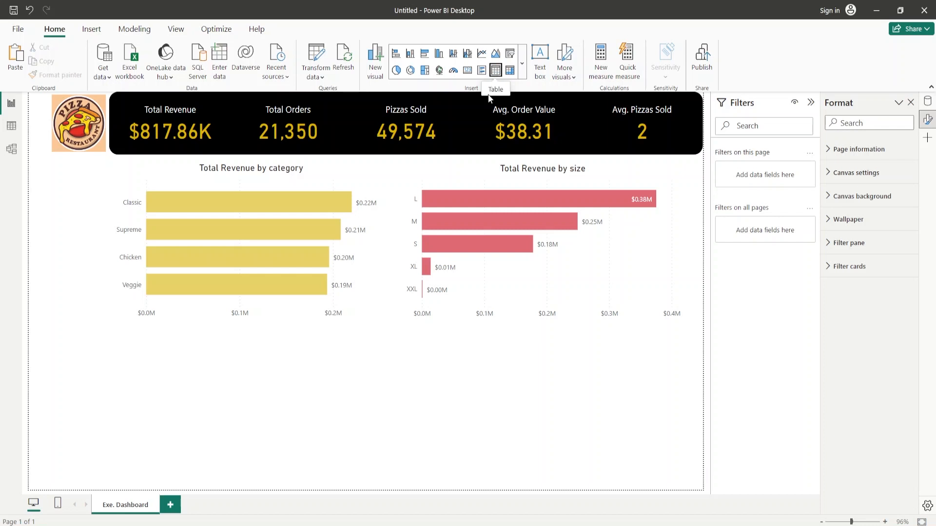
Step: Insert a table visual below the size chart and enlarge it to fill the space down to the page's lower edge
{"action": "left_click", "coordinate": [495, 71]}
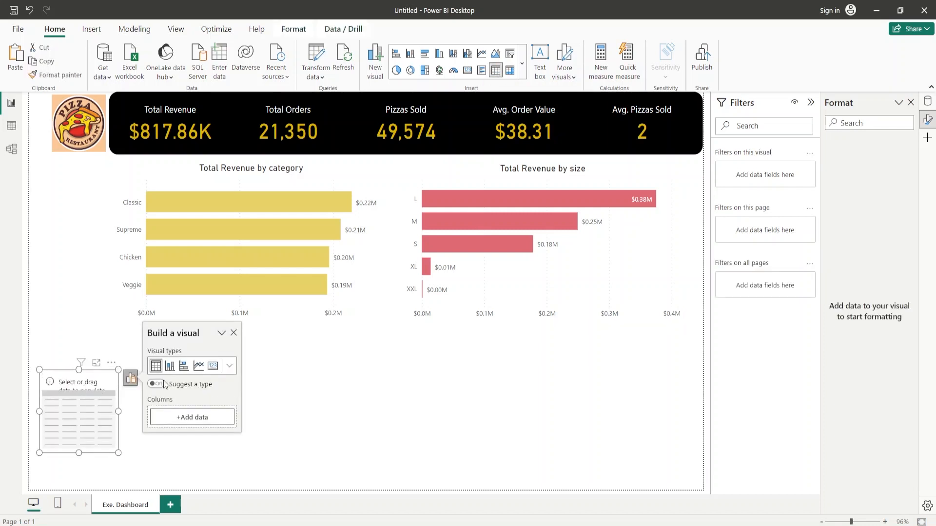
{"action": "left_click_drag", "start_coordinate": [89, 385], "coordinate": [696, 375]}
{"action": "left_click_drag", "start_coordinate": [551, 414], "coordinate": [554, 490]}
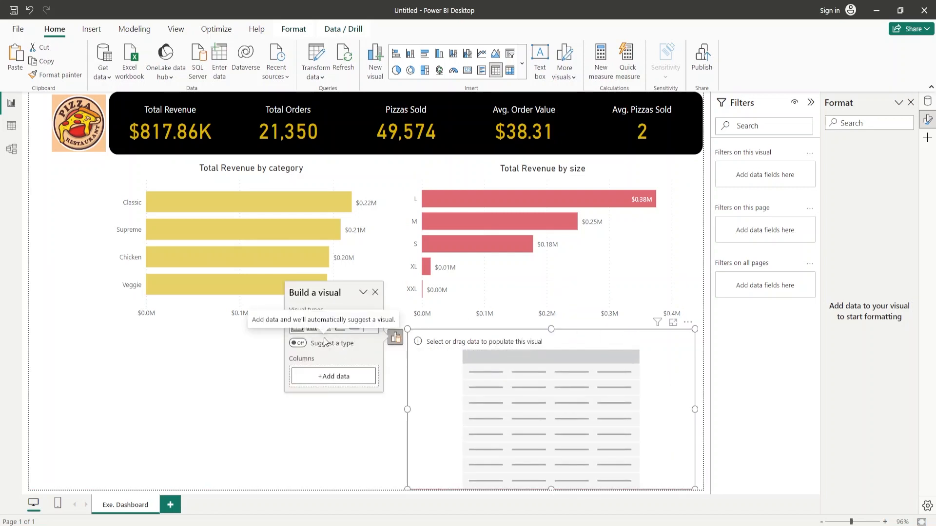
Step: Add the name field from pizza_types and the Total Revenue measure as columns of the new table
{"action": "left_click", "coordinate": [326, 381]}
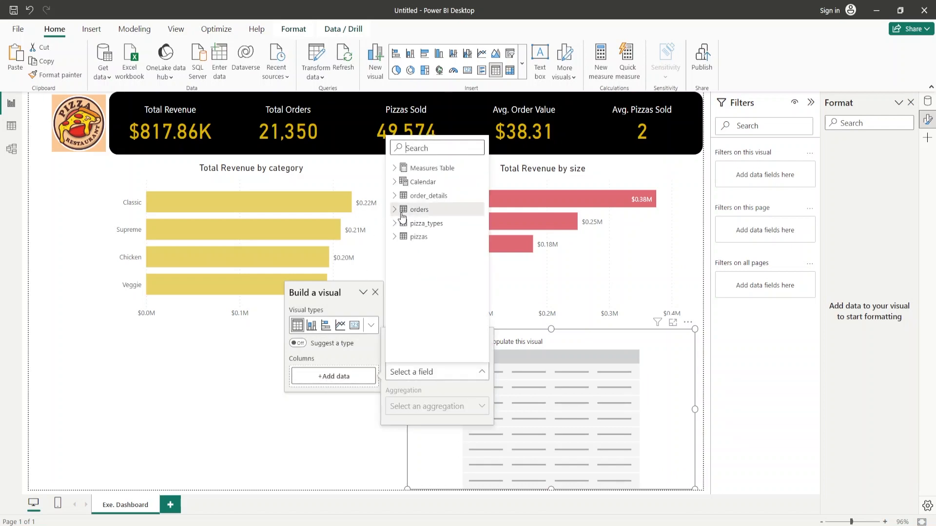
{"action": "left_click", "coordinate": [403, 222]}
{"action": "left_click", "coordinate": [425, 265]}
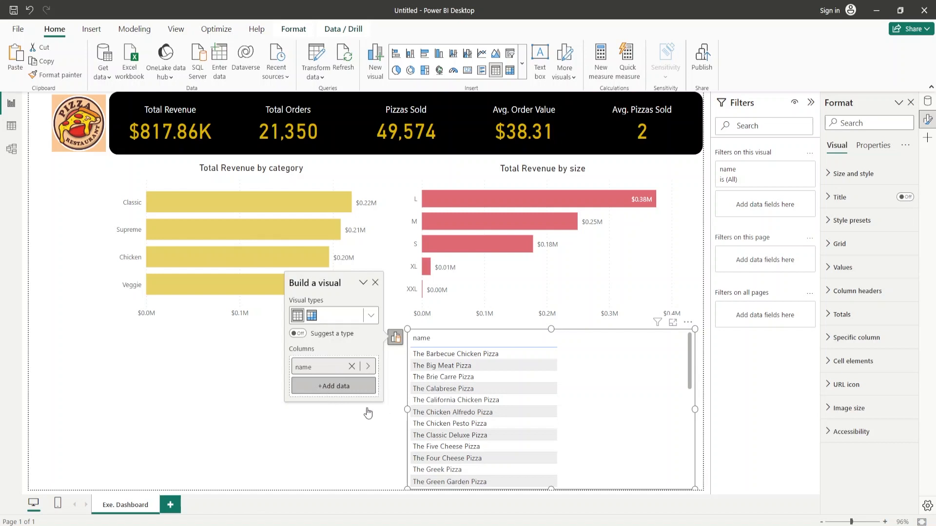
{"action": "left_click", "coordinate": [342, 390]}
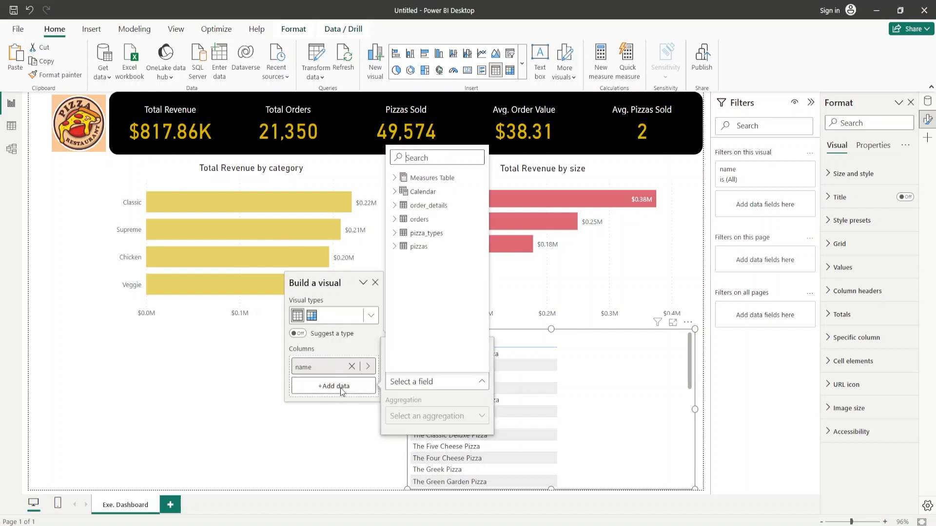
{"action": "left_click", "coordinate": [396, 179]}
{"action": "left_click", "coordinate": [421, 247]}
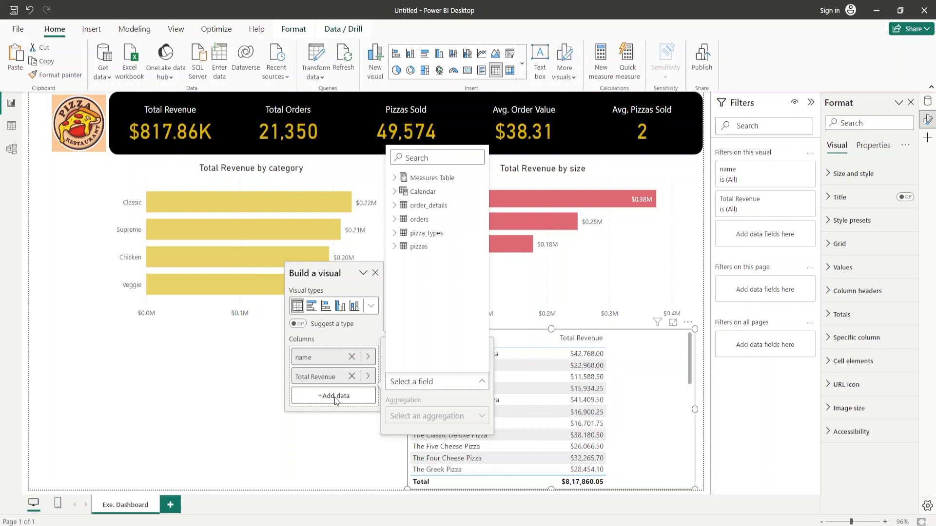
Step: Add the Total Orders measure from the Measures Table as the table's third column
{"action": "left_click", "coordinate": [335, 401]}
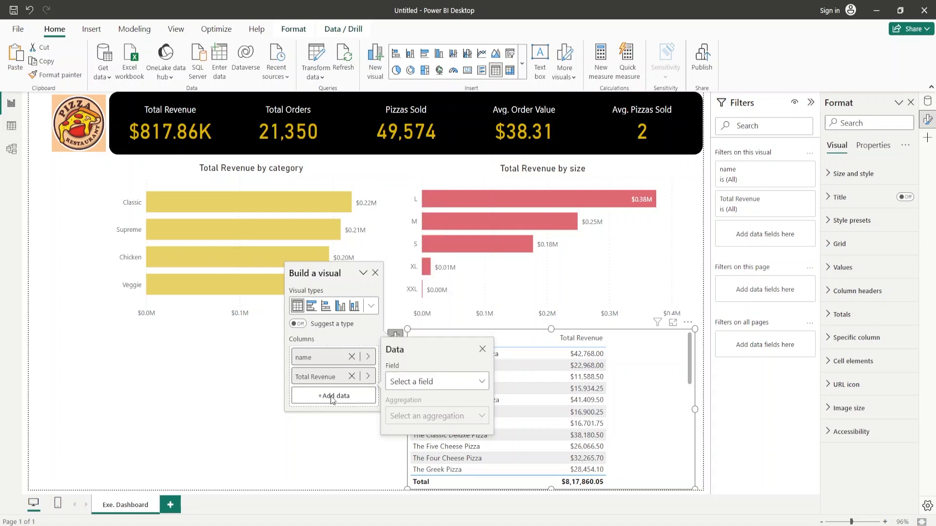
{"action": "left_click", "coordinate": [329, 396]}
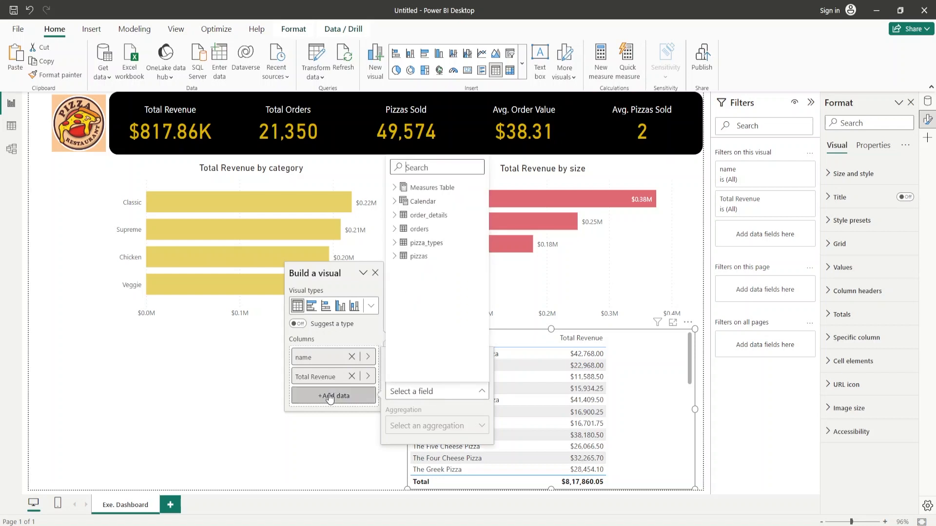
{"action": "left_click", "coordinate": [394, 188]}
{"action": "left_click", "coordinate": [424, 243]}
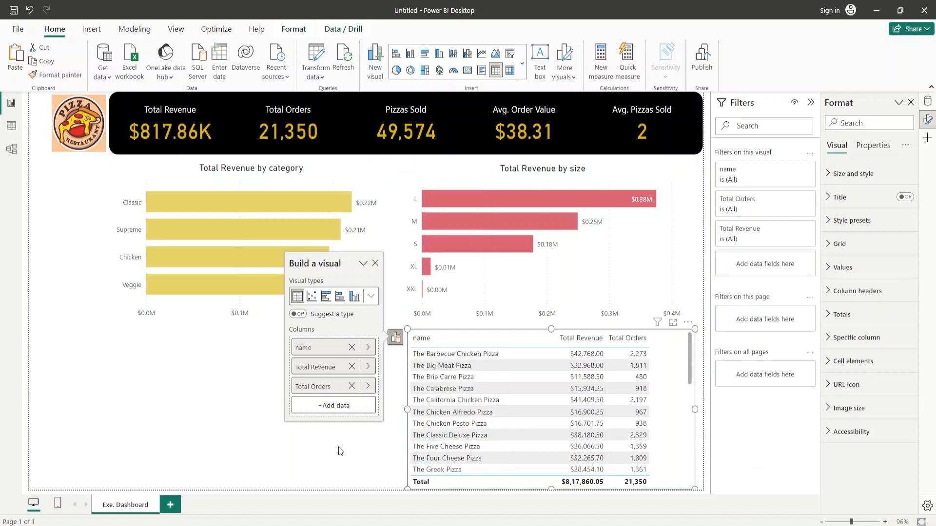
{"action": "left_click", "coordinate": [374, 264]}
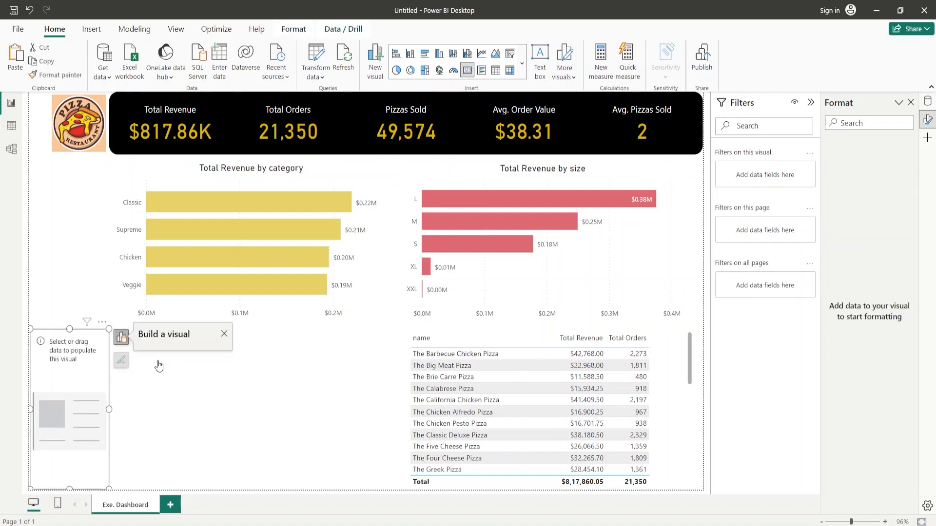
Step: Place the blank card below the category chart and fill it with the name field from pizza_types
{"action": "left_click_drag", "start_coordinate": [110, 328], "coordinate": [199, 351]}
{"action": "left_click", "coordinate": [199, 351]}
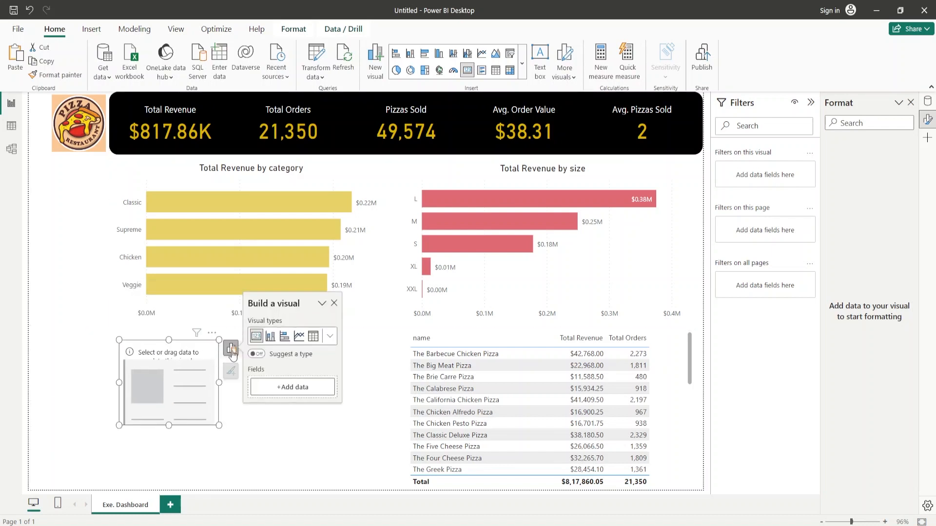
{"action": "left_click", "coordinate": [292, 387]}
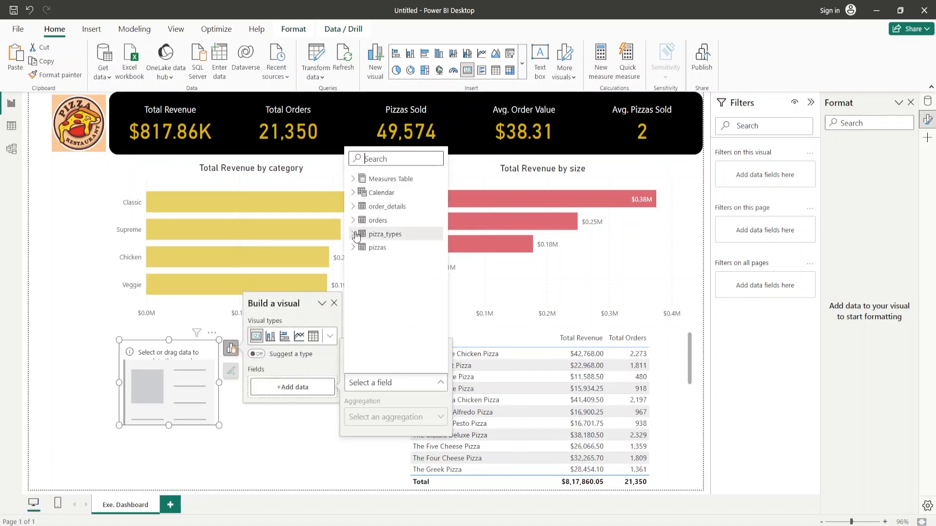
{"action": "left_click", "coordinate": [383, 234]}
{"action": "left_click", "coordinate": [391, 274]}
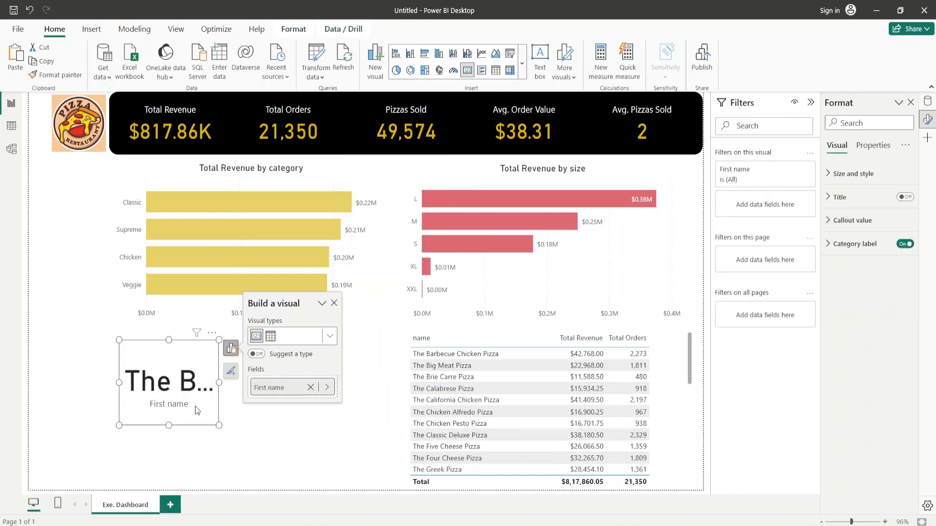
Step: Set the card's callout value font size to 30 and widen the card so the full pizza name fits
{"action": "left_click", "coordinate": [231, 371]}
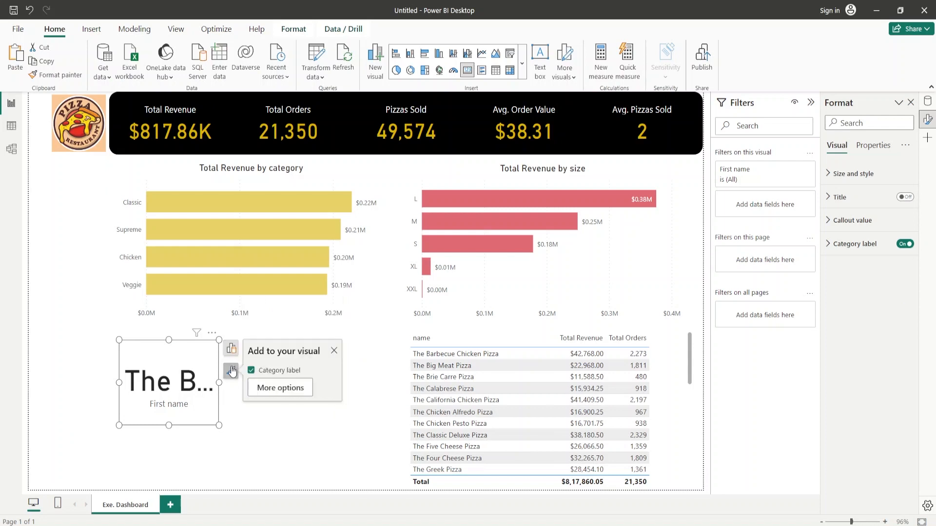
{"action": "left_click", "coordinate": [275, 389]}
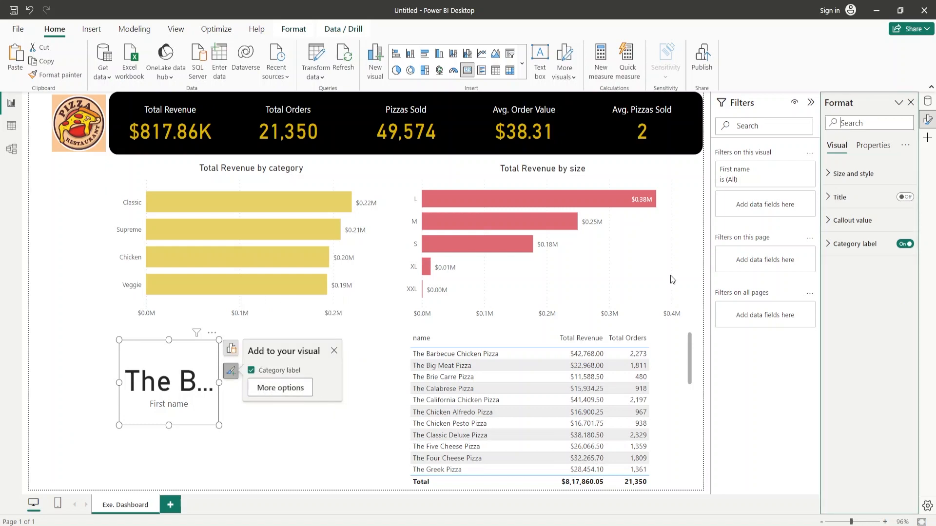
{"action": "left_click", "coordinate": [834, 224]}
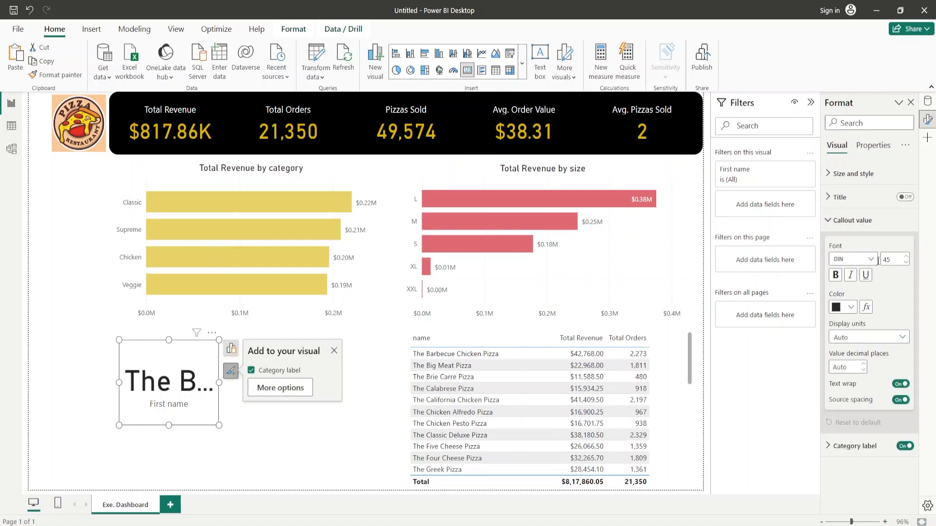
{"action": "left_click", "coordinate": [878, 262]}
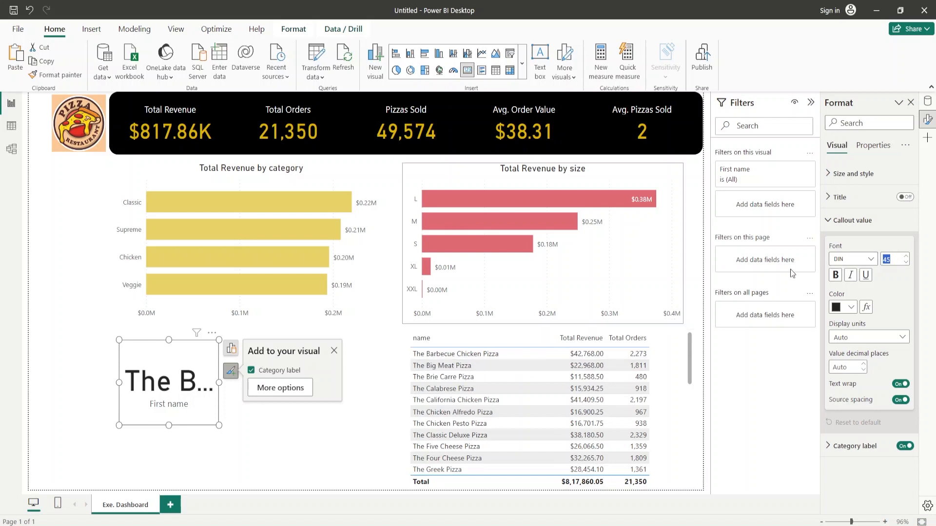
{"action": "left_click", "coordinate": [895, 258]}
{"action": "key", "text": "BackSpace"}
{"action": "key", "text": "BackSpace"}
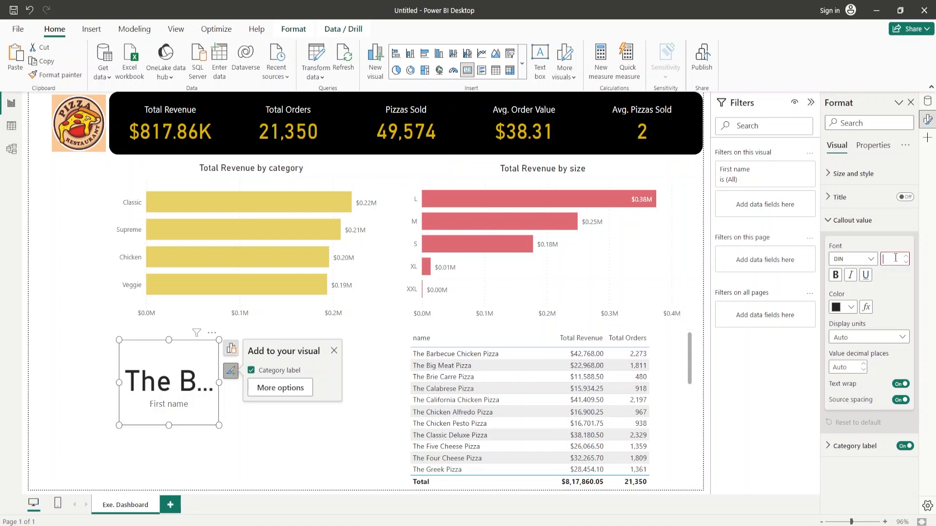
{"action": "type", "text": "32"}
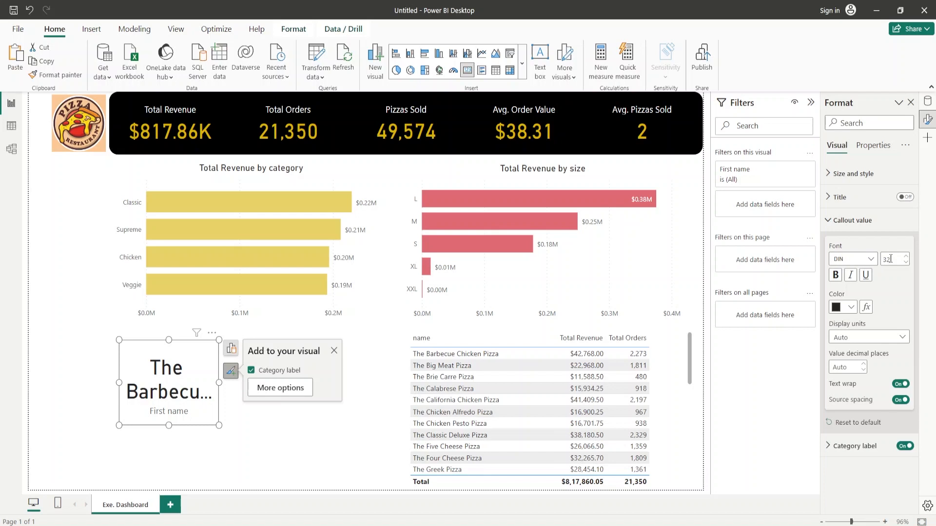
{"action": "left_click_drag", "start_coordinate": [892, 259], "coordinate": [880, 263]}
{"action": "type", "text": "30"}
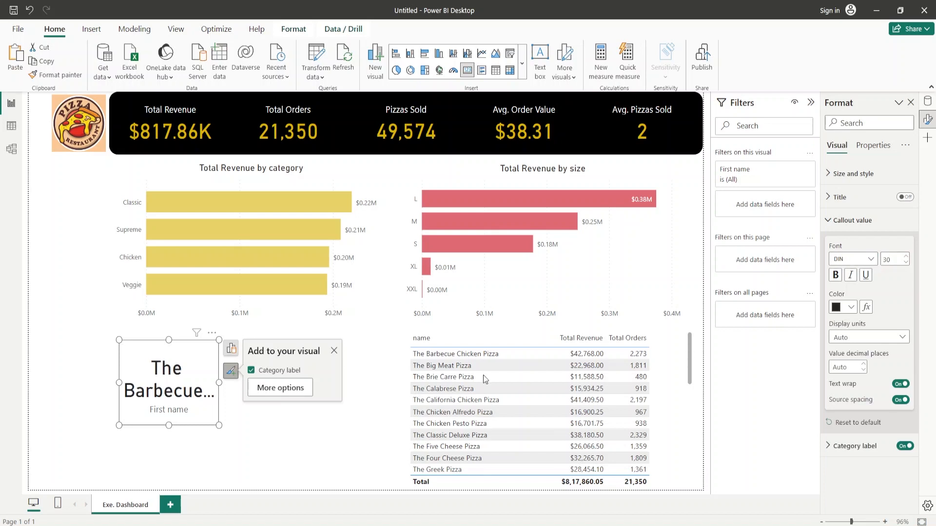
{"action": "left_click_drag", "start_coordinate": [218, 383], "coordinate": [251, 383]}
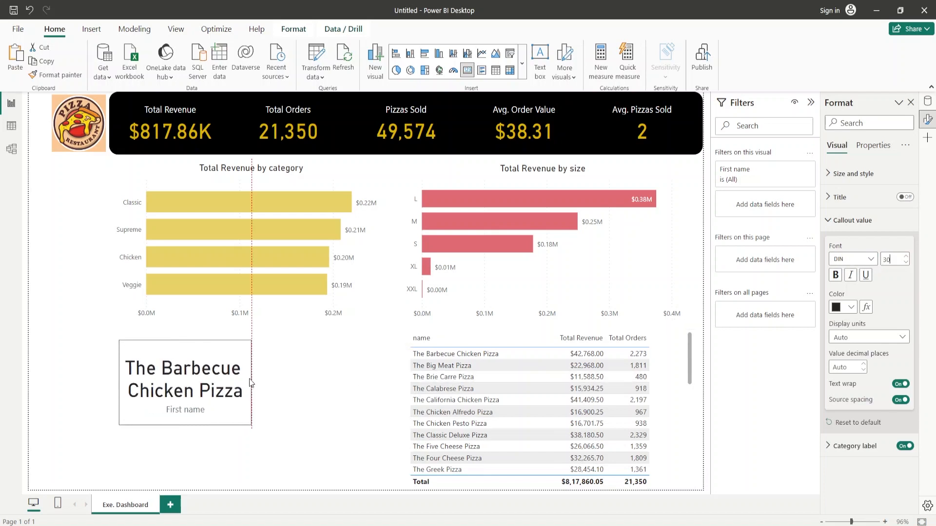
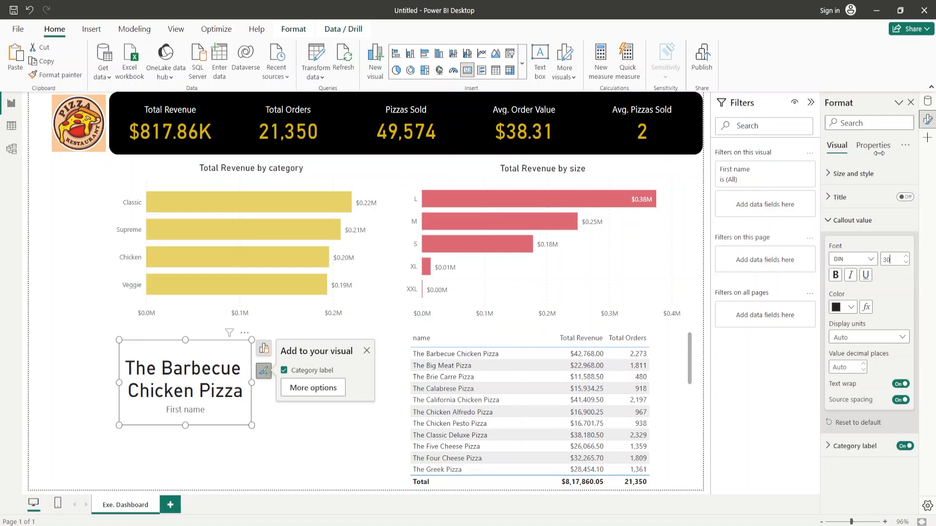
Step: Add the name field from pizza_types as a visual-level filter on the pizza name card
{"action": "left_click", "coordinate": [927, 103]}
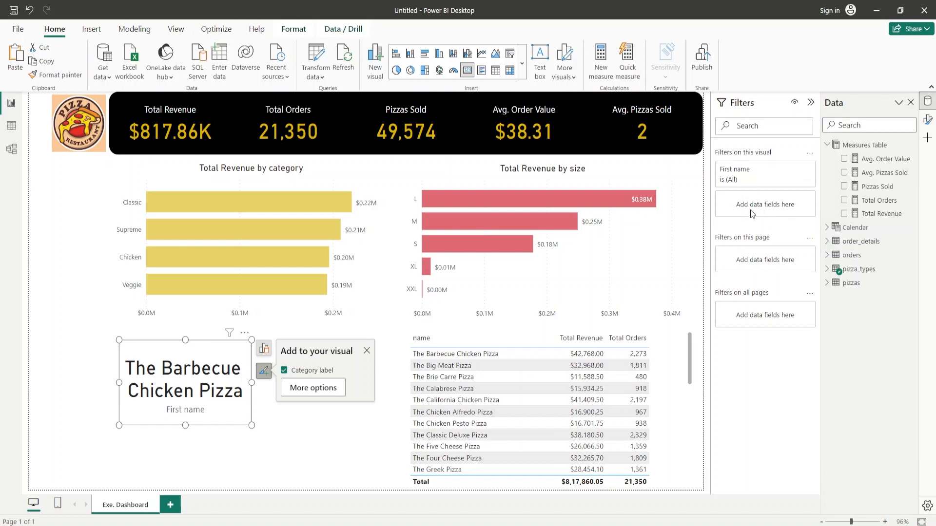
{"action": "left_click", "coordinate": [827, 269]}
{"action": "left_click", "coordinate": [865, 311]}
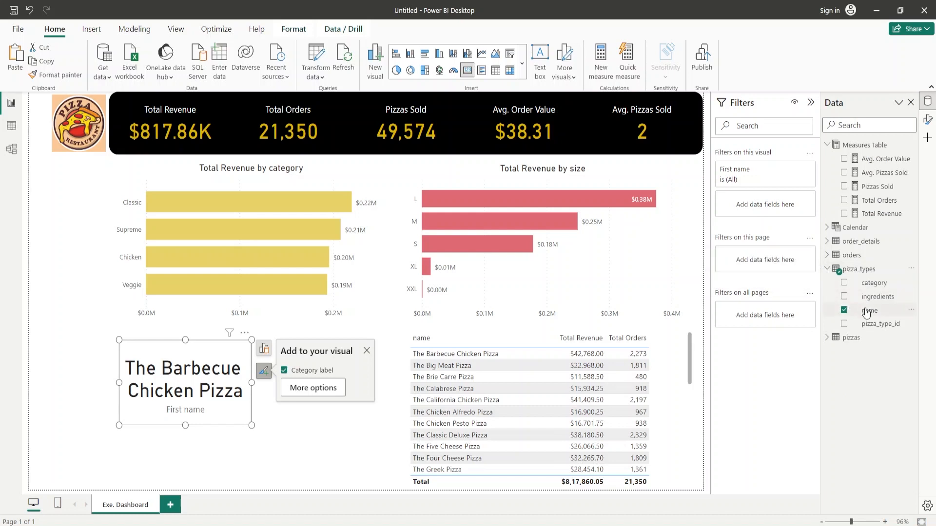
{"action": "left_click_drag", "start_coordinate": [865, 311], "coordinate": [761, 206]}
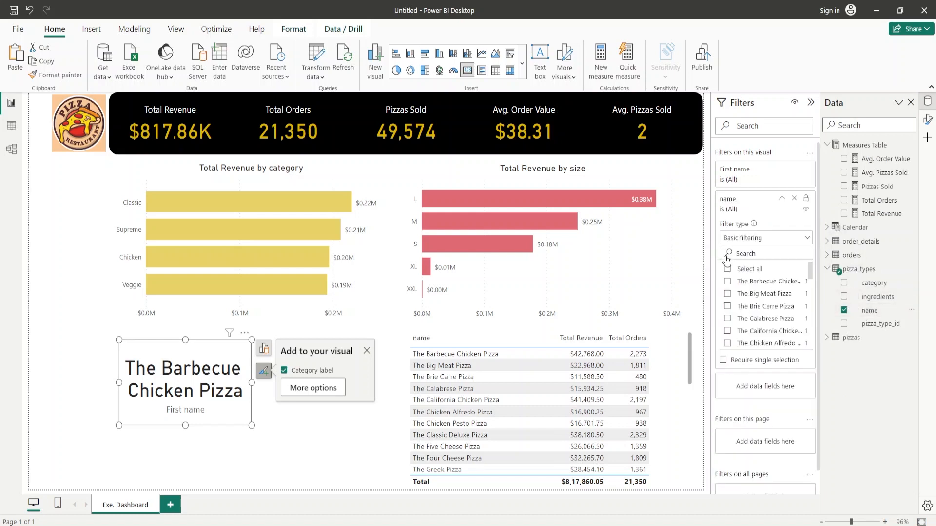
Step: Make the card's name filter a Top N filter showing the top 1 item by Total Revenue, and apply it
{"action": "left_click", "coordinate": [732, 238]}
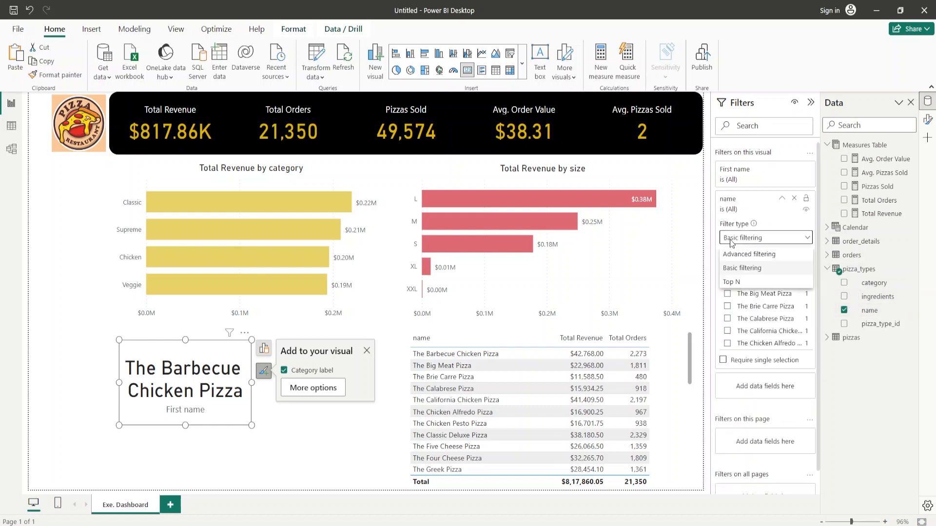
{"action": "left_click", "coordinate": [730, 284]}
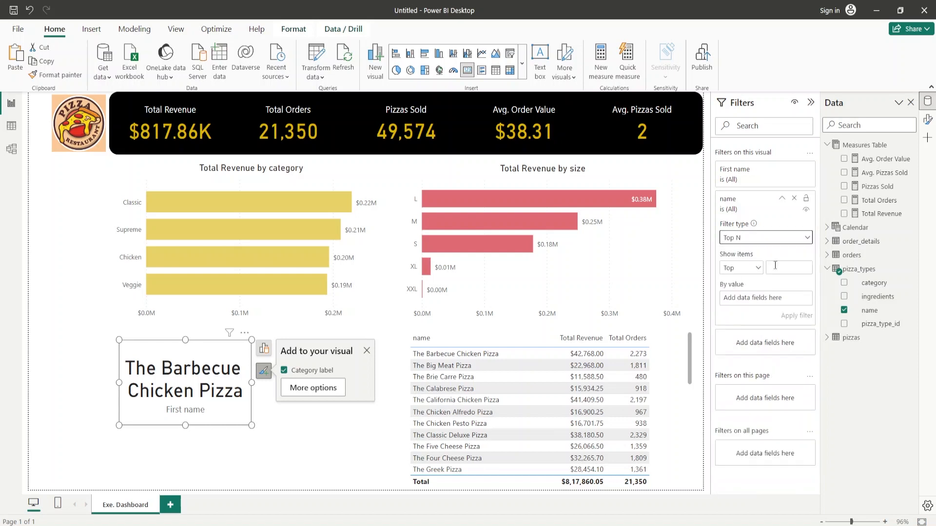
{"action": "left_click", "coordinate": [775, 266]}
{"action": "left_click_drag", "start_coordinate": [880, 214], "coordinate": [765, 295]}
{"action": "left_click_drag", "start_coordinate": [777, 296], "coordinate": [777, 298]}
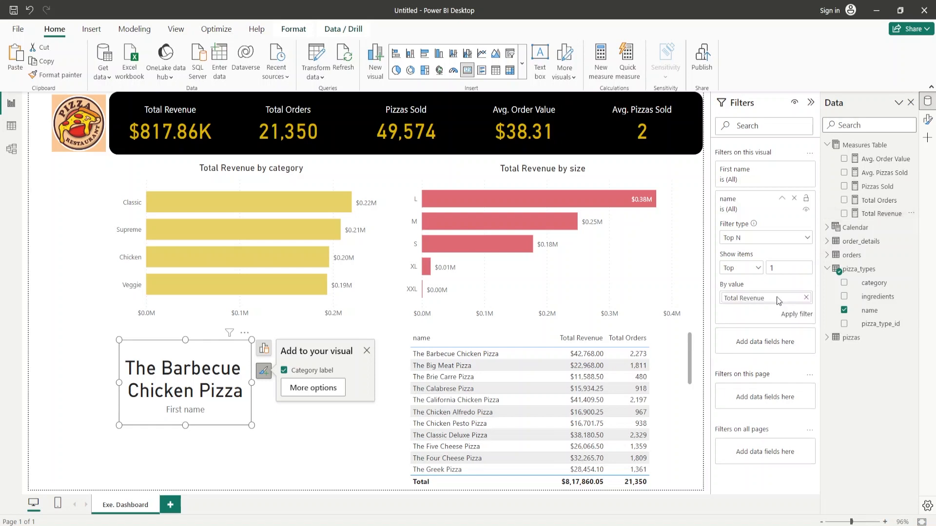
{"action": "left_click", "coordinate": [804, 319]}
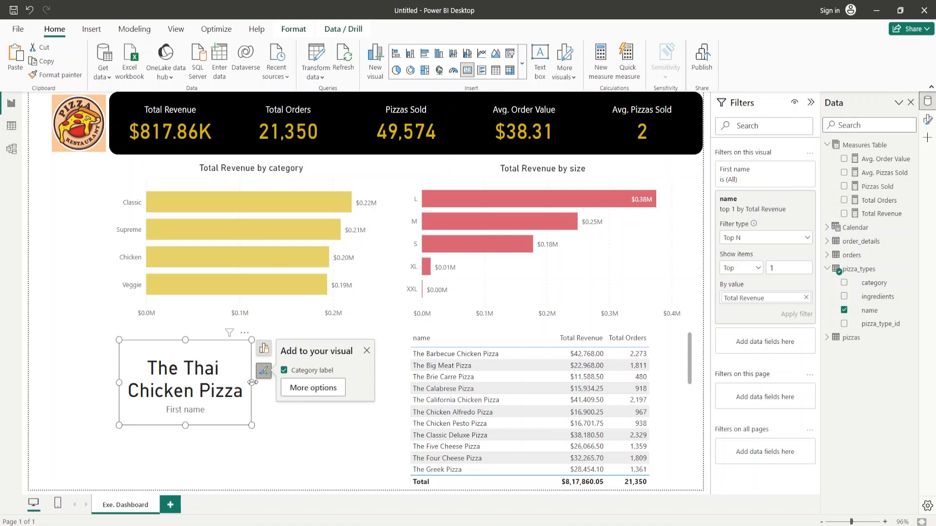
Step: Sort the pizza table by Total Revenue in descending order
{"action": "left_click", "coordinate": [564, 344]}
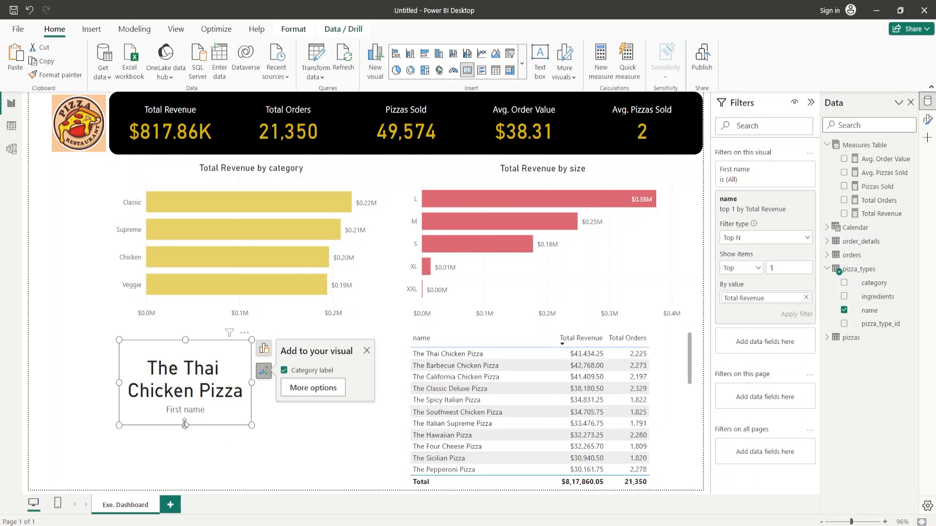
Step: Turn off the category label on the pizza name card
{"action": "left_click", "coordinate": [263, 350]}
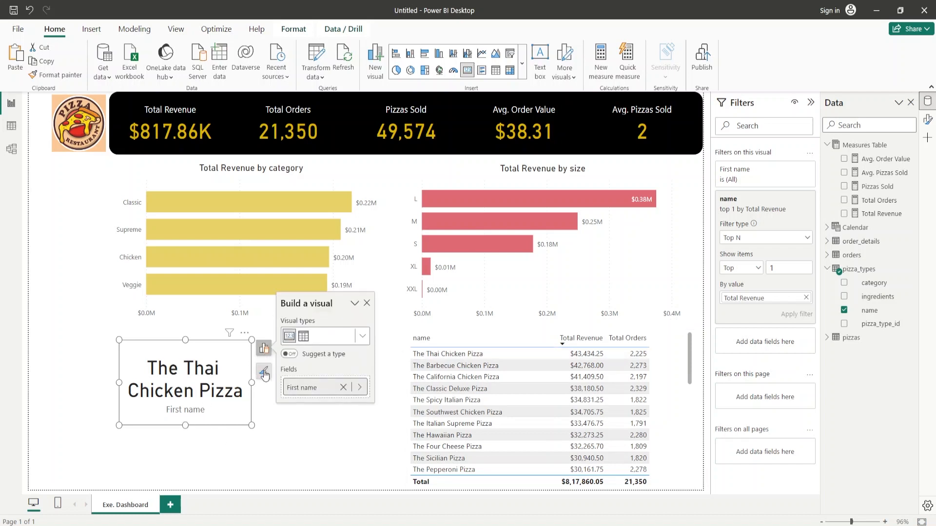
{"action": "left_click", "coordinate": [263, 374]}
{"action": "left_click", "coordinate": [313, 387]}
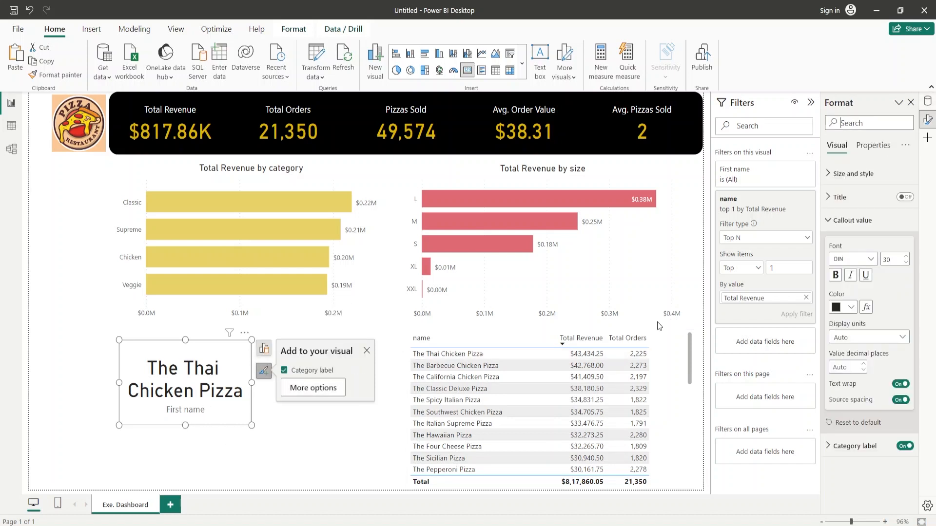
{"action": "left_click", "coordinate": [903, 446]}
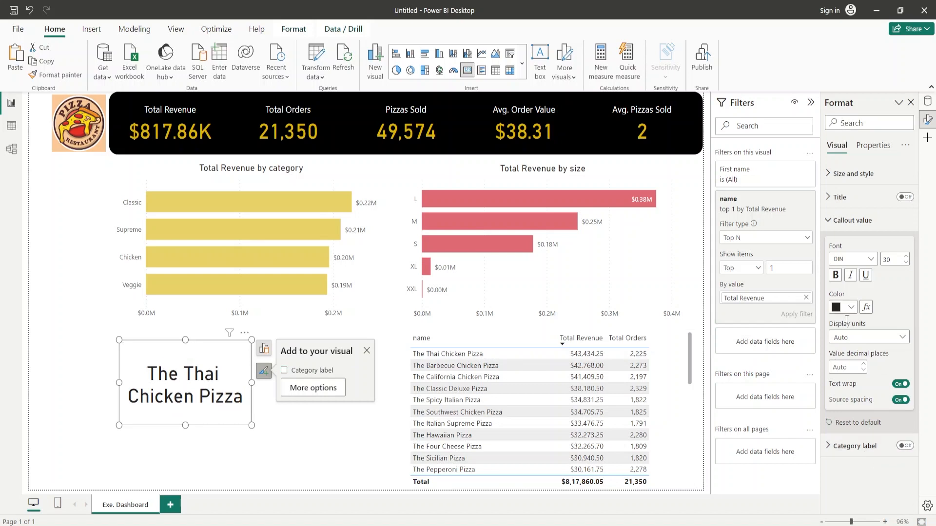
Step: Set the card's callout value color to the palest yellow theme shade
{"action": "left_click", "coordinate": [831, 223]}
{"action": "left_click", "coordinate": [831, 223]}
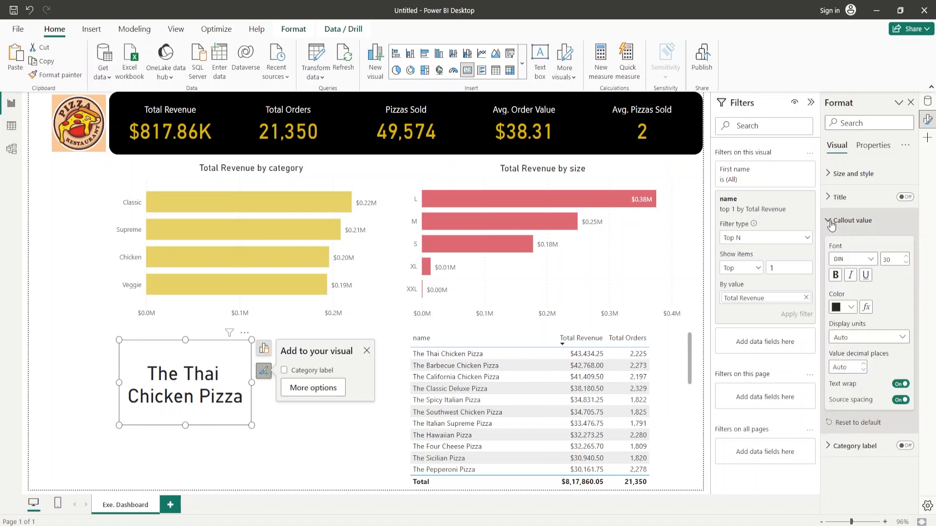
{"action": "left_click", "coordinate": [851, 307]}
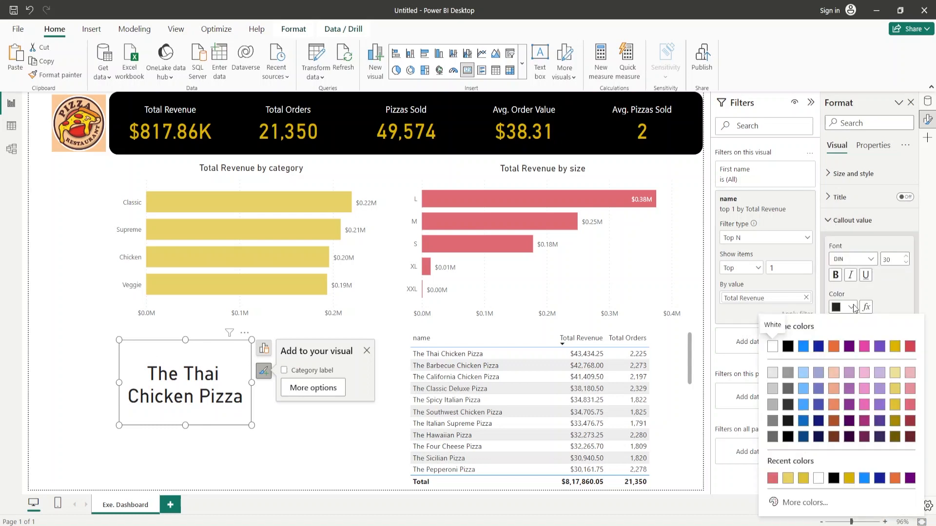
{"action": "left_click", "coordinate": [851, 307]}
{"action": "left_click", "coordinate": [852, 307]}
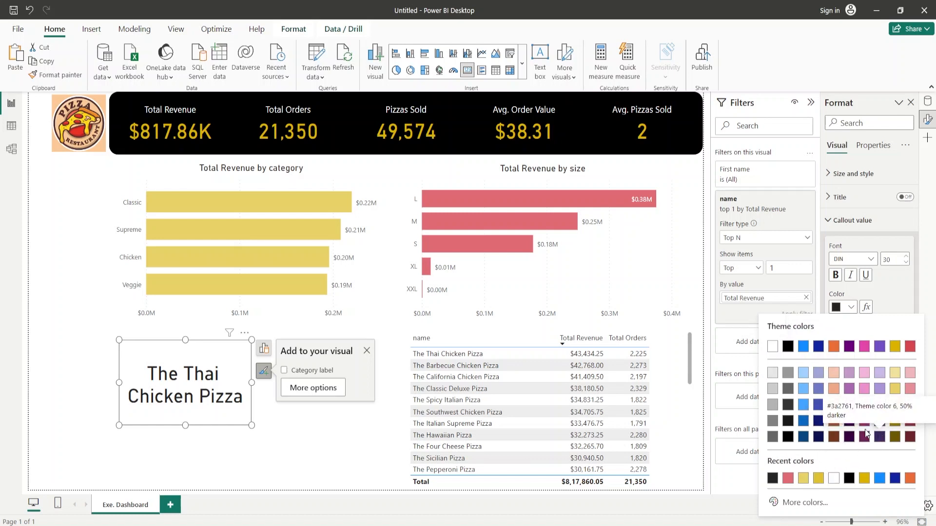
{"action": "left_click", "coordinate": [895, 374]}
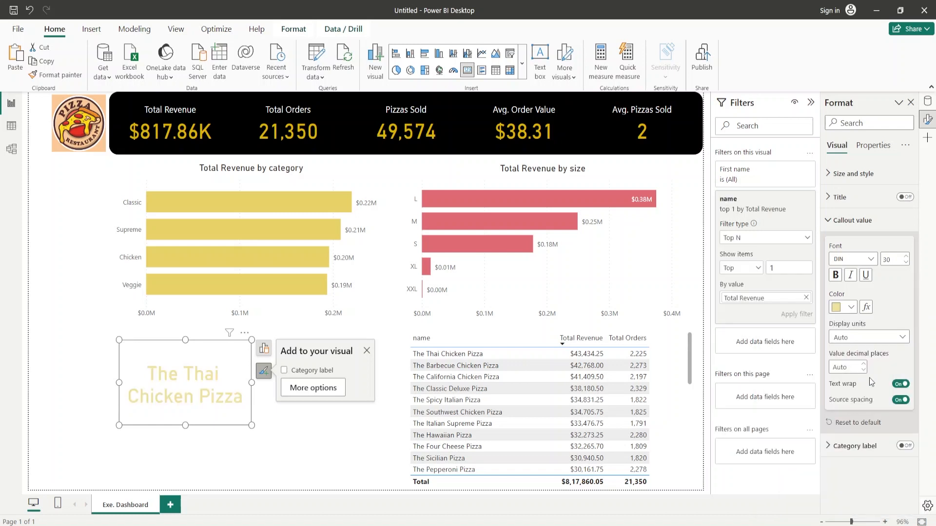
{"action": "left_click", "coordinate": [830, 222]}
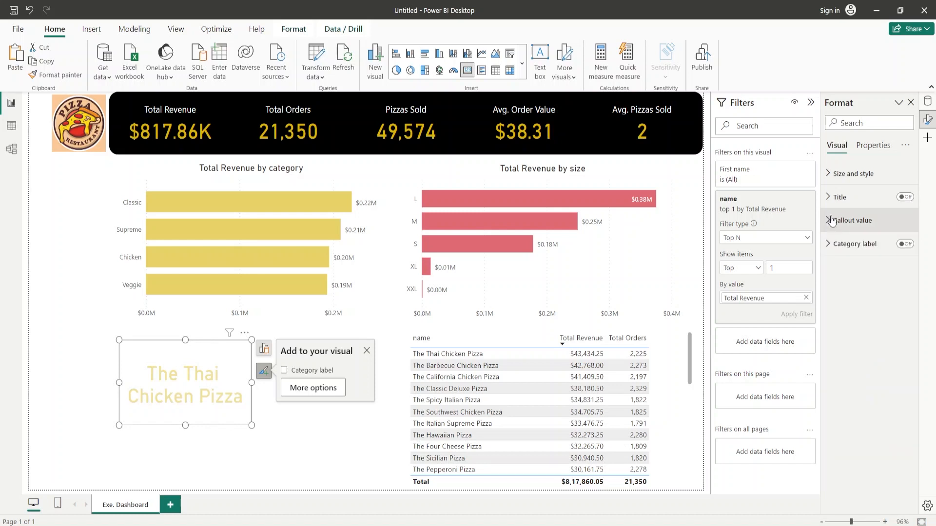
{"action": "left_click", "coordinate": [831, 221]}
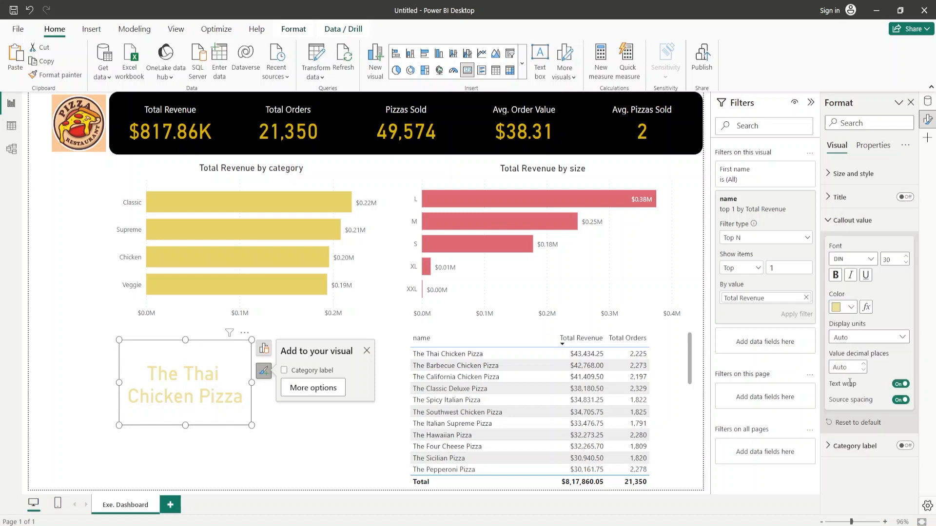
{"action": "left_click", "coordinate": [830, 221]}
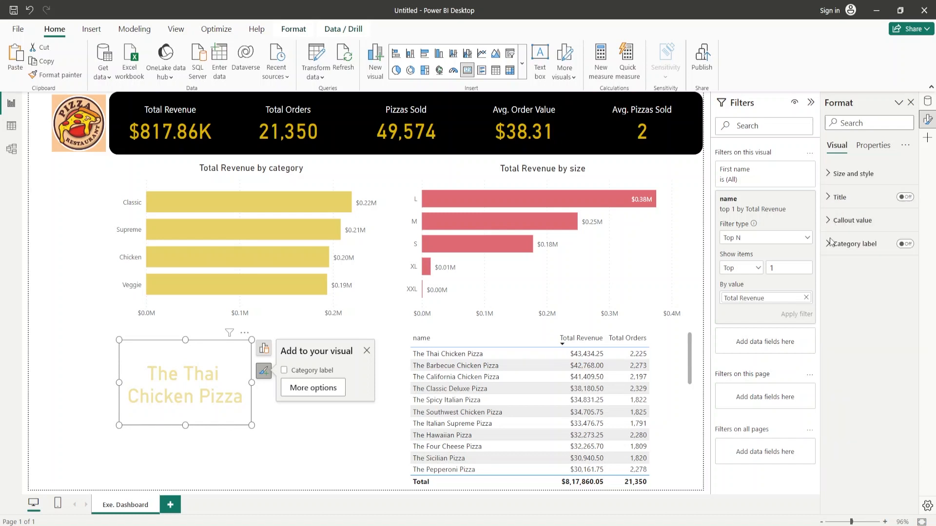
Step: Set the pizza name card's background color to the near-black recent color
{"action": "left_click", "coordinate": [828, 176]}
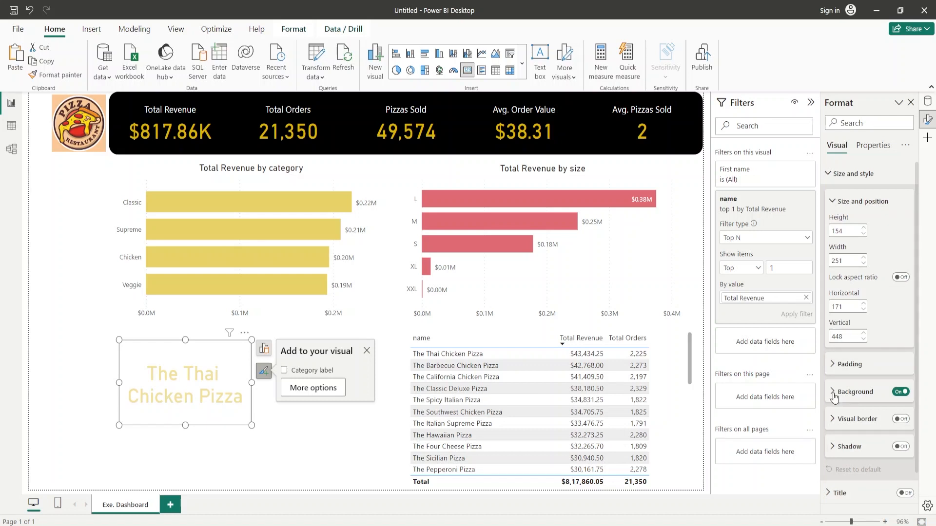
{"action": "left_click", "coordinate": [833, 393]}
{"action": "left_click", "coordinate": [851, 421]}
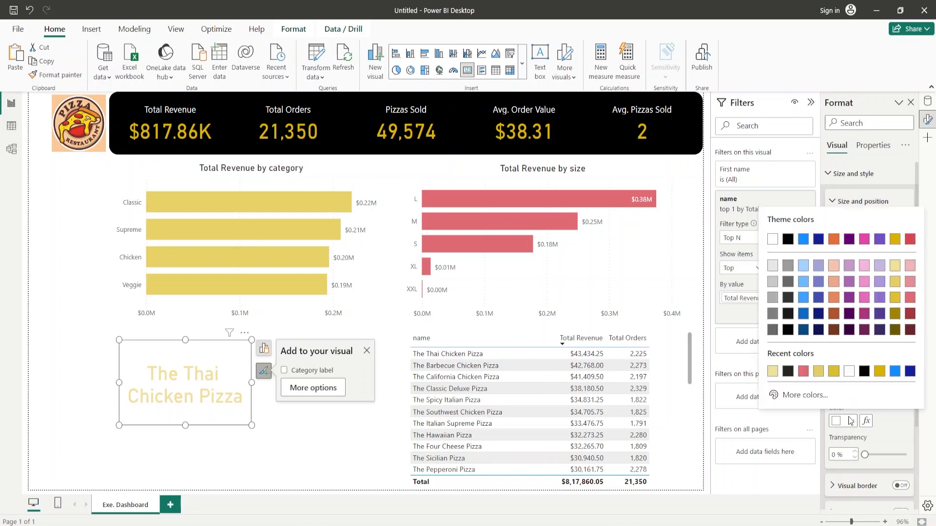
{"action": "left_click", "coordinate": [788, 381]}
Step: Turn on the card's shadow and shrink the card to about 238 wide by 115 high
{"action": "scroll", "coordinate": [878, 399], "scroll_direction": "down", "scroll_amount": 3}
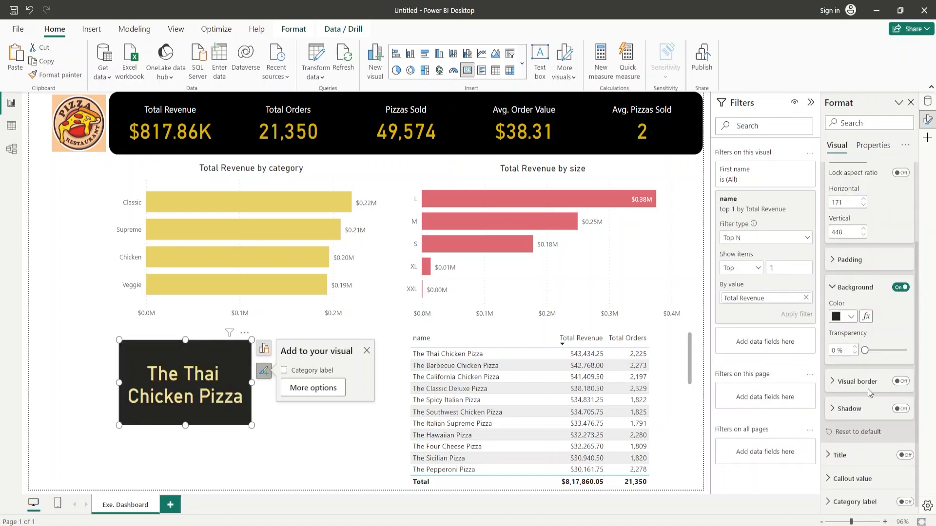
{"action": "left_click", "coordinate": [901, 409]}
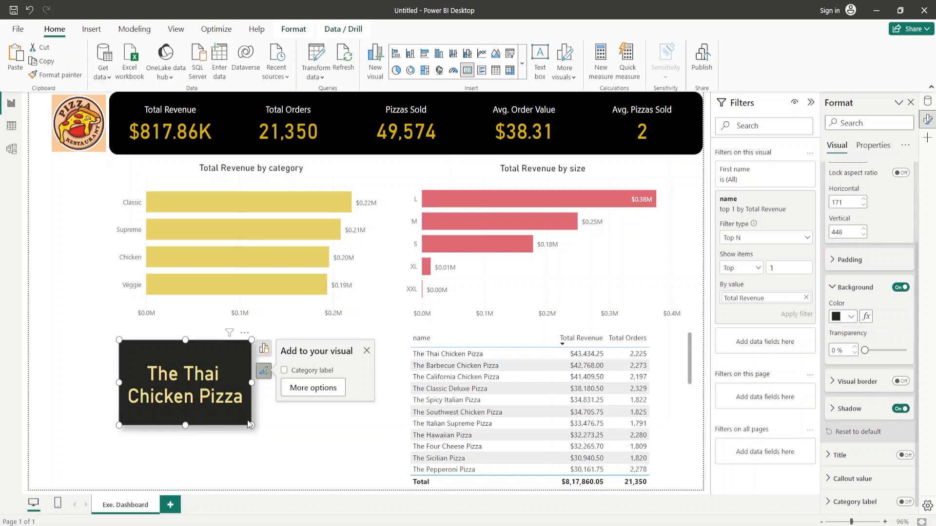
{"action": "left_click_drag", "start_coordinate": [249, 424], "coordinate": [243, 403]}
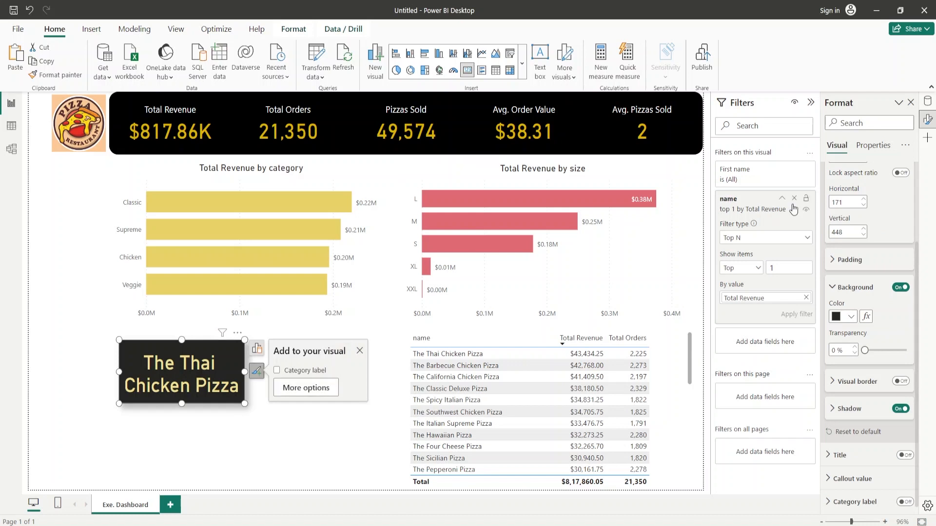
Step: Set the card's callout value to the custom bright yellow #E0F900 and nudge the card slightly to the right
{"action": "left_click", "coordinate": [833, 288]}
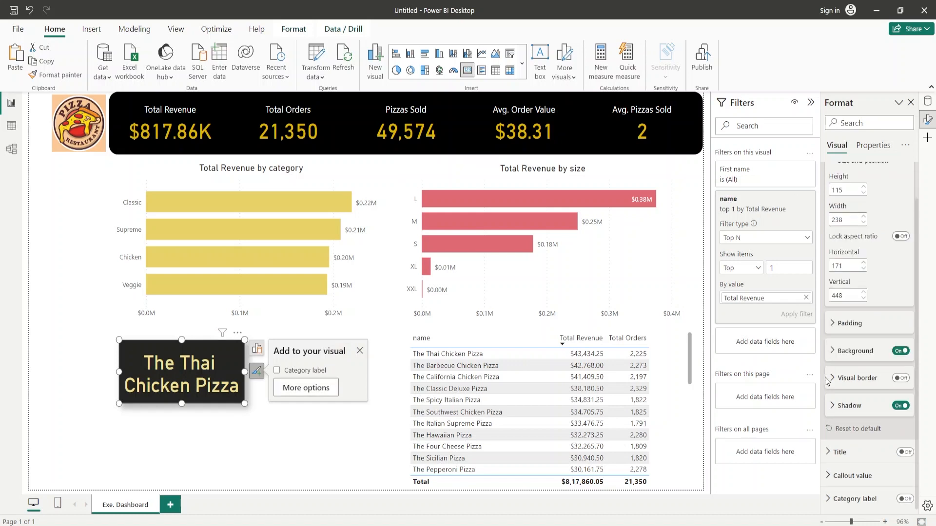
{"action": "left_click", "coordinate": [831, 477]}
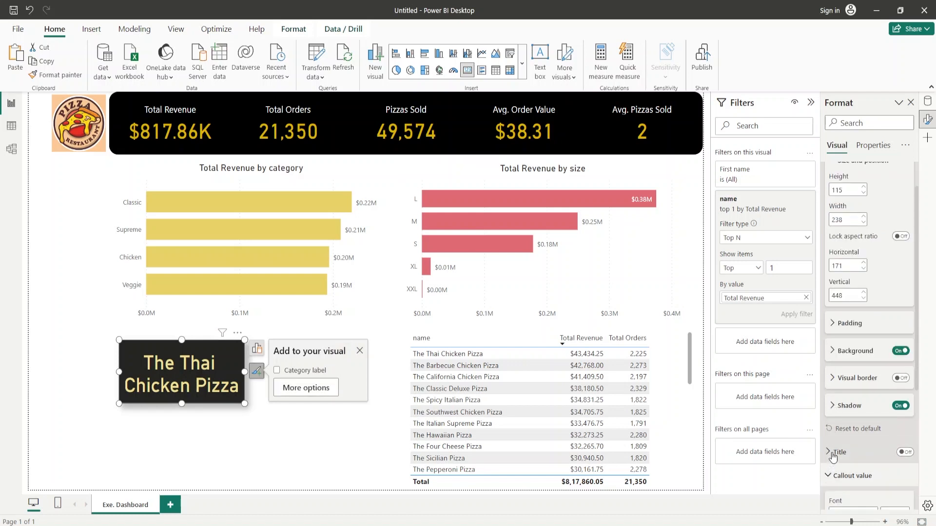
{"action": "scroll", "coordinate": [833, 456], "scroll_direction": "down", "scroll_amount": 3}
{"action": "left_click", "coordinate": [843, 457]}
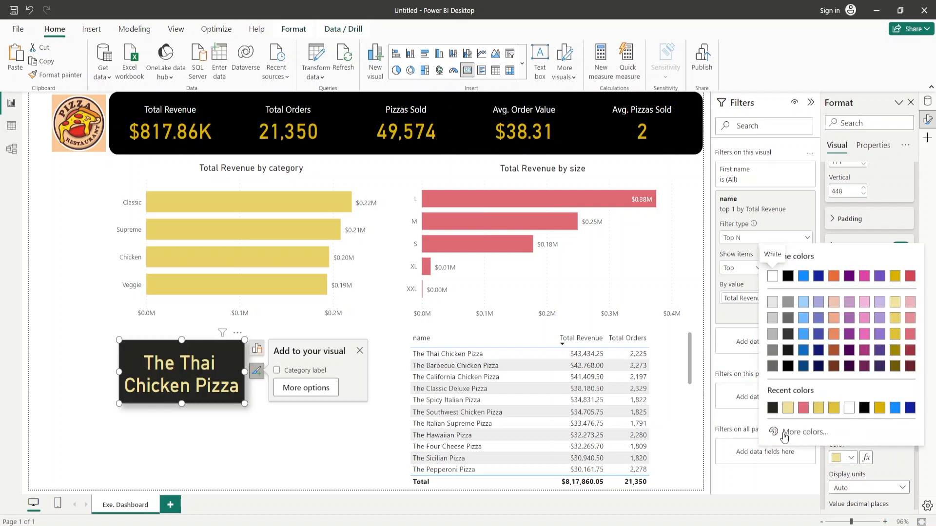
{"action": "left_click", "coordinate": [810, 433]}
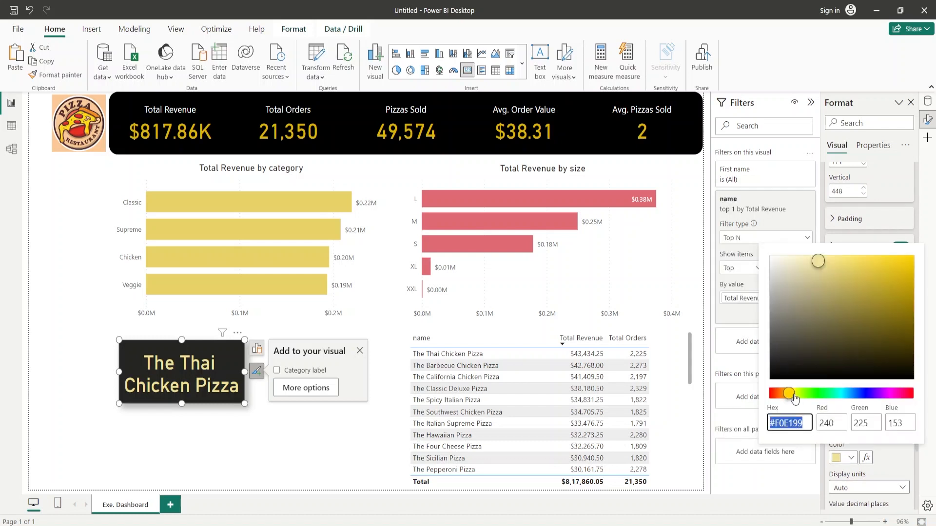
{"action": "left_click_drag", "start_coordinate": [795, 399], "coordinate": [801, 398]}
{"action": "left_click_drag", "start_coordinate": [819, 266], "coordinate": [910, 257]}
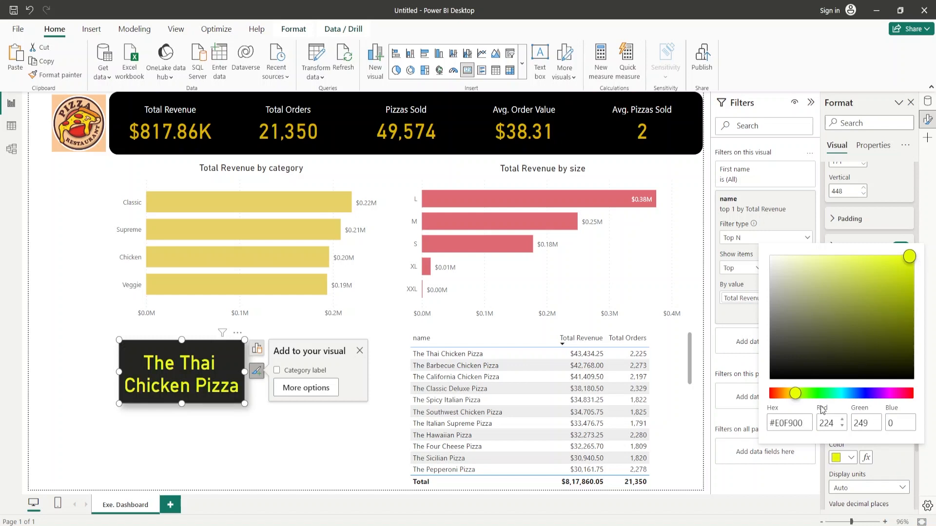
{"action": "left_click", "coordinate": [804, 490]}
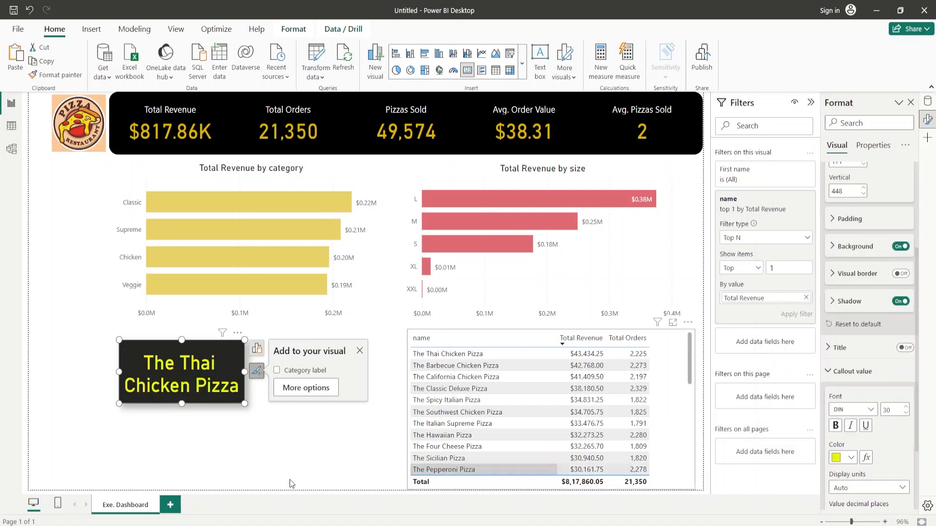
{"action": "left_click_drag", "start_coordinate": [159, 347], "coordinate": [171, 345]}
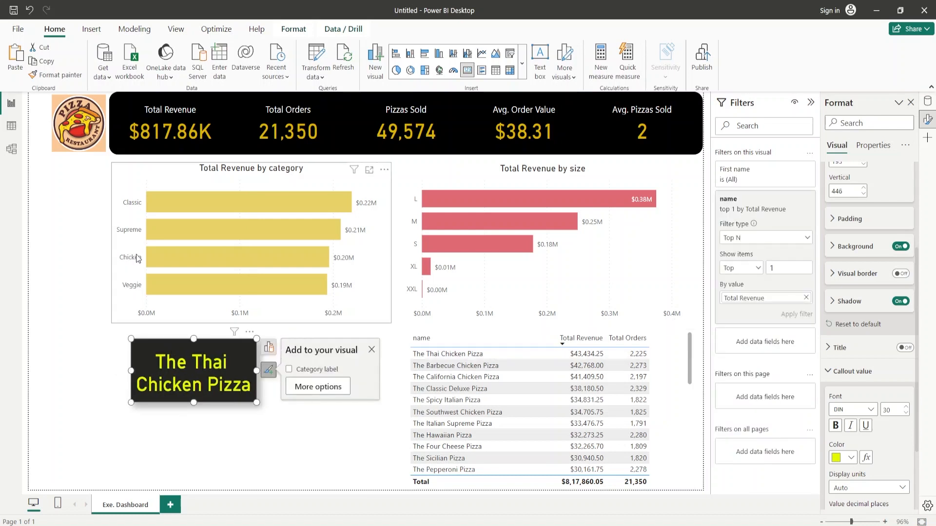
Step: Shrink the category and size revenue charts from their lower-left corners and move the category chart closer to the size chart
{"action": "left_click", "coordinate": [113, 324]}
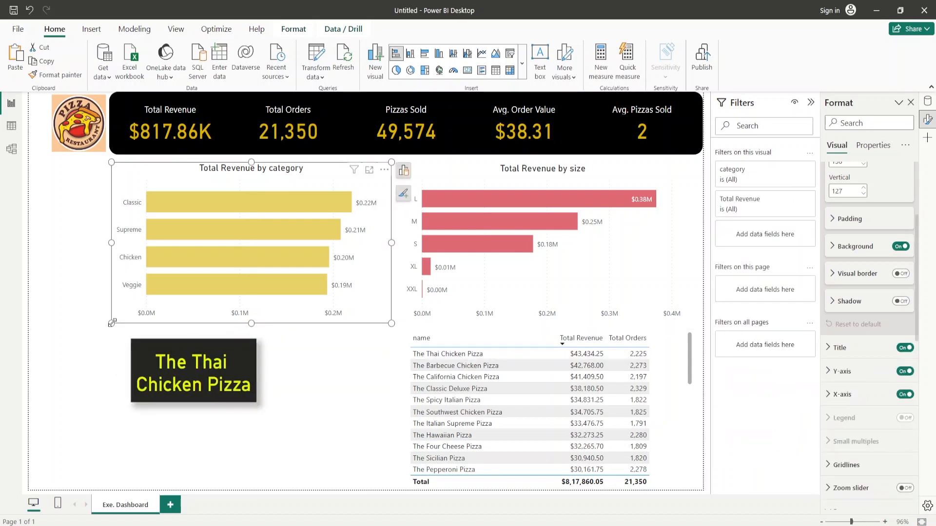
{"action": "left_click_drag", "start_coordinate": [113, 323], "coordinate": [166, 306]}
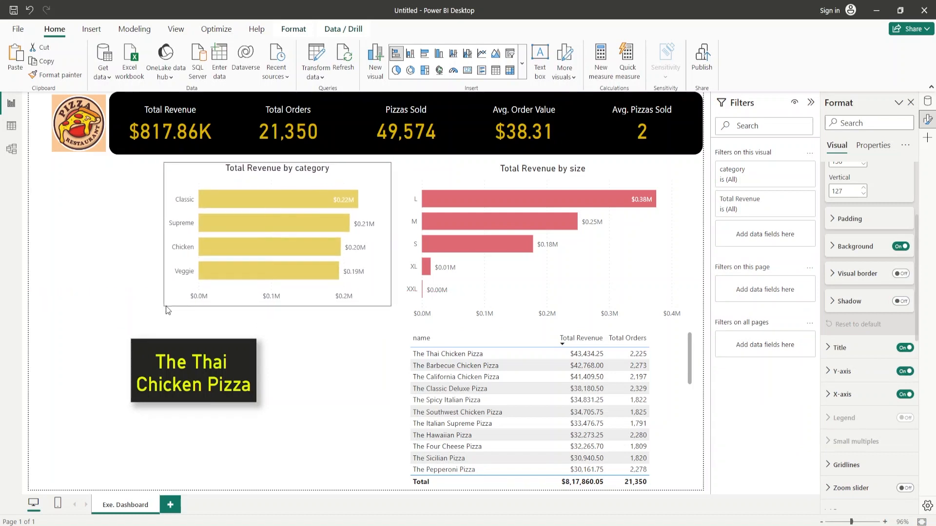
{"action": "left_click", "coordinate": [406, 320]}
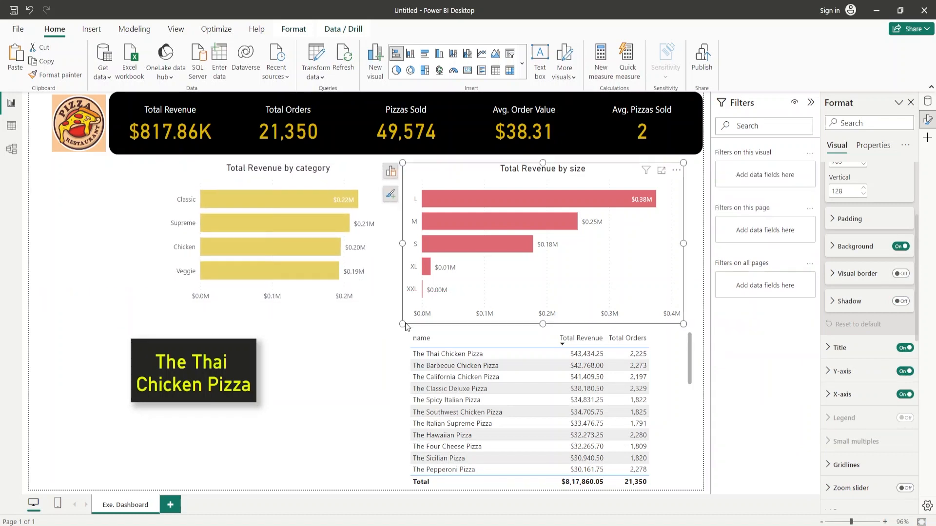
{"action": "left_click_drag", "start_coordinate": [405, 322], "coordinate": [443, 304]}
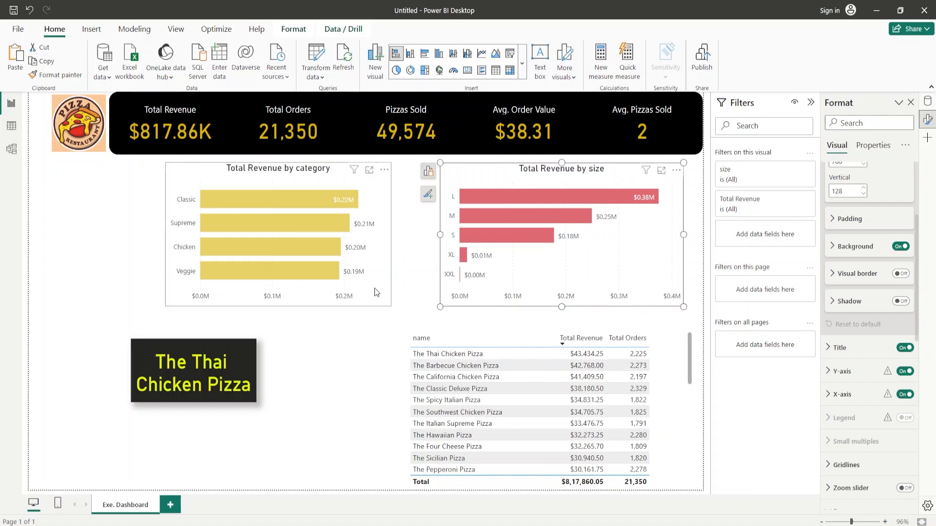
{"action": "left_click_drag", "start_coordinate": [374, 292], "coordinate": [404, 291]}
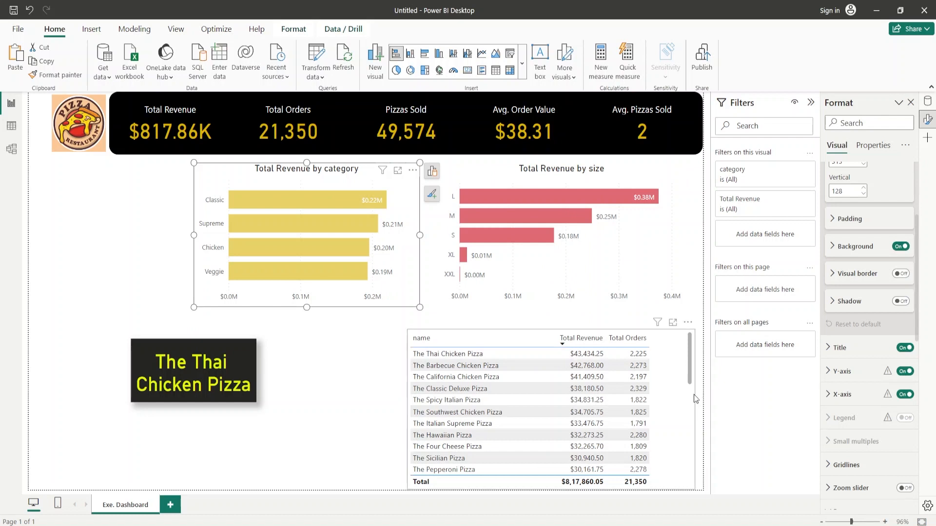
Step: Narrow the pizza table from its right edge and move it up and to the right beneath the size revenue chart
{"action": "left_click", "coordinate": [677, 402]}
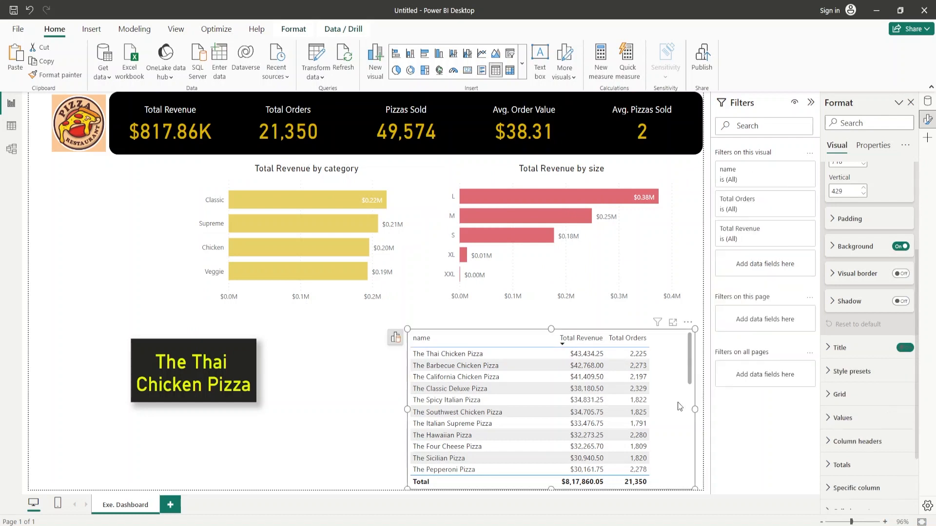
{"action": "left_click_drag", "start_coordinate": [695, 411], "coordinate": [661, 411]}
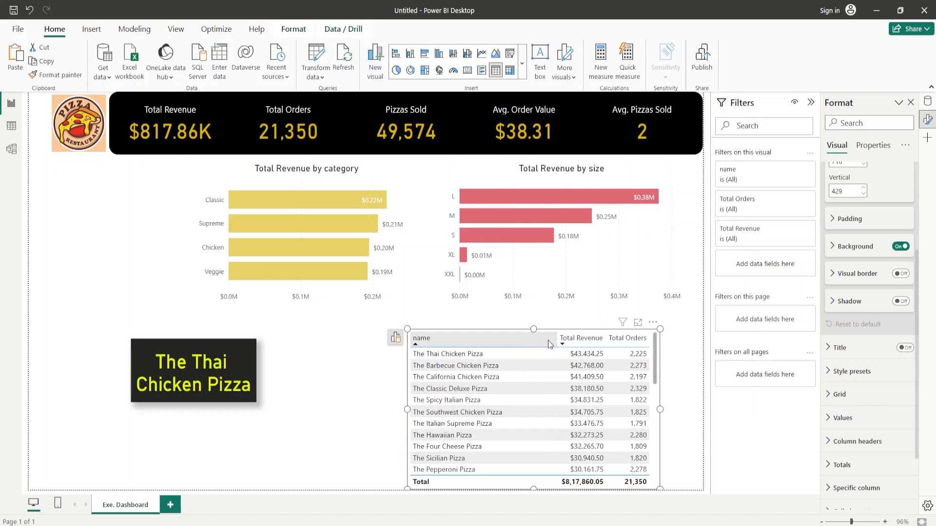
{"action": "left_click", "coordinate": [475, 338]}
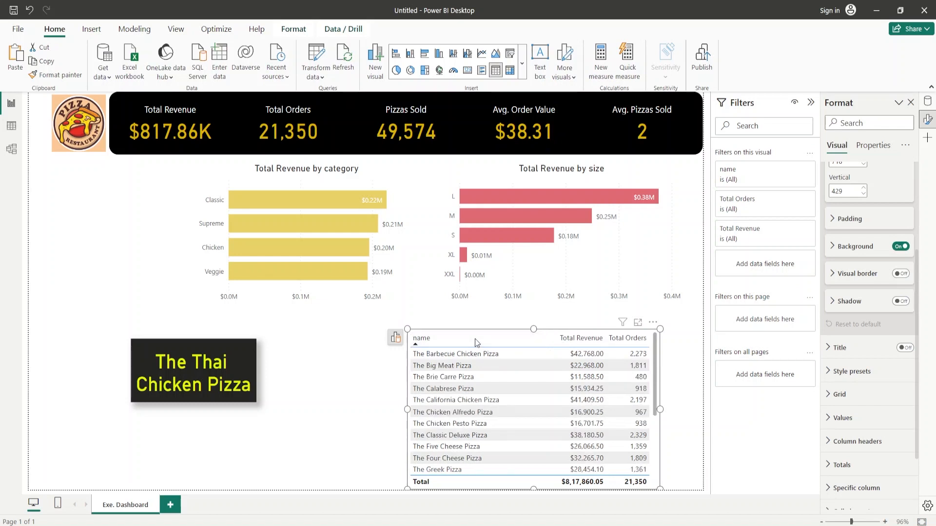
{"action": "left_click", "coordinate": [551, 333]}
{"action": "left_click_drag", "start_coordinate": [551, 331], "coordinate": [579, 320]}
Step: Fit the pizza name card beneath the category chart at about 198 wide by 101 high, with a callout font size of 25
{"action": "left_click_drag", "start_coordinate": [233, 343], "coordinate": [258, 331]}
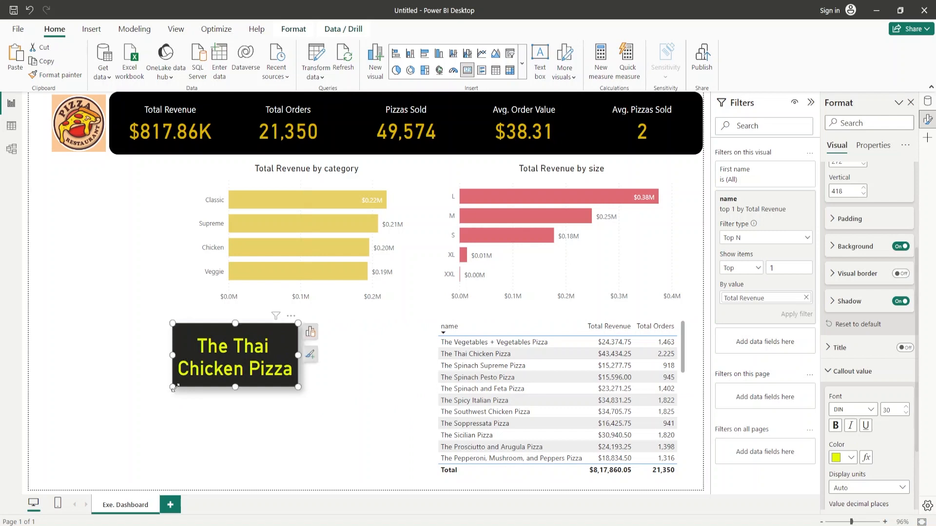
{"action": "left_click_drag", "start_coordinate": [173, 386], "coordinate": [196, 382]}
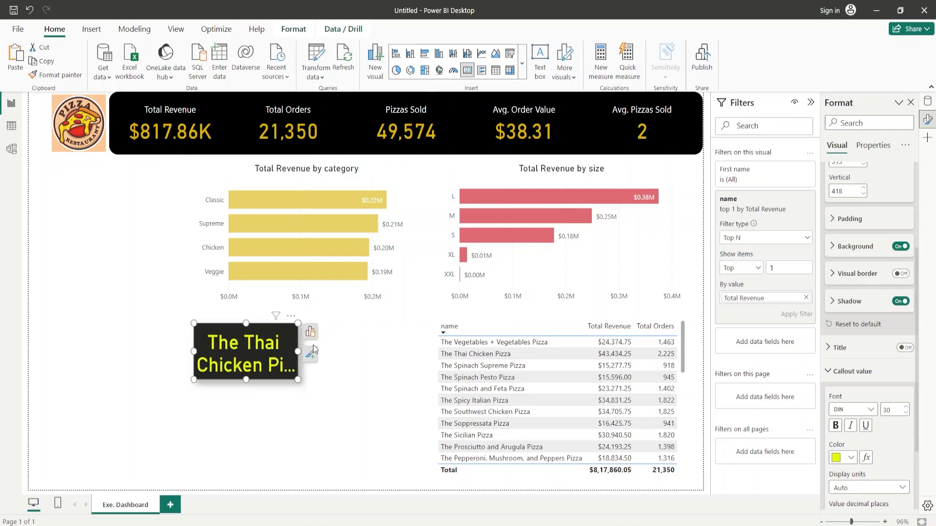
{"action": "left_click", "coordinate": [309, 332]}
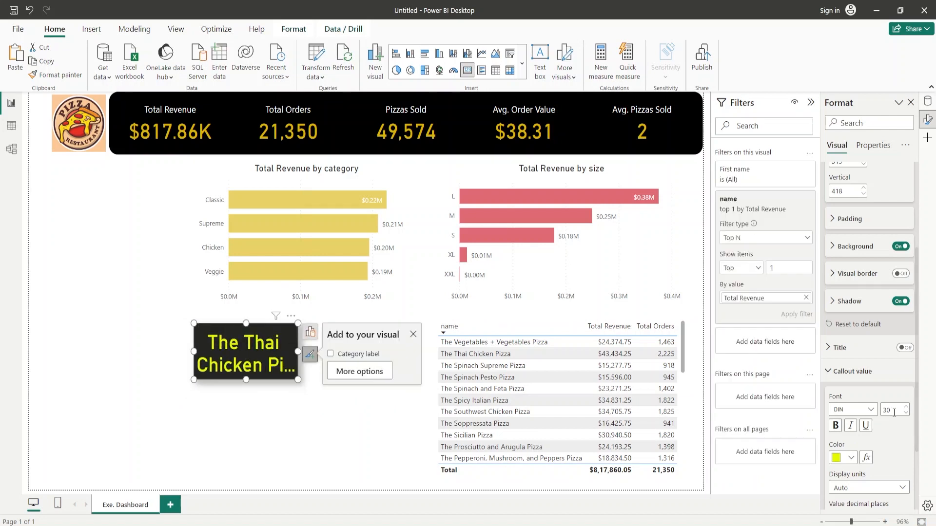
{"action": "left_click_drag", "start_coordinate": [891, 409], "coordinate": [882, 409]}
{"action": "type", "text": "25"}
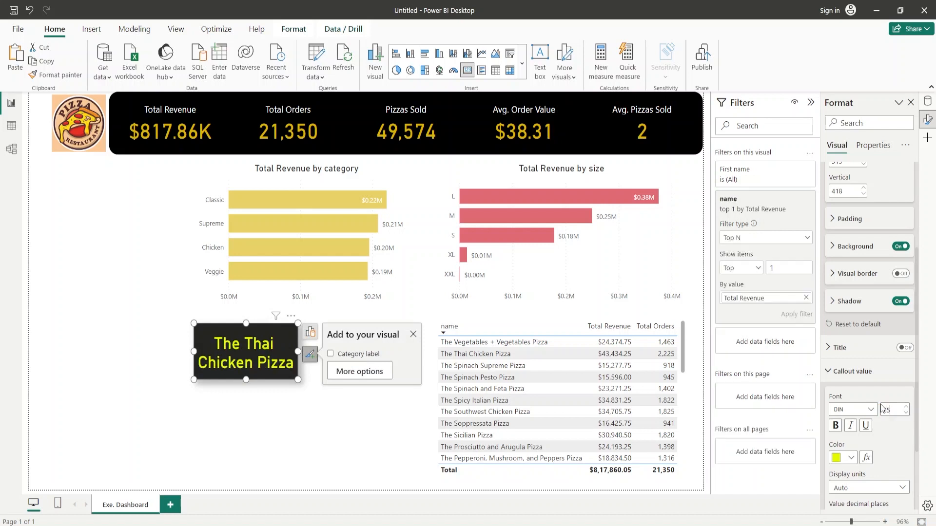
{"action": "left_click", "coordinate": [314, 419]}
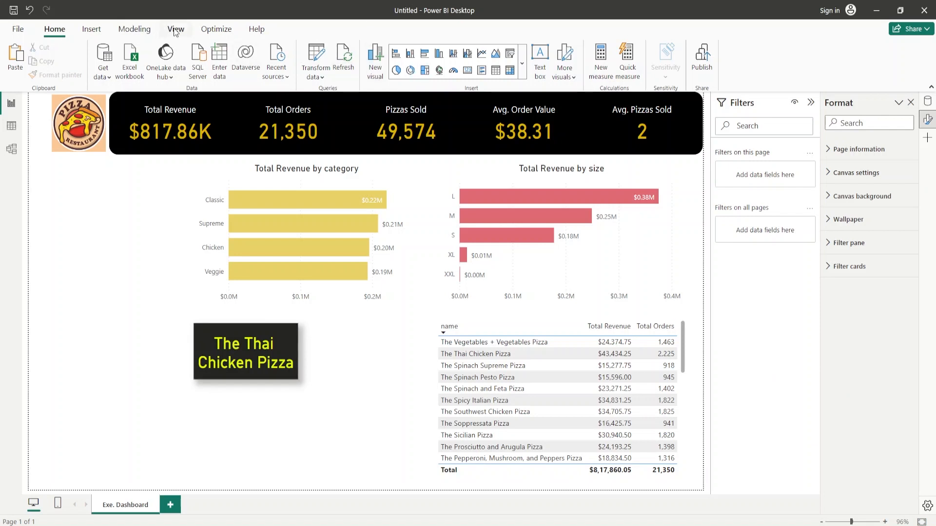
Step: Insert a text box on the report page and enter the text "Top Revenue Pizza" in it
{"action": "left_click", "coordinate": [86, 30]}
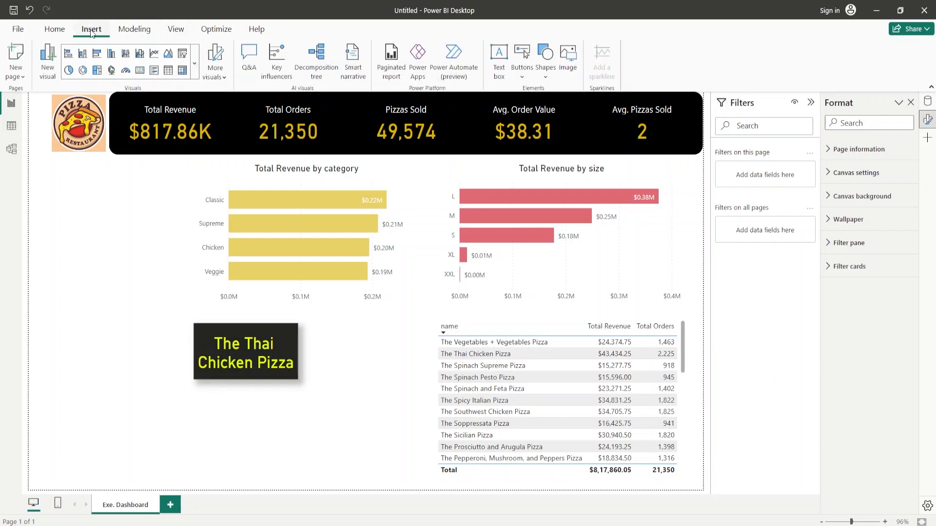
{"action": "left_click", "coordinate": [502, 79]}
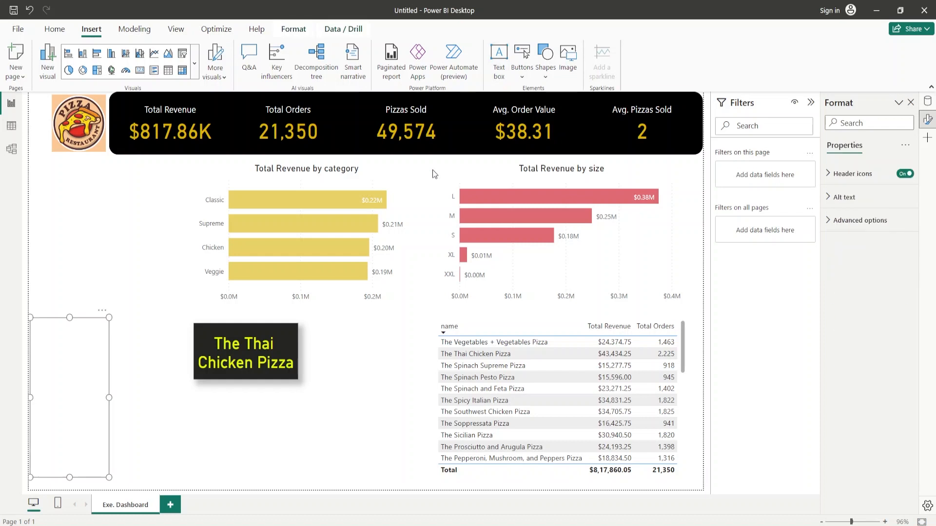
{"action": "left_click", "coordinate": [93, 367]}
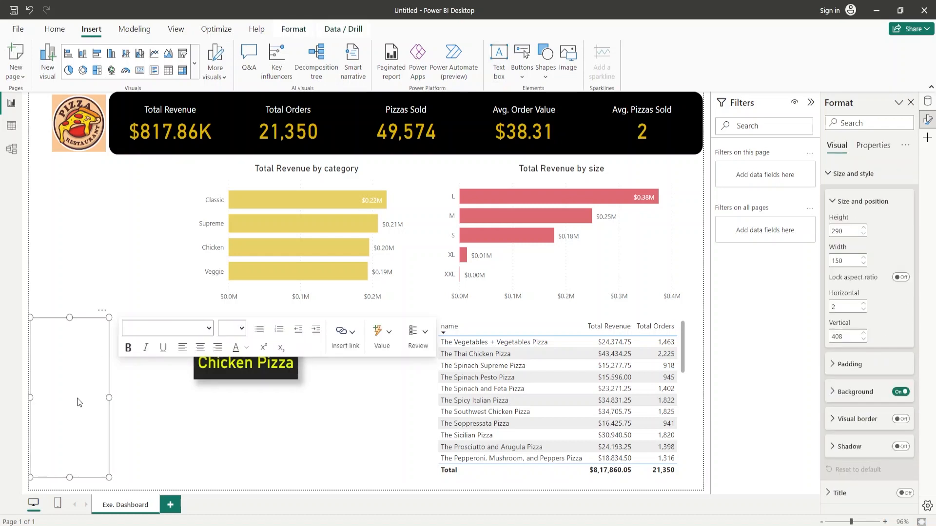
{"action": "left_click", "coordinate": [71, 402]}
{"action": "type", "text": "hIGH"}
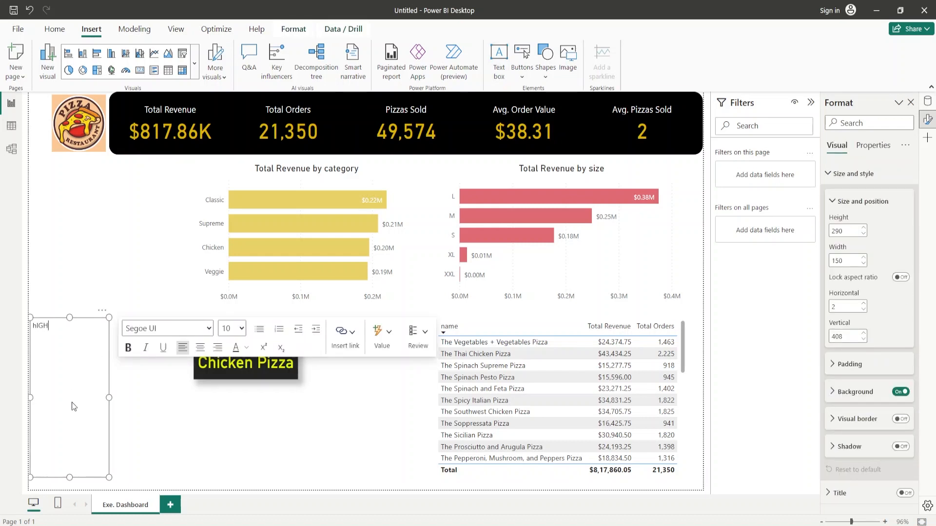
{"action": "key", "text": "BackSpace"}
{"action": "key", "text": "BackSpace"}
{"action": "key", "text": "BackSpace"}
{"action": "key", "text": "BackSpace"}
{"action": "type", "text": "Hi"}
{"action": "key", "text": "BackSpace"}
{"action": "key", "text": "BackSpace"}
{"action": "type", "text": "Top Revenue Pizza"}
Step: Format the "Top Revenue Pizza" text in the DIN font and make it bold
{"action": "left_click", "coordinate": [199, 326]}
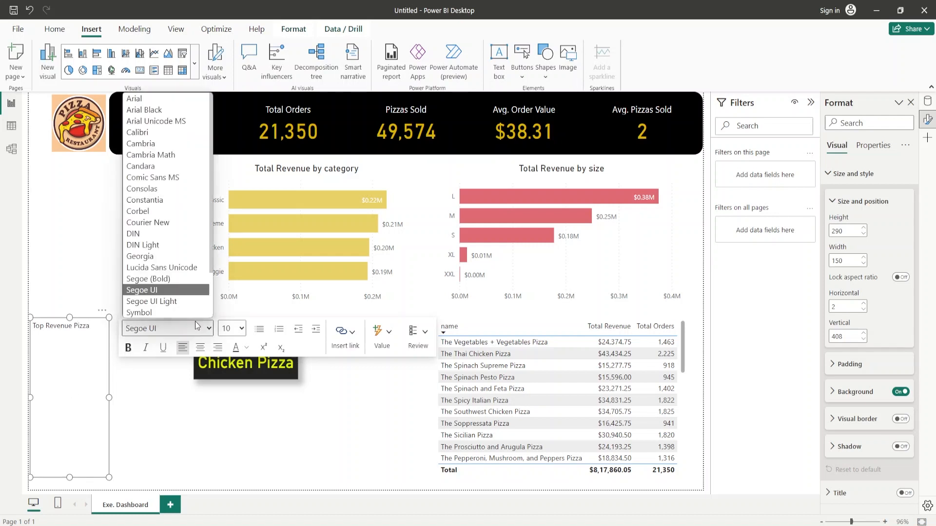
{"action": "scroll", "coordinate": [190, 204], "scroll_direction": "down", "scroll_amount": 1}
{"action": "left_click", "coordinate": [144, 214]}
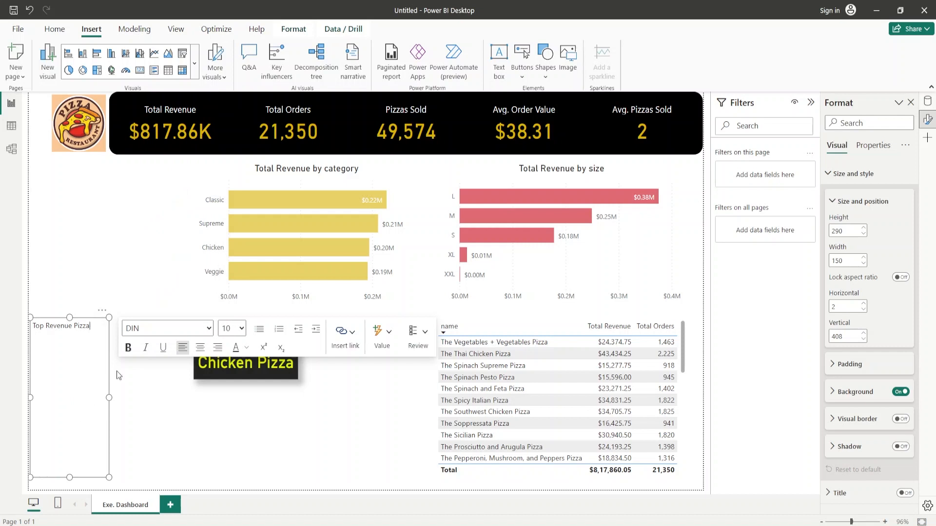
{"action": "left_click_drag", "start_coordinate": [94, 324], "coordinate": [32, 326]}
{"action": "left_click", "coordinate": [209, 328]}
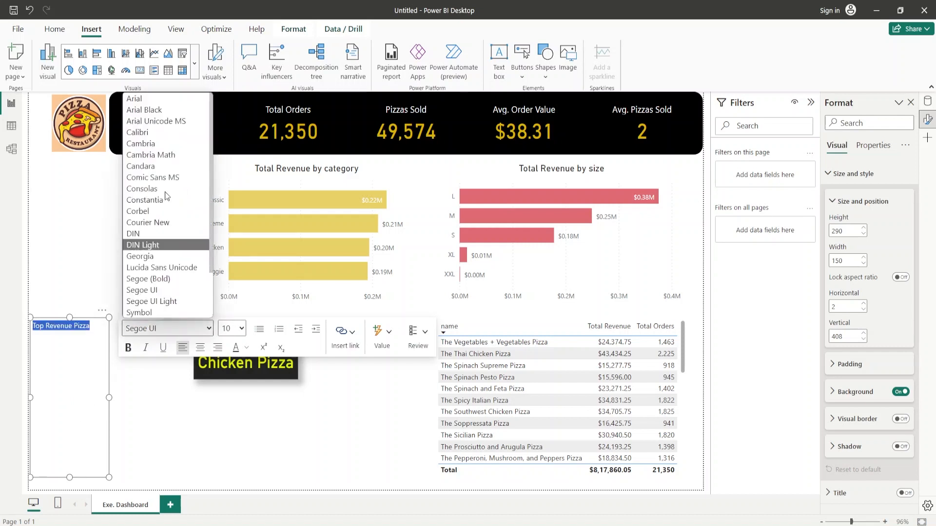
{"action": "left_click", "coordinate": [133, 234]}
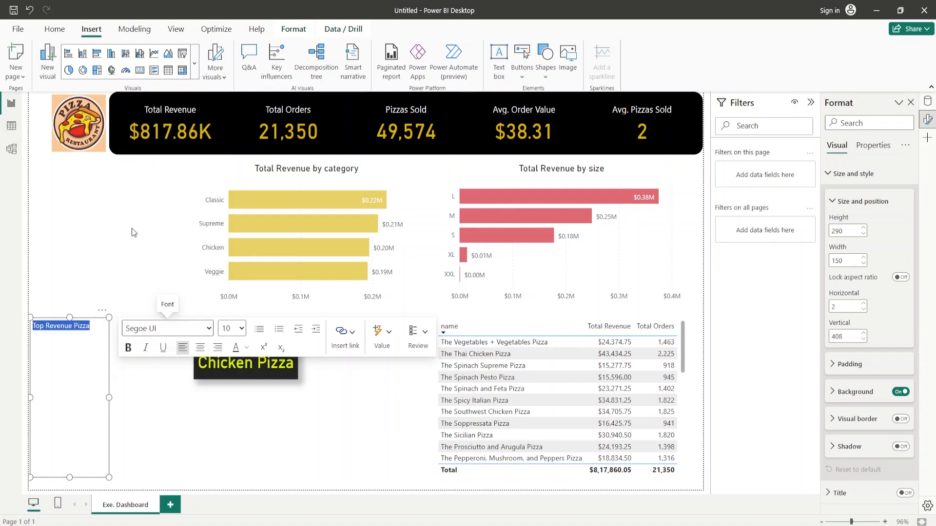
{"action": "left_click", "coordinate": [128, 348]}
Step: Shrink the "Top Revenue Pizza" text box to about 114 wide by 30 high and place it directly above the pizza name card
{"action": "left_click_drag", "start_coordinate": [70, 478], "coordinate": [90, 330]}
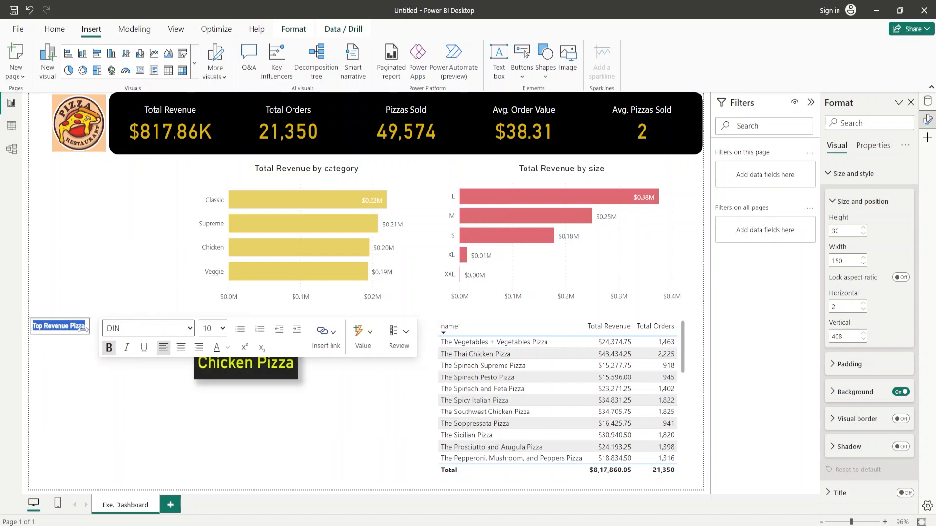
{"action": "left_click", "coordinate": [53, 363]}
{"action": "left_click", "coordinate": [68, 317]}
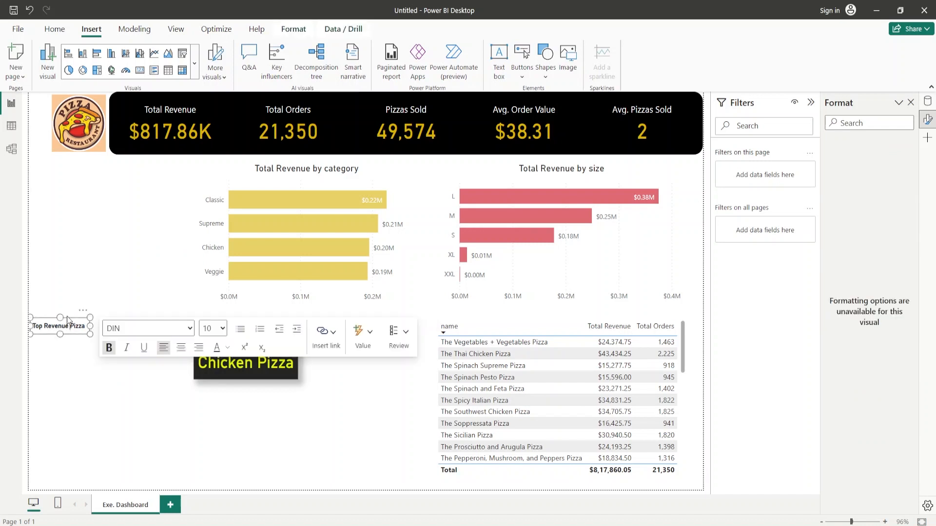
{"action": "left_click", "coordinate": [206, 309]}
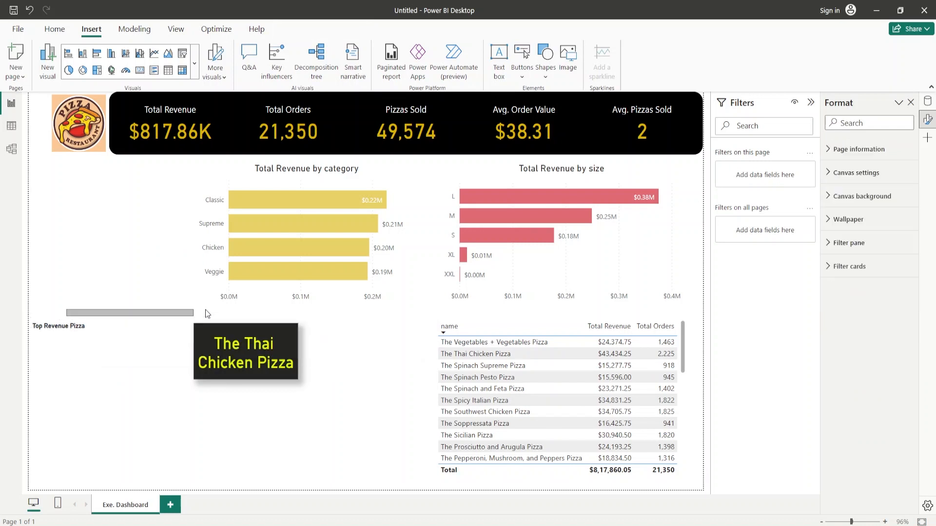
{"action": "left_click", "coordinate": [63, 331]}
{"action": "left_click_drag", "start_coordinate": [67, 335], "coordinate": [230, 322]}
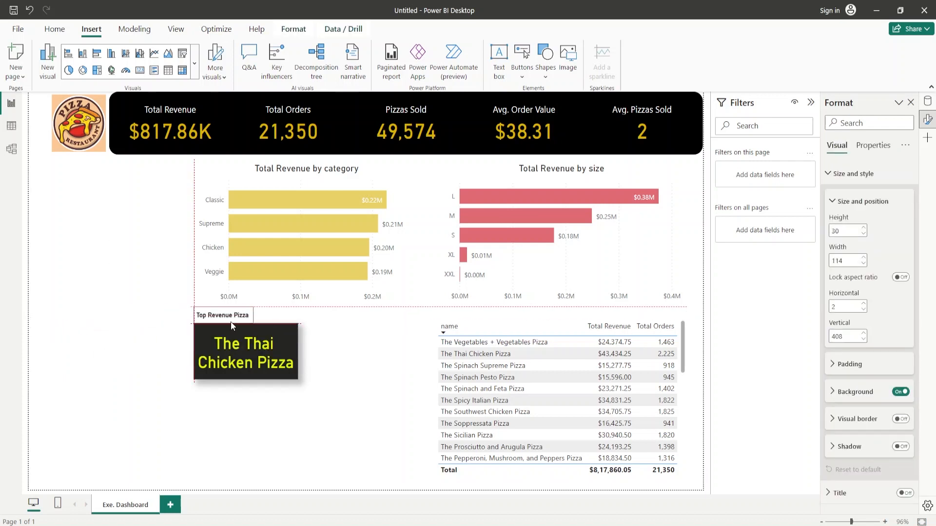
{"action": "left_click", "coordinate": [204, 433]}
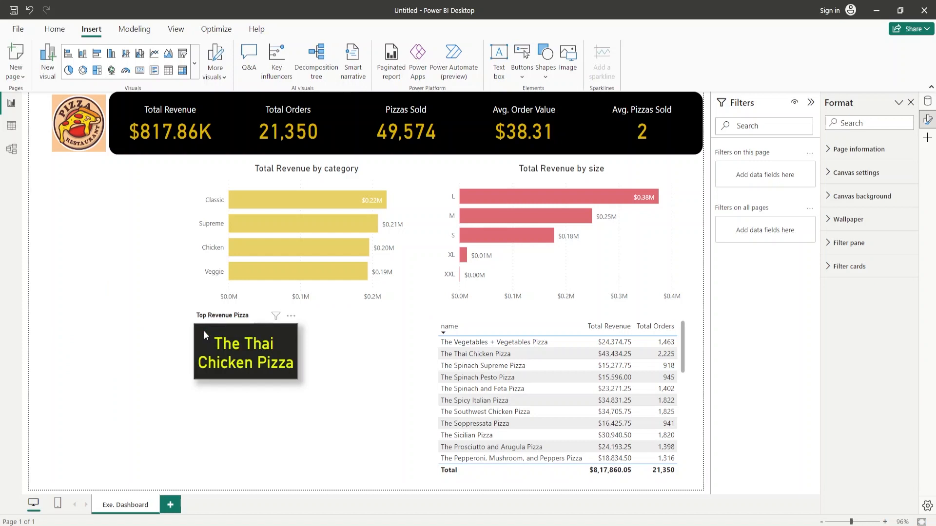
Step: Duplicate the pizza name card and place the copy below the original, aligned with its left edge
{"action": "left_click", "coordinate": [206, 344]}
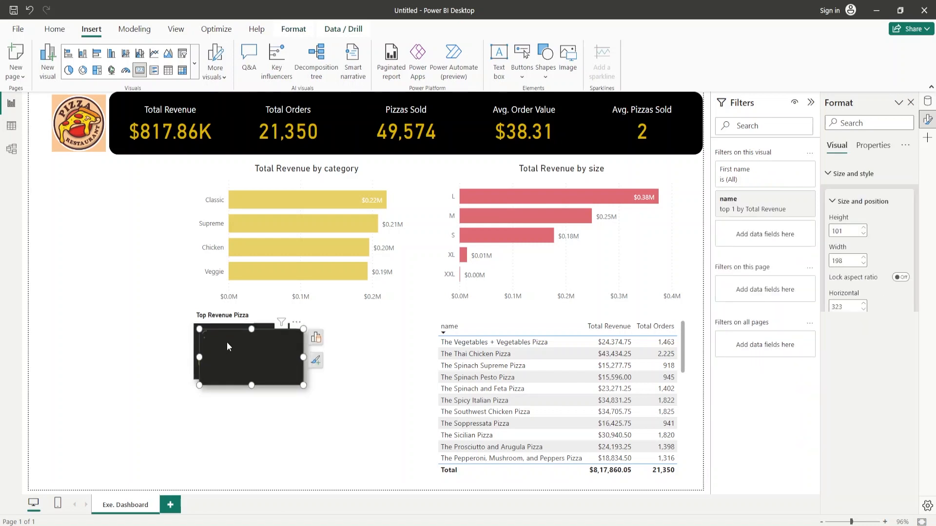
{"action": "left_click_drag", "start_coordinate": [227, 342], "coordinate": [216, 418]}
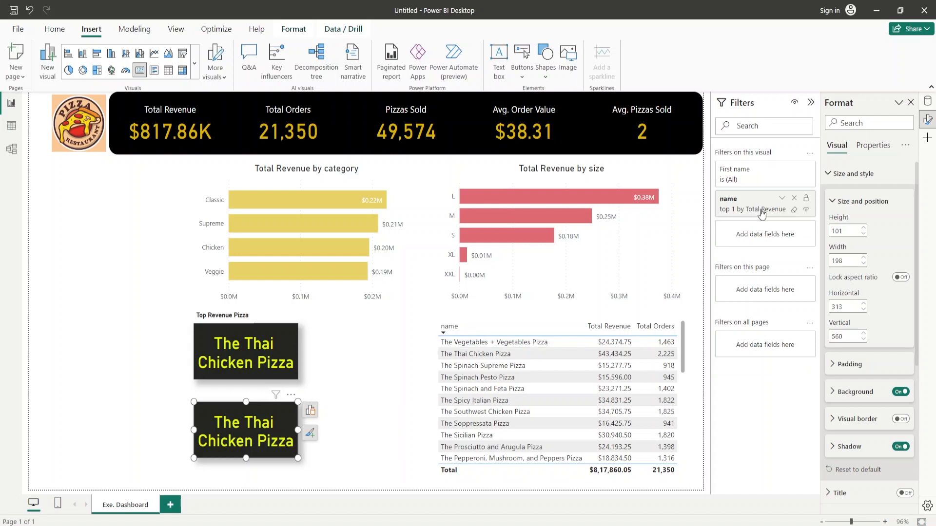
Step: Base the lower card's top 1 name filter on Total Orders instead of Total Revenue, and sort the pizza table by Total Orders descending
{"action": "left_click", "coordinate": [784, 200]}
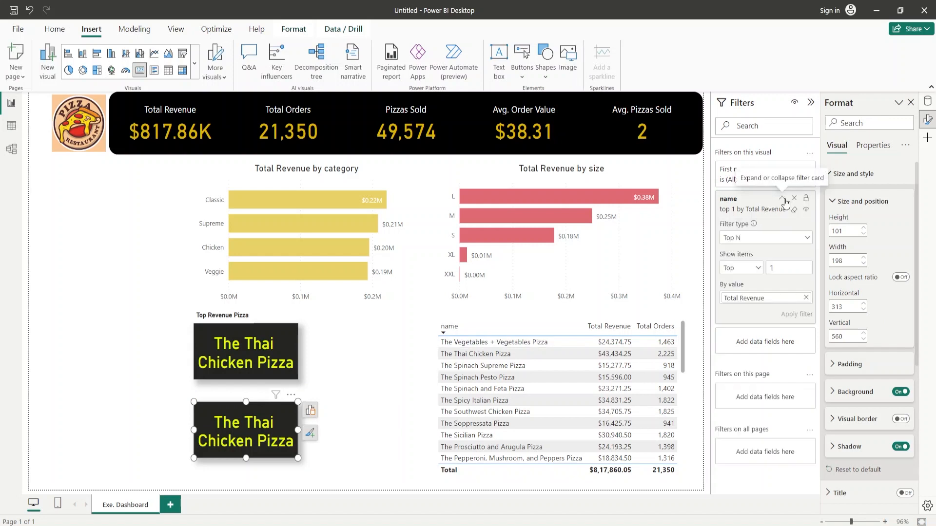
{"action": "left_click", "coordinate": [806, 298]}
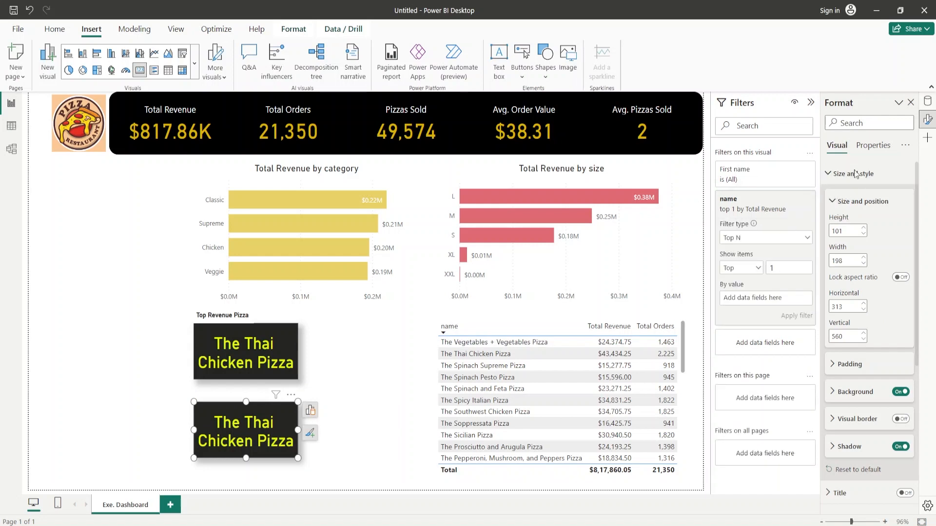
{"action": "left_click", "coordinate": [846, 200]}
{"action": "left_click", "coordinate": [929, 101]}
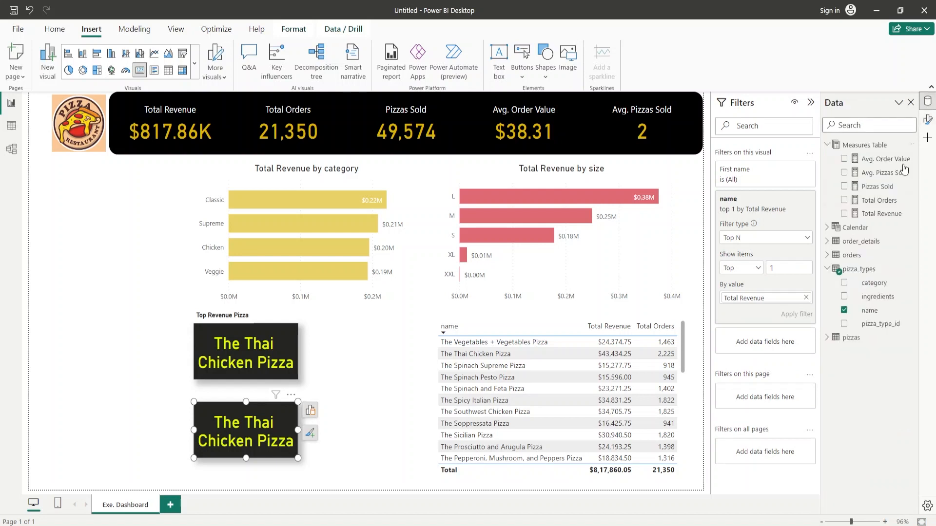
{"action": "left_click", "coordinate": [806, 297]}
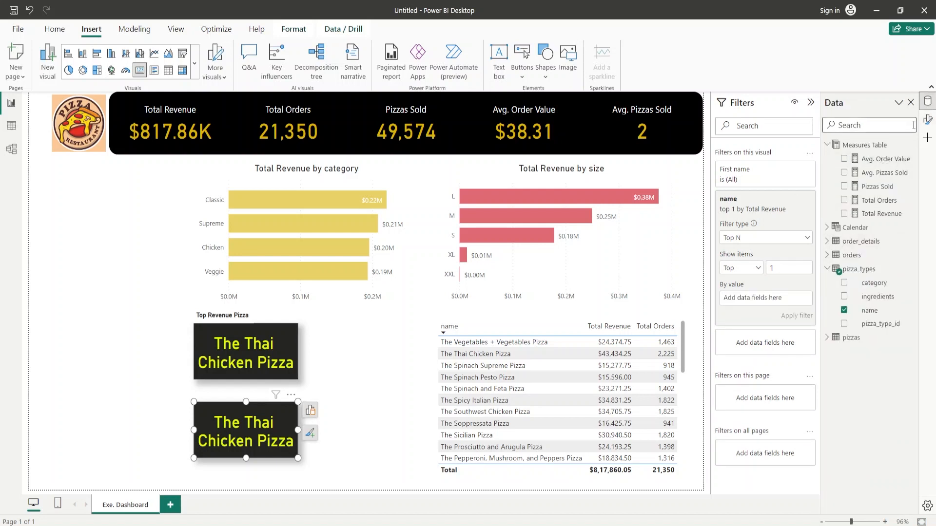
{"action": "left_click_drag", "start_coordinate": [869, 203], "coordinate": [769, 306]}
{"action": "left_click", "coordinate": [795, 314]}
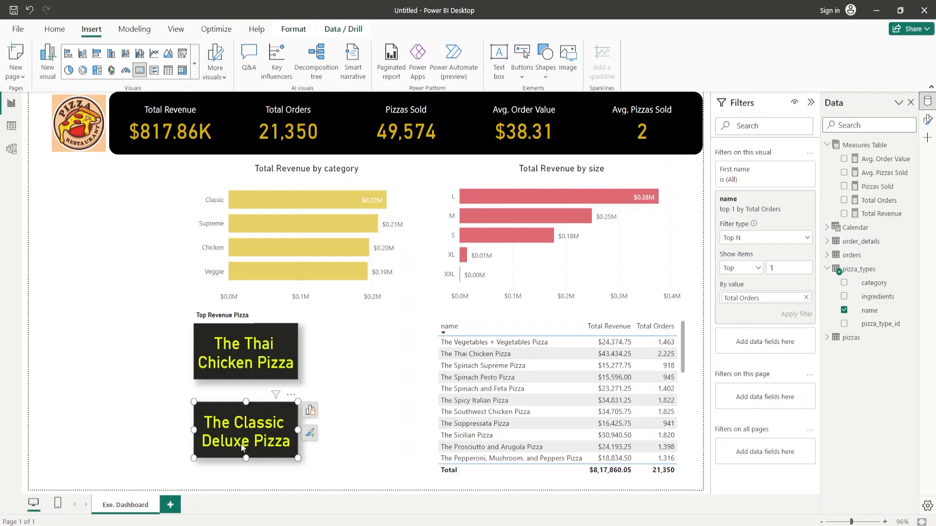
{"action": "left_click", "coordinate": [655, 334]}
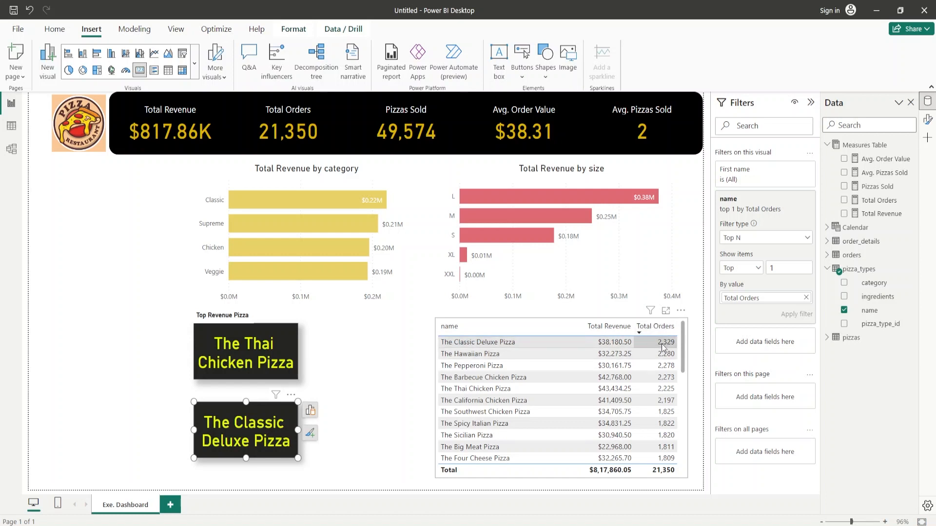
{"action": "left_click", "coordinate": [187, 412]}
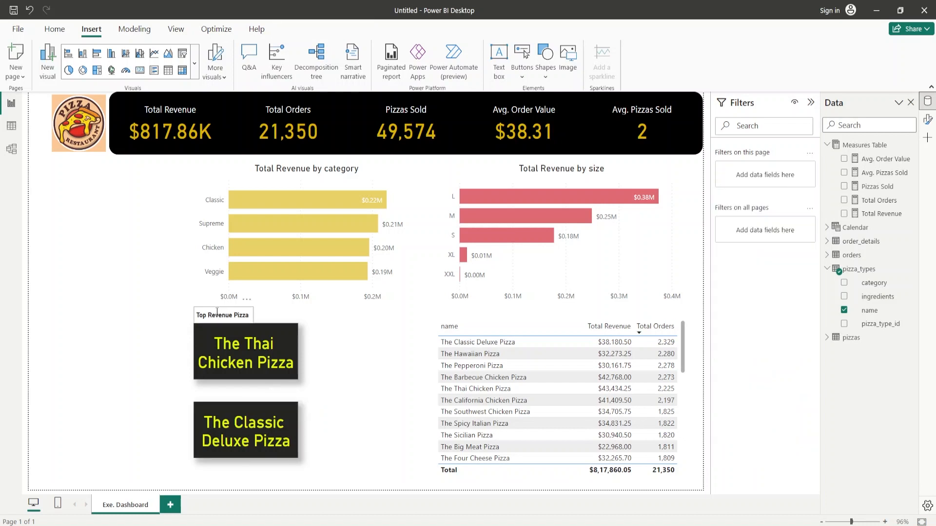
Step: Duplicate the "Top Revenue Pizza" label, place the copy above the lower card and change its text to "Top Ordered Pizza"
{"action": "left_click", "coordinate": [222, 307]}
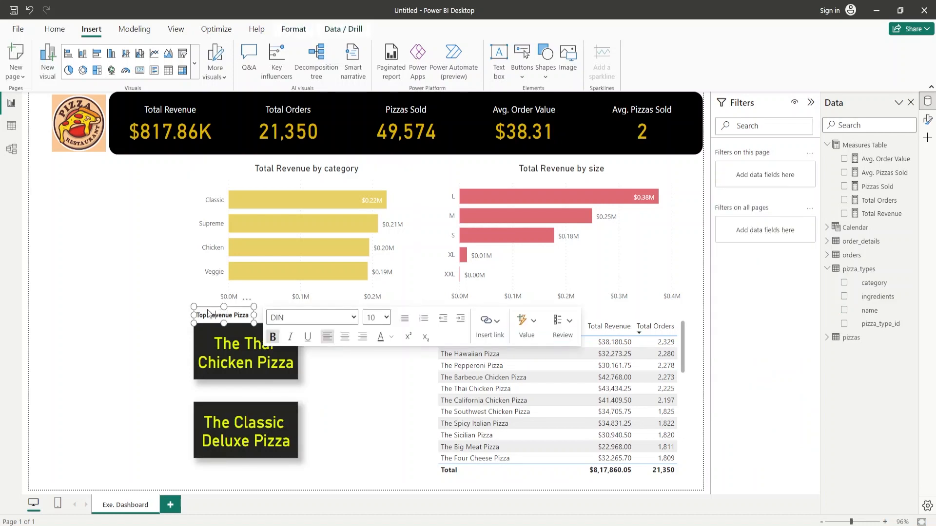
{"action": "left_click", "coordinate": [210, 308]}
{"action": "key", "text": "ctrl+v"}
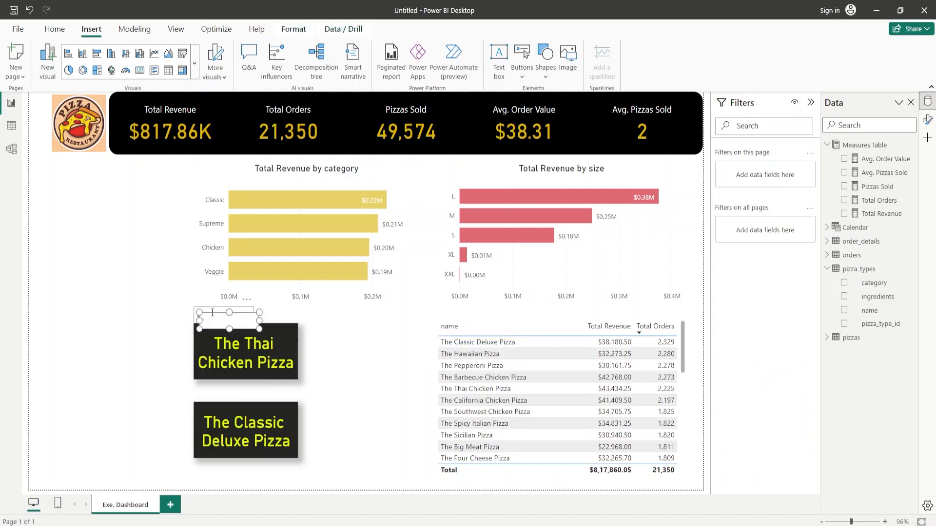
{"action": "left_click_drag", "start_coordinate": [213, 315], "coordinate": [212, 392]}
{"action": "left_click", "coordinate": [252, 394]}
{"action": "type", "text": "Ordered Pizza"}
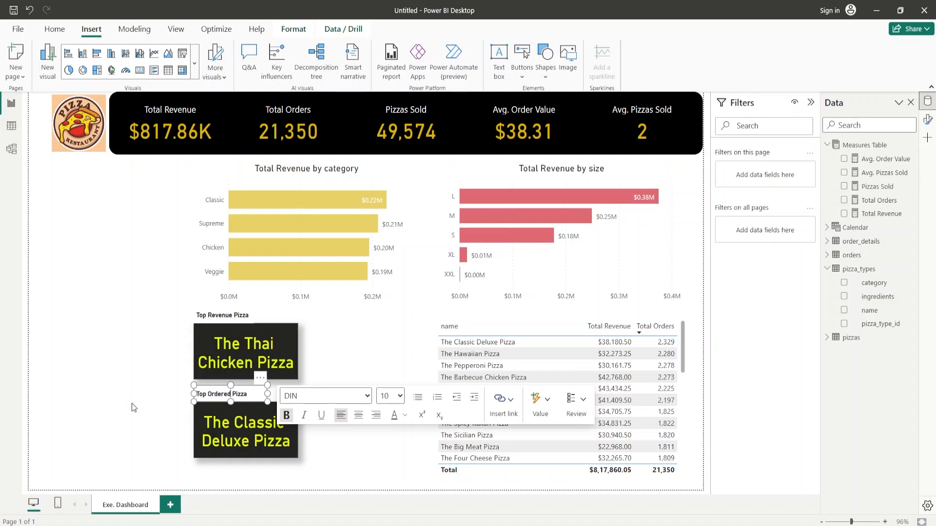
{"action": "left_click", "coordinate": [132, 403]}
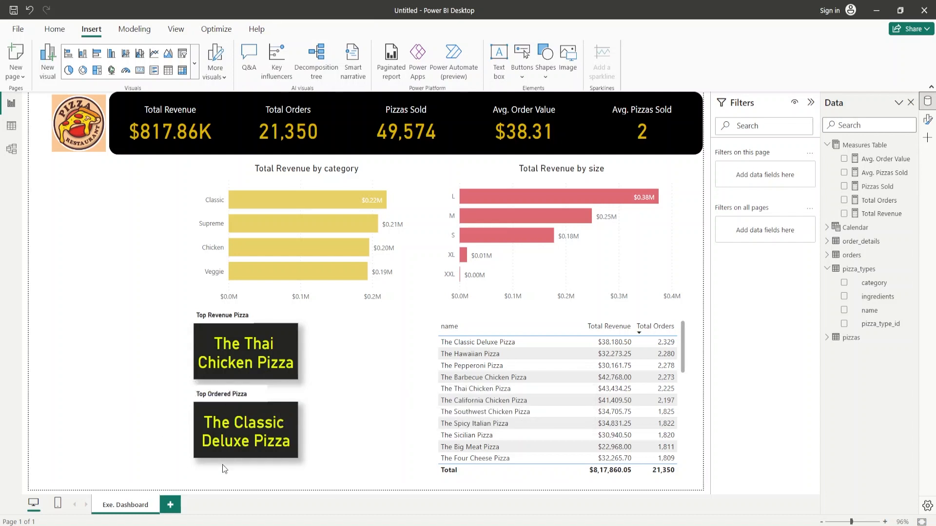
{"action": "left_click", "coordinate": [248, 393]}
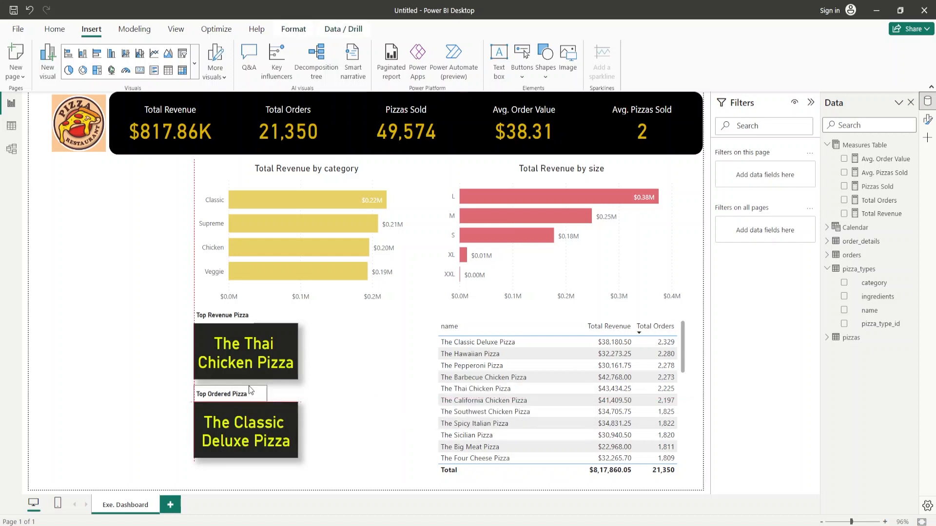
Step: Move the top-ordered pizza card down near the page's lower edge and place its "Top Ordered Pizza" label directly above it
{"action": "left_click", "coordinate": [390, 395]}
{"action": "left_click", "coordinate": [361, 355]}
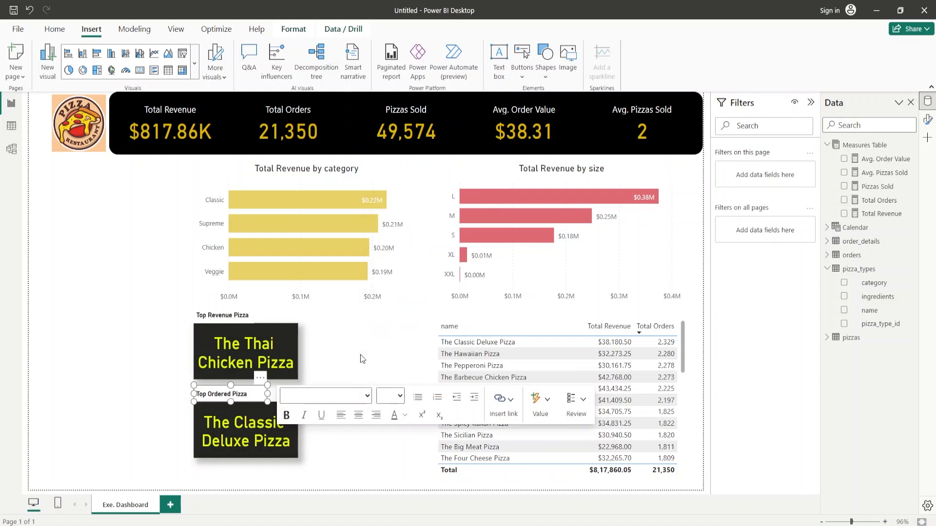
{"action": "left_click", "coordinate": [376, 342]}
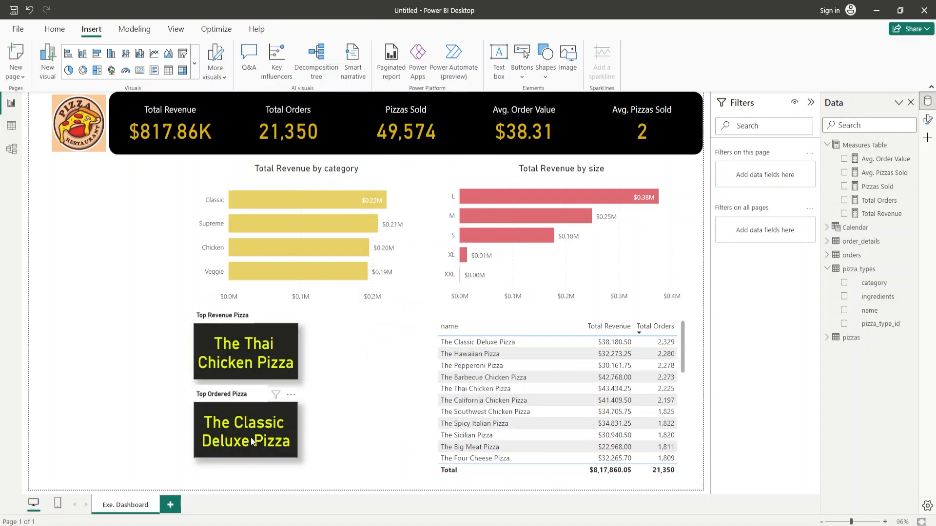
{"action": "left_click_drag", "start_coordinate": [250, 457], "coordinate": [250, 482]}
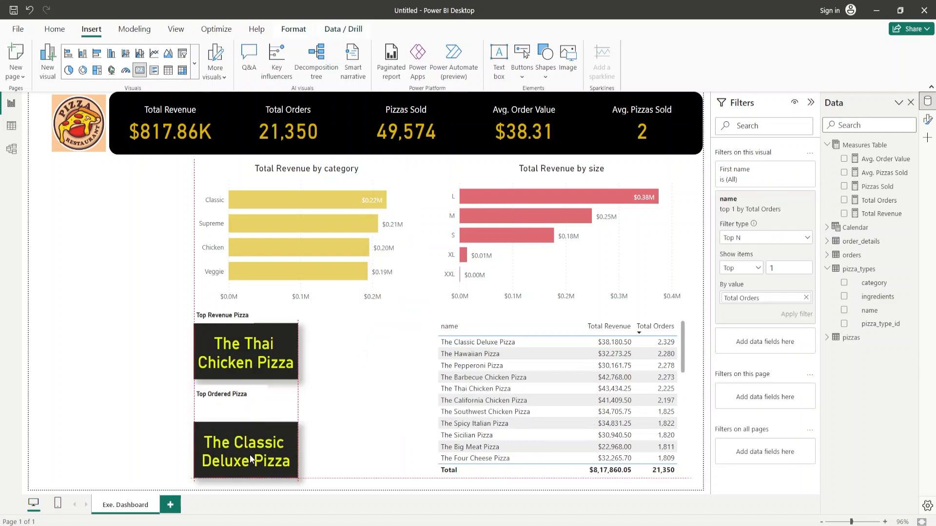
{"action": "left_click_drag", "start_coordinate": [236, 384], "coordinate": [239, 410]}
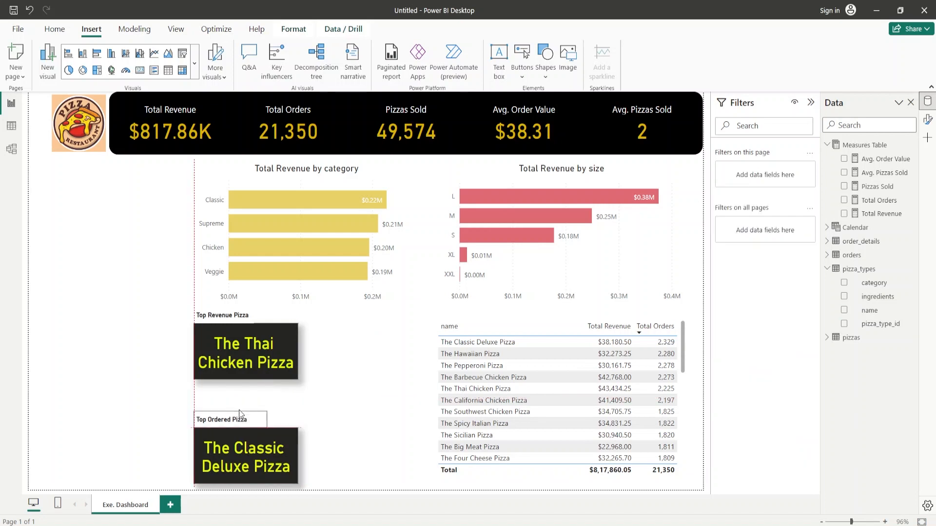
{"action": "left_click", "coordinate": [394, 384]}
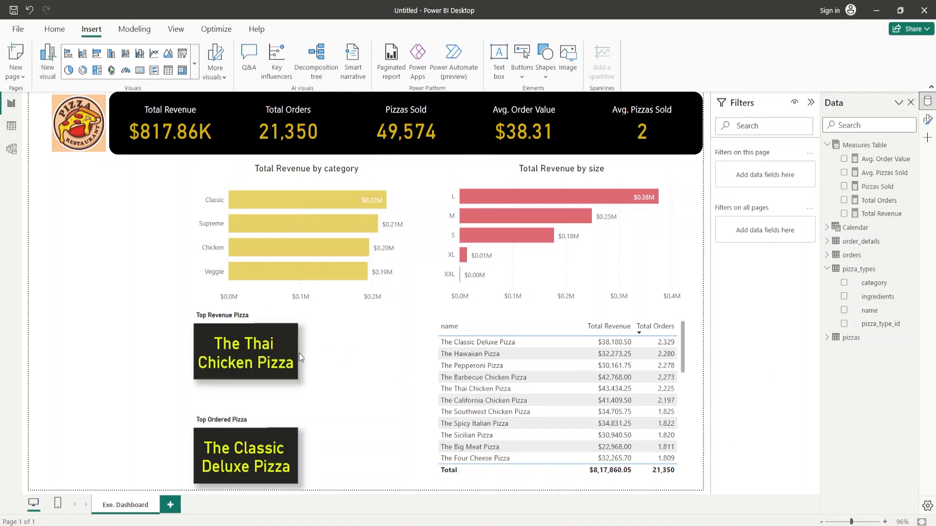
Step: Duplicate the top-revenue pizza card and place the copy to the right of the original, slightly lower
{"action": "left_click", "coordinate": [276, 341]}
{"action": "key", "text": "ctrl+c"}
{"action": "key", "text": "ctrl+v"}
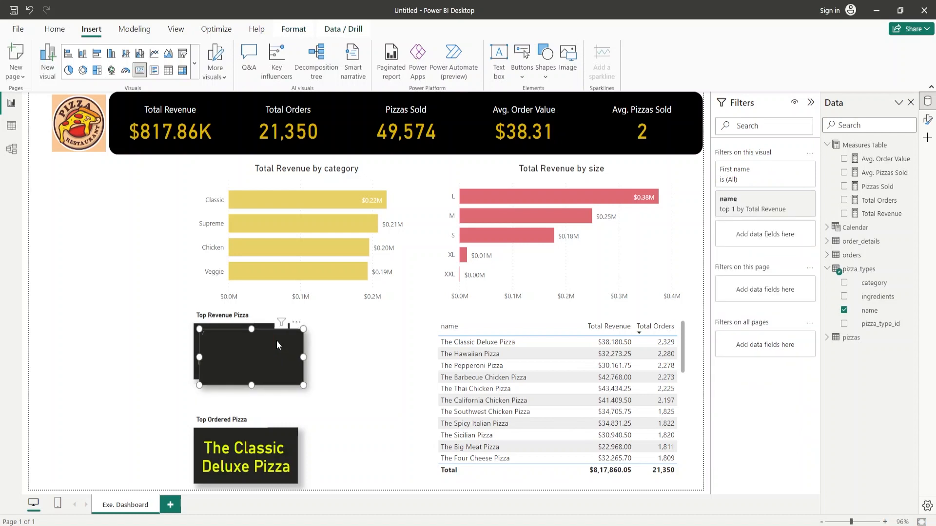
{"action": "left_click_drag", "start_coordinate": [277, 341], "coordinate": [391, 358]}
Step: Lower the original top-revenue card level with its copy and move the "Top Revenue Pizza" label down directly above it
{"action": "left_click_drag", "start_coordinate": [266, 329], "coordinate": [266, 347]}
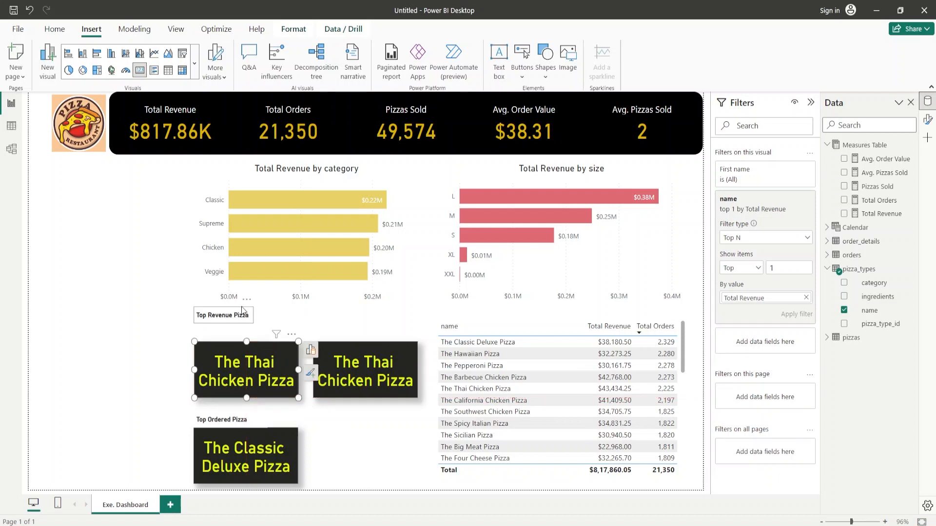
{"action": "left_click", "coordinate": [241, 324]}
{"action": "left_click_drag", "start_coordinate": [241, 322], "coordinate": [241, 340]}
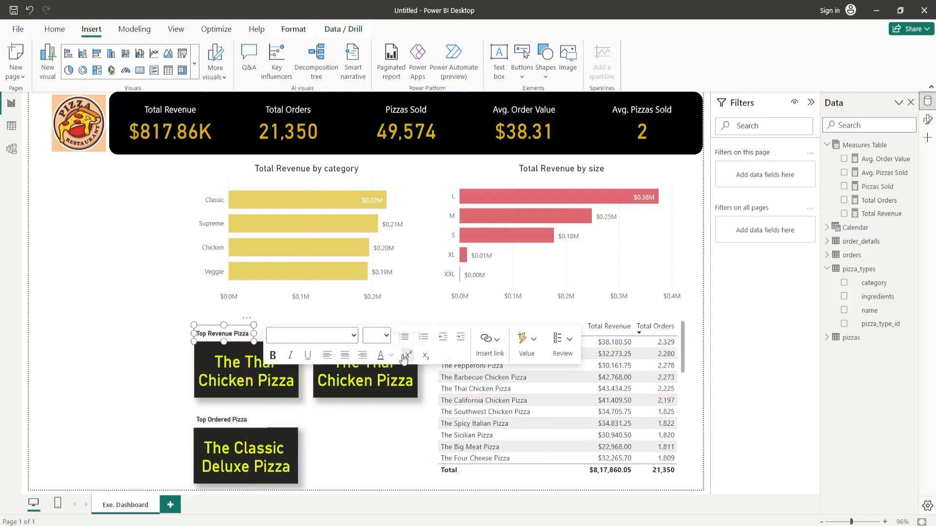
Step: Change the copied card's Top N name filter to show the bottom 1 item by Total Revenue
{"action": "left_click", "coordinate": [399, 388]}
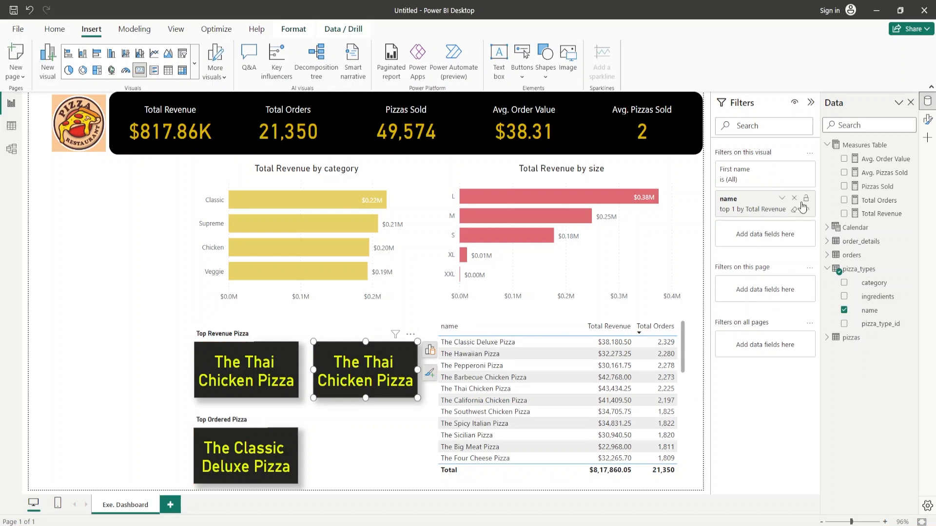
{"action": "left_click", "coordinate": [783, 197]}
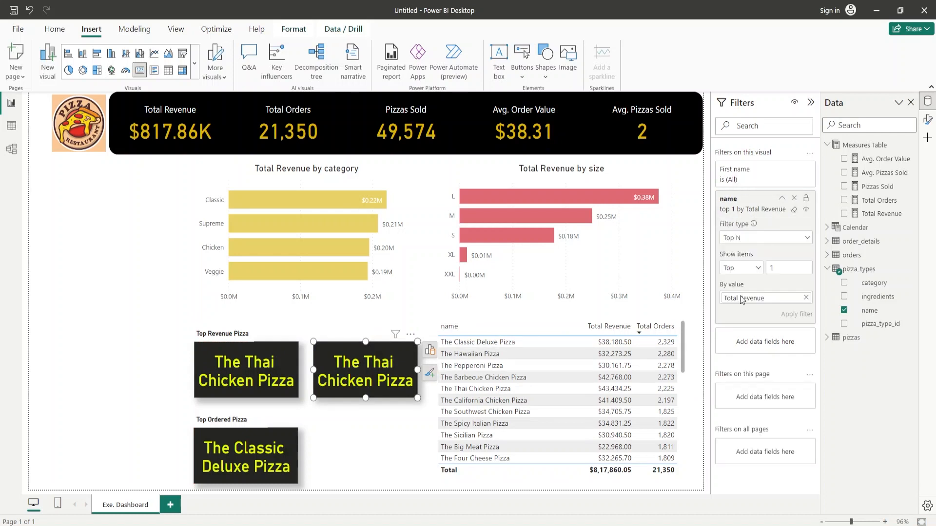
{"action": "left_click", "coordinate": [750, 270]}
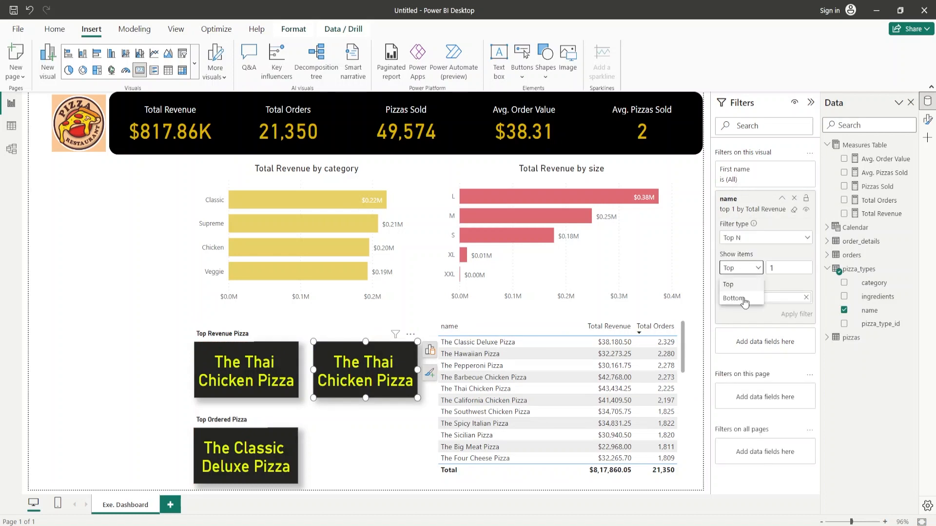
{"action": "left_click", "coordinate": [743, 299]}
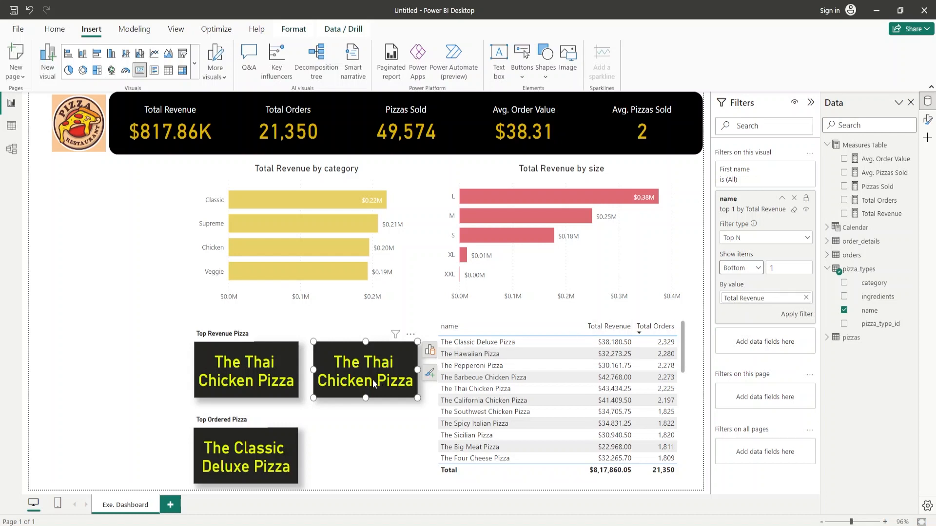
{"action": "left_click", "coordinate": [796, 314]}
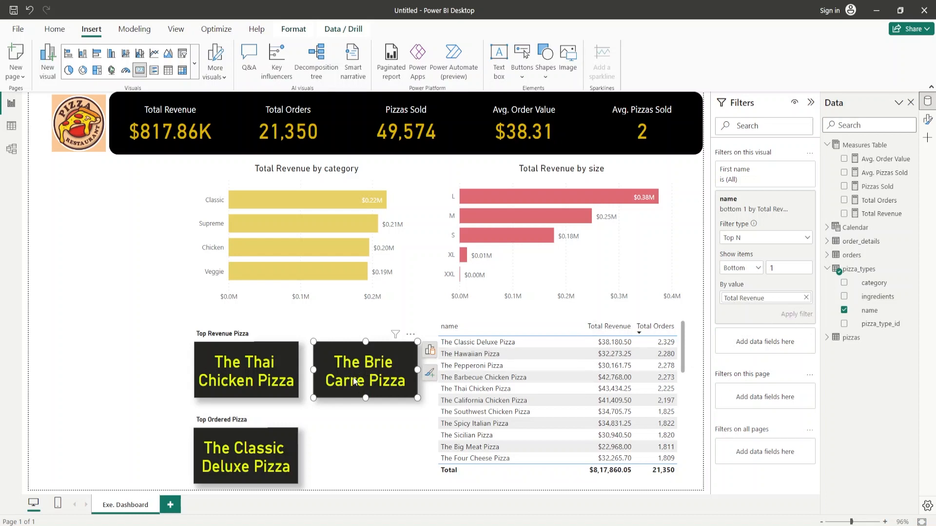
Step: Duplicate the "Top Revenue Pizza" label, place the copy above the copied card and change its text to "Least Revenue Pizza"
{"action": "left_click", "coordinate": [256, 341]}
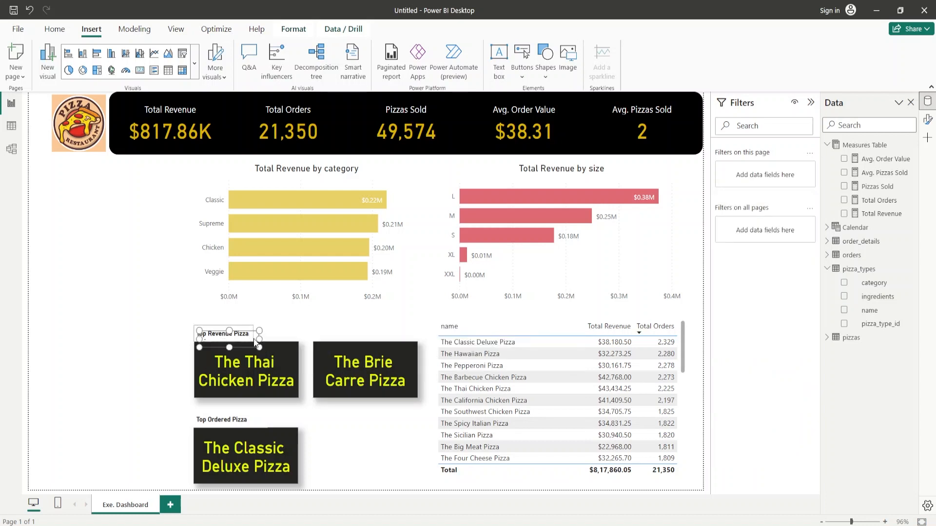
{"action": "left_click", "coordinate": [256, 341]}
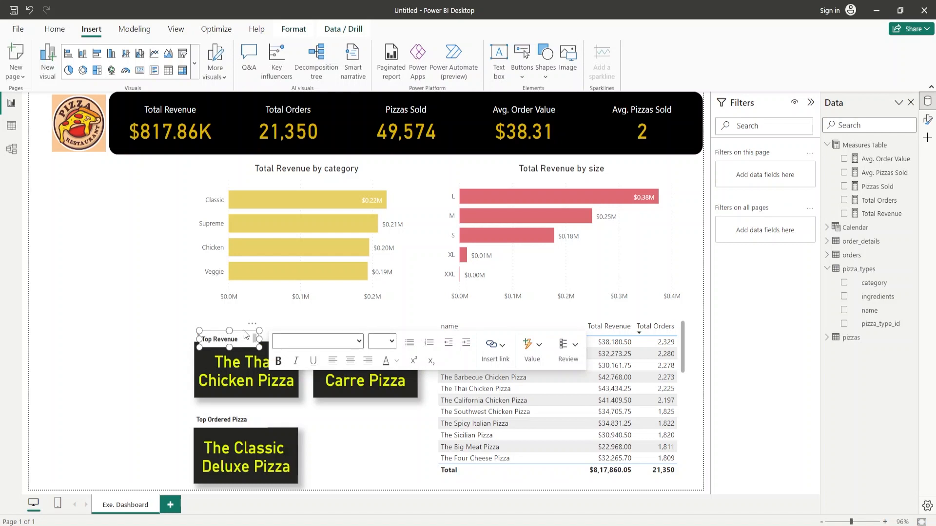
{"action": "left_click_drag", "start_coordinate": [244, 330], "coordinate": [389, 334]}
{"action": "left_click", "coordinate": [326, 334]}
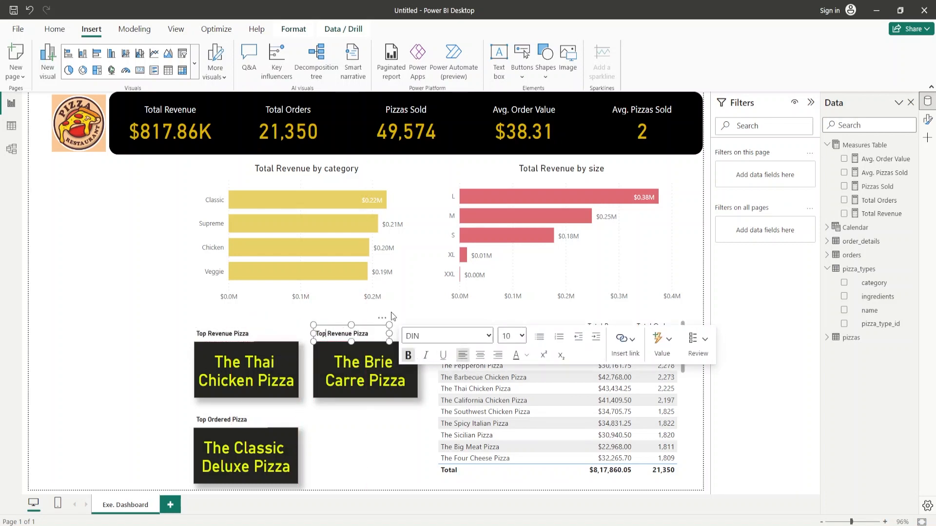
{"action": "key", "text": "BackSpace"}
{"action": "key", "text": "BackSpace"}
{"action": "key", "text": "BackSpace"}
{"action": "type", "text": "Least"}
{"action": "left_click", "coordinate": [344, 421]}
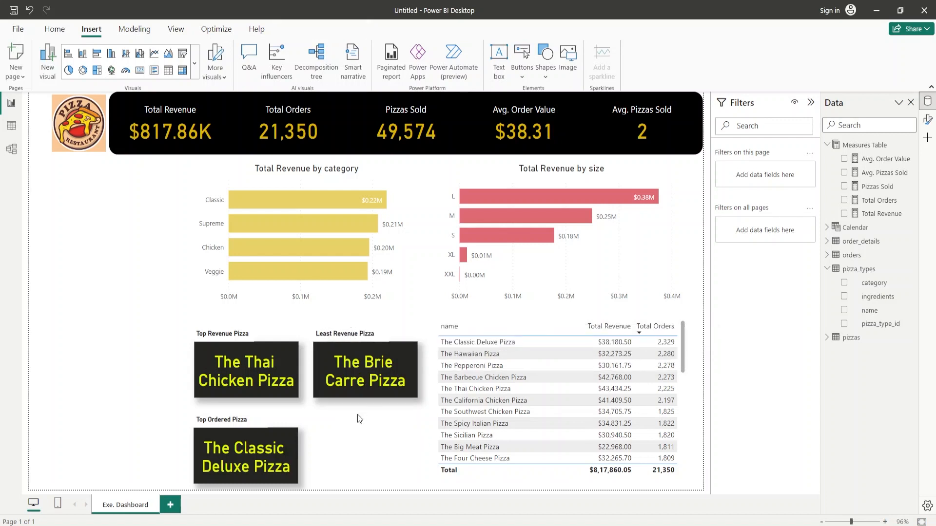
Step: Duplicate the least-revenue pizza card and place the copy below it, level with the top-ordered pizza card
{"action": "left_click", "coordinate": [365, 388]}
{"action": "key", "text": "ctrl+c"}
{"action": "key", "text": "ctrl+v"}
{"action": "left_click_drag", "start_coordinate": [372, 403], "coordinate": [364, 476]}
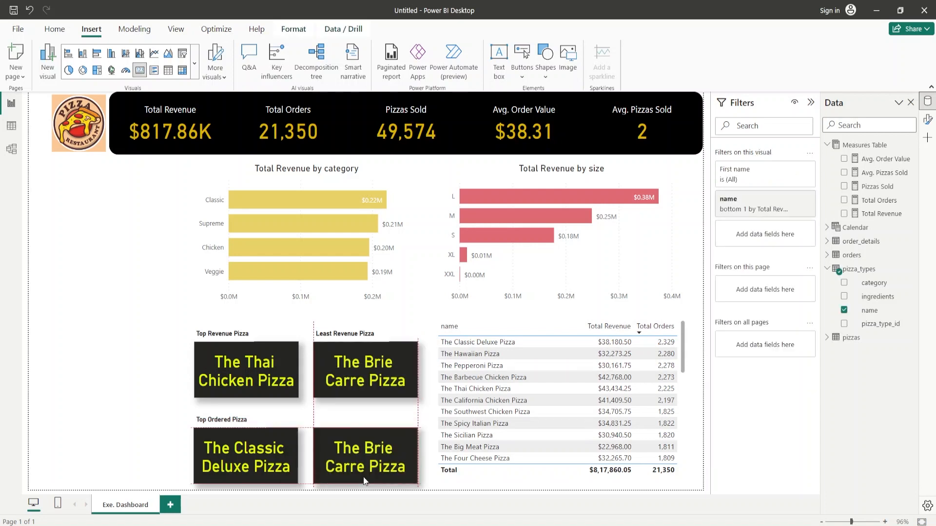
Step: Duplicate the "Least Revenue Pizza" label, place the copy above the new lower card and change its text to "Least Ordered Pizza"
{"action": "left_click", "coordinate": [360, 332]}
{"action": "key", "text": "ctrl+c"}
{"action": "key", "text": "ctrl+v"}
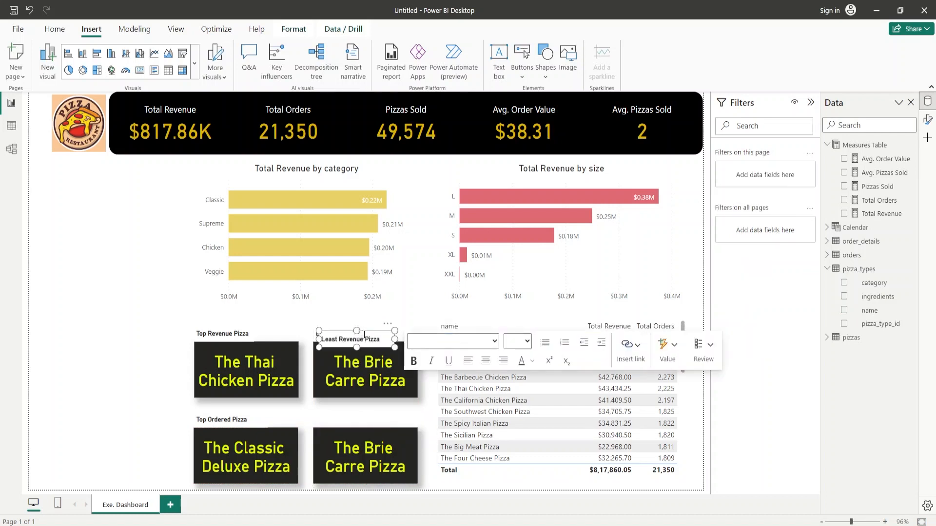
{"action": "left_click", "coordinate": [365, 339]}
{"action": "left_click_drag", "start_coordinate": [367, 332], "coordinate": [367, 411]}
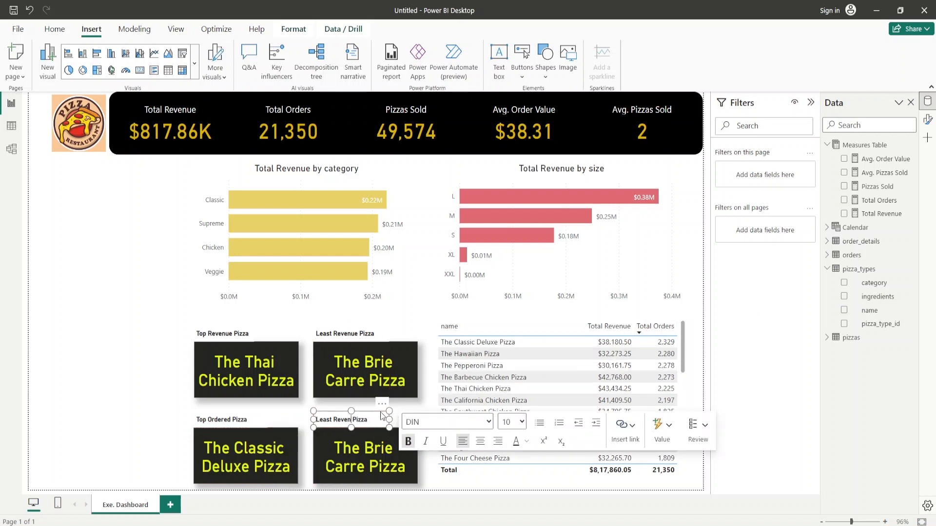
{"action": "key", "text": "BackSpace"}
{"action": "key", "text": "BackSpace"}
{"action": "key", "text": "BackSpace"}
{"action": "key", "text": "BackSpace"}
{"action": "key", "text": "BackSpace"}
{"action": "key", "text": "BackSpace"}
{"action": "key", "text": "BackSpace"}
{"action": "type", "text": "Ordr"}
{"action": "key", "text": "BackSpace"}
{"action": "type", "text": "ered"}
Step: Base the least-ordered card's bottom 1 name filter on Total Orders instead of Total Revenue
{"action": "left_click", "coordinate": [396, 443]}
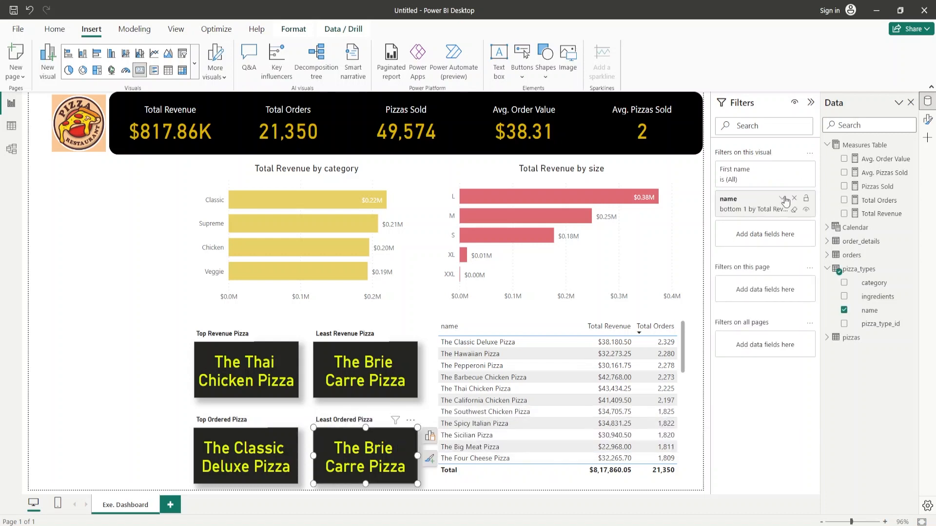
{"action": "left_click", "coordinate": [785, 200]}
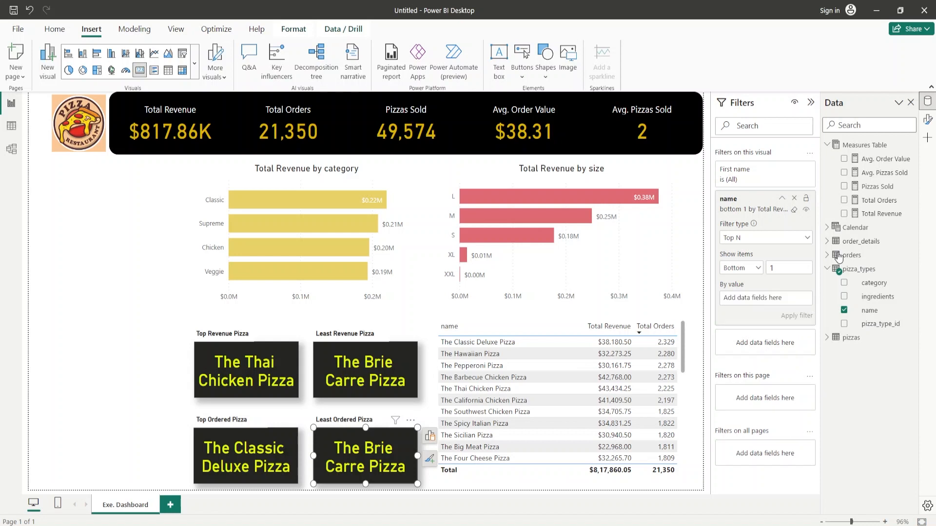
{"action": "left_click_drag", "start_coordinate": [880, 201], "coordinate": [767, 299]}
{"action": "left_click", "coordinate": [789, 317]}
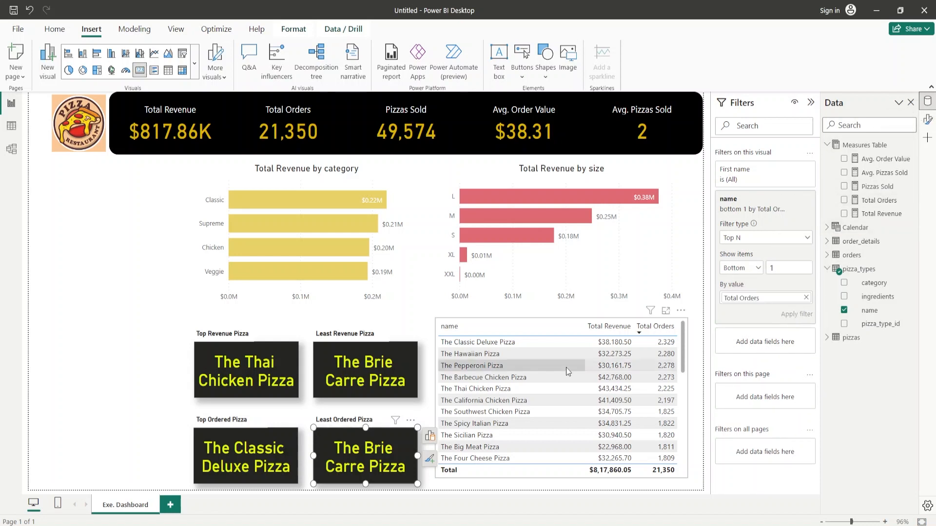
Step: Sort the pizza table ascending by Total Orders, and finally ascending by Total Revenue, to check the two least-pizza cards
{"action": "left_click", "coordinate": [638, 336]}
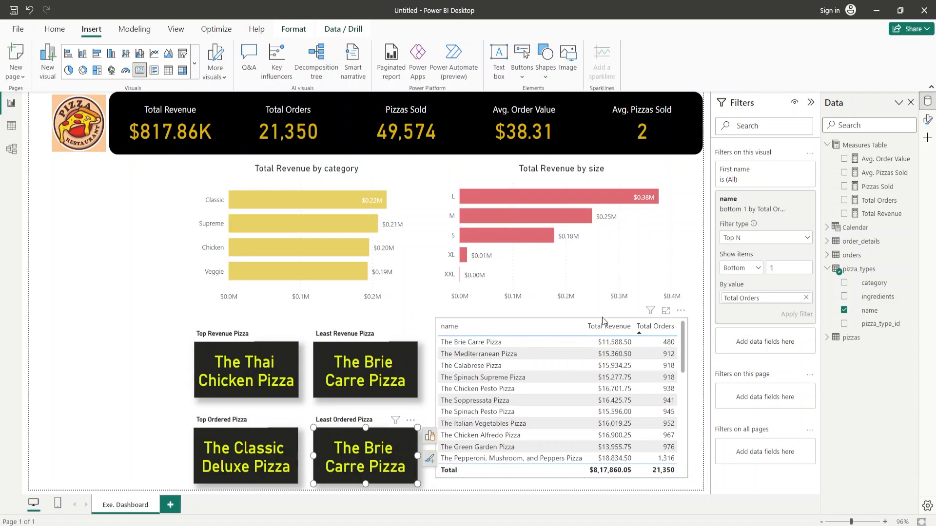
{"action": "left_click", "coordinate": [591, 336]}
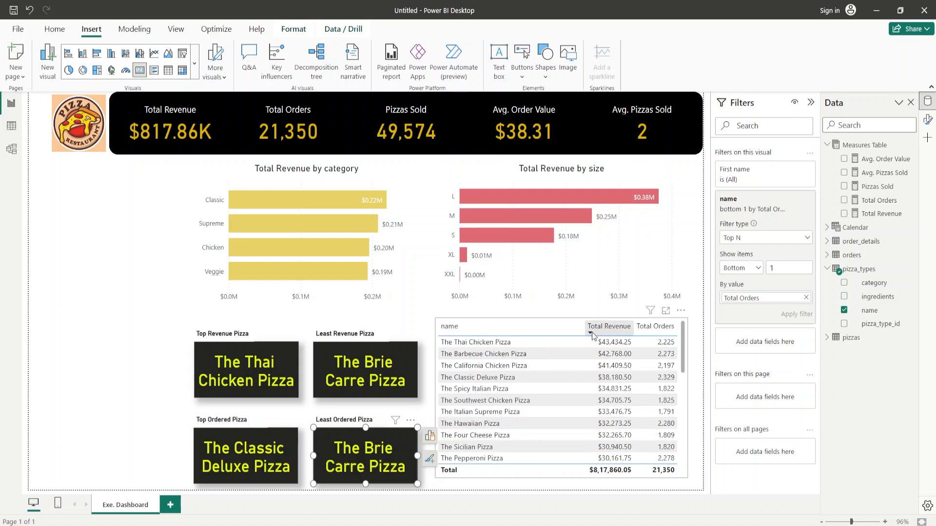
{"action": "left_click", "coordinate": [592, 335]}
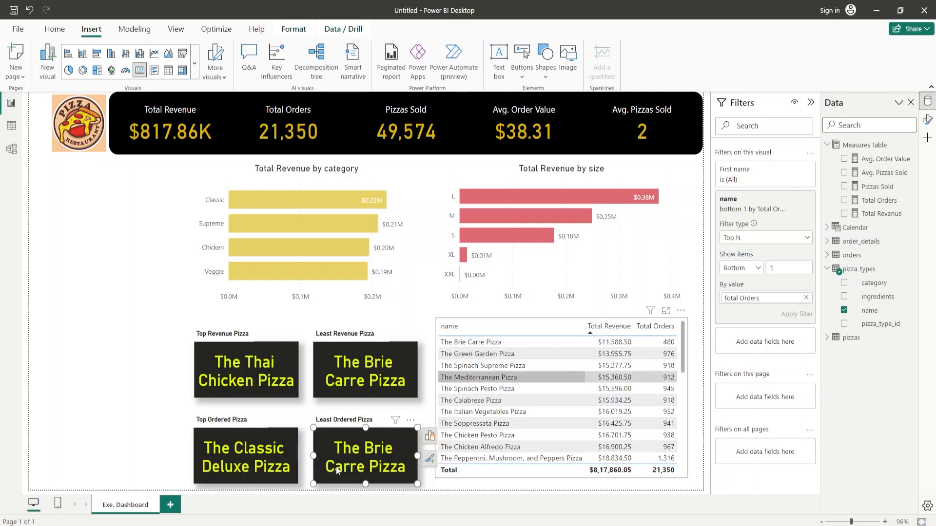
{"action": "key", "text": "Escape"}
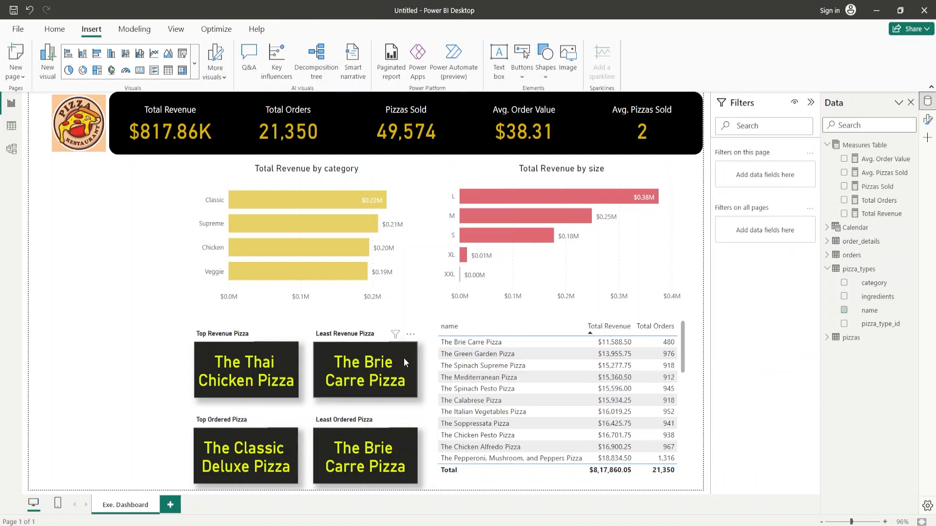
Step: Set the callout value color of the "Least Revenue Pizza" card to White, 10% darker
{"action": "left_click", "coordinate": [403, 358]}
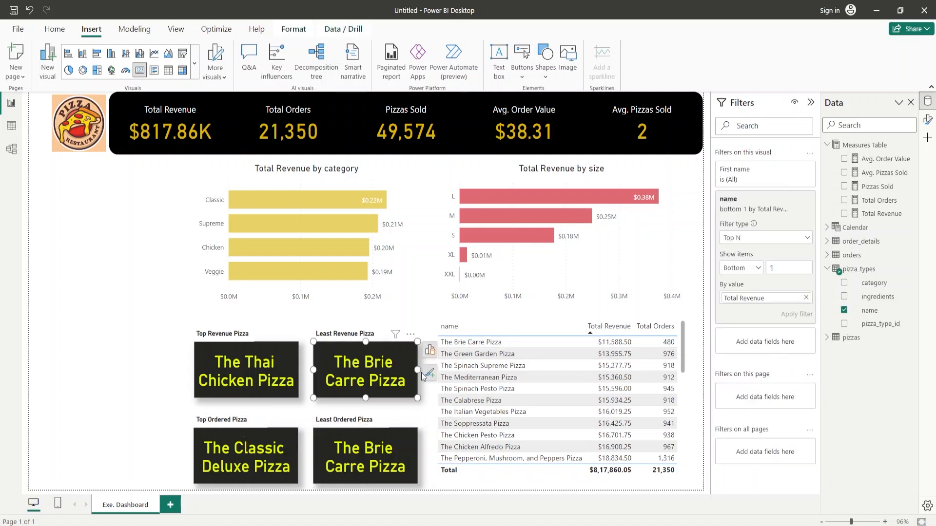
{"action": "key", "text": "Escape"}
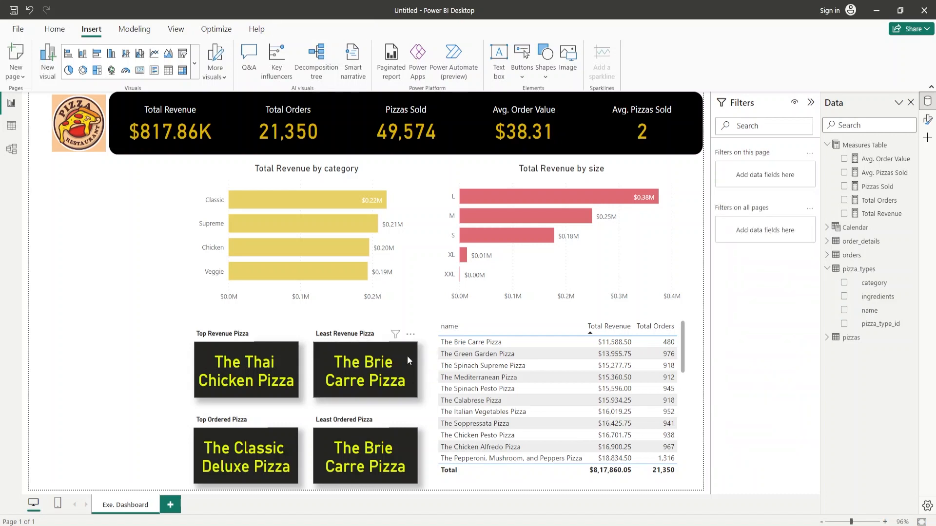
{"action": "left_click", "coordinate": [414, 369]}
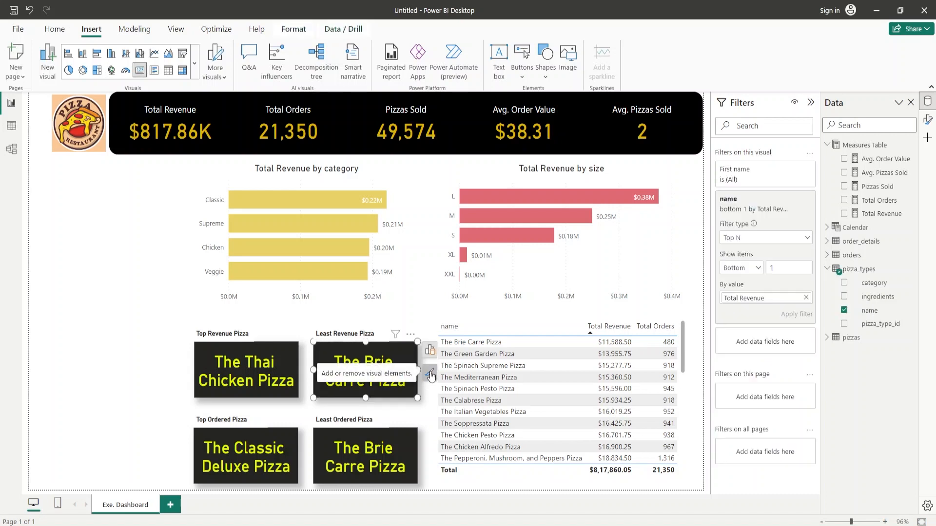
{"action": "left_click", "coordinate": [429, 373]}
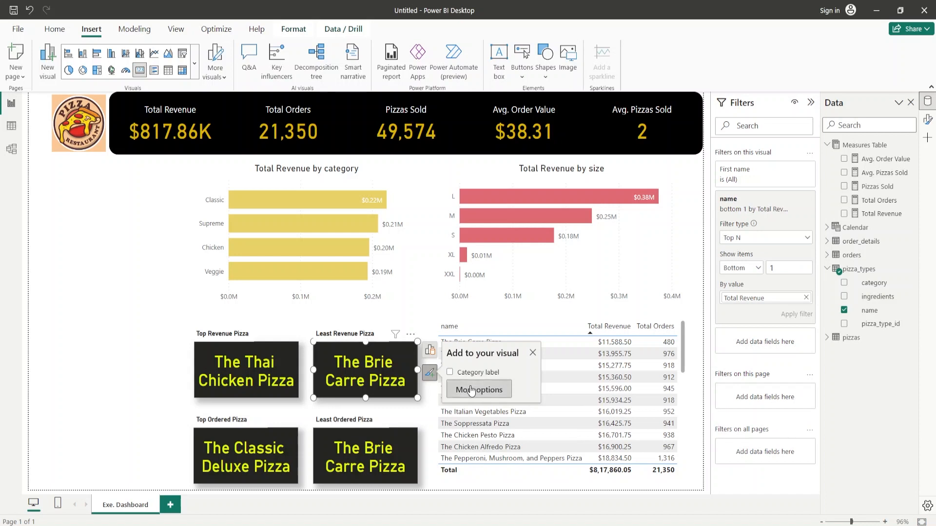
{"action": "scroll", "coordinate": [852, 385], "scroll_direction": "down", "scroll_amount": 2}
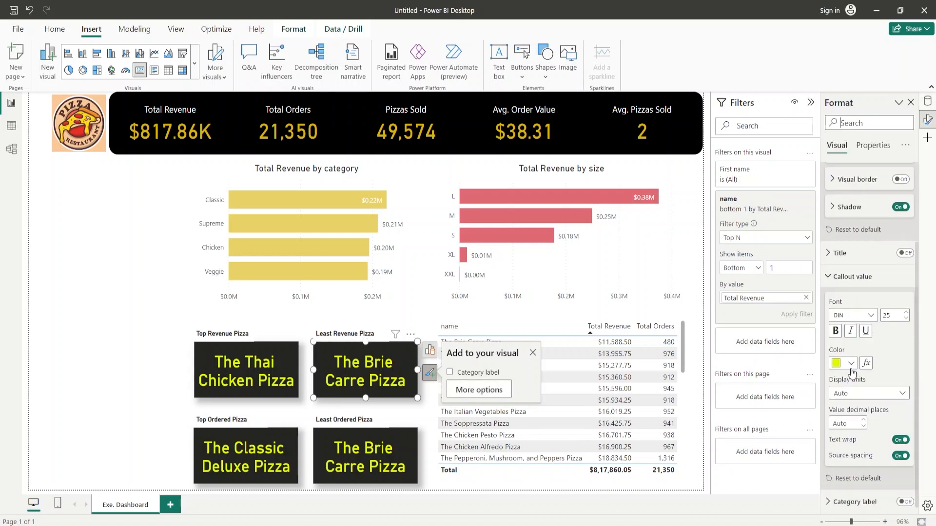
{"action": "left_click", "coordinate": [850, 370]}
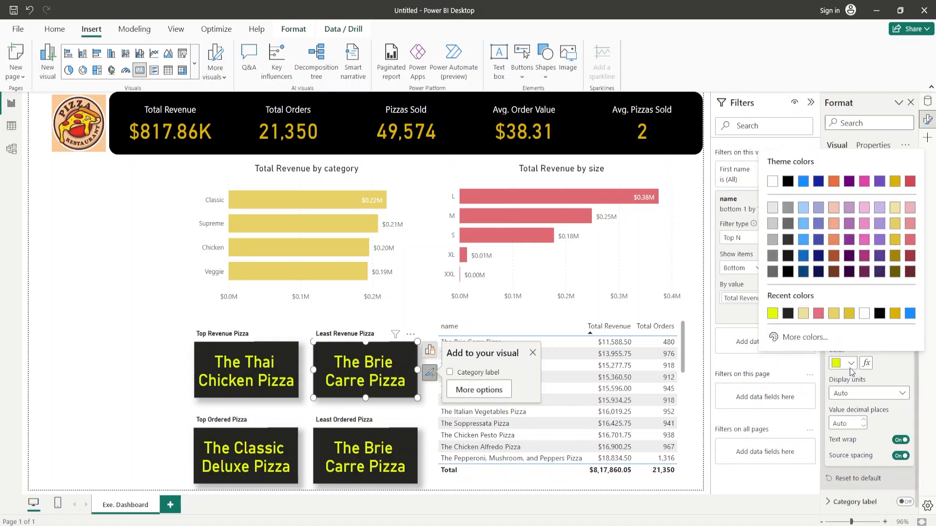
{"action": "left_click", "coordinate": [774, 209]}
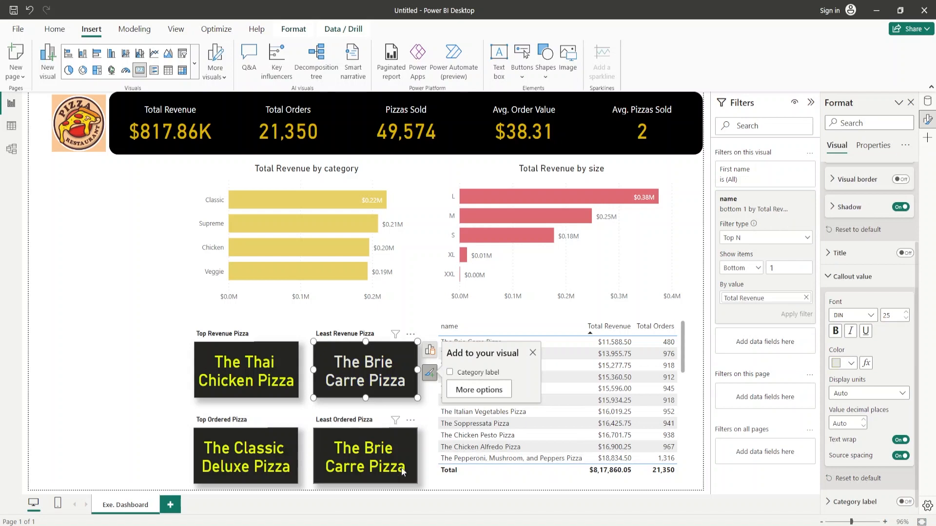
Step: Set the callout value color of the "Least Ordered Pizza" card to White, 10% darker
{"action": "left_click", "coordinate": [408, 438]}
{"action": "left_click", "coordinate": [849, 366]}
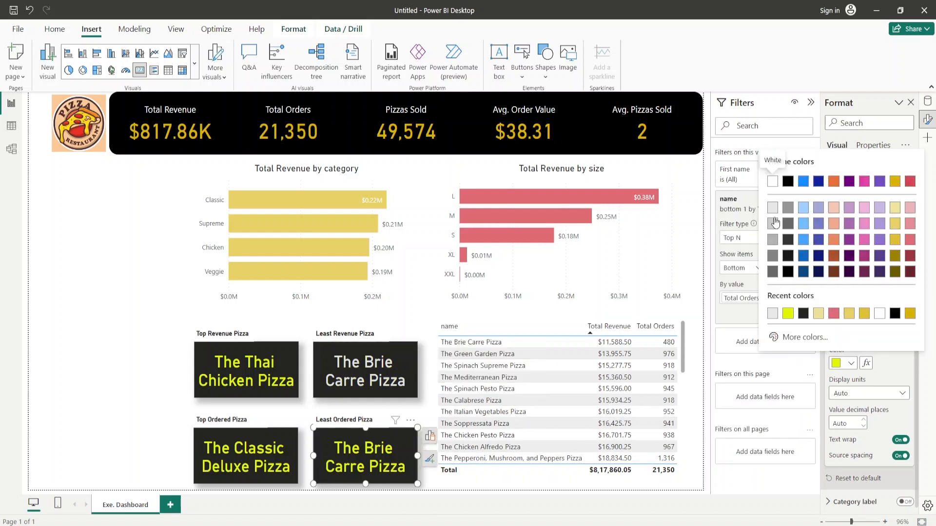
{"action": "left_click", "coordinate": [774, 209]}
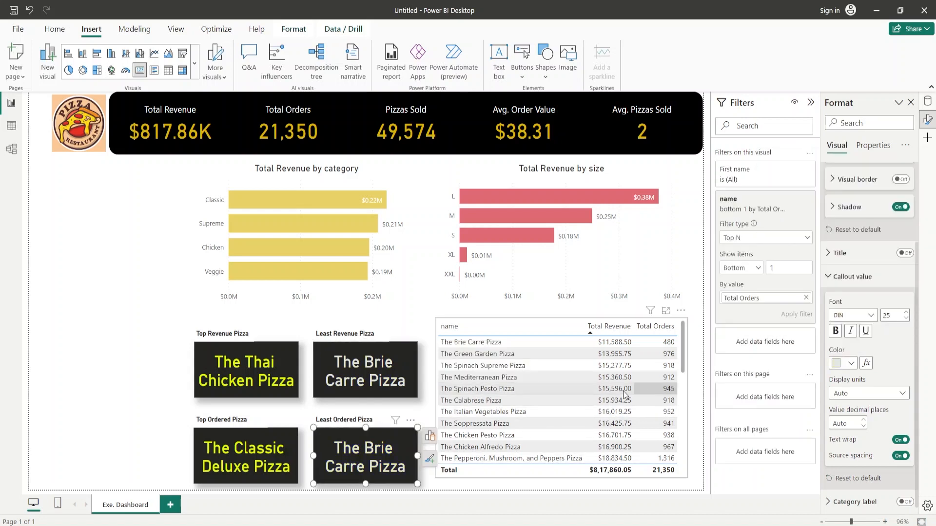
{"action": "left_click", "coordinate": [697, 352]}
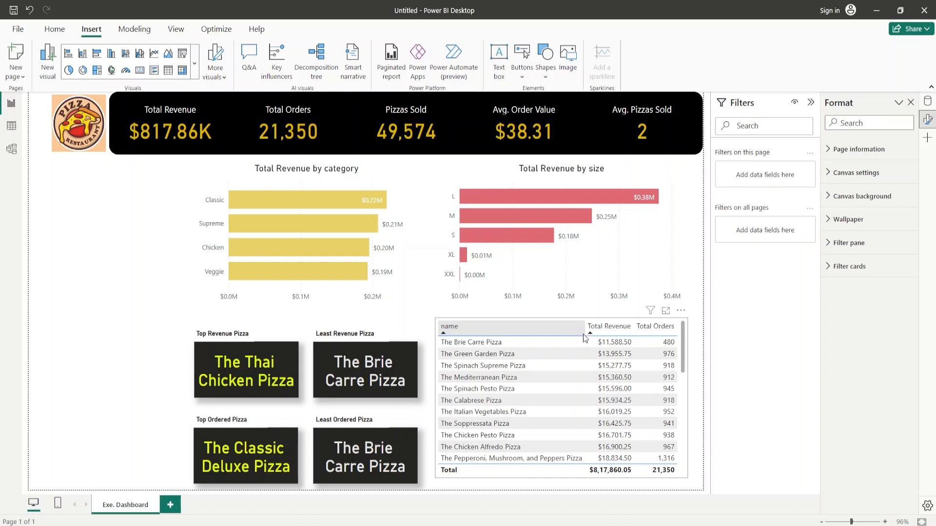
Step: Turn on background color conditional formatting for the Total Revenue cells of the pizza table
{"action": "right_click", "coordinate": [645, 329]}
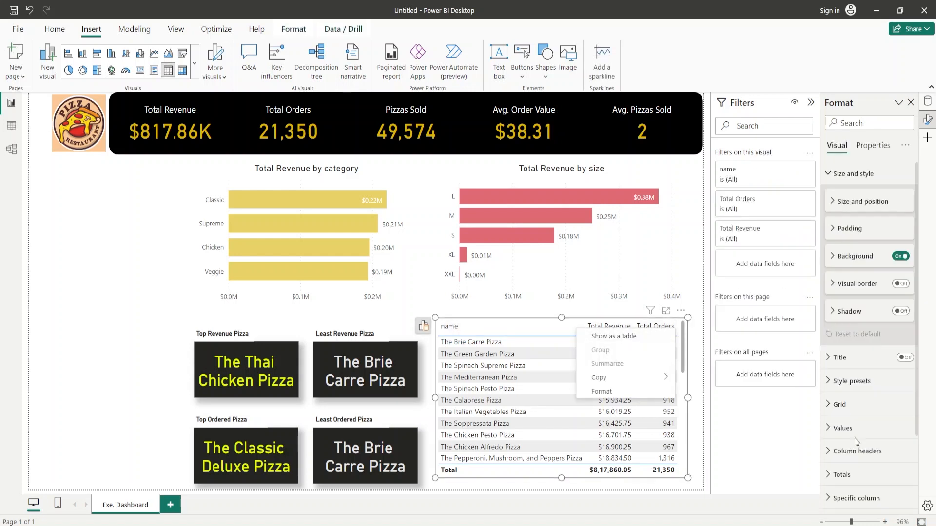
{"action": "left_click", "coordinate": [603, 392]}
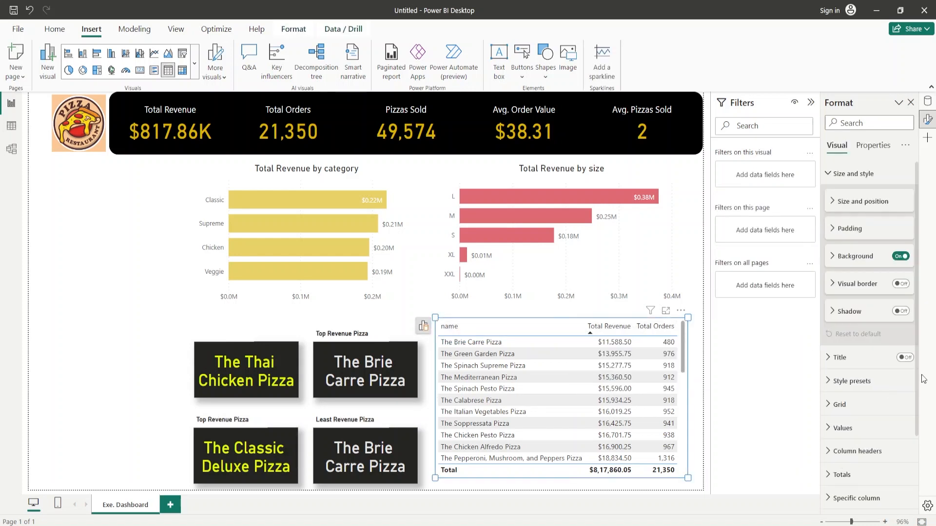
{"action": "scroll", "coordinate": [872, 409], "scroll_direction": "down", "scroll_amount": 1}
{"action": "scroll", "coordinate": [873, 411], "scroll_direction": "down", "scroll_amount": 1}
{"action": "left_click", "coordinate": [860, 429]}
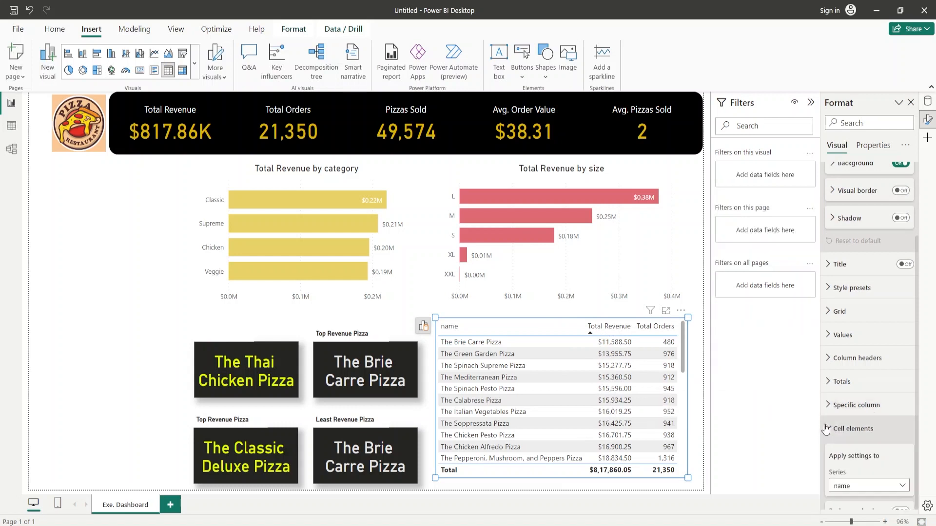
{"action": "scroll", "coordinate": [872, 398], "scroll_direction": "down", "scroll_amount": 2}
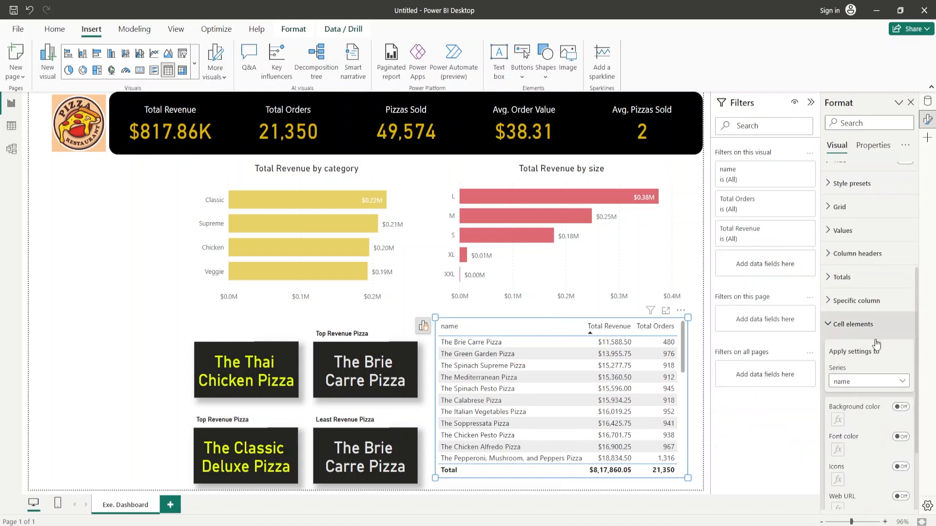
{"action": "scroll", "coordinate": [860, 400], "scroll_direction": "down", "scroll_amount": 1}
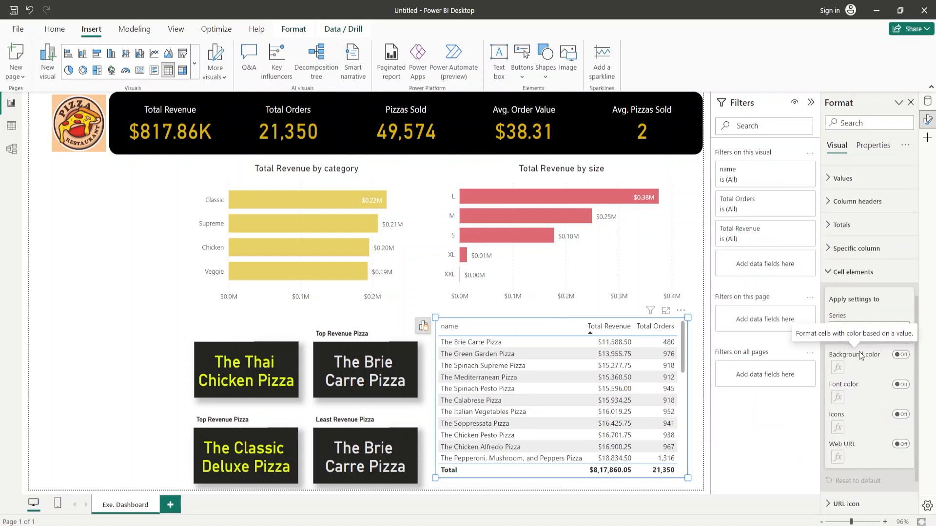
{"action": "left_click", "coordinate": [866, 330]}
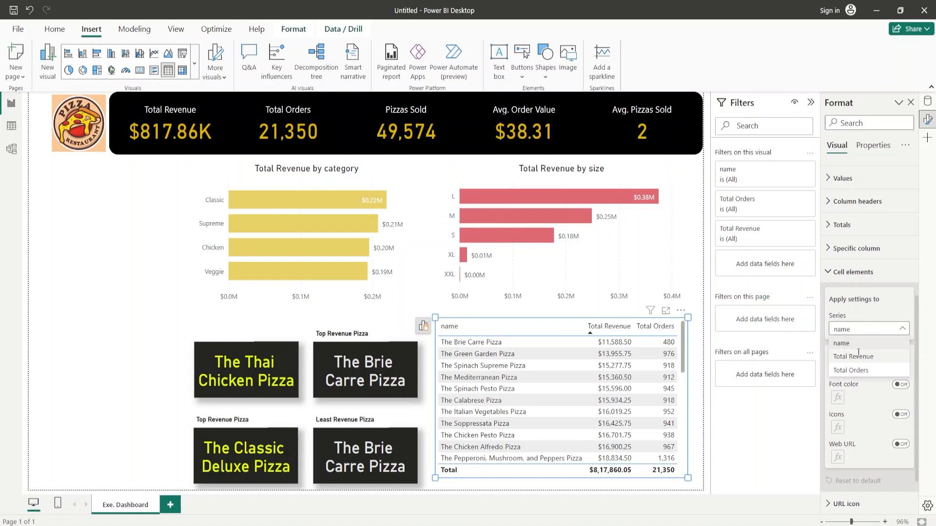
{"action": "left_click", "coordinate": [859, 357]}
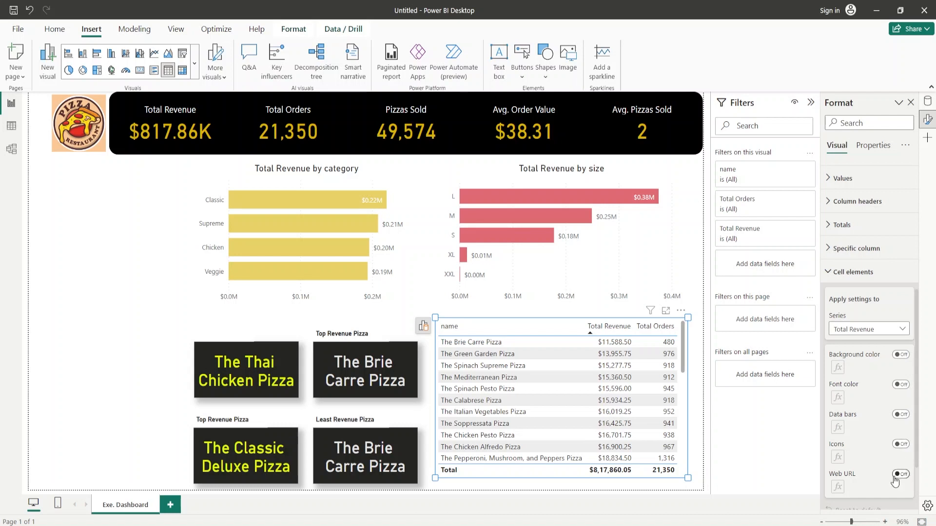
{"action": "left_click", "coordinate": [899, 360]}
Step: Sort the pizza table descending by Total Revenue and dismiss the error report
{"action": "left_click", "coordinate": [590, 333]}
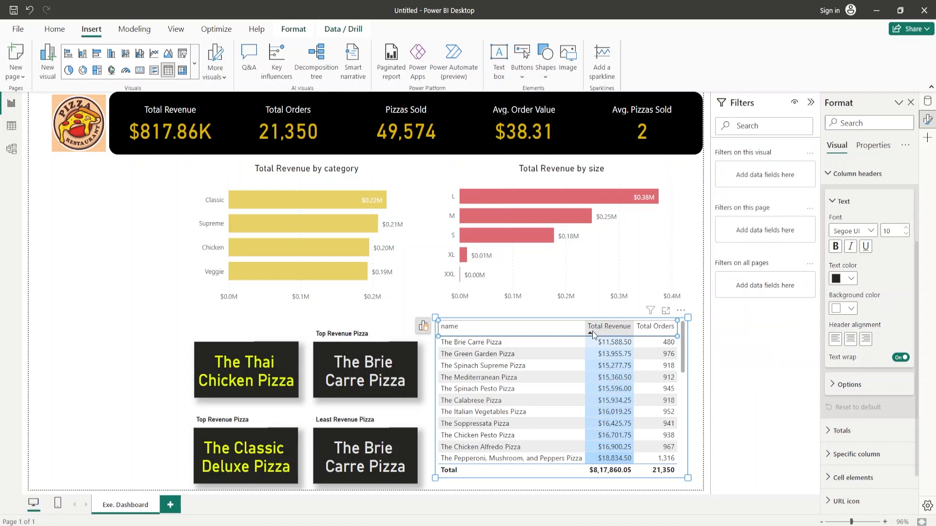
{"action": "left_click", "coordinate": [591, 331]}
{"action": "left_click", "coordinate": [592, 334]}
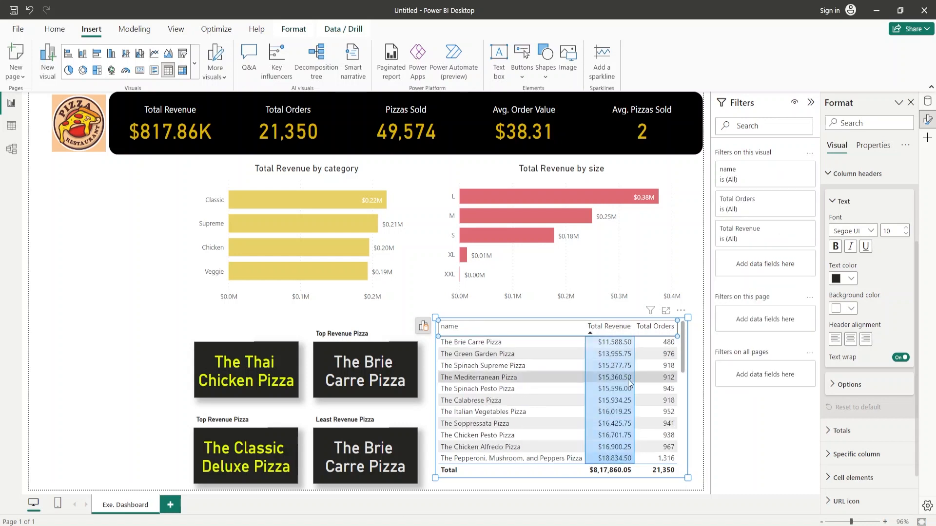
{"action": "left_click", "coordinate": [591, 332]}
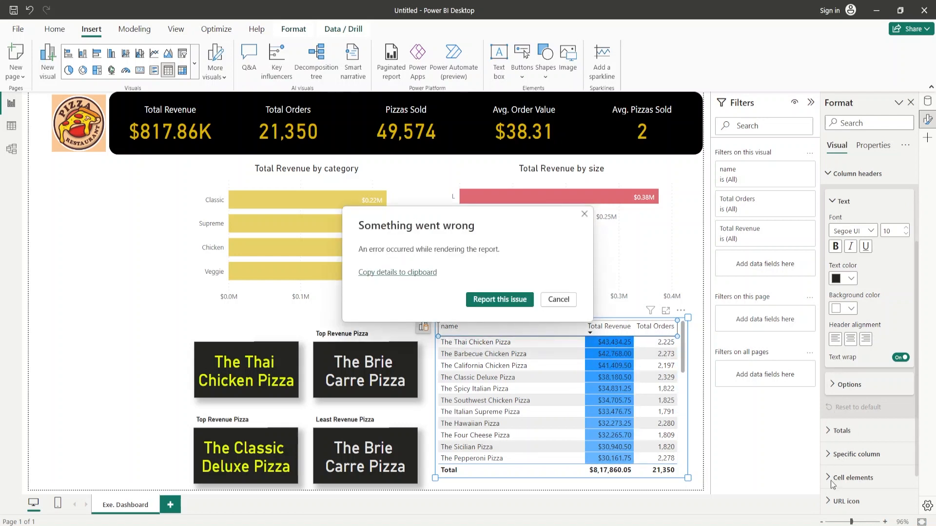
{"action": "left_click", "coordinate": [558, 299]}
{"action": "left_click", "coordinate": [558, 299]}
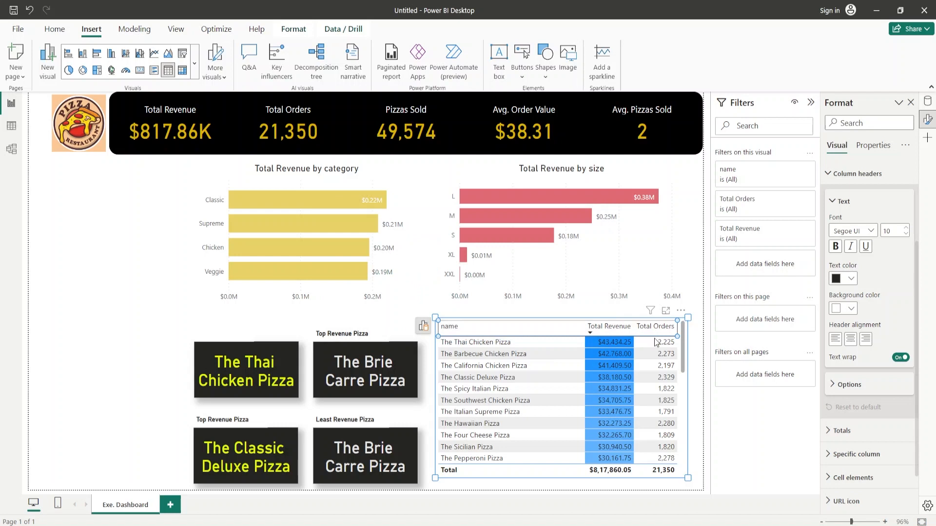
{"action": "left_click", "coordinate": [681, 400]}
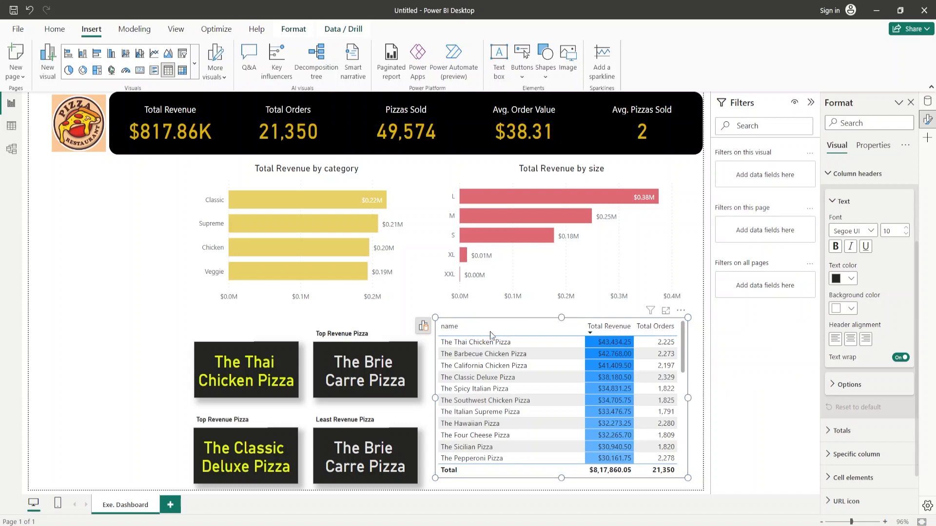
{"action": "left_click", "coordinate": [56, 310]}
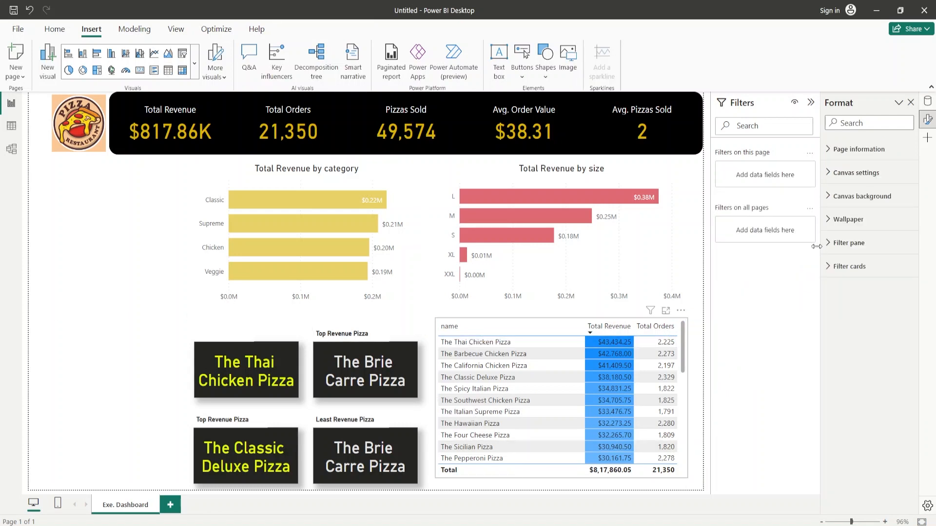
Step: Select the pizza table and expand its cell elements formatting settings
{"action": "left_click", "coordinate": [680, 341]}
{"action": "scroll", "coordinate": [828, 439], "scroll_direction": "down", "scroll_amount": 5}
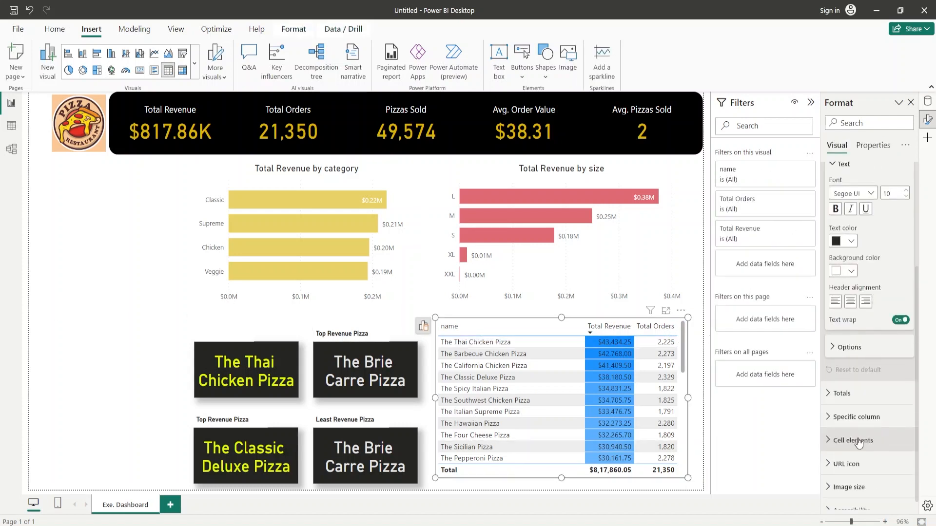
{"action": "left_click", "coordinate": [828, 447]}
{"action": "scroll", "coordinate": [833, 415], "scroll_direction": "down", "scroll_amount": 3}
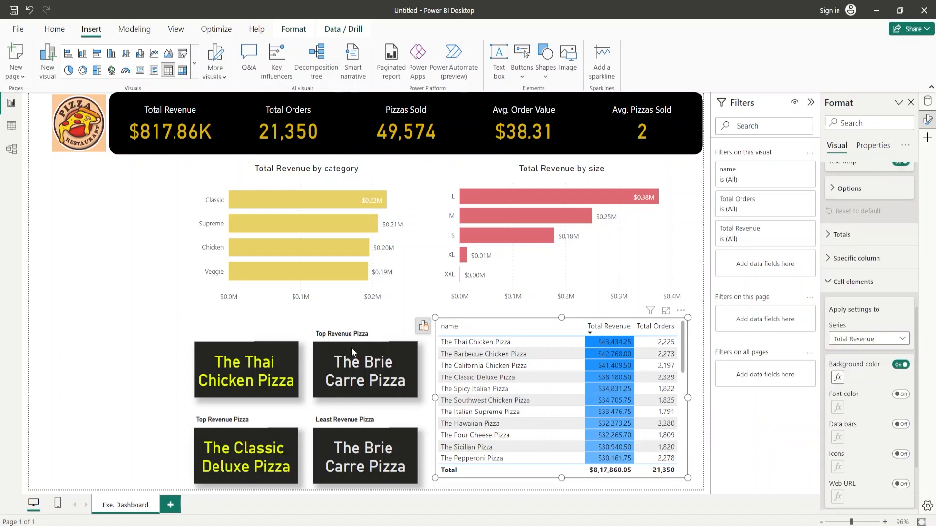
{"action": "left_click", "coordinate": [836, 376]}
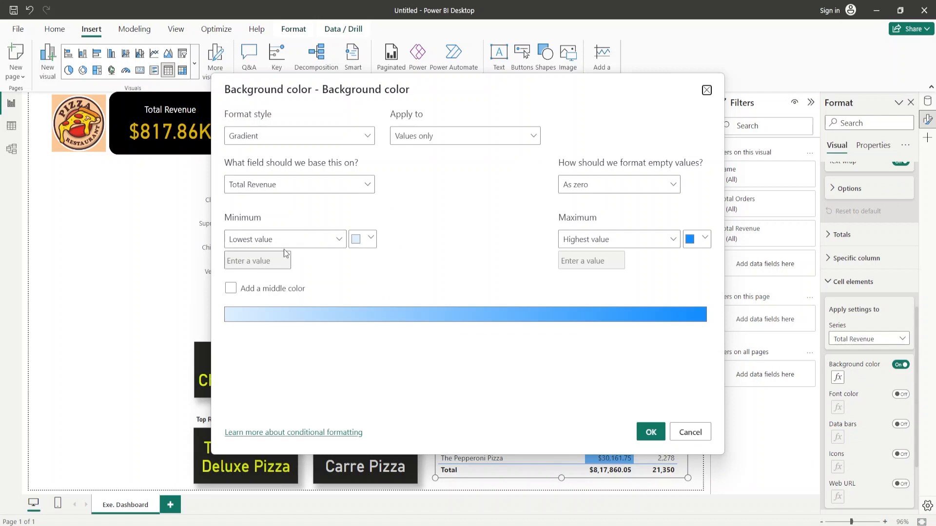
{"action": "left_click", "coordinate": [360, 244]}
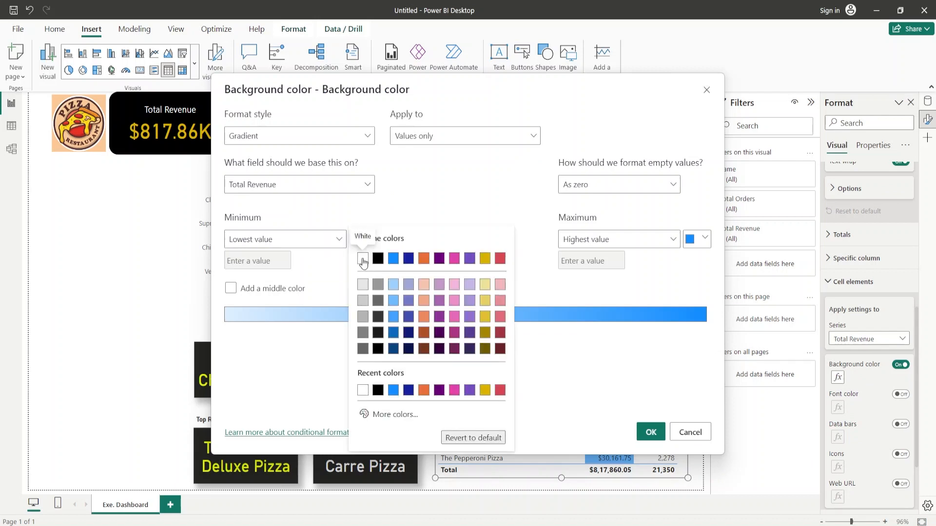
{"action": "left_click", "coordinate": [361, 255]}
{"action": "left_click", "coordinate": [703, 245]}
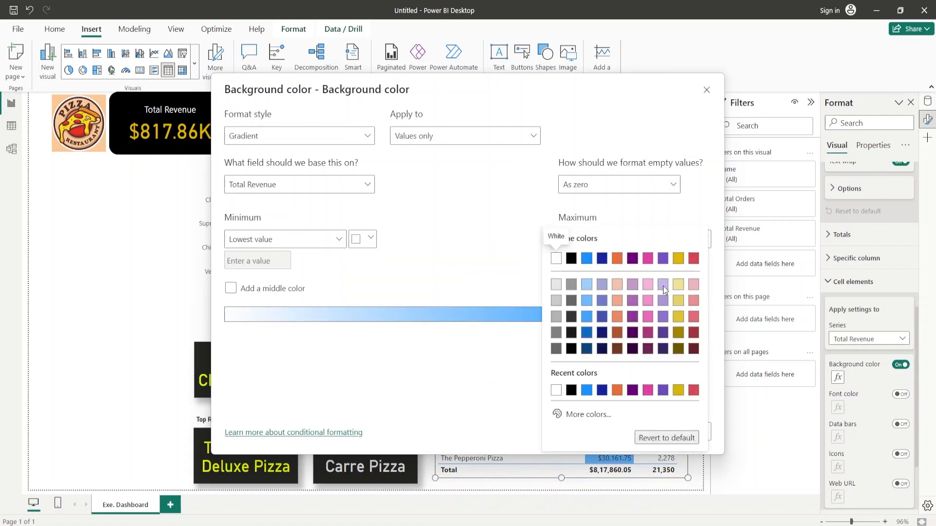
{"action": "left_click", "coordinate": [607, 415]}
{"action": "left_click_drag", "start_coordinate": [563, 377], "coordinate": [582, 380]}
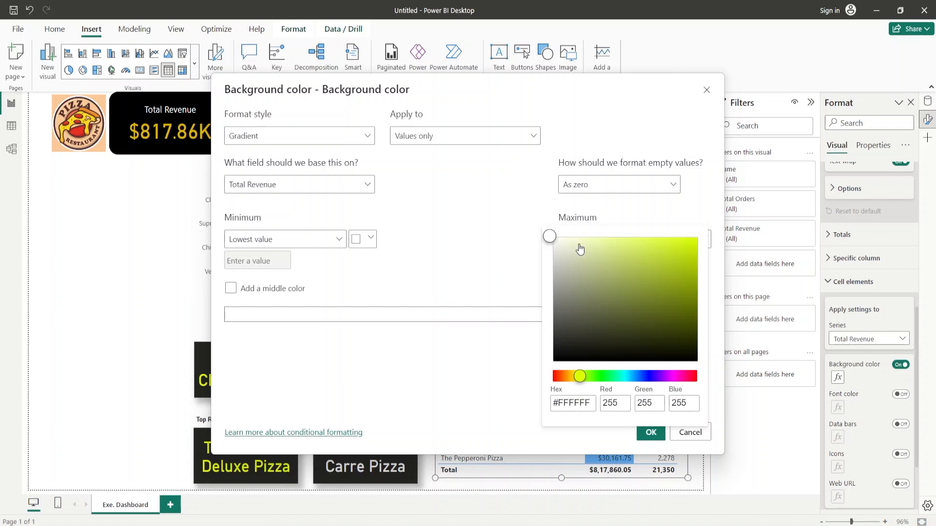
{"action": "left_click_drag", "start_coordinate": [579, 250], "coordinate": [702, 239]}
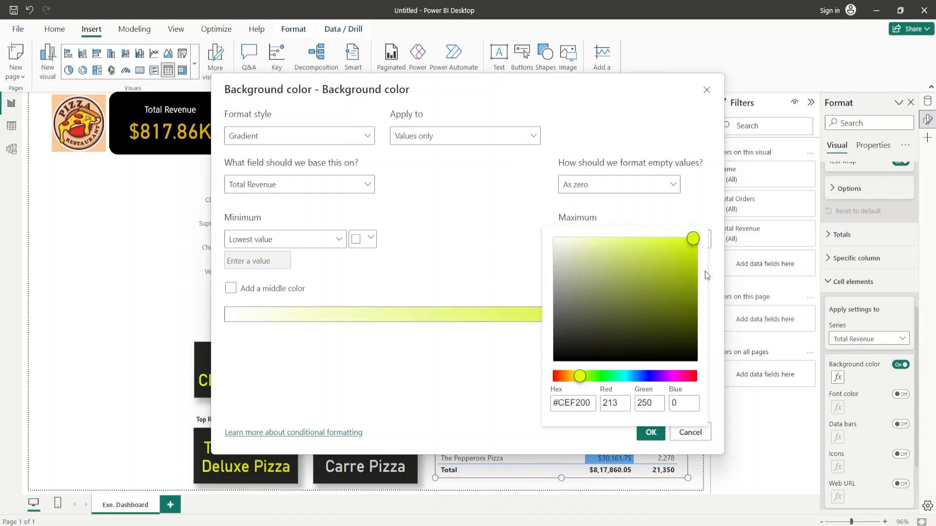
{"action": "left_click", "coordinate": [704, 98]}
{"action": "left_click", "coordinate": [706, 92]}
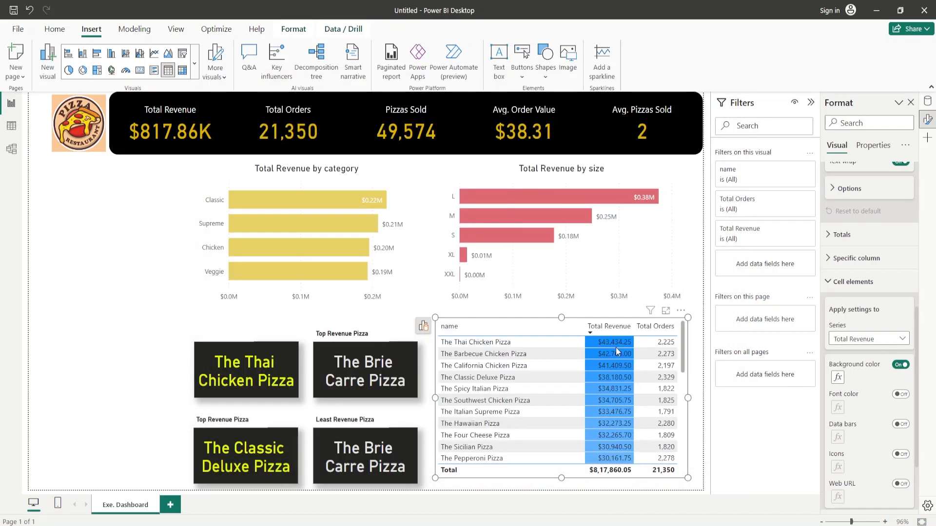
Step: Give the Total Revenue background a gradient from white at the lowest value to yellow-green #D4F900 at the highest value
{"action": "left_click", "coordinate": [839, 377]}
{"action": "left_click", "coordinate": [367, 239]}
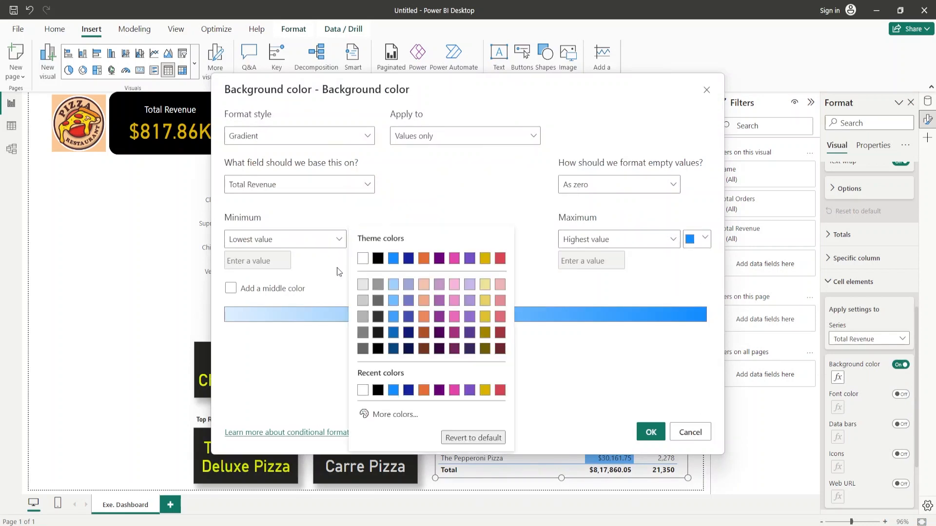
{"action": "left_click", "coordinate": [363, 259]}
{"action": "left_click", "coordinate": [690, 239]}
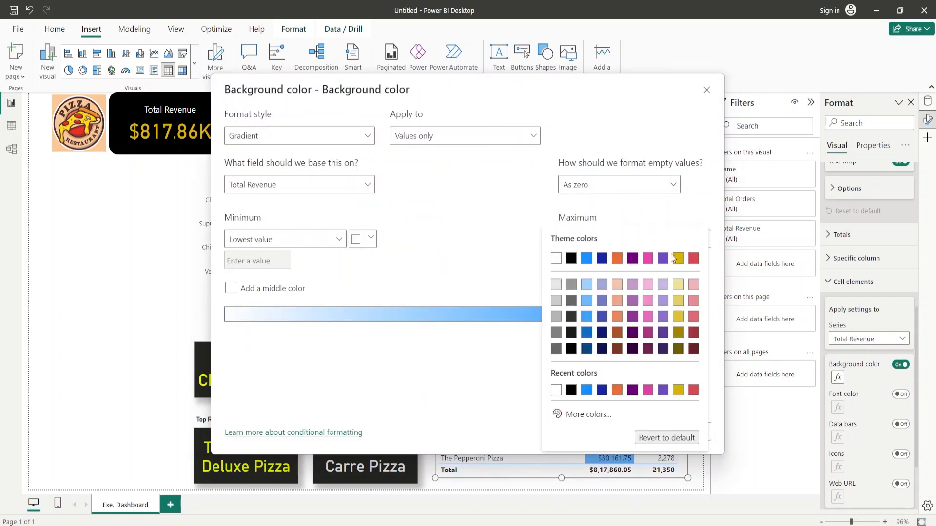
{"action": "left_click", "coordinate": [588, 415]}
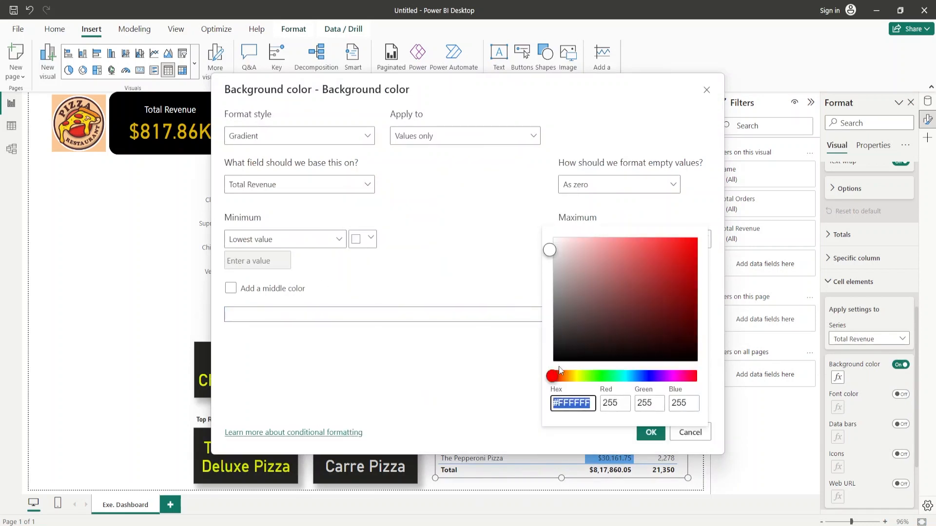
{"action": "left_click_drag", "start_coordinate": [563, 376], "coordinate": [581, 381]}
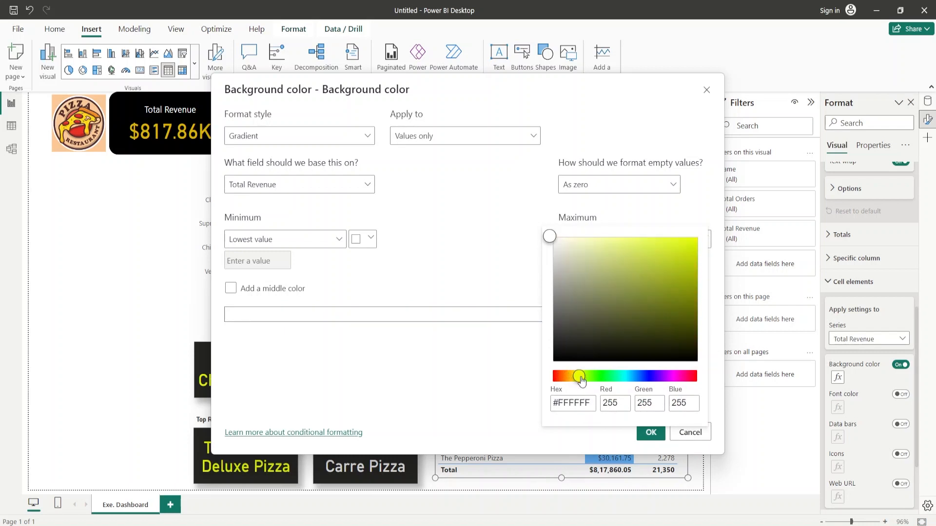
{"action": "left_click", "coordinate": [697, 245]}
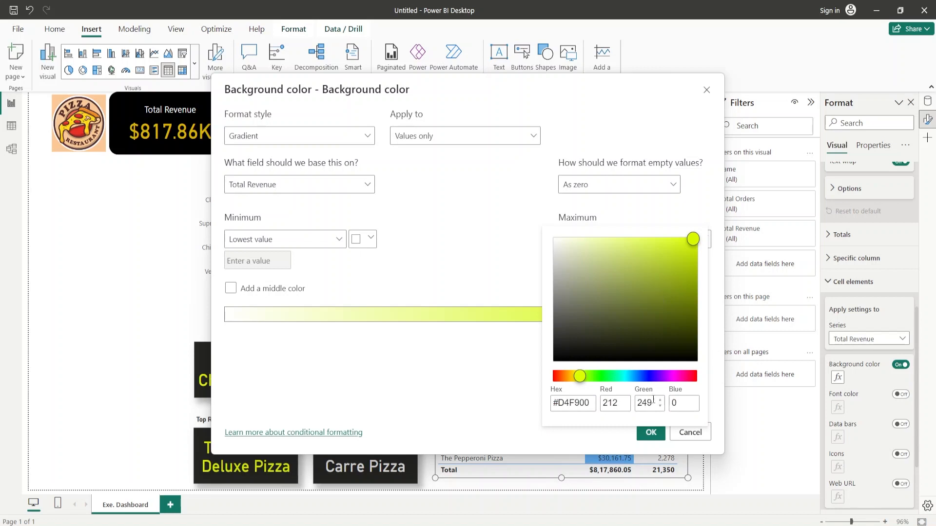
{"action": "left_click", "coordinate": [503, 389]}
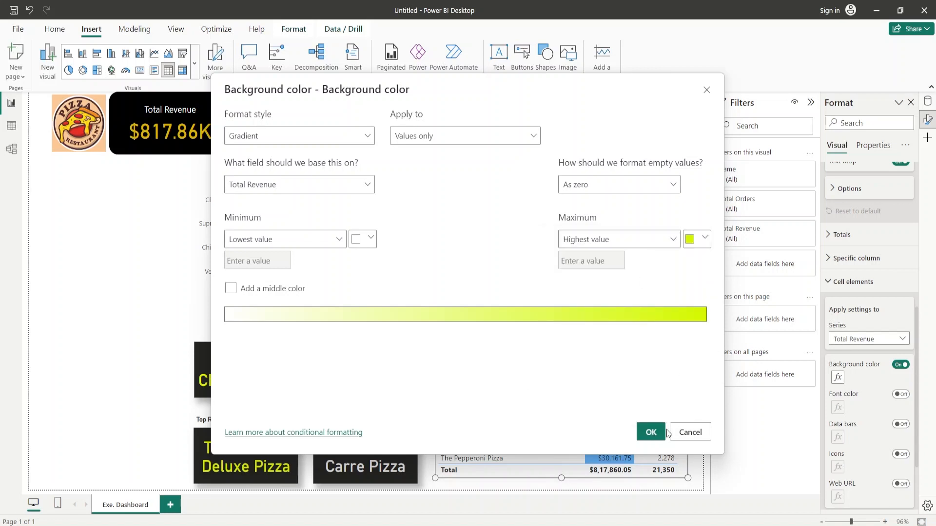
{"action": "left_click", "coordinate": [651, 432]}
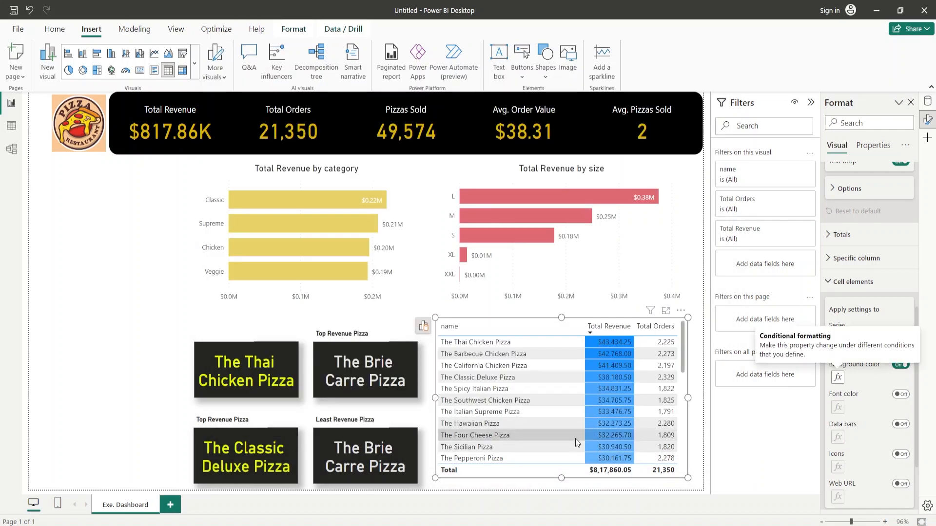
Step: Review the colored Total Revenue cells down the pizza table and sort the table descending by Total Orders
{"action": "scroll", "coordinate": [605, 415], "scroll_direction": "down", "scroll_amount": 1}
{"action": "scroll", "coordinate": [605, 416], "scroll_direction": "down", "scroll_amount": 10}
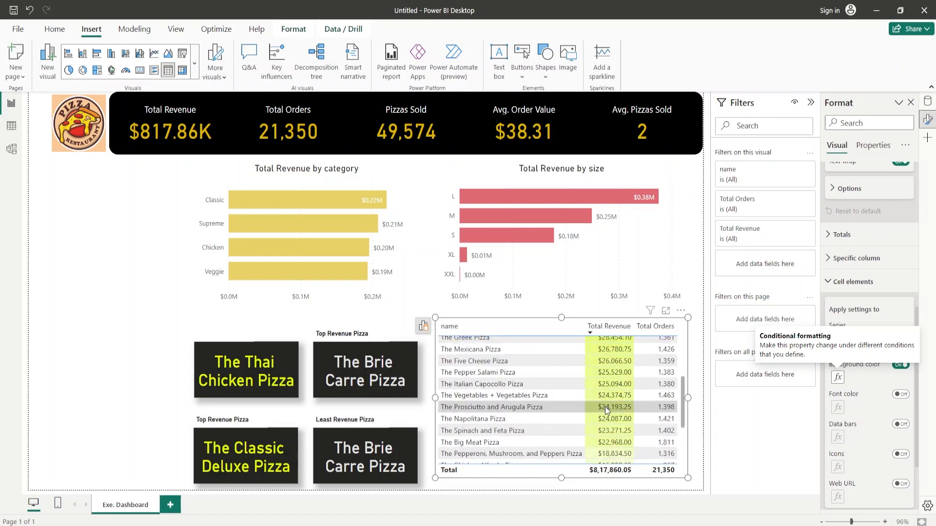
{"action": "scroll", "coordinate": [606, 419], "scroll_direction": "up", "scroll_amount": 10}
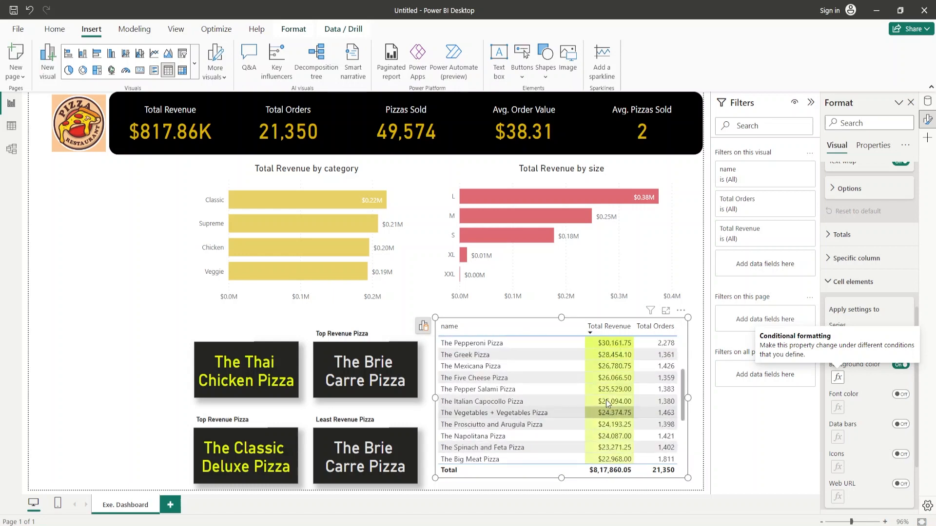
{"action": "left_click", "coordinate": [698, 419]}
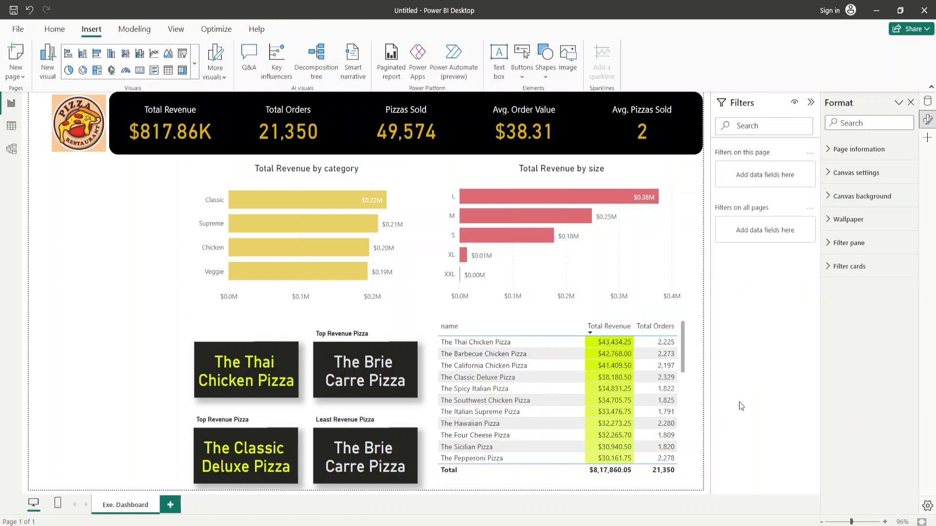
{"action": "left_click", "coordinate": [646, 333]}
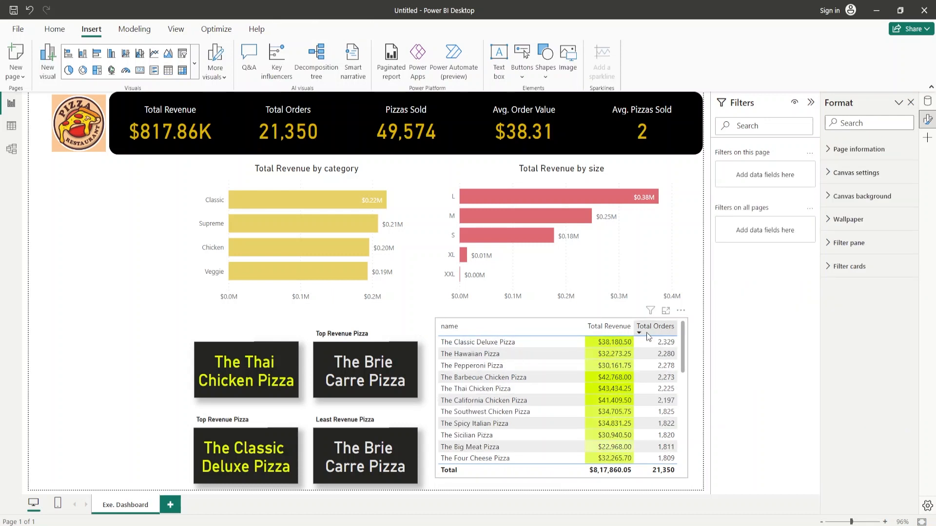
Step: Turn on data bars for the Total Orders column in the pizza table's cell elements
{"action": "right_click", "coordinate": [546, 325]}
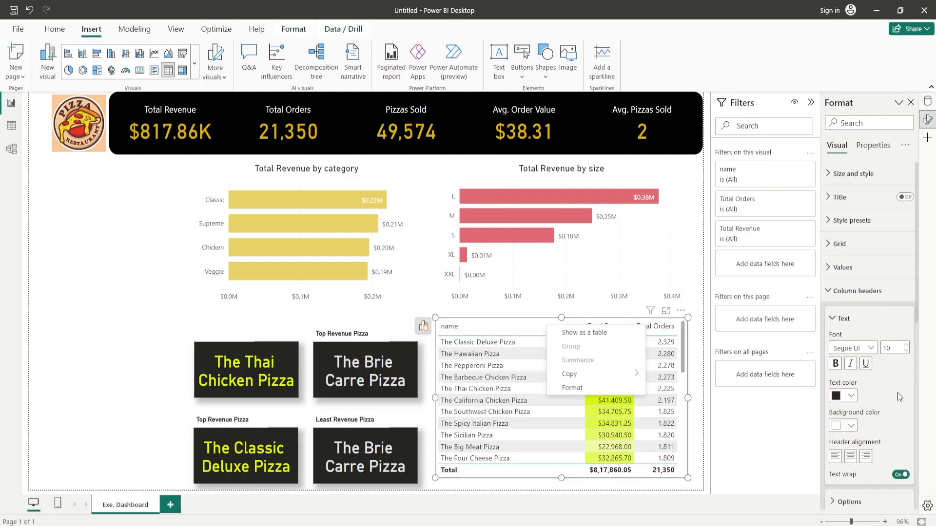
{"action": "left_click", "coordinate": [881, 388]}
{"action": "scroll", "coordinate": [882, 387], "scroll_direction": "down", "scroll_amount": 6}
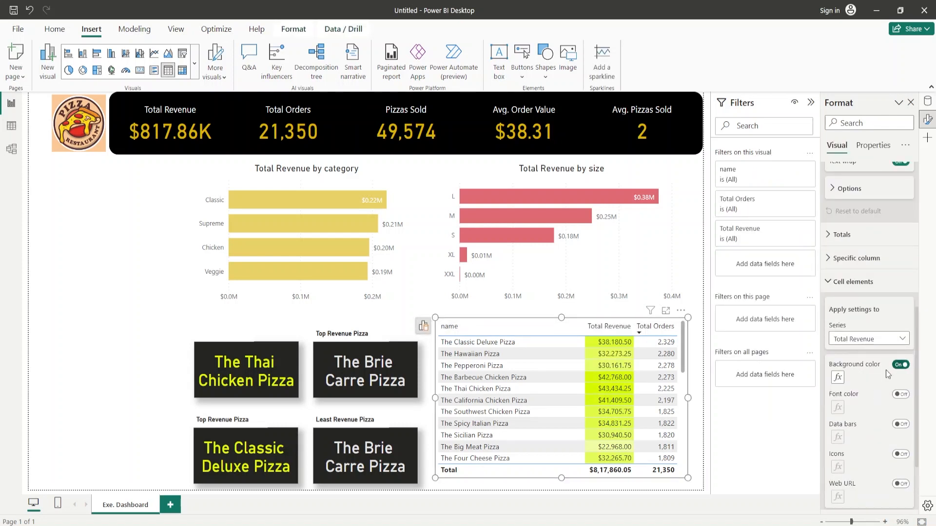
{"action": "left_click", "coordinate": [864, 345]}
{"action": "left_click", "coordinate": [853, 379]}
{"action": "left_click", "coordinate": [899, 425]}
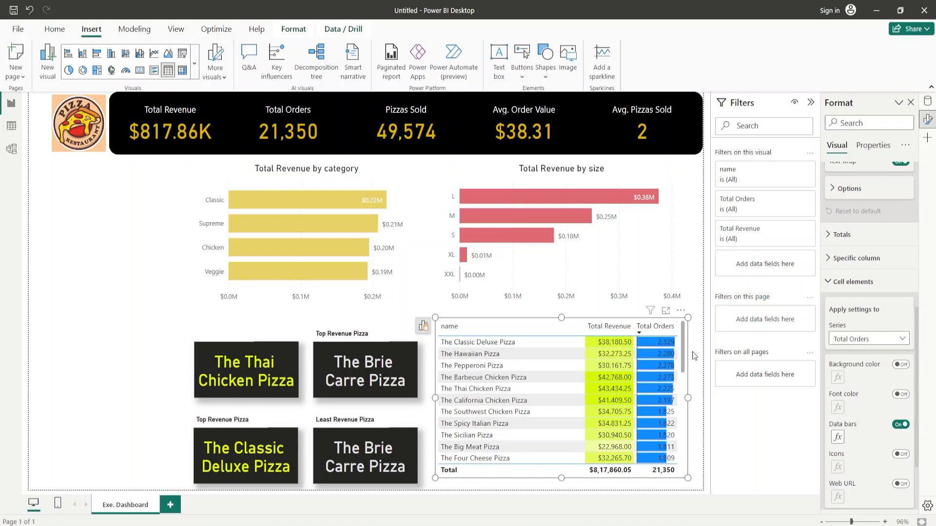
Step: Set the Total Orders data bars to purple #744EC2 for positive values and white for negative values
{"action": "left_click", "coordinate": [839, 436]}
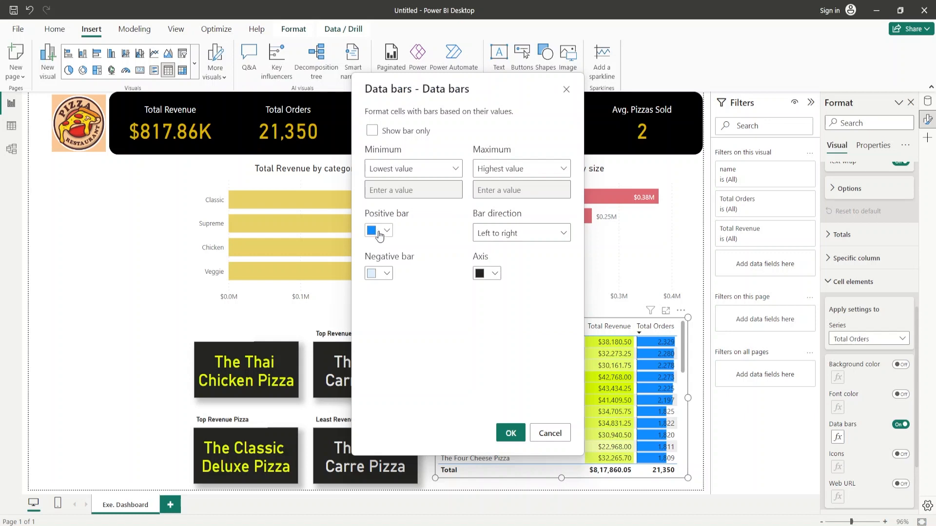
{"action": "left_click", "coordinate": [381, 273]}
{"action": "left_click", "coordinate": [376, 99]}
{"action": "left_click", "coordinate": [382, 232]}
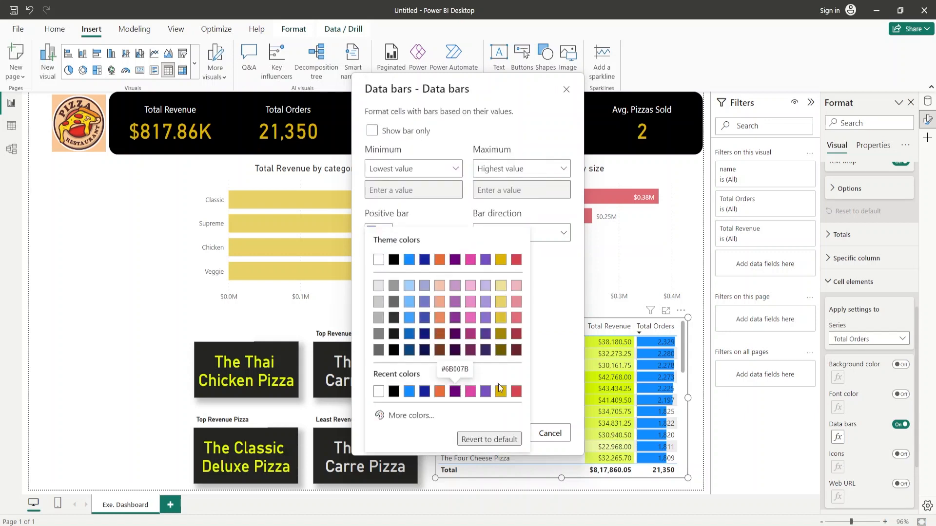
{"action": "left_click", "coordinate": [516, 318]}
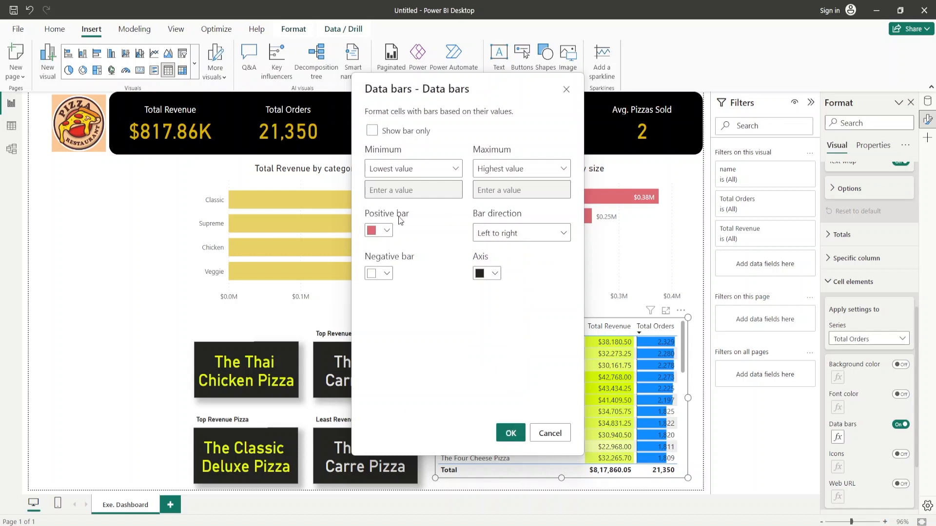
{"action": "left_click", "coordinate": [385, 232]}
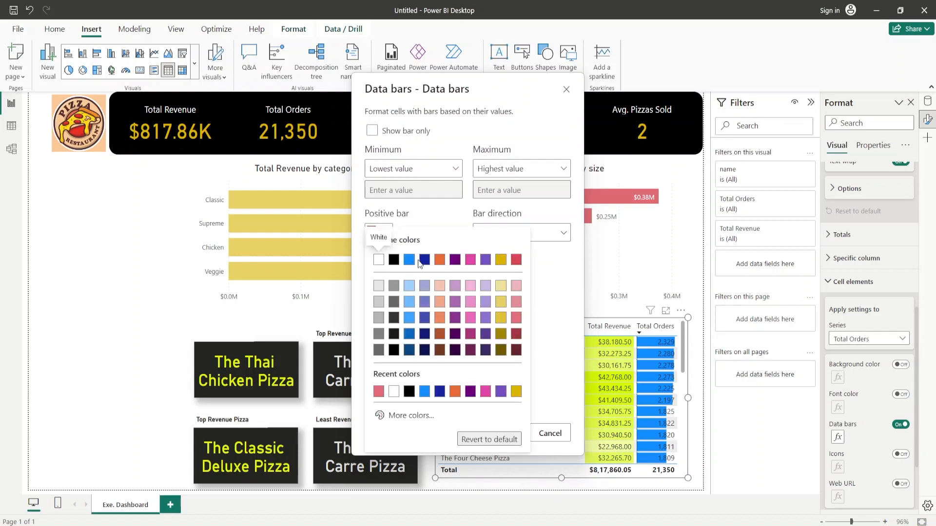
{"action": "left_click", "coordinate": [483, 261]}
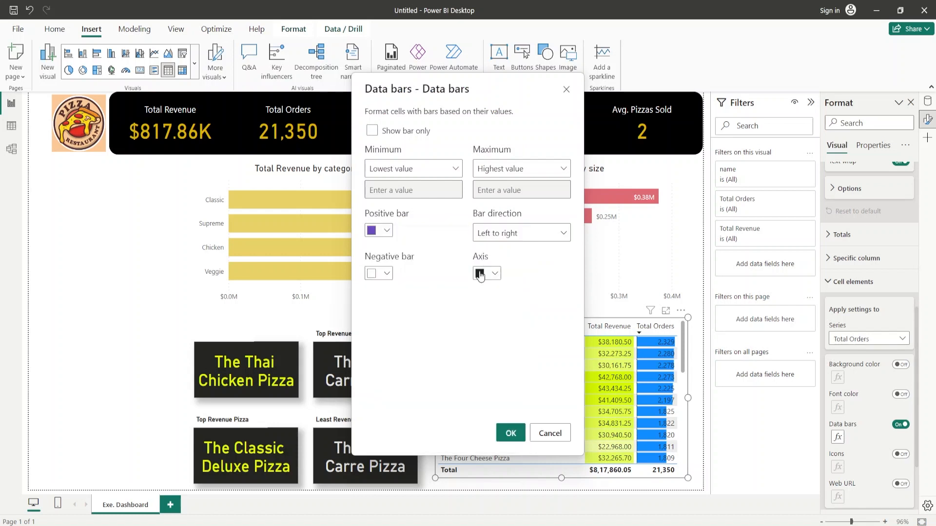
{"action": "left_click", "coordinate": [505, 435]}
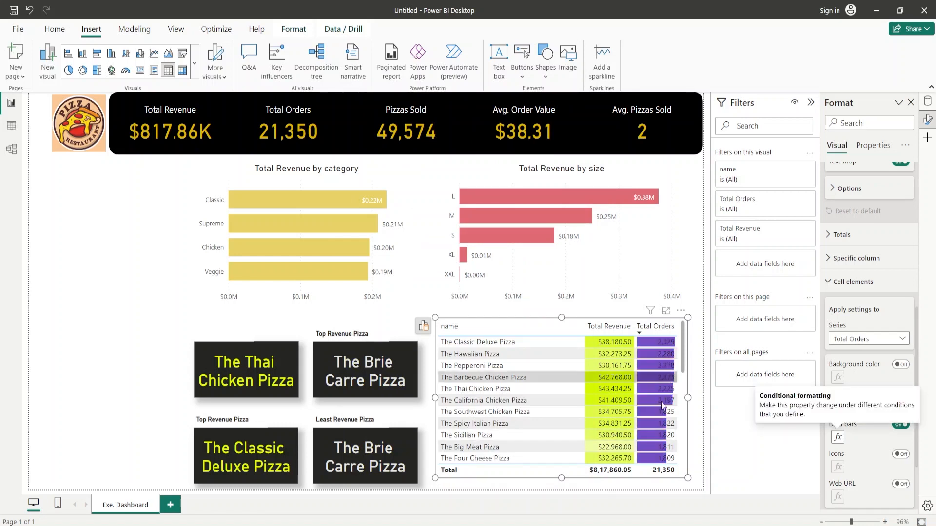
Step: Recolor the positive Total Orders data bars light red #E77878, check them down the pizza table and deselect it
{"action": "left_click", "coordinate": [837, 437]}
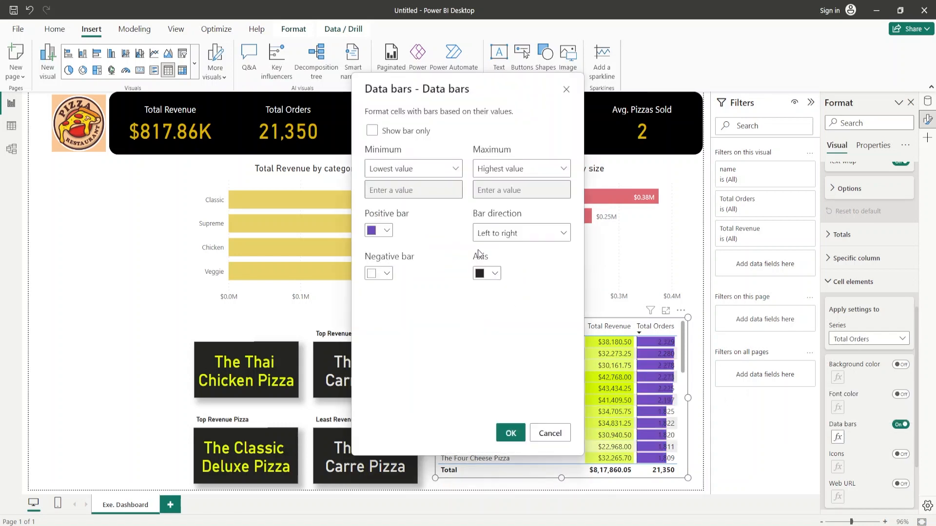
{"action": "left_click", "coordinate": [382, 233]}
{"action": "left_click", "coordinate": [394, 422]}
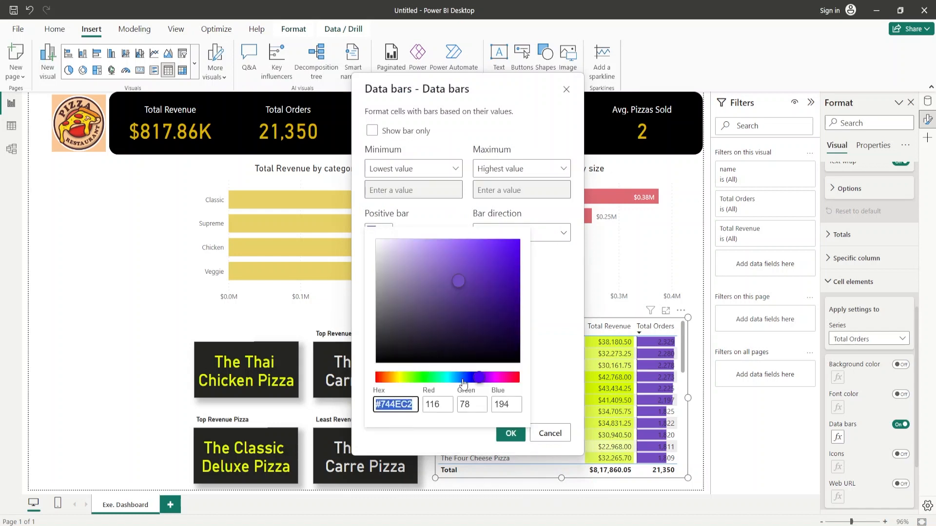
{"action": "left_click_drag", "start_coordinate": [475, 378], "coordinate": [375, 378]}
{"action": "left_click_drag", "start_coordinate": [456, 269], "coordinate": [443, 249]}
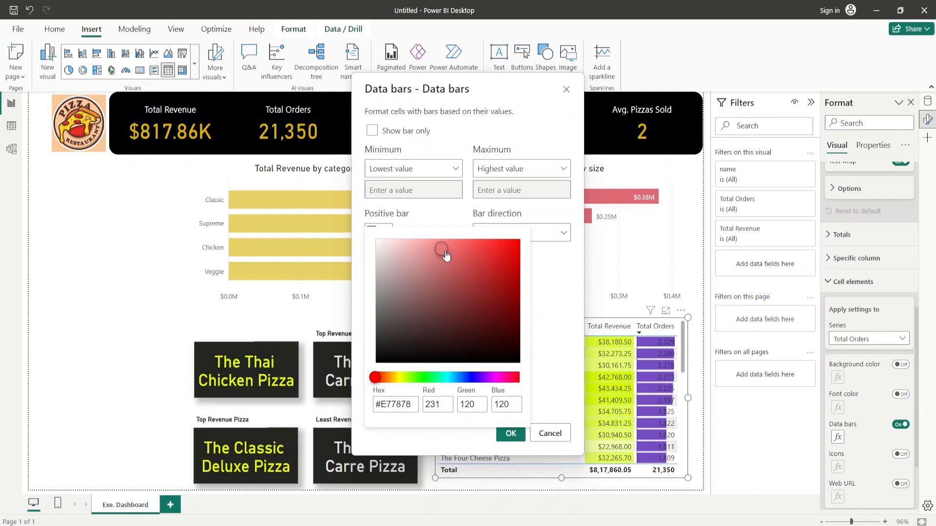
{"action": "left_click", "coordinate": [508, 436]}
{"action": "left_click", "coordinate": [508, 434]}
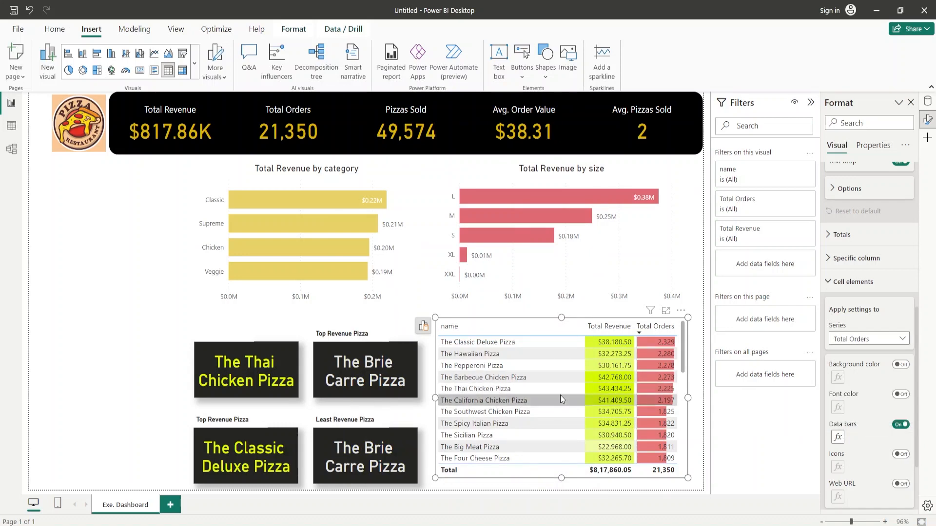
{"action": "scroll", "coordinate": [657, 363], "scroll_direction": "down", "scroll_amount": 2}
{"action": "scroll", "coordinate": [655, 379], "scroll_direction": "down", "scroll_amount": 10}
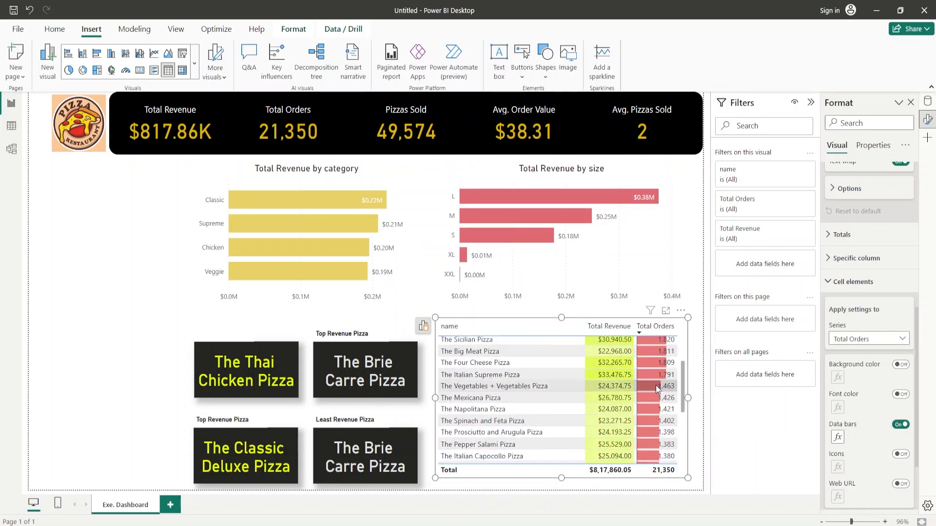
{"action": "scroll", "coordinate": [596, 385], "scroll_direction": "up", "scroll_amount": 12}
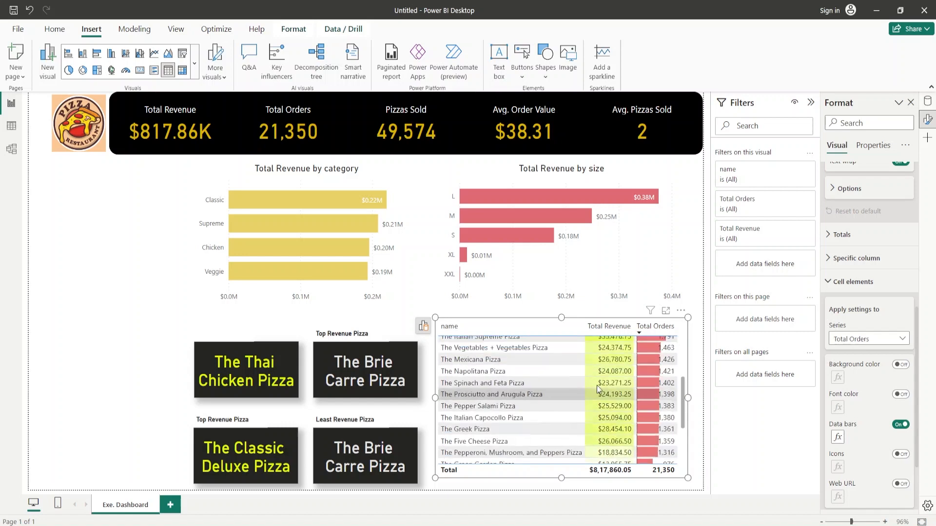
{"action": "left_click", "coordinate": [103, 332]}
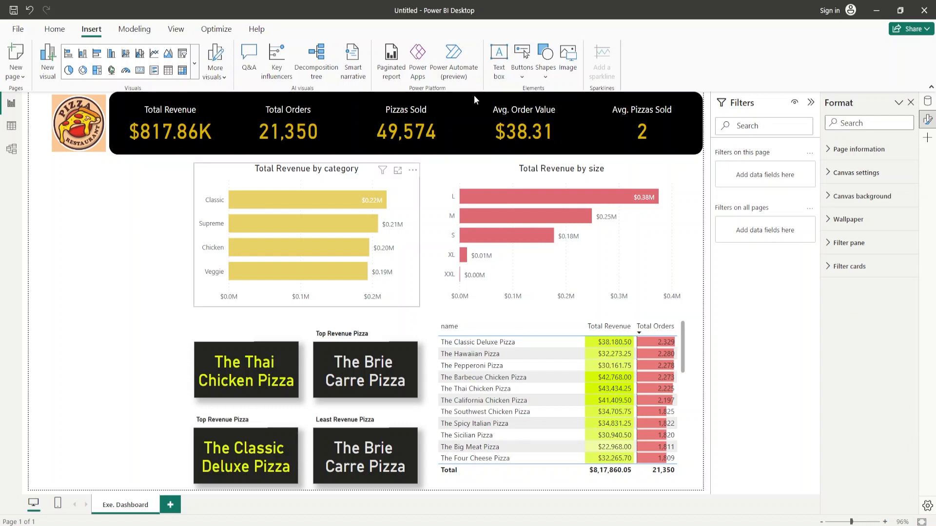
Step: Insert a slicer visual on the dashboard page
{"action": "left_click", "coordinate": [61, 31]}
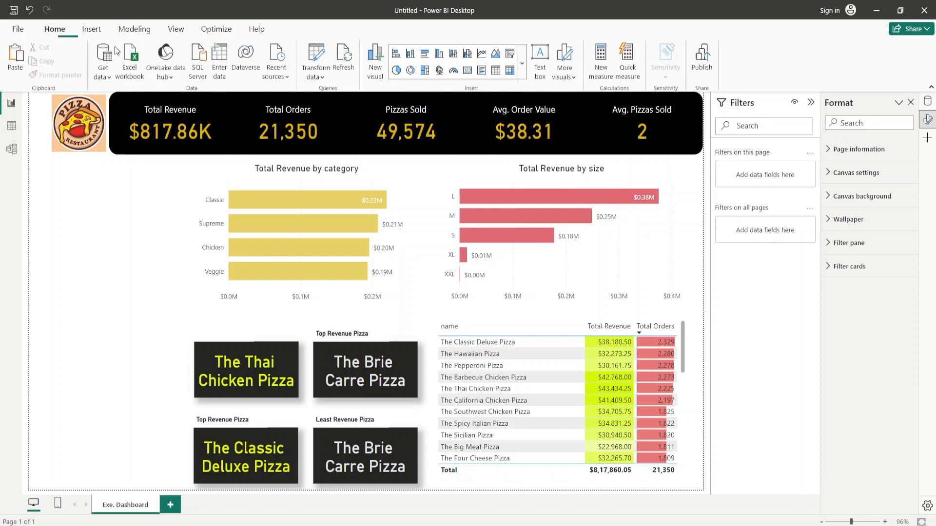
{"action": "left_click", "coordinate": [521, 63]}
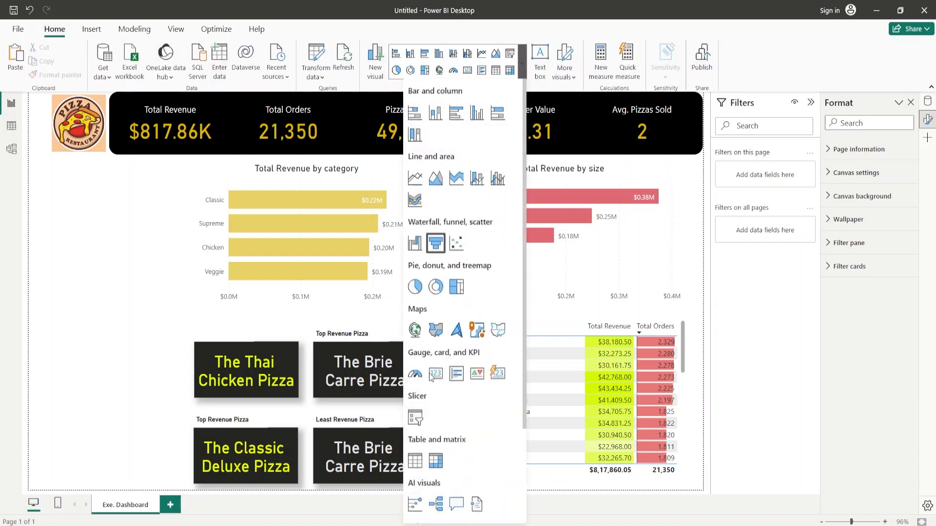
{"action": "scroll", "coordinate": [432, 390], "scroll_direction": "down", "scroll_amount": 3}
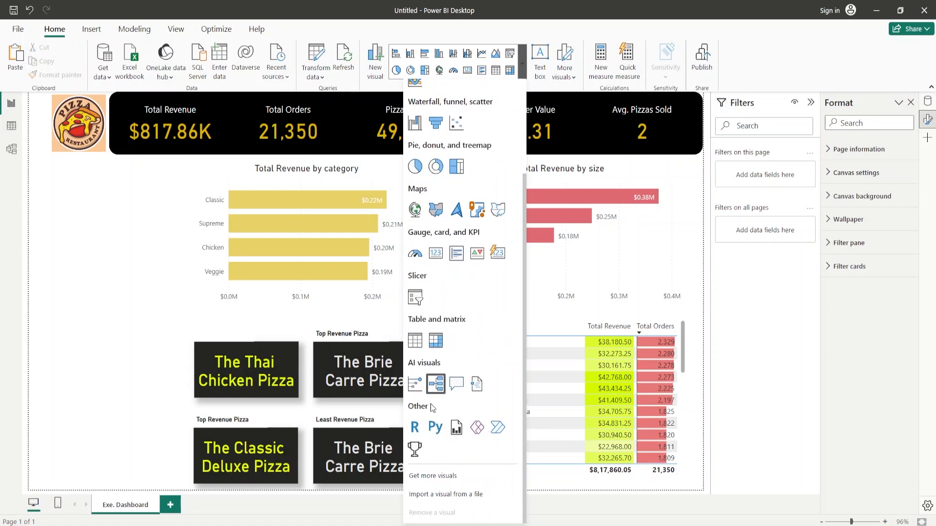
{"action": "scroll", "coordinate": [434, 220], "scroll_direction": "up", "scroll_amount": 3}
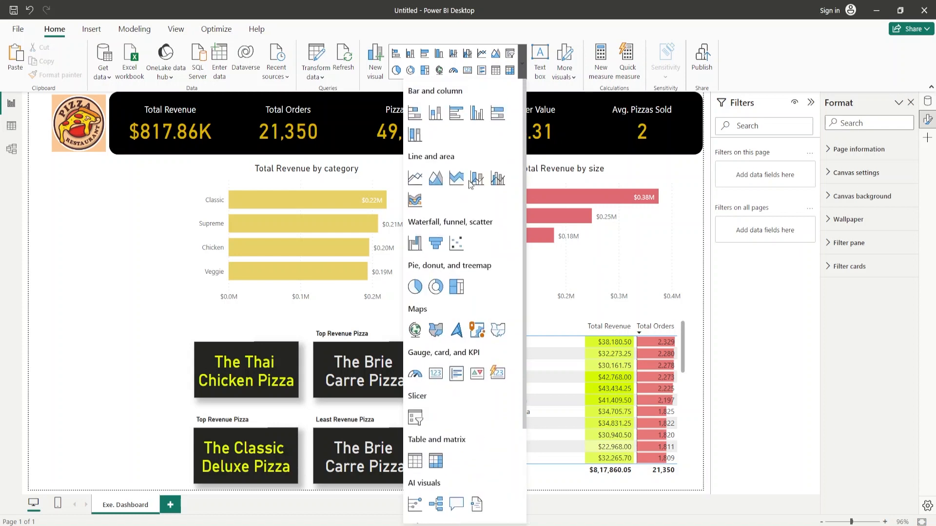
{"action": "left_click", "coordinate": [415, 418]}
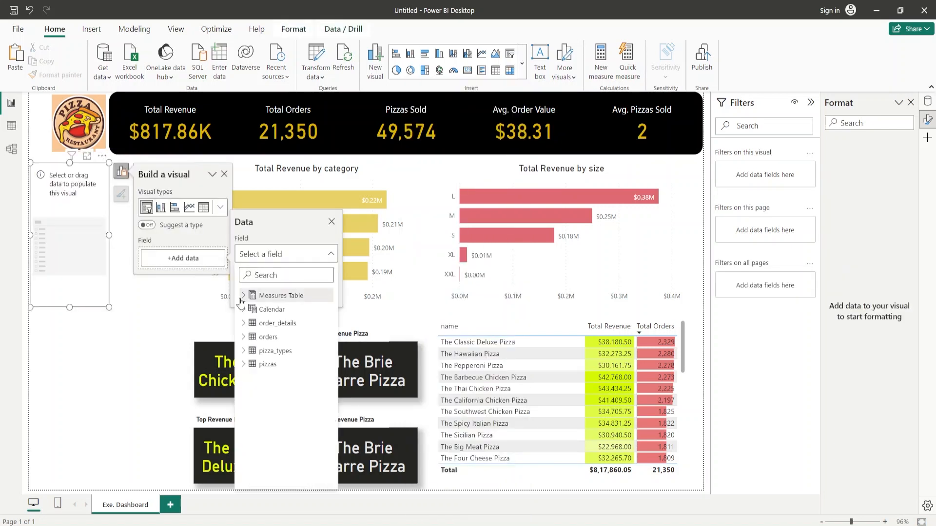
Step: Try StartofMonth from the Calendar table as the slicer's field and remove it
{"action": "left_click", "coordinate": [241, 298]}
{"action": "left_click", "coordinate": [243, 296]}
{"action": "left_click", "coordinate": [243, 309]}
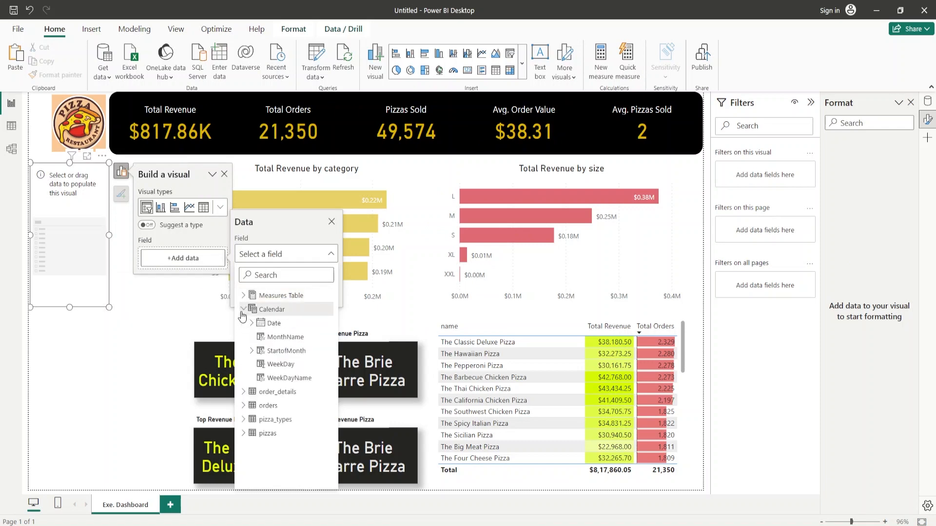
{"action": "left_click", "coordinate": [271, 350]}
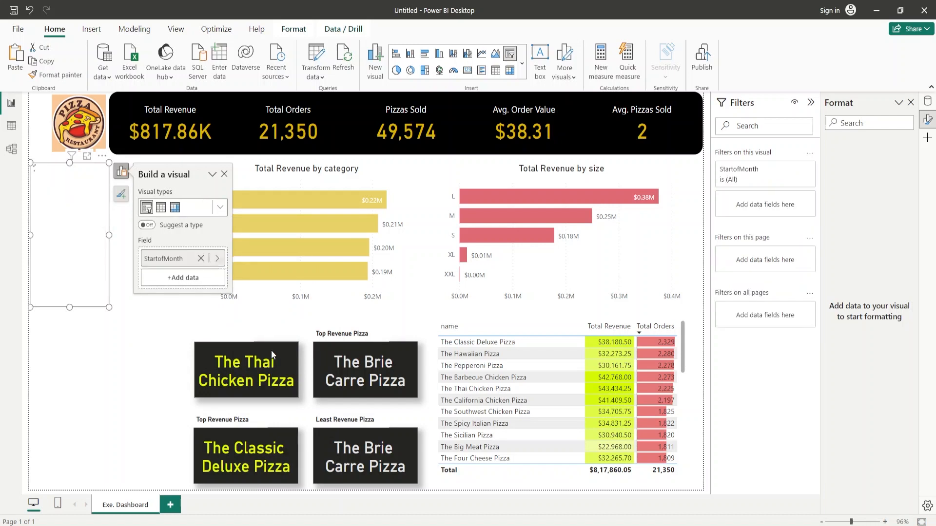
{"action": "left_click", "coordinate": [200, 259]}
Step: Add MonthName from the Calendar table as the slicer's field
{"action": "left_click", "coordinate": [183, 258]}
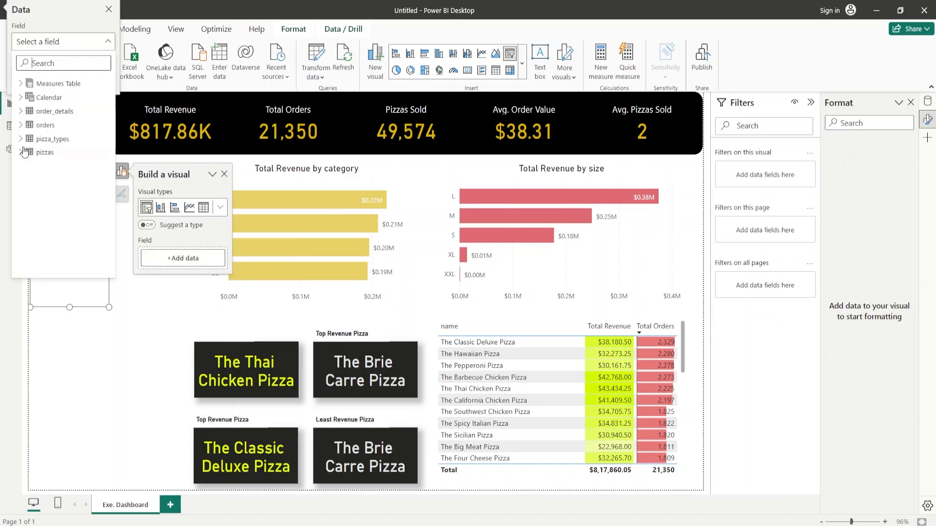
{"action": "left_click", "coordinate": [20, 97]}
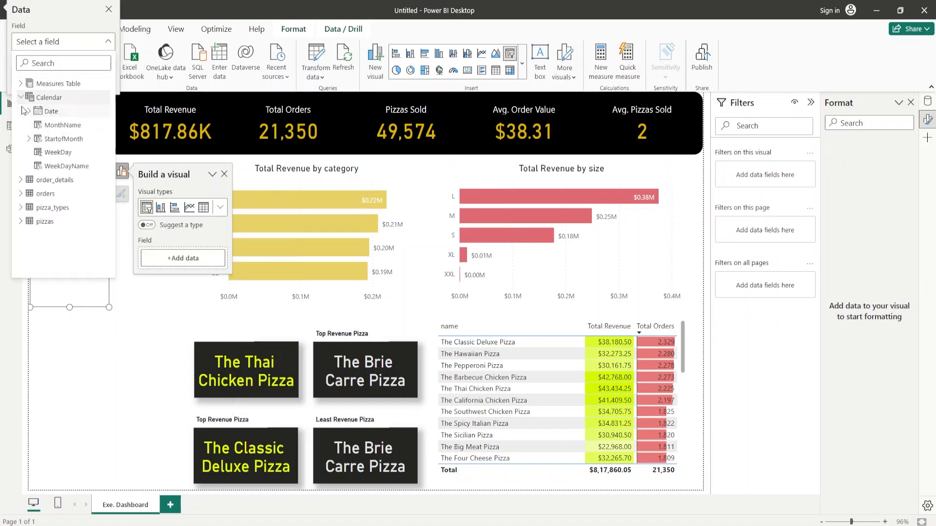
{"action": "left_click", "coordinate": [46, 125]}
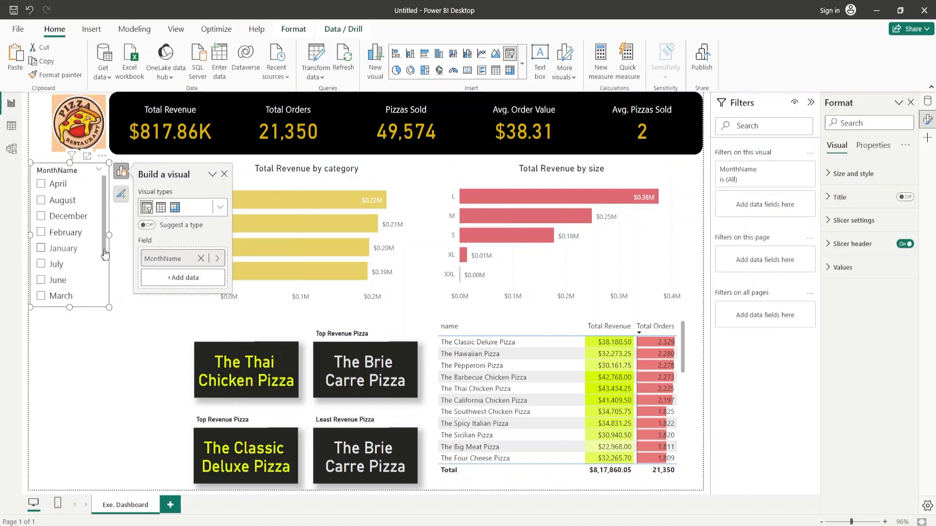
Step: Change the month slicer to Dropdown style with the "Select all" option on and reduce its height
{"action": "left_click", "coordinate": [853, 221]}
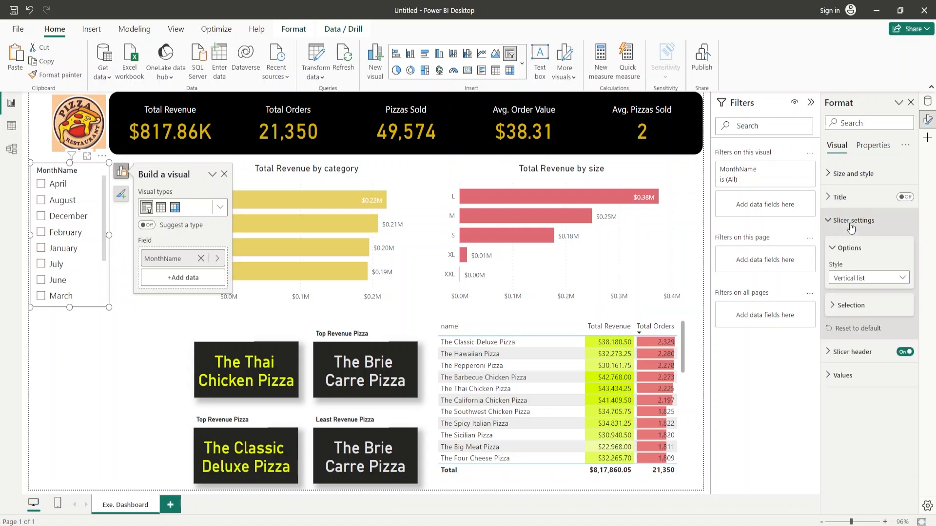
{"action": "left_click", "coordinate": [861, 277]}
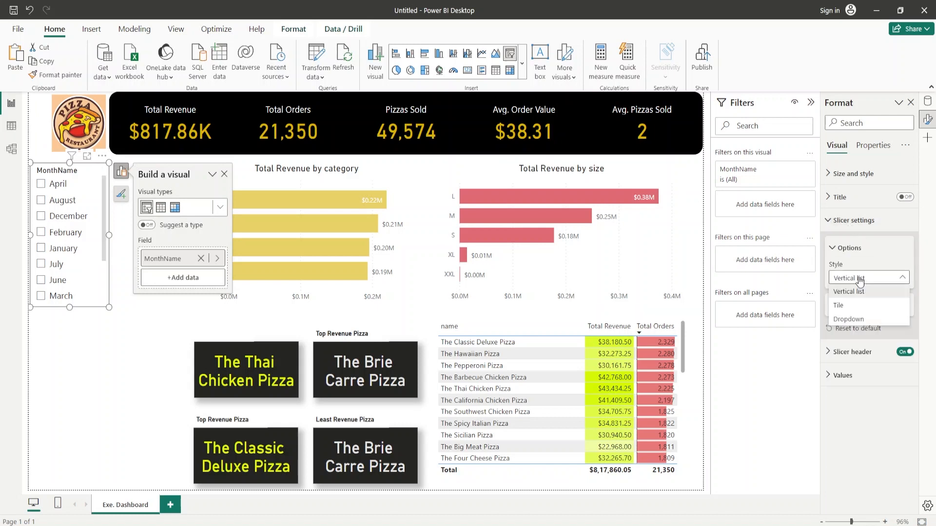
{"action": "left_click", "coordinate": [852, 319]}
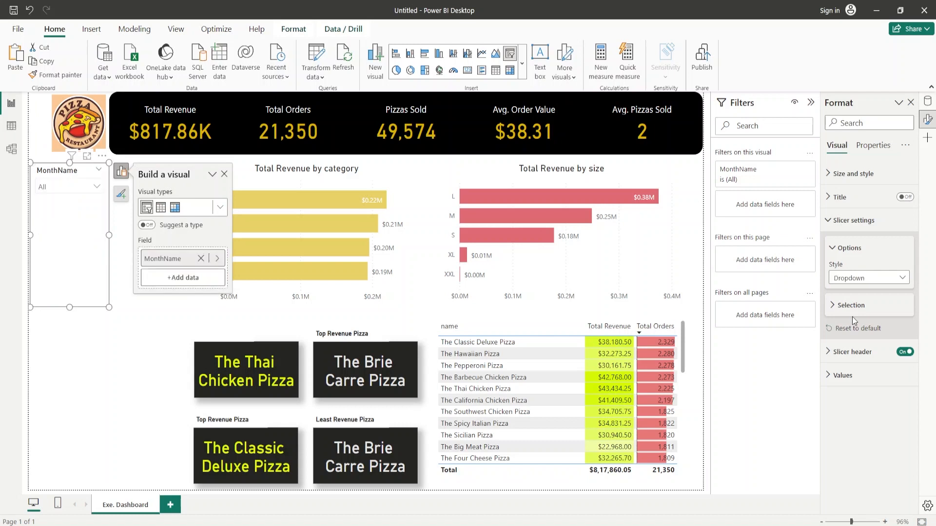
{"action": "left_click", "coordinate": [839, 307]}
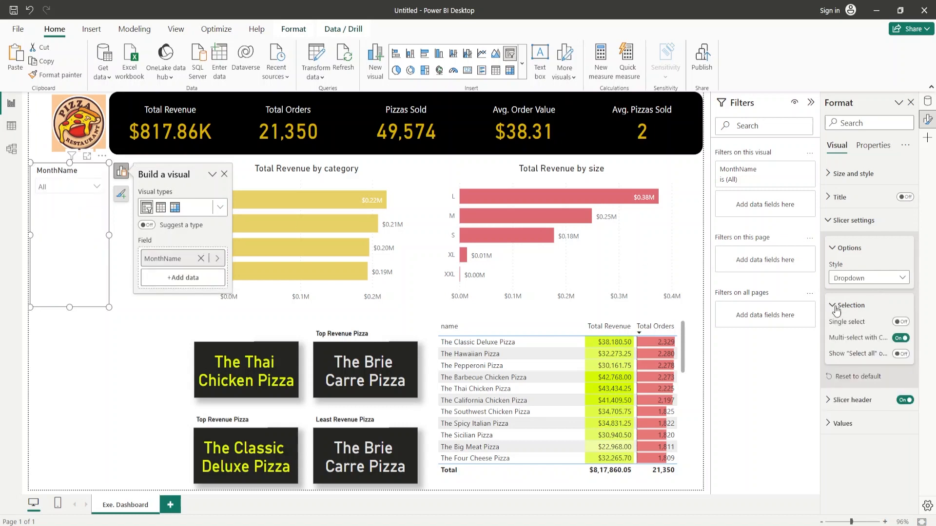
{"action": "left_click", "coordinate": [903, 355]}
{"action": "left_click_drag", "start_coordinate": [69, 309], "coordinate": [75, 271]}
Step: Filter the dashboard to April with the month slicer and reset it to all months
{"action": "left_click", "coordinate": [93, 286]}
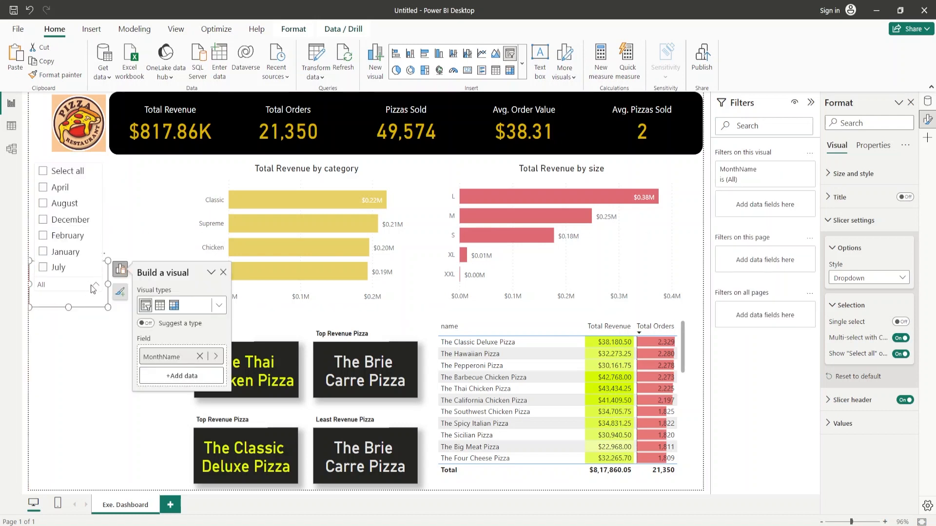
{"action": "left_click", "coordinate": [43, 188]}
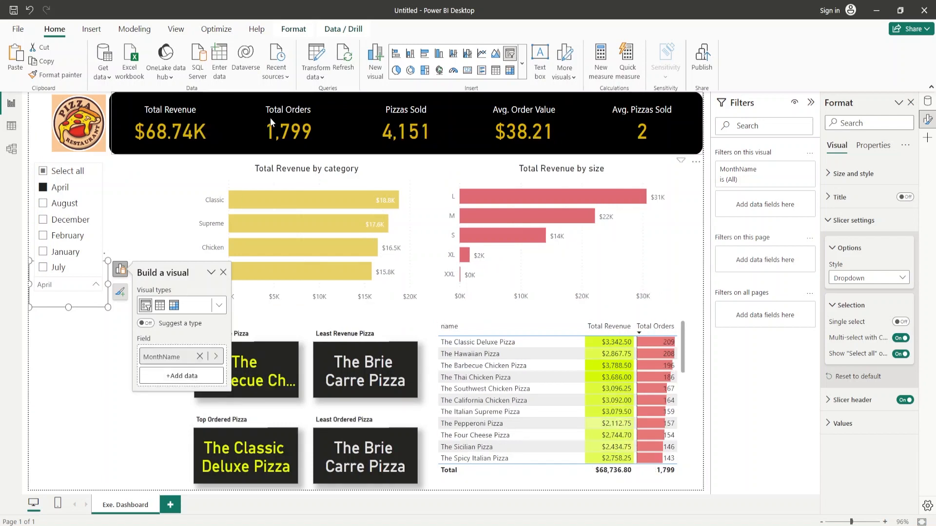
{"action": "left_click", "coordinate": [151, 192]}
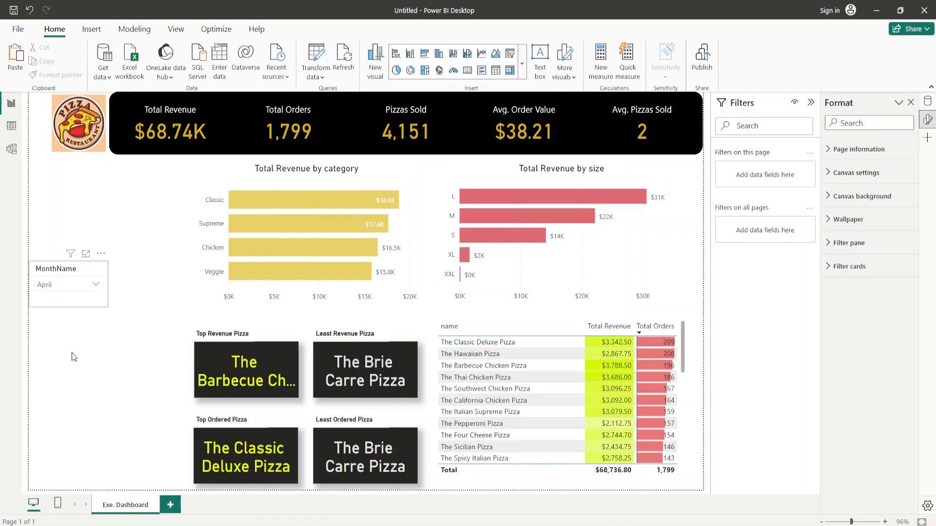
{"action": "left_click", "coordinate": [64, 285]}
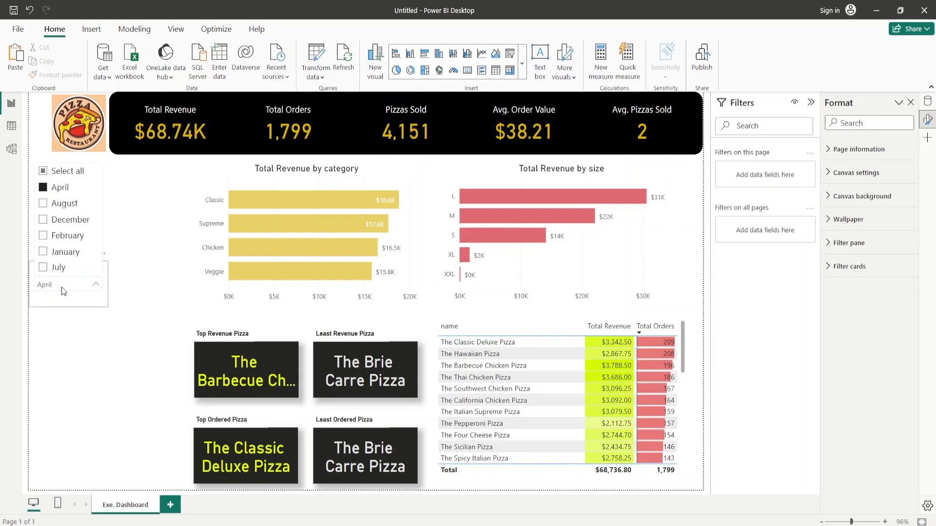
{"action": "left_click", "coordinate": [43, 172]}
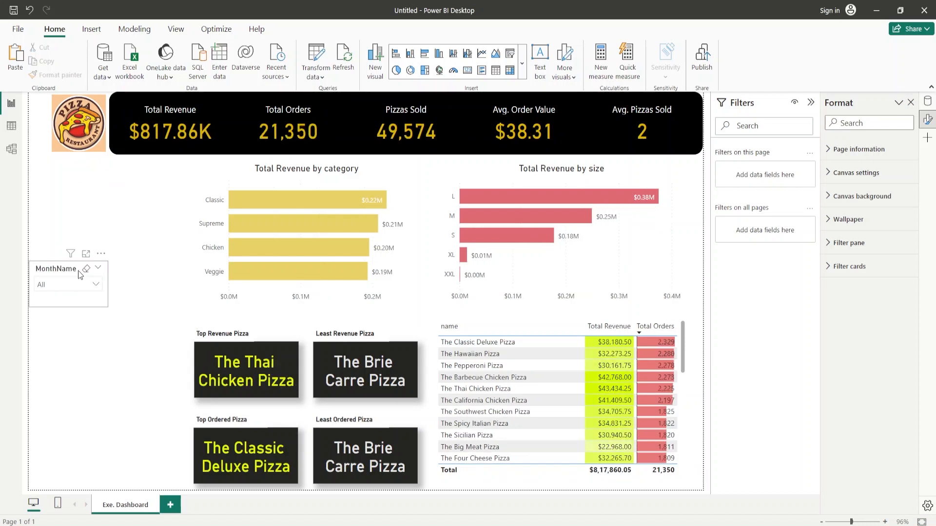
Step: Duplicate the month slicer, place the copy directly below it and replace its field with WeekDayName from the Calendar table
{"action": "left_click", "coordinate": [79, 273]}
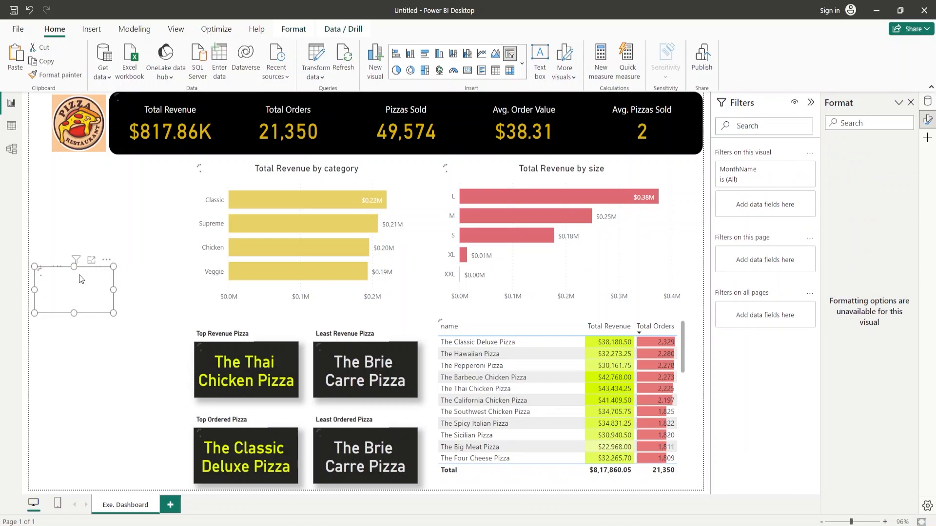
{"action": "left_click_drag", "start_coordinate": [81, 279], "coordinate": [74, 321]}
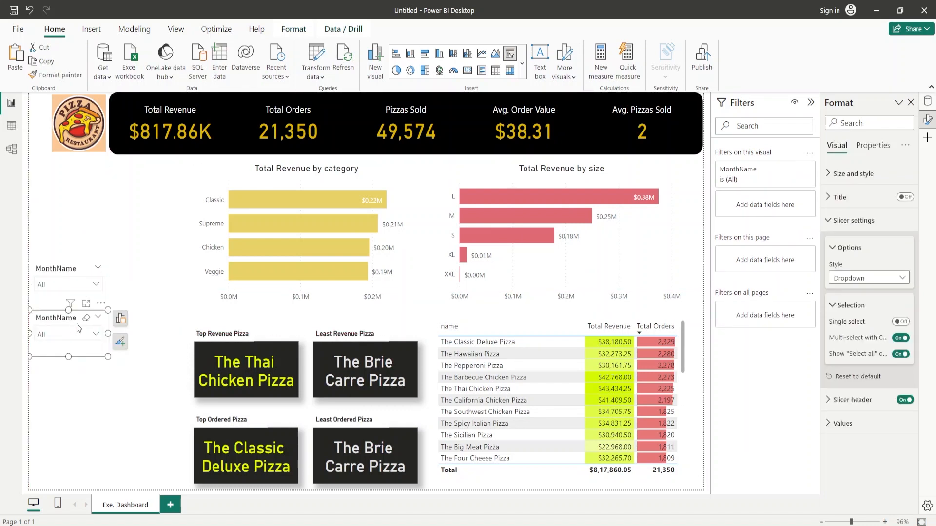
{"action": "left_click", "coordinate": [119, 319]}
{"action": "left_click", "coordinate": [200, 348]}
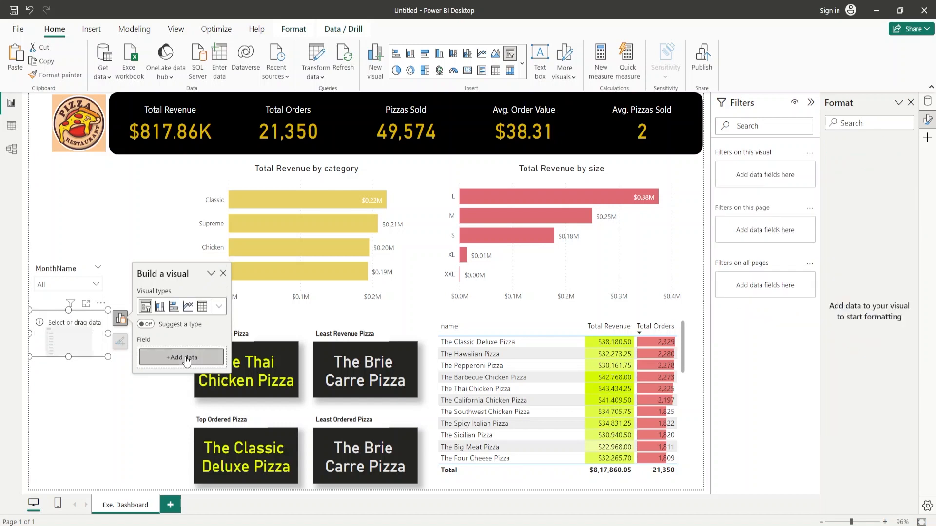
{"action": "left_click", "coordinate": [186, 358]}
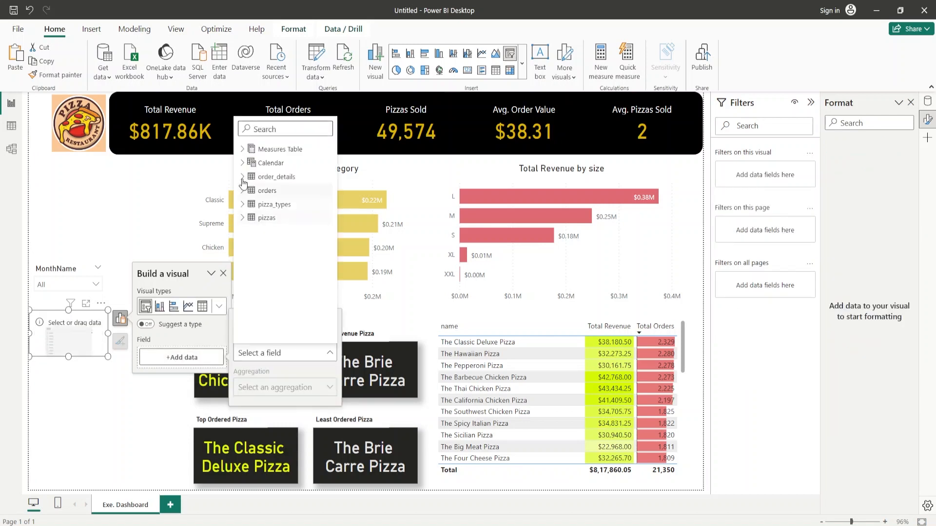
{"action": "left_click", "coordinate": [243, 163]}
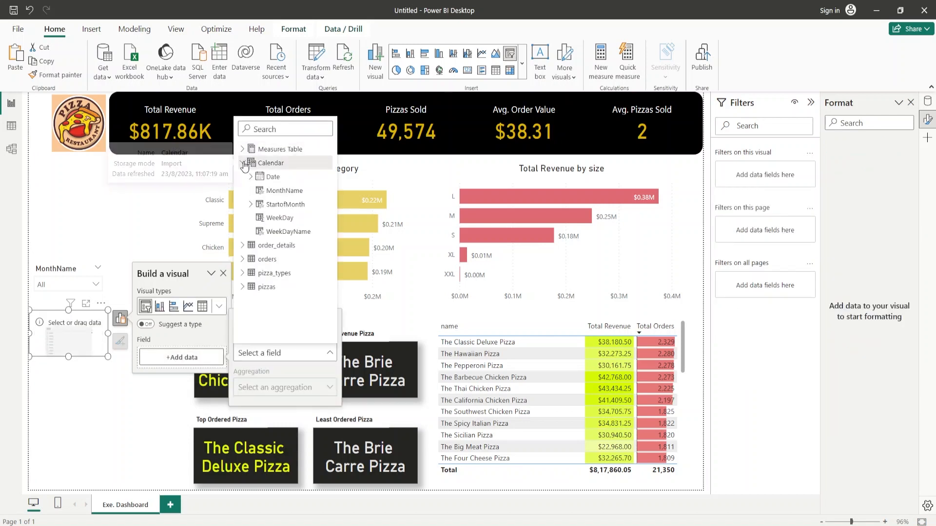
{"action": "left_click", "coordinate": [266, 230]}
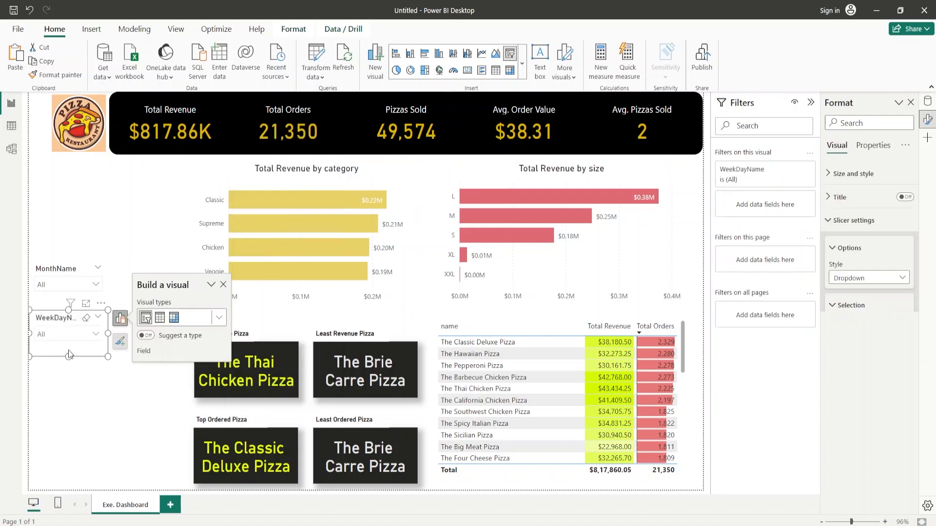
{"action": "left_click", "coordinate": [84, 336]}
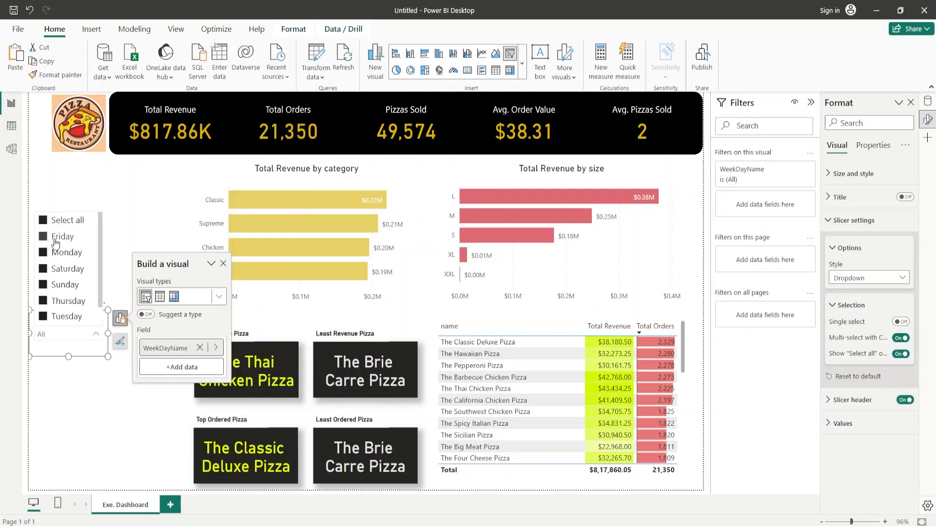
{"action": "left_click", "coordinate": [132, 228]}
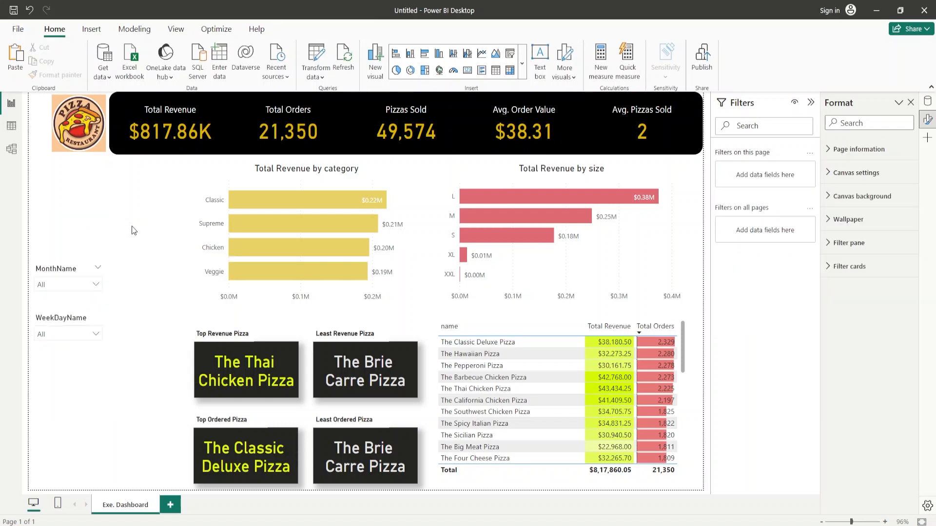
Step: Filter the dashboard to August and Friday with the month and weekday slicers, and reset both to all
{"action": "left_click", "coordinate": [89, 283]}
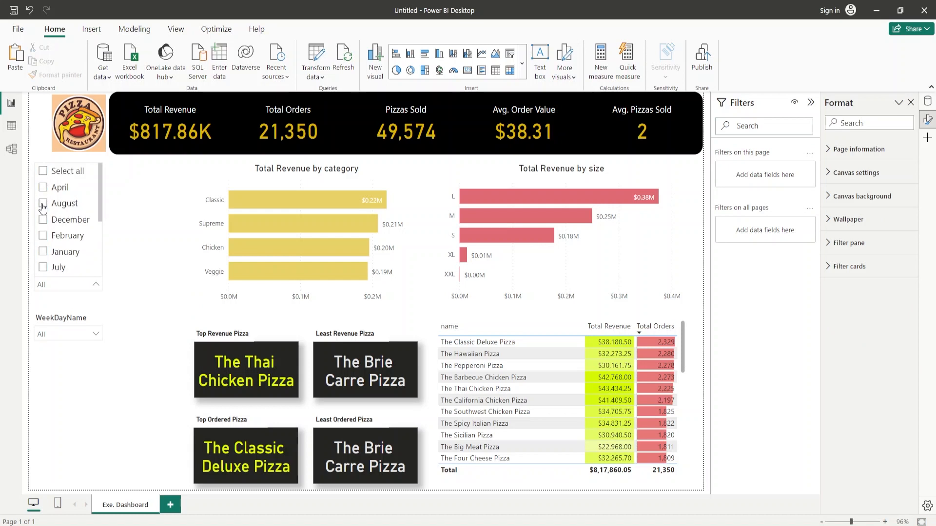
{"action": "left_click", "coordinate": [43, 205]}
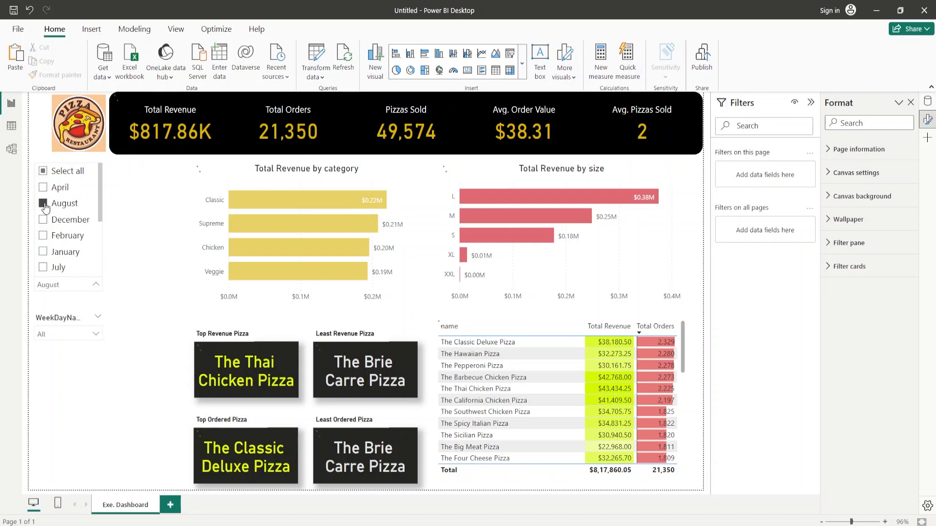
{"action": "left_click", "coordinate": [95, 335]}
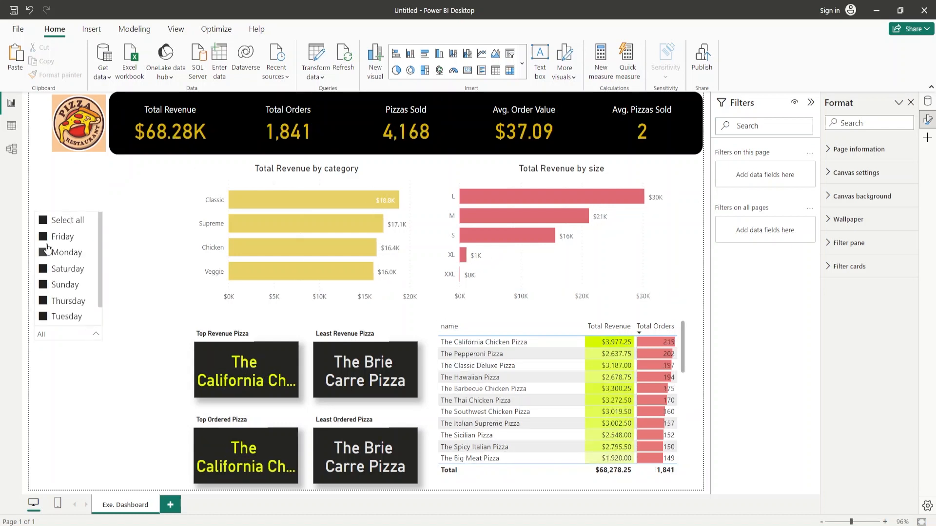
{"action": "left_click", "coordinate": [43, 237]}
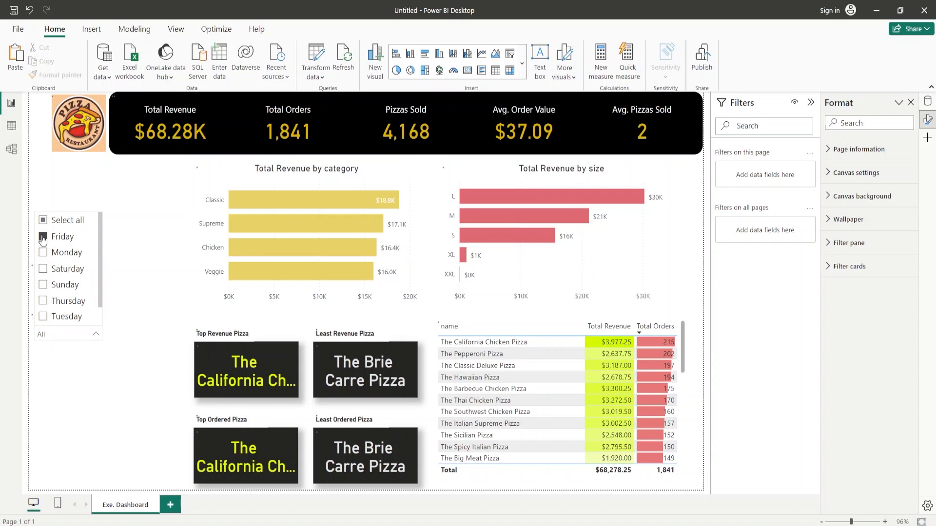
{"action": "left_click", "coordinate": [67, 373]}
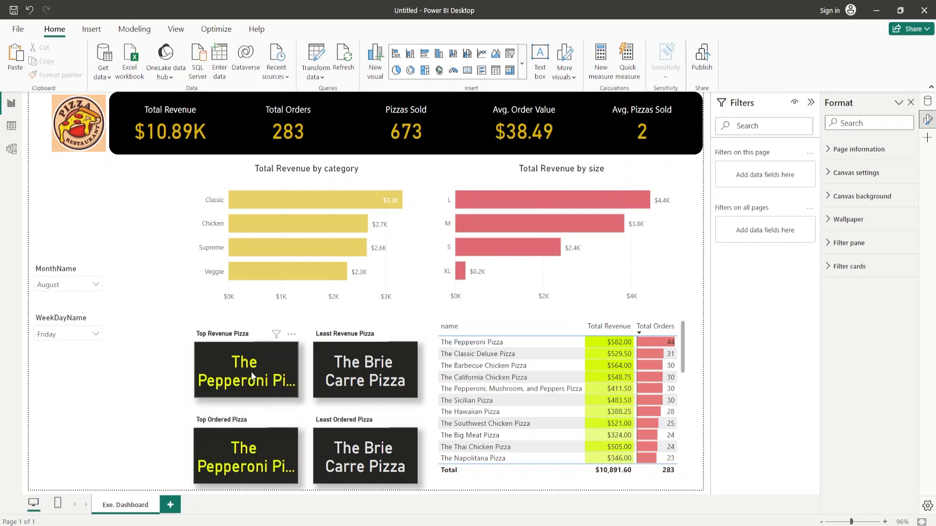
{"action": "left_click", "coordinate": [93, 333]}
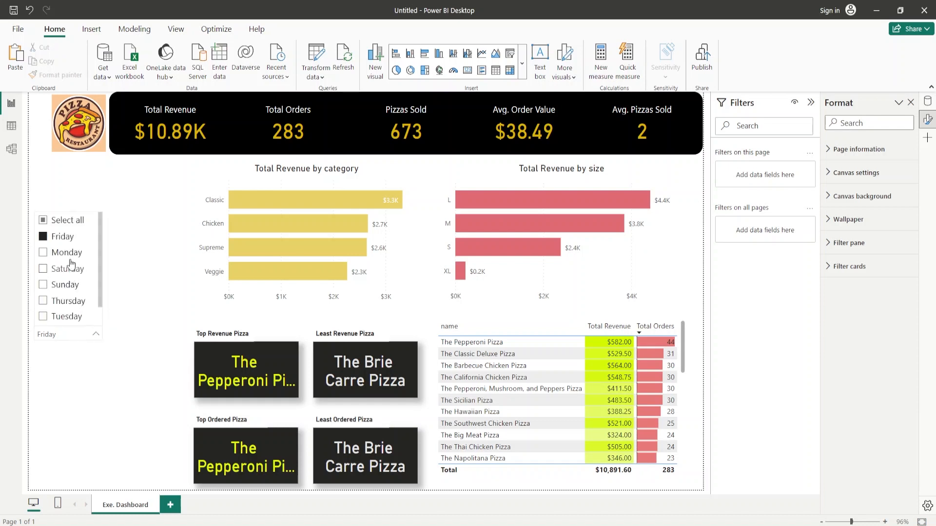
{"action": "left_click", "coordinate": [77, 220]}
{"action": "left_click", "coordinate": [137, 221]}
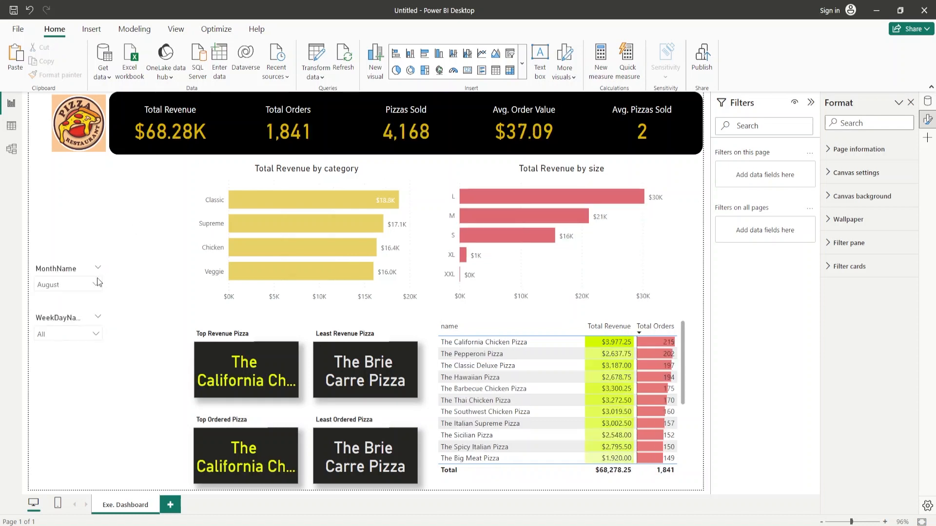
{"action": "left_click", "coordinate": [95, 280]}
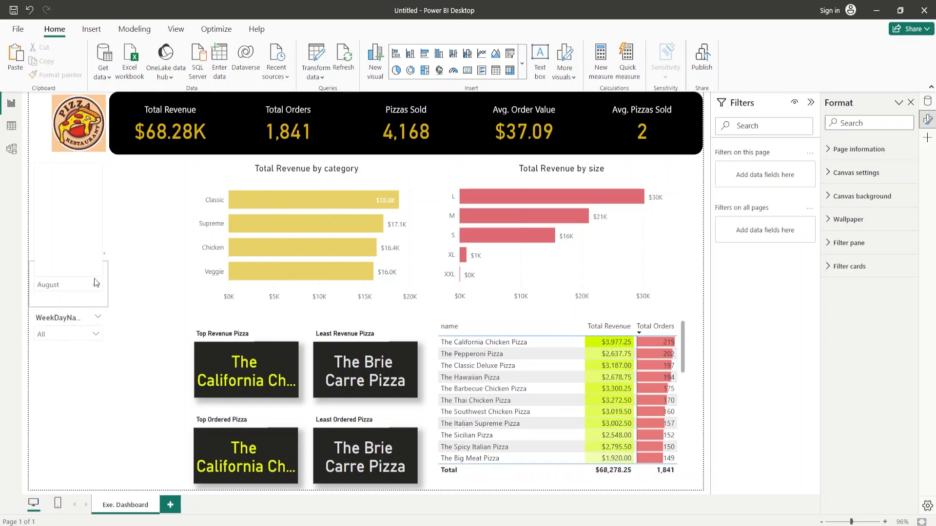
{"action": "left_click", "coordinate": [145, 228]}
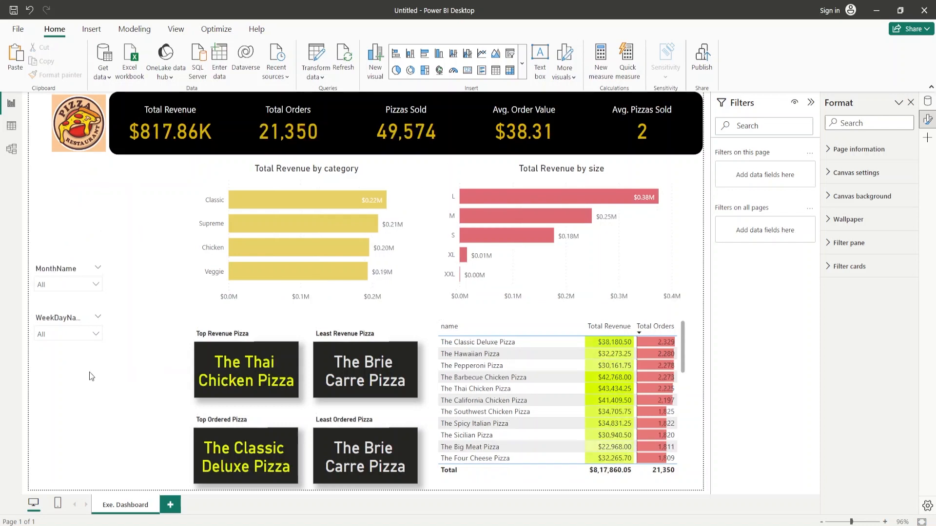
Step: Duplicate the weekday slicer, place the copy directly below it and replace its field with category
{"action": "left_click", "coordinate": [78, 350]}
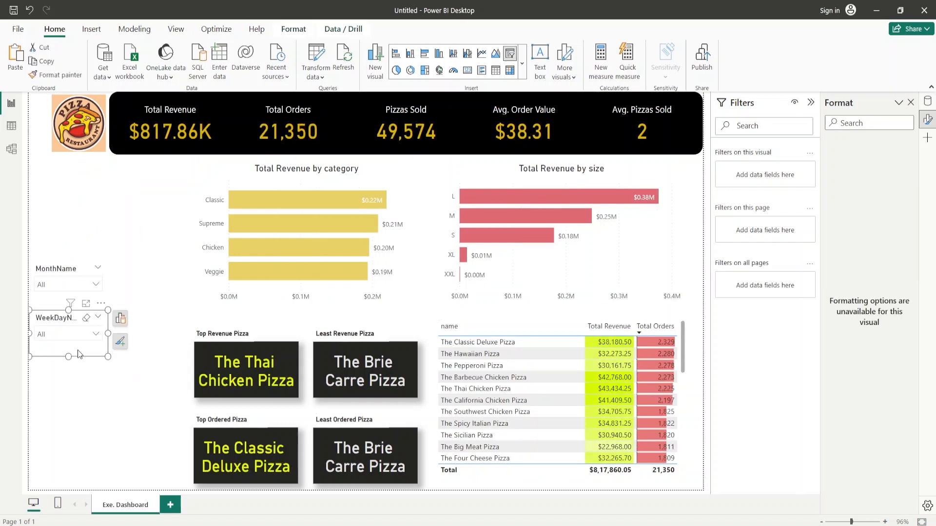
{"action": "key", "text": "ctrl+c"}
{"action": "key", "text": "ctrl+v"}
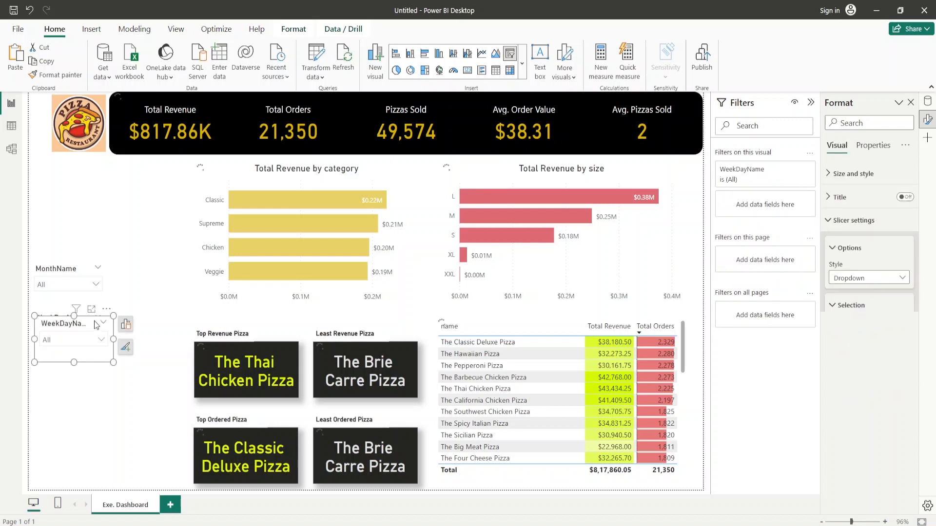
{"action": "left_click_drag", "start_coordinate": [94, 321], "coordinate": [92, 364]}
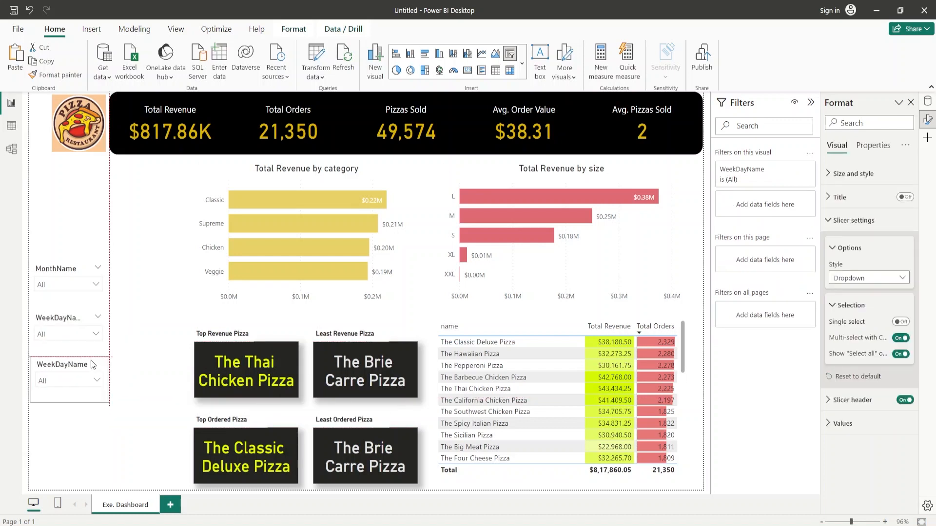
{"action": "left_click", "coordinate": [121, 365]}
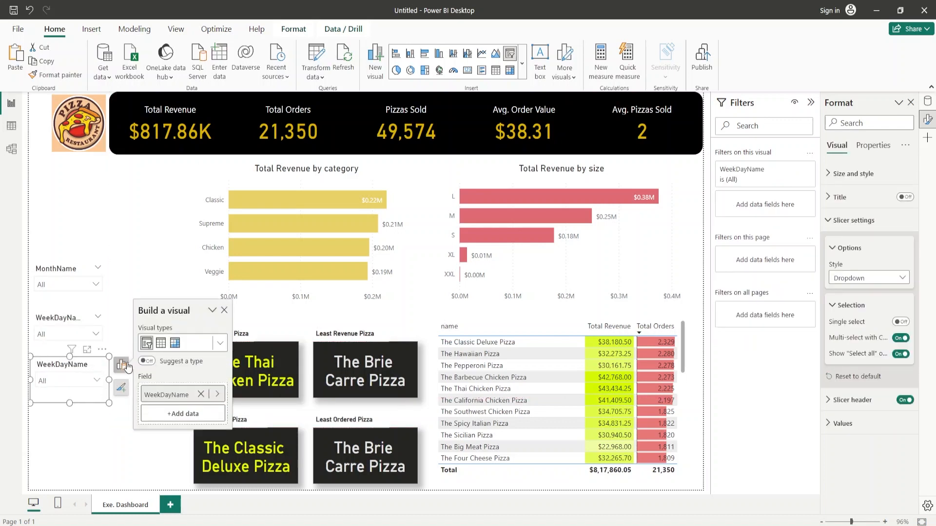
{"action": "left_click", "coordinate": [200, 394]}
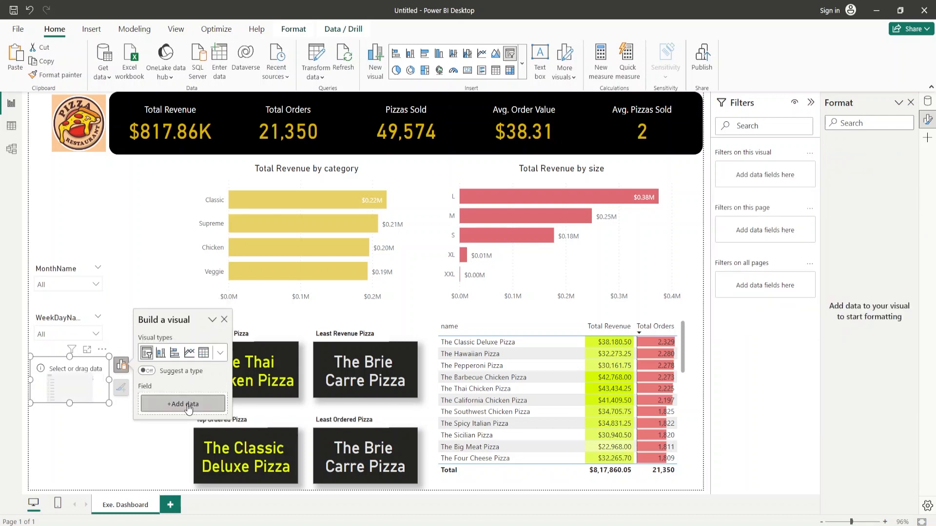
{"action": "left_click", "coordinate": [188, 407]}
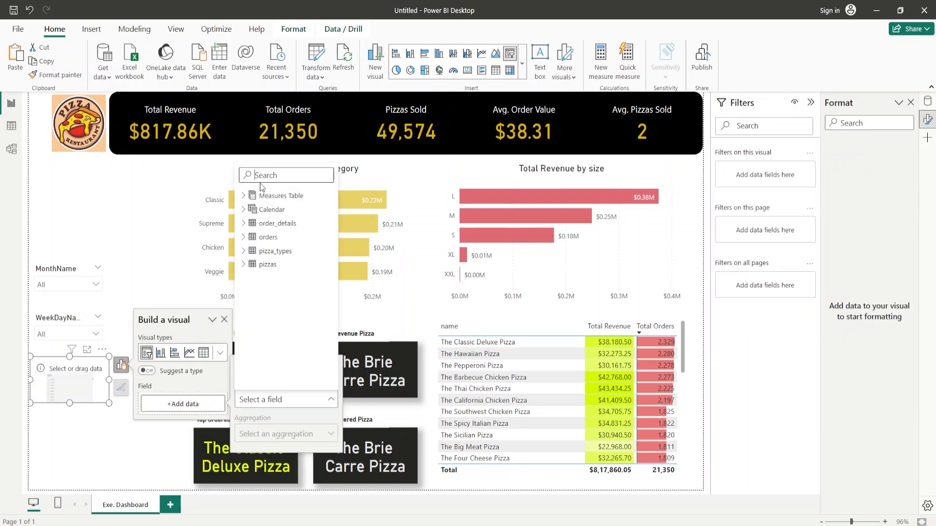
{"action": "type", "text": "cate"}
{"action": "left_click", "coordinate": [279, 211]}
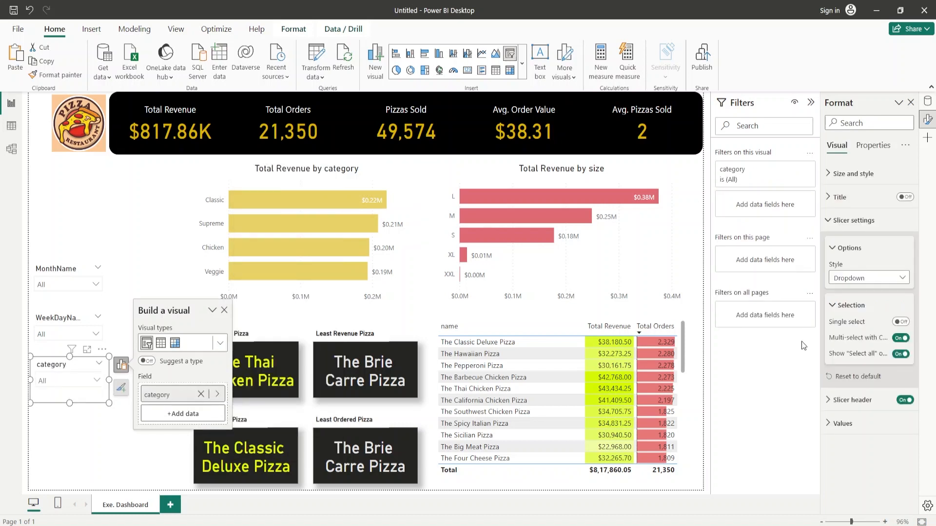
Step: Change the category slicer to Tile style and enlarge it so the tiles fit in two columns
{"action": "left_click", "coordinate": [891, 278]}
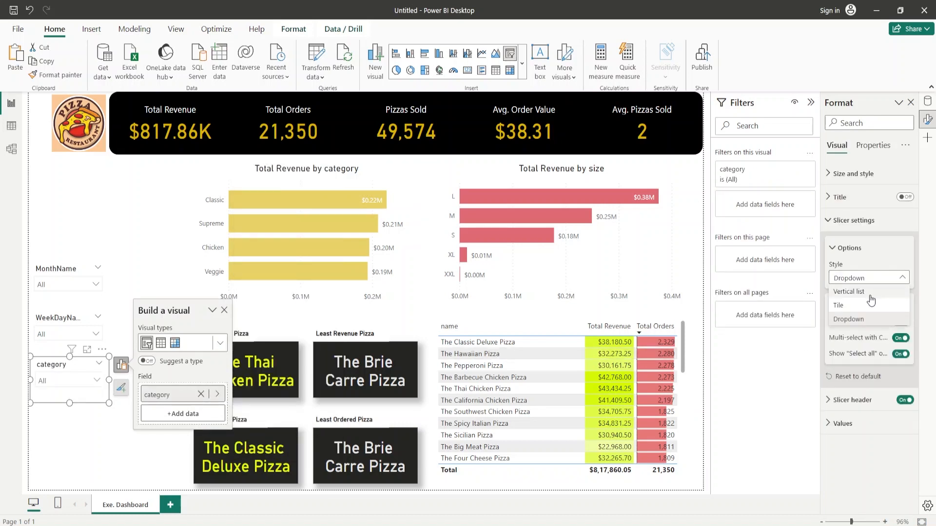
{"action": "left_click", "coordinate": [871, 303]}
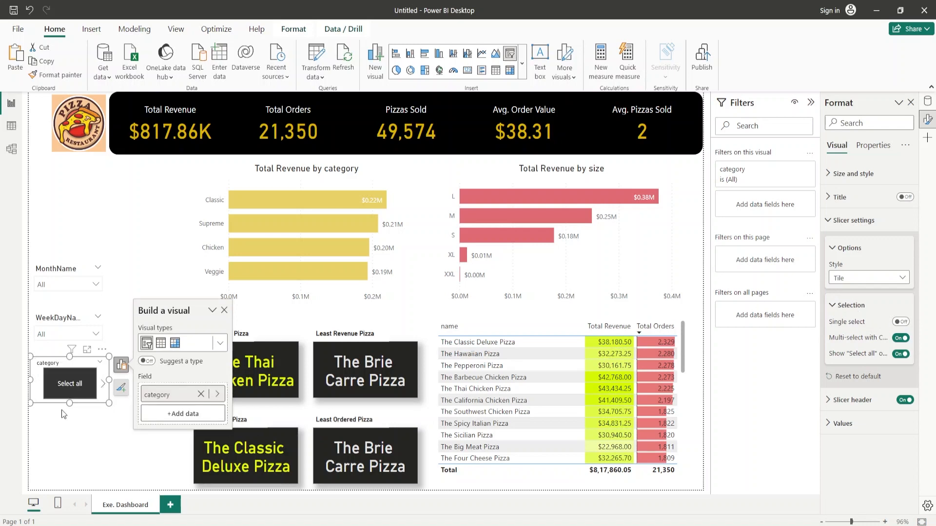
{"action": "left_click_drag", "start_coordinate": [67, 404], "coordinate": [65, 490]}
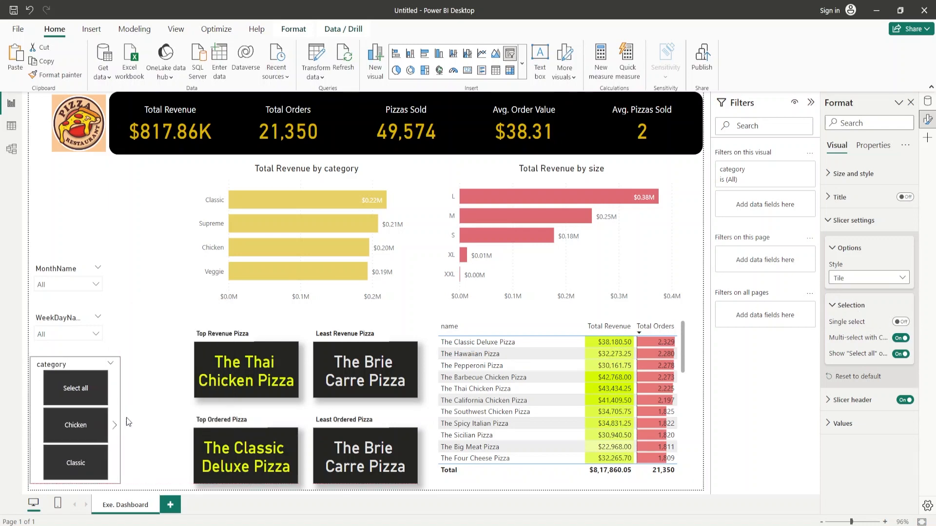
{"action": "left_click_drag", "start_coordinate": [109, 423], "coordinate": [138, 422]}
{"action": "left_click", "coordinate": [125, 319]}
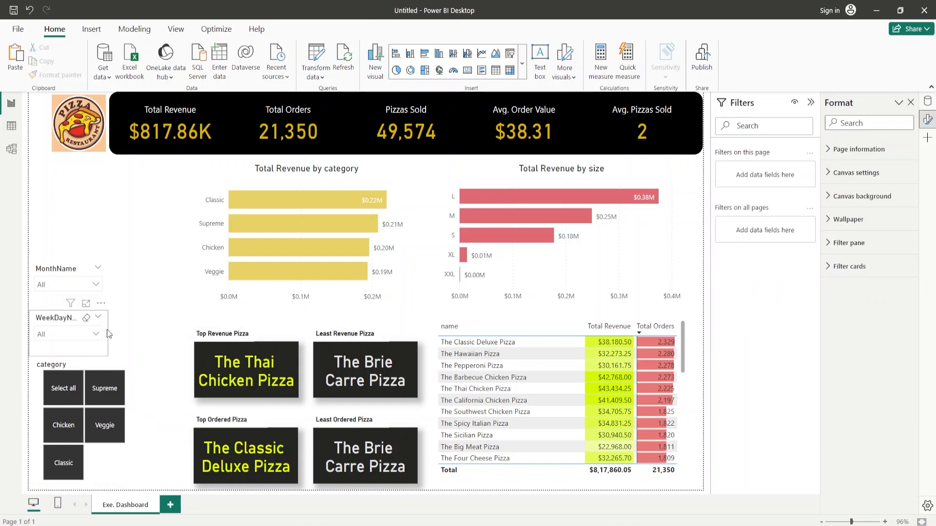
Step: Widen the weekday and month slicers to roughly match the tile columns of the category slicer
{"action": "left_click", "coordinate": [107, 330]}
{"action": "mouse_move", "coordinate": [108, 334]}
{"action": "left_mouse_down"}
{"action": "mouse_move", "coordinate": [133, 342]}
{"action": "mouse_move", "coordinate": [125, 341]}
{"action": "left_mouse_up"}
{"action": "left_click", "coordinate": [105, 282]}
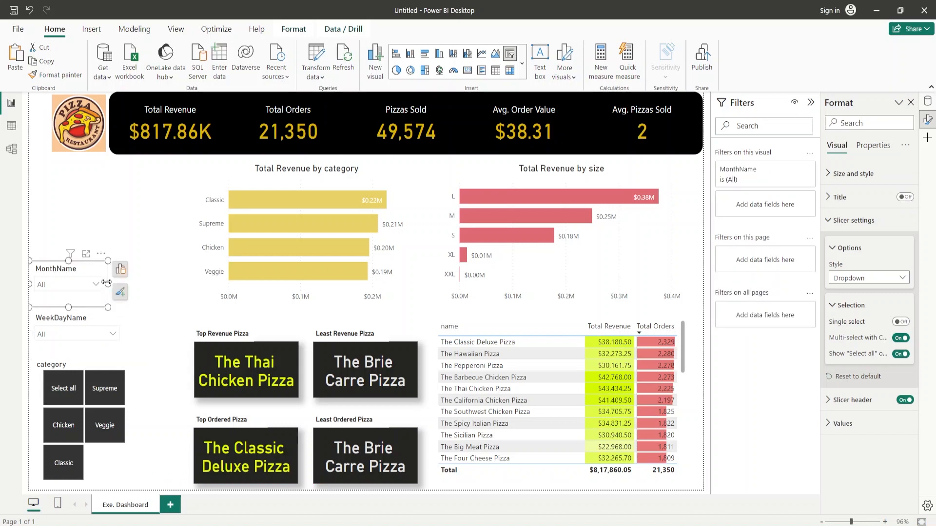
{"action": "left_click_drag", "start_coordinate": [107, 283], "coordinate": [125, 284]}
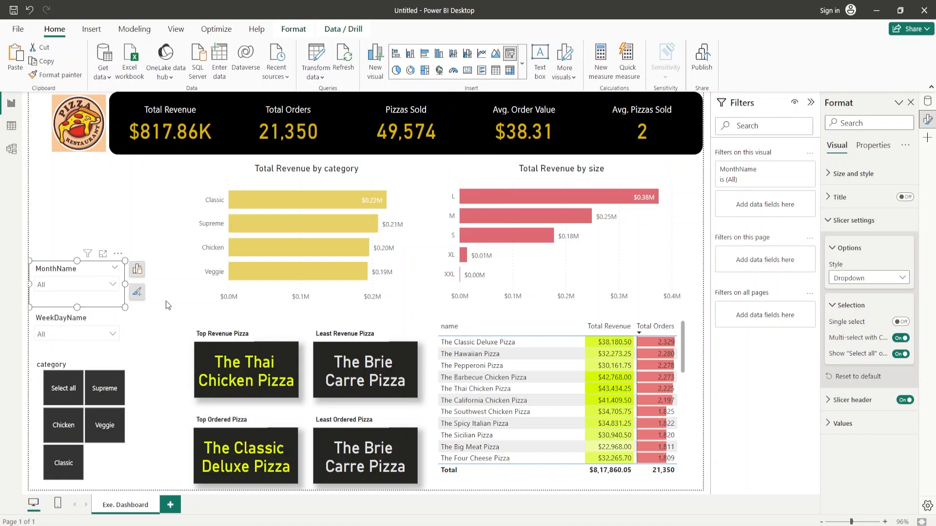
{"action": "left_click", "coordinate": [229, 303]}
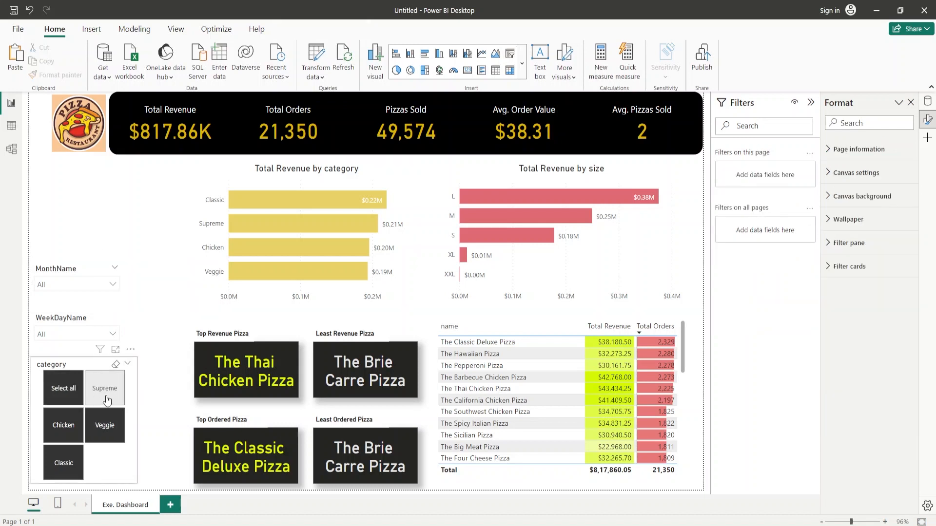
Step: Filter the dashboard to Veggie with the category slicer and reset it to all categories
{"action": "left_click", "coordinate": [135, 417]}
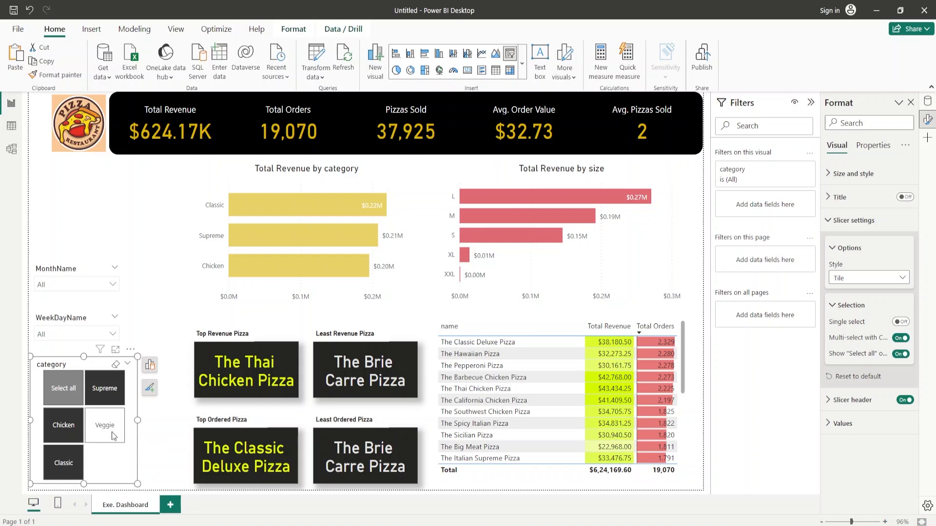
{"action": "left_click", "coordinate": [64, 390]}
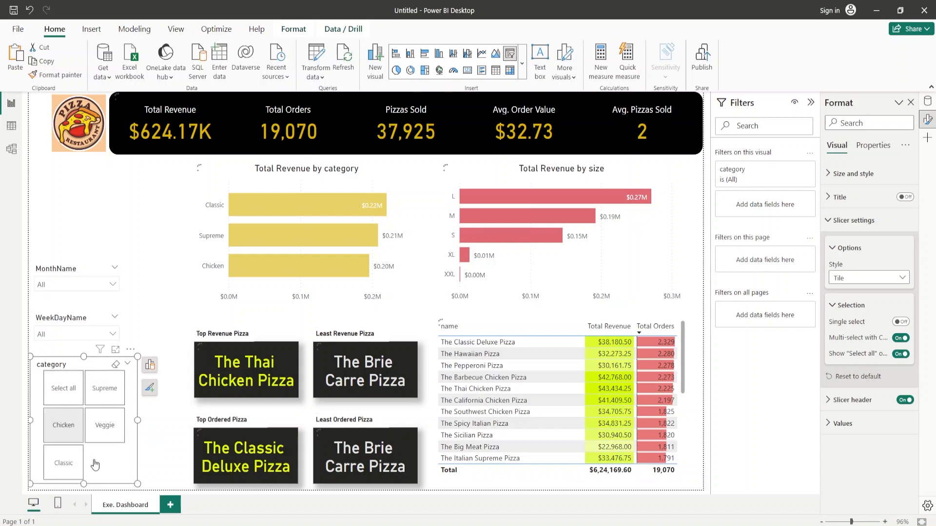
{"action": "left_click", "coordinate": [107, 438]}
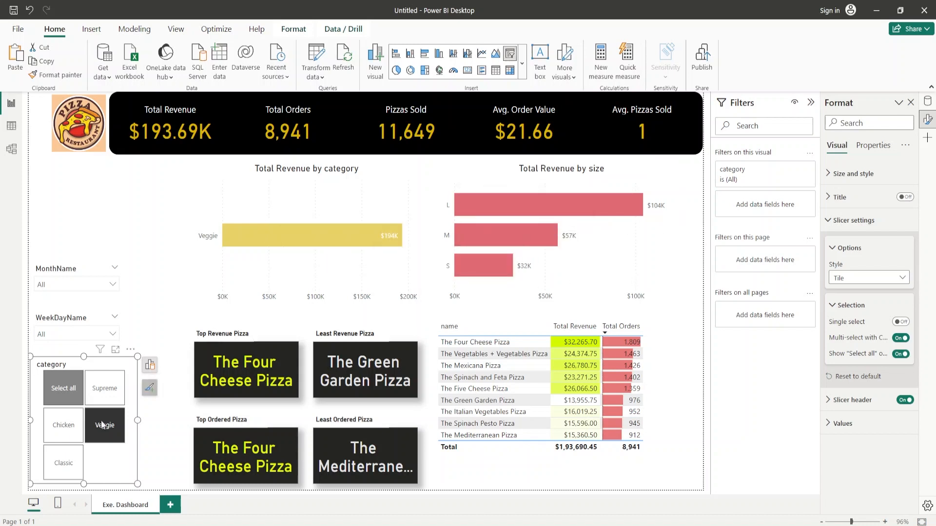
{"action": "left_click", "coordinate": [75, 395]}
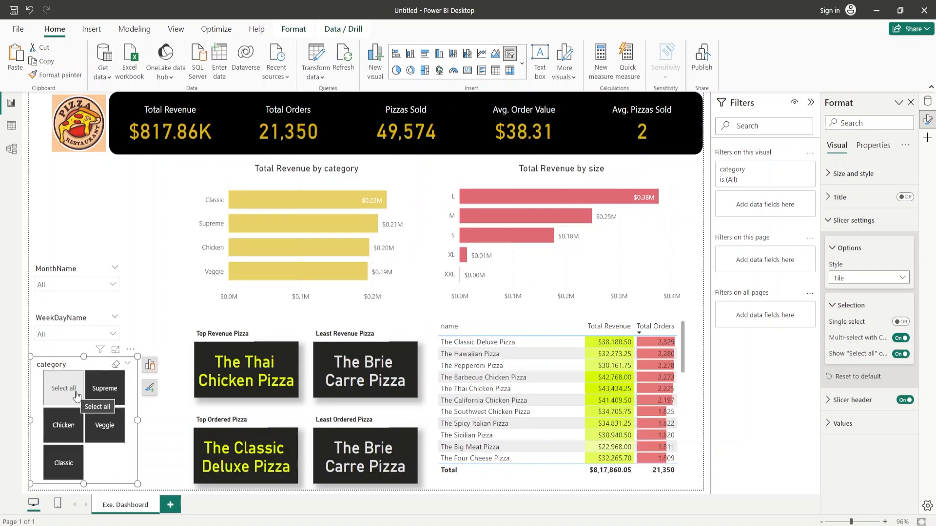
{"action": "left_click", "coordinate": [159, 411]}
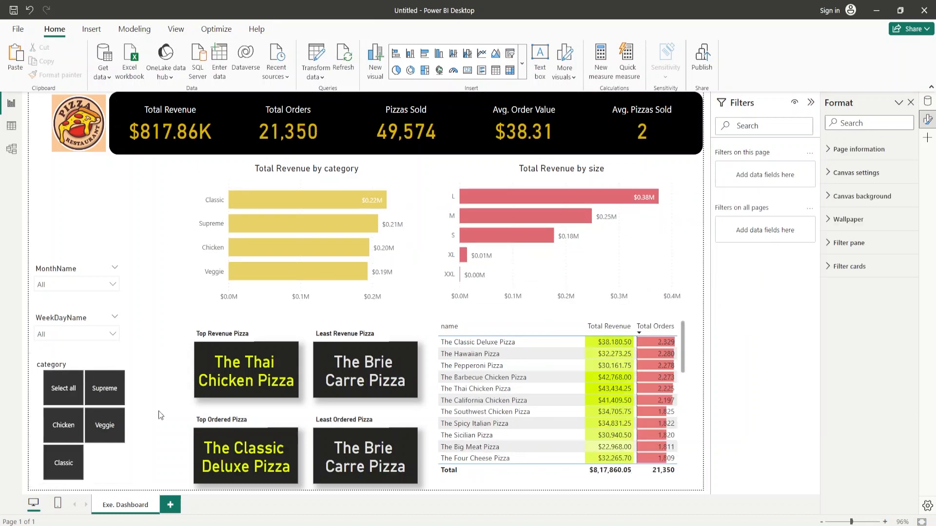
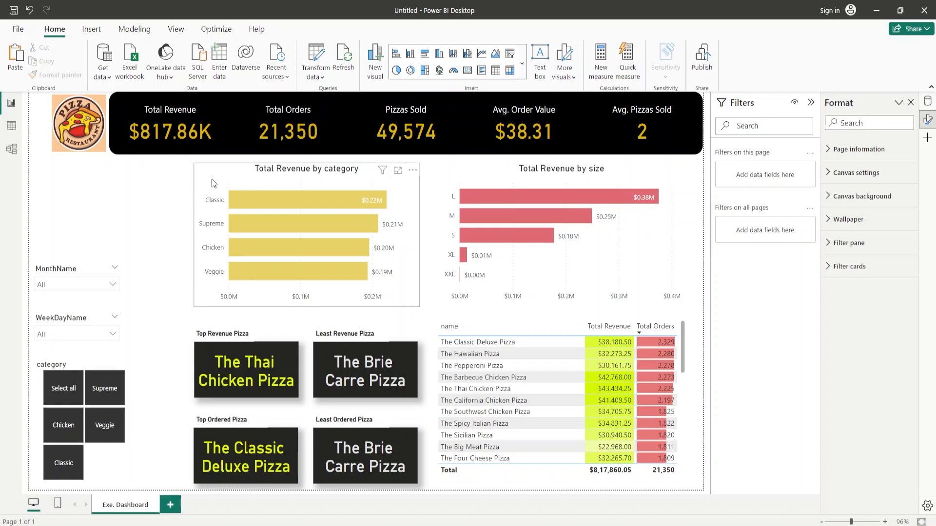
Step: Duplicate the Exe. Dashboard page and delete the blank Page 1
{"action": "left_click", "coordinate": [171, 505]}
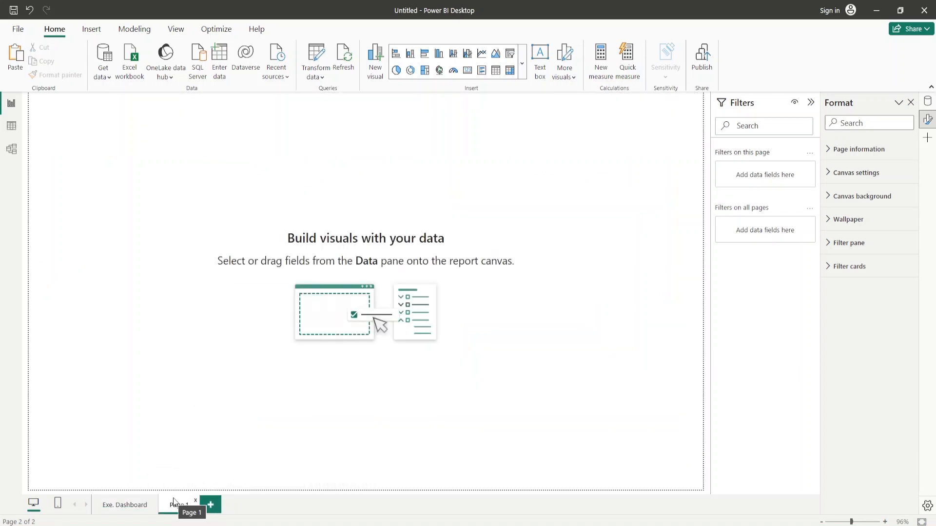
{"action": "left_click", "coordinate": [146, 515]}
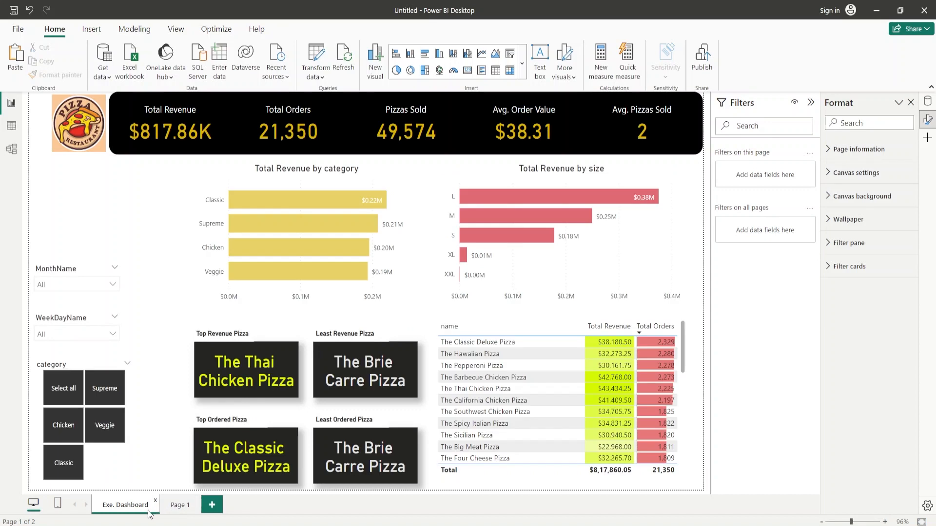
{"action": "right_click", "coordinate": [135, 502]}
{"action": "left_click", "coordinate": [156, 445]}
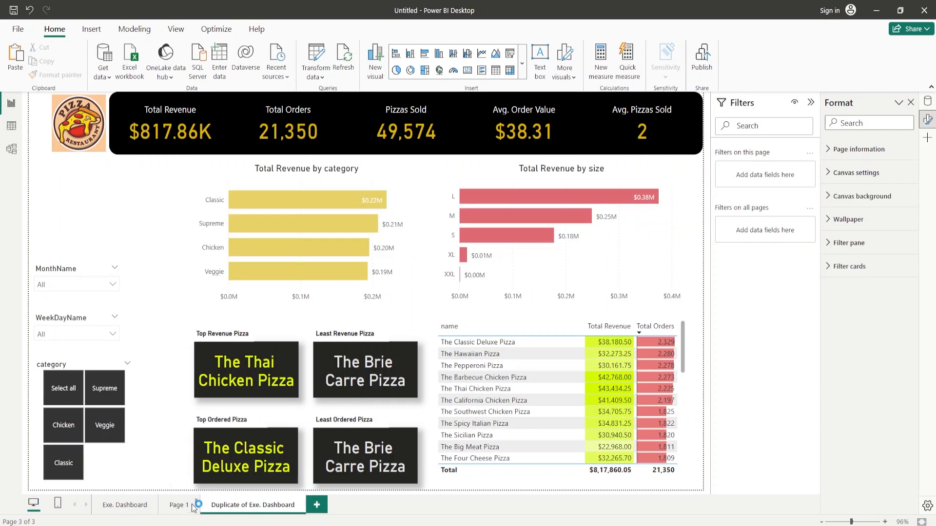
{"action": "key", "text": "Delete"}
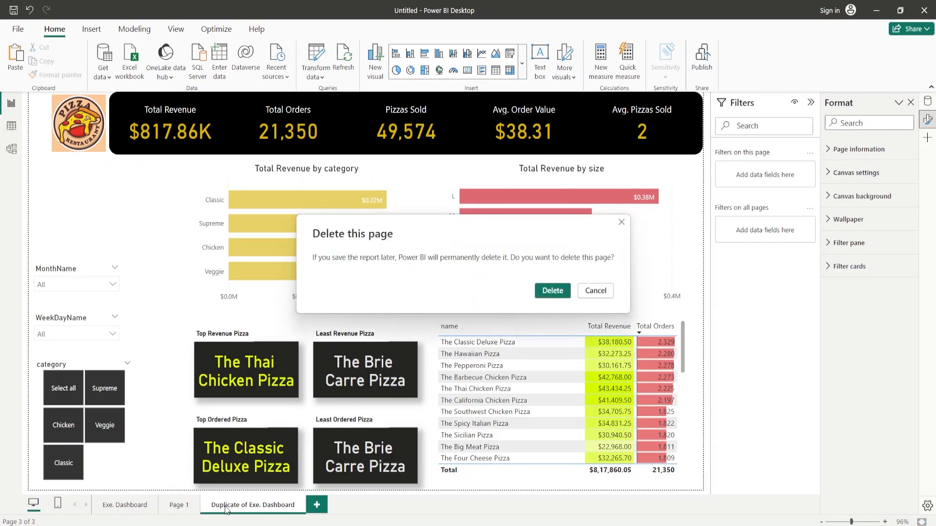
{"action": "left_click", "coordinate": [552, 296]}
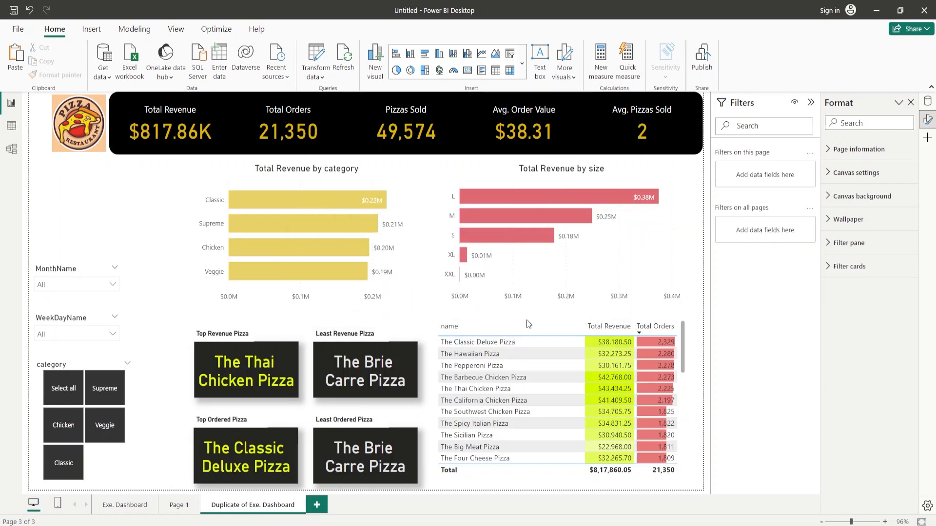
Step: Rename the duplicated dashboard page as Seasonal Trend
{"action": "double_click", "coordinate": [212, 506]}
{"action": "type", "text": "Seasonal"}
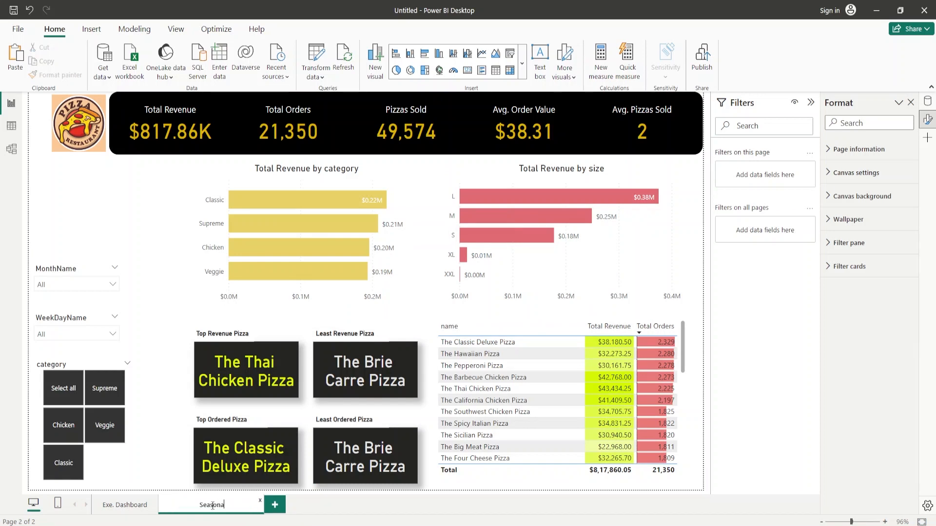
{"action": "type", "text": " Trend"}
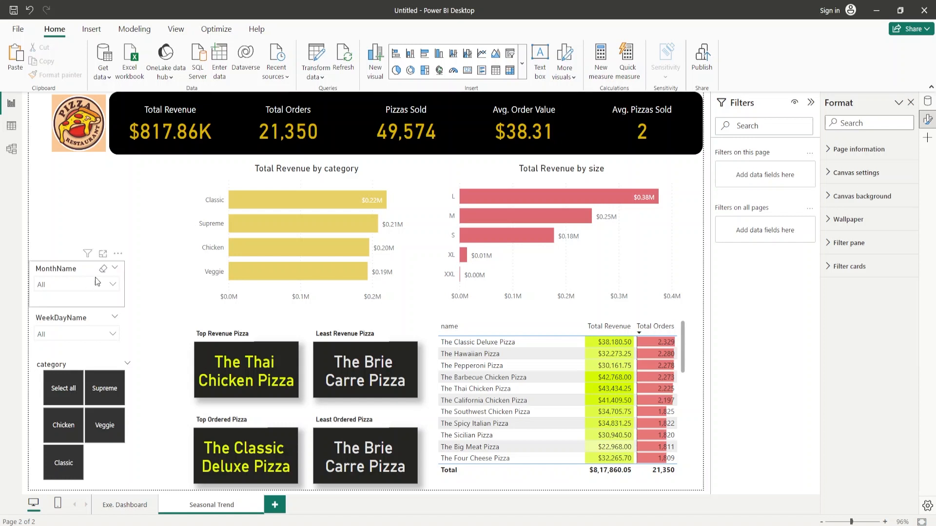
Step: Delete the month, weekday and category slicers from the Seasonal Trend page
{"action": "left_click", "coordinate": [95, 303]}
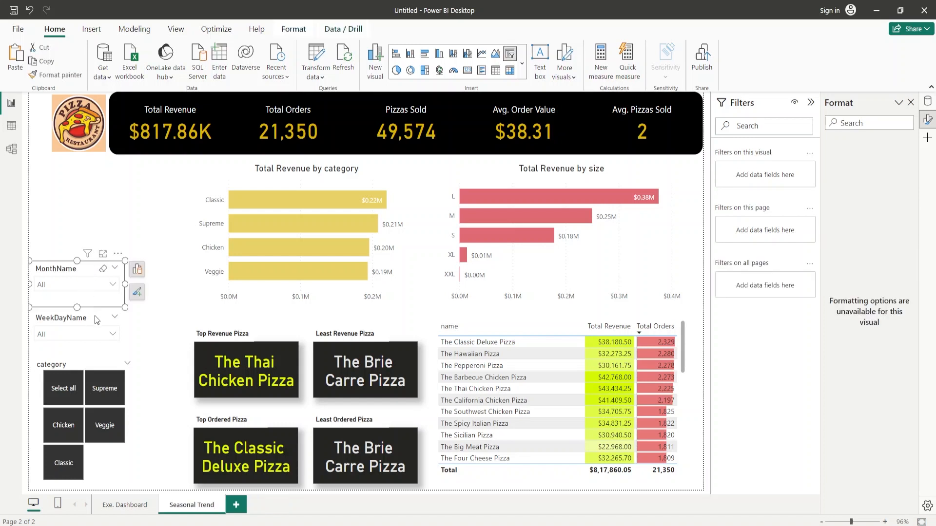
{"action": "key", "text": "Delete"}
{"action": "left_click", "coordinate": [97, 319]}
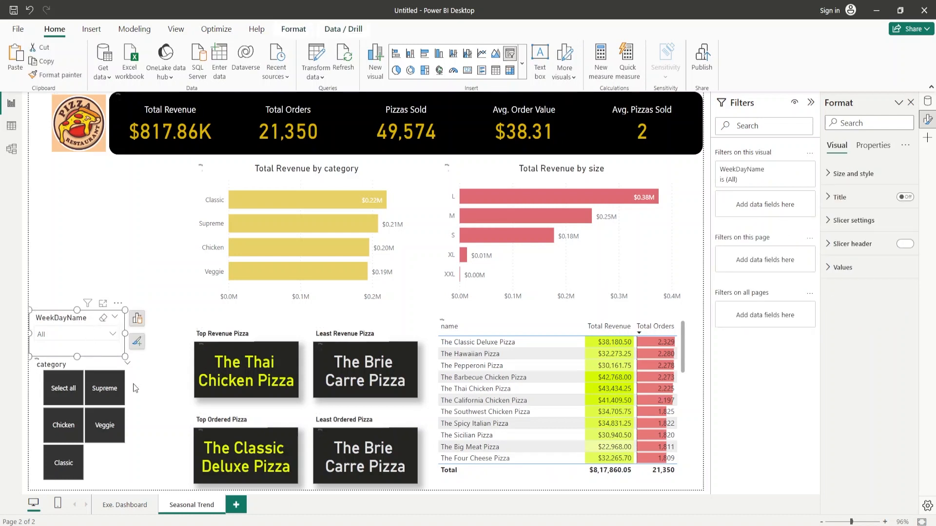
{"action": "key", "text": "Delete"}
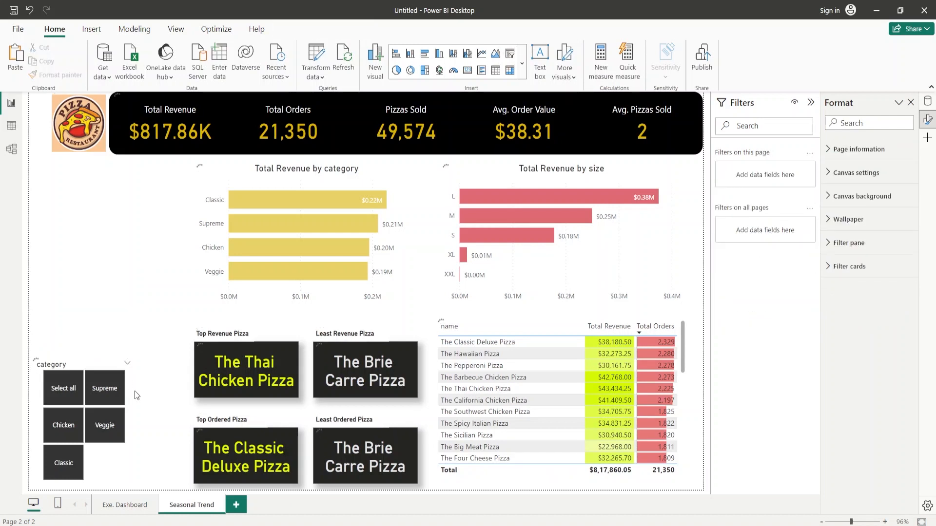
{"action": "left_click", "coordinate": [90, 363]}
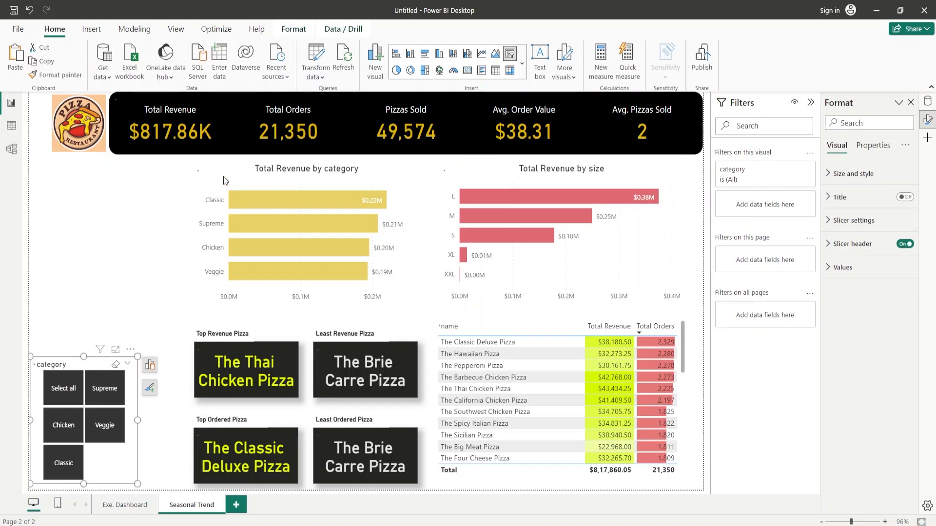
{"action": "key", "text": "Escape"}
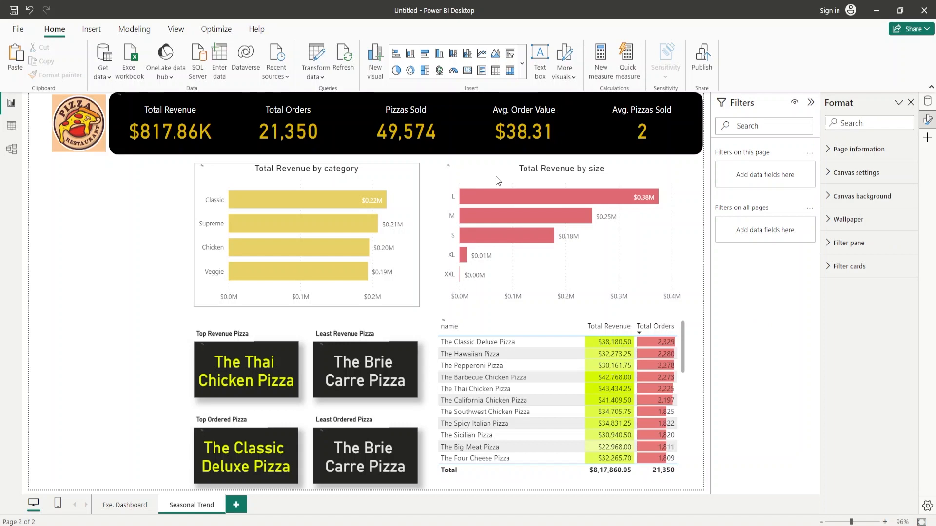
Step: Delete the revenue by category and revenue by size bar charts from the Seasonal Trend page
{"action": "key", "text": "Delete"}
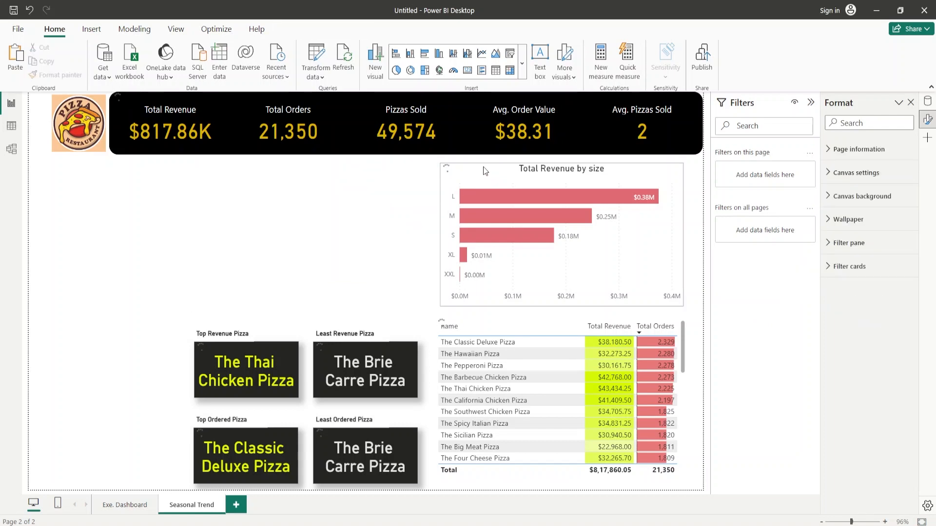
{"action": "left_click", "coordinate": [485, 170]}
{"action": "key", "text": "Delete"}
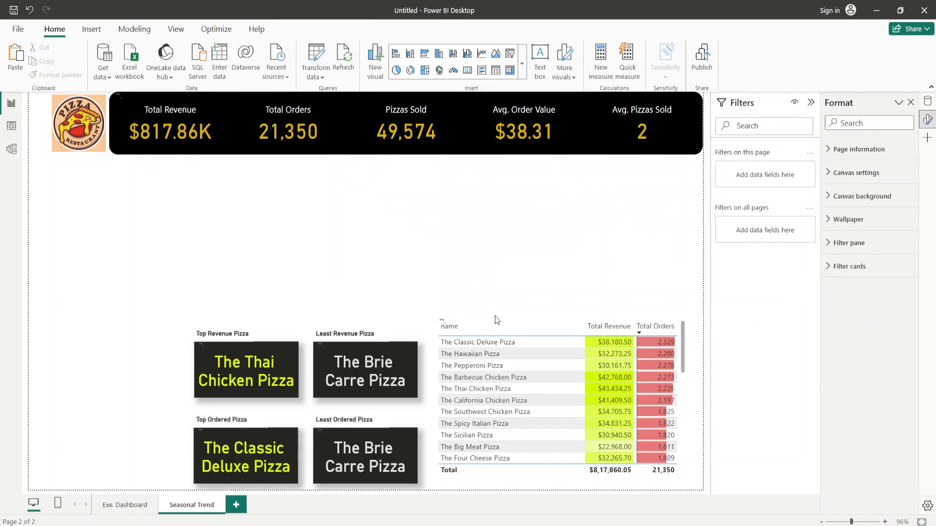
Step: Delete the four pizza cards with their labels and the pizza name table, keeping only the logo and KPI banner
{"action": "left_click", "coordinate": [580, 328]}
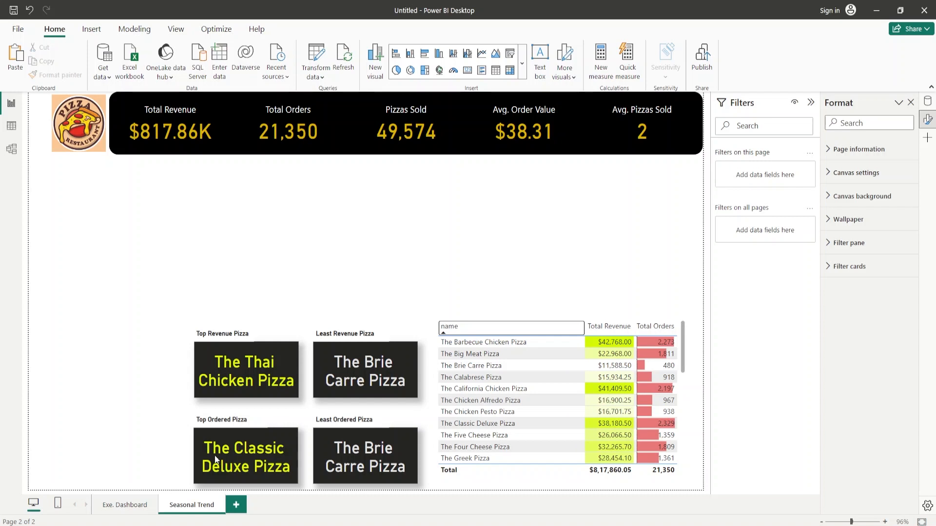
{"action": "left_click_drag", "start_coordinate": [90, 278], "coordinate": [570, 438]}
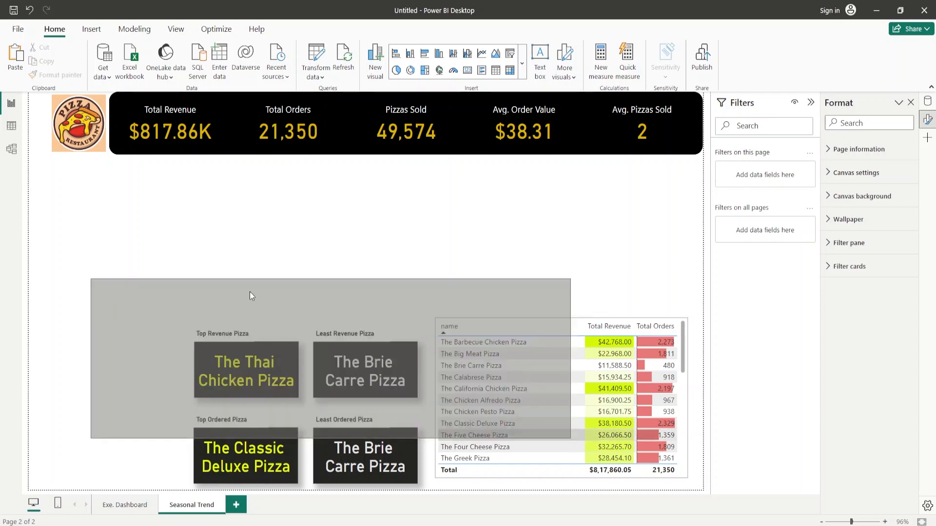
{"action": "key", "text": "Delete"}
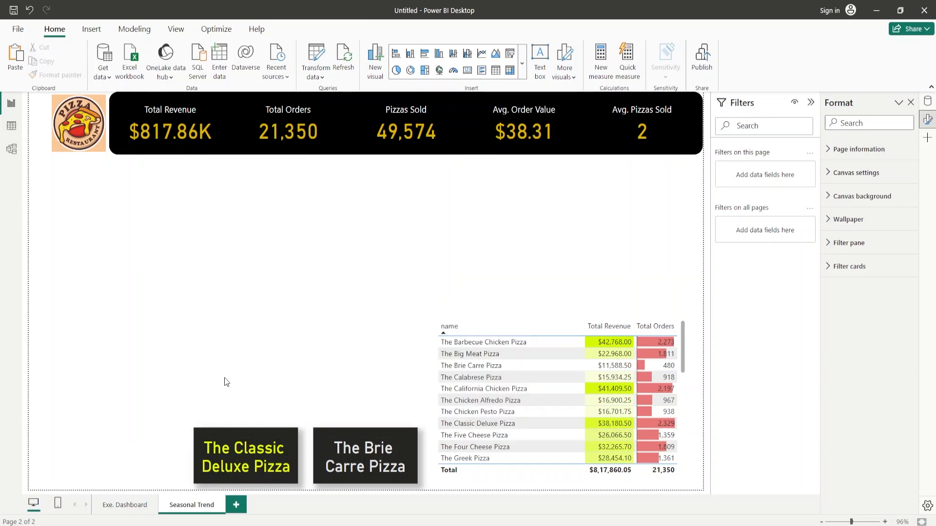
{"action": "left_click_drag", "start_coordinate": [128, 236], "coordinate": [709, 493]}
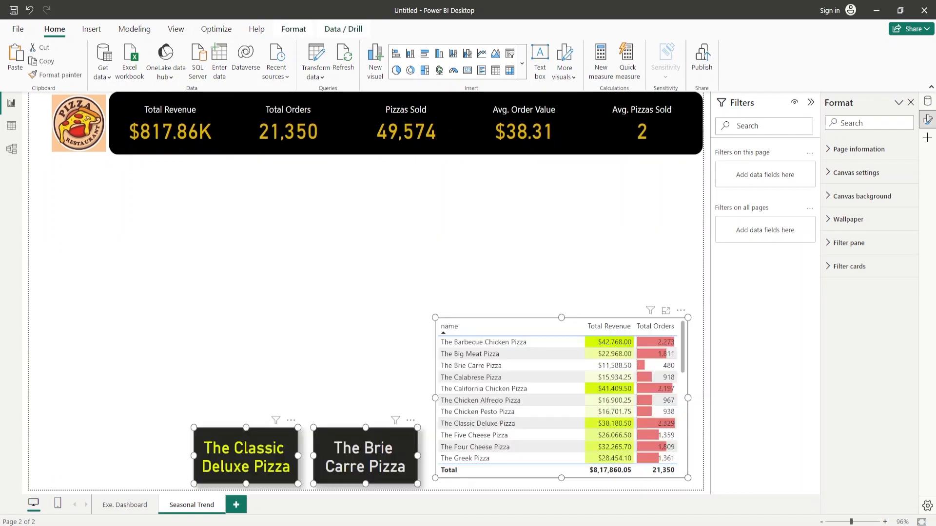
{"action": "key", "text": "Delete"}
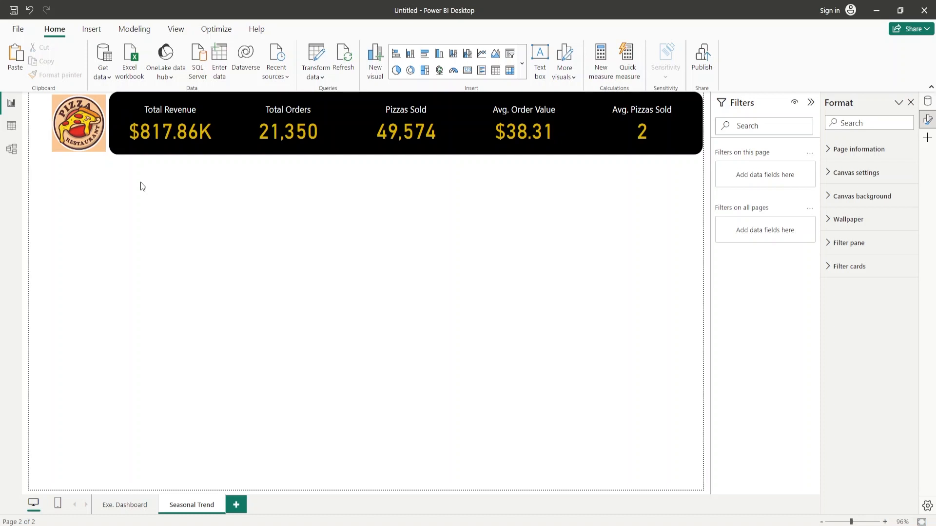
Step: Insert a line chart below the logo and KPI banner and enlarge it to about a third of the page width
{"action": "left_click", "coordinate": [484, 55]}
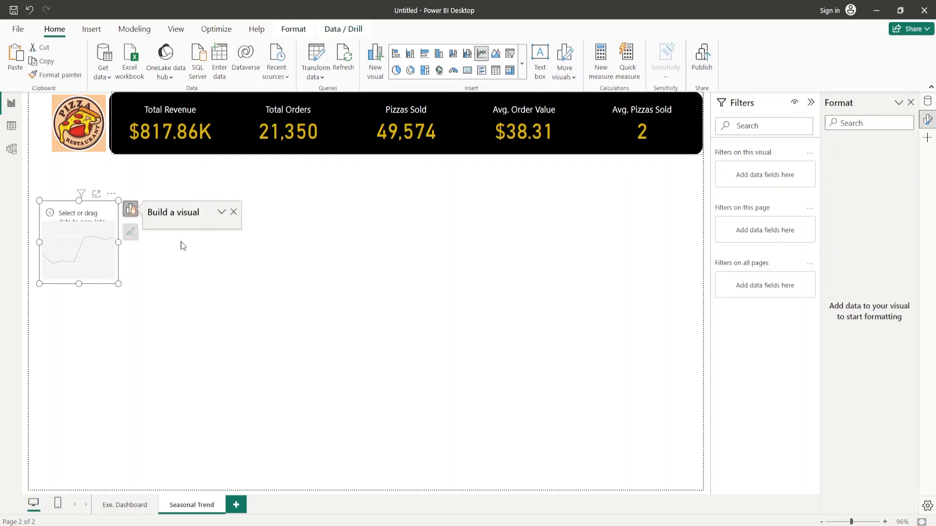
{"action": "left_click_drag", "start_coordinate": [118, 284], "coordinate": [235, 355]}
{"action": "left_click_drag", "start_coordinate": [194, 209], "coordinate": [204, 195]}
{"action": "left_click_drag", "start_coordinate": [245, 263], "coordinate": [267, 262]}
Step: Assign the Calendar table's Date to the line chart's X-axis and the Total Revenue measure to its Y-axis
{"action": "left_click", "coordinate": [306, 285]}
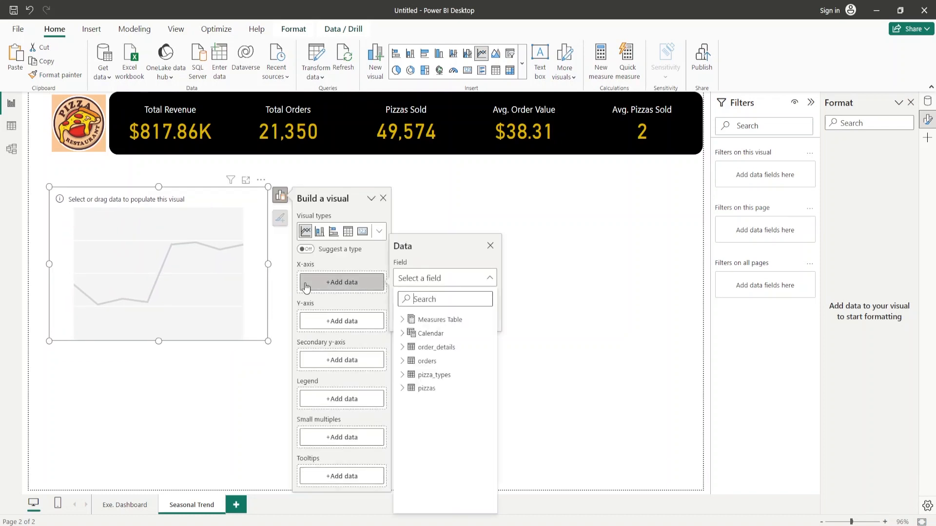
{"action": "left_click", "coordinate": [403, 334]}
{"action": "left_click", "coordinate": [418, 348]}
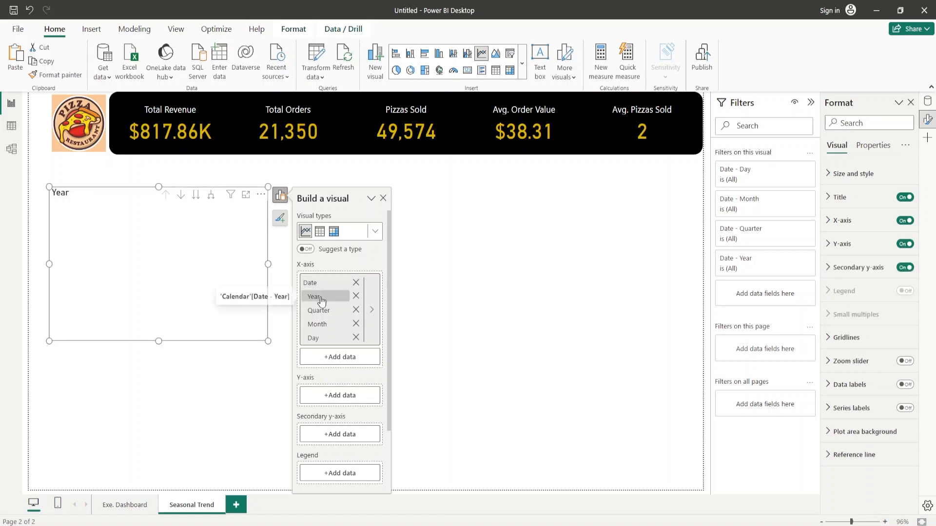
{"action": "left_click", "coordinate": [326, 396]}
{"action": "left_click", "coordinate": [399, 188]}
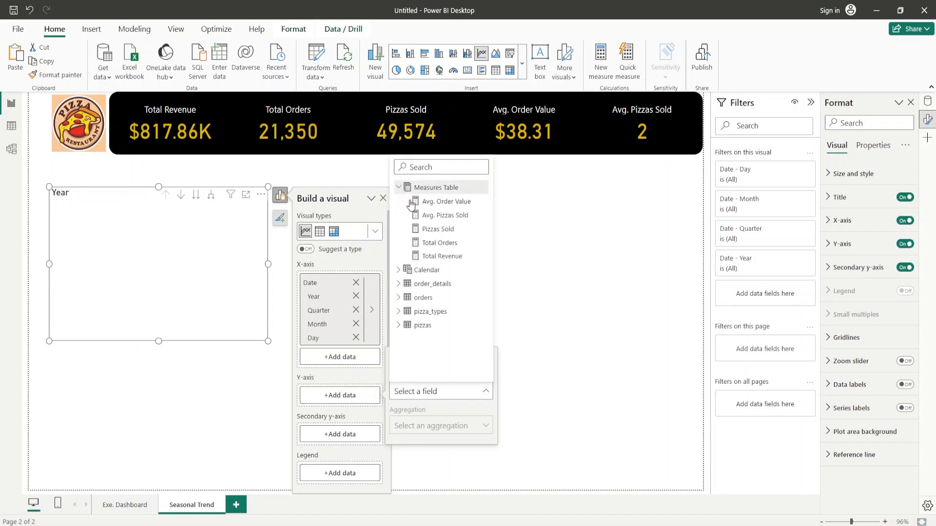
{"action": "left_click", "coordinate": [429, 258]}
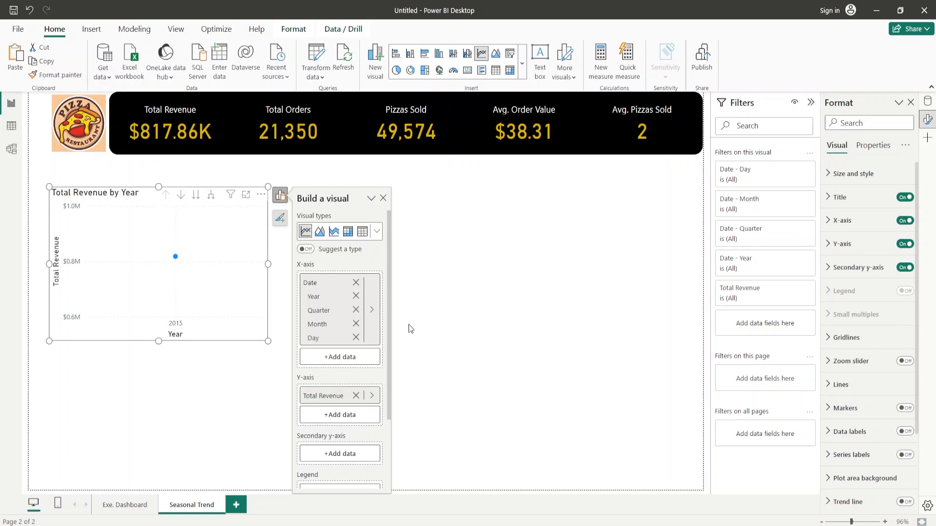
{"action": "left_click", "coordinate": [421, 303]}
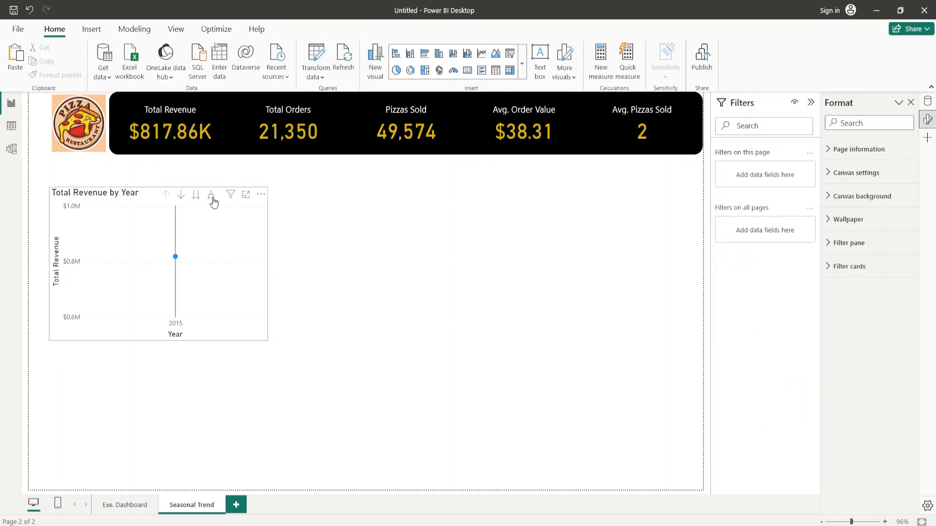
Step: Examine the revenue line chart at quarter, month and day level, then return it to year level
{"action": "left_click", "coordinate": [212, 196]}
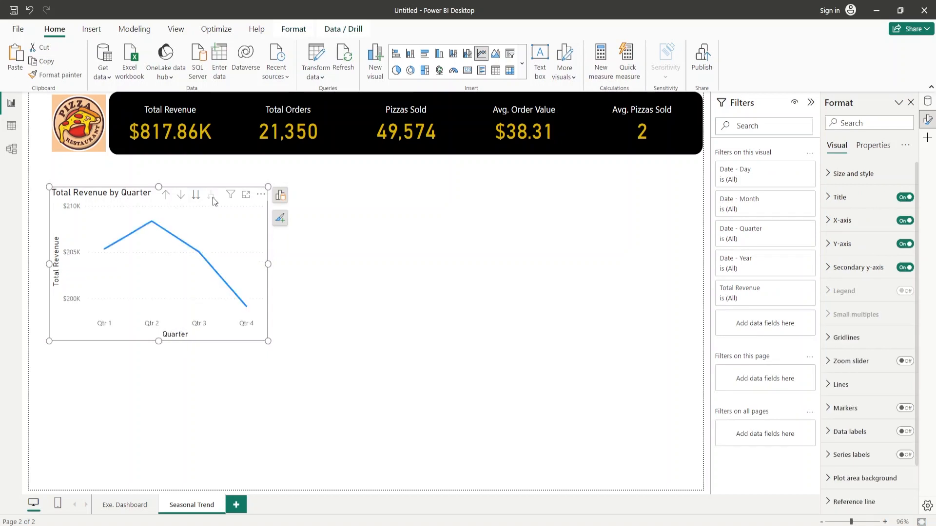
{"action": "left_click", "coordinate": [198, 196]}
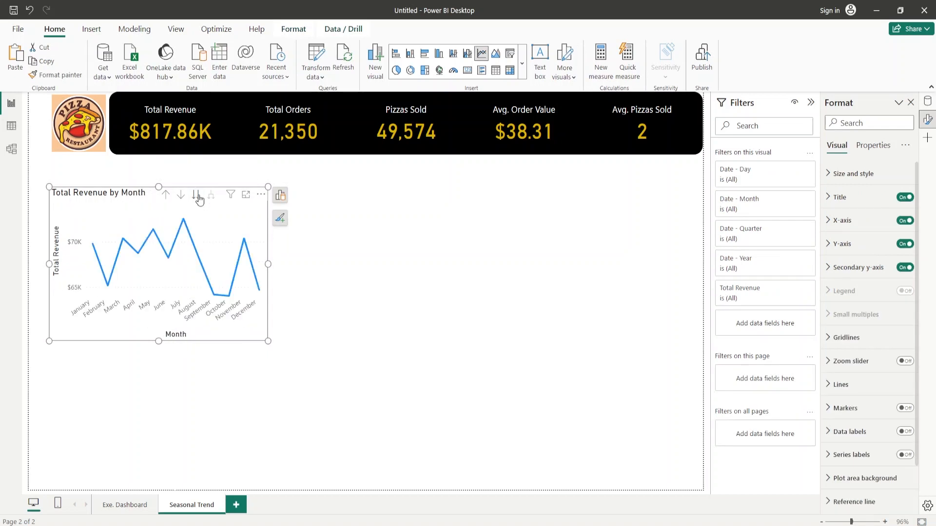
{"action": "left_click", "coordinate": [197, 196]}
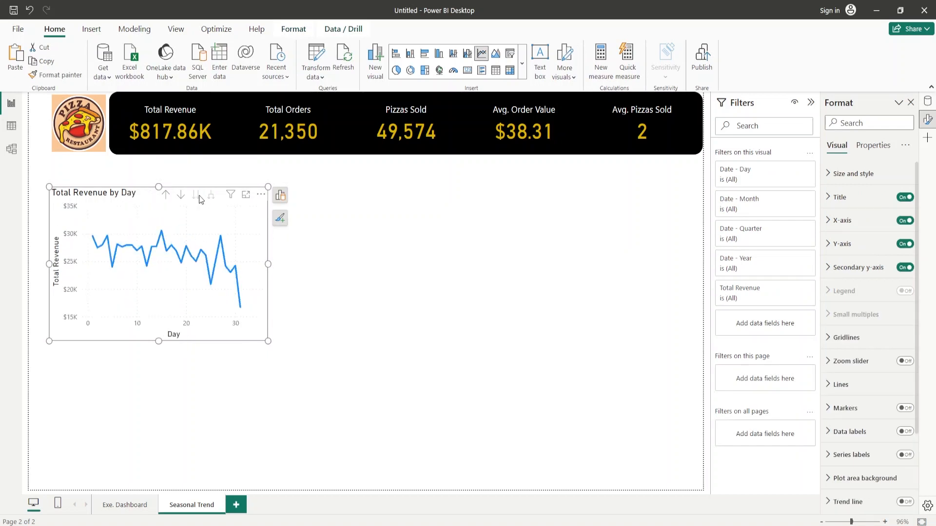
{"action": "left_click", "coordinate": [165, 195]}
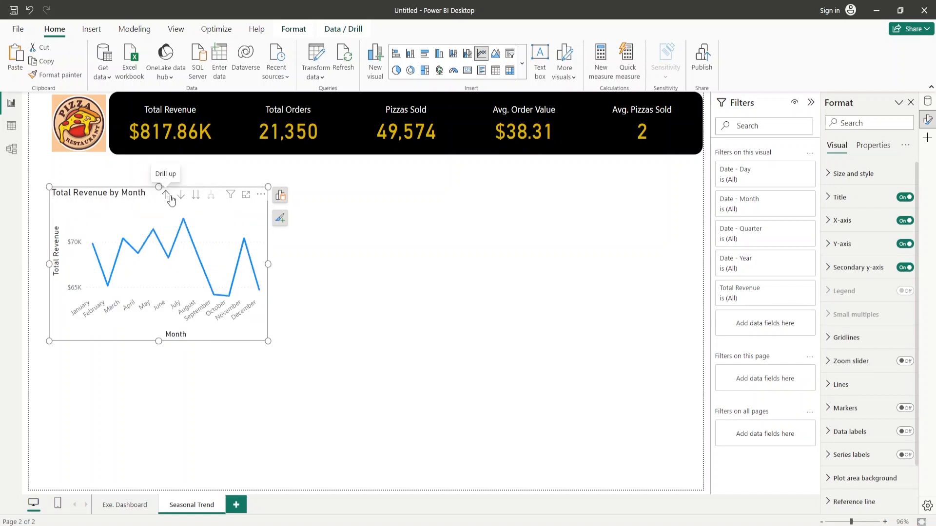
{"action": "left_click", "coordinate": [169, 197]}
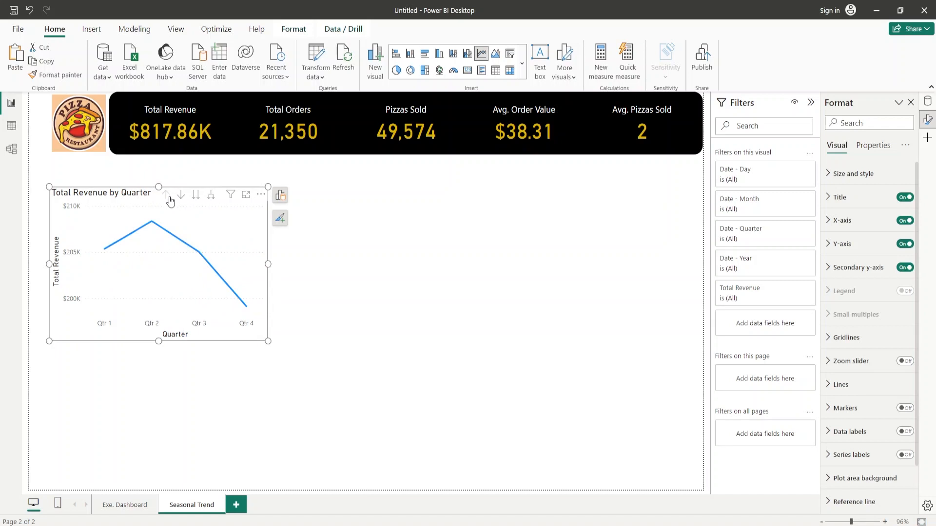
{"action": "left_click", "coordinate": [170, 198]}
Step: Expand the line chart's date hierarchy from year through to day and widen the chart to almost half the page
{"action": "left_click", "coordinate": [211, 197]}
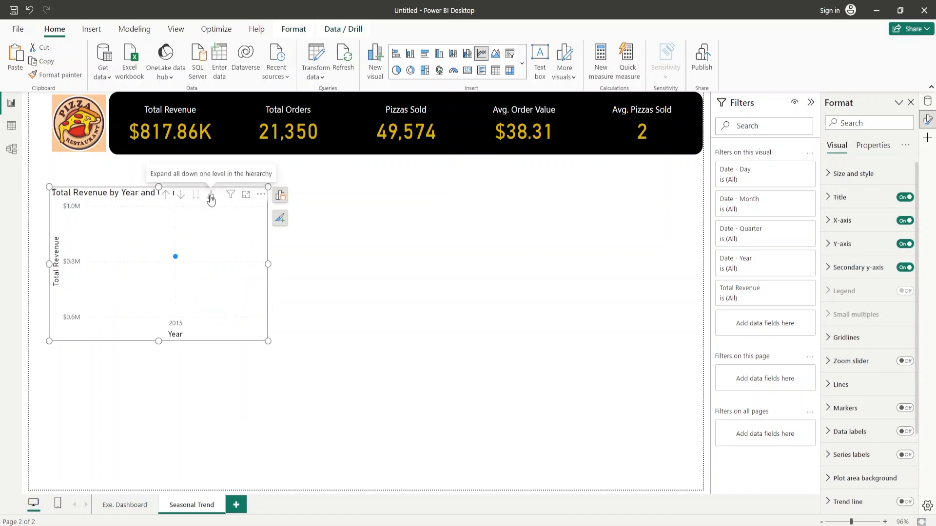
{"action": "left_click", "coordinate": [210, 197]}
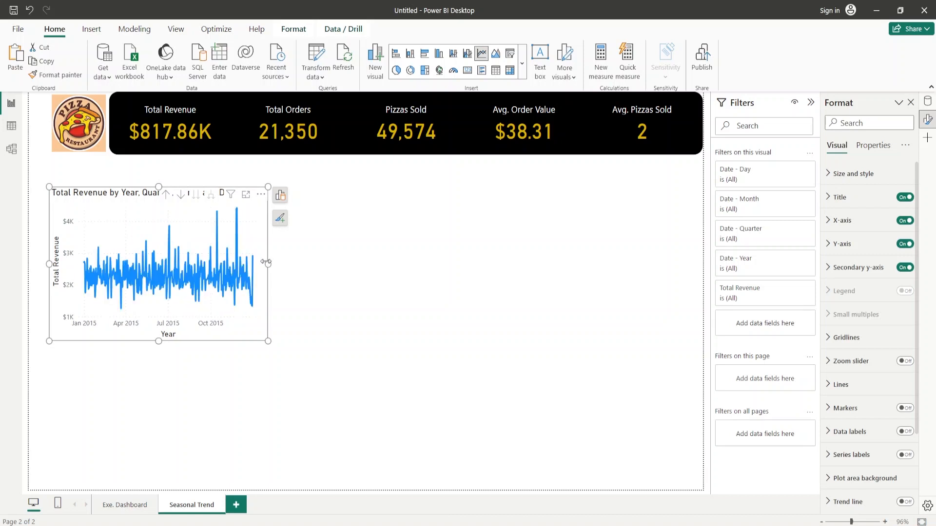
{"action": "left_click_drag", "start_coordinate": [268, 262], "coordinate": [343, 261]}
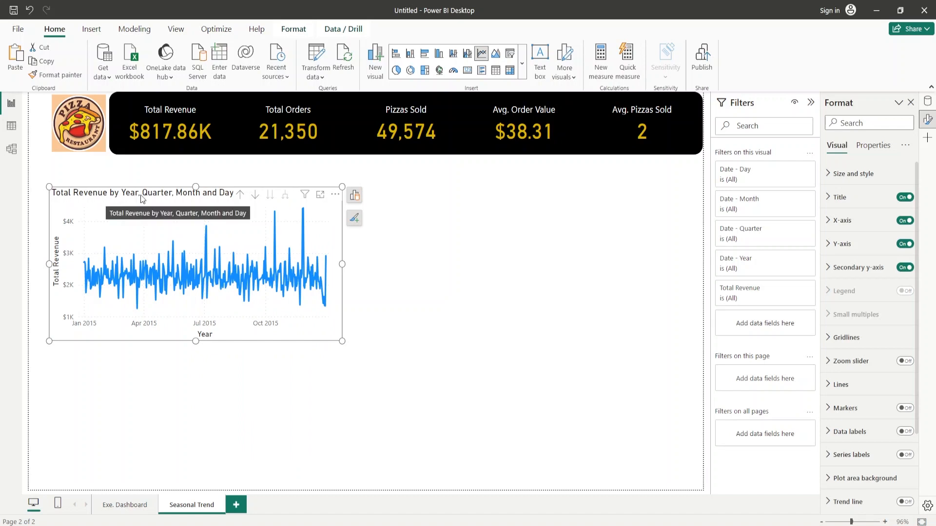
Step: Set the line chart's stroke width to 1 px
{"action": "mouse_move", "coordinate": [195, 281]}
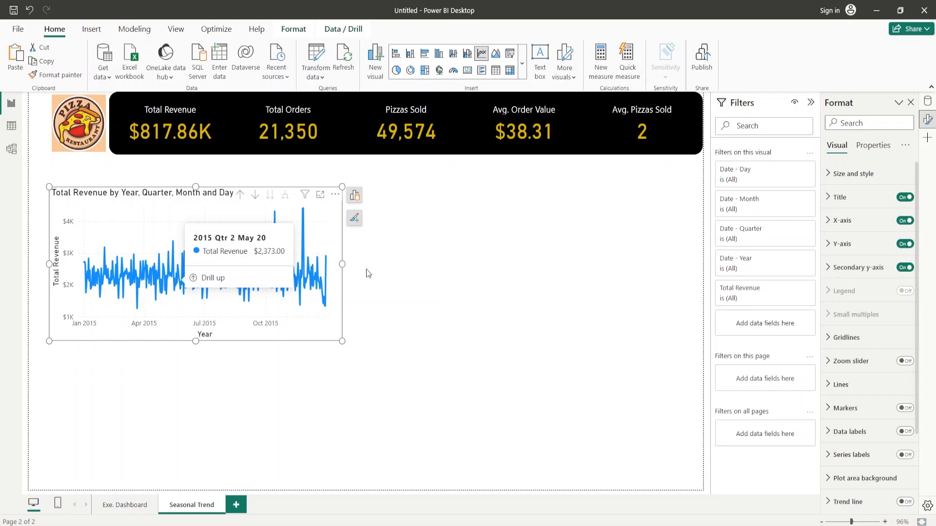
{"action": "left_click", "coordinate": [833, 385]}
{"action": "scroll", "coordinate": [835, 397], "scroll_direction": "down", "scroll_amount": 2}
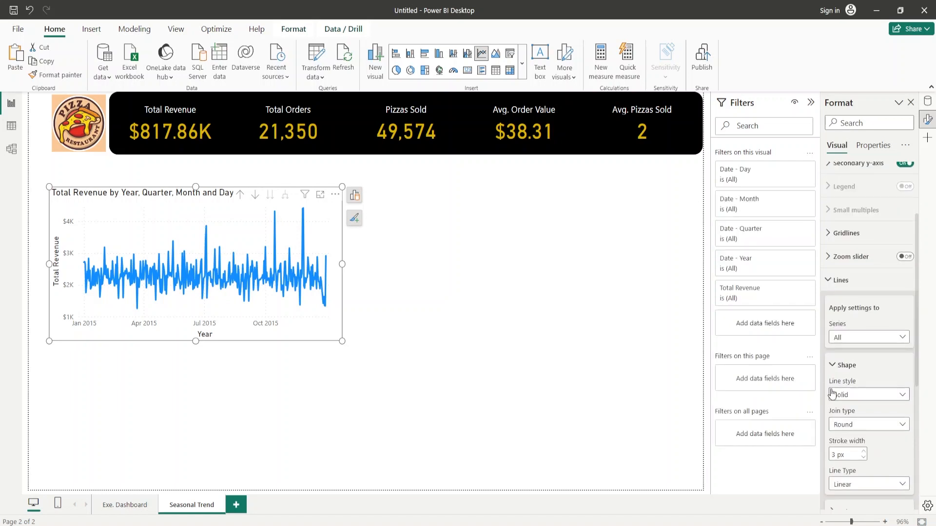
{"action": "left_click", "coordinate": [863, 459]}
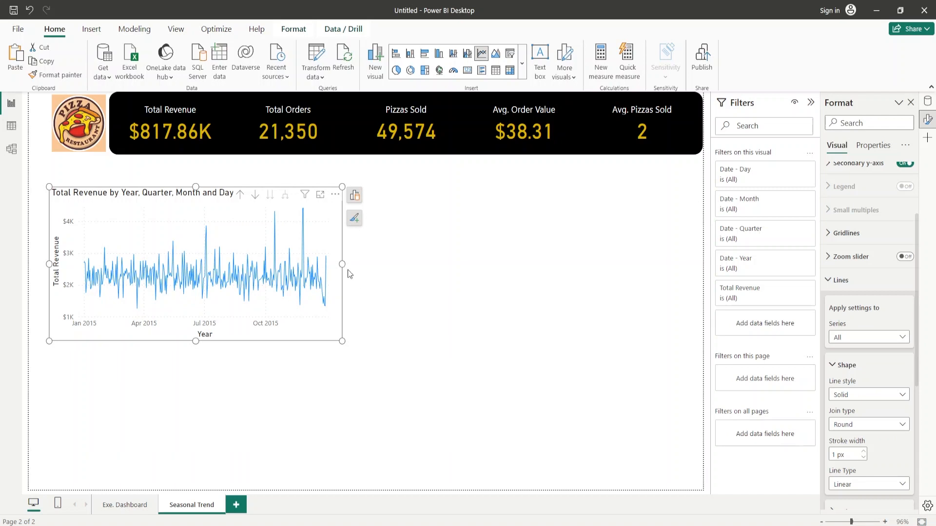
Step: Widen the revenue line chart to almost half the page and shift it slightly up toward the KPI banner
{"action": "left_click_drag", "start_coordinate": [344, 264], "coordinate": [371, 264]}
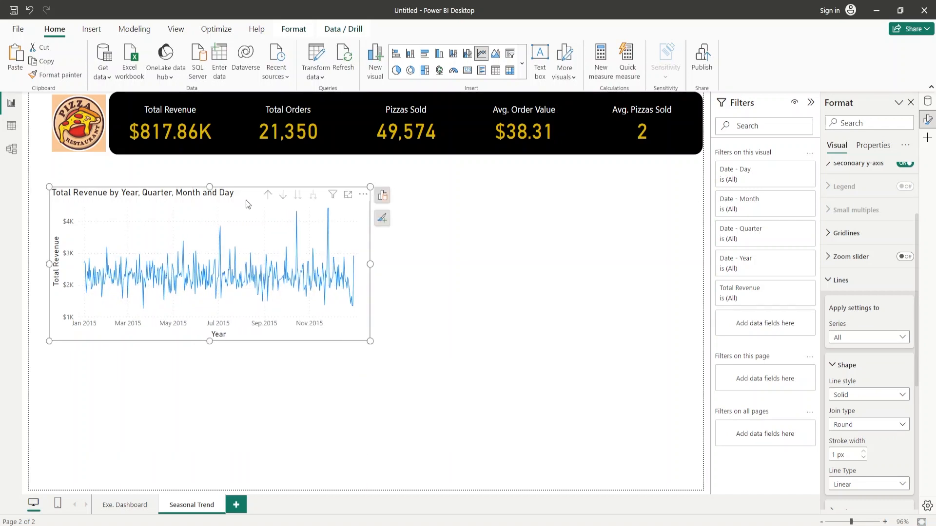
{"action": "left_click_drag", "start_coordinate": [245, 199], "coordinate": [247, 193]}
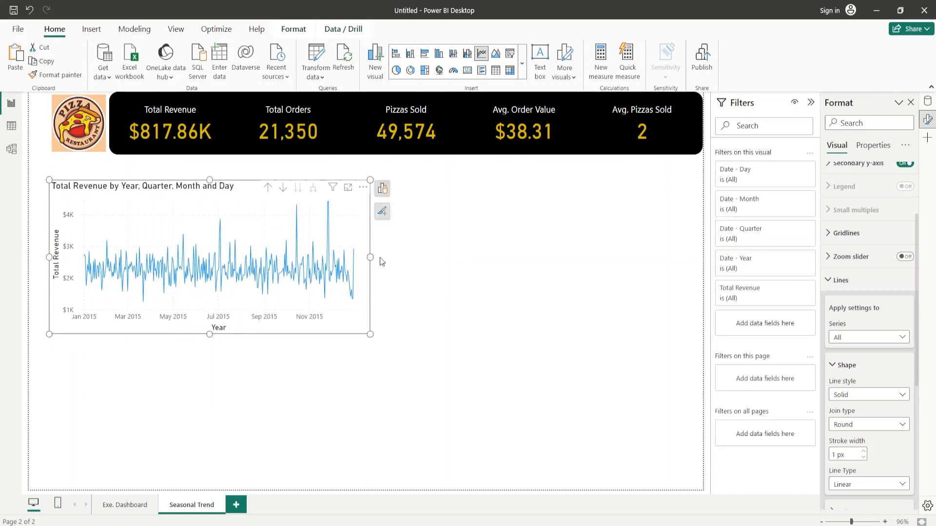
{"action": "left_click_drag", "start_coordinate": [371, 257], "coordinate": [366, 257]}
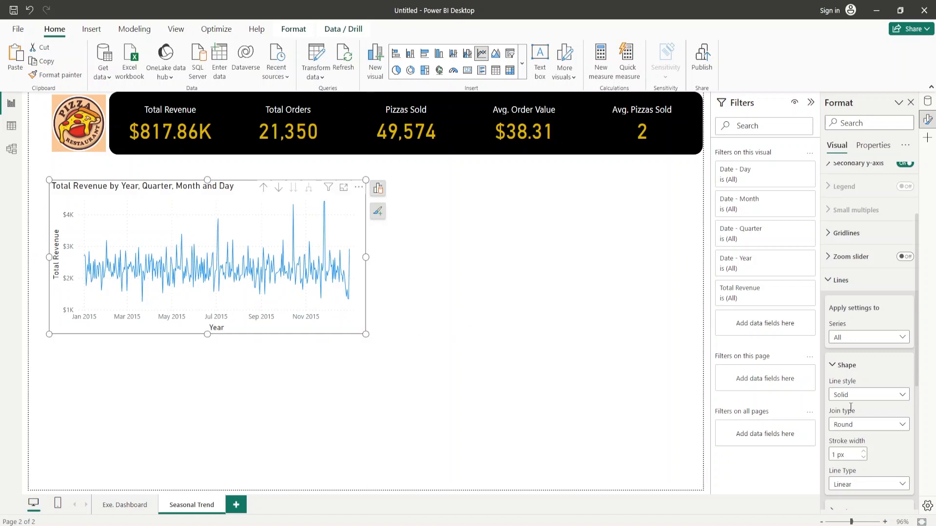
Step: Hide the X-axis title and the Y-axis title of the revenue line chart
{"action": "scroll", "coordinate": [850, 377], "scroll_direction": "down", "scroll_amount": 5}
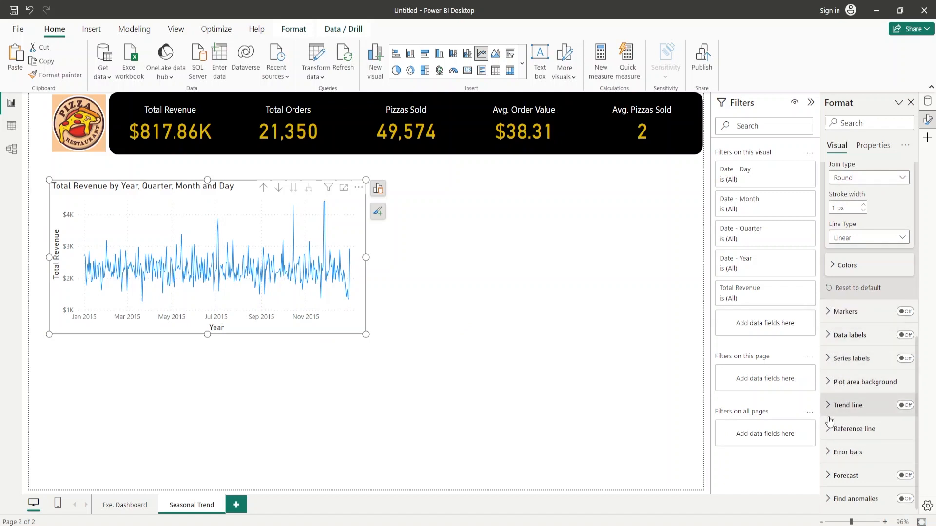
{"action": "scroll", "coordinate": [828, 292], "scroll_direction": "up", "scroll_amount": 4}
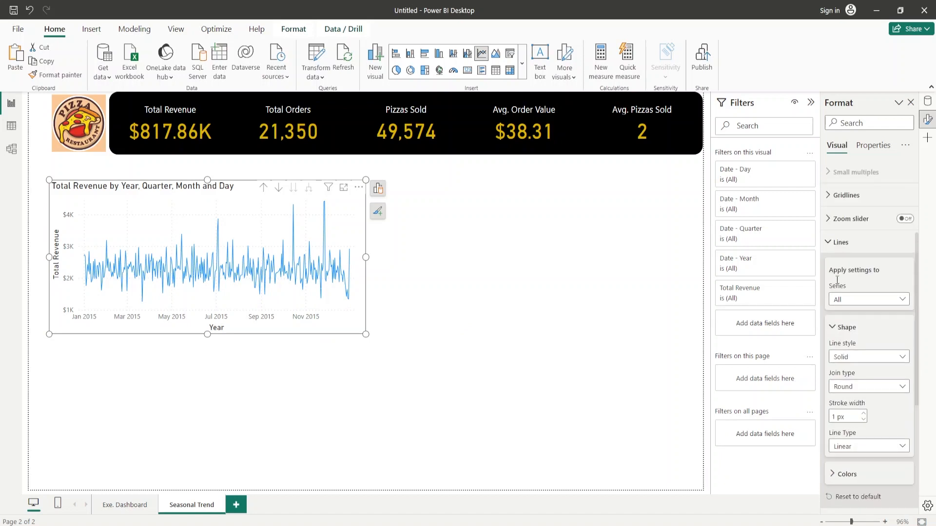
{"action": "left_click", "coordinate": [834, 243]}
{"action": "scroll", "coordinate": [833, 249], "scroll_direction": "up", "scroll_amount": 3}
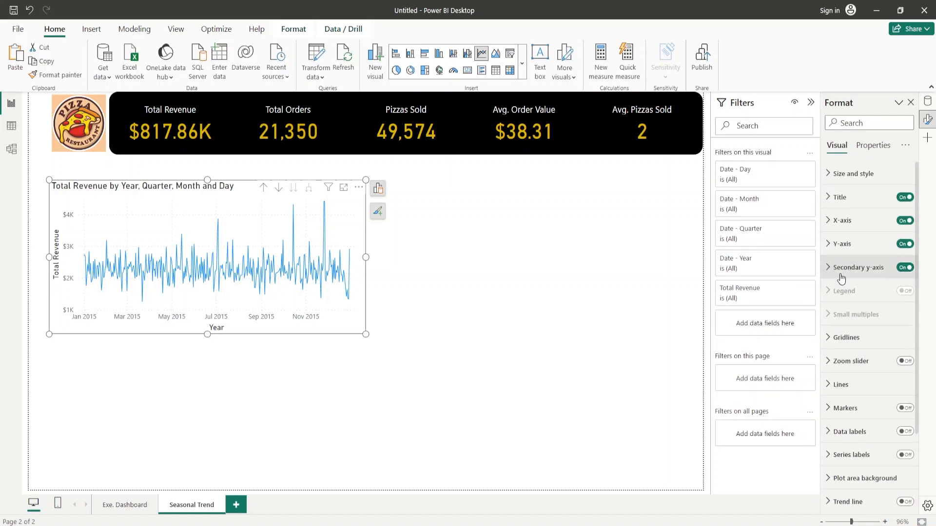
{"action": "left_click", "coordinate": [829, 225]}
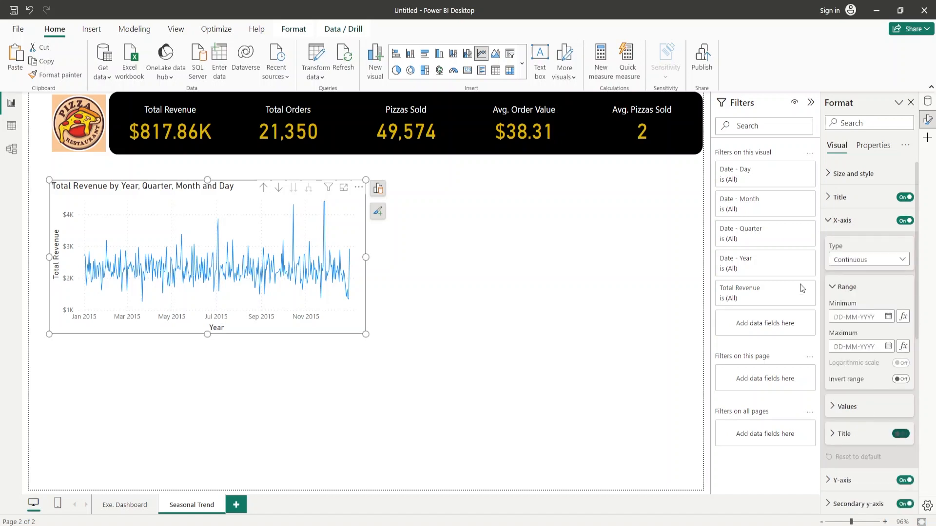
{"action": "left_click", "coordinate": [828, 221]}
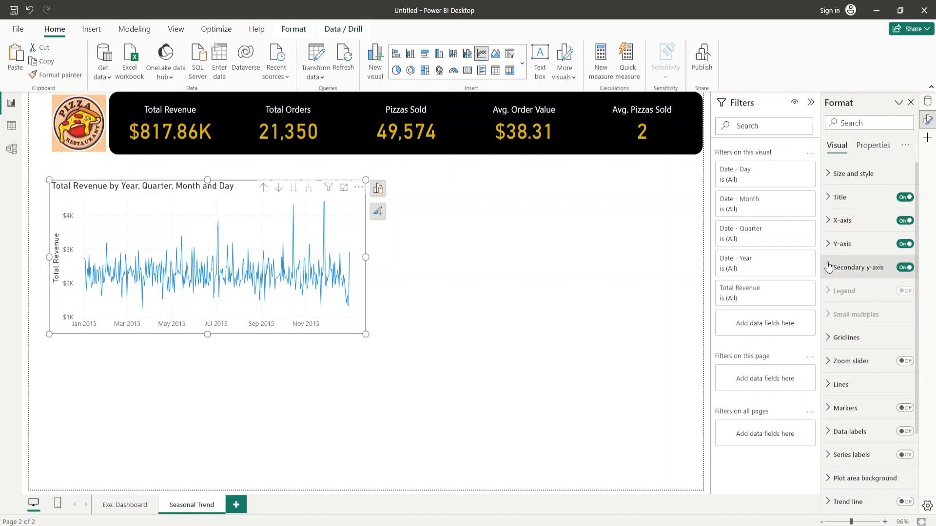
{"action": "left_click", "coordinate": [829, 244]}
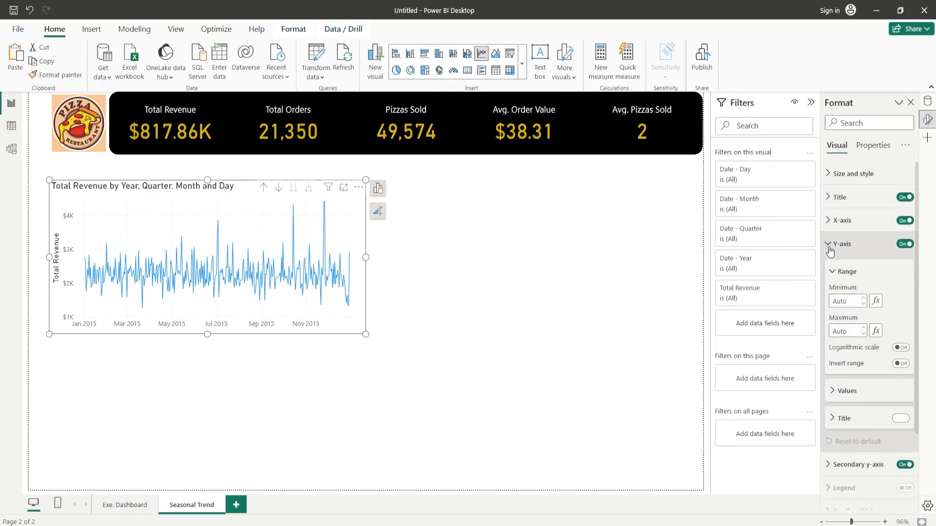
{"action": "left_click", "coordinate": [902, 419]}
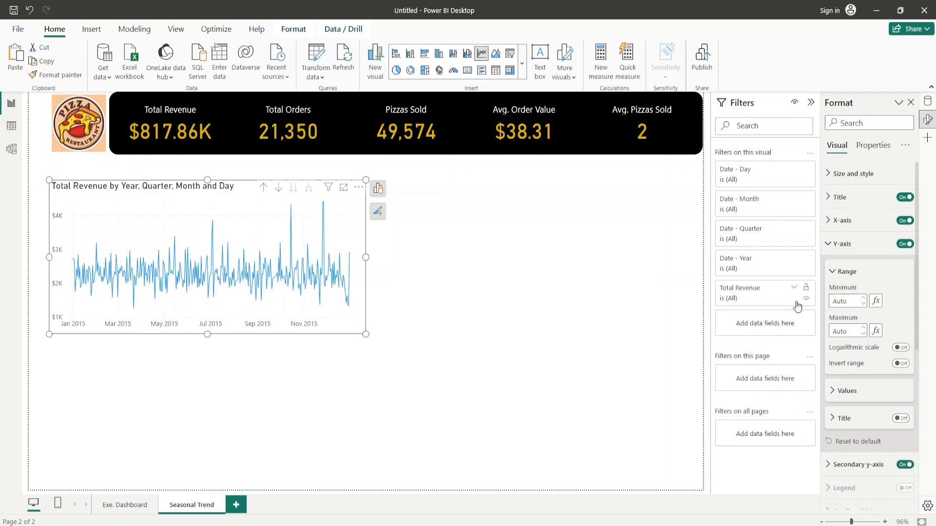
{"action": "left_click", "coordinate": [828, 244]}
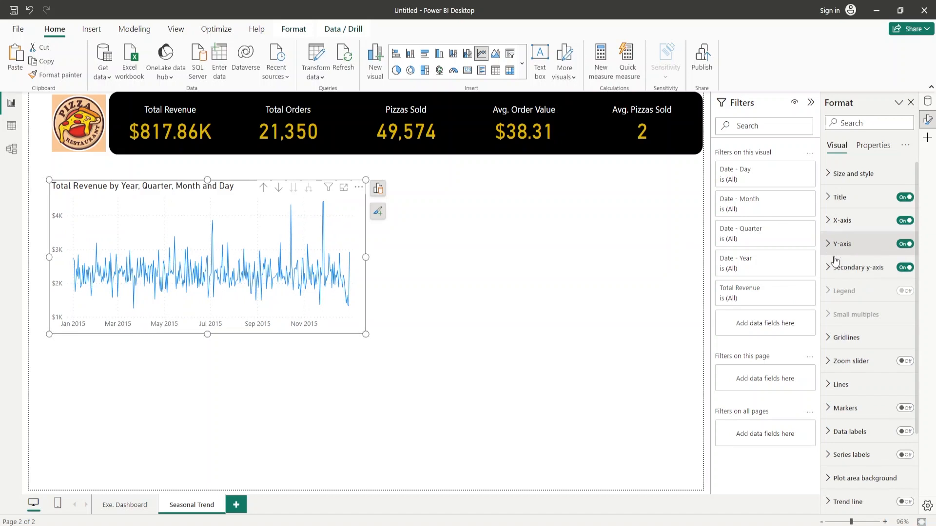
Step: Center the title of the revenue line chart horizontally
{"action": "left_click", "coordinate": [830, 201]}
{"action": "left_click", "coordinate": [850, 422]}
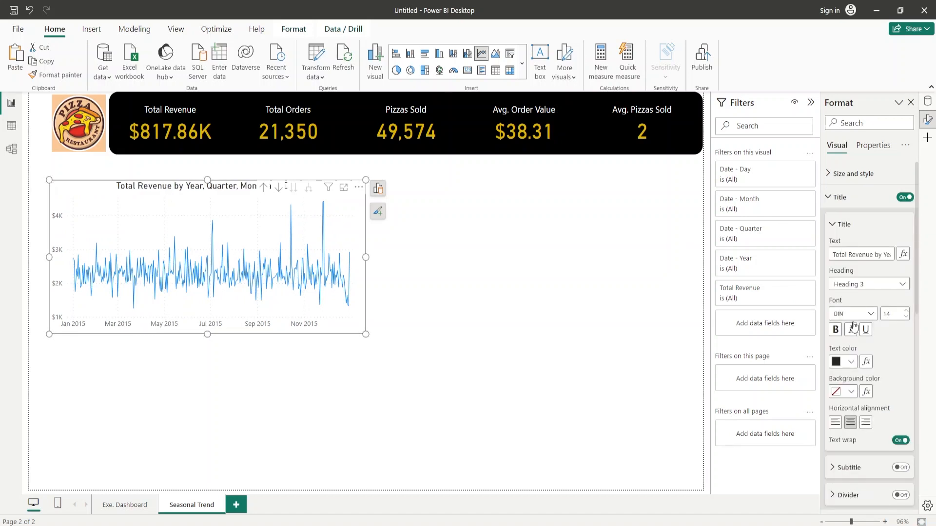
{"action": "left_click", "coordinate": [832, 227]}
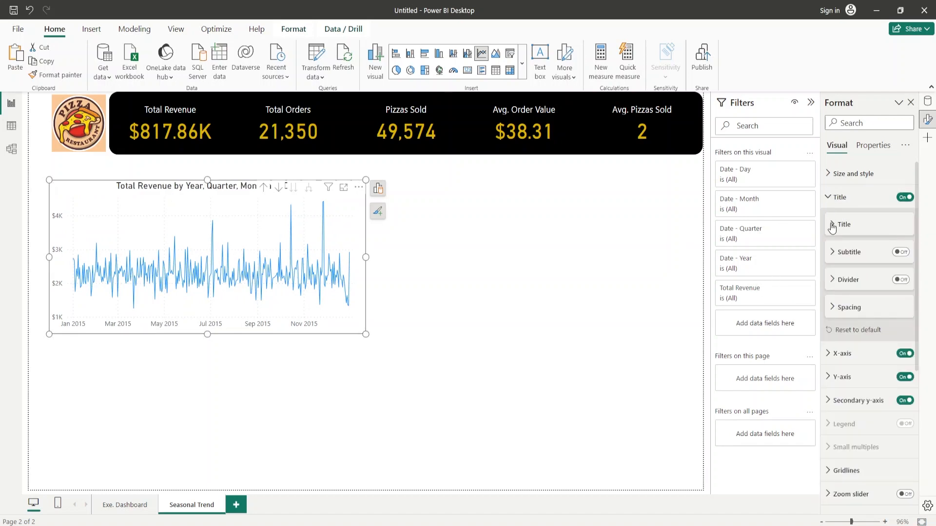
Step: Enable the line chart's zoom slider for the X-axis only, with the Y-axis slider off
{"action": "scroll", "coordinate": [826, 398], "scroll_direction": "down", "scroll_amount": 3}
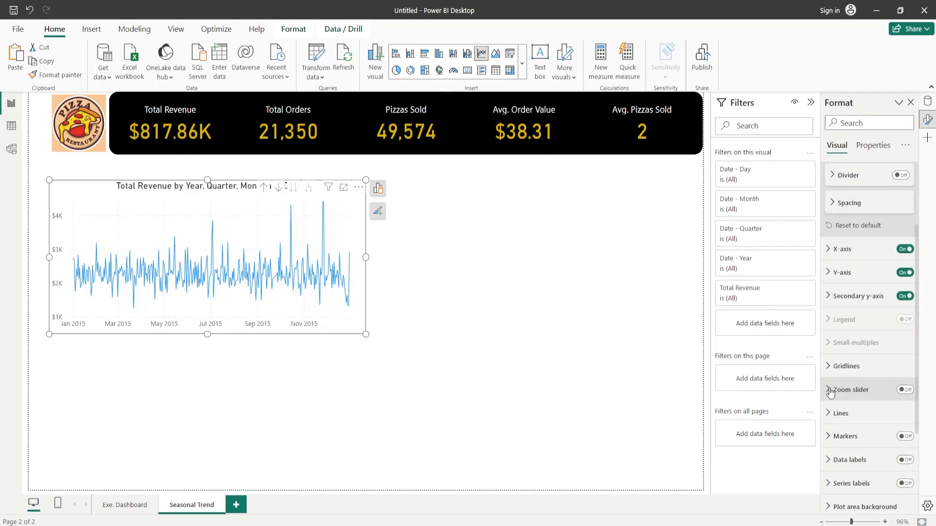
{"action": "left_click", "coordinate": [906, 392]}
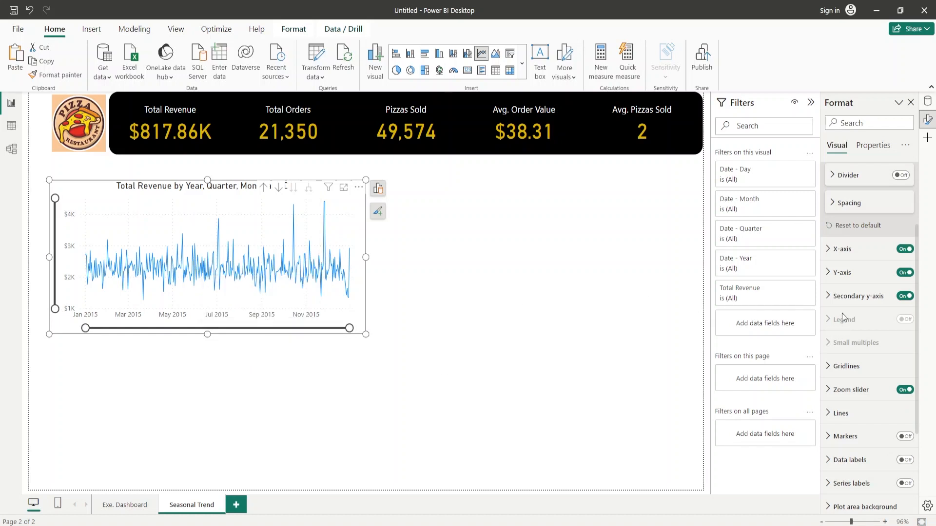
{"action": "left_click", "coordinate": [830, 390]}
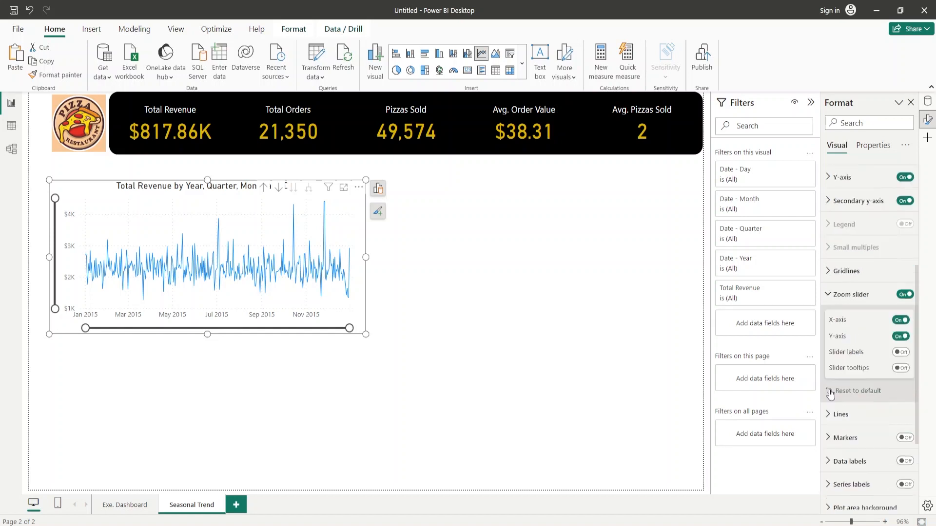
{"action": "left_click", "coordinate": [897, 328]}
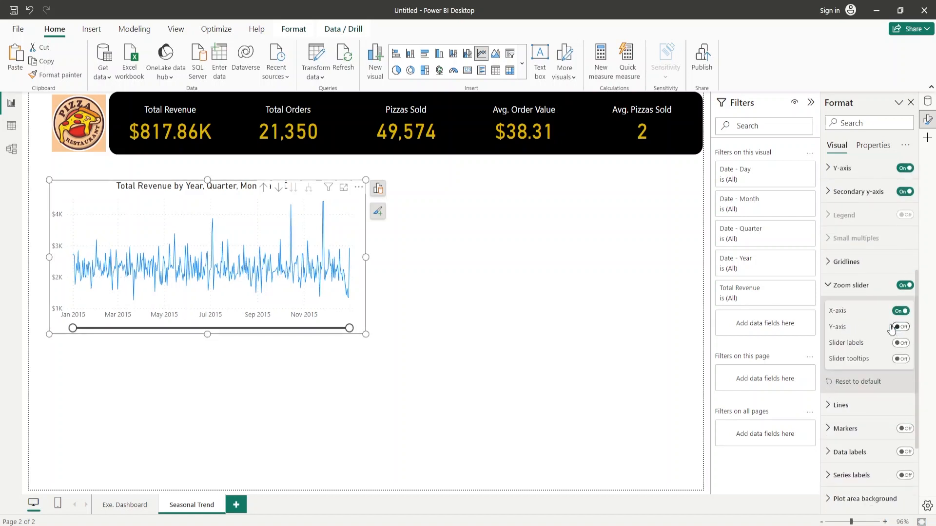
{"action": "left_click", "coordinate": [829, 287]}
Step: Set the color of the Total Revenue line to a golden yellow theme shade, keeping the Linear line type
{"action": "left_click", "coordinate": [829, 309]}
{"action": "scroll", "coordinate": [831, 341], "scroll_direction": "down", "scroll_amount": 3}
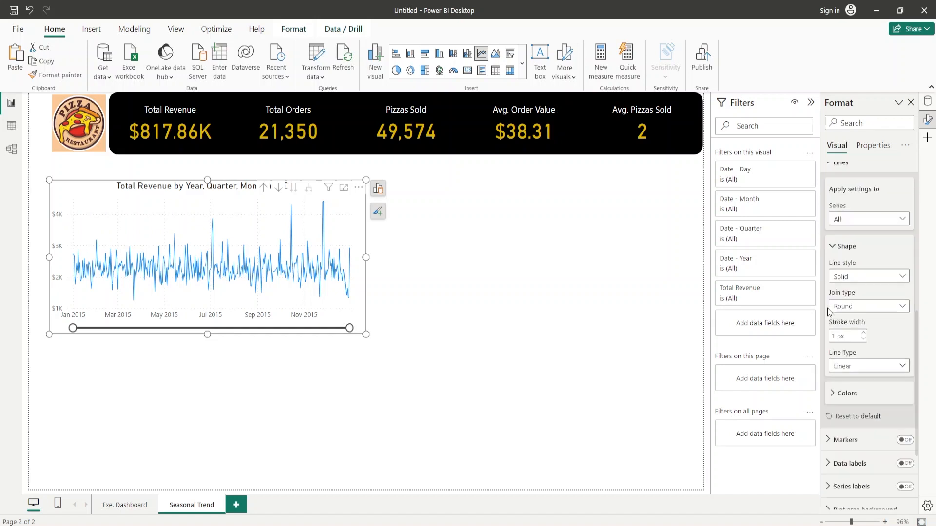
{"action": "left_click", "coordinate": [832, 388]}
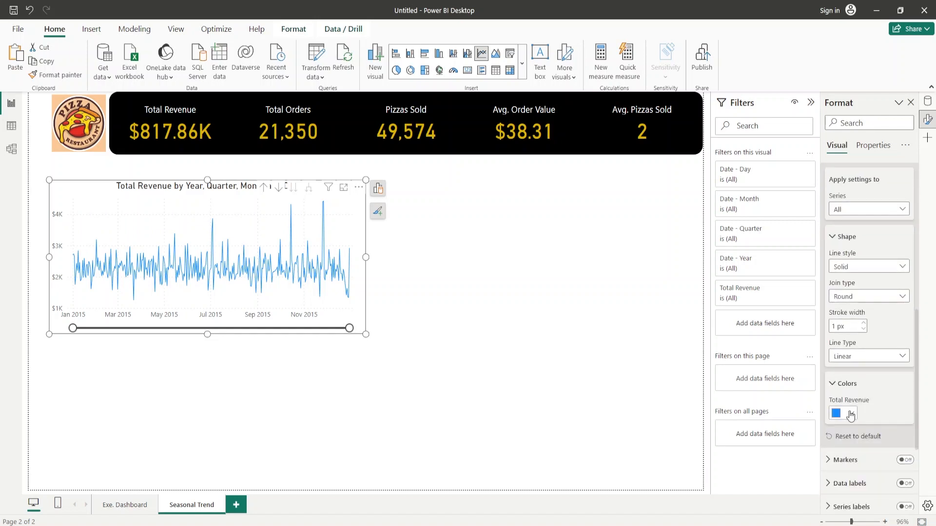
{"action": "left_click", "coordinate": [851, 413]}
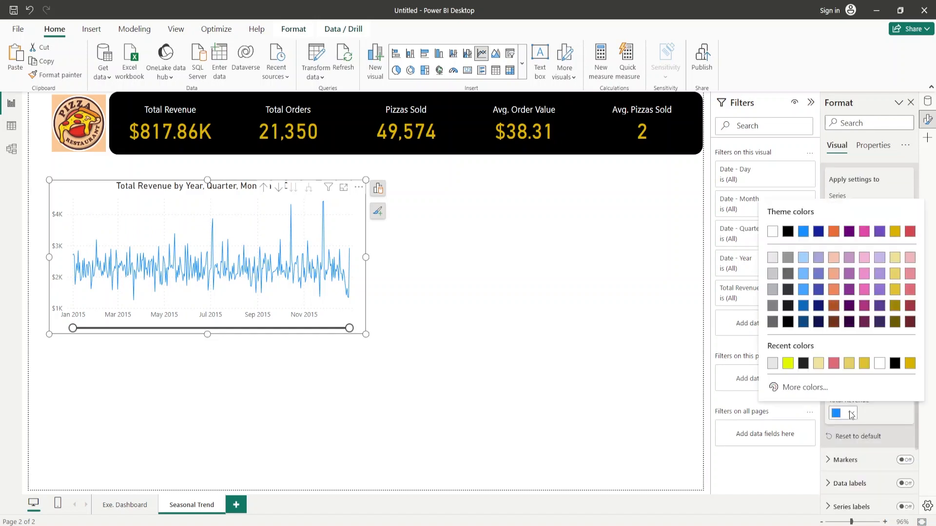
{"action": "left_click", "coordinate": [894, 290]}
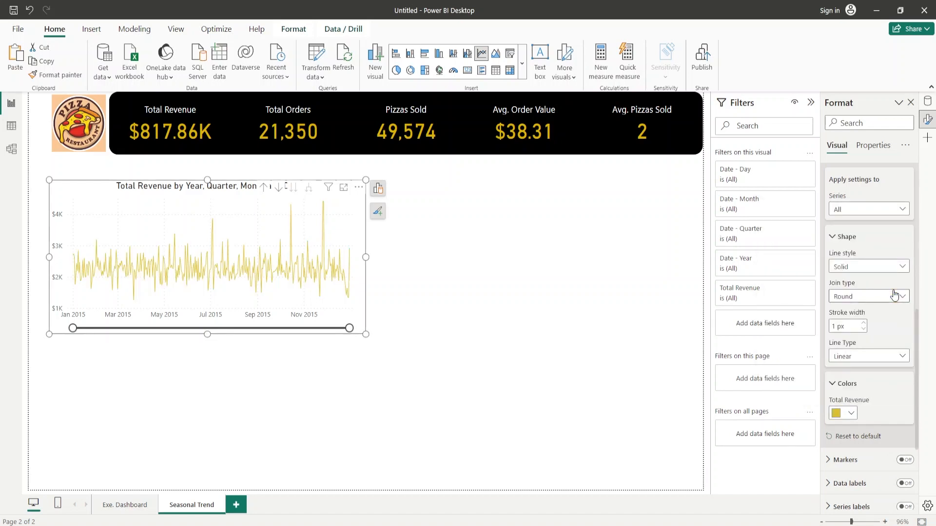
{"action": "left_click", "coordinate": [881, 359]}
{"action": "left_click", "coordinate": [882, 359]}
Step: Add a dashed trend line to the revenue line chart and set its transparency to 39%
{"action": "scroll", "coordinate": [881, 359], "scroll_direction": "down", "scroll_amount": 2}
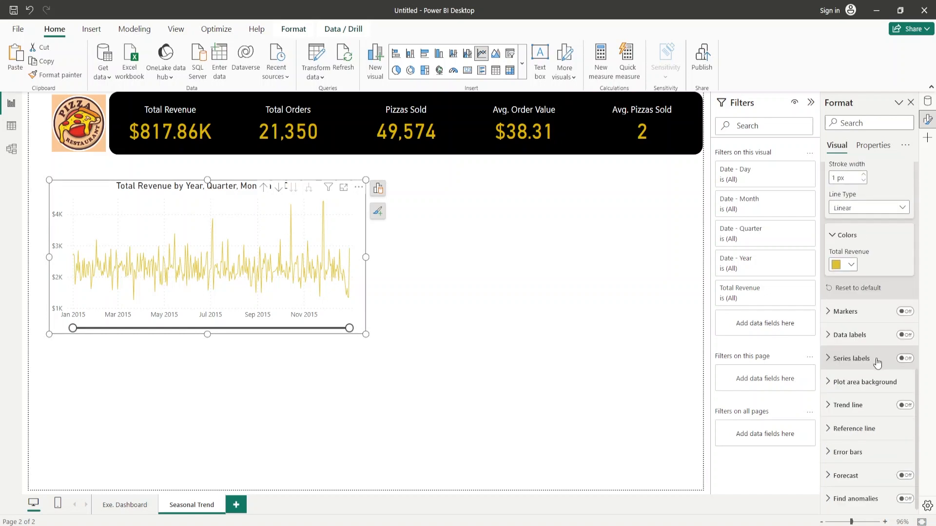
{"action": "left_click", "coordinate": [905, 406]}
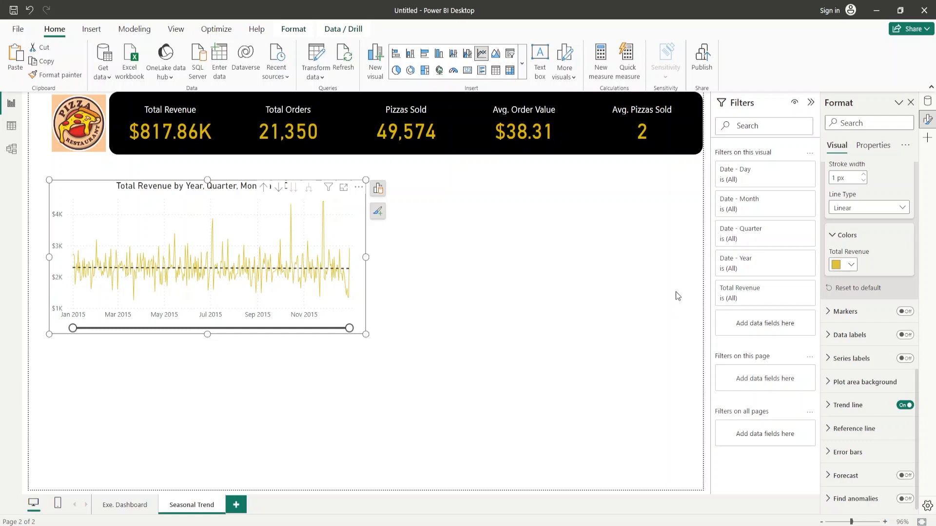
{"action": "left_click", "coordinate": [846, 405]}
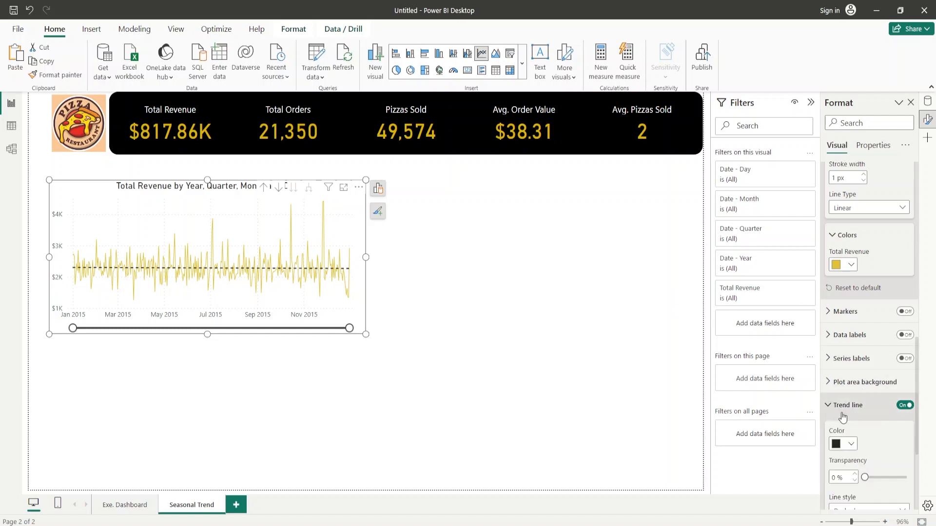
{"action": "left_click_drag", "start_coordinate": [865, 321], "coordinate": [881, 321]}
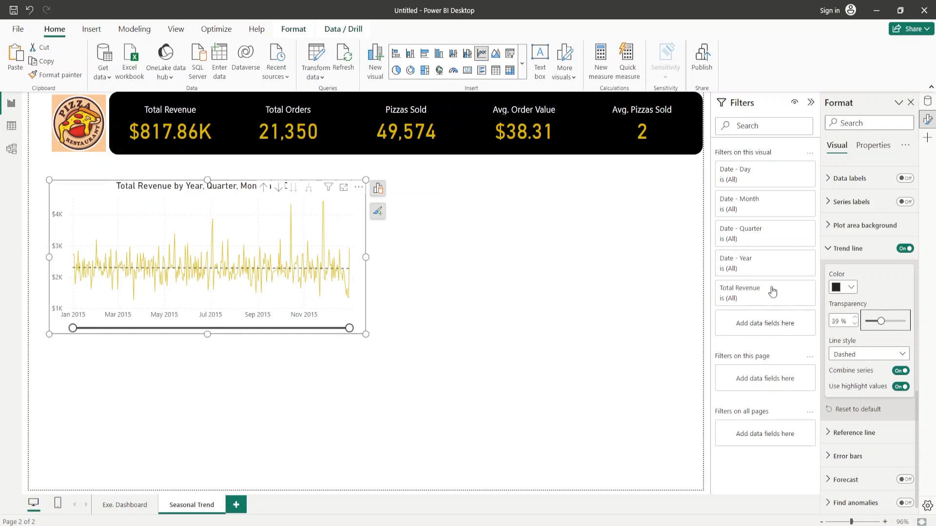
{"action": "left_click", "coordinate": [832, 255]}
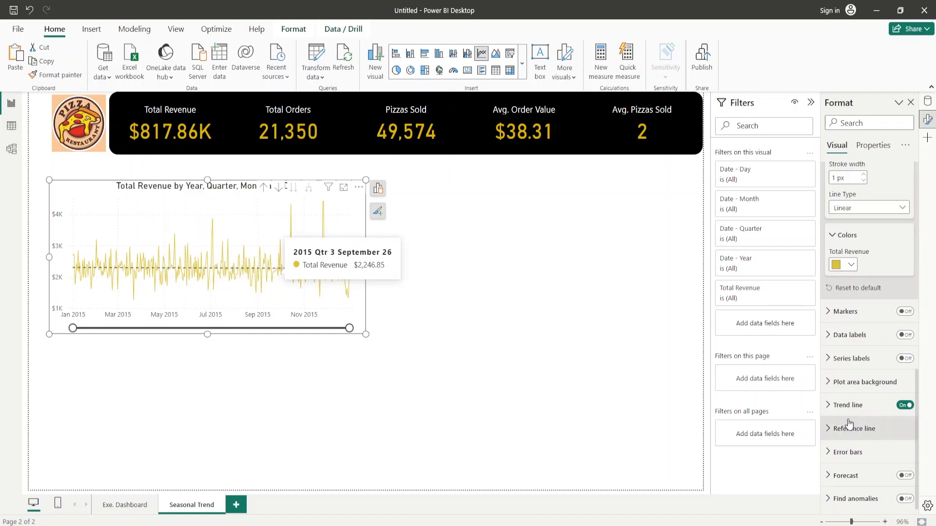
Step: Turn on the revenue line chart's forecast and review its options, keeping the confidence interval at 95%
{"action": "left_click", "coordinate": [907, 476]}
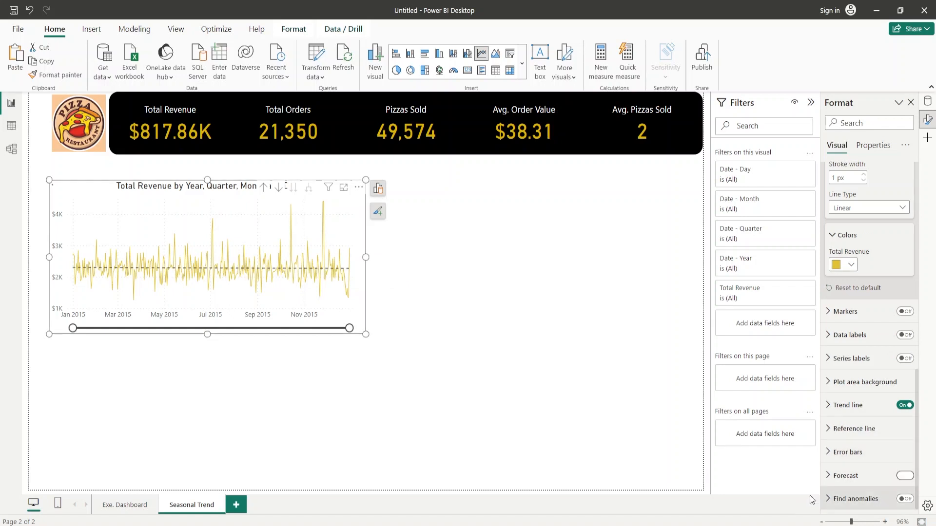
{"action": "left_click", "coordinate": [830, 477]}
{"action": "scroll", "coordinate": [840, 449], "scroll_direction": "down", "scroll_amount": 3}
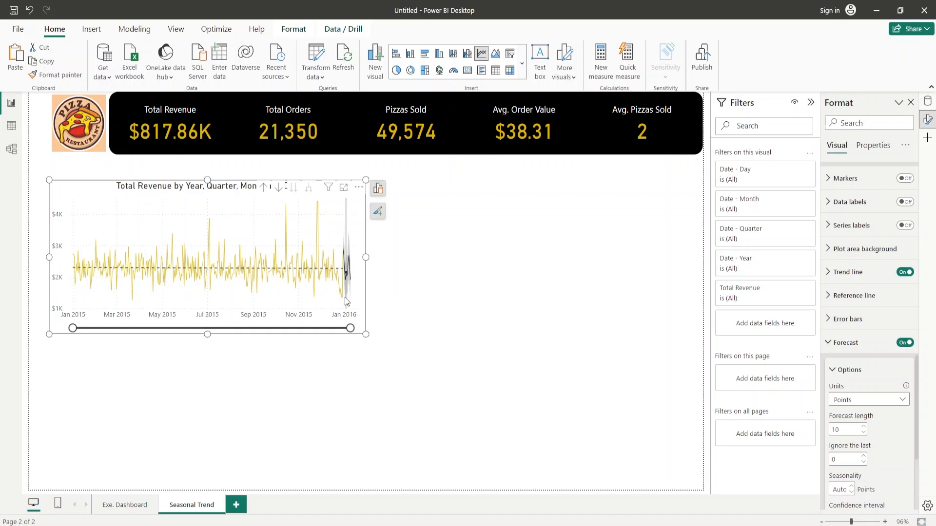
{"action": "mouse_move", "coordinate": [347, 303]}
{"action": "scroll", "coordinate": [861, 412], "scroll_direction": "down", "scroll_amount": 2}
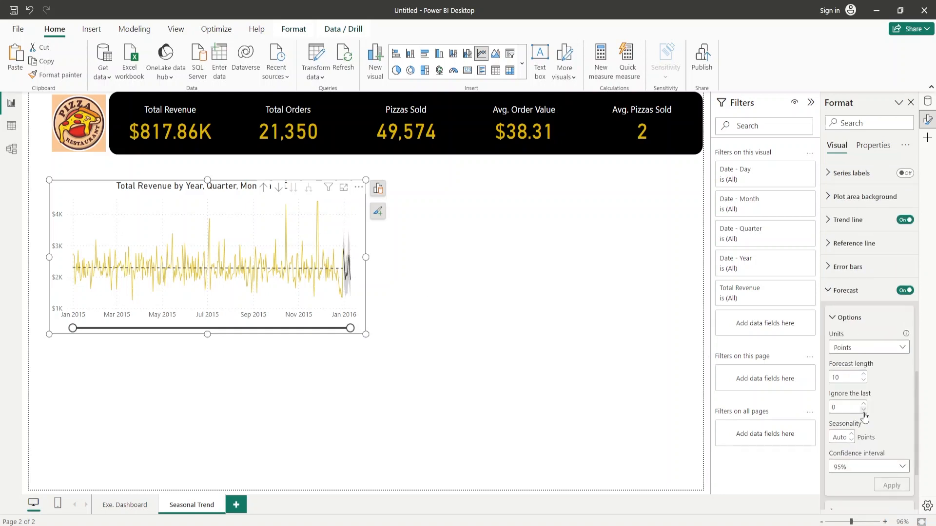
{"action": "left_click", "coordinate": [860, 468]}
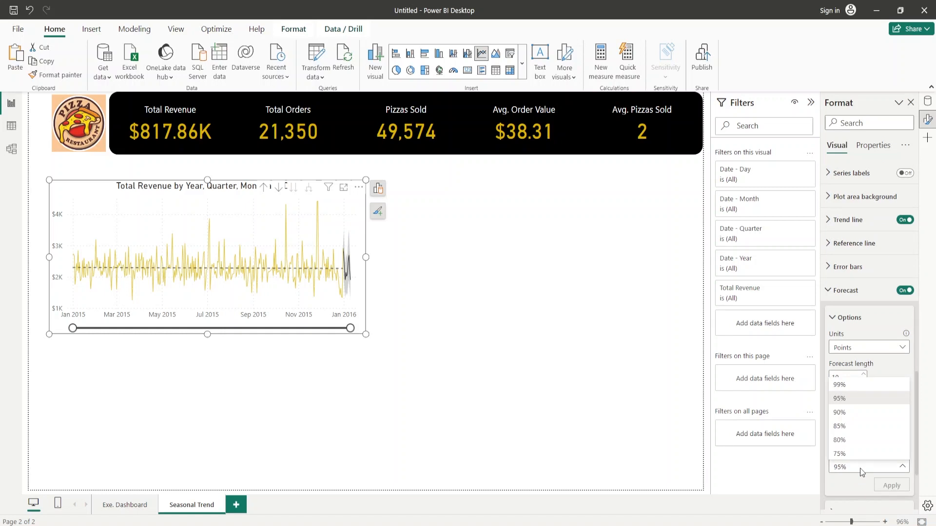
{"action": "left_click", "coordinate": [846, 490]}
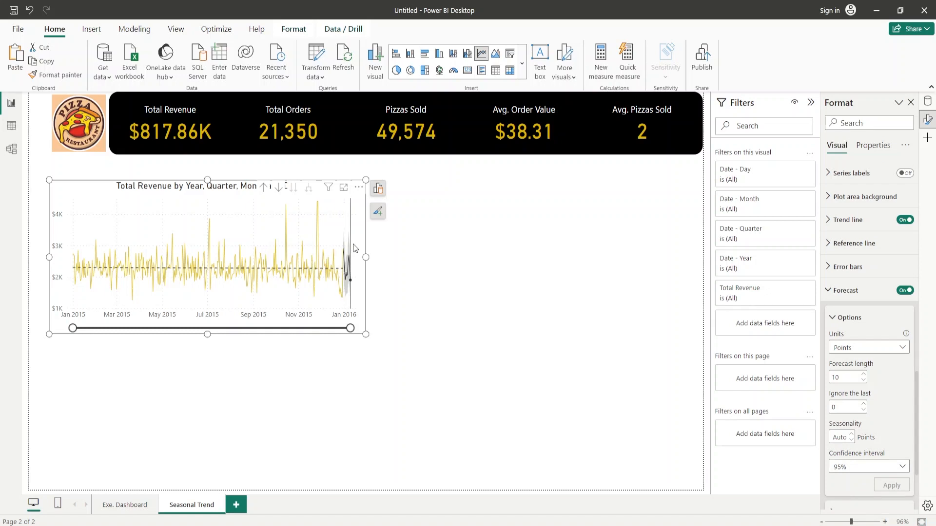
Step: Insert a matrix visual and place it beside the line chart, filling the other half of the page
{"action": "left_click", "coordinate": [299, 363]}
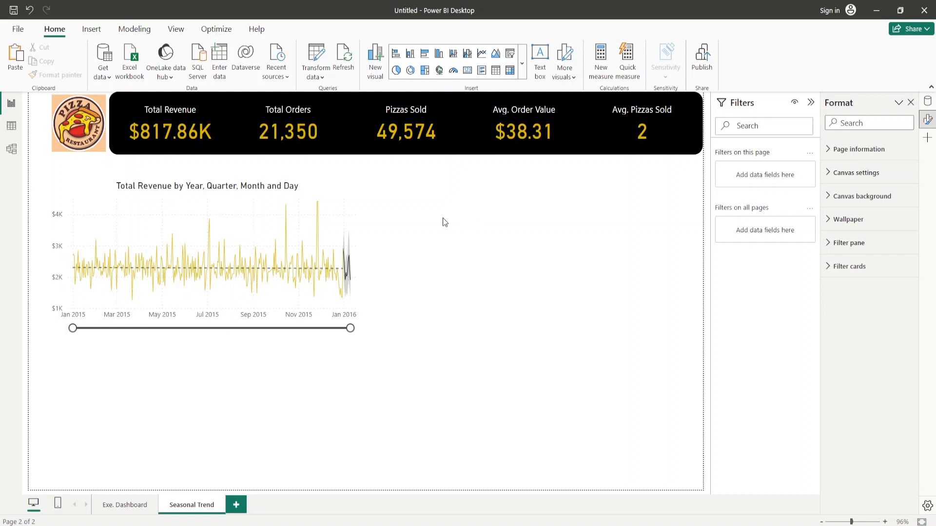
{"action": "left_click", "coordinate": [511, 73]}
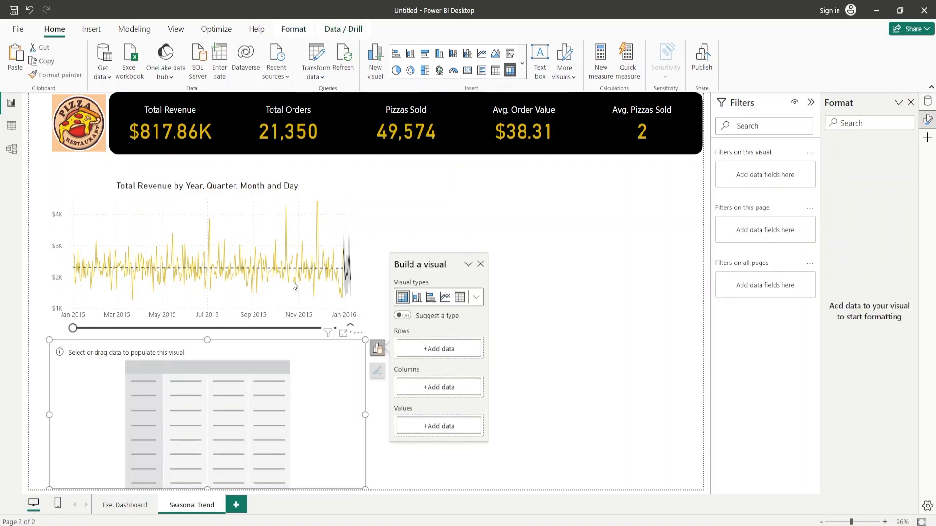
{"action": "left_click_drag", "start_coordinate": [304, 350], "coordinate": [453, 291]}
{"action": "left_click_drag", "start_coordinate": [521, 239], "coordinate": [637, 191]}
Step: Add the WeekDayName field from the Calendar table to the matrix's rows
{"action": "left_click", "coordinate": [279, 276]}
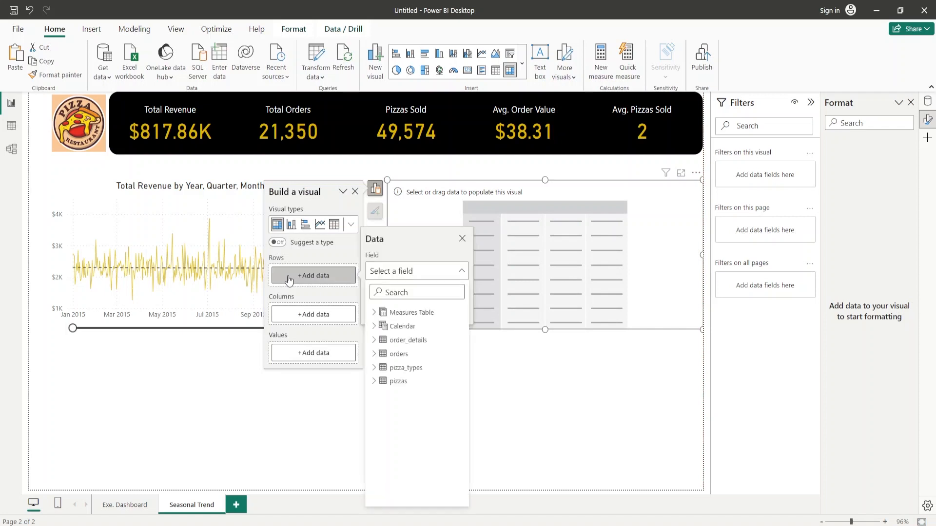
{"action": "left_click", "coordinate": [374, 313]}
{"action": "left_click", "coordinate": [374, 313]}
{"action": "left_click", "coordinate": [373, 326]}
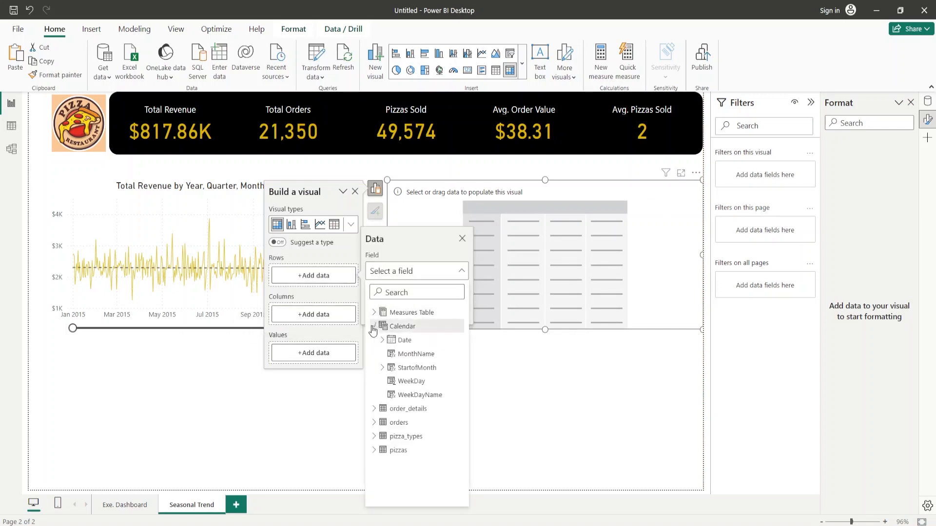
{"action": "left_click", "coordinate": [401, 396]}
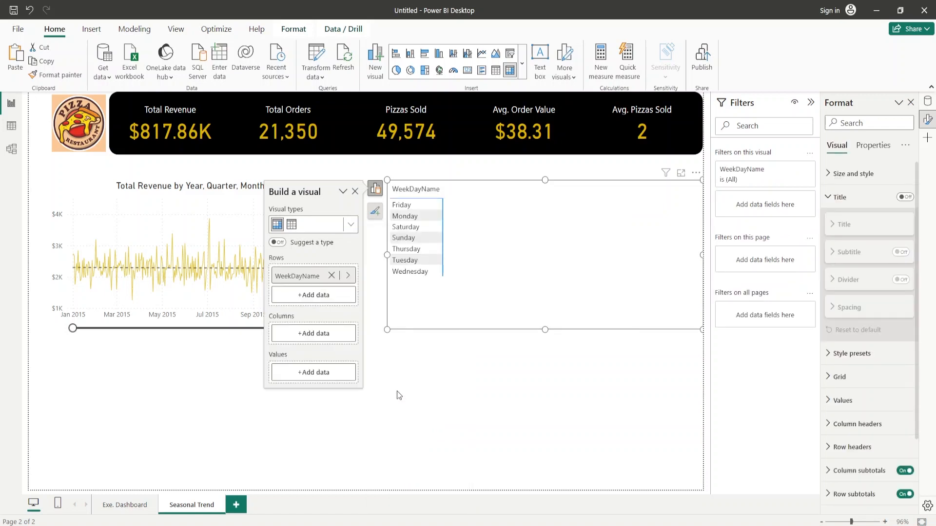
Step: Try the time field from the orders table as the matrix's columns and look across the resulting column headers
{"action": "left_click", "coordinate": [320, 335]}
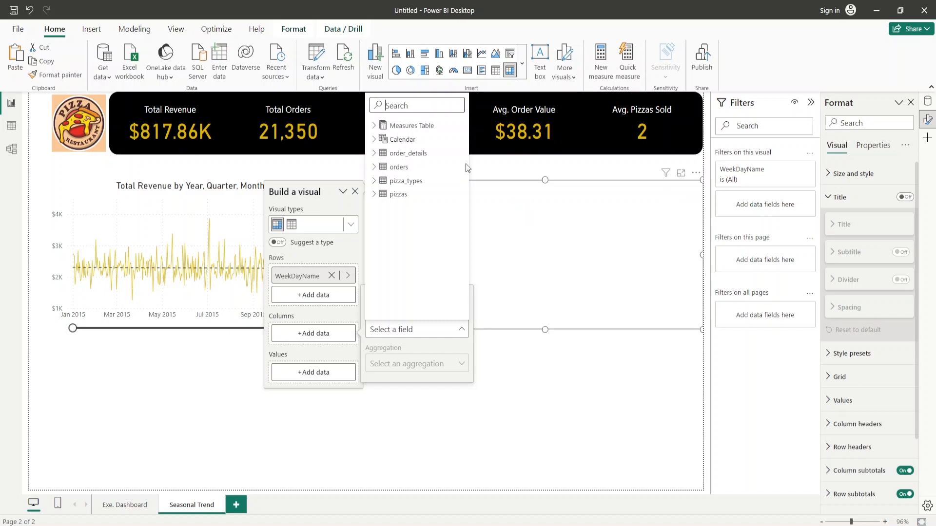
{"action": "left_click", "coordinate": [374, 154]}
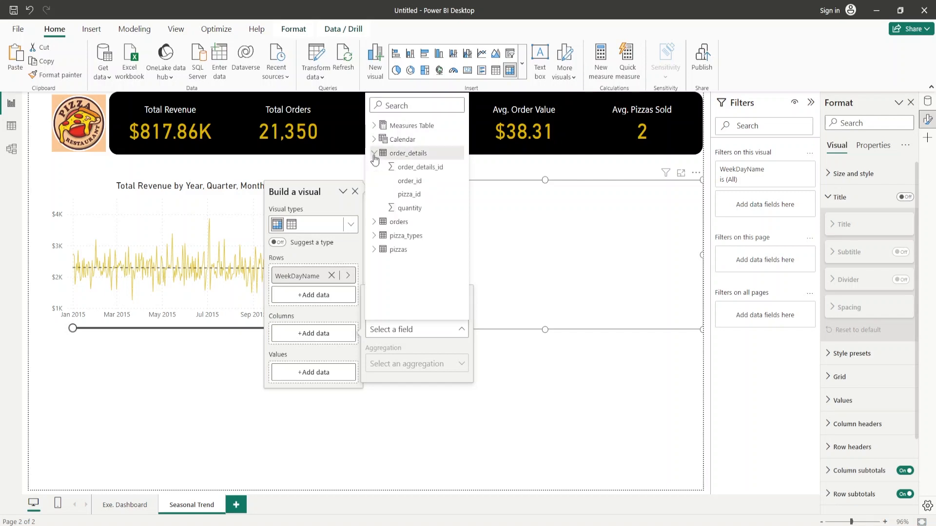
{"action": "left_click", "coordinate": [373, 154]}
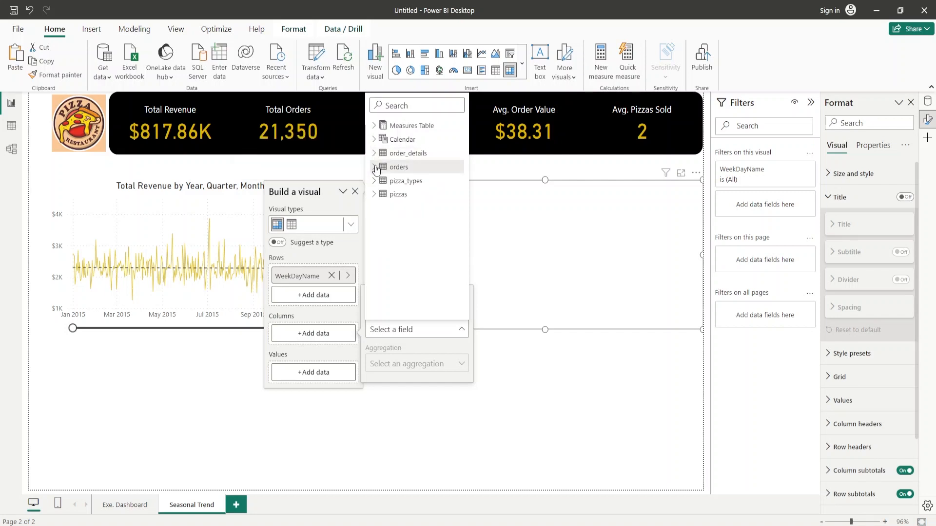
{"action": "left_click", "coordinate": [374, 126]}
{"action": "left_click", "coordinate": [375, 126]}
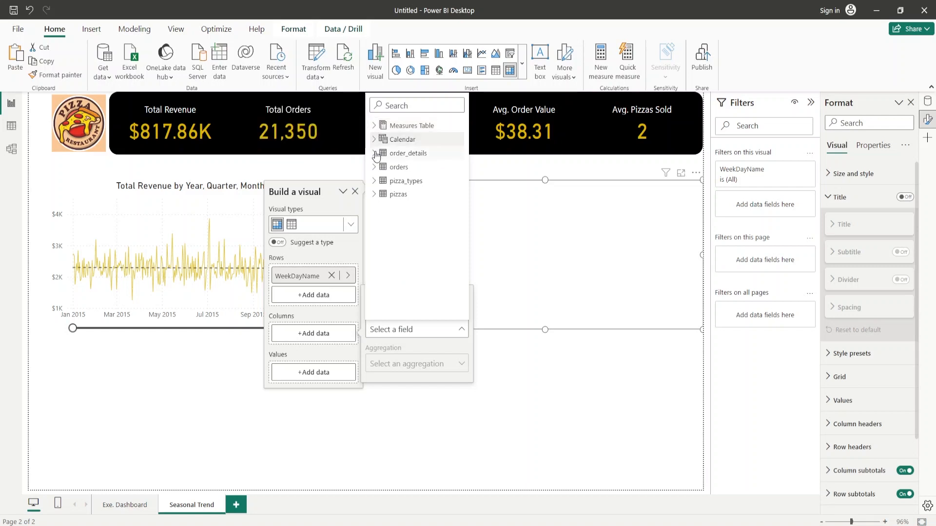
{"action": "left_click", "coordinate": [376, 167]}
{"action": "left_click", "coordinate": [404, 208]}
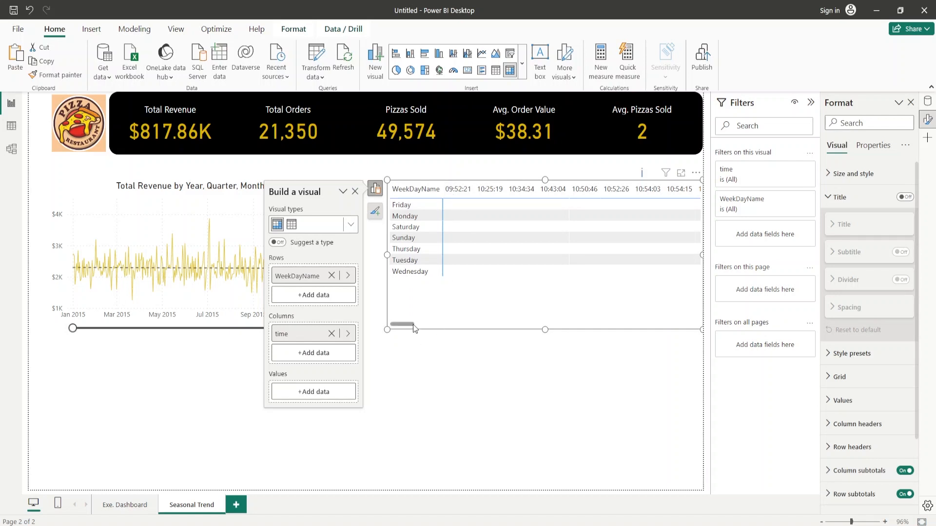
{"action": "left_click_drag", "start_coordinate": [413, 323], "coordinate": [686, 340]}
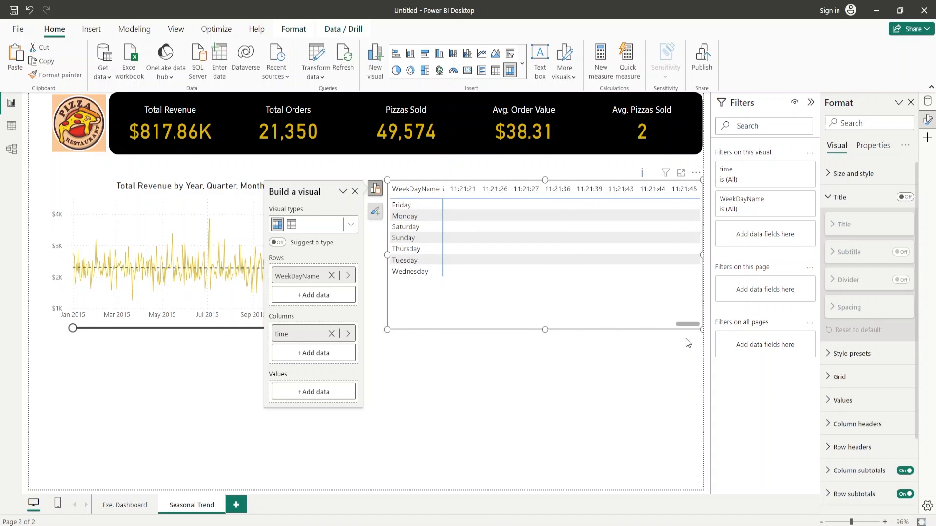
Step: Check the time field's settings and remove it from the matrix's columns
{"action": "left_click", "coordinate": [348, 334]}
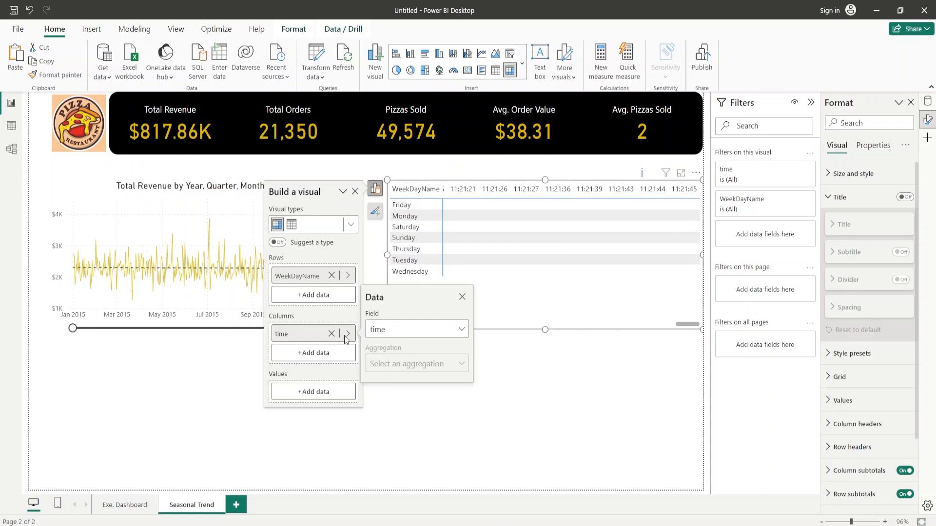
{"action": "left_click", "coordinate": [415, 332]}
{"action": "left_click", "coordinate": [414, 331]}
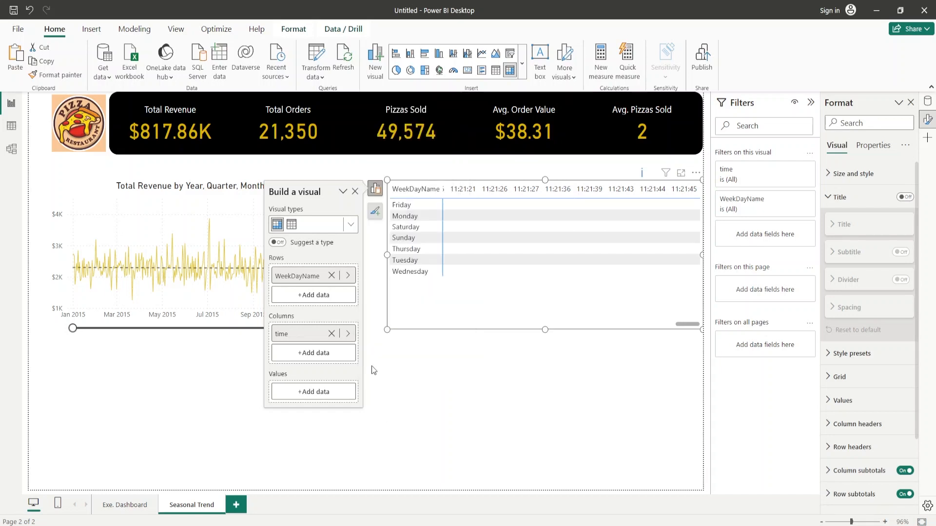
{"action": "left_click", "coordinate": [332, 333]}
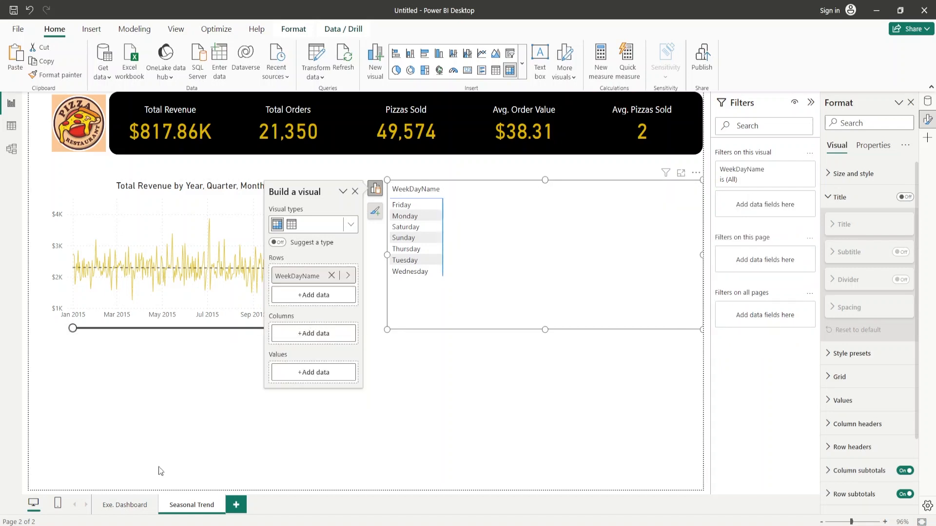
Step: Show the orders table's data and add a new calculated column to it
{"action": "left_click", "coordinate": [11, 132]}
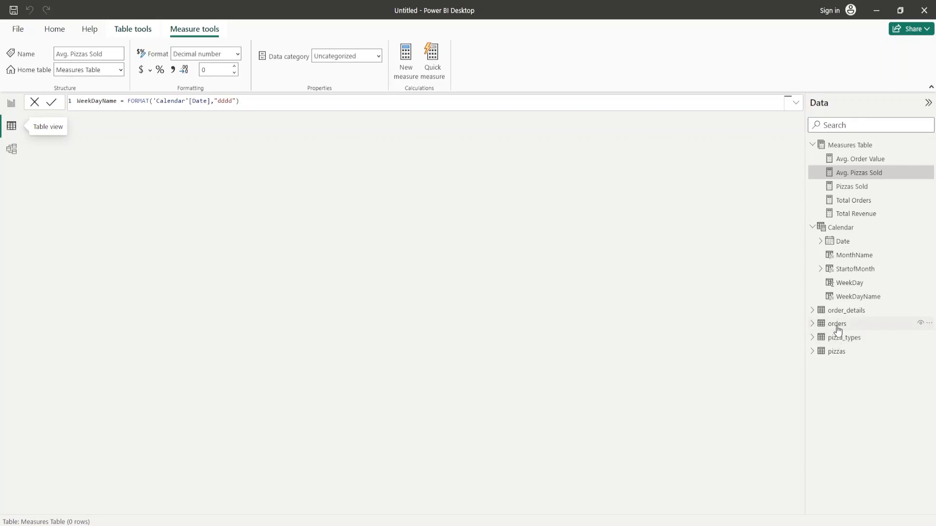
{"action": "left_click", "coordinate": [838, 327]}
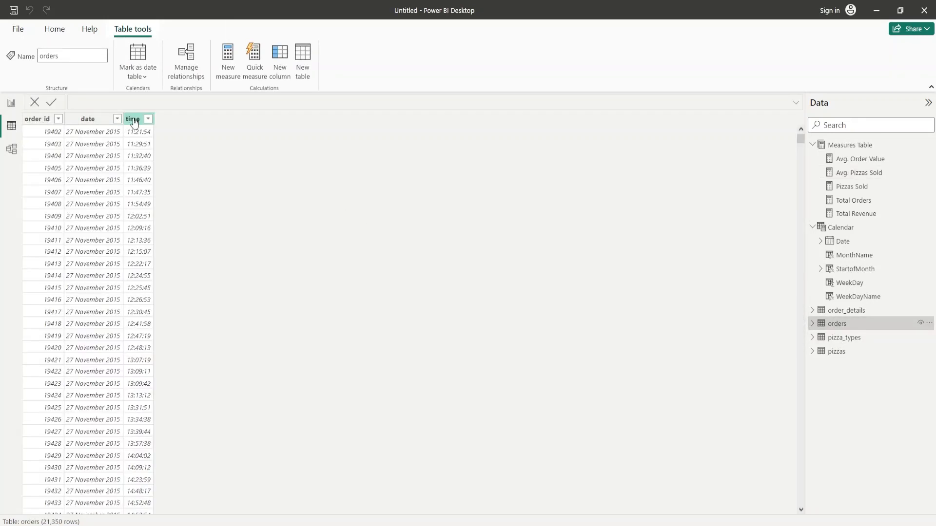
{"action": "left_click", "coordinate": [133, 120]}
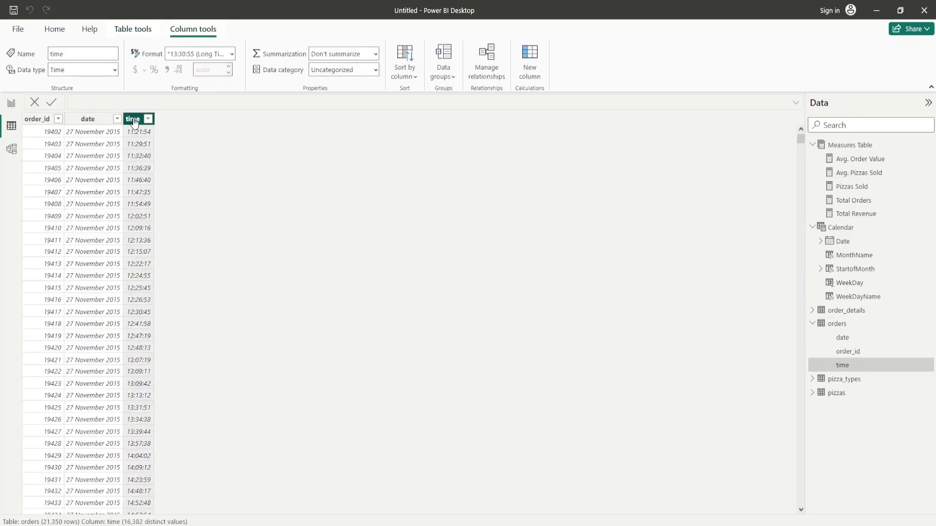
{"action": "right_click", "coordinate": [133, 118]}
{"action": "left_click", "coordinate": [536, 62]}
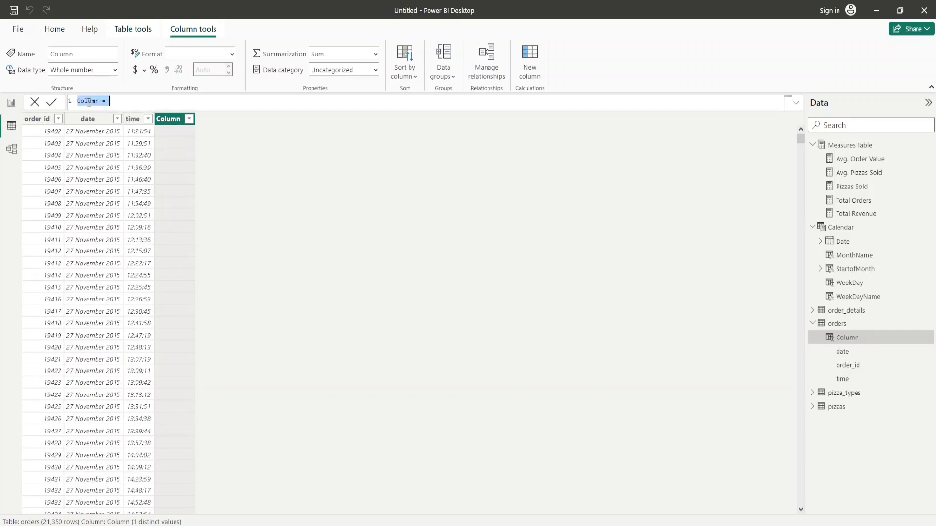
Step: Name the new orders column Hour and begin its formula with the HOUR function, trying to pick the time column as argument
{"action": "type", "text": "Hour = hou"}
{"action": "key", "text": "Tab"}
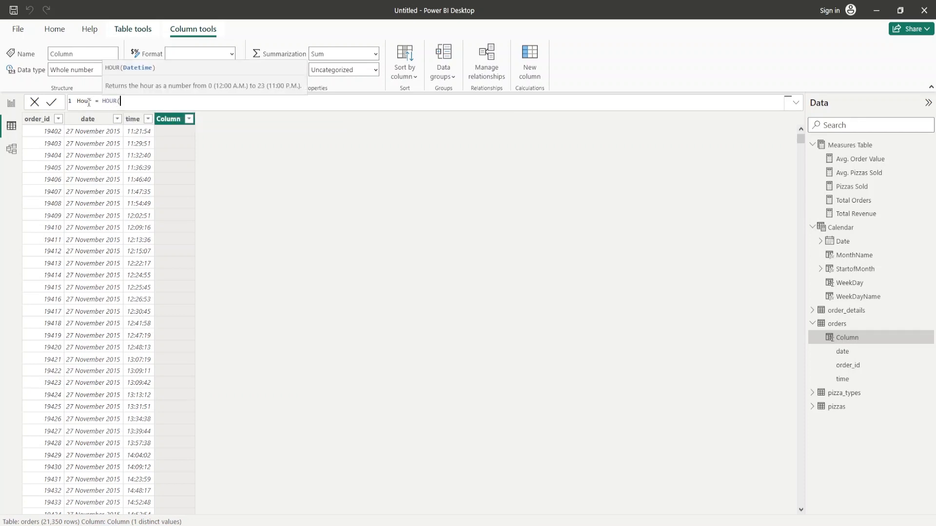
{"action": "left_click", "coordinate": [131, 124]}
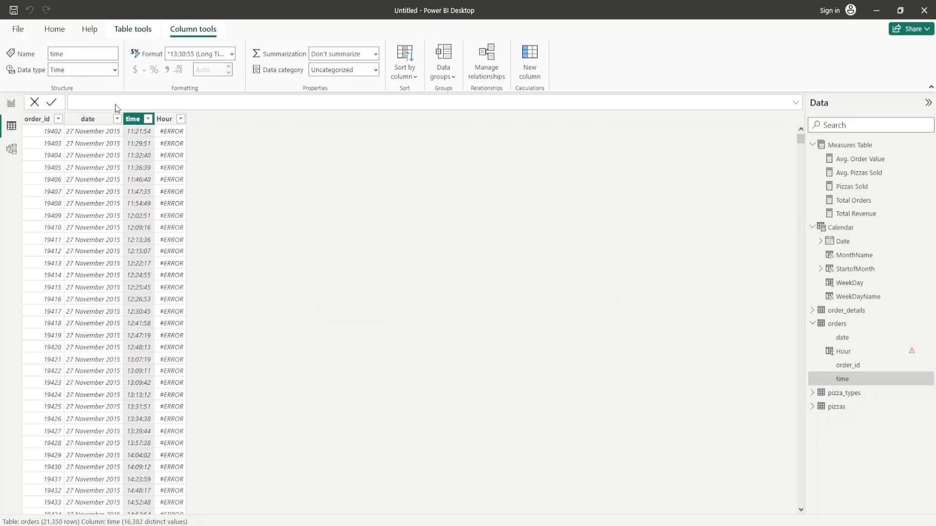
Step: Complete the Hour column's formula as HOUR(orders[time]) and apply it
{"action": "left_click", "coordinate": [168, 122]}
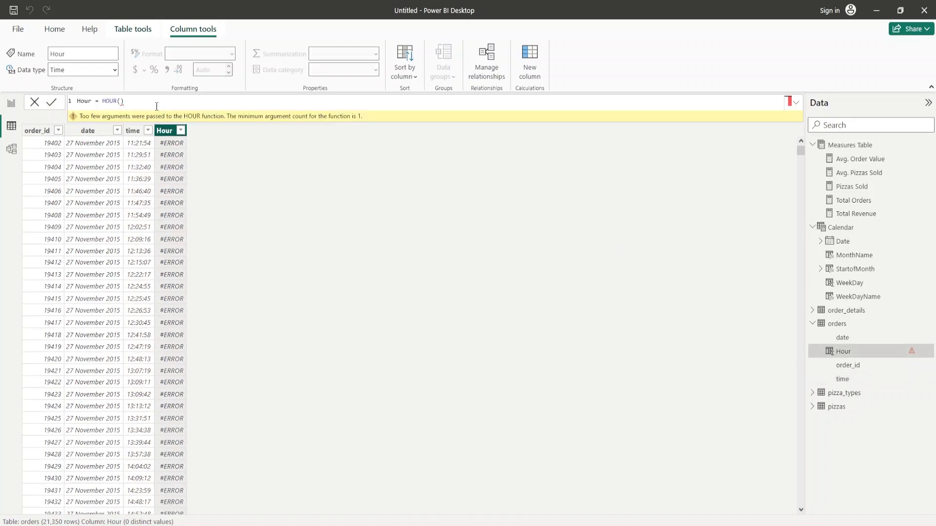
{"action": "key", "text": "shift+Return"}
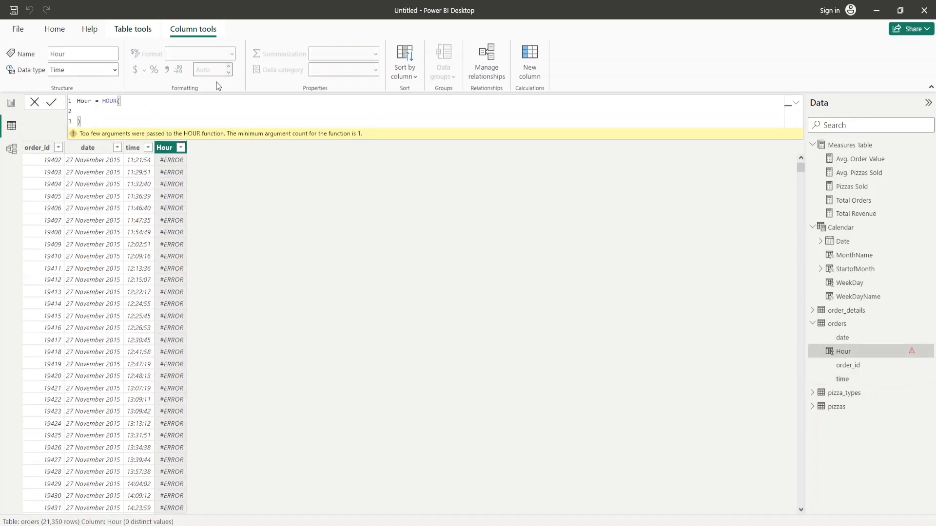
{"action": "type", "text": "order"}
{"action": "key", "text": "Down"}
{"action": "key", "text": "Down"}
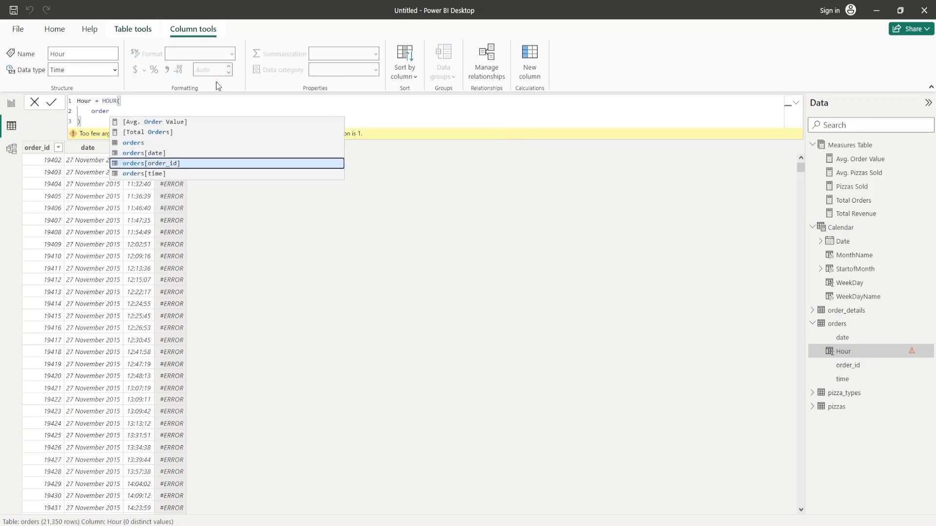
{"action": "key", "text": "Down"}
{"action": "key", "text": "Tab"}
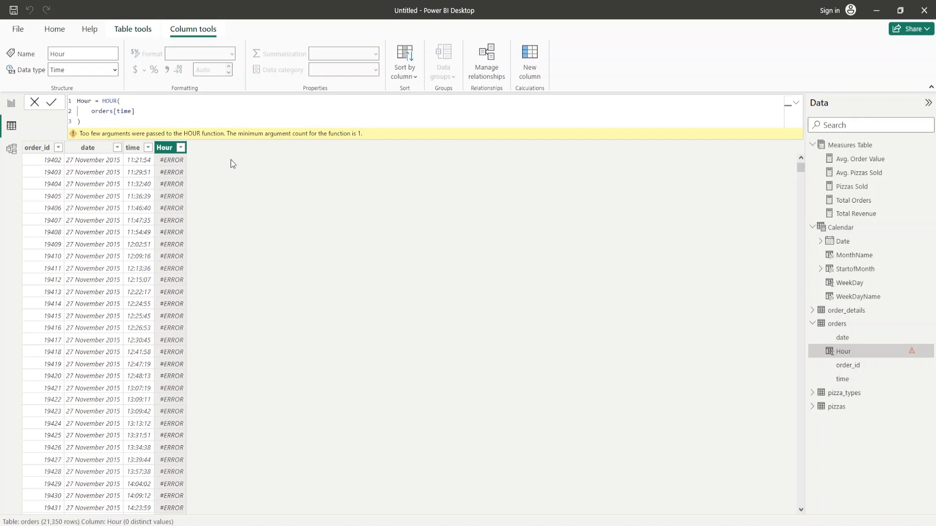
{"action": "key", "text": "Return"}
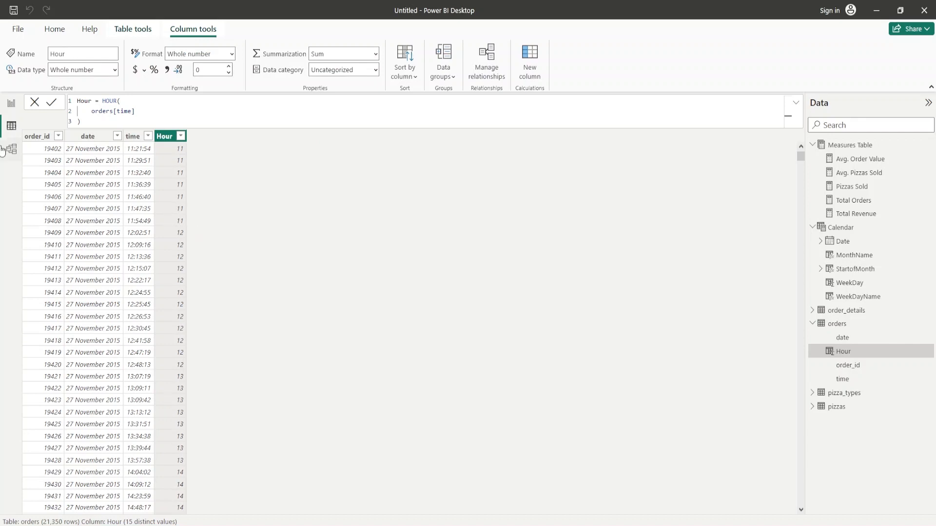
Step: Return to the Seasonal Trend page and check the orders fields available for the matrix's columns
{"action": "left_click", "coordinate": [11, 112]}
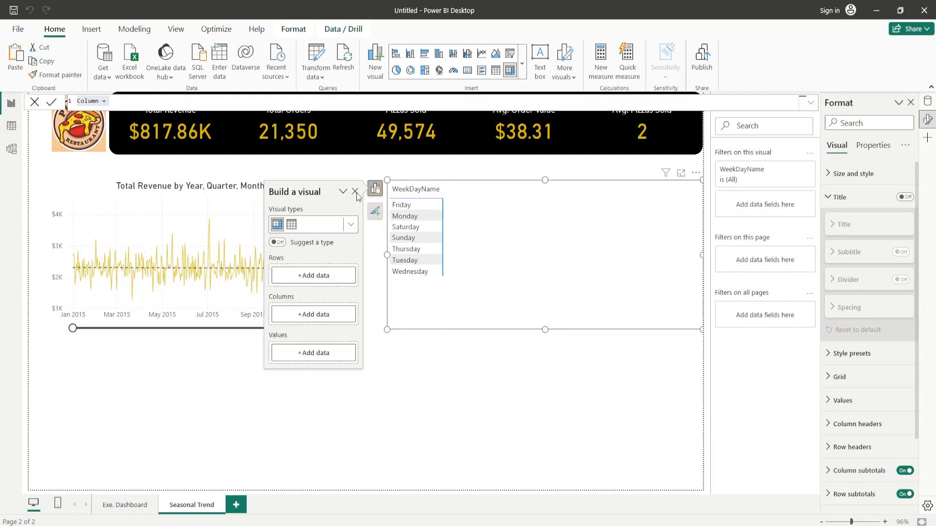
{"action": "type", "text": "Hour = HOUR(     orders[time] )"}
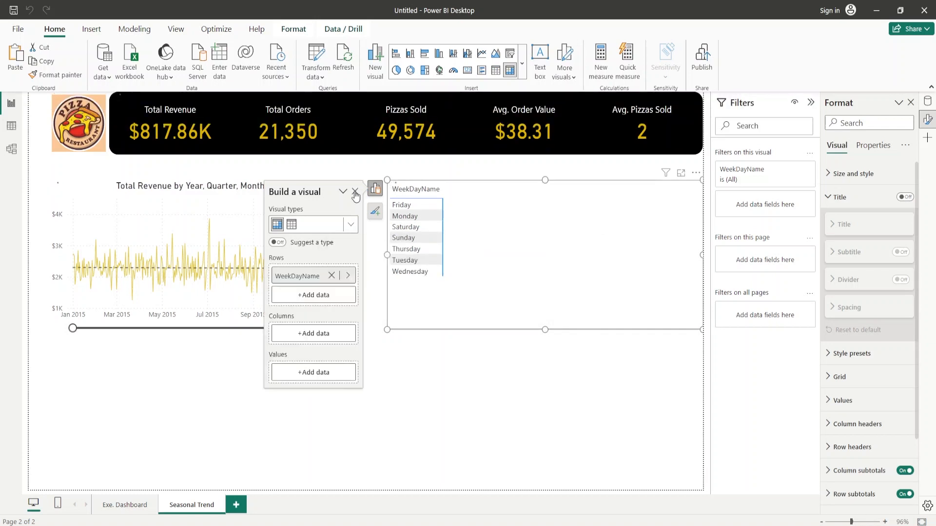
{"action": "left_click", "coordinate": [354, 192]}
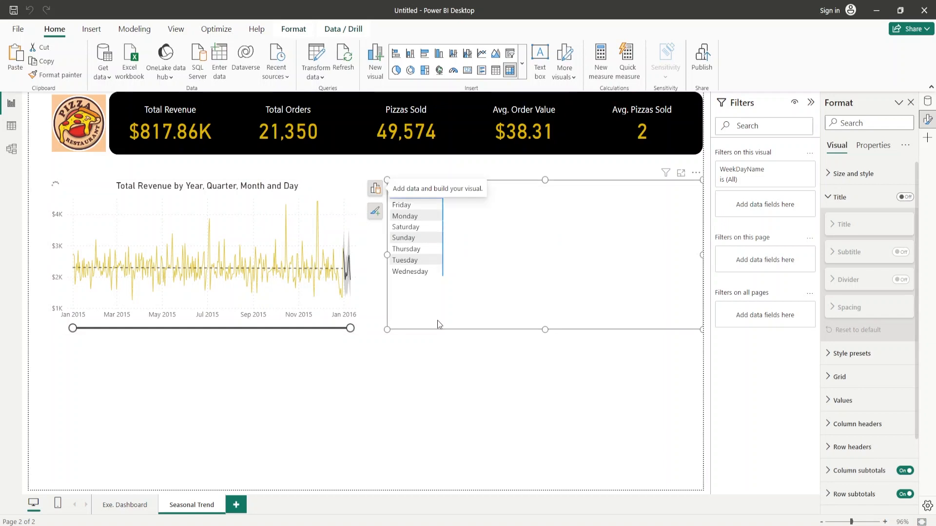
{"action": "left_click", "coordinate": [375, 188]}
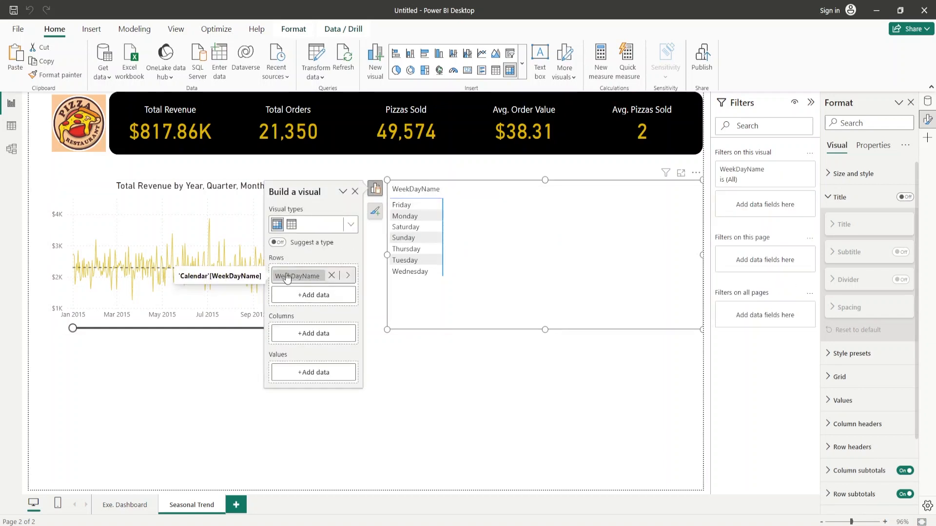
{"action": "left_click", "coordinate": [307, 335]}
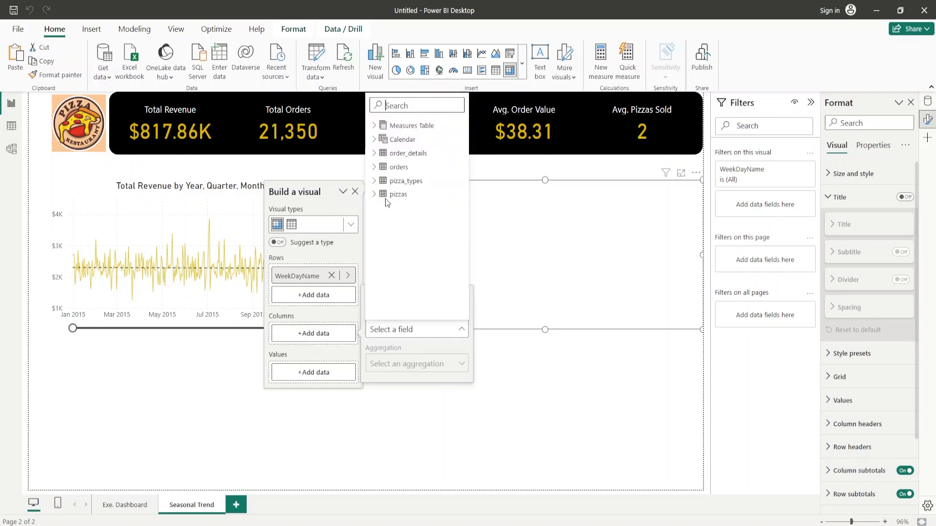
{"action": "left_click", "coordinate": [374, 167]}
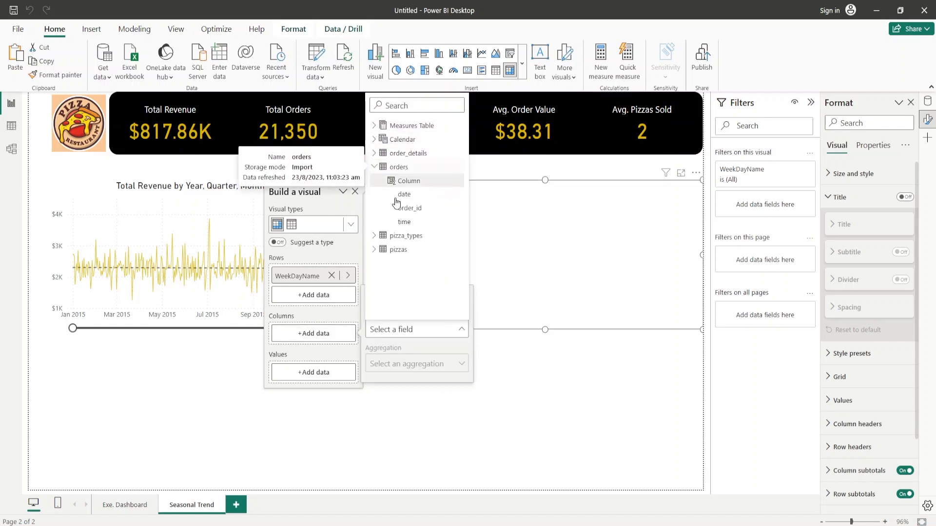
{"action": "left_click", "coordinate": [377, 172]}
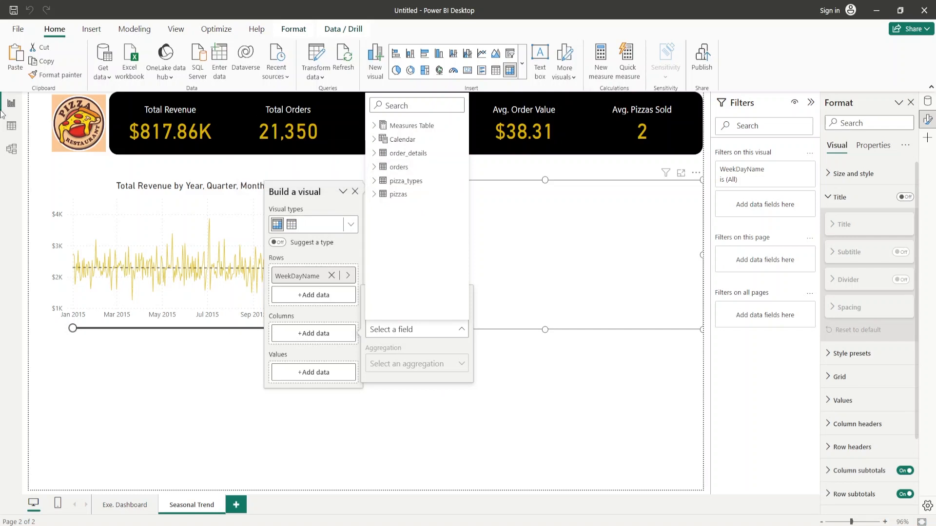
Step: Add a calculated column named Hour to the orders table and begin its formula with the HOUR function
{"action": "left_click", "coordinate": [11, 126]}
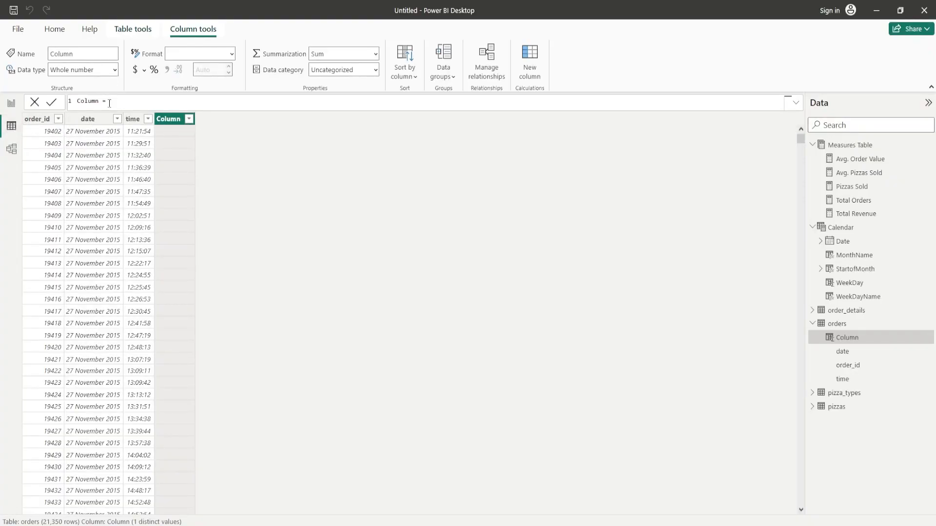
{"action": "key", "text": "BackSpace"}
{"action": "key", "text": "BackSpace"}
{"action": "key", "text": "BackSpace"}
{"action": "key", "text": "BackSpace"}
{"action": "key", "text": "BackSpace"}
{"action": "key", "text": "BackSpace"}
{"action": "key", "text": "BackSpace"}
{"action": "key", "text": "BackSpace"}
{"action": "key", "text": "BackSpace"}
{"action": "type", "text": "Hour = HOUR("}
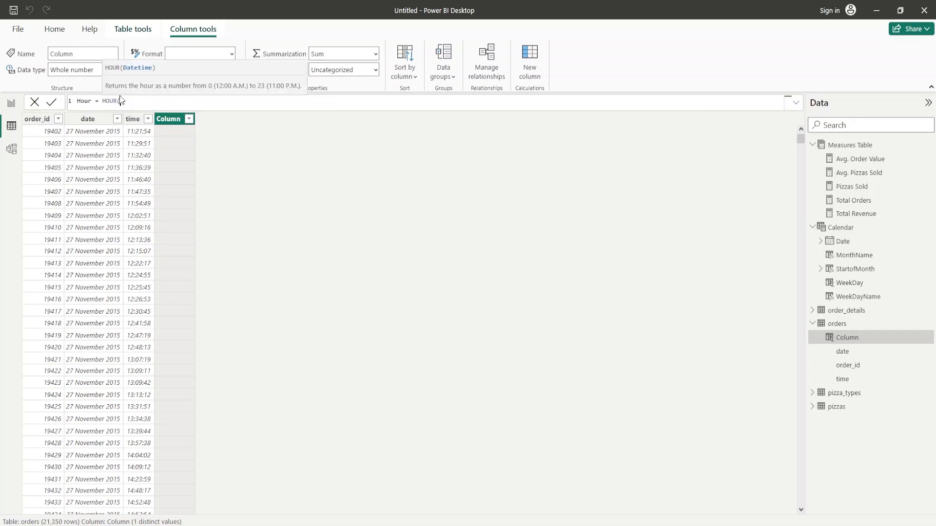
{"action": "key", "text": "shift+Return"}
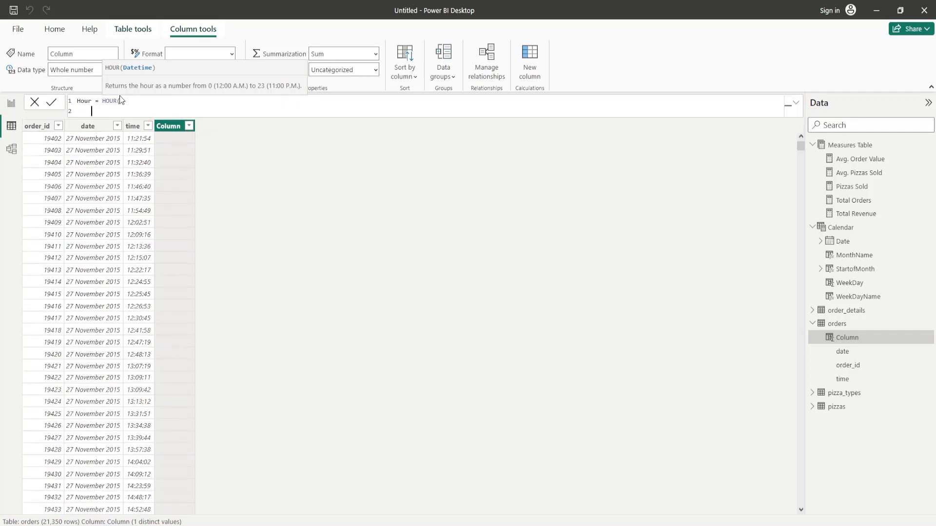
Step: Supply orders[time] as the HOUR function's argument, close the formula and apply it
{"action": "type", "text": "order"}
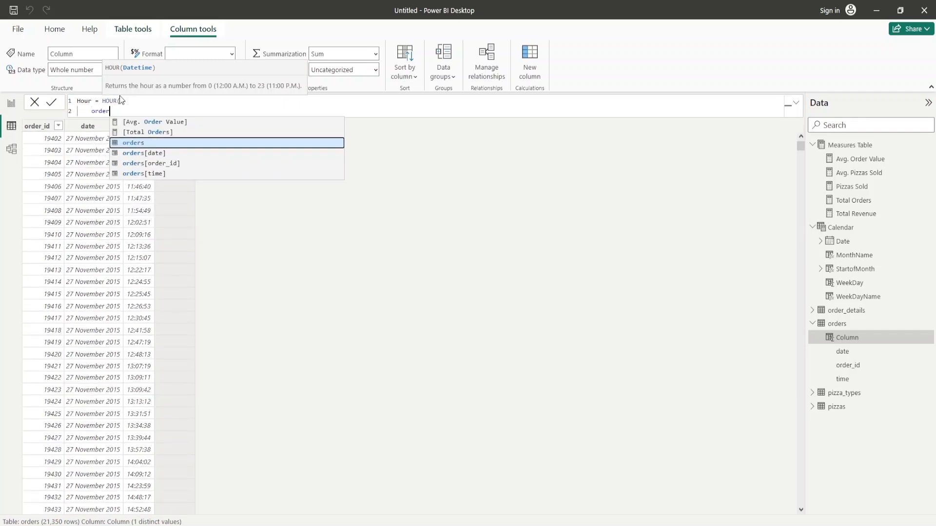
{"action": "key", "text": "Down"}
{"action": "key", "text": "Down"}
{"action": "key", "text": "Down"}
{"action": "key", "text": "Tab"}
{"action": "key", "text": "shift+Return"}
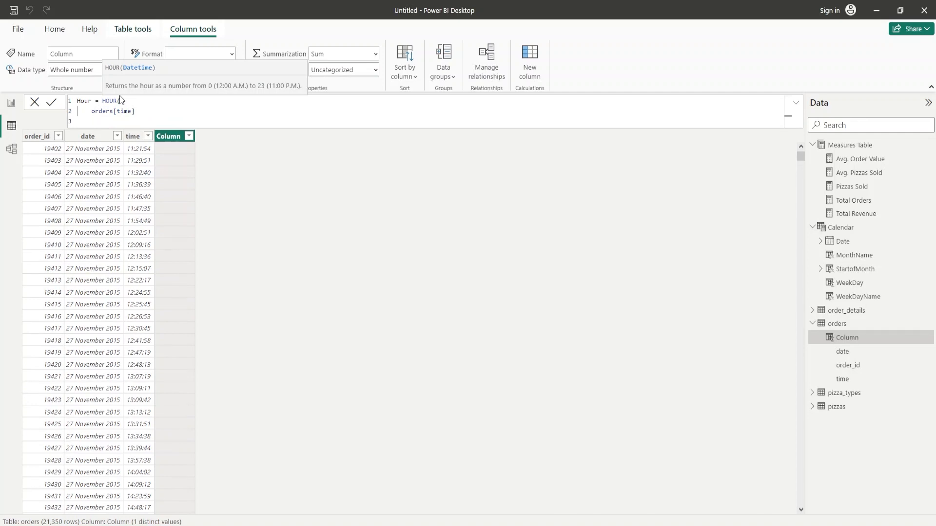
{"action": "type", "text": ")"}
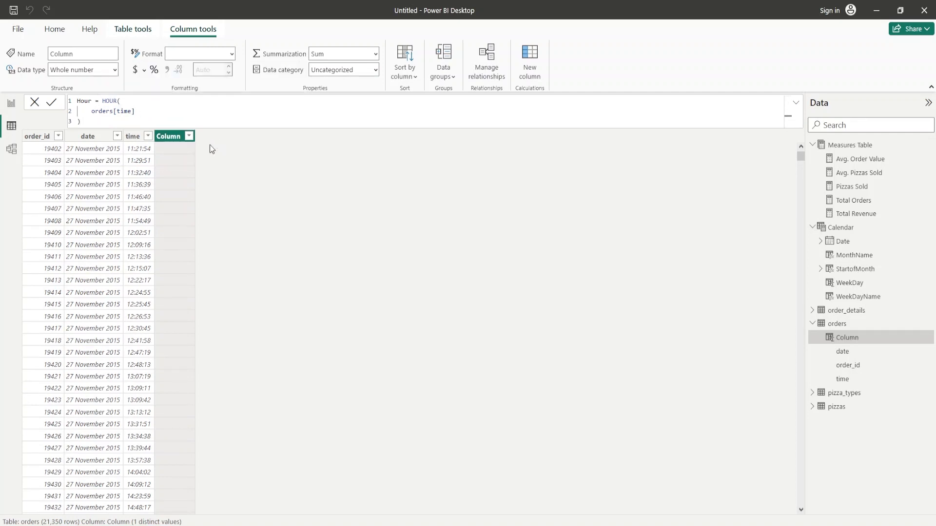
{"action": "key", "text": "Return"}
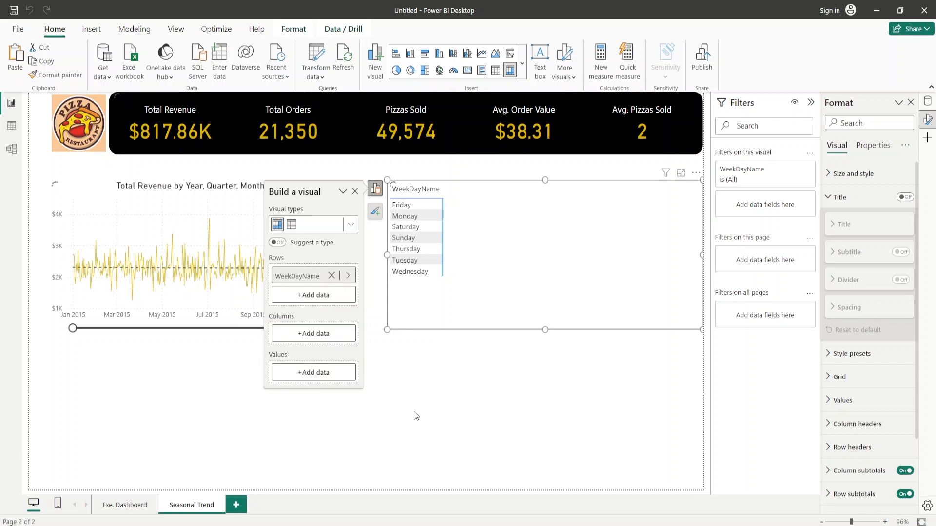
Step: Use the Hour field from the orders table as the columns of the weekday matrix on the Seasonal Trend page
{"action": "left_click", "coordinate": [301, 337]}
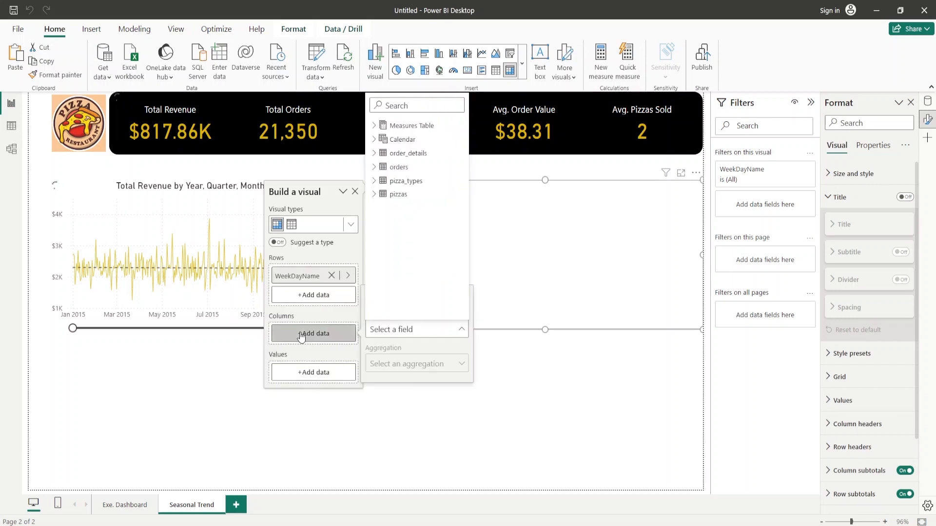
{"action": "left_click", "coordinate": [374, 166]}
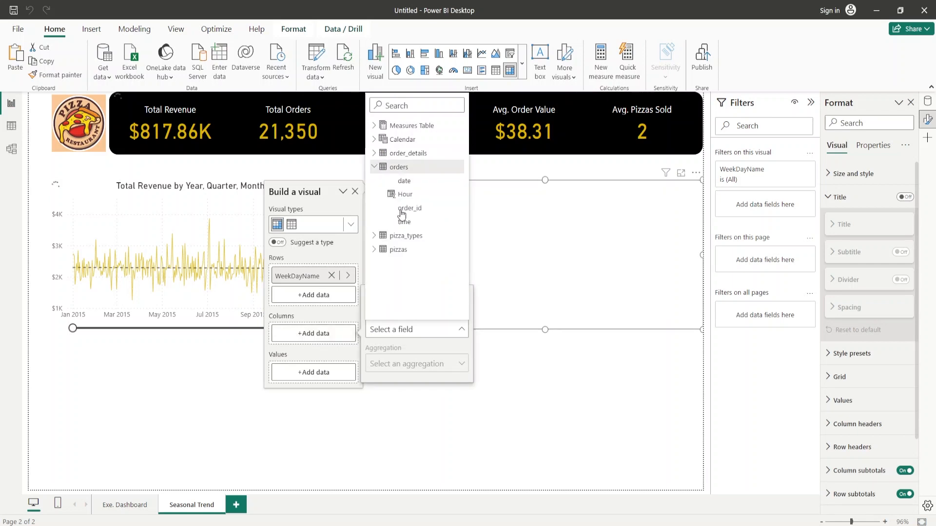
{"action": "left_click", "coordinate": [404, 194]}
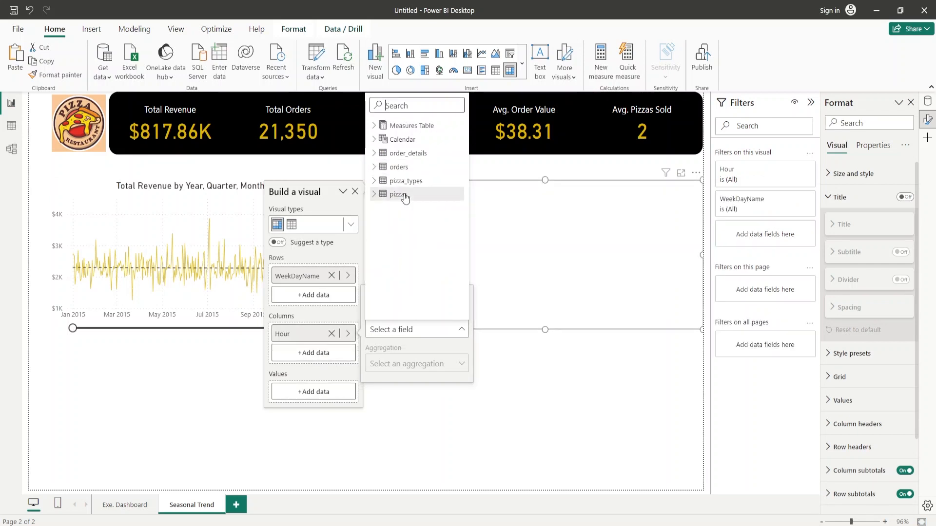
{"action": "left_click", "coordinate": [401, 420]}
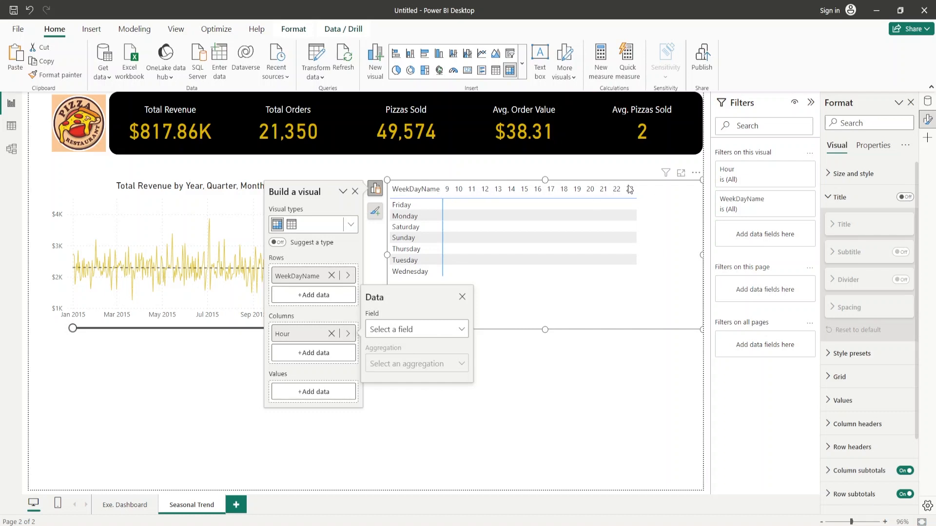
Step: Add the Total Revenue measure as the matrix's values and look through its hour columns
{"action": "left_click", "coordinate": [305, 393]}
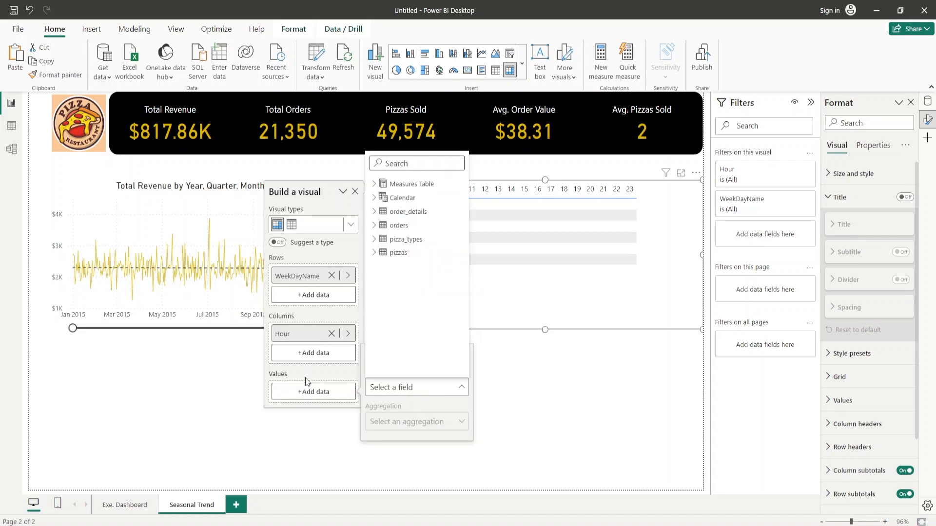
{"action": "left_click", "coordinate": [373, 184]}
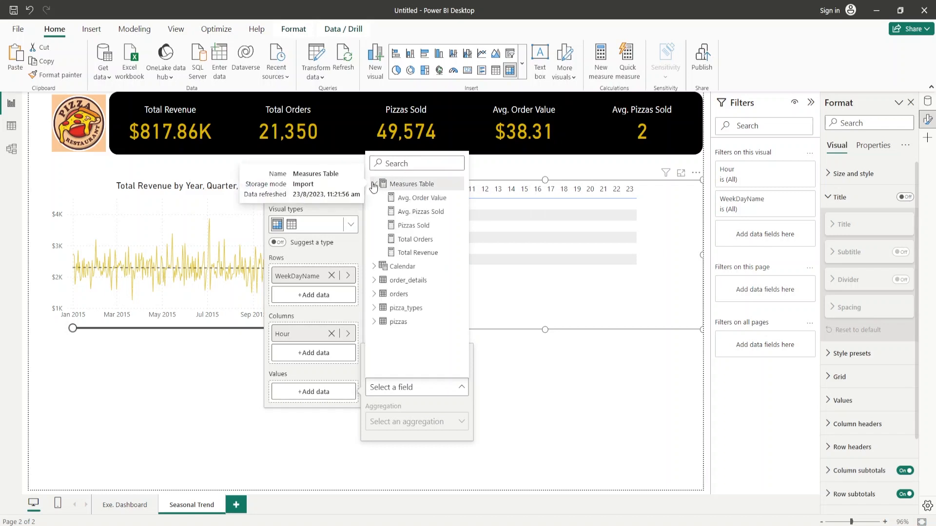
{"action": "left_click", "coordinate": [413, 250]}
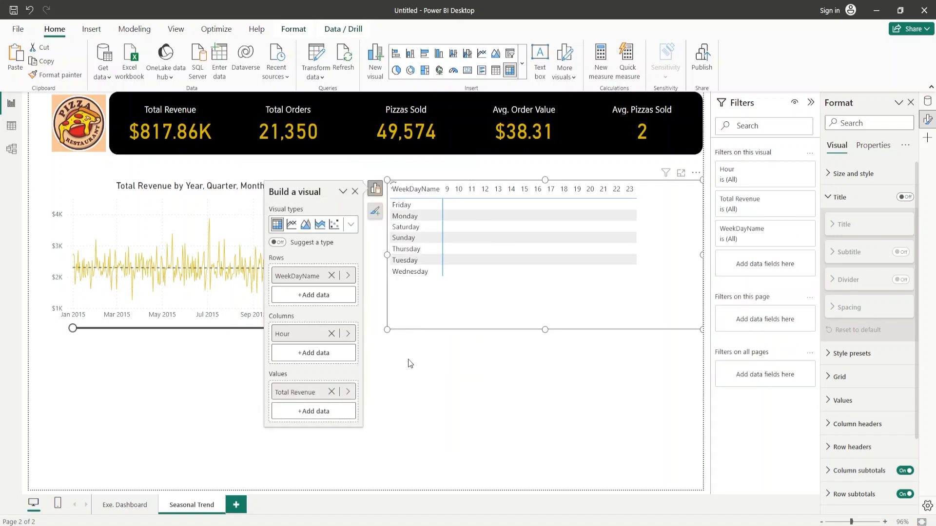
{"action": "left_click", "coordinate": [356, 193]}
{"action": "left_click", "coordinate": [470, 321]}
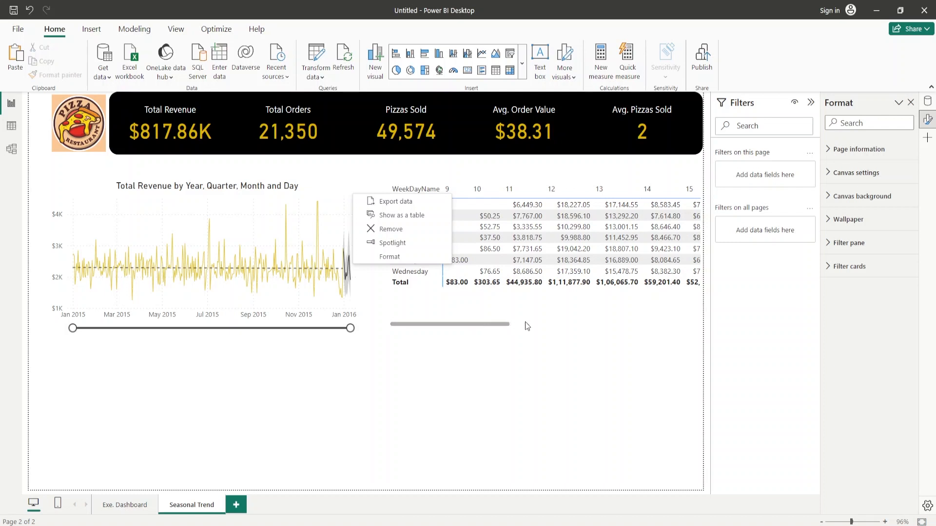
{"action": "left_click", "coordinate": [509, 322]}
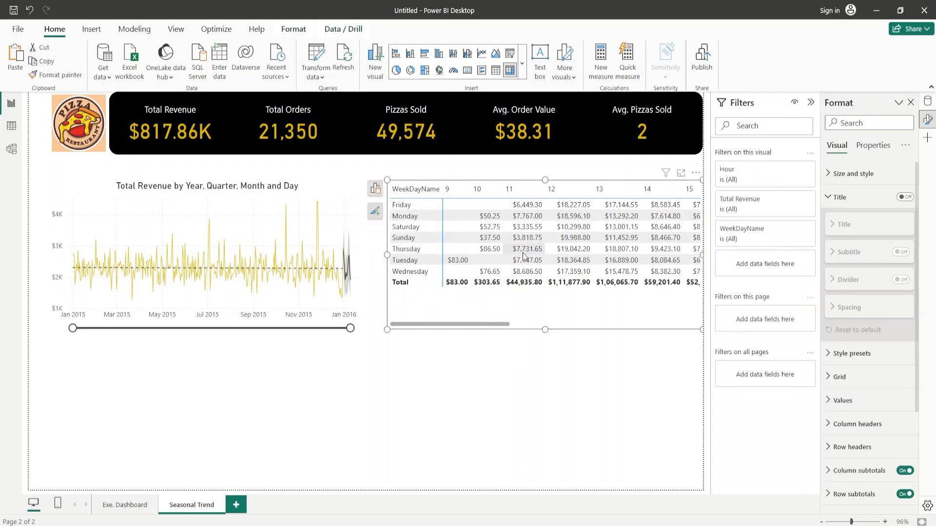
{"action": "left_click_drag", "start_coordinate": [457, 324], "coordinate": [687, 323]}
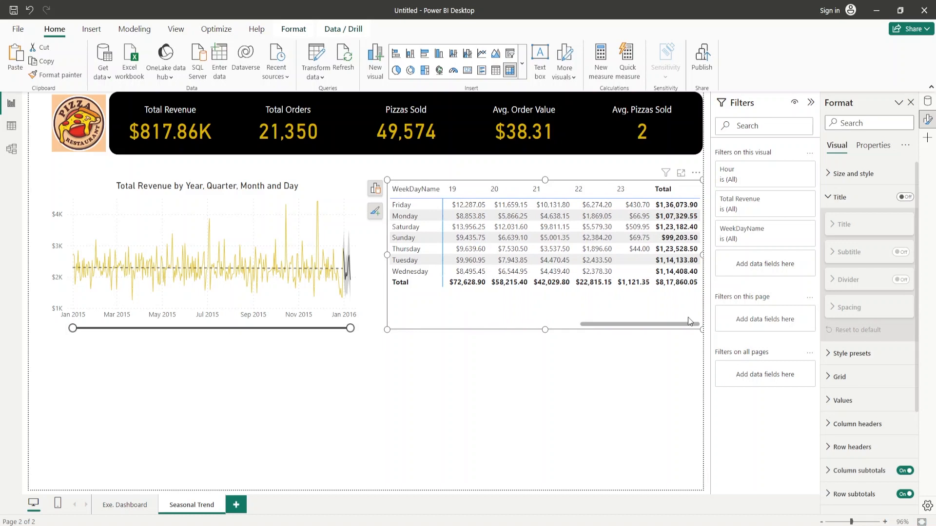
Step: Turn off the matrix's column subtotals, leaving row subtotals on after trying them off
{"action": "left_click", "coordinate": [375, 211]}
{"action": "scroll", "coordinate": [833, 293], "scroll_direction": "down", "scroll_amount": 2}
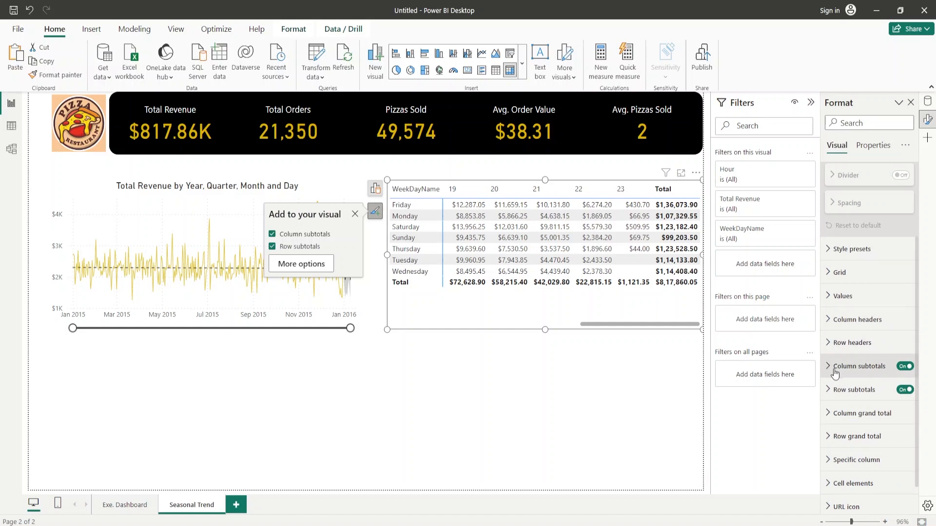
{"action": "left_click", "coordinate": [904, 390]}
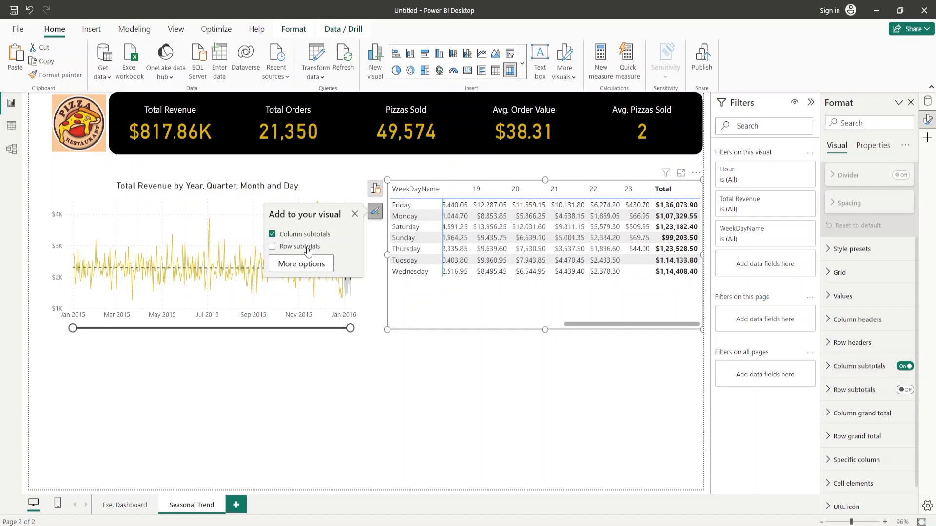
{"action": "left_click", "coordinate": [904, 389]}
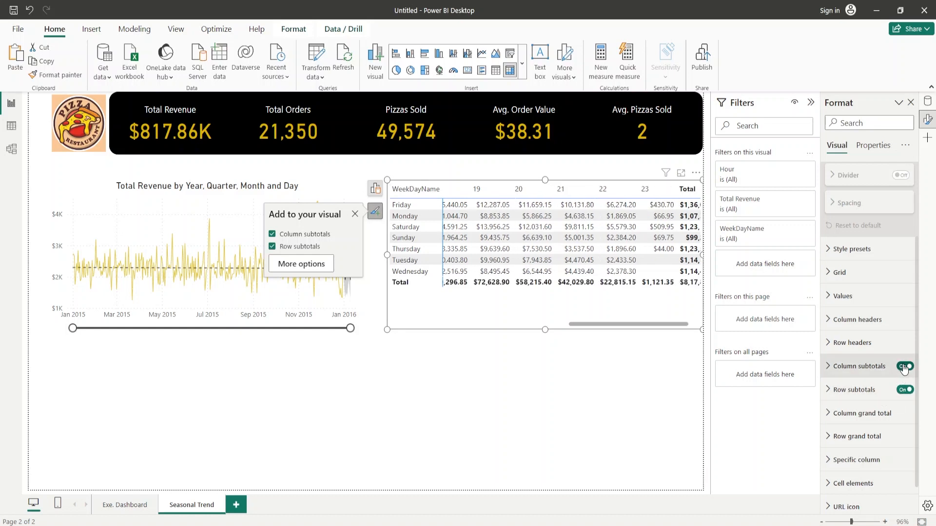
{"action": "left_click", "coordinate": [904, 368]}
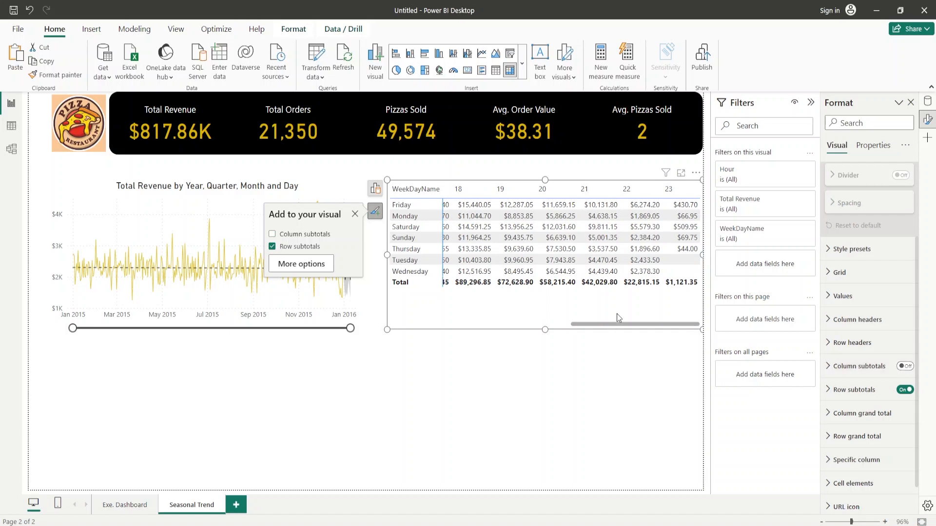
{"action": "left_click_drag", "start_coordinate": [610, 323], "coordinate": [451, 326]}
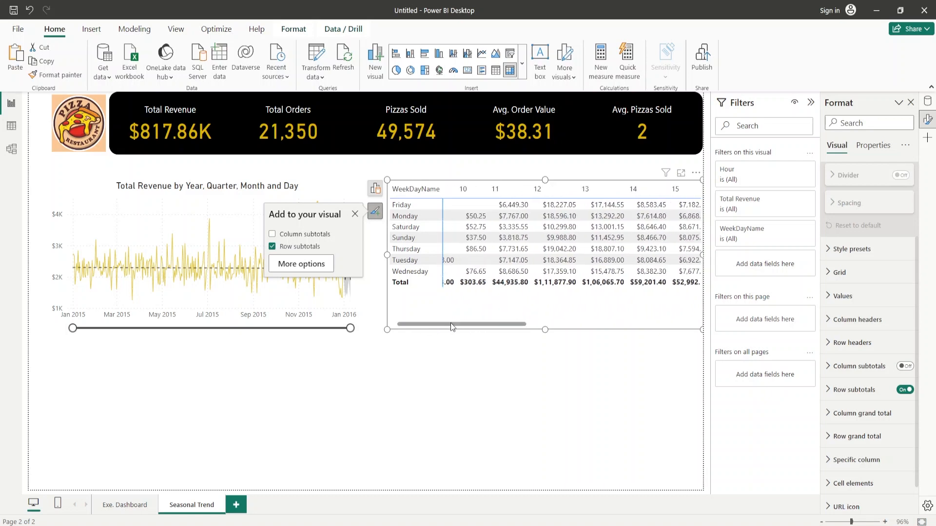
Step: Check the matrix's column grand total formatting options and bring its first hour columns back into view
{"action": "left_click", "coordinate": [828, 419]}
{"action": "left_click", "coordinate": [828, 418]}
{"action": "left_click", "coordinate": [829, 419]}
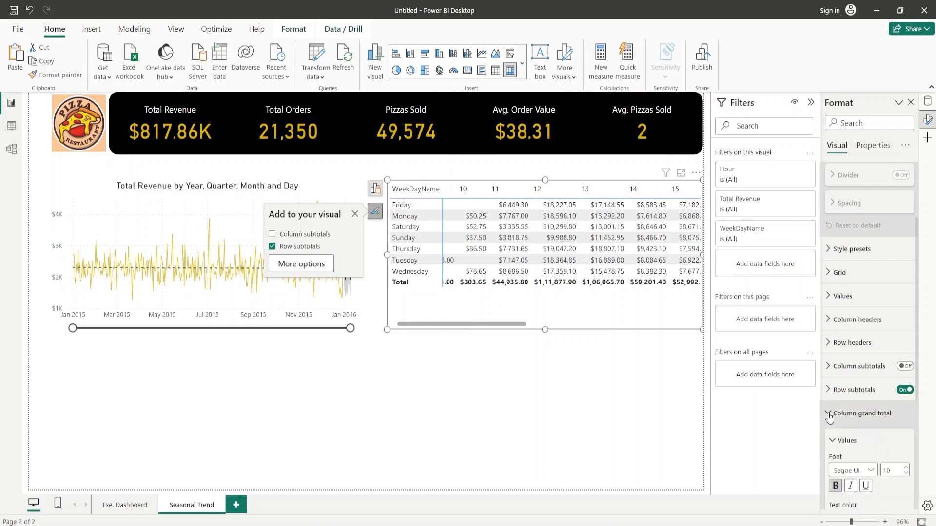
{"action": "left_click", "coordinate": [829, 418]}
{"action": "left_click_drag", "start_coordinate": [494, 323], "coordinate": [423, 332]}
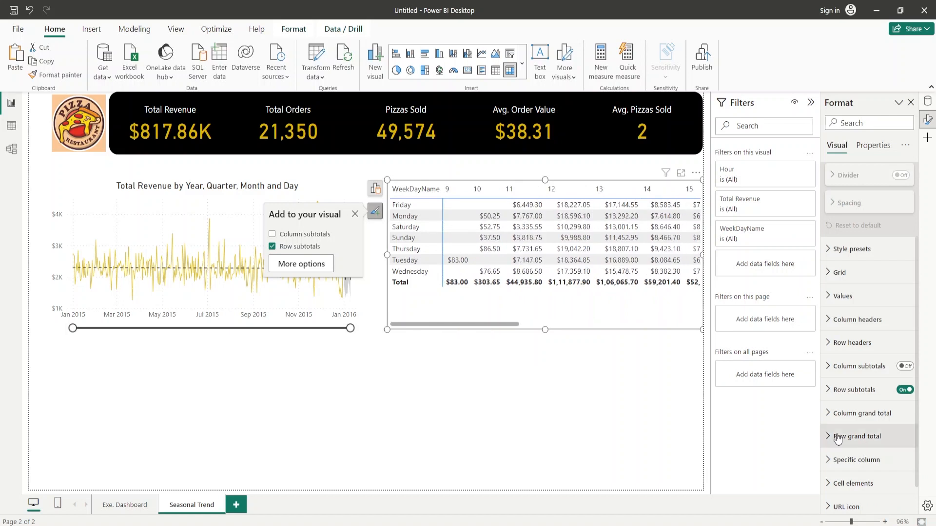
Step: Enable background color conditional formatting for the matrix's Total Revenue cells and review the shading across the hours
{"action": "scroll", "coordinate": [838, 438], "scroll_direction": "down", "scroll_amount": 1}
{"action": "left_click", "coordinate": [840, 451]}
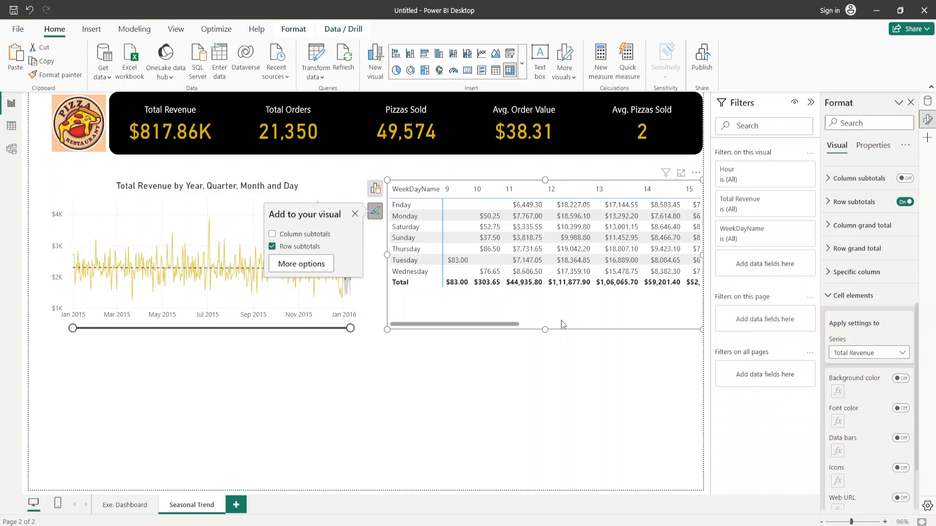
{"action": "left_click", "coordinate": [900, 380]}
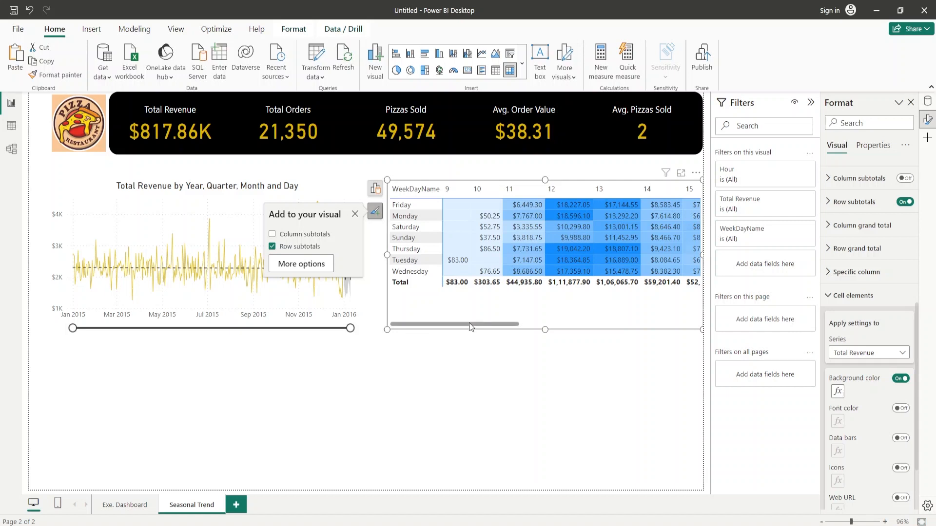
{"action": "left_click_drag", "start_coordinate": [469, 324], "coordinate": [601, 324]}
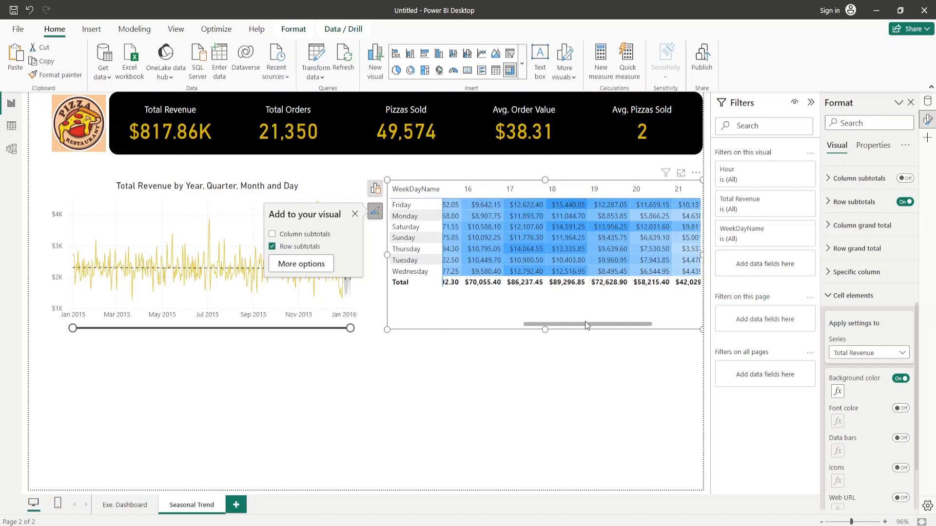
{"action": "left_click_drag", "start_coordinate": [586, 325], "coordinate": [425, 319]}
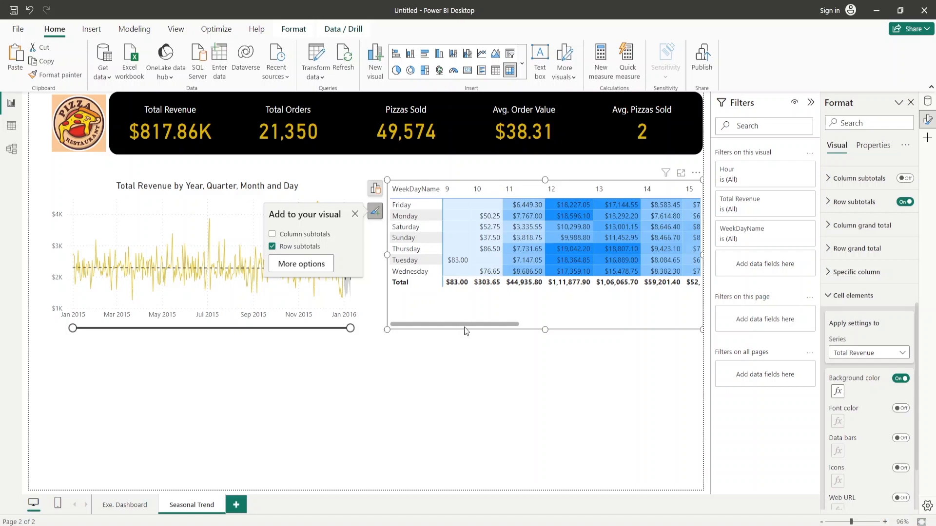
{"action": "left_click_drag", "start_coordinate": [464, 327], "coordinate": [660, 322]}
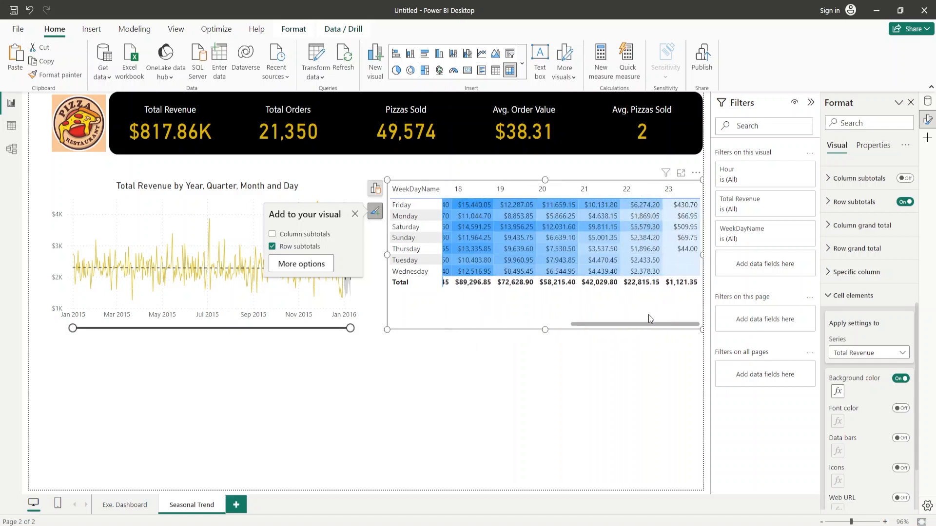
{"action": "left_click_drag", "start_coordinate": [633, 324], "coordinate": [590, 324]}
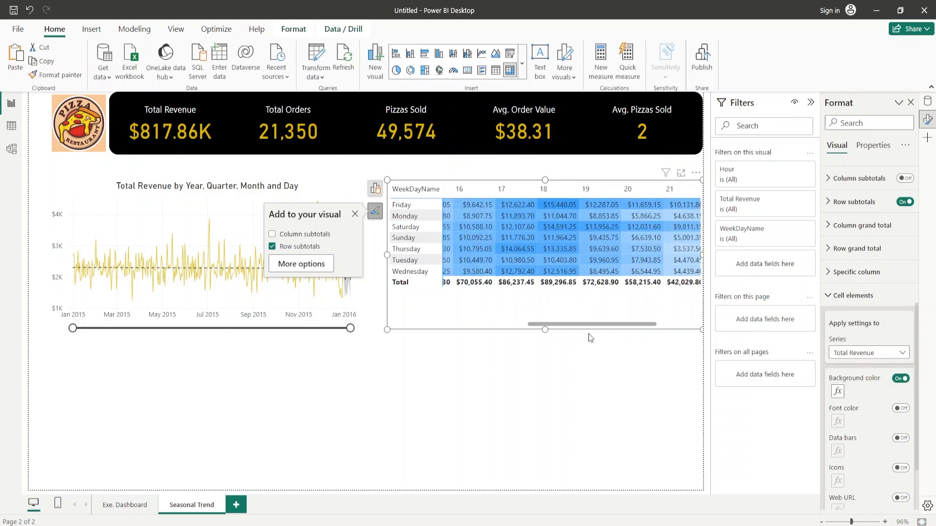
Step: Add a middle color to the background gradient of the Total Revenue cells and review the shading across the hours
{"action": "left_click", "coordinate": [837, 392]}
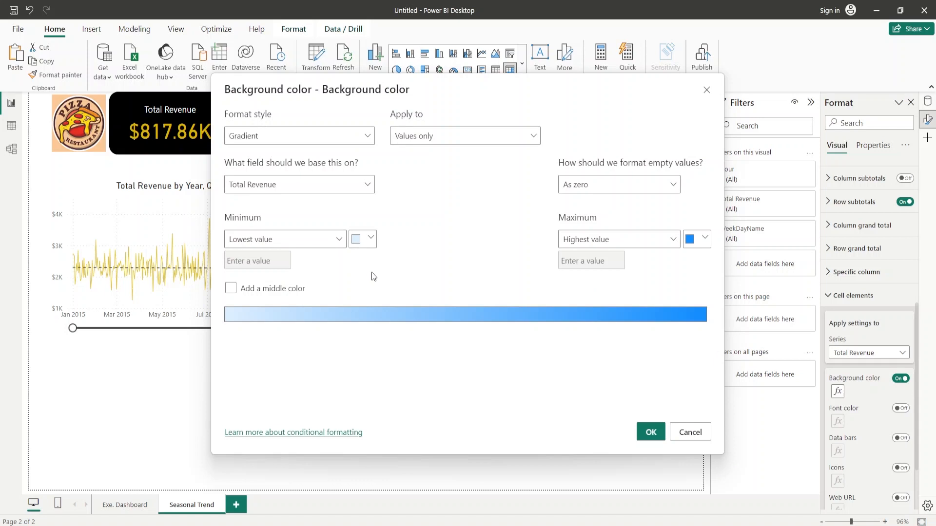
{"action": "left_click", "coordinate": [228, 292]}
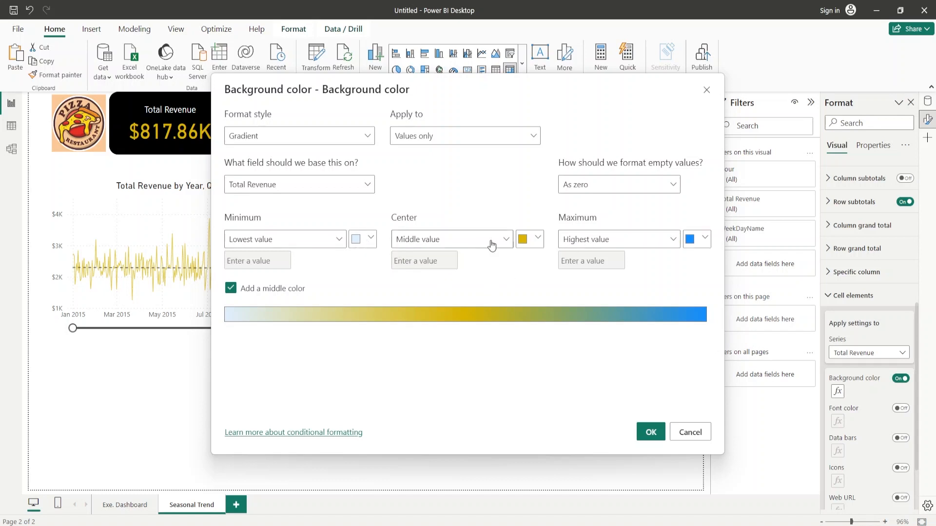
{"action": "left_click", "coordinate": [658, 433]}
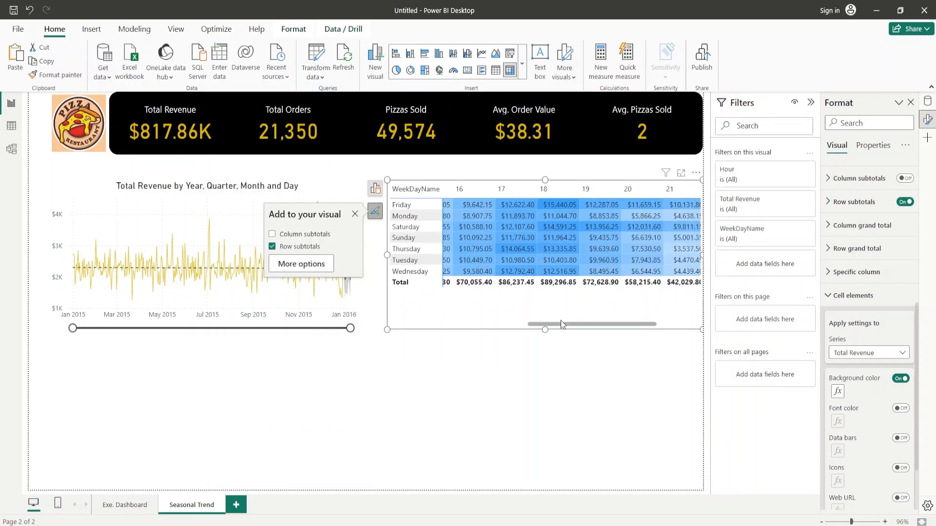
{"action": "left_click_drag", "start_coordinate": [565, 321], "coordinate": [429, 323]}
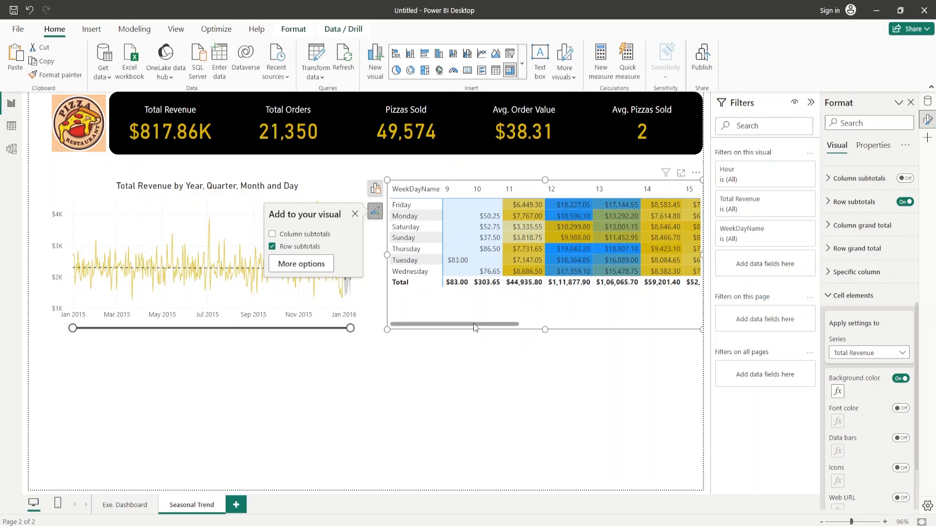
{"action": "left_click_drag", "start_coordinate": [473, 324], "coordinate": [597, 319]}
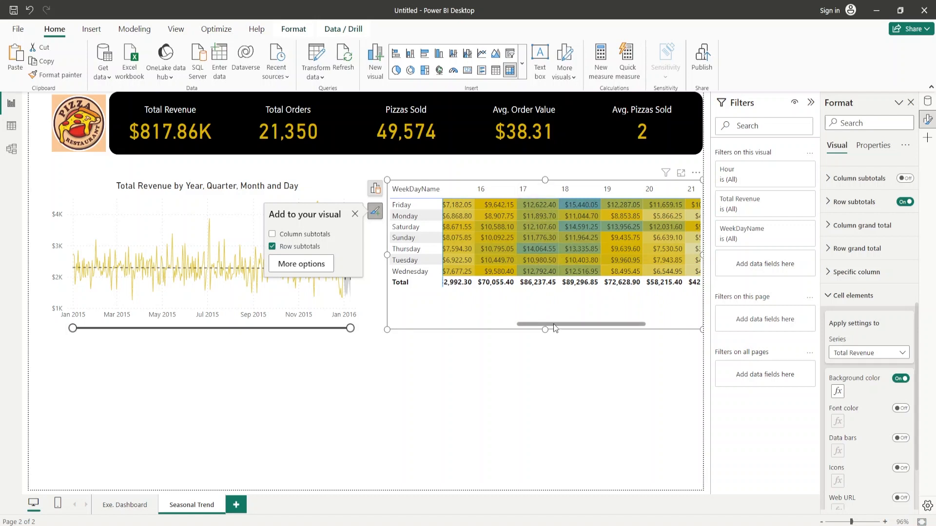
Step: Add a new measure named Previous Month Revenue to the Measures Table
{"action": "left_click_drag", "start_coordinate": [555, 328], "coordinate": [388, 329]}
{"action": "left_click", "coordinate": [590, 352]}
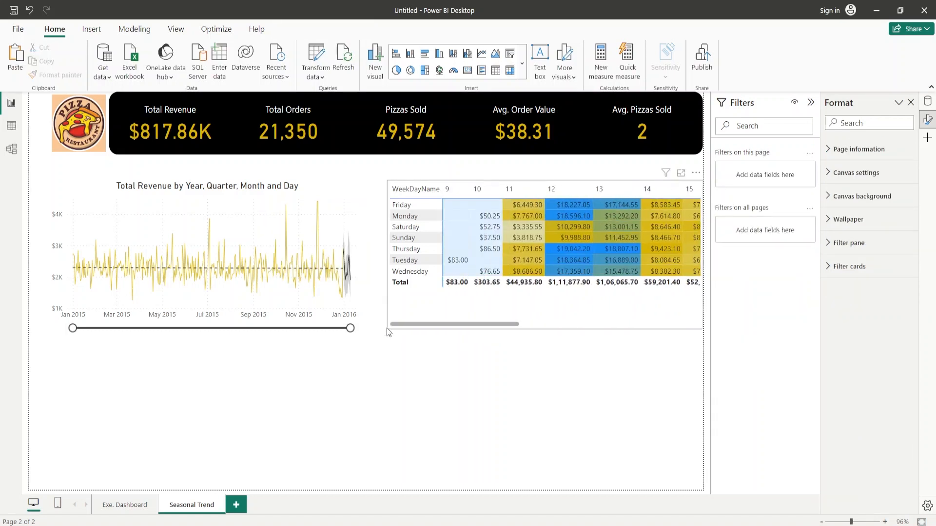
{"action": "left_click", "coordinate": [376, 361]}
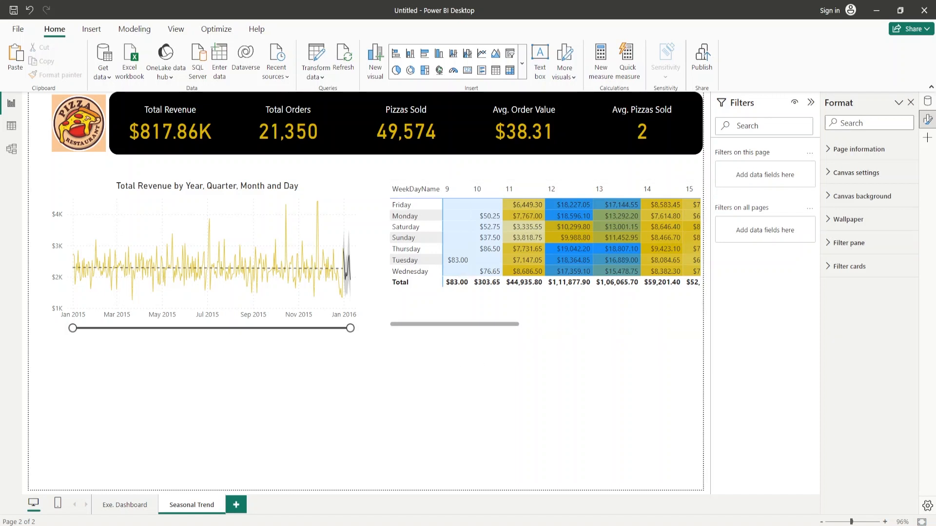
{"action": "left_click", "coordinate": [927, 101]}
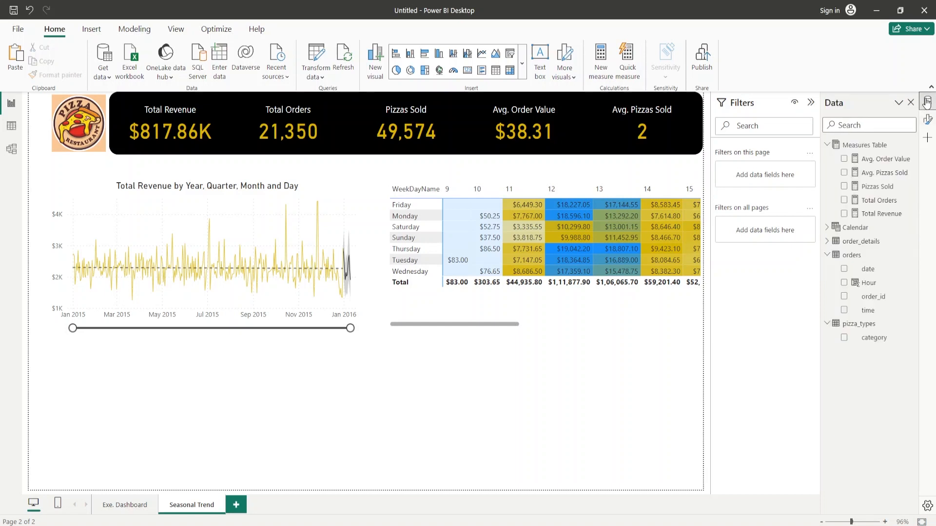
{"action": "right_click", "coordinate": [862, 149]}
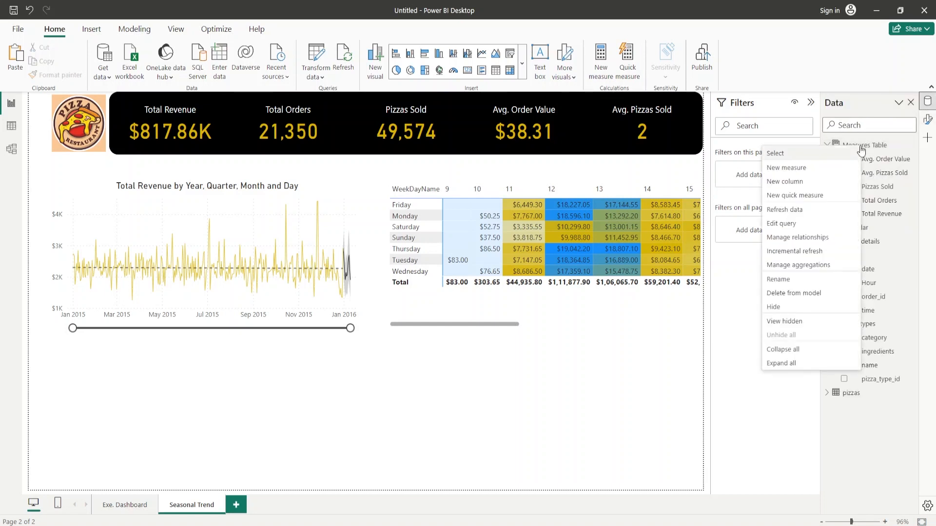
{"action": "left_click", "coordinate": [817, 170]}
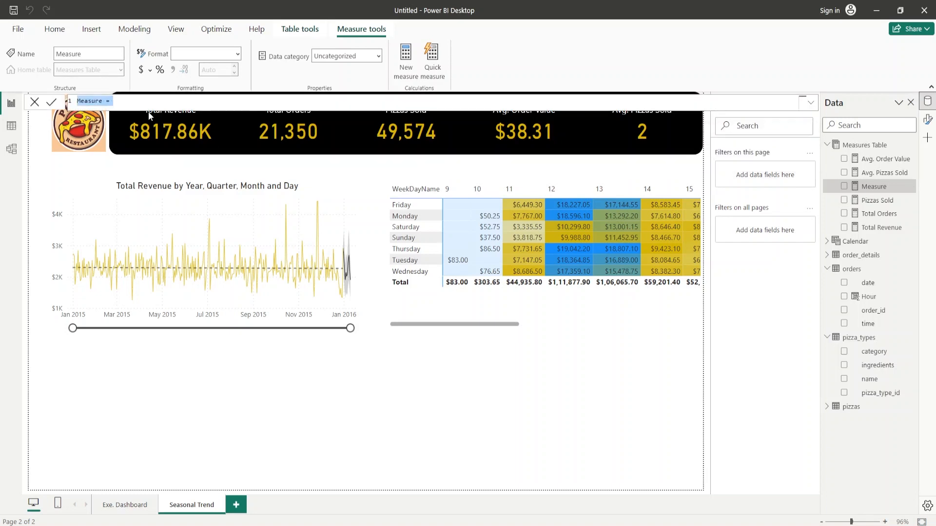
{"action": "type", "text": "Previous Month Reven"}
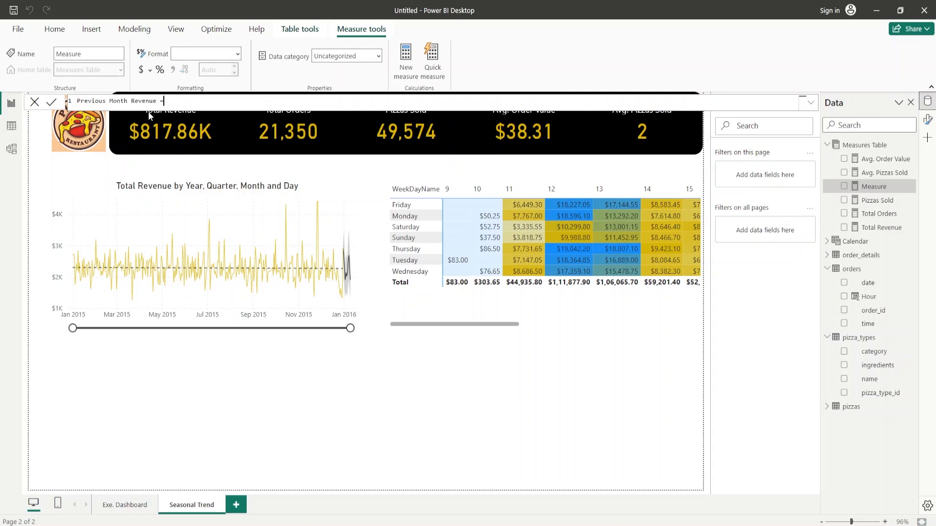
{"action": "type", "text": "ue ="}
{"action": "key", "text": "shift+Return"}
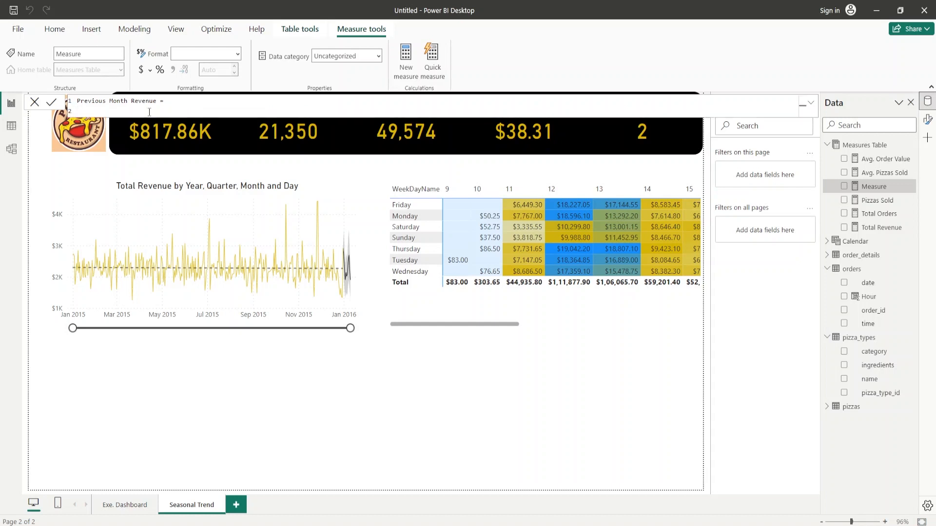
Step: Start the Previous Month Revenue formula with a CALCULATE function that evaluates the [Total Revenue] measure
{"action": "type", "text": "Ca"}
{"action": "key", "text": "Tab"}
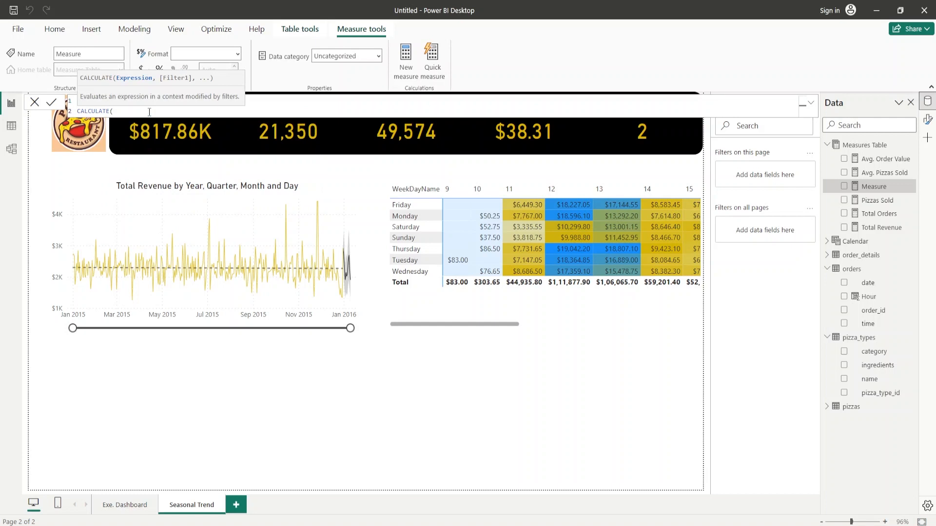
{"action": "key", "text": "shift+Return"}
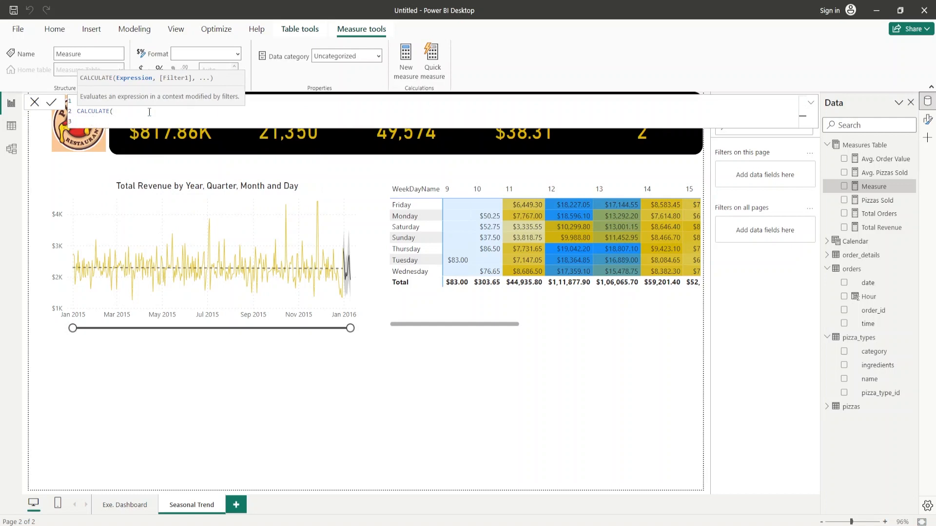
{"action": "type", "text": "["}
{"action": "key", "text": "Down"}
{"action": "key", "text": "Down"}
{"action": "key", "text": "Down"}
{"action": "key", "text": "Down"}
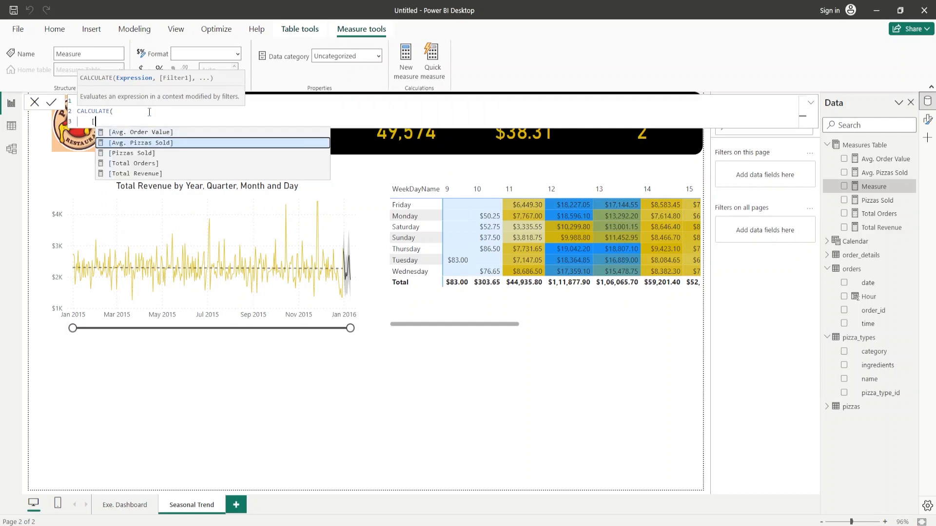
{"action": "key", "text": "Tab"}
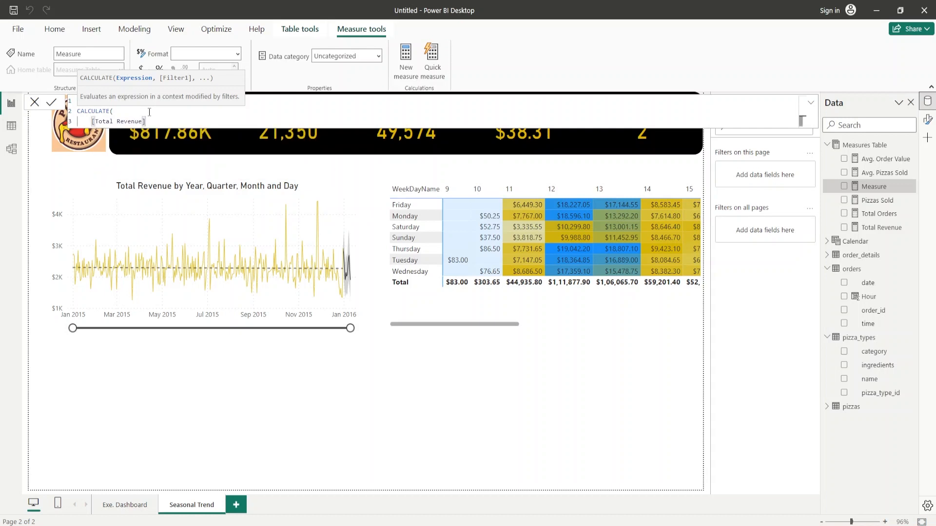
{"action": "type", "text": ","}
{"action": "key", "text": "shift+Return"}
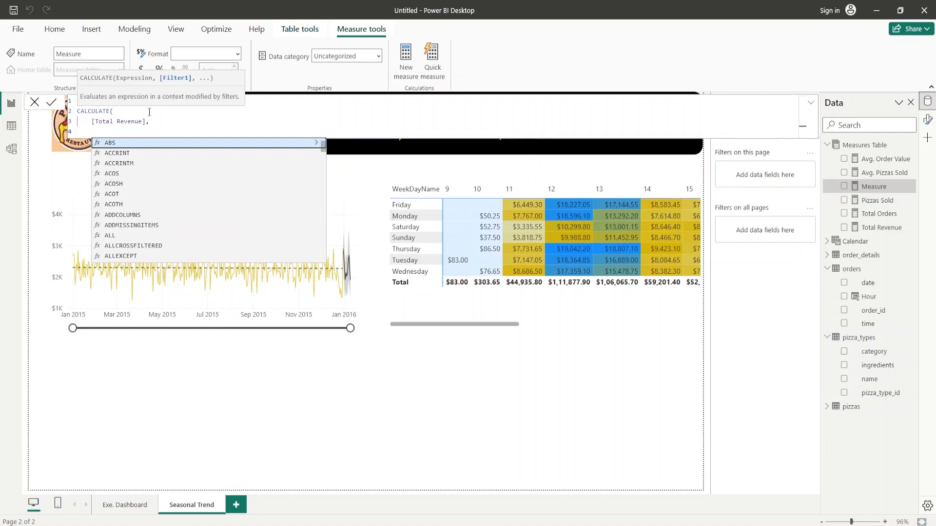
Step: Add a DATEADD filter to the CALCULATE expression, using 'Calendar'[Date] as its dates argument
{"action": "type", "text": "DATE"}
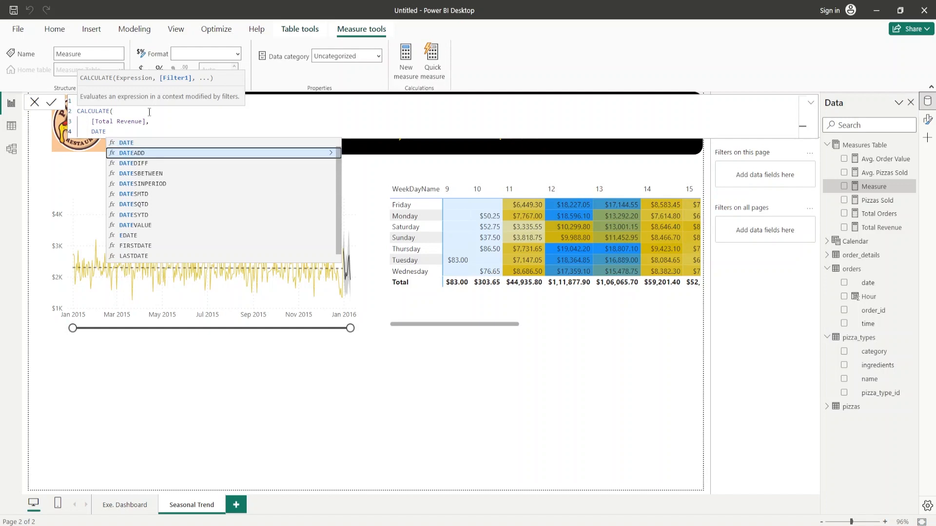
{"action": "key", "text": "Tab"}
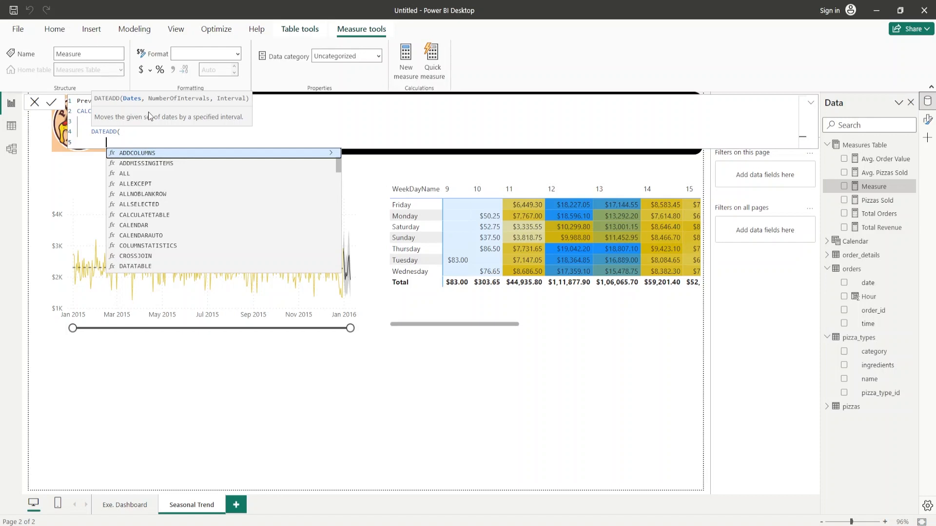
{"action": "type", "text": "calen"}
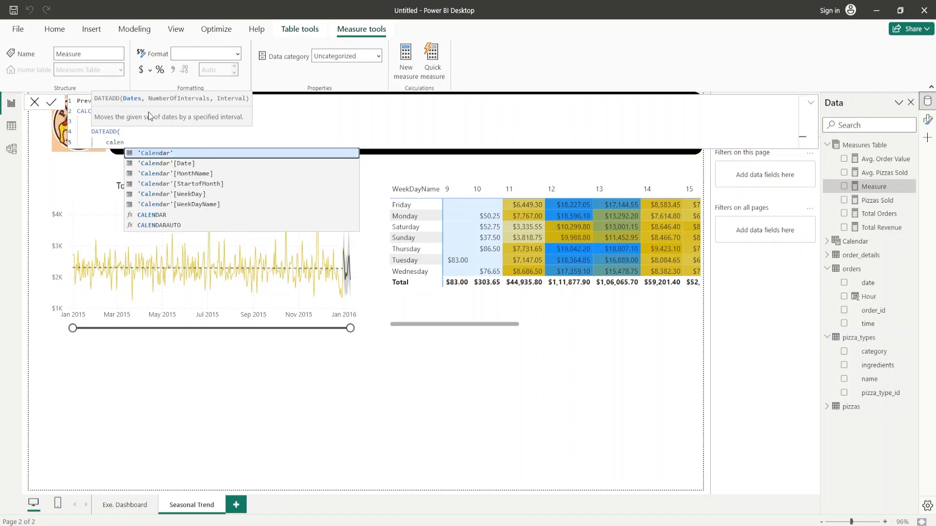
{"action": "key", "text": "Down"}
{"action": "key", "text": "Tab"}
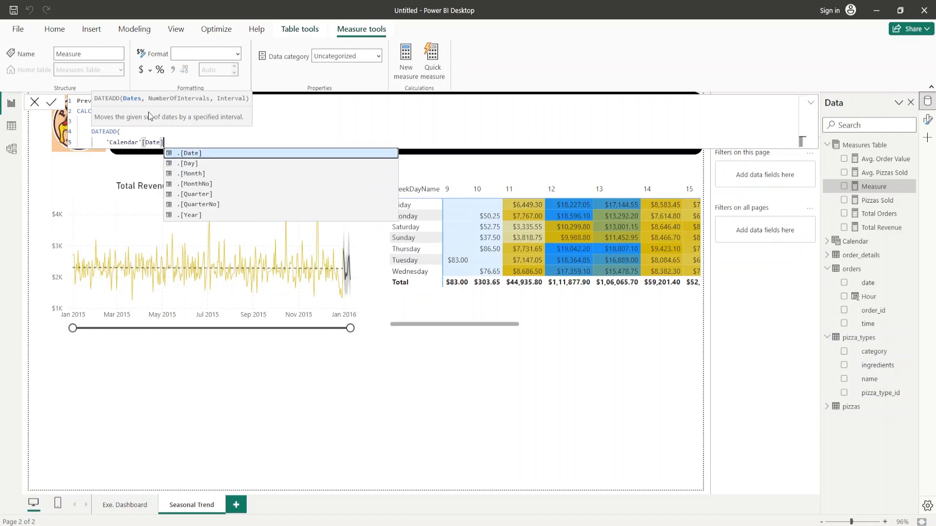
{"action": "type", "text": ","}
{"action": "key", "text": "shift+Return"}
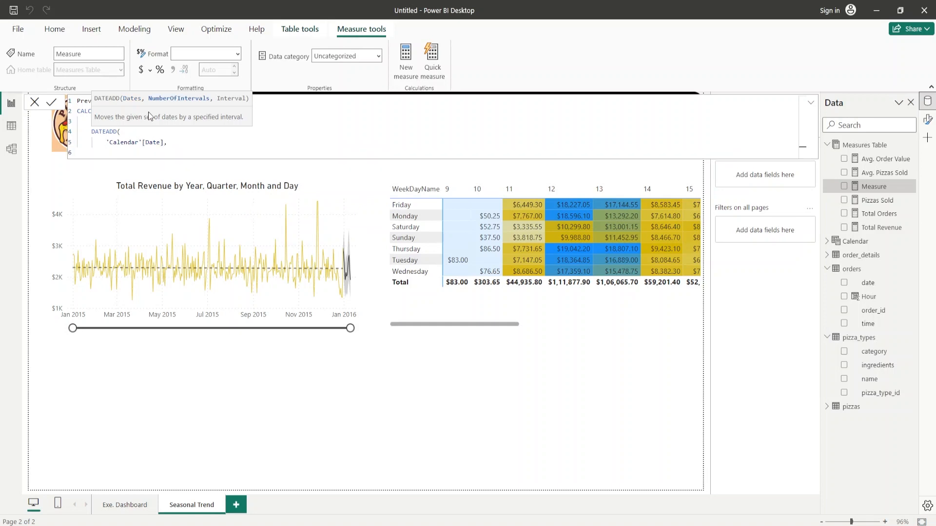
Step: Set the DATEADD shift to -1 with the MONTH interval, close both functions and commit the measure
{"action": "type", "text": "-1,"}
{"action": "key", "text": "shift+Return"}
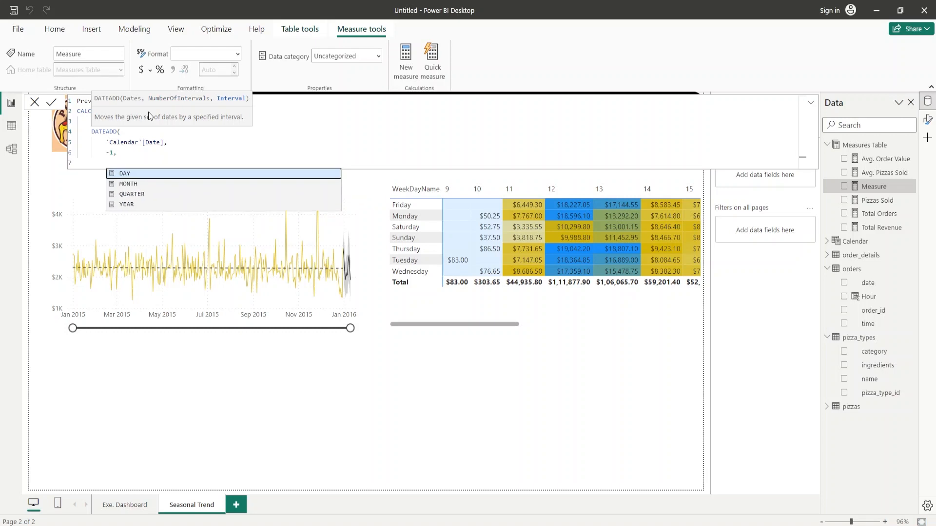
{"action": "key", "text": "Down"}
{"action": "key", "text": "Tab"}
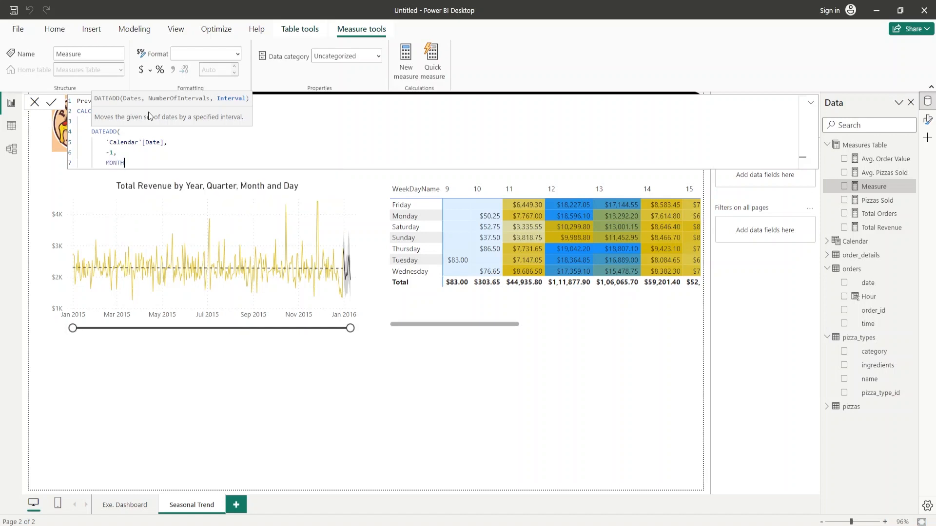
{"action": "key", "text": "shift+Return"}
{"action": "type", "text": ")"}
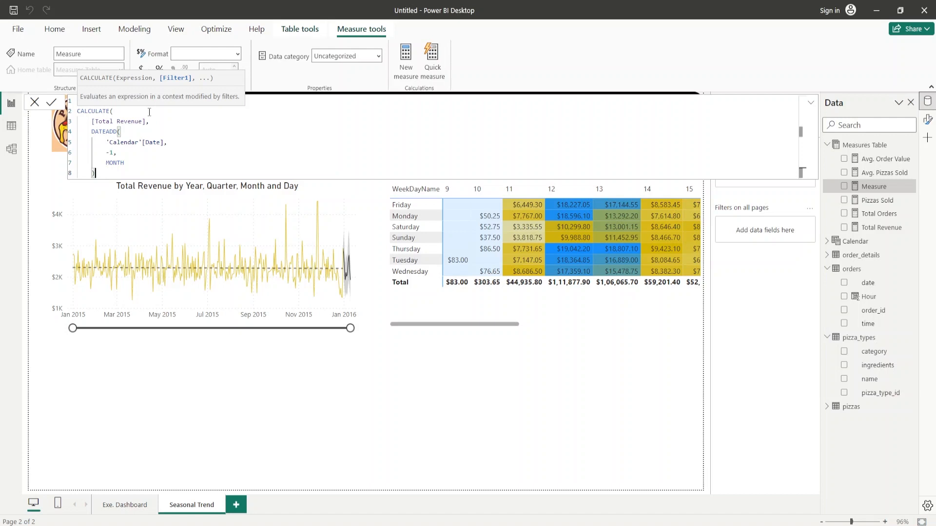
{"action": "key", "text": "shift+Return"}
{"action": "type", "text": ")"}
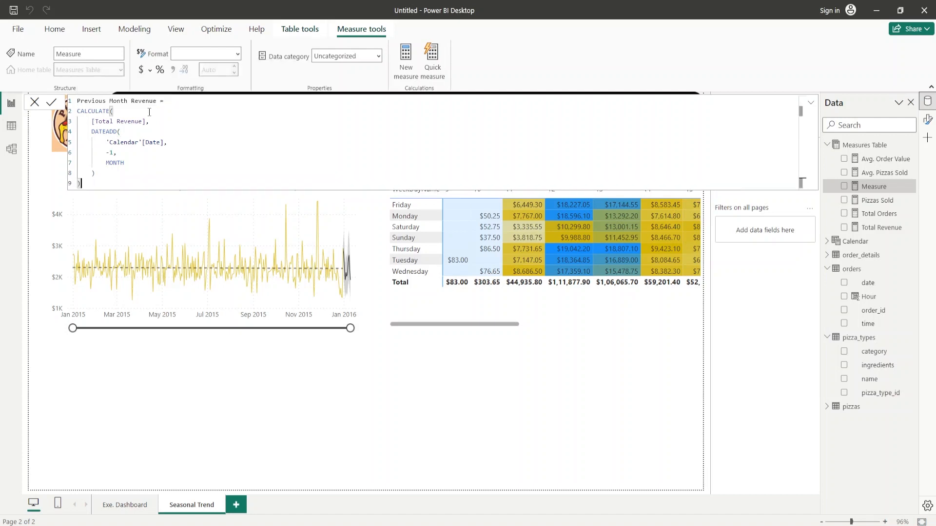
{"action": "key", "text": "Return"}
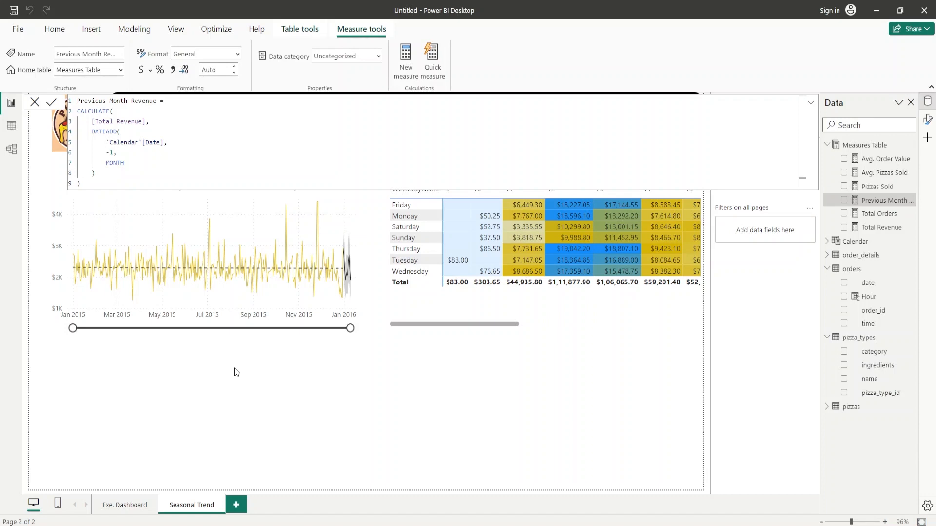
Step: Insert a table visual below the revenue trend chart and add the Calendar table's MonthName field as a column
{"action": "left_click", "coordinate": [219, 464]}
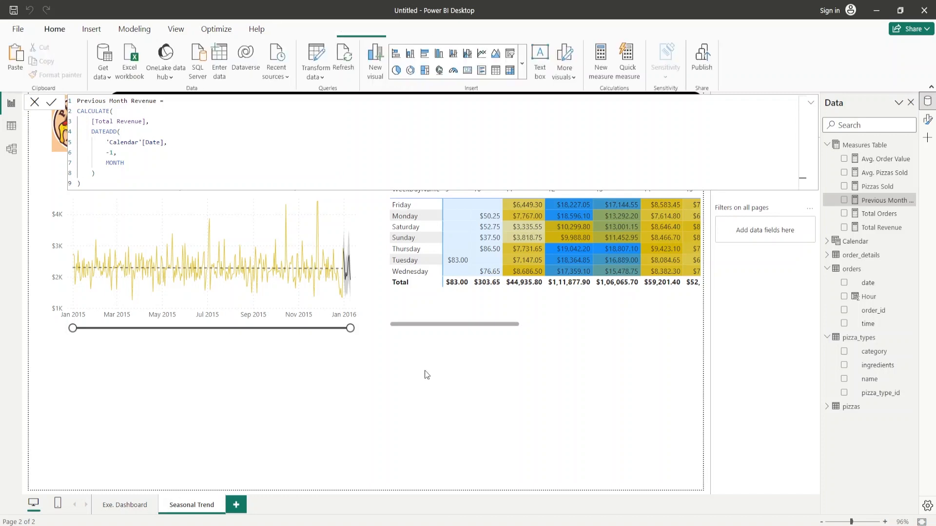
{"action": "left_click", "coordinate": [495, 72]}
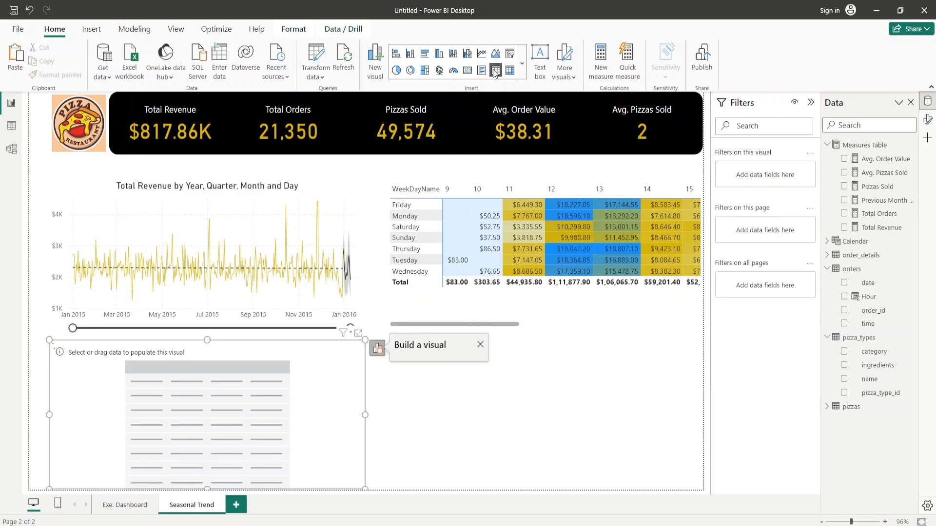
{"action": "left_click", "coordinate": [408, 387]}
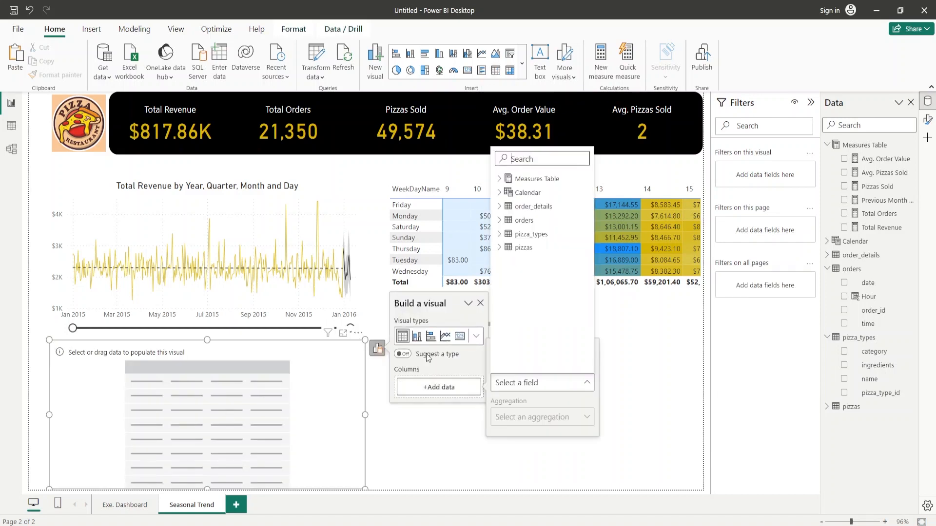
{"action": "left_click", "coordinate": [499, 193]}
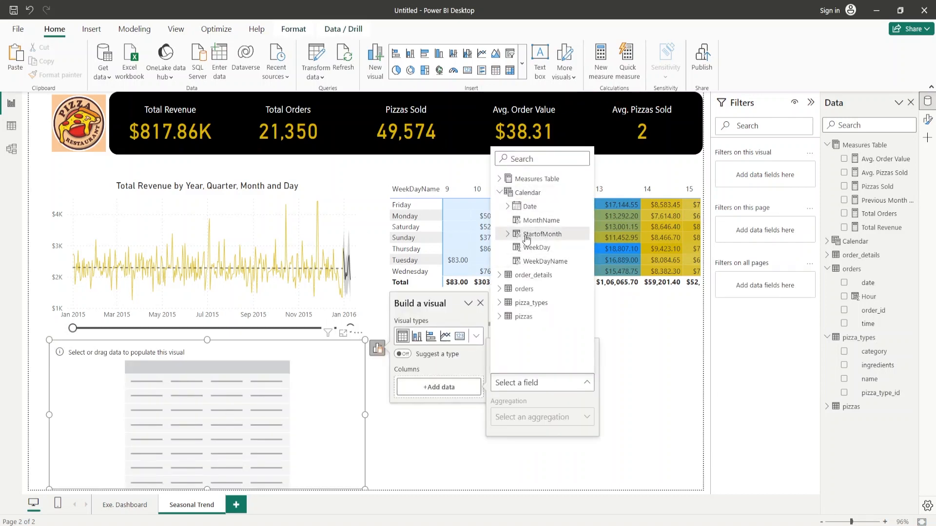
{"action": "left_click", "coordinate": [529, 221]}
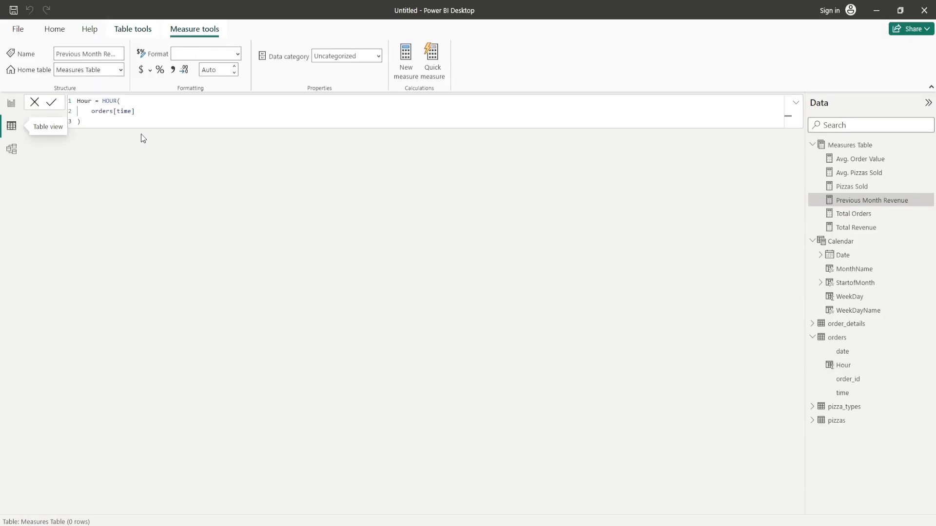
Step: Sort the Calendar table's MonthName column by StartofMonth in Table view
{"action": "left_click", "coordinate": [834, 243]}
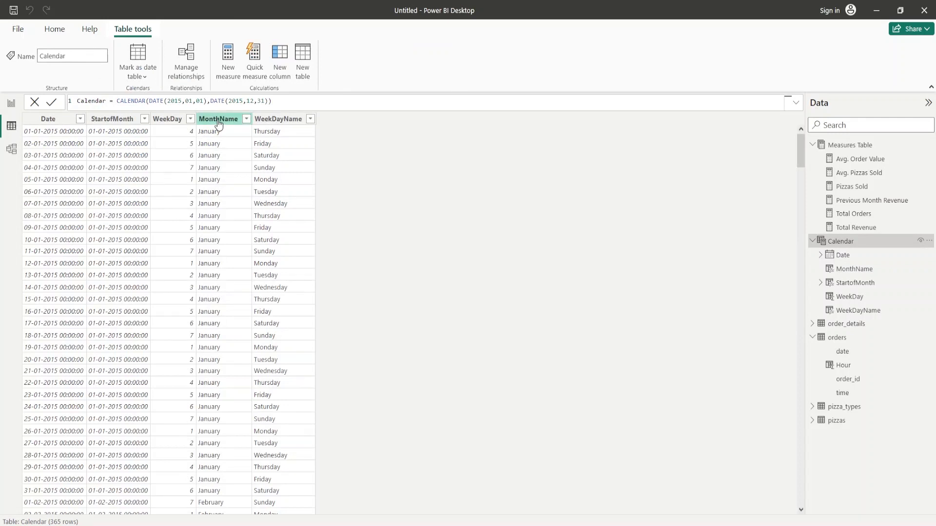
{"action": "left_click", "coordinate": [218, 120]}
{"action": "left_click", "coordinate": [405, 69]}
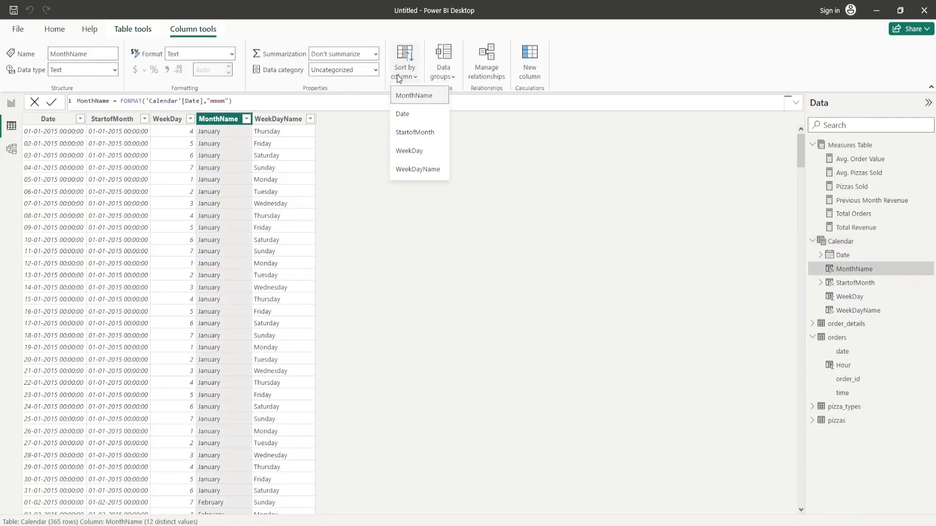
{"action": "left_click", "coordinate": [411, 135]}
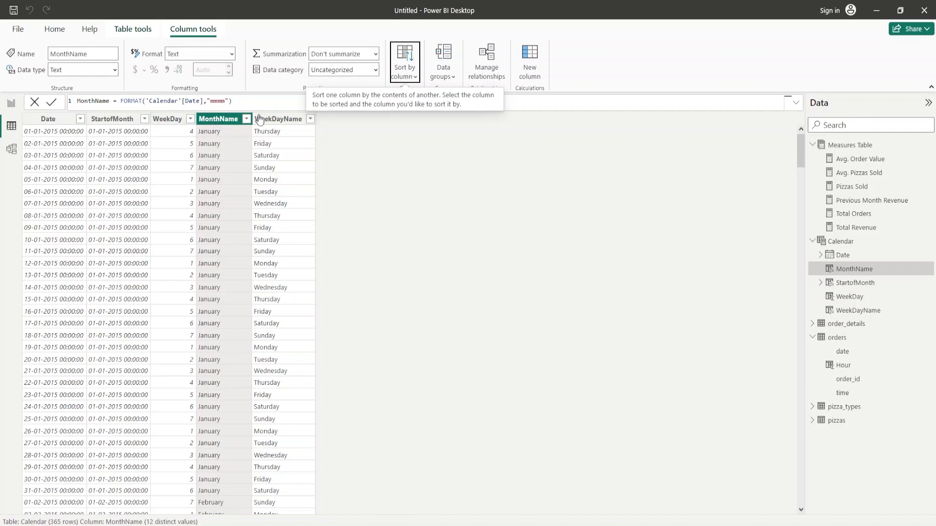
Step: Try to sort the MonthName column by Date
{"action": "left_click", "coordinate": [402, 77]}
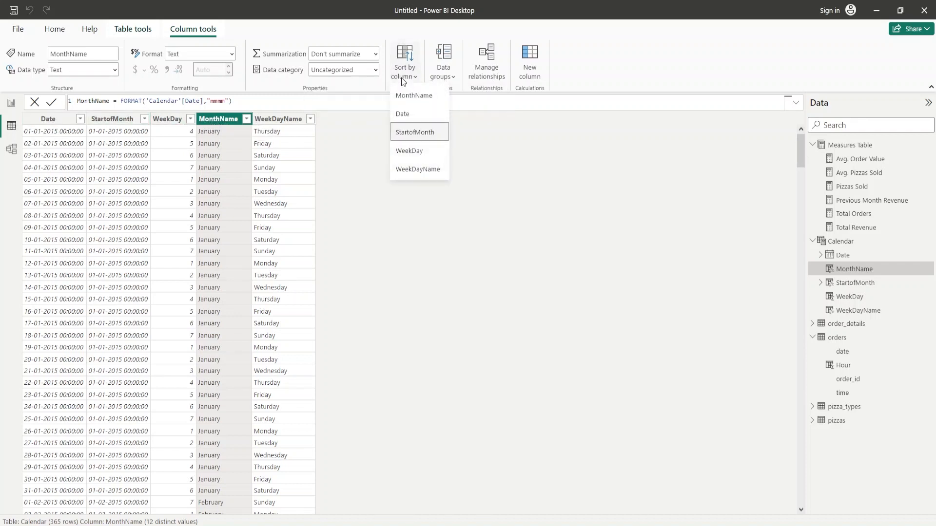
{"action": "left_click", "coordinate": [405, 111]}
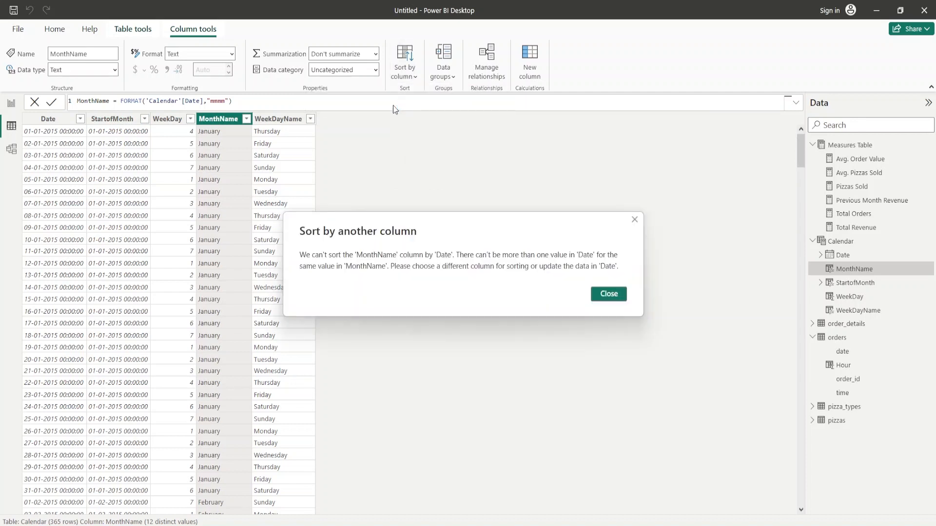
{"action": "left_click", "coordinate": [609, 294]}
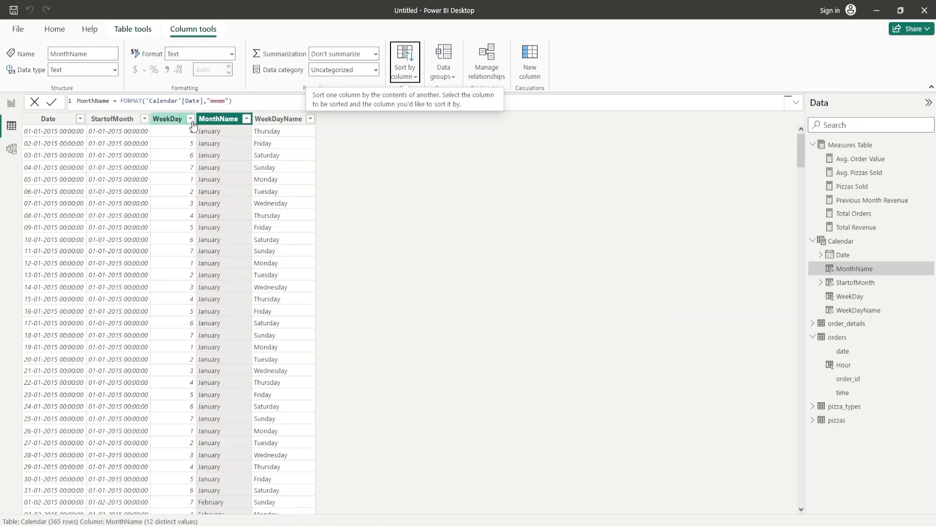
Step: Add a new calculated column to the Calendar table and begin its formula with the name MOnthNumber
{"action": "left_click", "coordinate": [252, 103]}
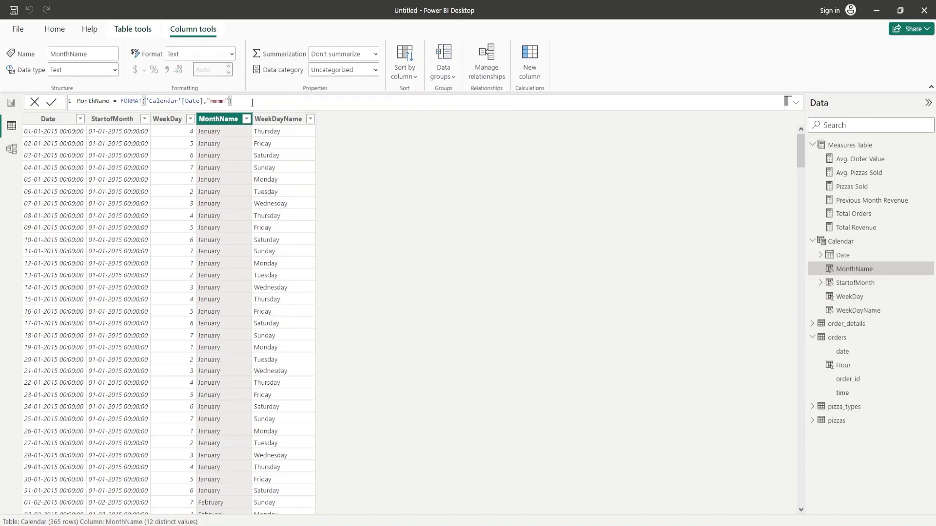
{"action": "left_click", "coordinate": [534, 68]}
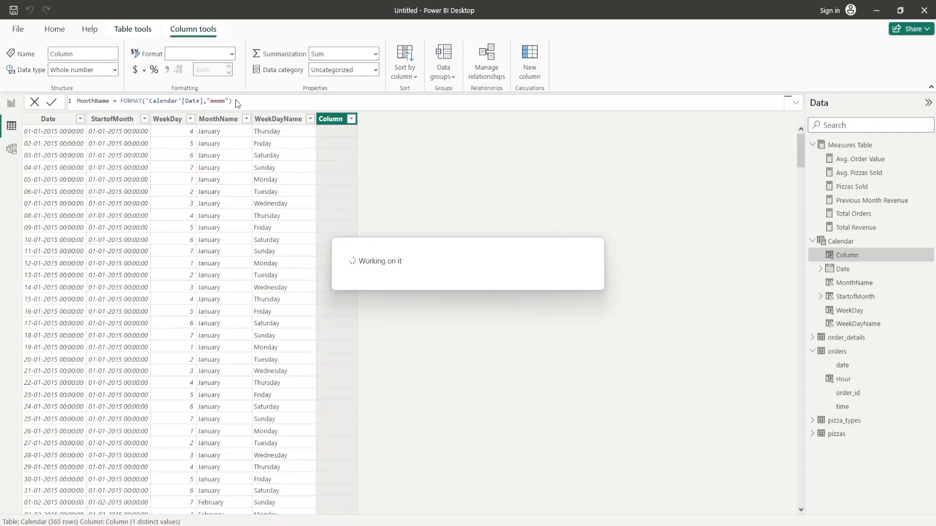
{"action": "type", "text": "MOnthNUmber"}
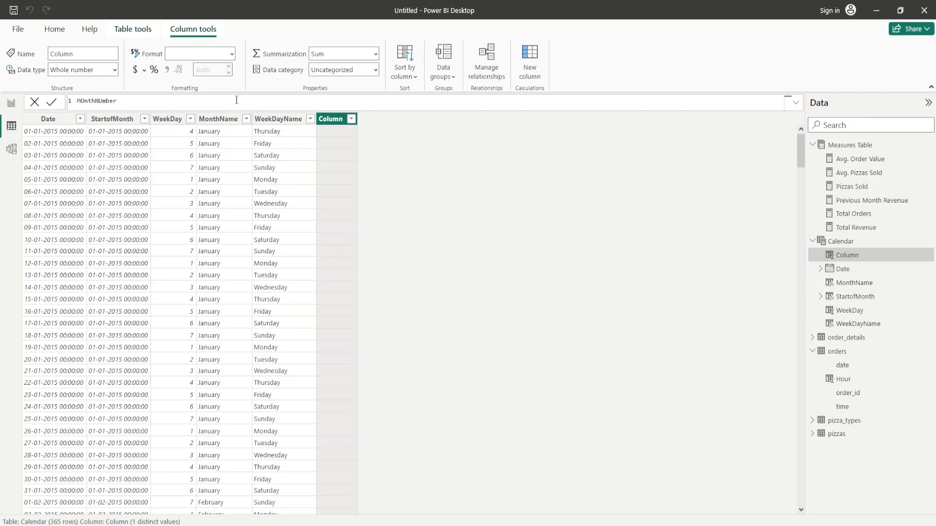
{"action": "key", "text": "BackSpace"}
{"action": "key", "text": "BackSpace"}
{"action": "key", "text": "BackSpace"}
{"action": "key", "text": "BackSpace"}
{"action": "type", "text": "umber ="}
{"action": "key", "text": "shift+Return"}
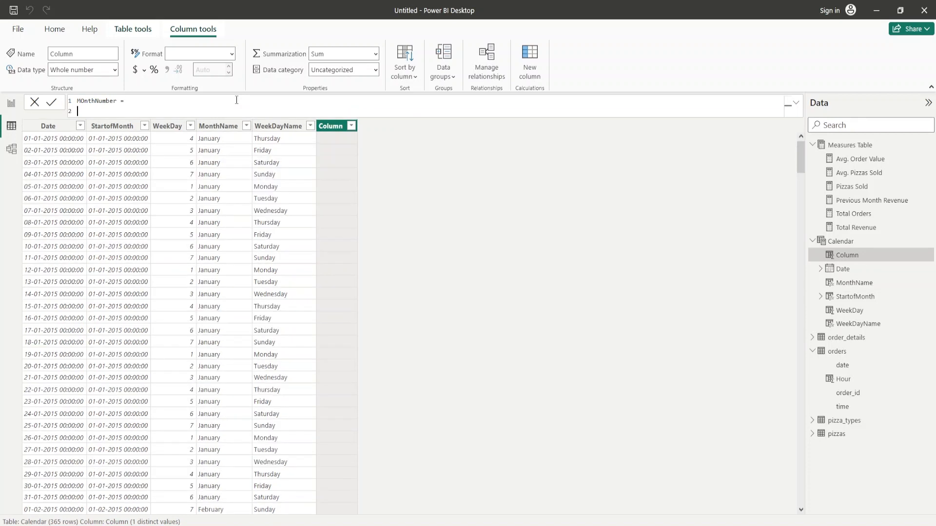
Step: Define the new column as MONTH('Calendar'[Date]) and commit the formula
{"action": "type", "text": "MOn"}
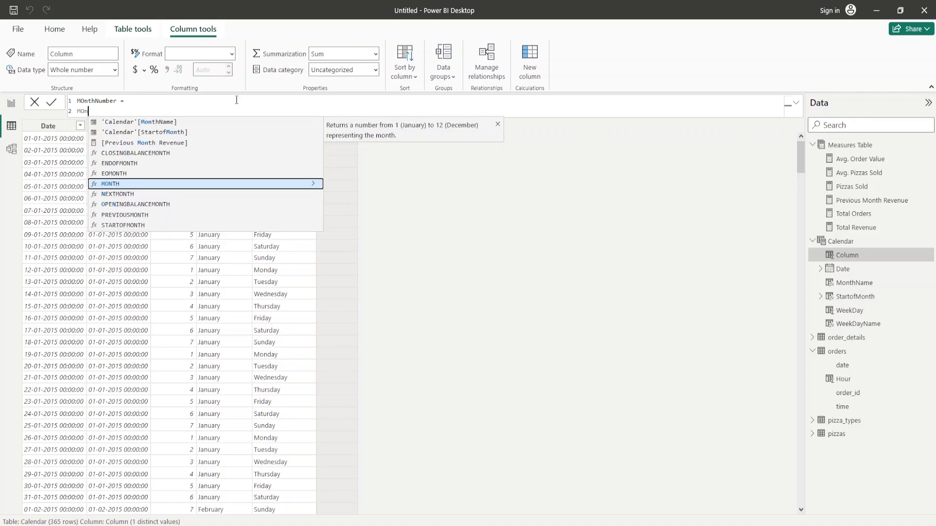
{"action": "key", "text": "Tab"}
{"action": "type", "text": "c"}
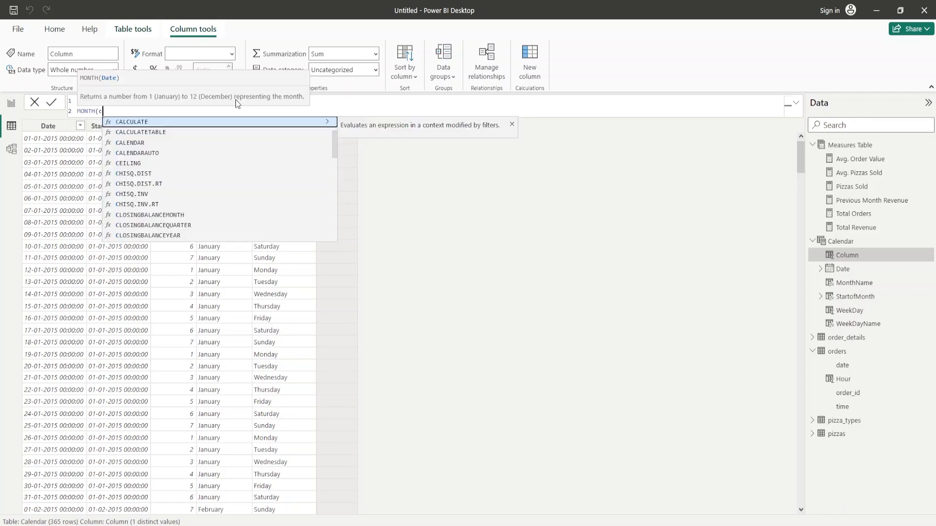
{"action": "type", "text": "ale"}
{"action": "key", "text": "Down"}
{"action": "key", "text": "Tab"}
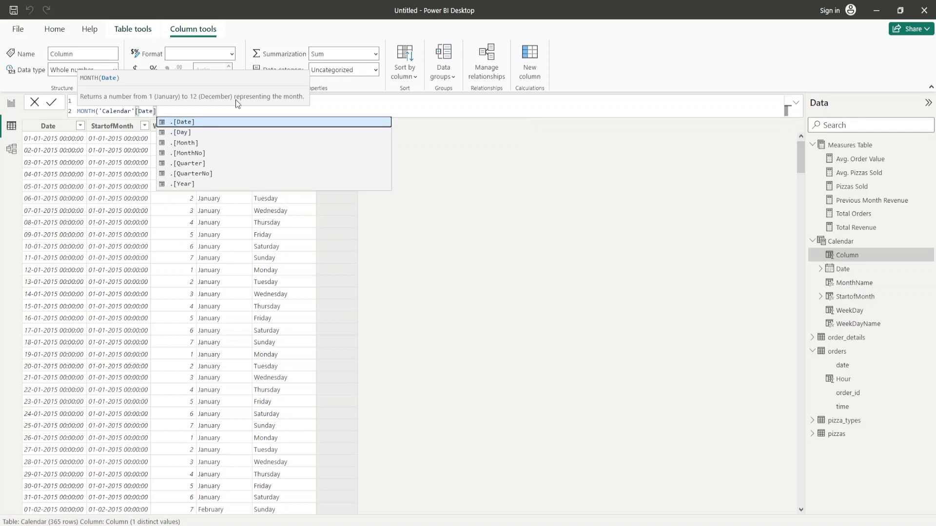
{"action": "type", "text": ")"}
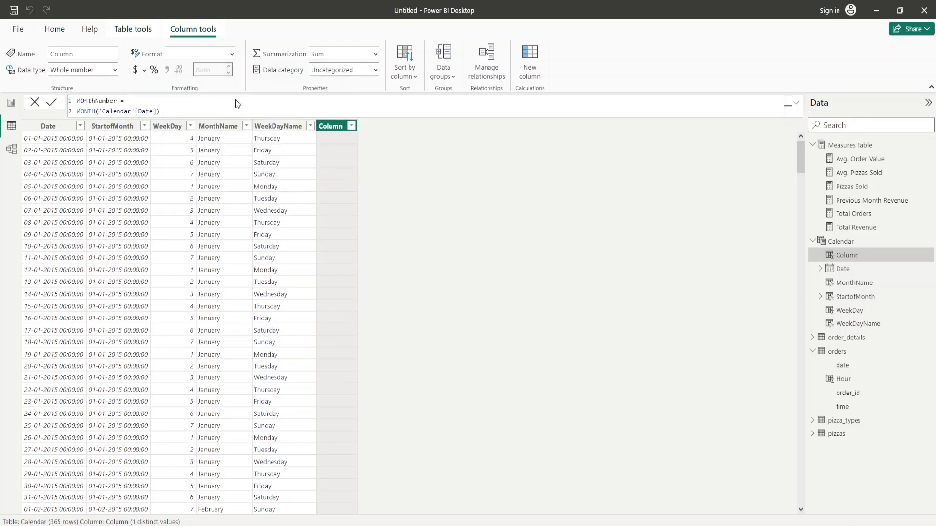
{"action": "key", "text": "Return"}
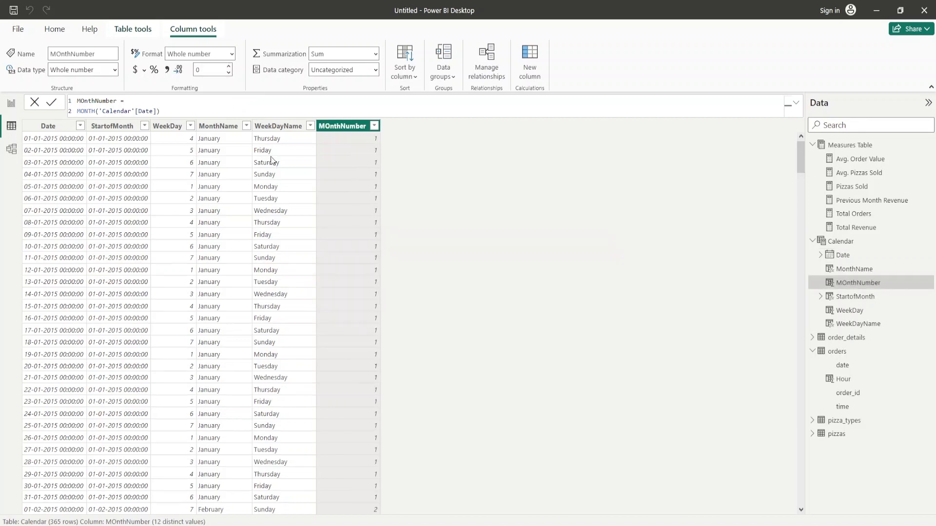
Step: Correct the capitalisation of the new column's name to MonthNumber in its formula and commit it
{"action": "left_click", "coordinate": [105, 96]}
{"action": "key", "text": "BackSpace"}
{"action": "type", "text": "o"}
{"action": "key", "text": "Return"}
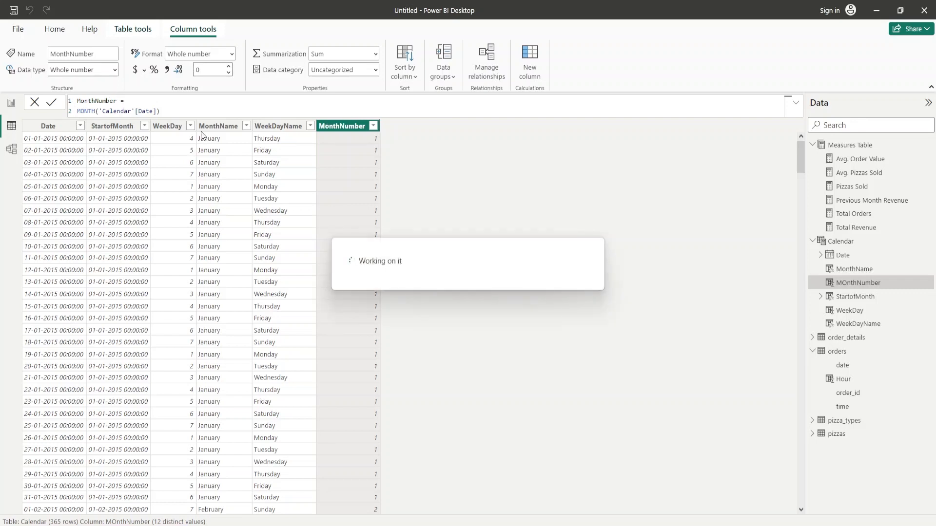
Step: Sort the Calendar table's MonthName column by MonthNumber
{"action": "left_click", "coordinate": [232, 127]}
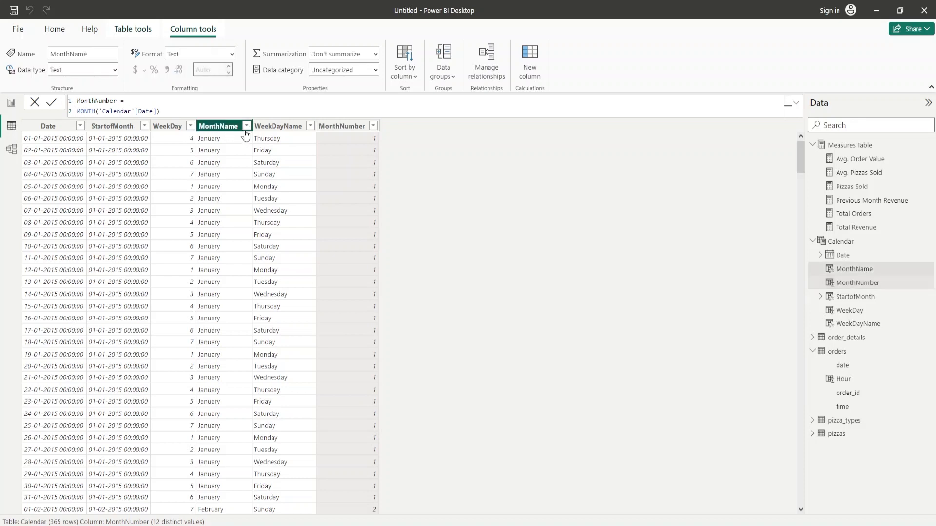
{"action": "left_click", "coordinate": [415, 78]}
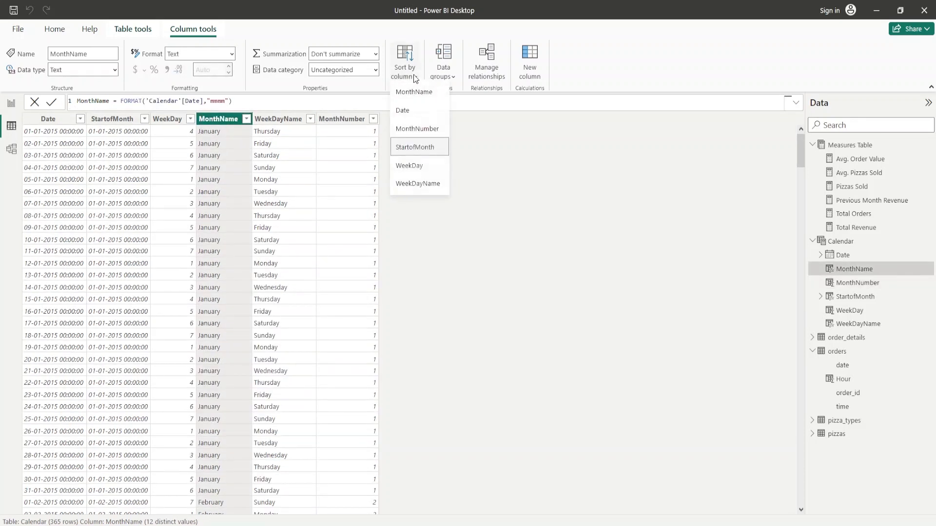
{"action": "left_click", "coordinate": [413, 132]}
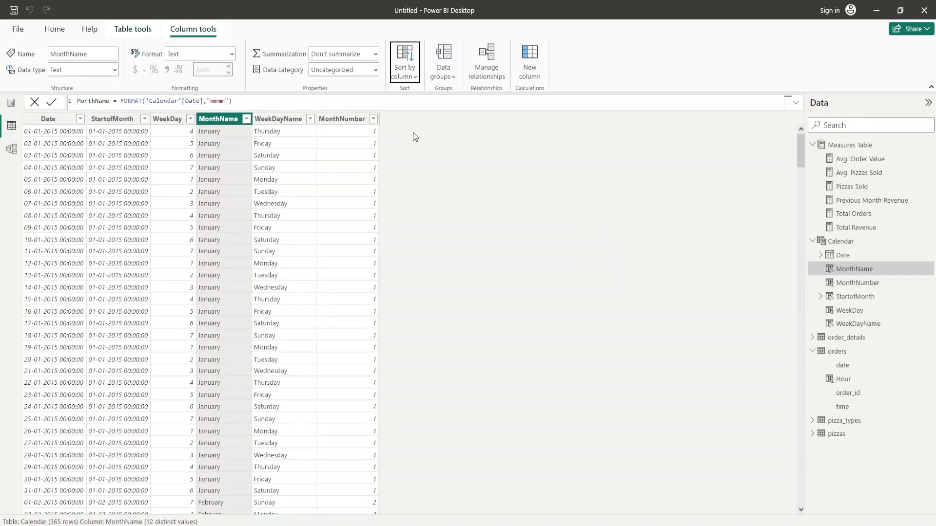
Step: Sort the Calendar table's WeekDayName column by WeekDay
{"action": "left_click", "coordinate": [273, 119]}
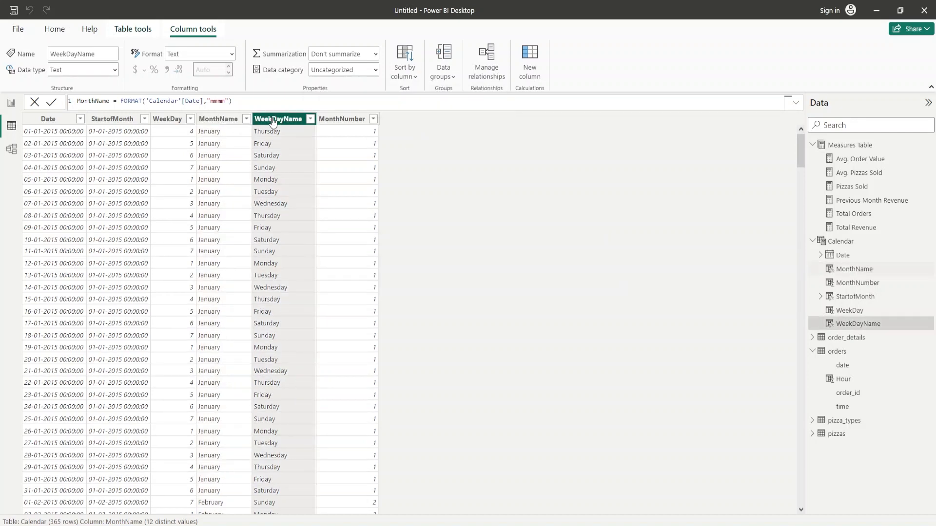
{"action": "left_click", "coordinate": [415, 77]}
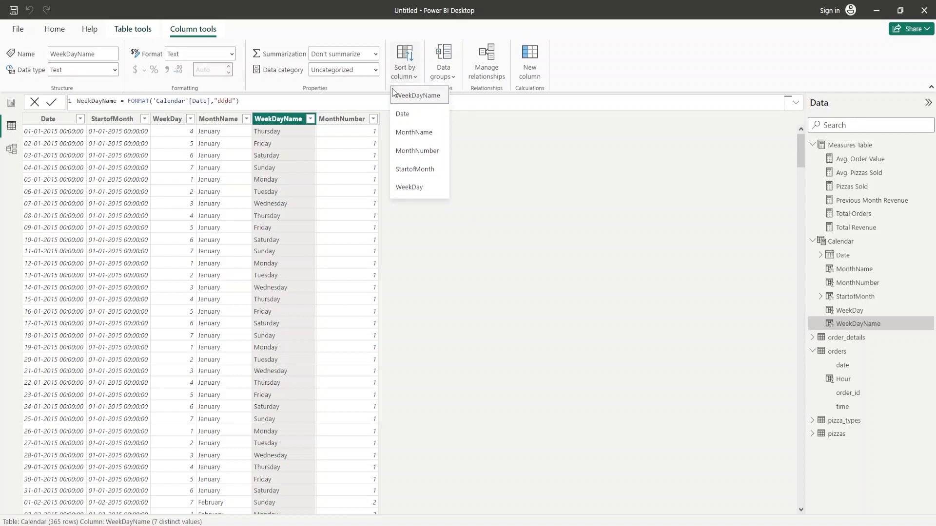
{"action": "left_click", "coordinate": [410, 188]}
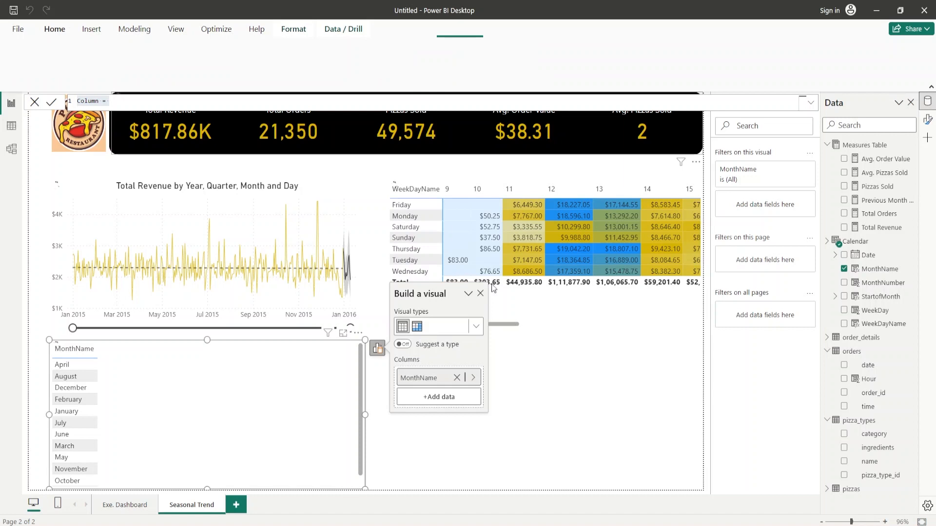
Step: Add the Total Revenue measure as a column to the MonthName table on the Seasonal Trend page
{"action": "left_click", "coordinate": [540, 382]}
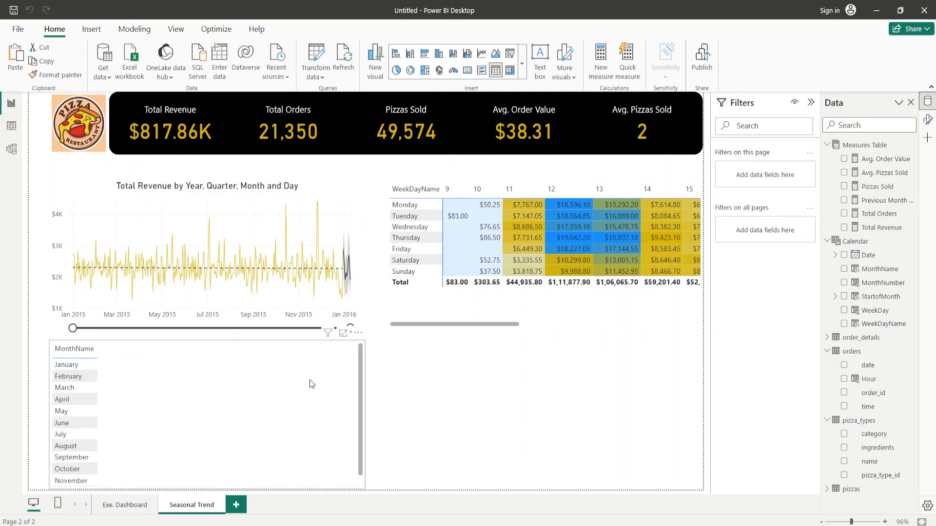
{"action": "left_click", "coordinate": [340, 376]}
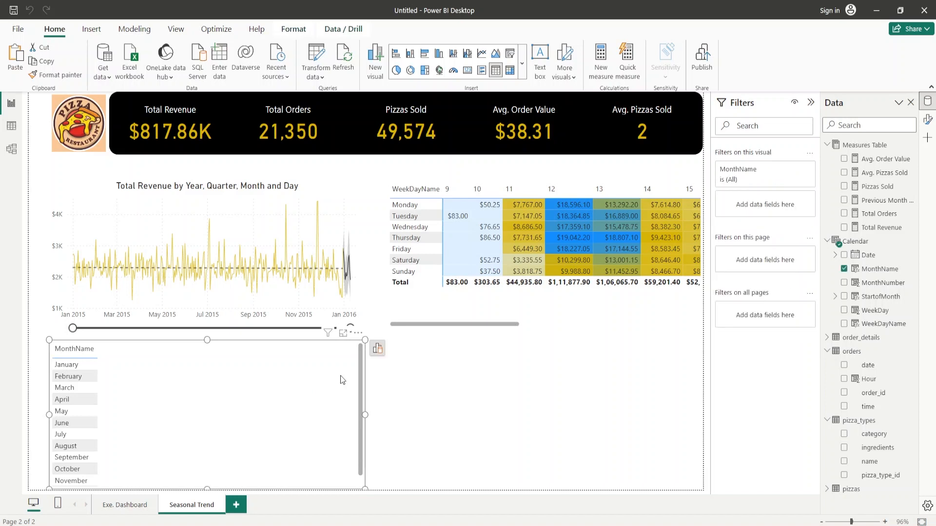
{"action": "left_click", "coordinate": [377, 348]}
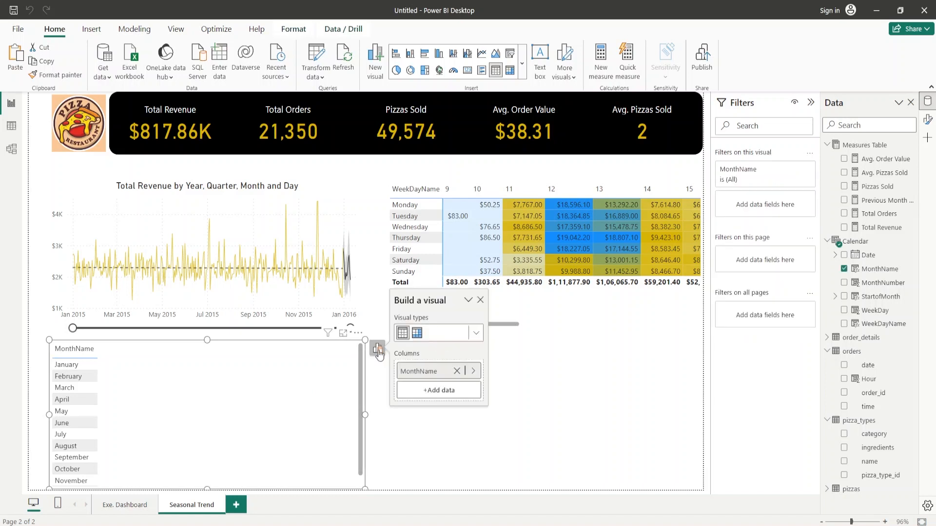
{"action": "left_click", "coordinate": [444, 397]}
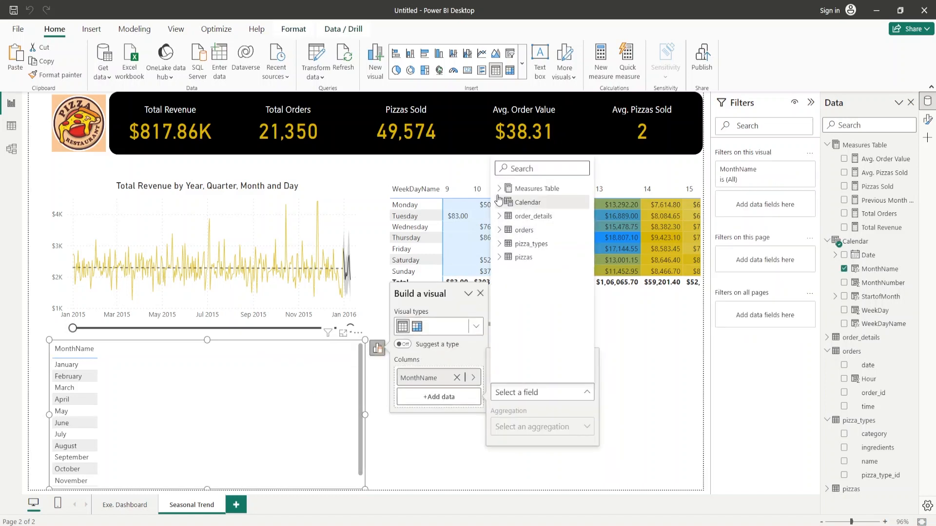
{"action": "left_click", "coordinate": [534, 189]}
{"action": "left_click", "coordinate": [526, 268]}
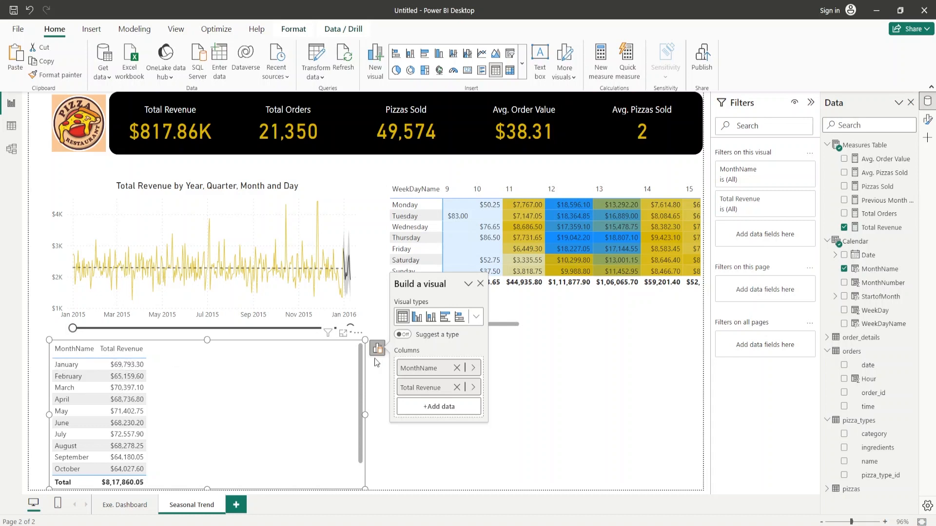
Step: Add the Previous Month Revenue measure as a third column of the MonthName table and look through its rows
{"action": "left_click", "coordinate": [413, 400]}
{"action": "left_click", "coordinate": [501, 199]}
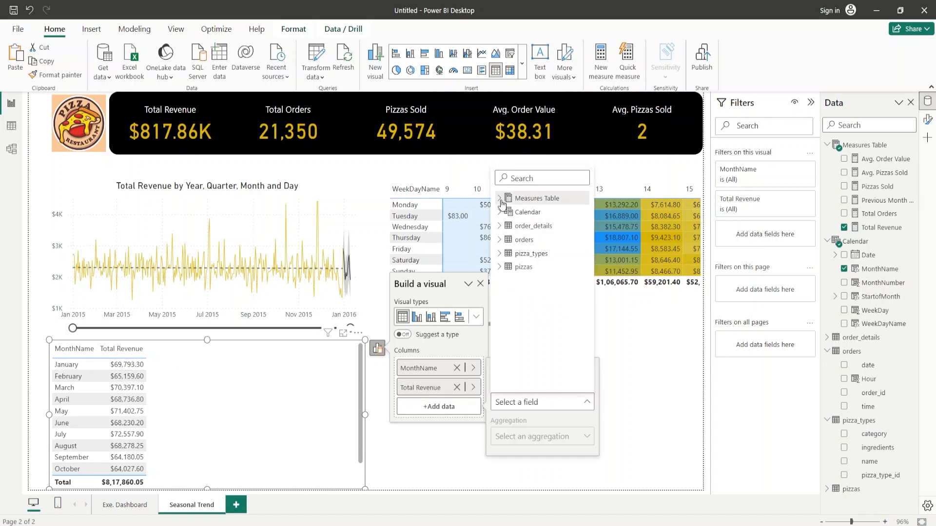
{"action": "left_click", "coordinate": [527, 252]}
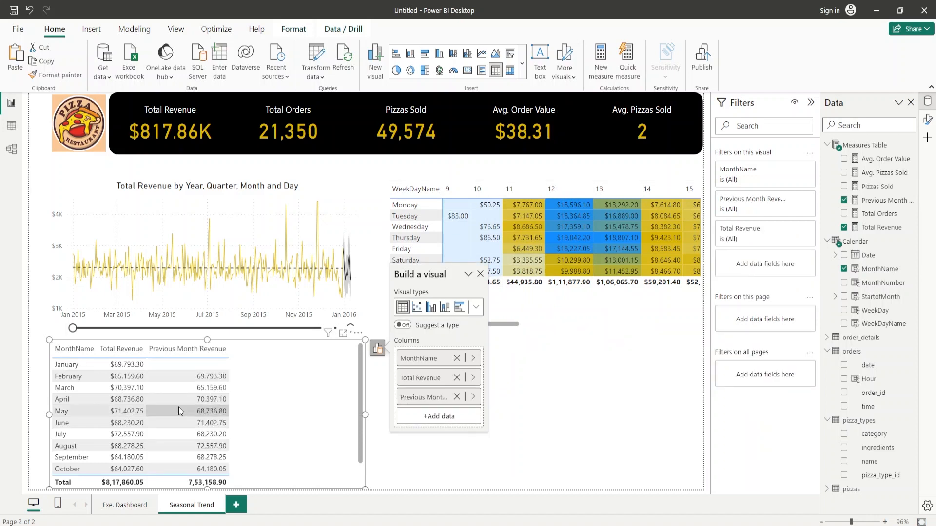
{"action": "key", "text": "Escape"}
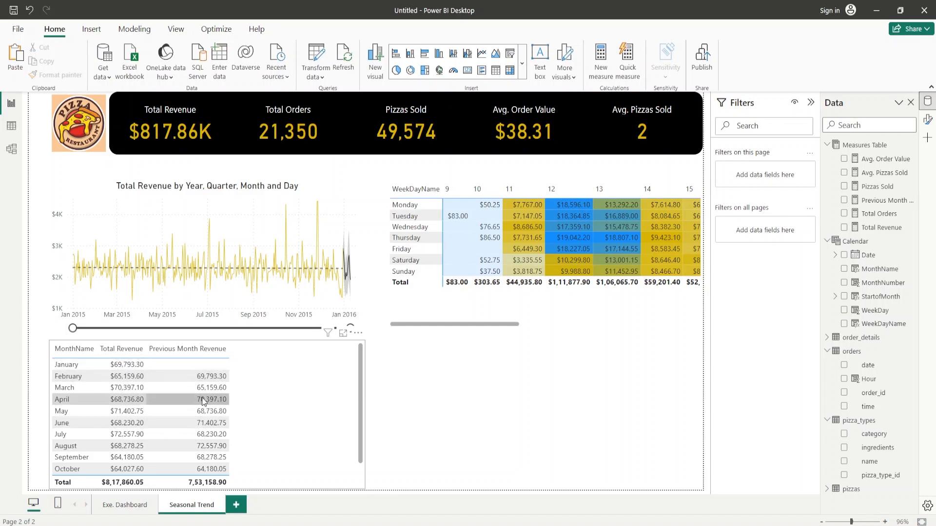
{"action": "scroll", "coordinate": [200, 415], "scroll_direction": "down", "scroll_amount": 1}
{"action": "scroll", "coordinate": [207, 410], "scroll_direction": "up", "scroll_amount": 1}
{"action": "scroll", "coordinate": [207, 411], "scroll_direction": "down", "scroll_amount": 1}
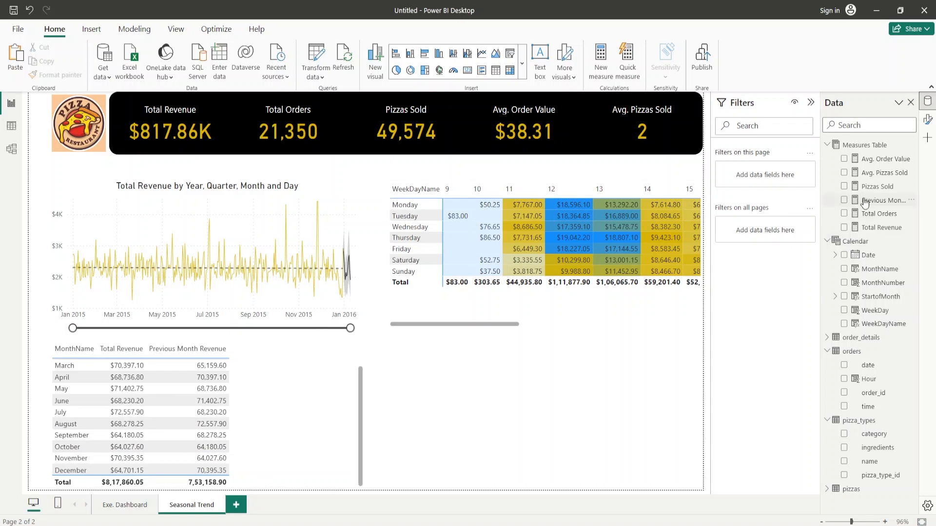
Step: Copy the whole DAX formula of the Previous Month Revenue measure
{"action": "left_click", "coordinate": [883, 198]}
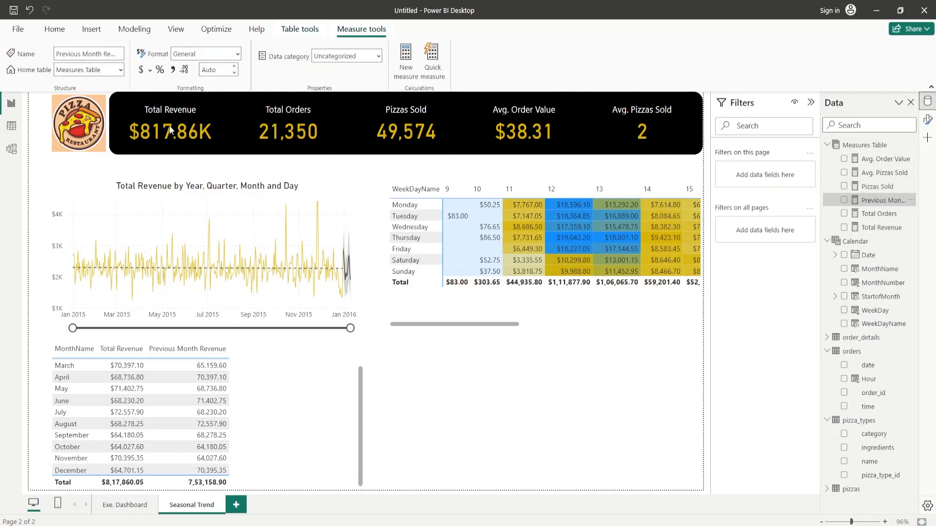
{"action": "left_click_drag", "start_coordinate": [81, 183], "coordinate": [74, 101]}
{"action": "key", "text": "ctrl+c"}
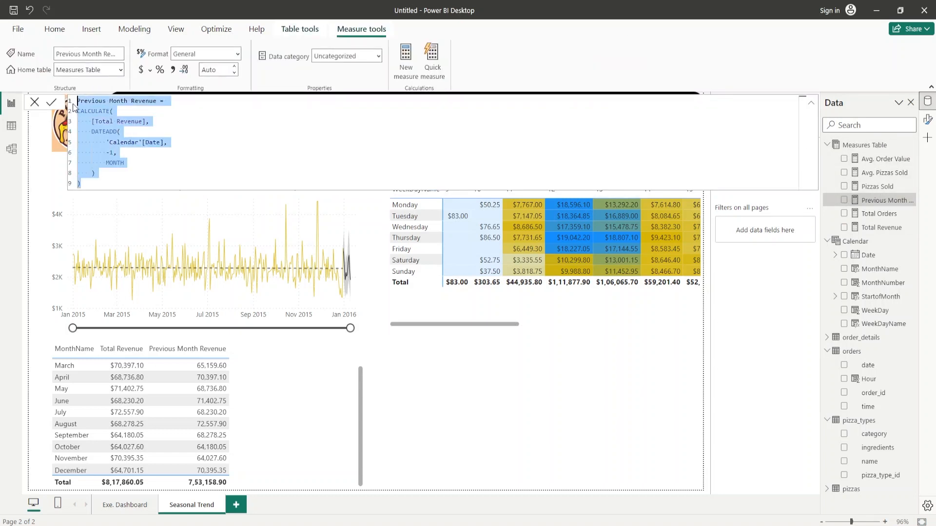
{"action": "left_click", "coordinate": [472, 432]}
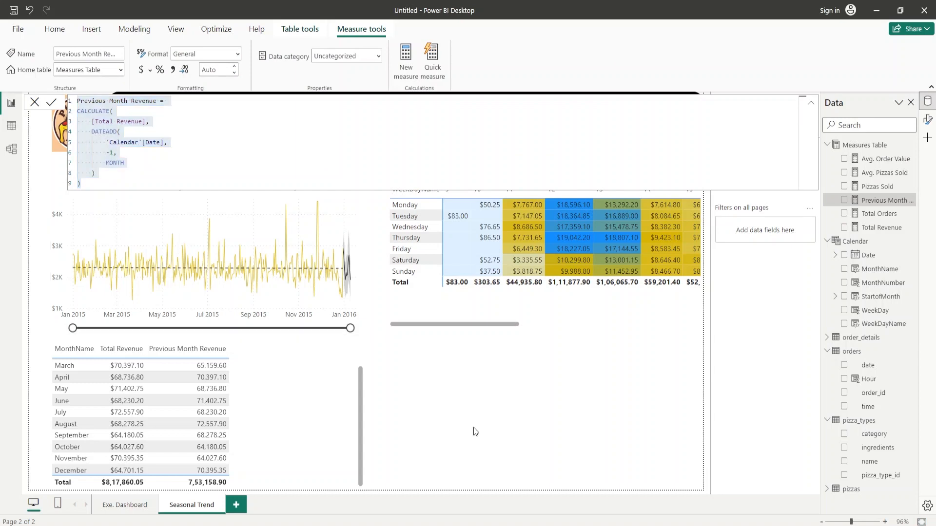
Step: Create a new measure in the Measures Table and replace its default text with the copied Previous Month Revenue formula
{"action": "right_click", "coordinate": [860, 145]}
{"action": "left_click", "coordinate": [810, 167]}
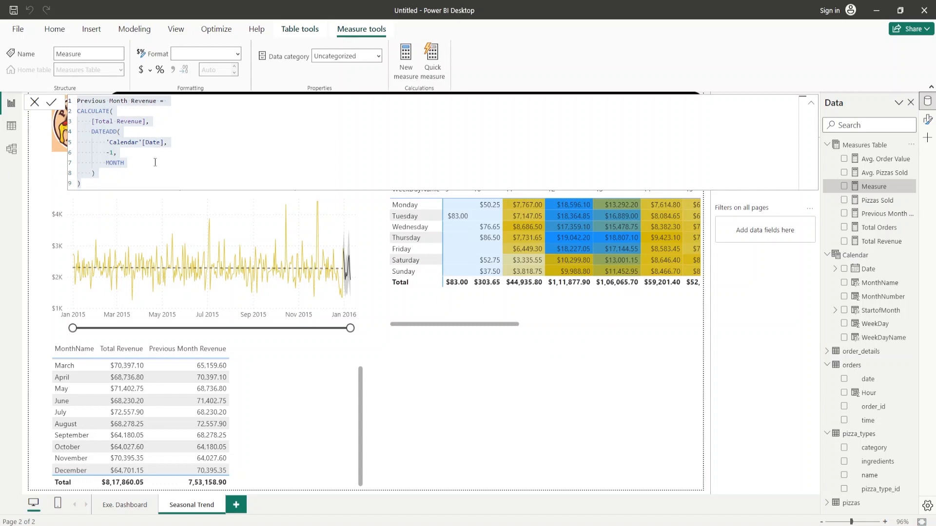
{"action": "left_click", "coordinate": [124, 103]}
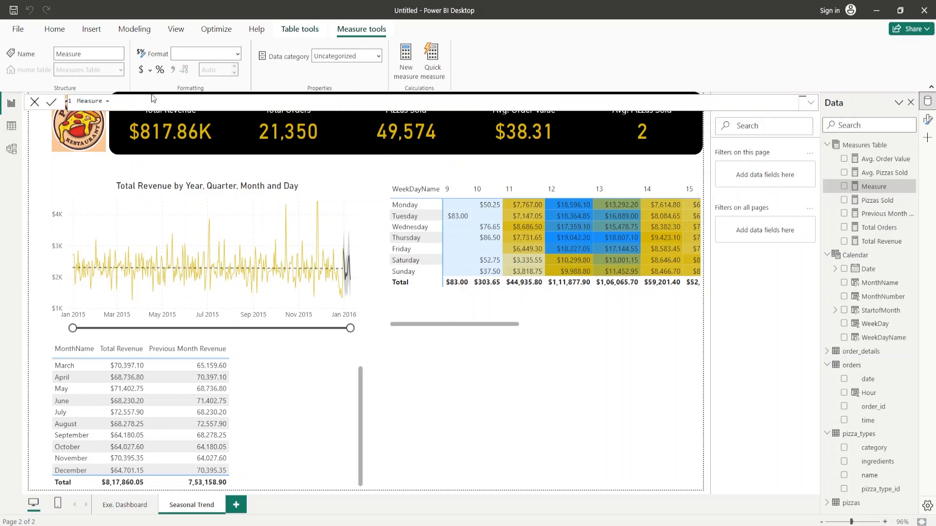
{"action": "key", "text": "BackSpace"}
{"action": "key", "text": "BackSpace"}
{"action": "key", "text": "BackSpace"}
{"action": "key", "text": "BackSpace"}
{"action": "key", "text": "BackSpace"}
{"action": "key", "text": "BackSpace"}
{"action": "key", "text": "BackSpace"}
{"action": "key", "text": "BackSpace"}
{"action": "key", "text": "BackSpace"}
{"action": "key", "text": "BackSpace"}
{"action": "key", "text": "ctrl+v"}
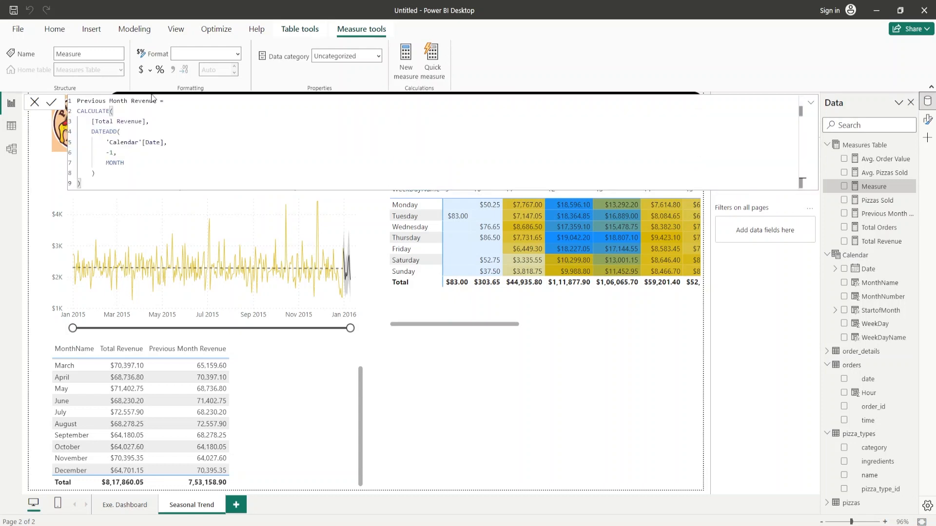
Step: Rename the pasted measure Previous Month Orders and replace [Total Revenue] with [Total Orders] inside CALCULATE
{"action": "left_click_drag", "start_coordinate": [157, 100], "coordinate": [134, 100]}
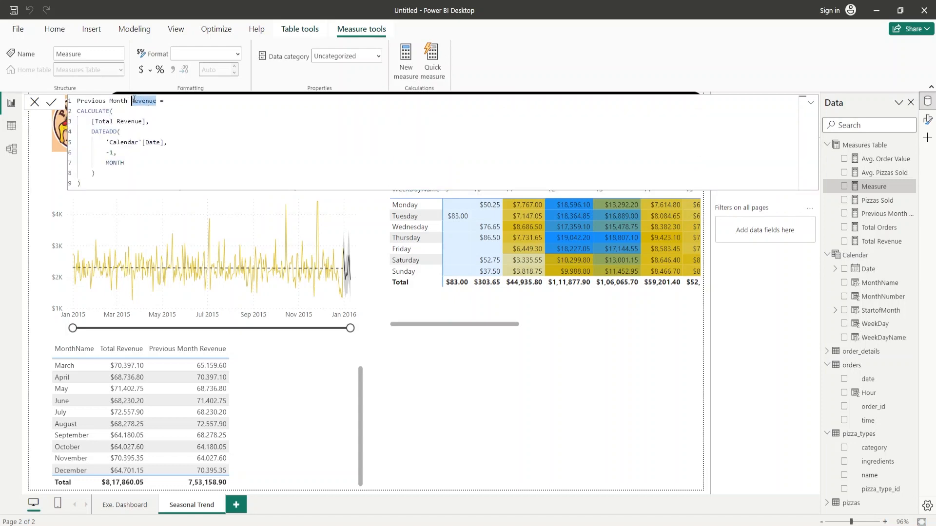
{"action": "type", "text": "Orders"}
{"action": "left_click", "coordinate": [157, 120]}
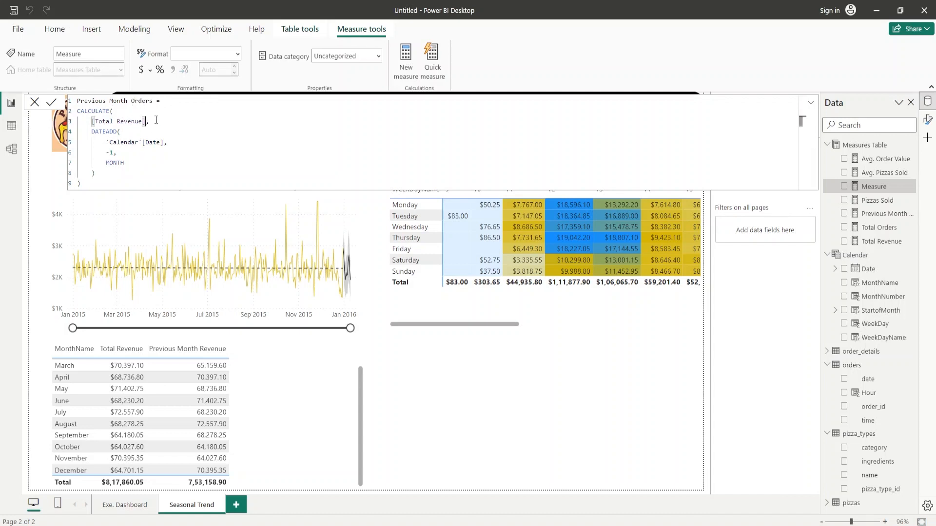
{"action": "key", "text": "BackSpace"}
{"action": "key", "text": "BackSpace"}
{"action": "key", "text": "BackSpace"}
{"action": "key", "text": "BackSpace"}
{"action": "key", "text": "BackSpace"}
{"action": "key", "text": "BackSpace"}
{"action": "key", "text": "BackSpace"}
{"action": "key", "text": "BackSpace"}
{"action": "key", "text": "BackSpace"}
{"action": "key", "text": "BackSpace"}
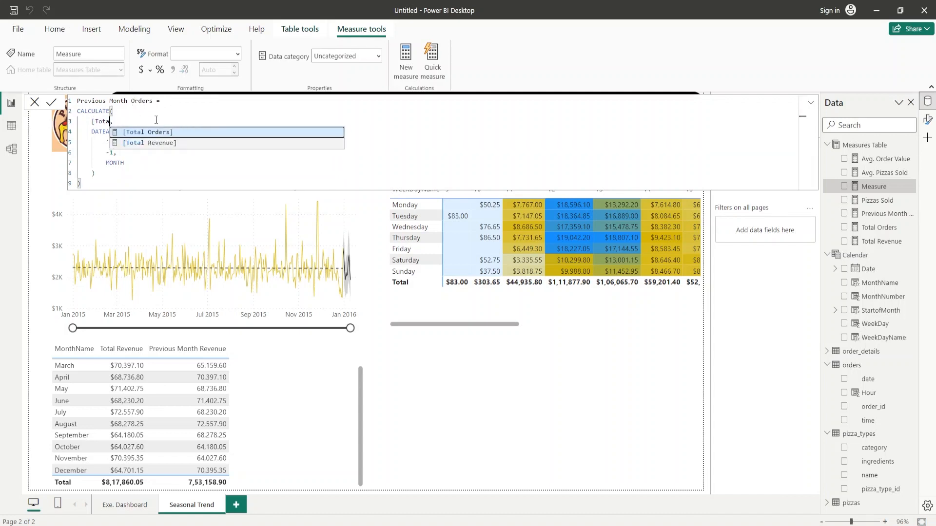
{"action": "key", "text": "Tab"}
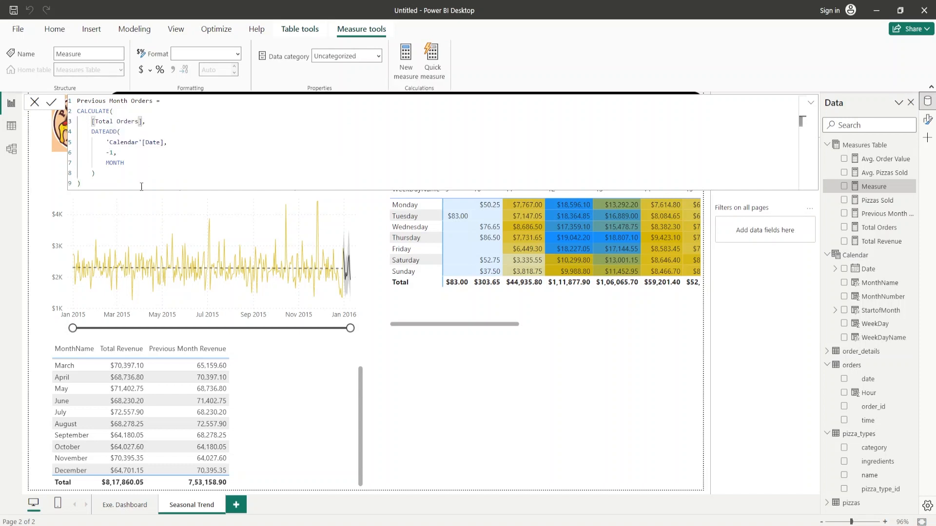
Step: Commit the Previous Month Orders measure and return to the report canvas
{"action": "left_click", "coordinate": [132, 181]}
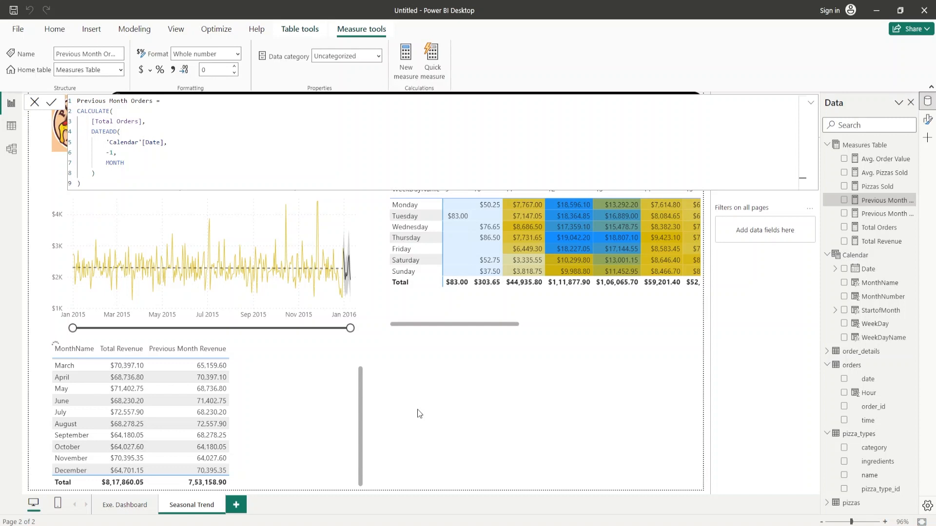
{"action": "left_click", "coordinate": [417, 410]}
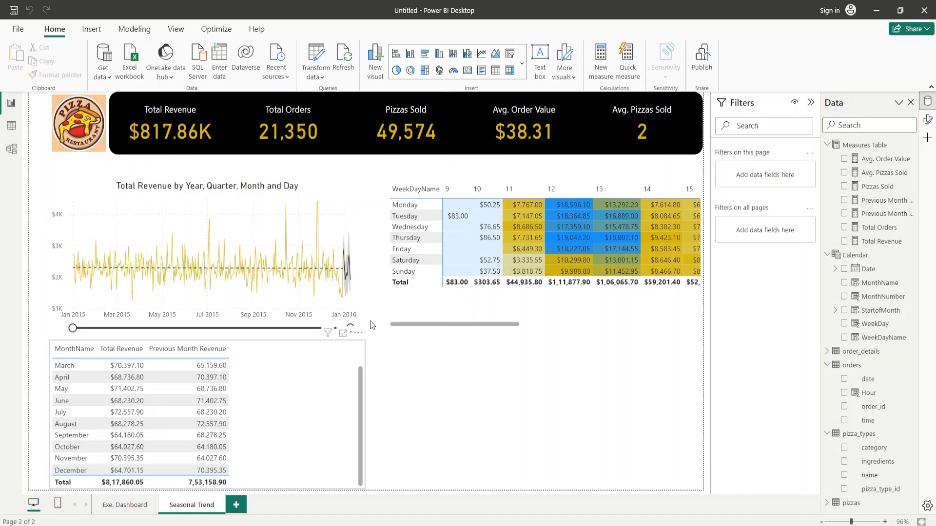
Step: Delete the table of MonthName, Total Revenue and Previous Month Revenue from the Seasonal Trend page
{"action": "left_click", "coordinate": [522, 63]}
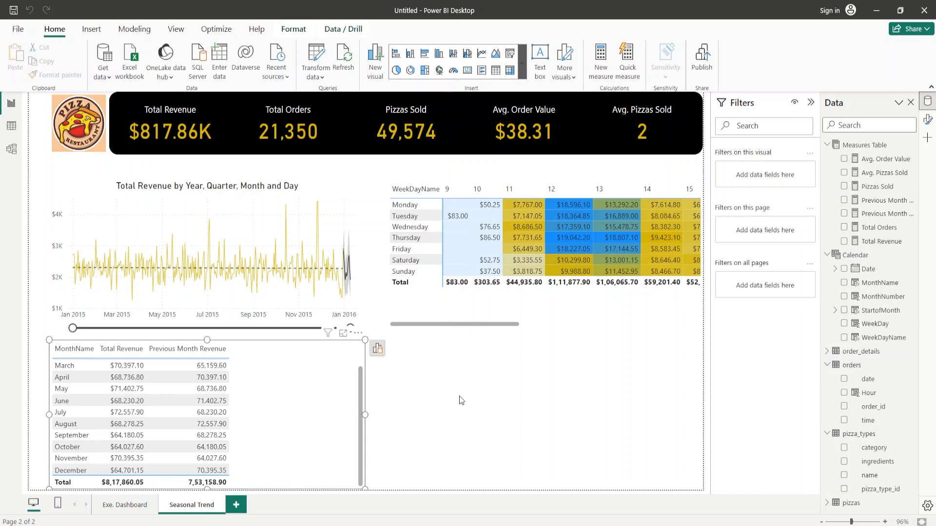
{"action": "left_click", "coordinate": [597, 405]}
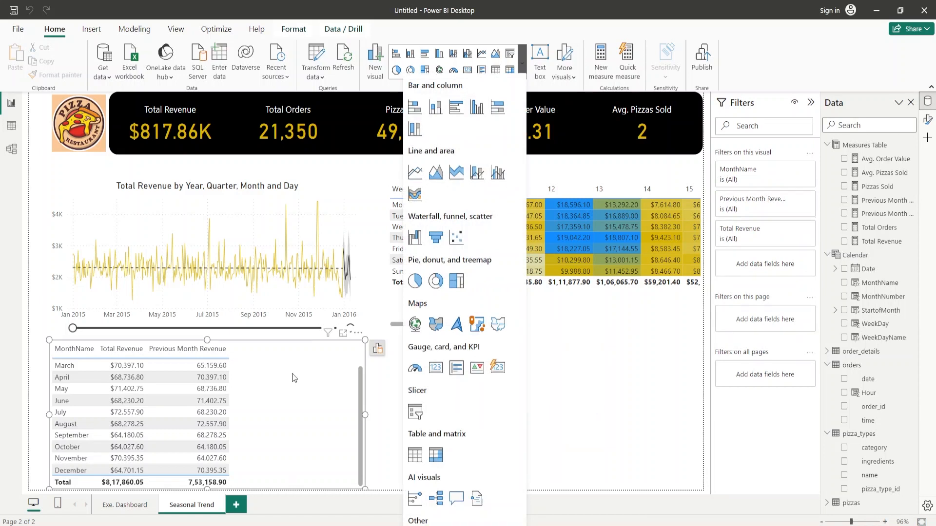
{"action": "left_click", "coordinate": [268, 359]}
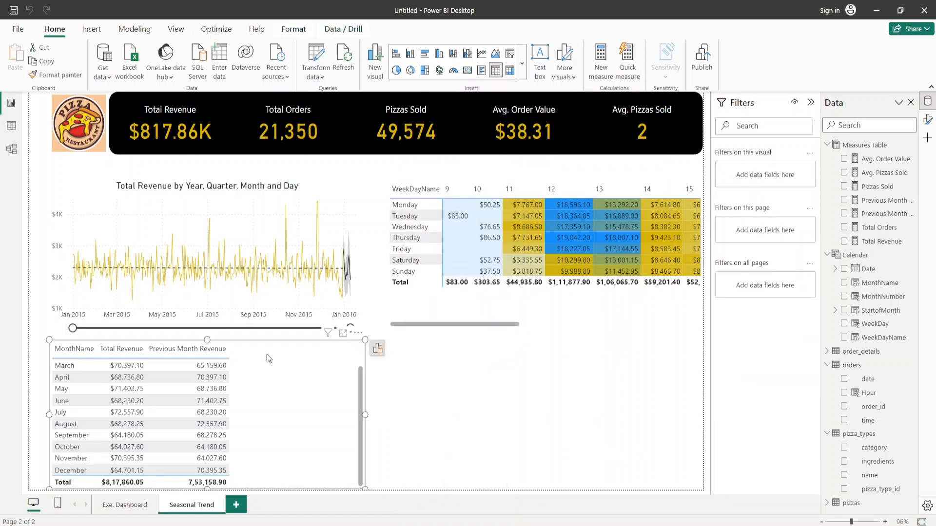
{"action": "key", "text": "Delete"}
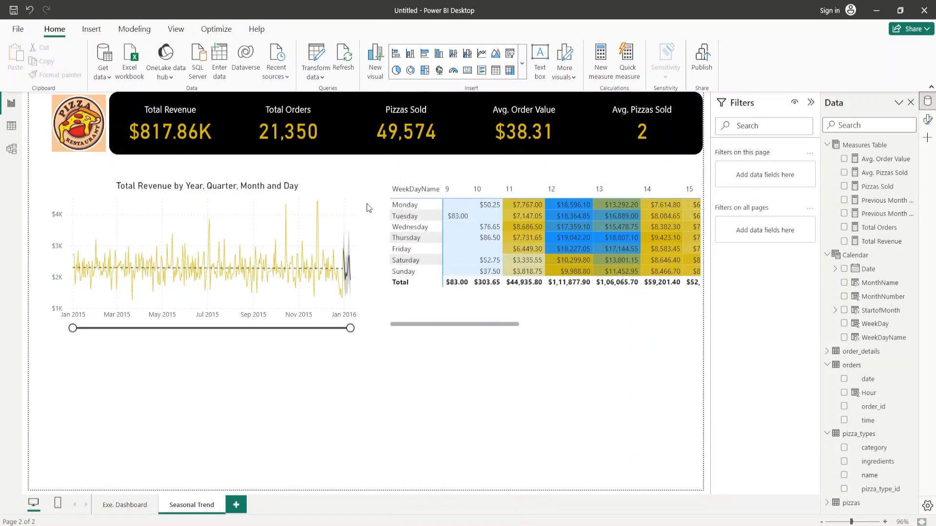
Step: Insert a KPI visual and set its value to the Total Revenue measure
{"action": "left_click", "coordinate": [521, 72]}
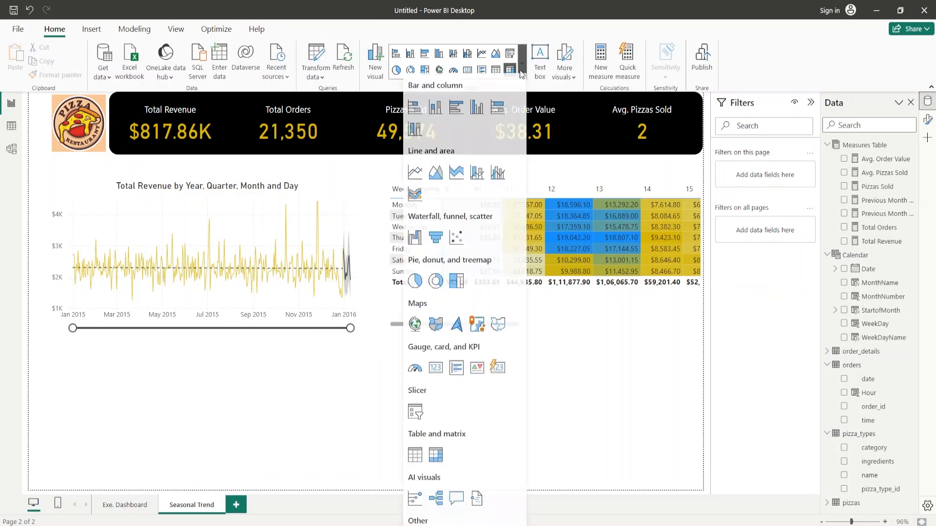
{"action": "left_click", "coordinate": [477, 374]}
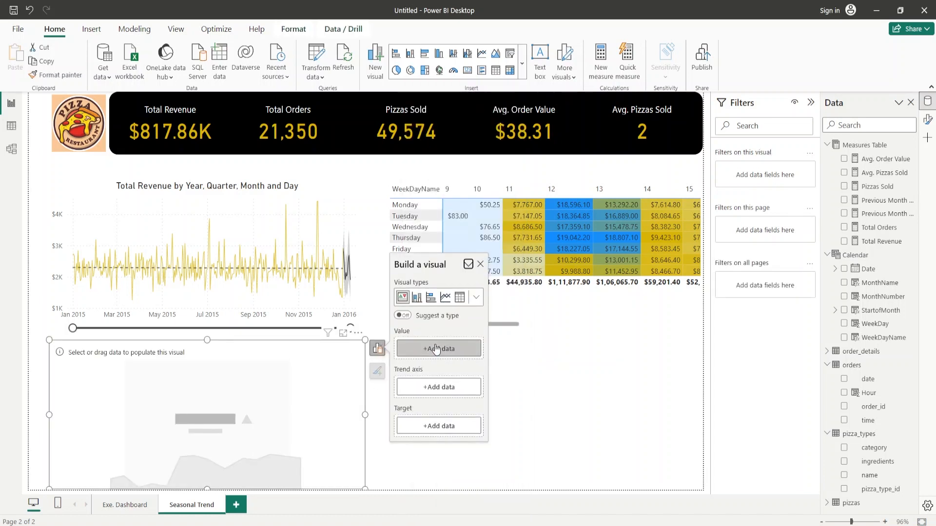
{"action": "left_click", "coordinate": [436, 349]}
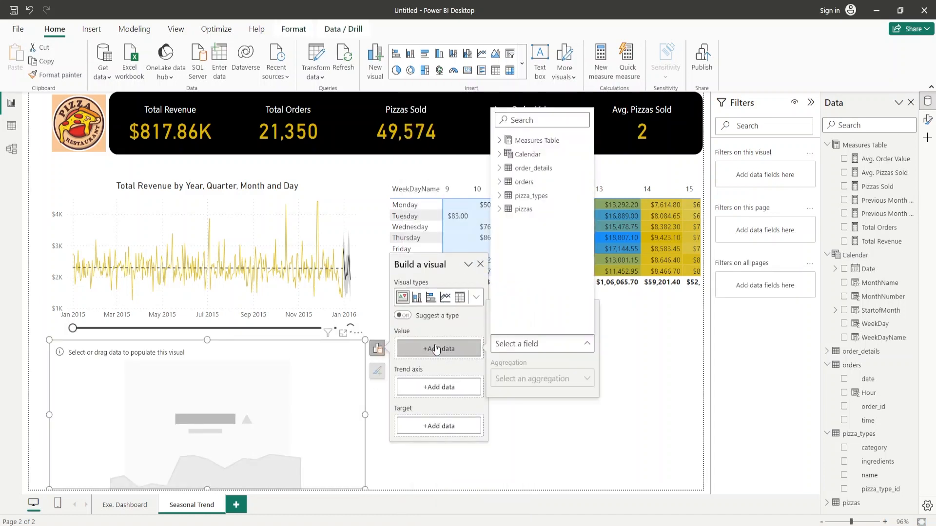
{"action": "left_click", "coordinate": [500, 141]}
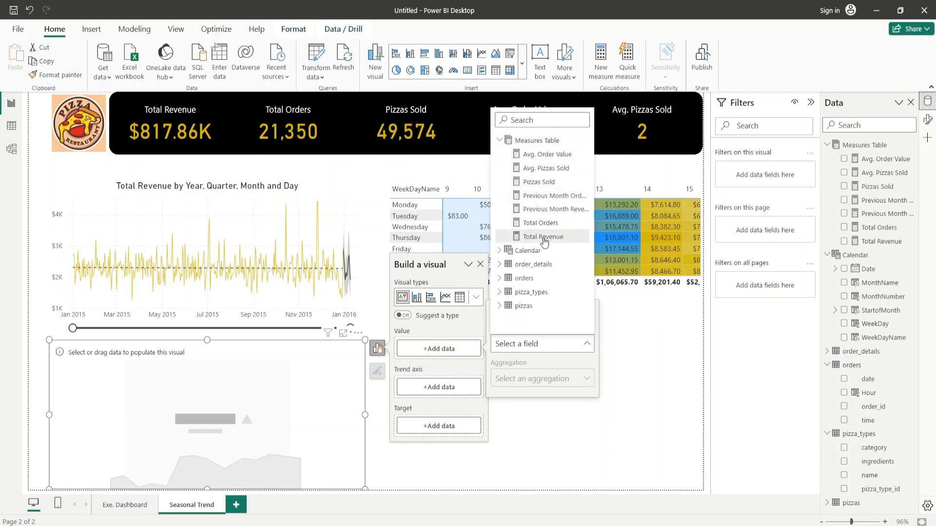
{"action": "left_click", "coordinate": [544, 238]}
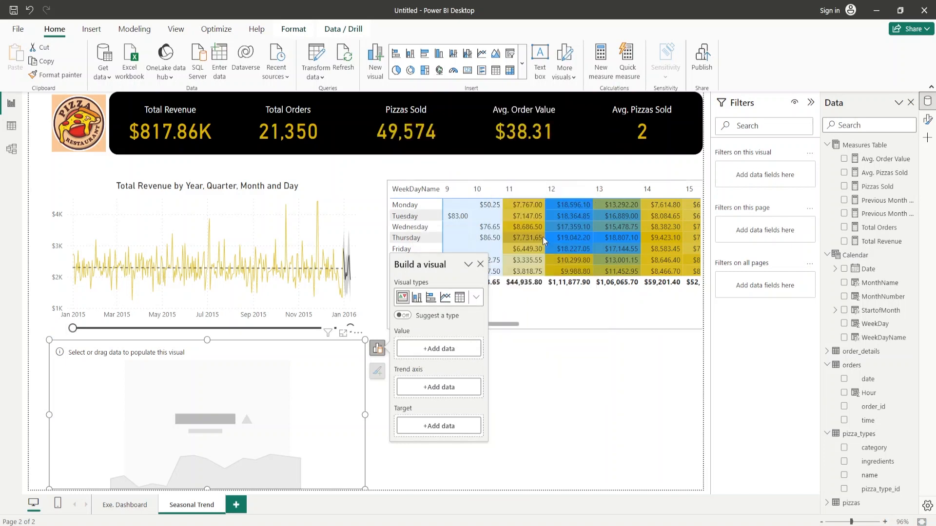
Step: Set the KPI's trend axis to Calendar MonthName and its target to Previous Month Revenue
{"action": "left_click", "coordinate": [431, 390]}
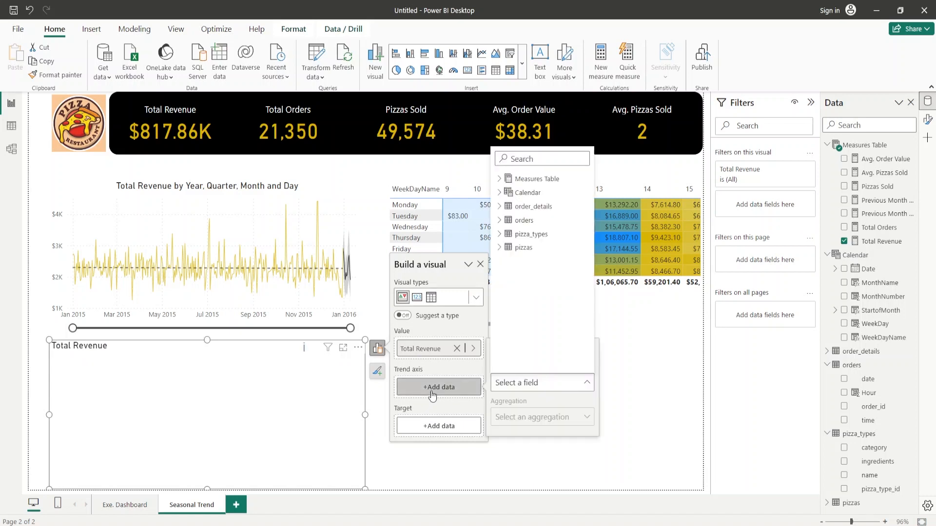
{"action": "left_click", "coordinate": [499, 193]}
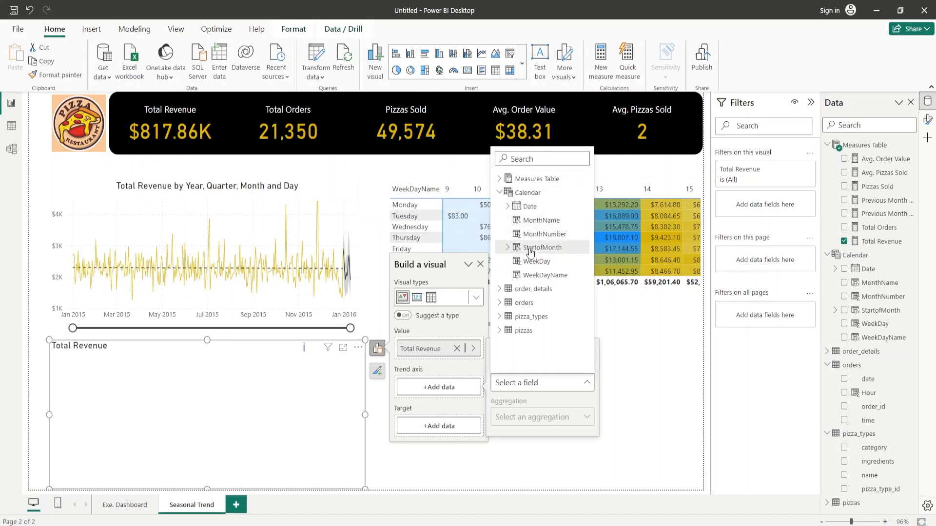
{"action": "left_click", "coordinate": [525, 220]}
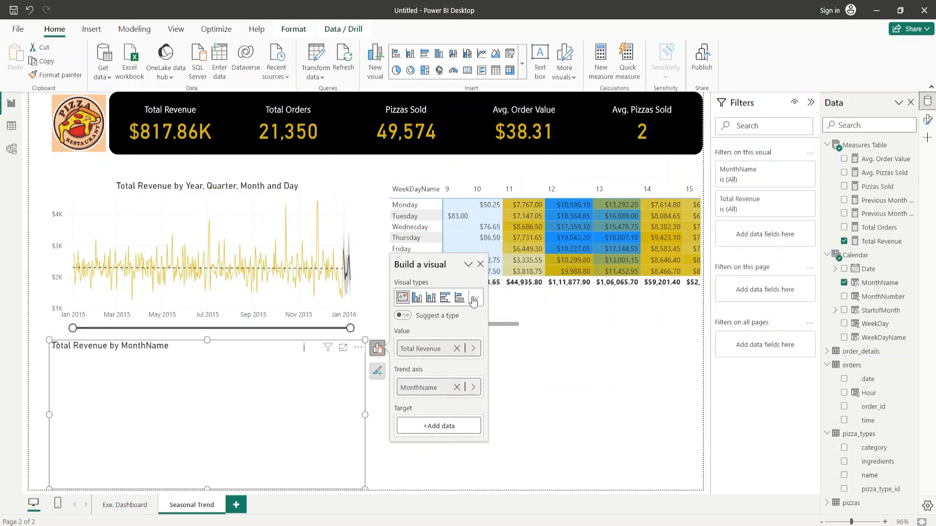
{"action": "left_click", "coordinate": [428, 434]}
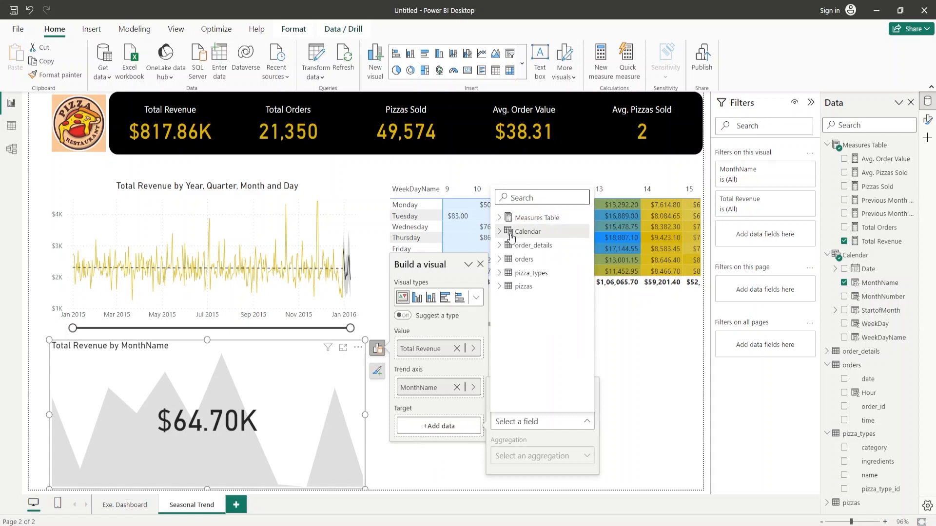
{"action": "left_click", "coordinate": [500, 218]}
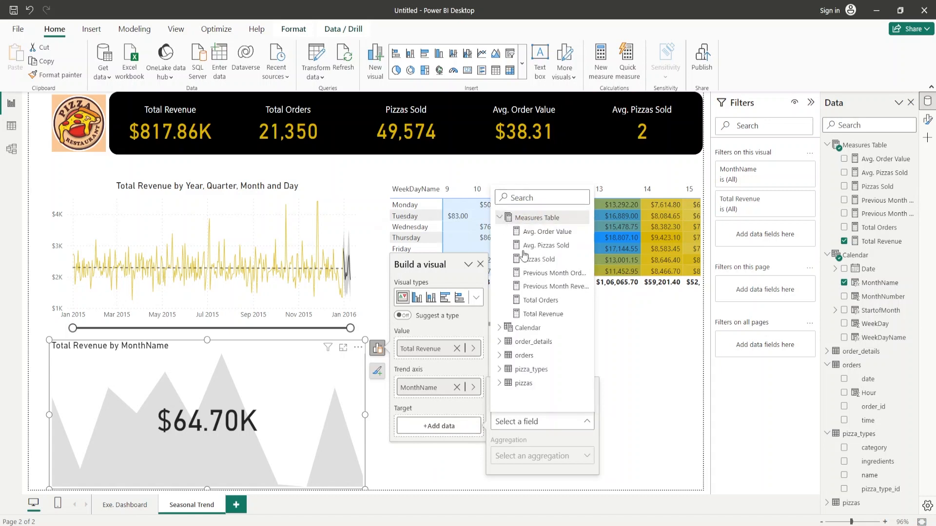
{"action": "left_click", "coordinate": [540, 288]}
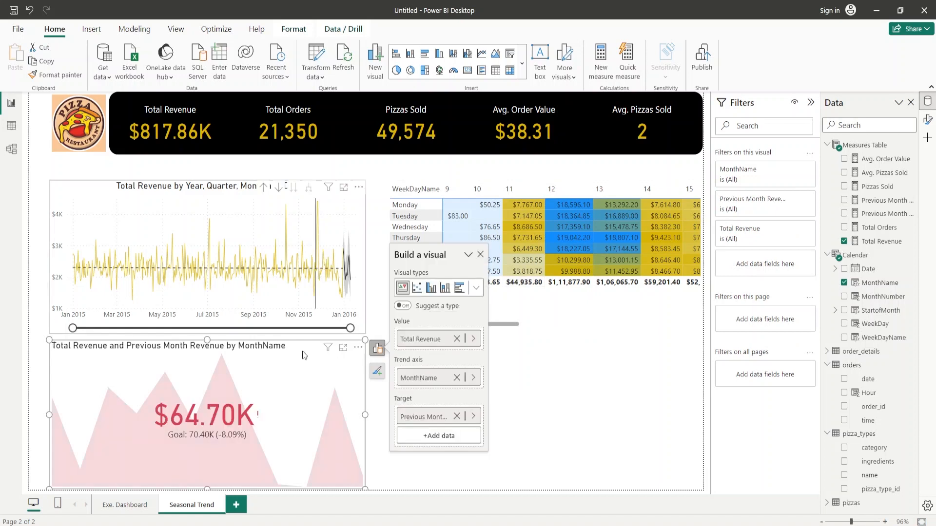
Step: Shrink the revenue KPI to about half its width and move it toward the right half of the space under the line chart
{"action": "left_click_drag", "start_coordinate": [364, 338], "coordinate": [222, 362]}
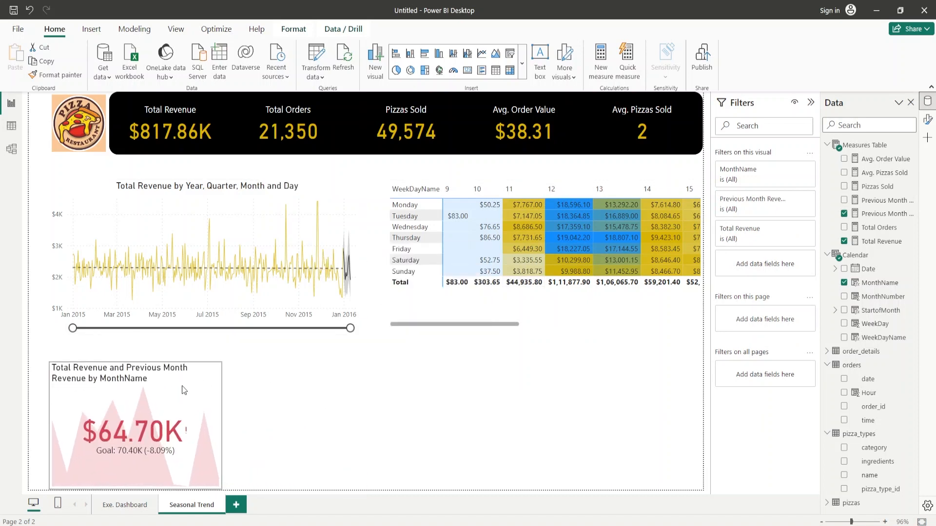
{"action": "left_click_drag", "start_coordinate": [183, 390], "coordinate": [293, 378]}
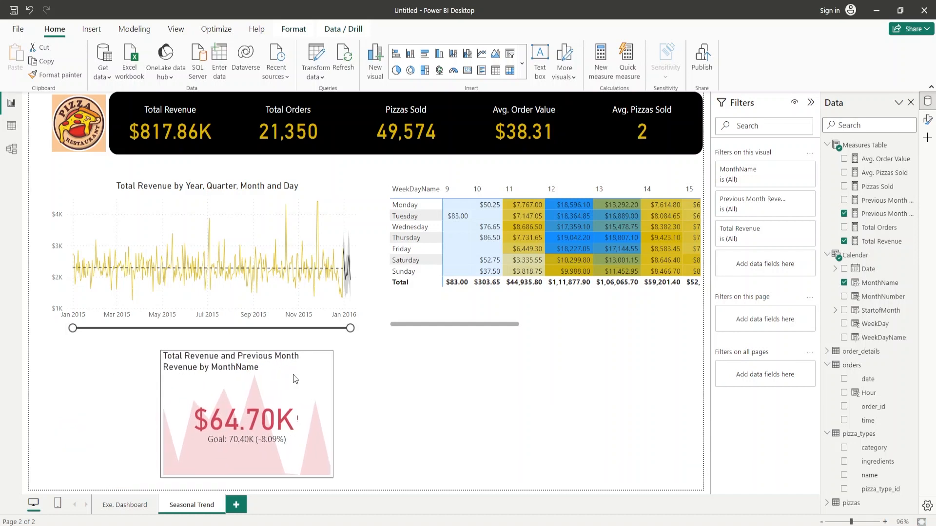
{"action": "left_click", "coordinate": [297, 384]}
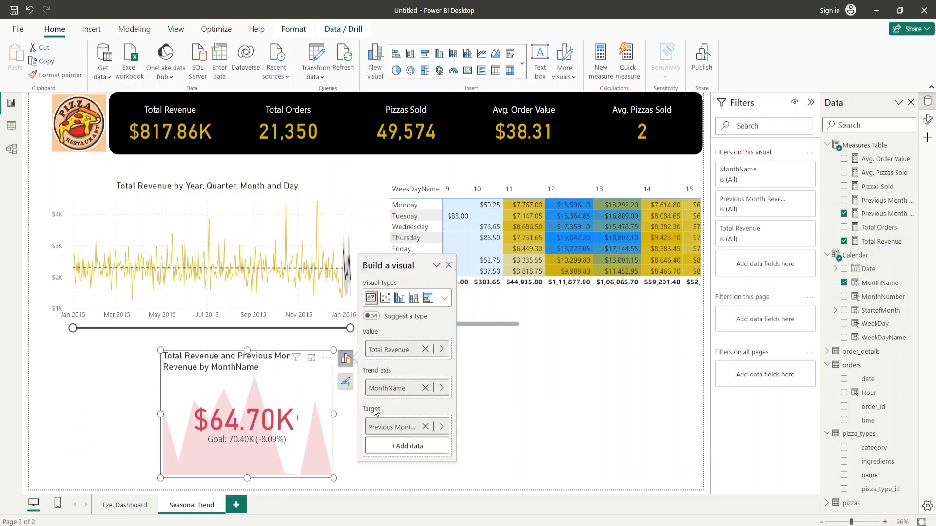
{"action": "left_click", "coordinate": [490, 385]}
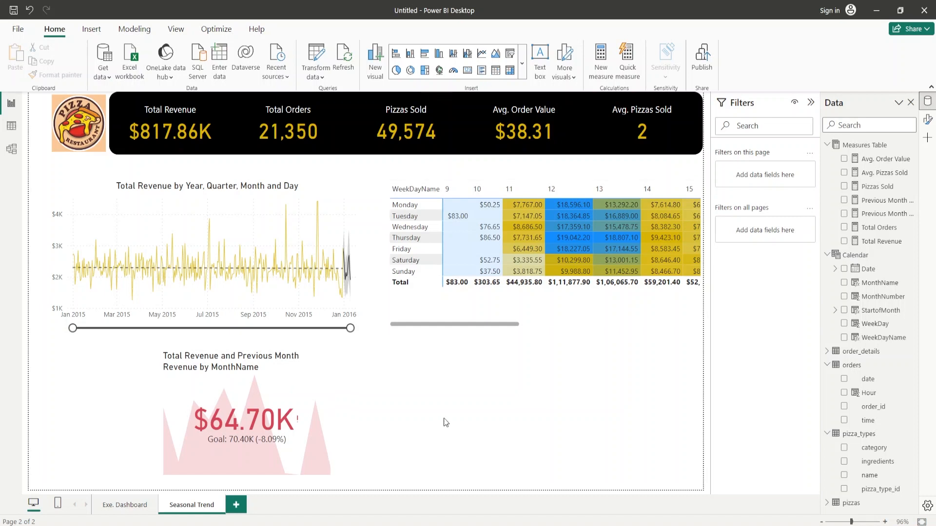
Step: Add a slicer beside the revenue KPI with the Calendar MonthName field
{"action": "left_click", "coordinate": [510, 54]}
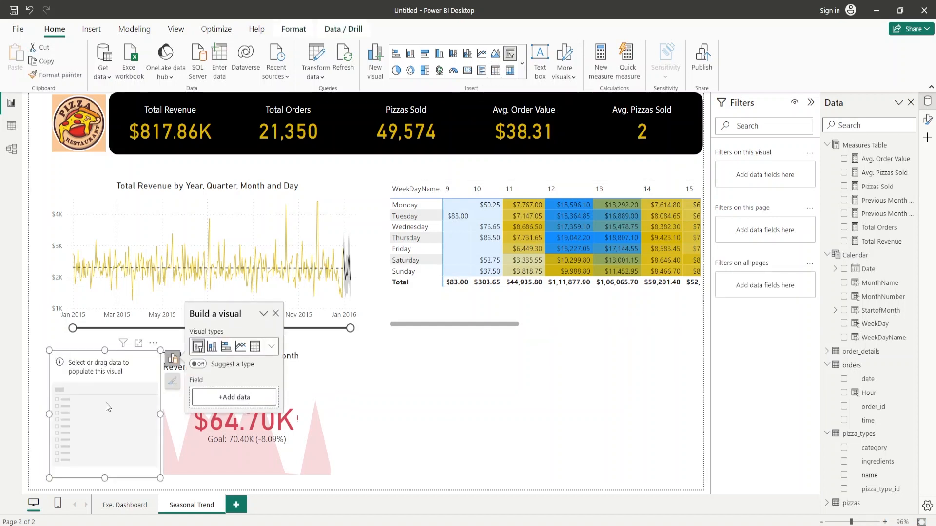
{"action": "left_click", "coordinate": [234, 397]}
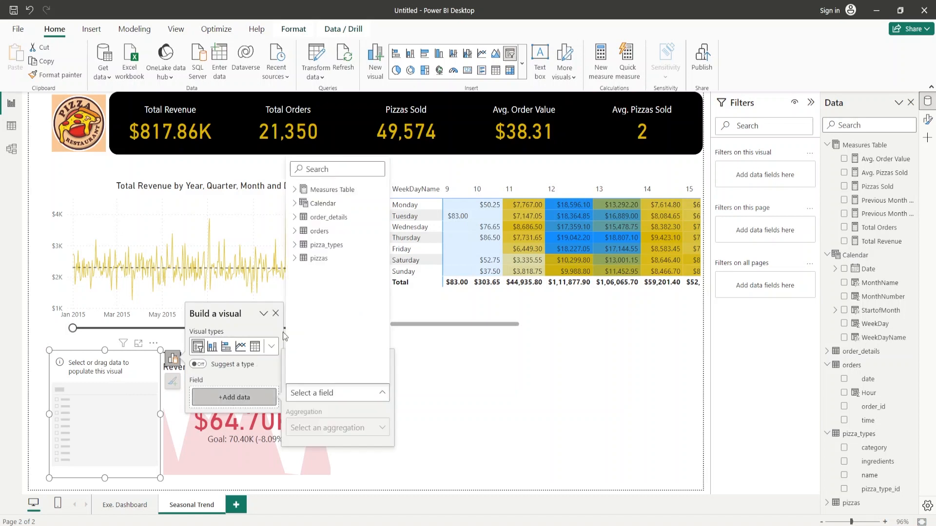
{"action": "left_click", "coordinate": [296, 204]}
{"action": "left_click", "coordinate": [327, 234]}
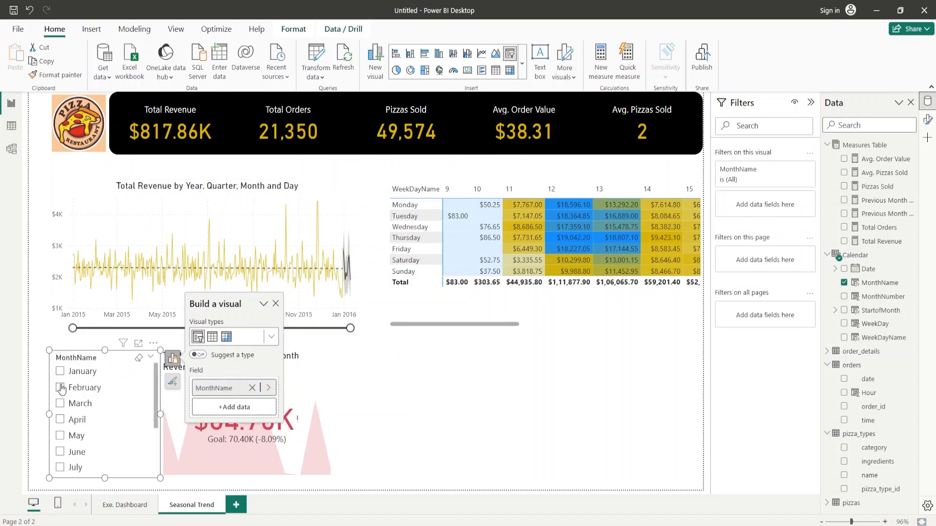
Step: Filter the page to February and shift the revenue KPI further right, in line with the line chart's right edge
{"action": "left_click", "coordinate": [61, 388]}
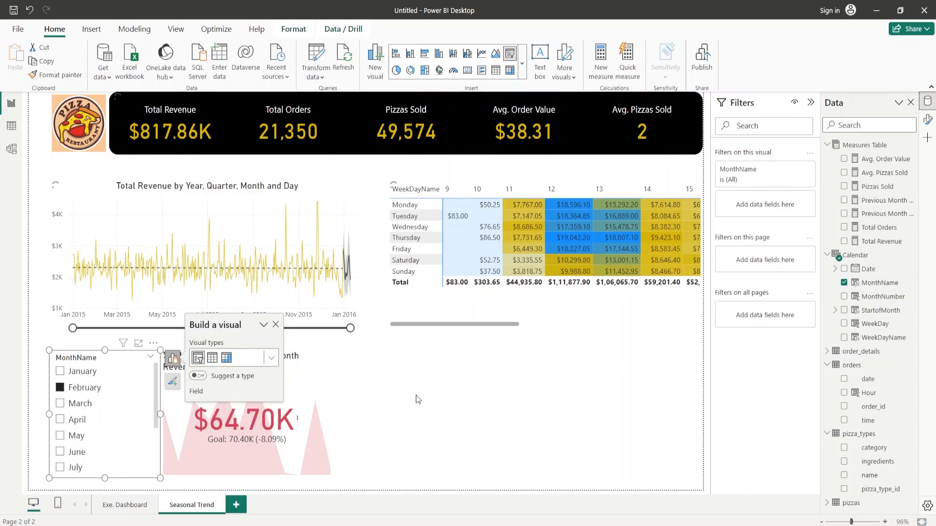
{"action": "left_click", "coordinate": [416, 395]}
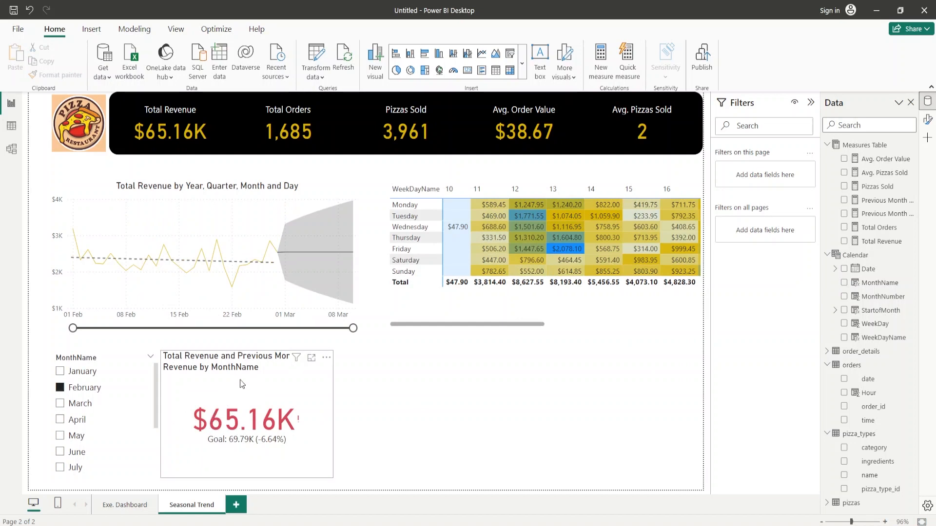
{"action": "left_click_drag", "start_coordinate": [263, 379], "coordinate": [296, 379]}
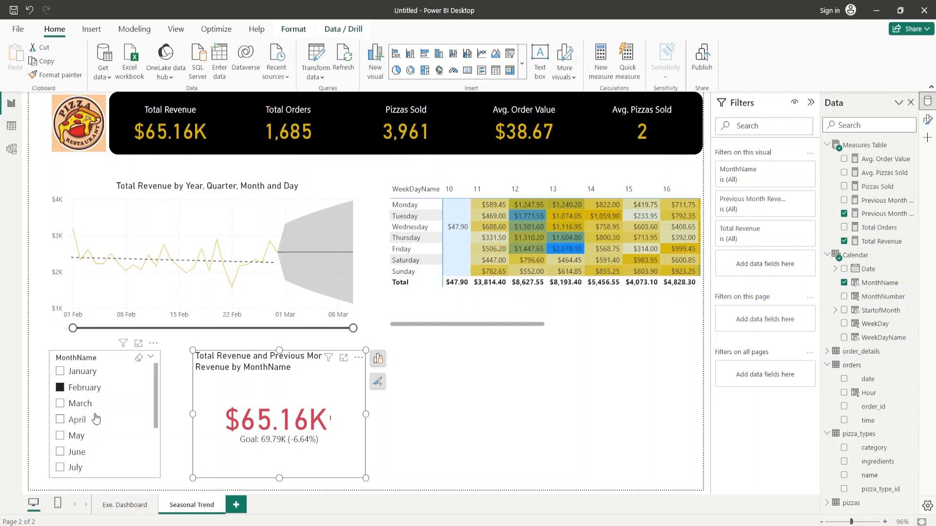
Step: Check the revenue KPI for March and April with the MonthName slicer, and delete the slicer
{"action": "left_click", "coordinate": [60, 403]}
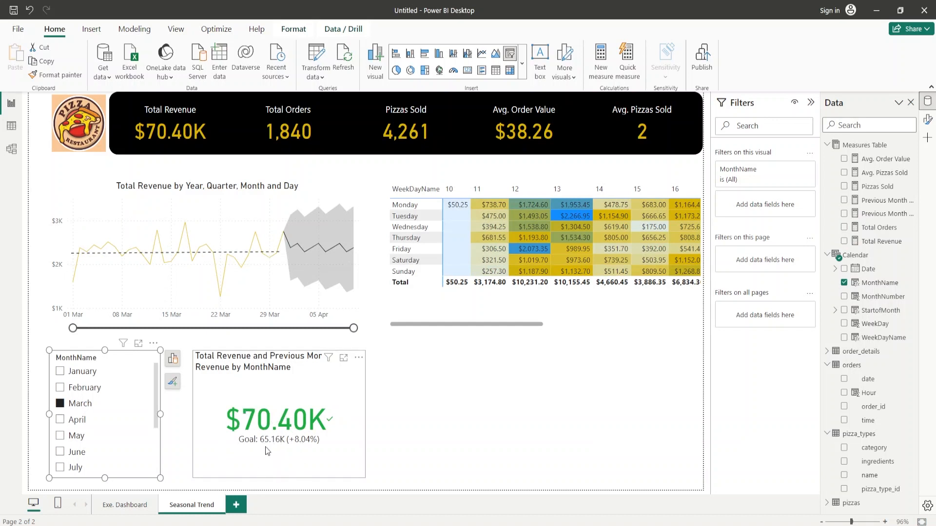
{"action": "left_click", "coordinate": [61, 422]}
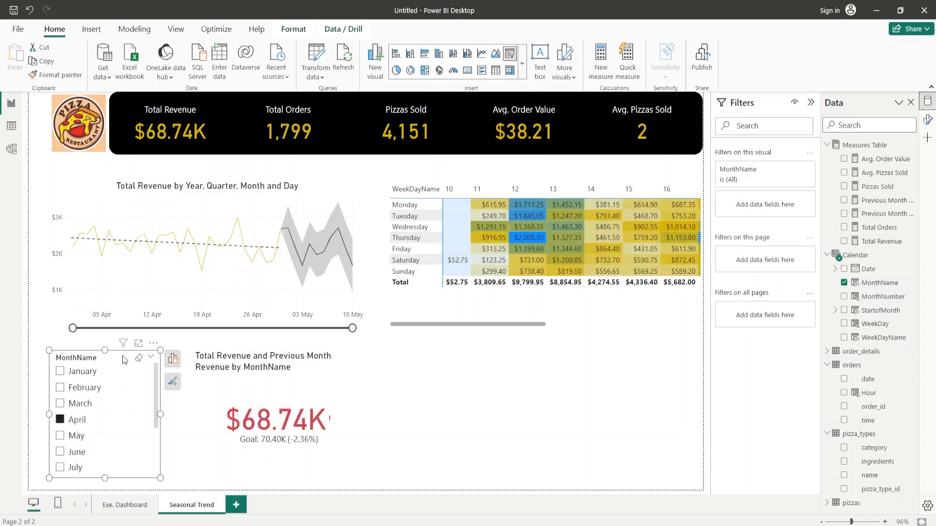
{"action": "key", "text": "Delete"}
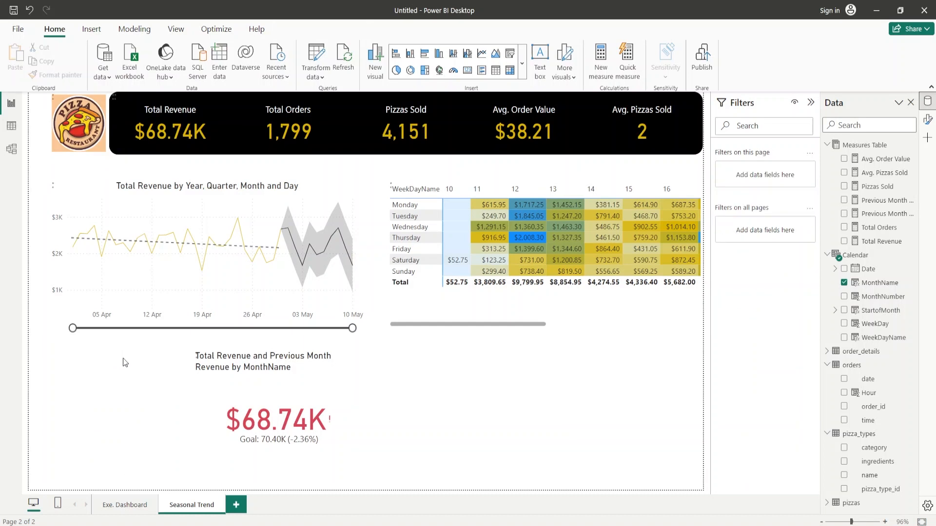
Step: Duplicate the revenue KPI and place the copy under the weekday matrix, level with the original
{"action": "left_click", "coordinate": [316, 375]}
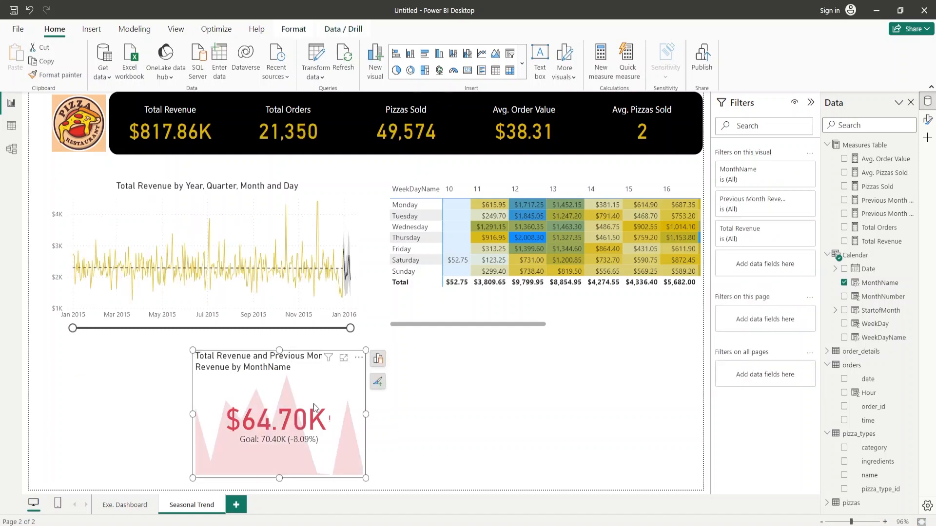
{"action": "key", "text": "ctrl+c"}
{"action": "key", "text": "ctrl+v"}
{"action": "left_click_drag", "start_coordinate": [327, 381], "coordinate": [551, 372]}
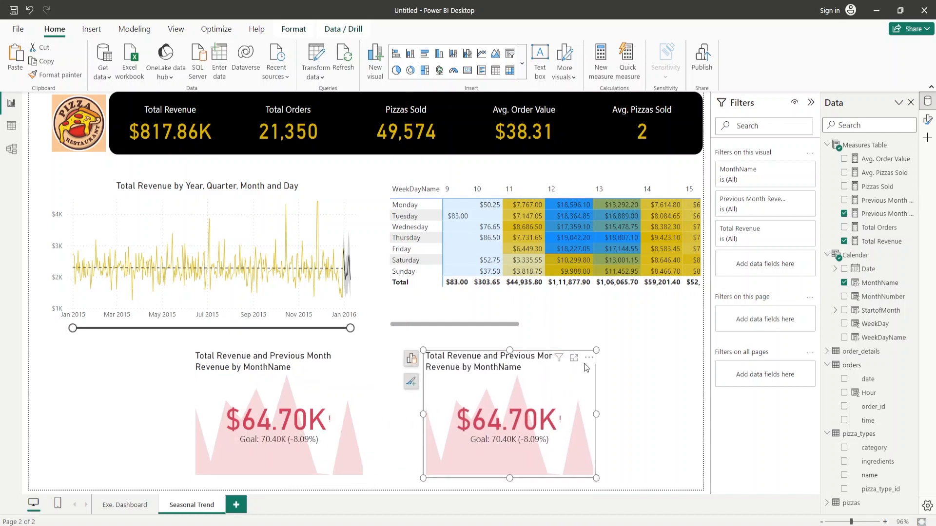
Step: Replace Total Revenue with the Total Orders measure as the value of the duplicated KPI under the weekday matrix
{"action": "left_click", "coordinate": [412, 360]}
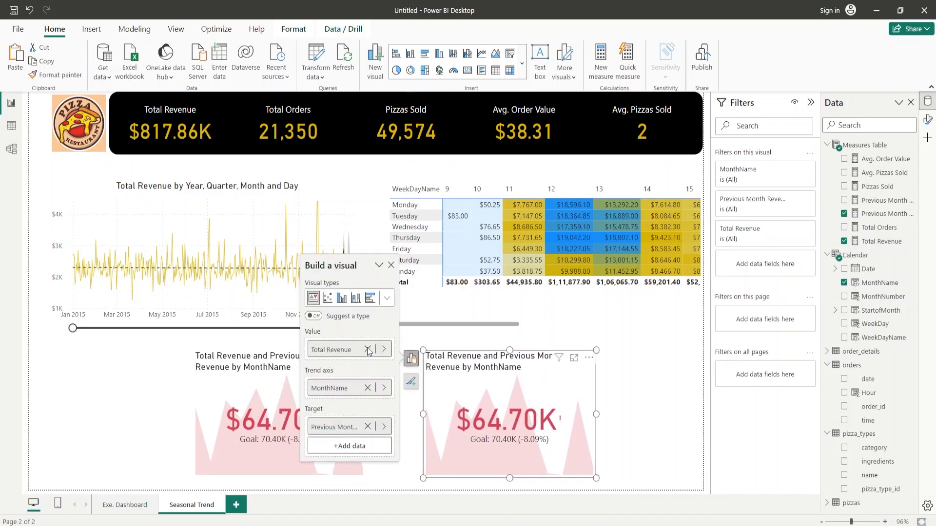
{"action": "left_click", "coordinate": [367, 350]}
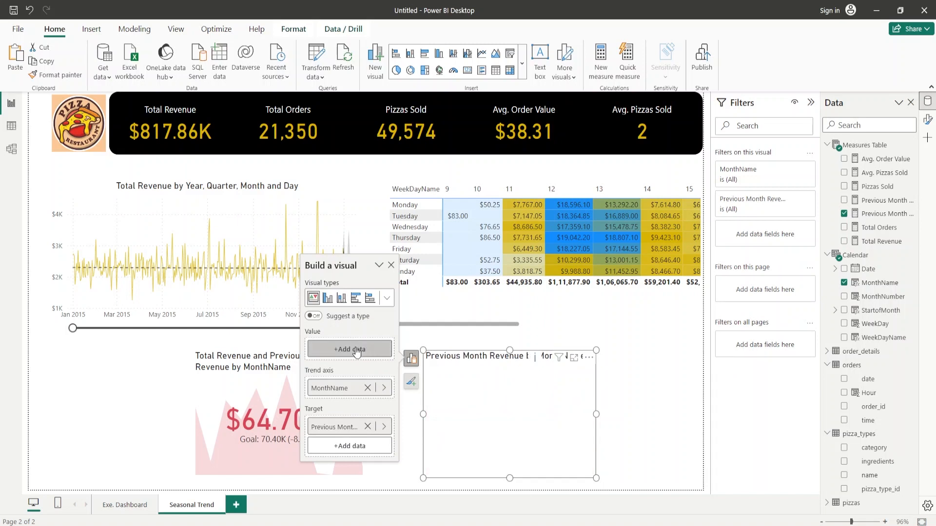
{"action": "left_click", "coordinate": [356, 349]}
{"action": "left_click", "coordinate": [441, 140]}
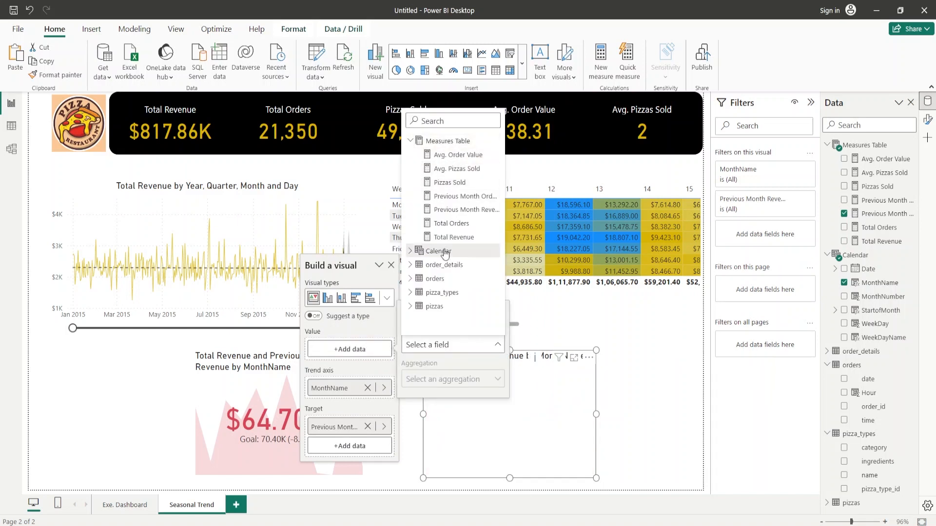
{"action": "left_click", "coordinate": [451, 223]}
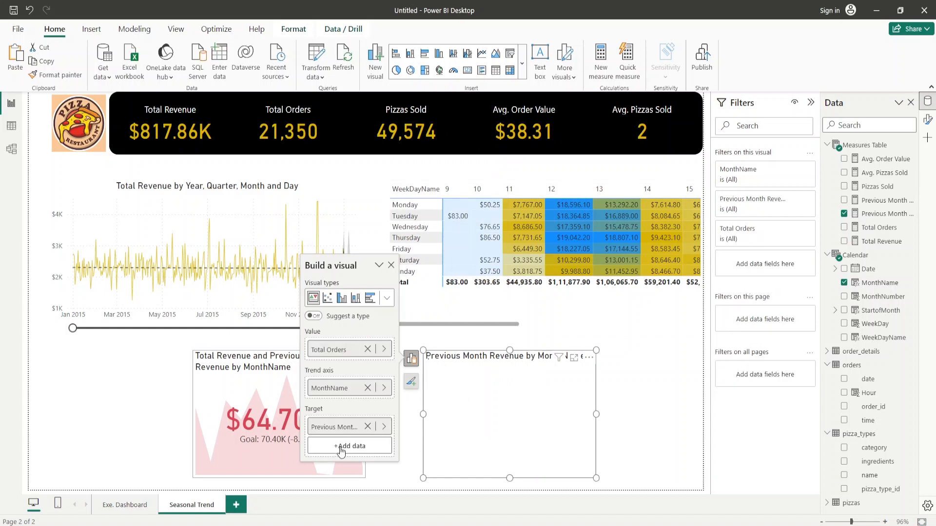
Step: Replace the orders KPI's previous-month revenue target with the Previous Month Orders measure from the Measures Table
{"action": "left_click", "coordinate": [367, 427]}
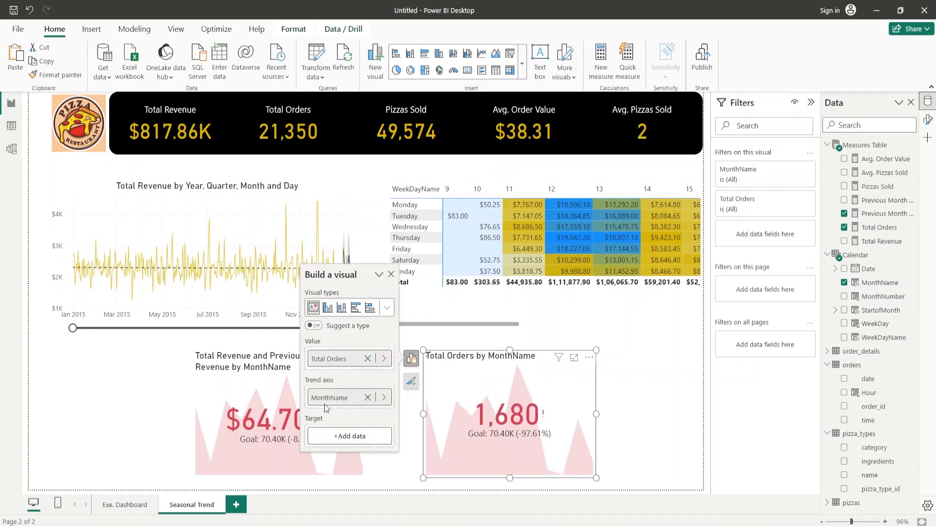
{"action": "left_click", "coordinate": [335, 431]}
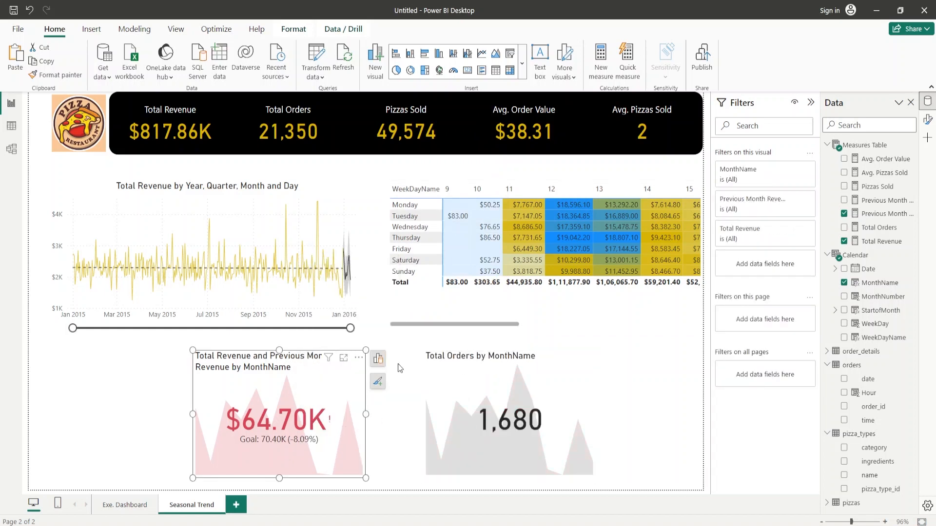
{"action": "left_click", "coordinate": [568, 371]}
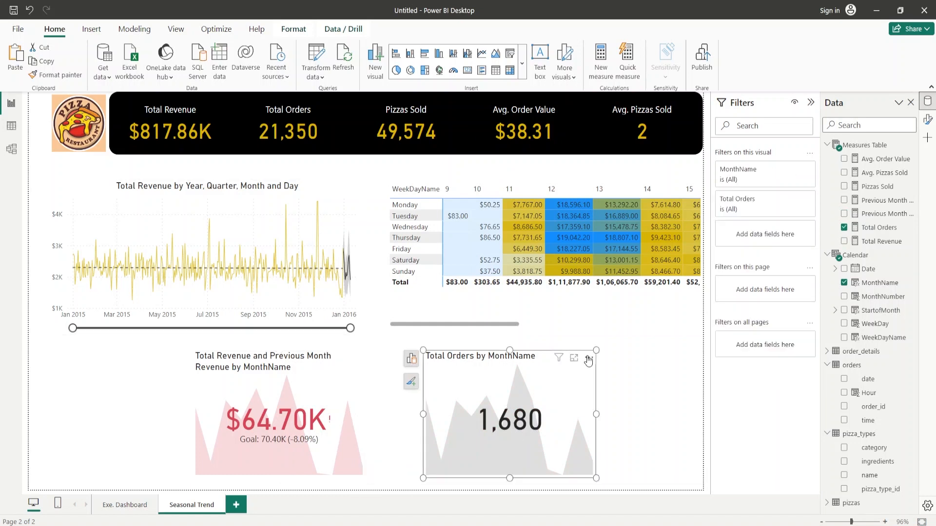
{"action": "left_click", "coordinate": [588, 359]}
{"action": "left_click", "coordinate": [411, 360]}
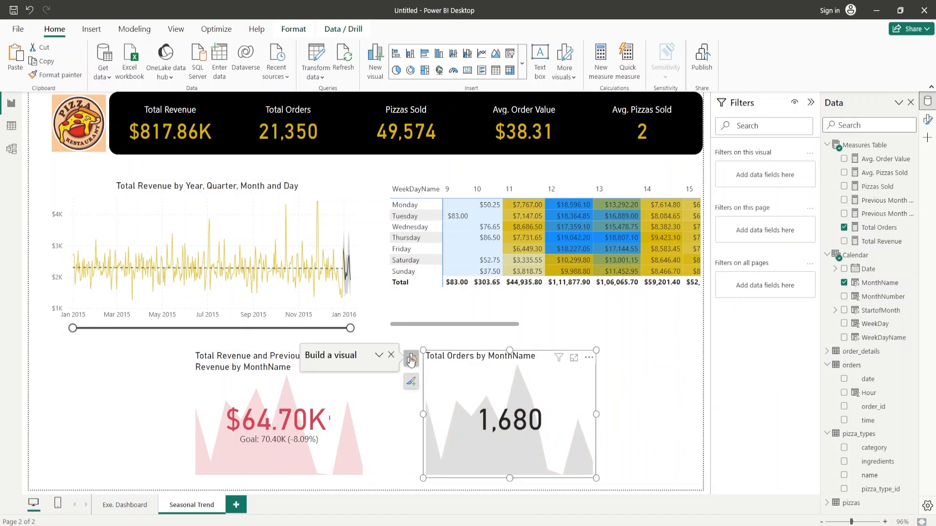
{"action": "left_click", "coordinate": [349, 437]}
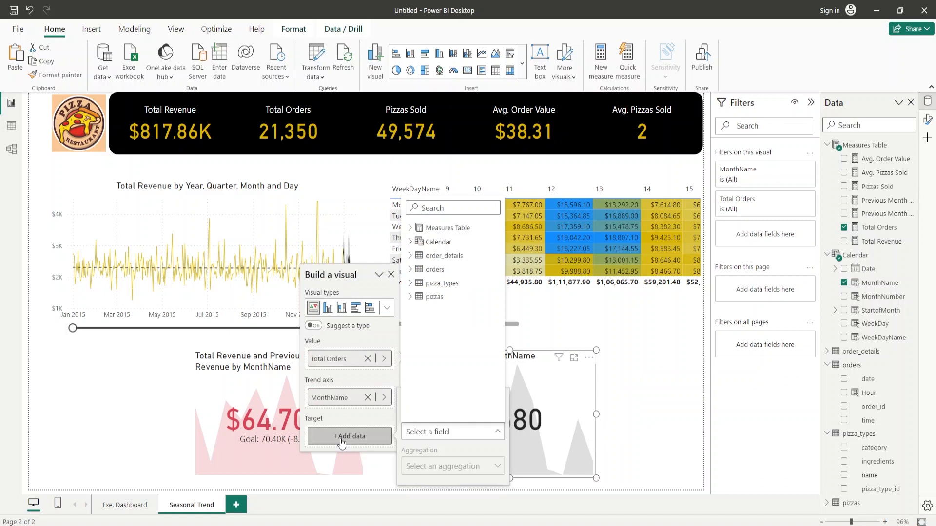
{"action": "left_click", "coordinate": [443, 229]}
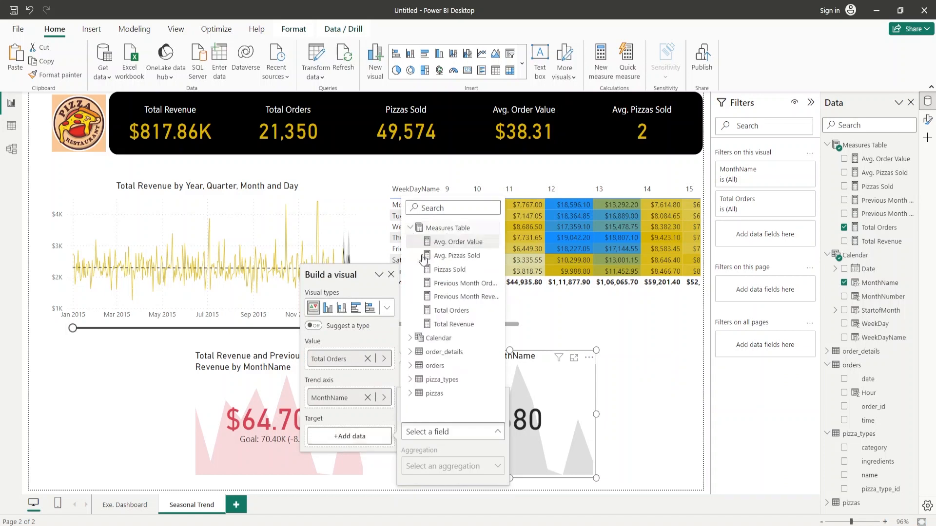
{"action": "left_click", "coordinate": [451, 285]}
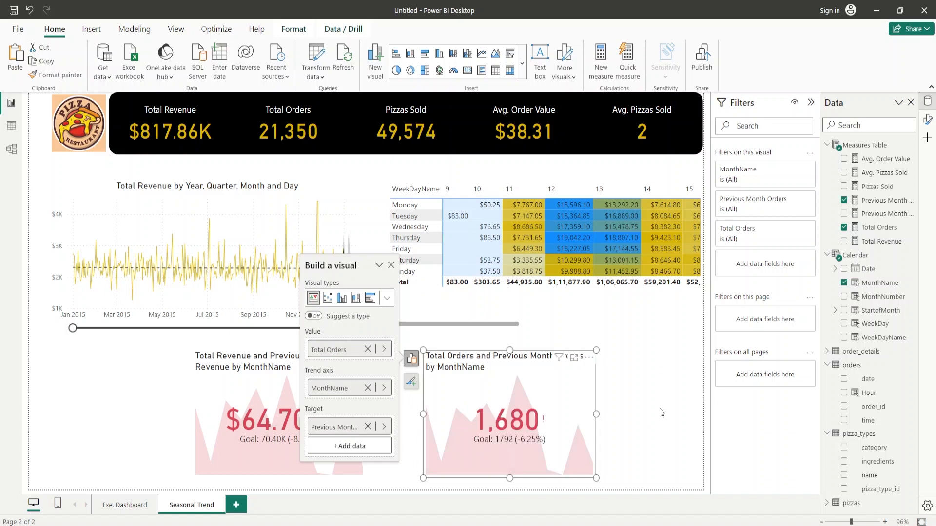
{"action": "left_click", "coordinate": [662, 413]}
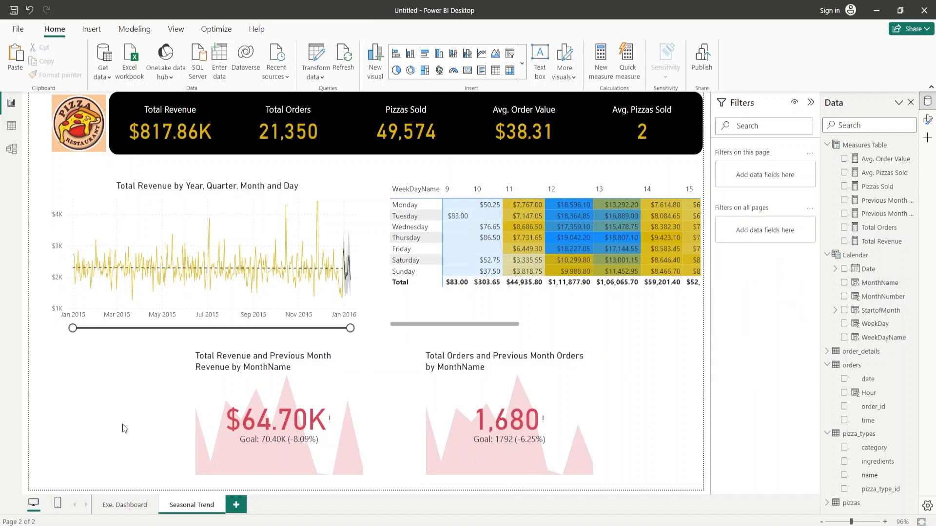
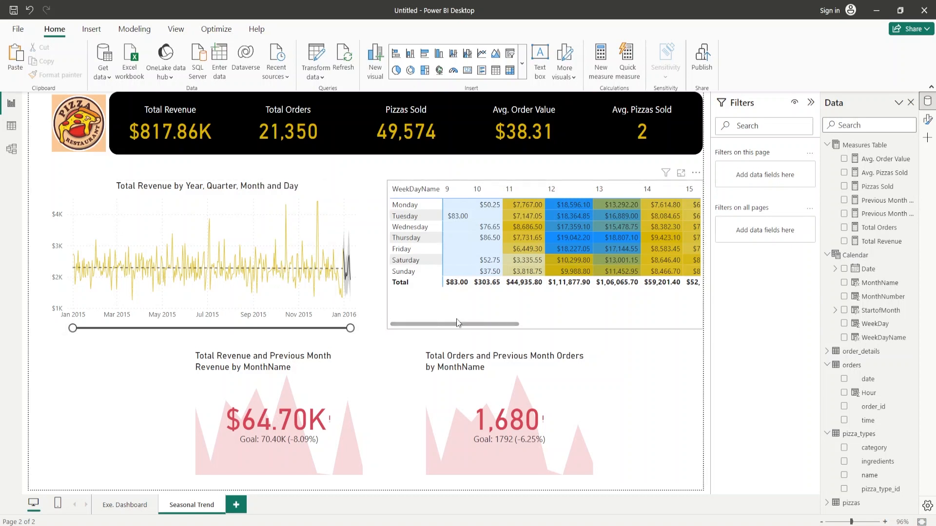
Step: Review the hourly revenue matrix by weekday on the Seasonal Trend page and compare it with the Exe. Dashboard page
{"action": "left_click_drag", "start_coordinate": [453, 321], "coordinate": [432, 322]}
{"action": "left_click", "coordinate": [415, 217]}
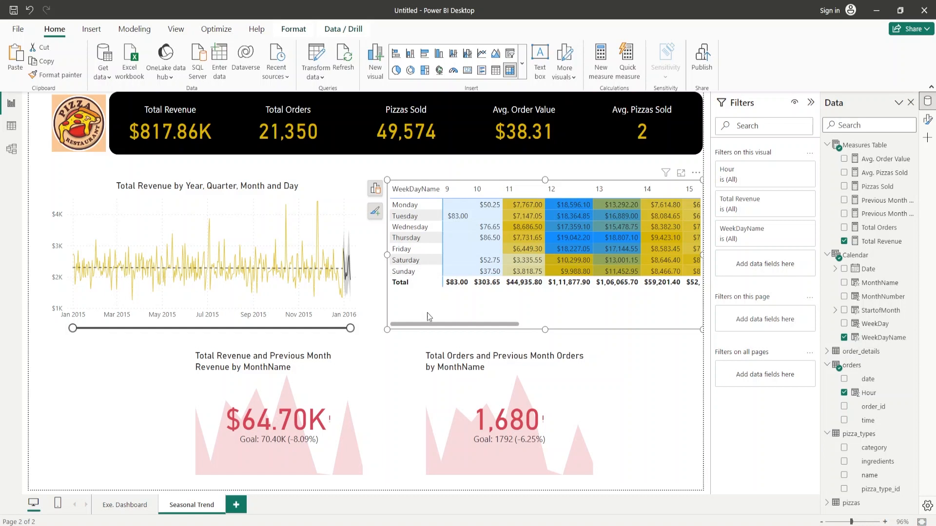
{"action": "left_click_drag", "start_coordinate": [433, 323], "coordinate": [554, 321]}
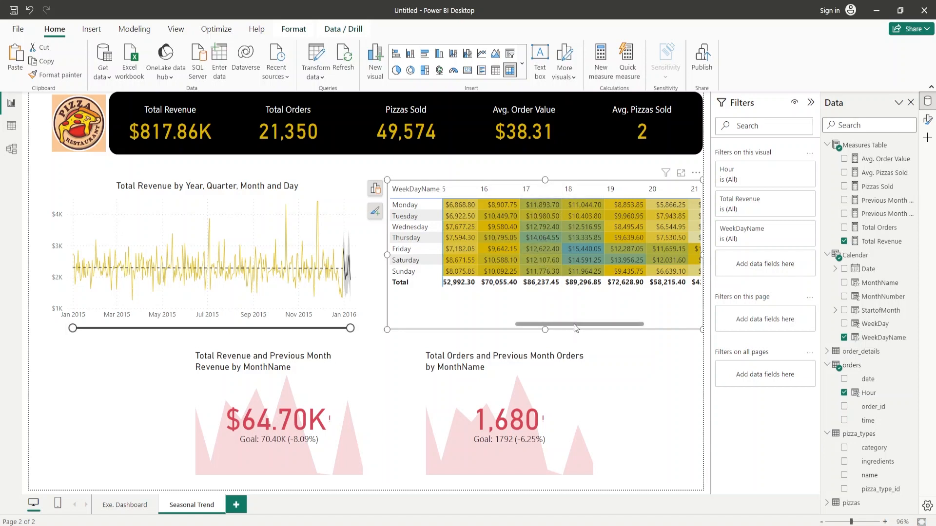
{"action": "left_click_drag", "start_coordinate": [574, 323], "coordinate": [376, 321]}
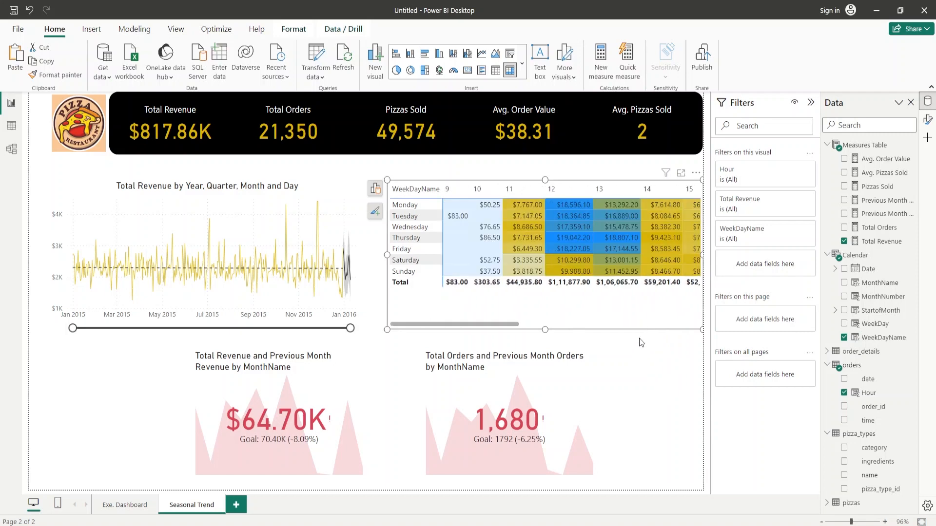
{"action": "left_click", "coordinate": [626, 370]}
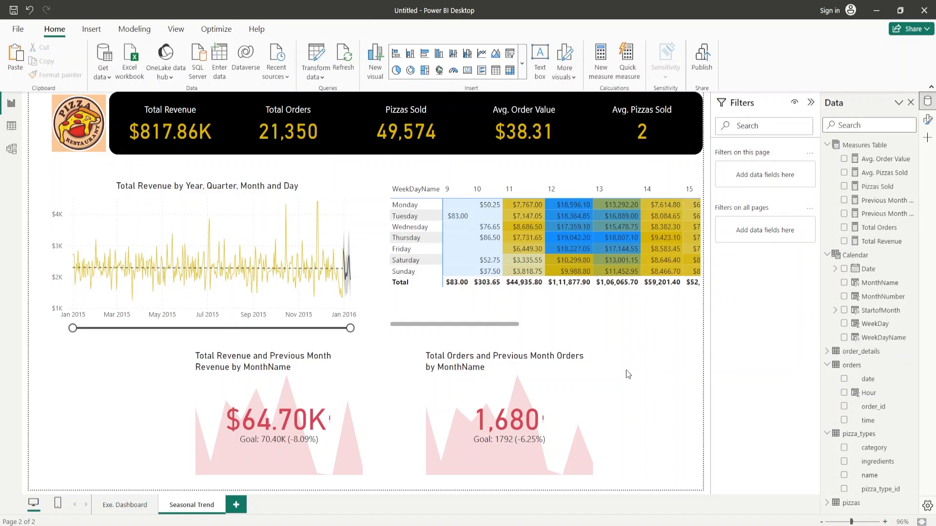
{"action": "left_click", "coordinate": [122, 513]}
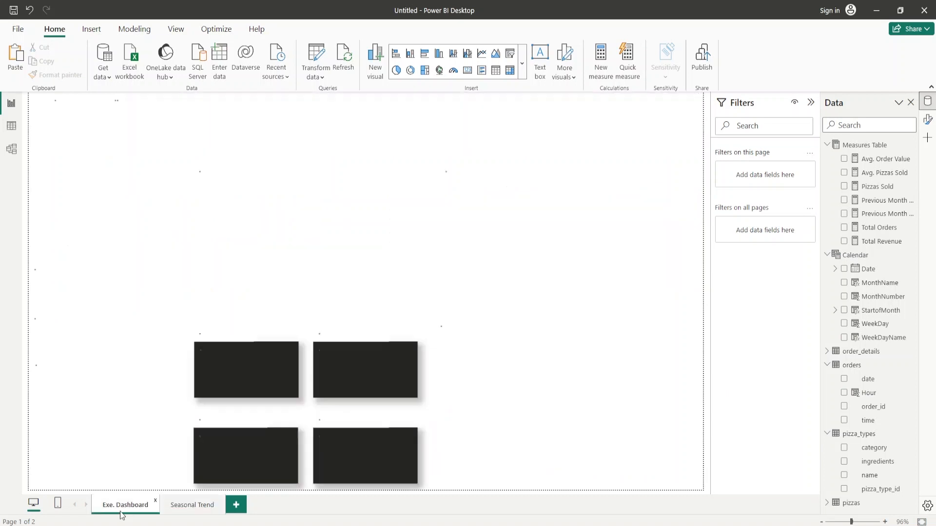
{"action": "left_click", "coordinate": [183, 509]}
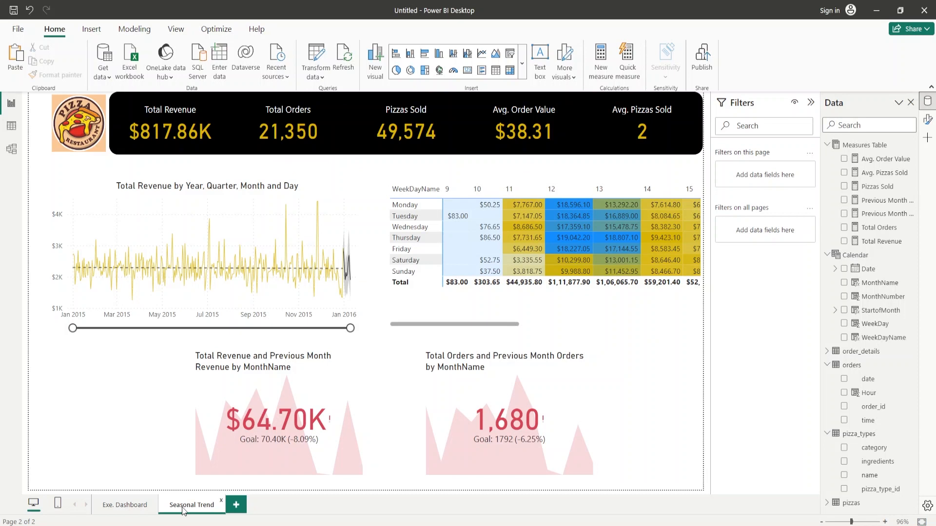
Step: Add a new report page with a slicer on the pizza_types name field and enlarge the slicer slightly
{"action": "left_click", "coordinate": [231, 508]}
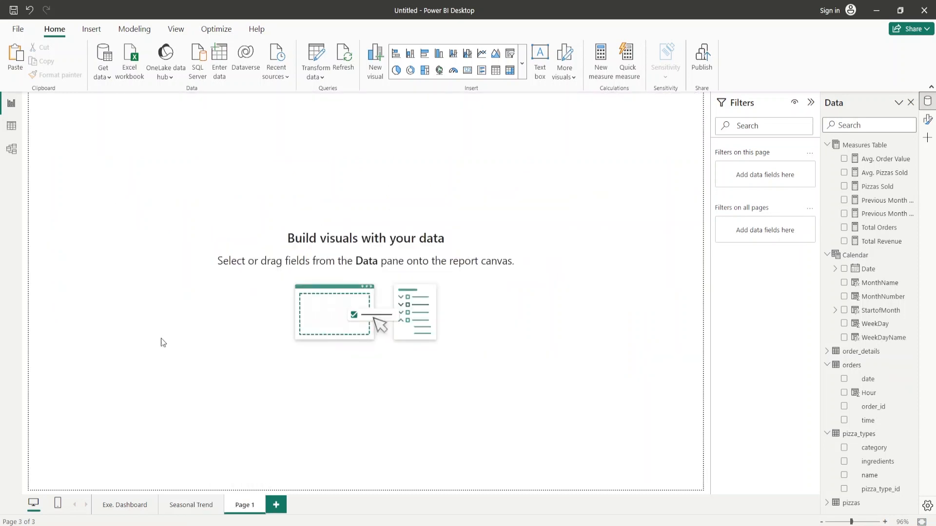
{"action": "left_click", "coordinate": [508, 58]}
{"action": "left_click", "coordinate": [221, 188]}
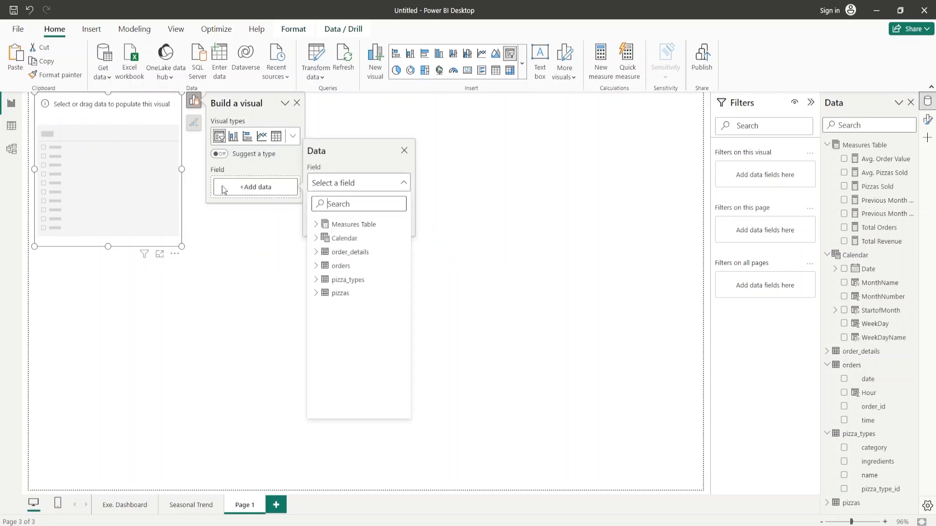
{"action": "left_click", "coordinate": [317, 285]}
{"action": "left_click", "coordinate": [348, 321]}
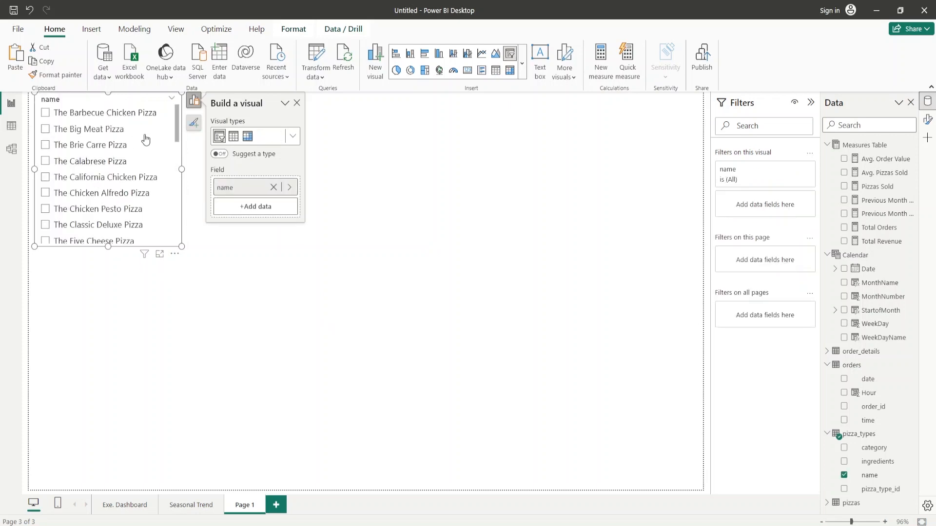
{"action": "mouse_move", "coordinate": [181, 245]}
{"action": "left_mouse_down"}
{"action": "mouse_move", "coordinate": [184, 238]}
{"action": "mouse_move", "coordinate": [194, 252]}
{"action": "left_mouse_up"}
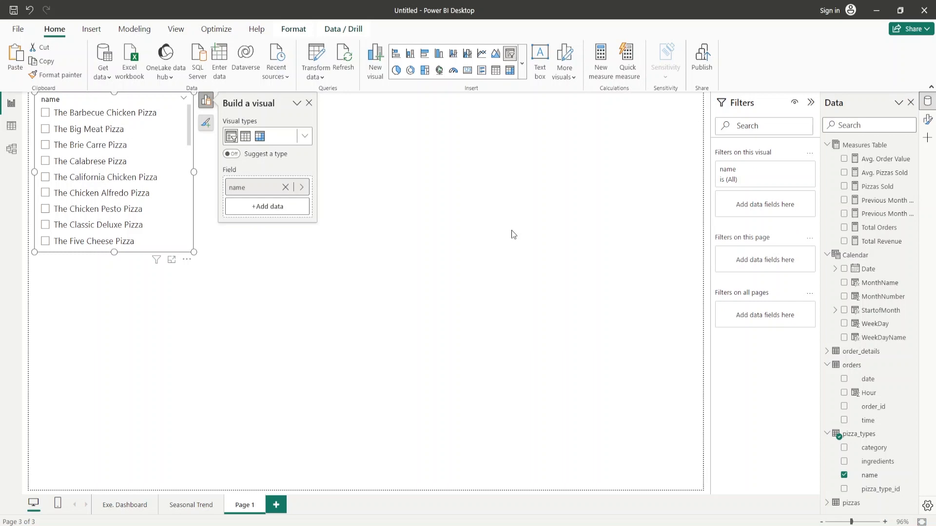
{"action": "left_click", "coordinate": [426, 151]}
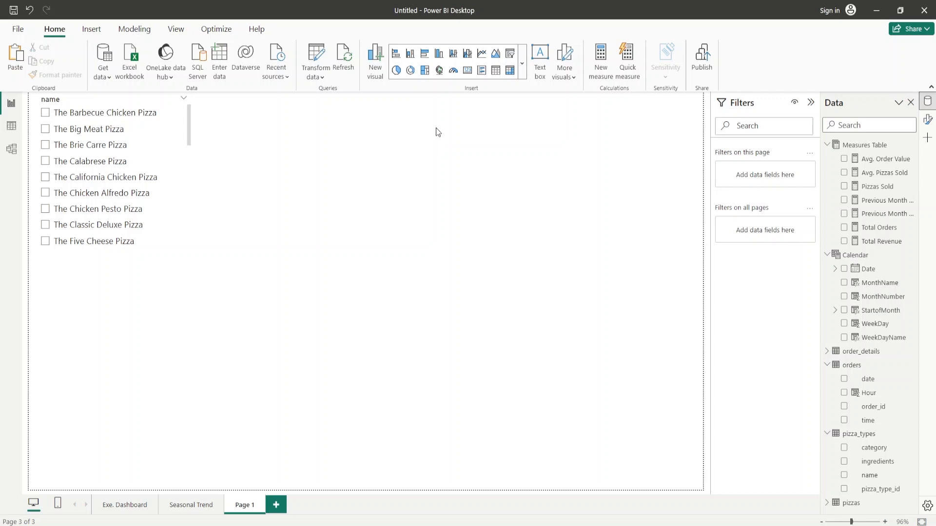
{"action": "left_click", "coordinate": [467, 70]}
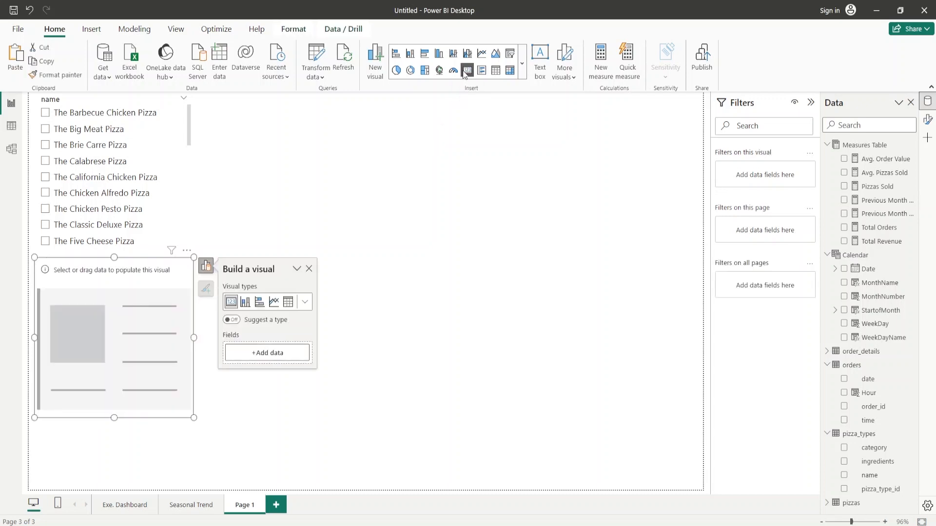
{"action": "left_click_drag", "start_coordinate": [193, 256], "coordinate": [171, 324]}
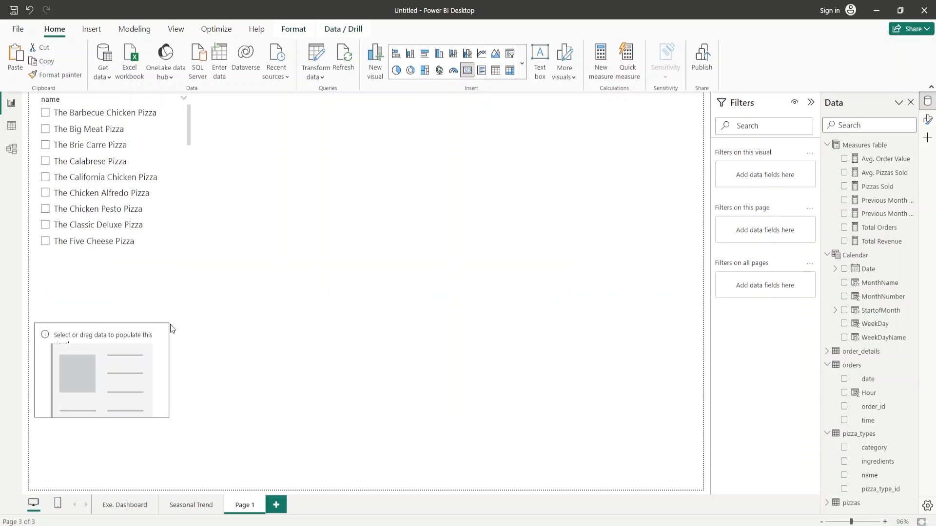
{"action": "key", "text": "Delete"}
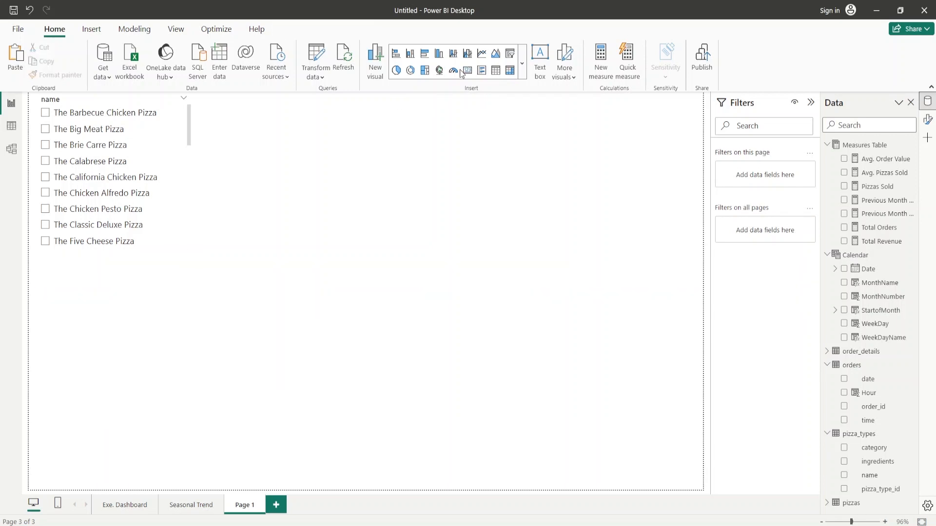
Step: Insert a gauge beside the pizza name slicer, near the page's upper edge, with Total Revenue as its value
{"action": "key", "text": "ctrl+z"}
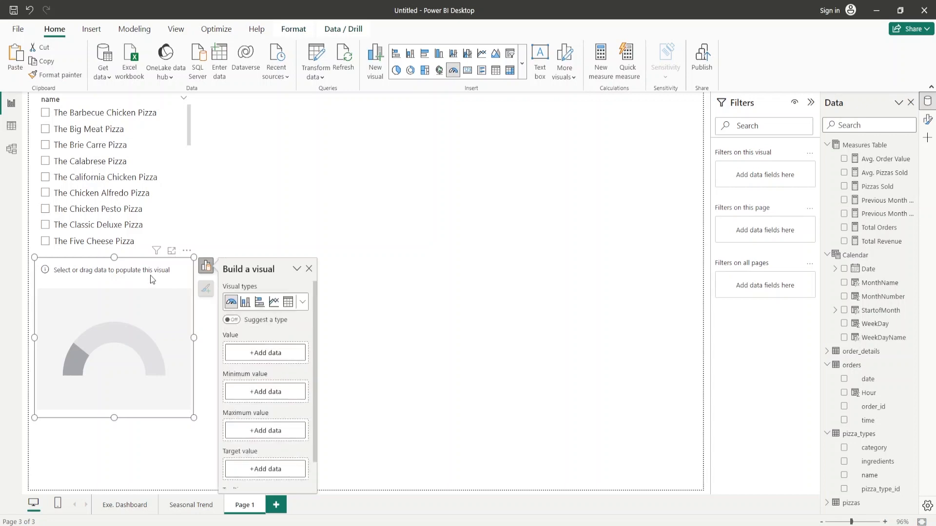
{"action": "left_click_drag", "start_coordinate": [162, 280], "coordinate": [369, 117]}
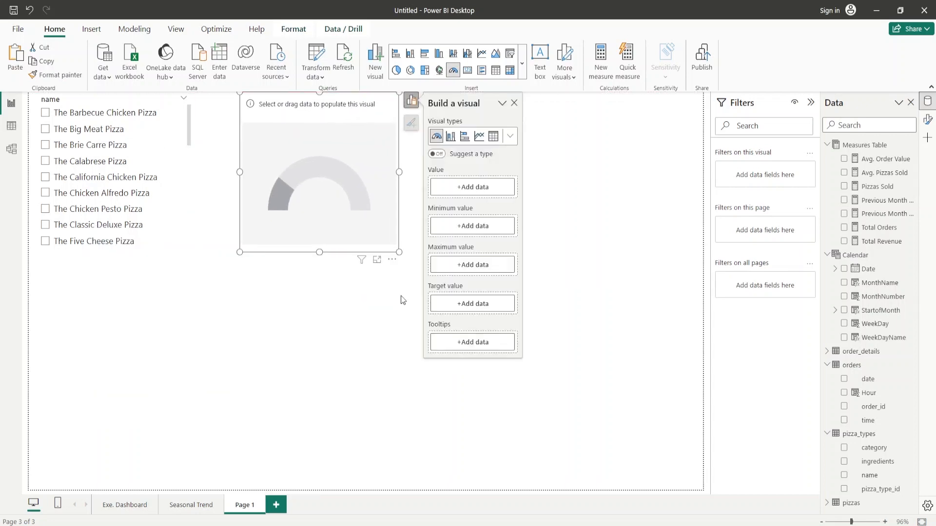
{"action": "left_click", "coordinate": [455, 188]}
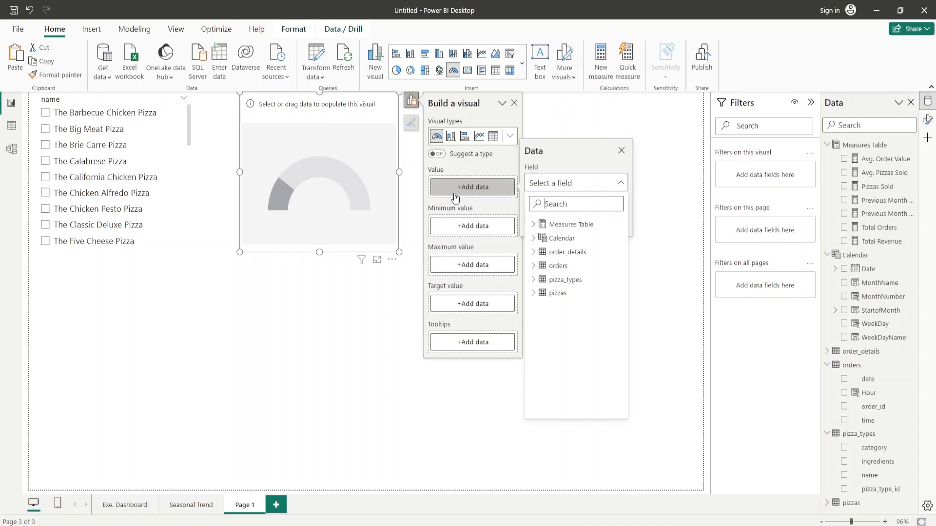
{"action": "left_click", "coordinate": [535, 224]}
{"action": "left_click", "coordinate": [548, 320]}
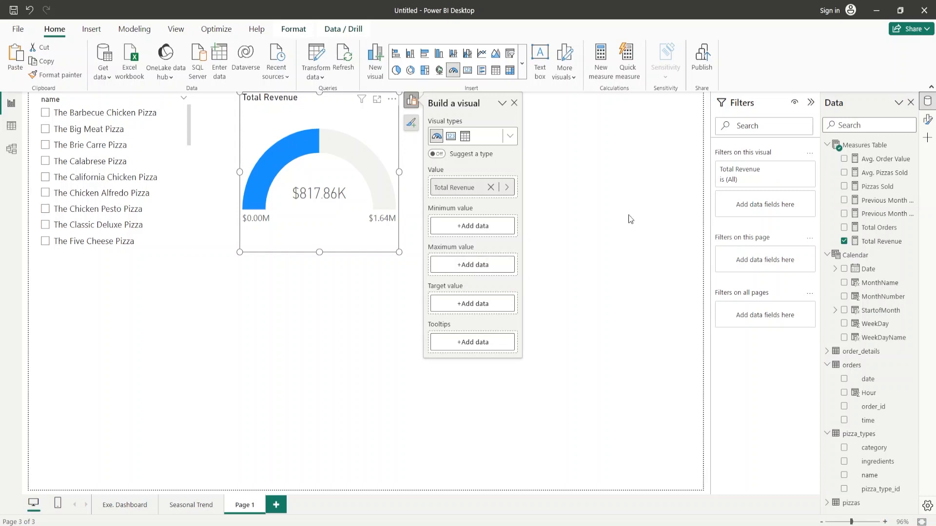
{"action": "left_click", "coordinate": [300, 238]}
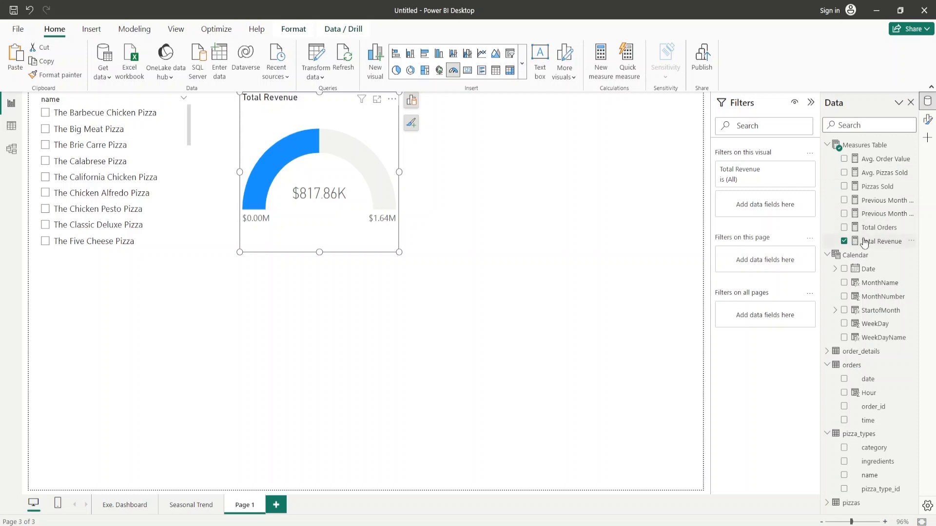
{"action": "left_click_drag", "start_coordinate": [864, 242], "coordinate": [758, 203]}
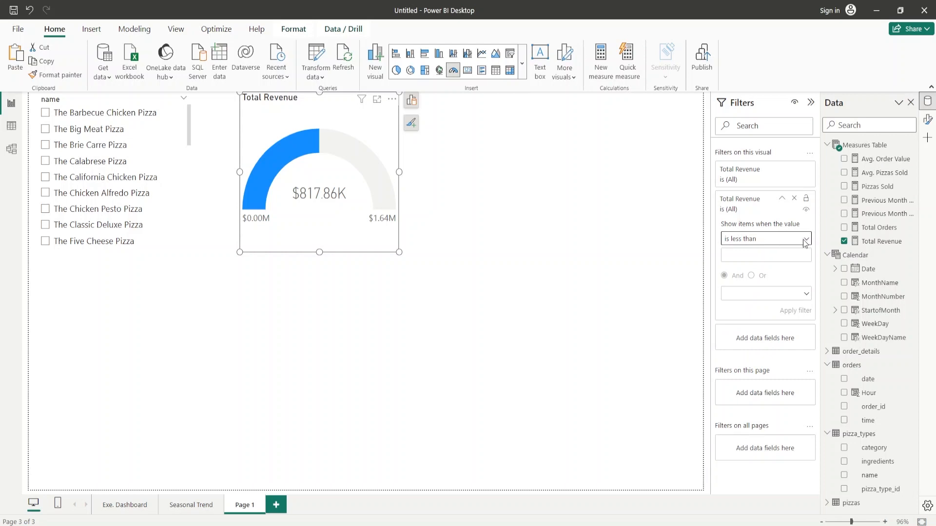
{"action": "left_click", "coordinate": [794, 200]}
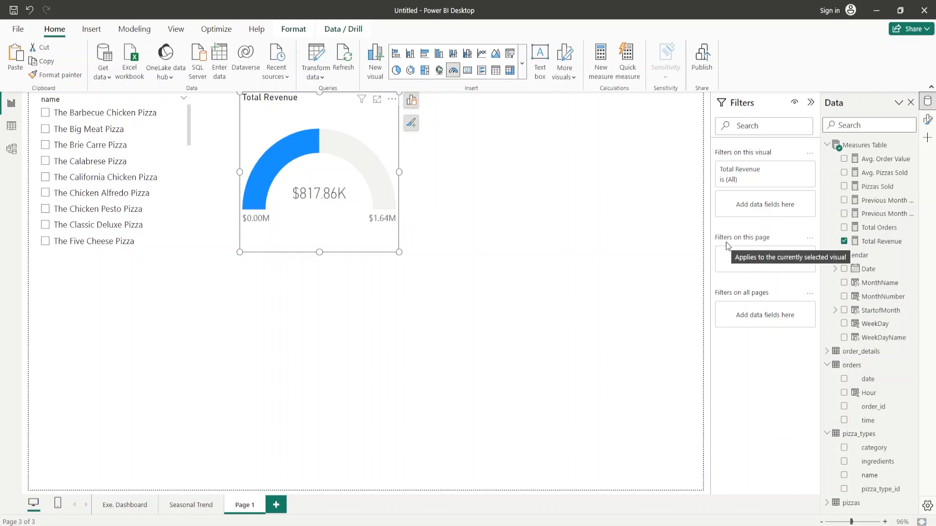
{"action": "left_click", "coordinate": [794, 170]}
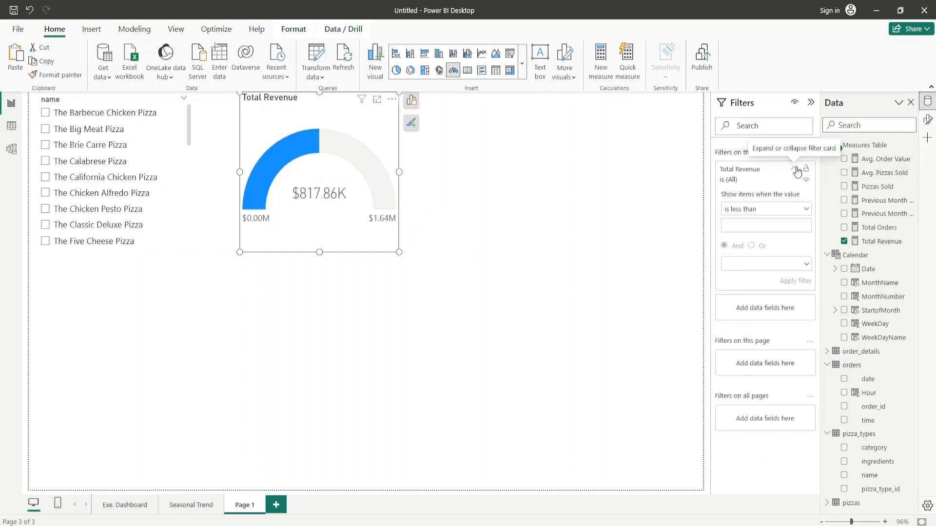
{"action": "left_click", "coordinate": [794, 170]}
{"action": "left_click", "coordinate": [794, 170]}
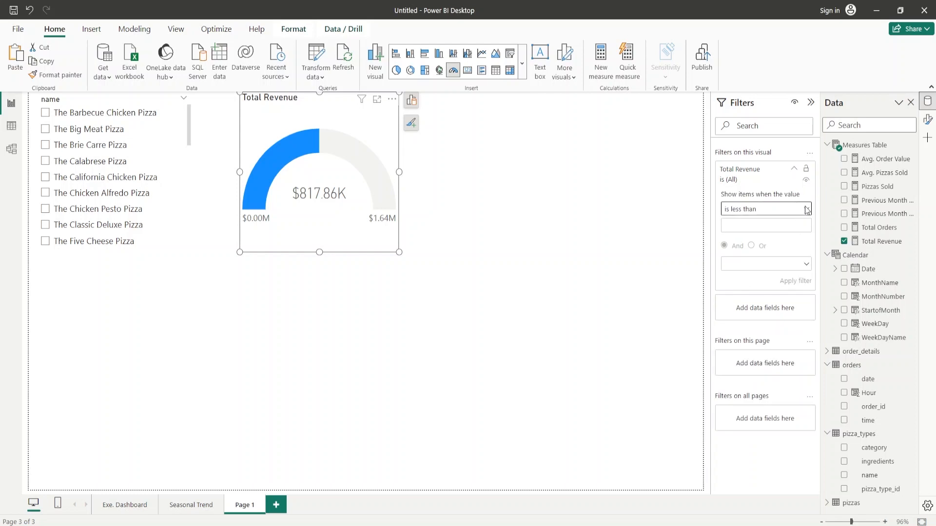
{"action": "left_click", "coordinate": [794, 169]}
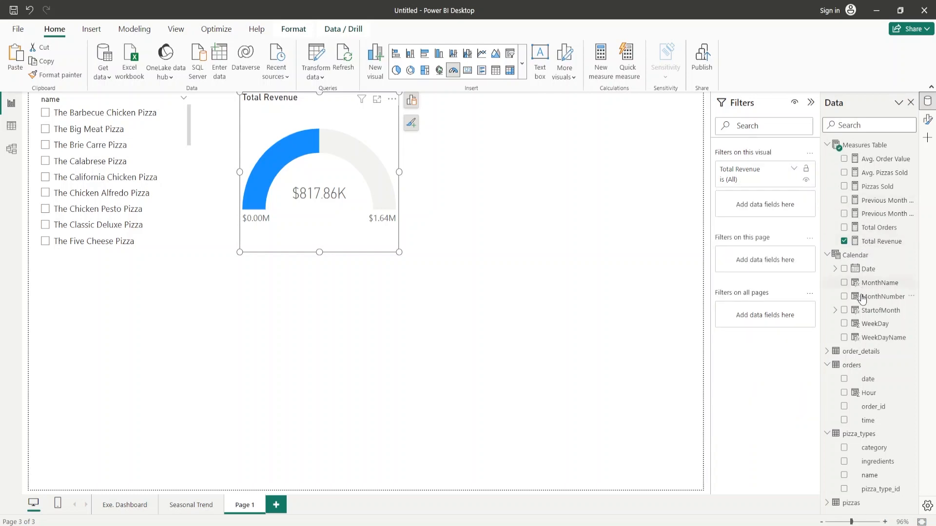
{"action": "left_click_drag", "start_coordinate": [860, 475], "coordinate": [753, 204]}
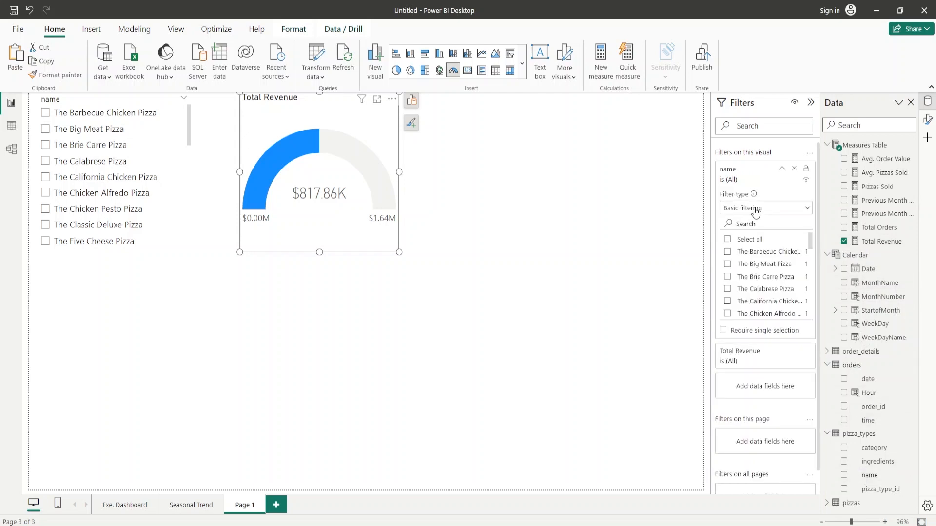
{"action": "left_click", "coordinate": [755, 210]}
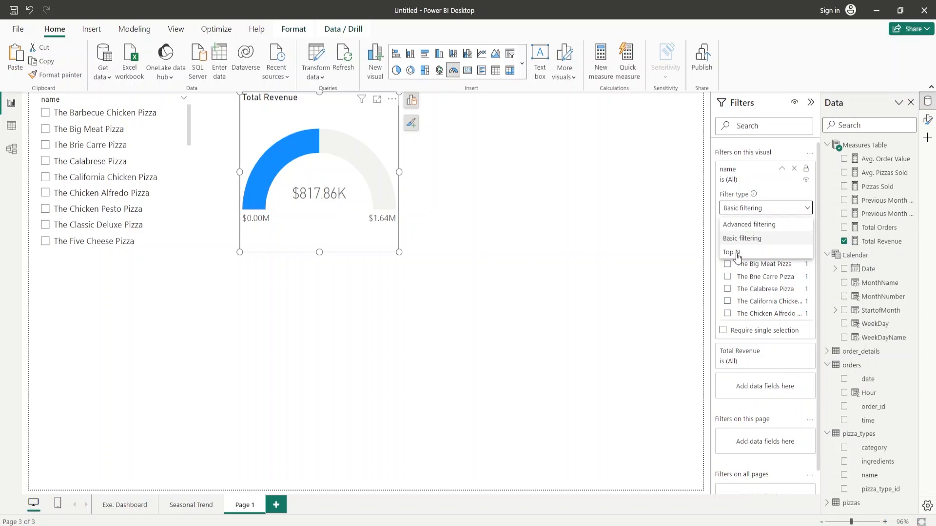
{"action": "left_click", "coordinate": [794, 169]}
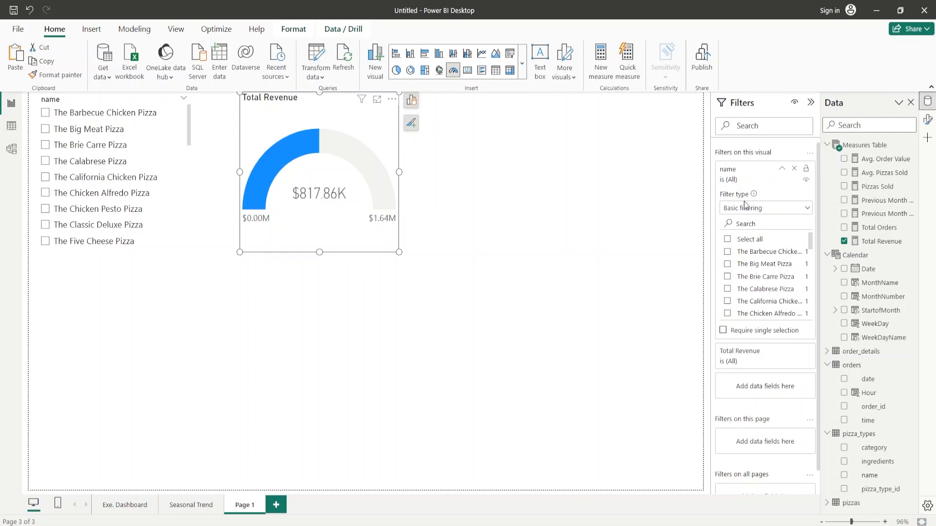
{"action": "left_click", "coordinate": [795, 169]}
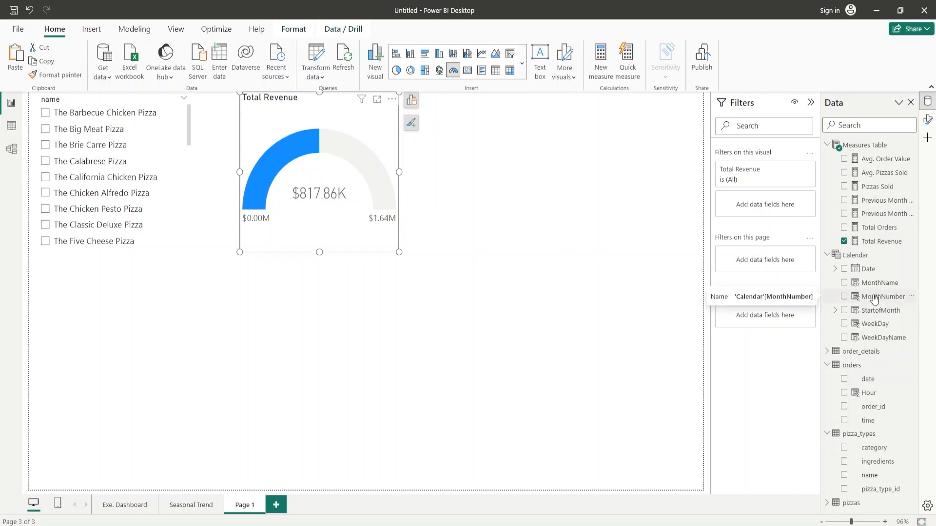
Step: Filter the Total Revenue gauge by MonthName using Top N, showing the top 1 item by Latest StartofMonth, and apply the filter
{"action": "left_click_drag", "start_coordinate": [874, 287], "coordinate": [766, 205]}
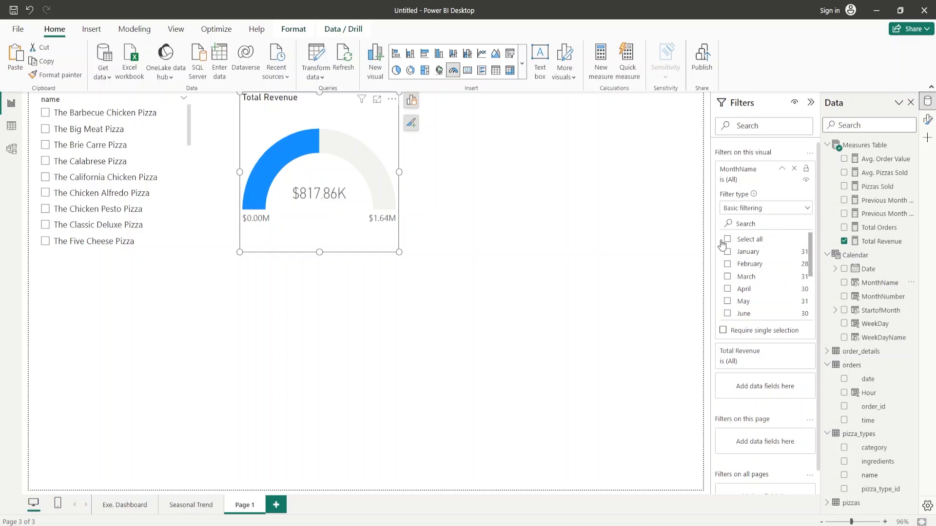
{"action": "left_click", "coordinate": [763, 209]}
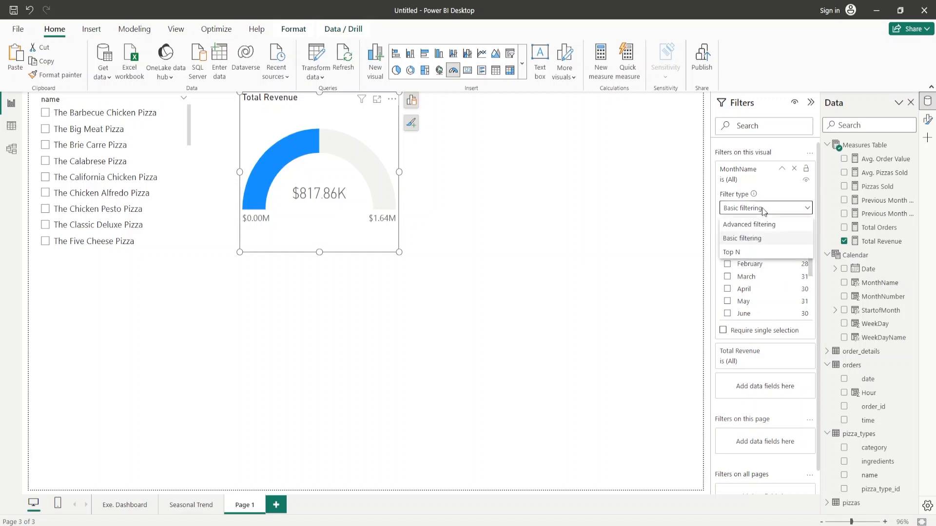
{"action": "left_click", "coordinate": [733, 252]}
{"action": "left_click", "coordinate": [776, 237]}
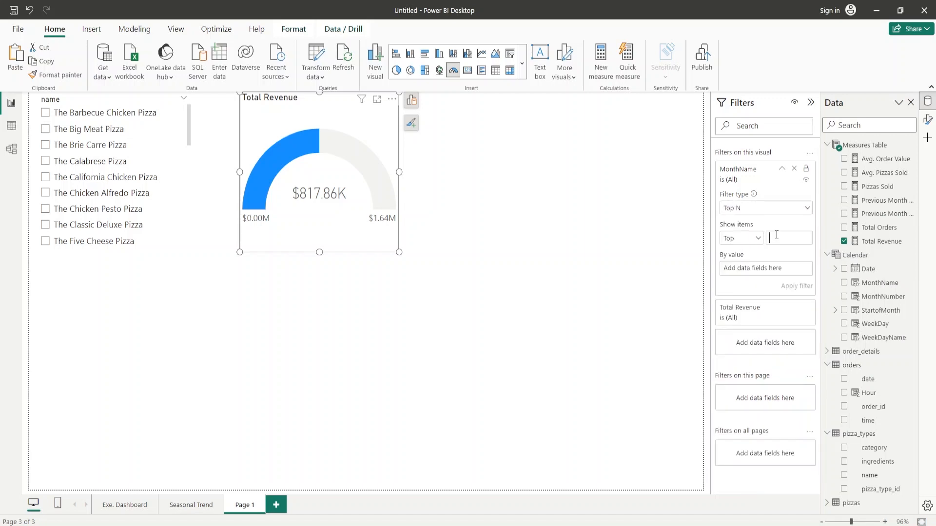
{"action": "type", "text": "1"}
{"action": "left_click_drag", "start_coordinate": [874, 311], "coordinate": [799, 271]}
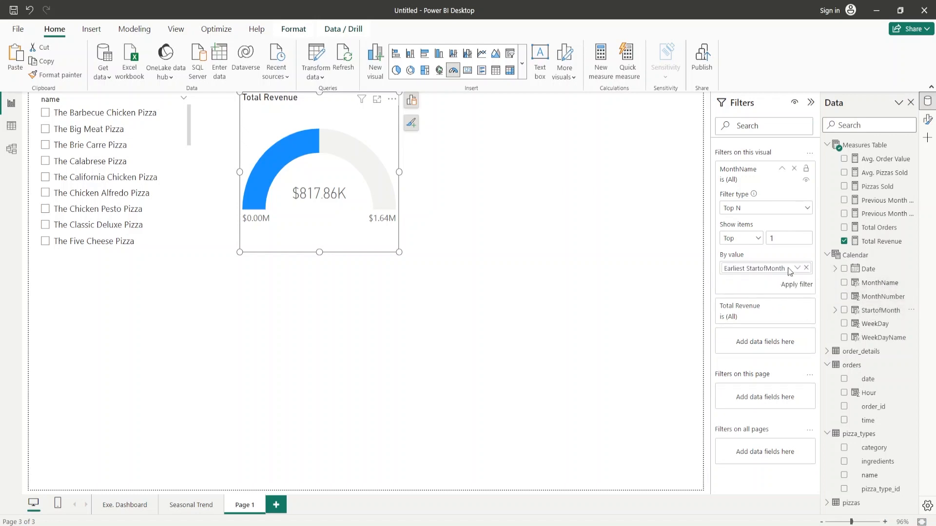
{"action": "left_click", "coordinate": [797, 268]}
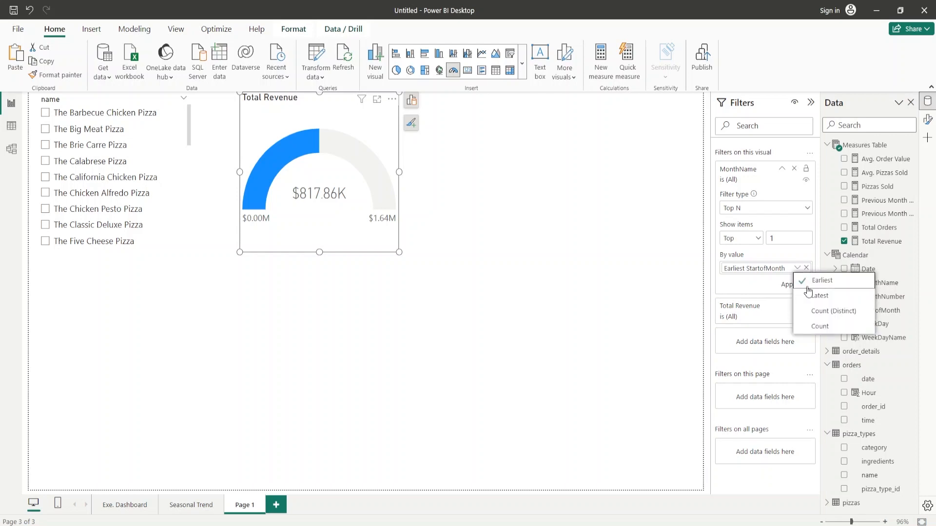
{"action": "left_click", "coordinate": [807, 288]}
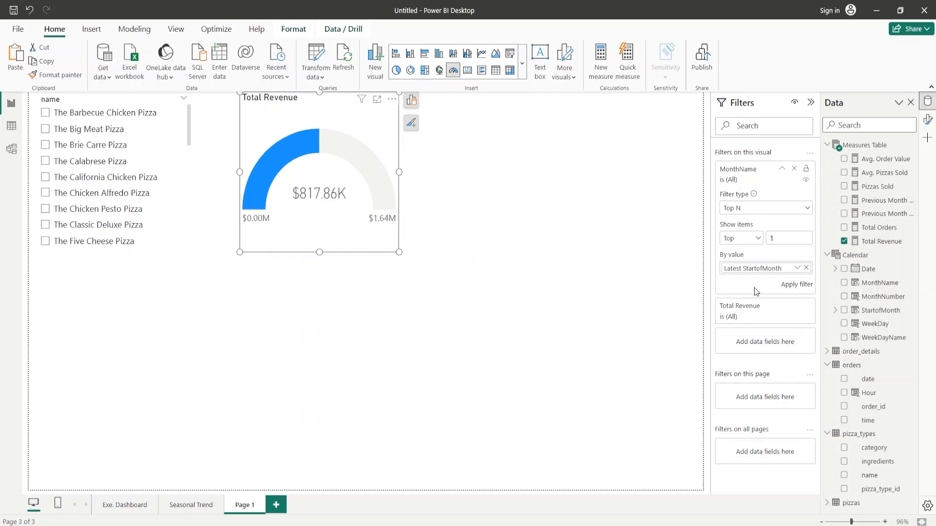
{"action": "left_click", "coordinate": [784, 285]}
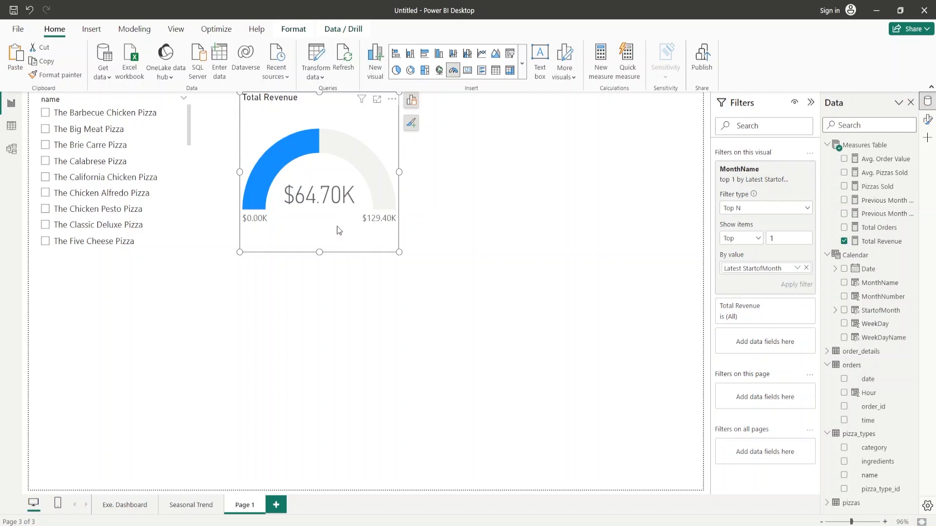
Step: Select The Barbecue Chicken Pizza in the name slicer and set the revenue gauge's maximum value to Previous Month Revenue
{"action": "left_click", "coordinate": [46, 115]}
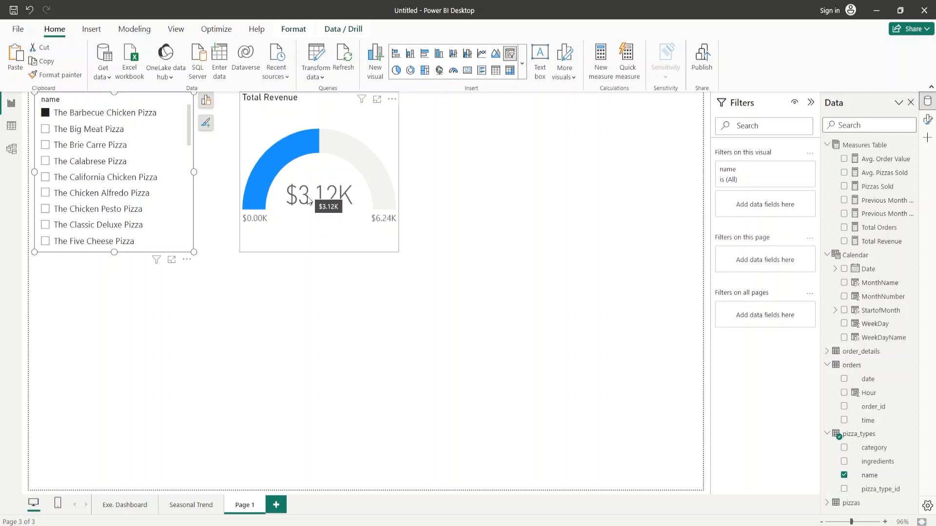
{"action": "mouse_move", "coordinate": [383, 224]}
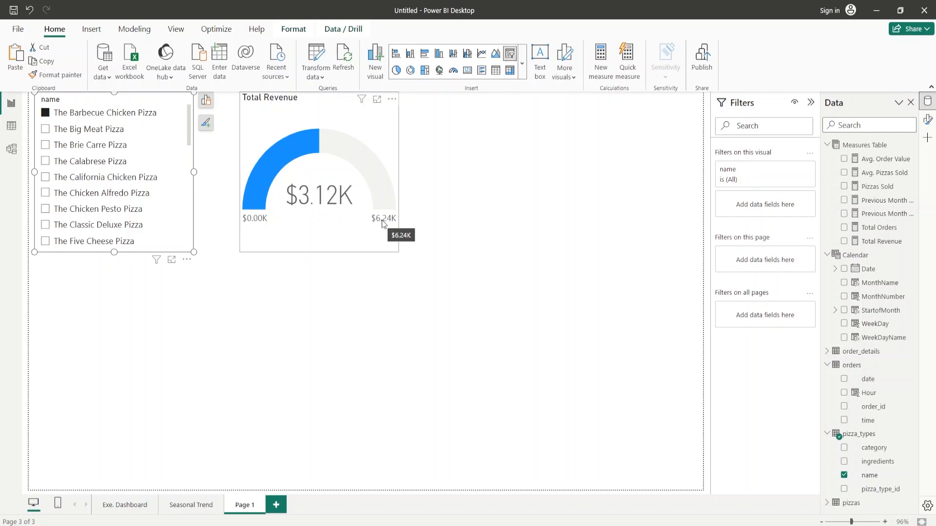
{"action": "left_click", "coordinate": [391, 98]}
{"action": "left_click", "coordinate": [349, 229]}
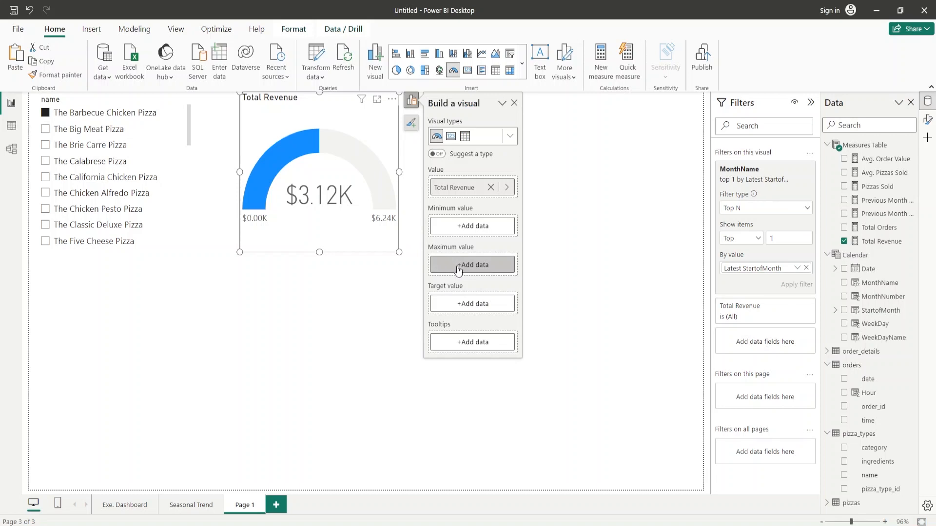
{"action": "left_click", "coordinate": [458, 270]}
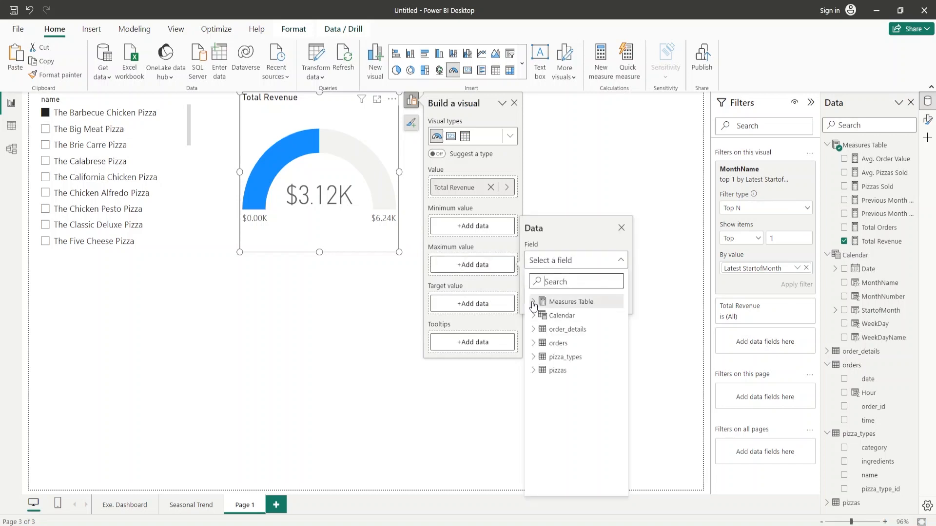
{"action": "left_click", "coordinate": [550, 305]}
{"action": "left_click", "coordinate": [569, 371]}
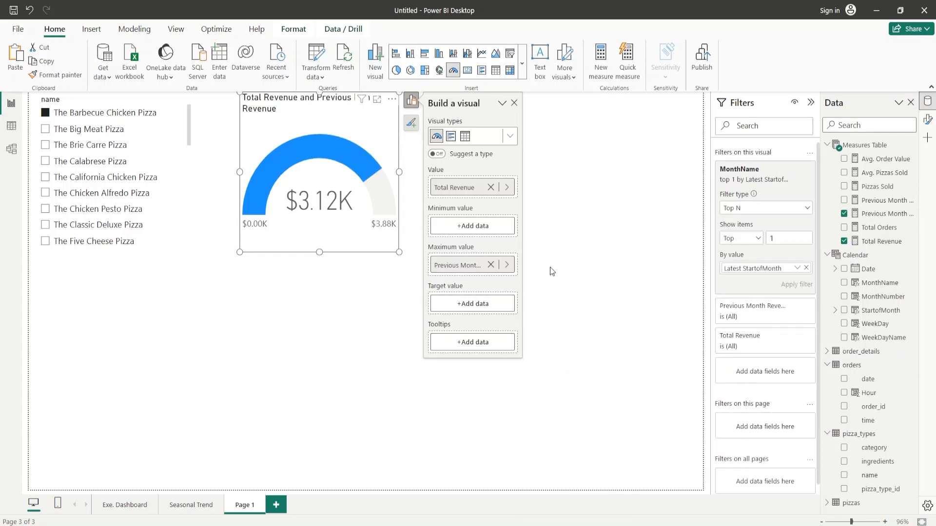
{"action": "left_click", "coordinate": [527, 268]}
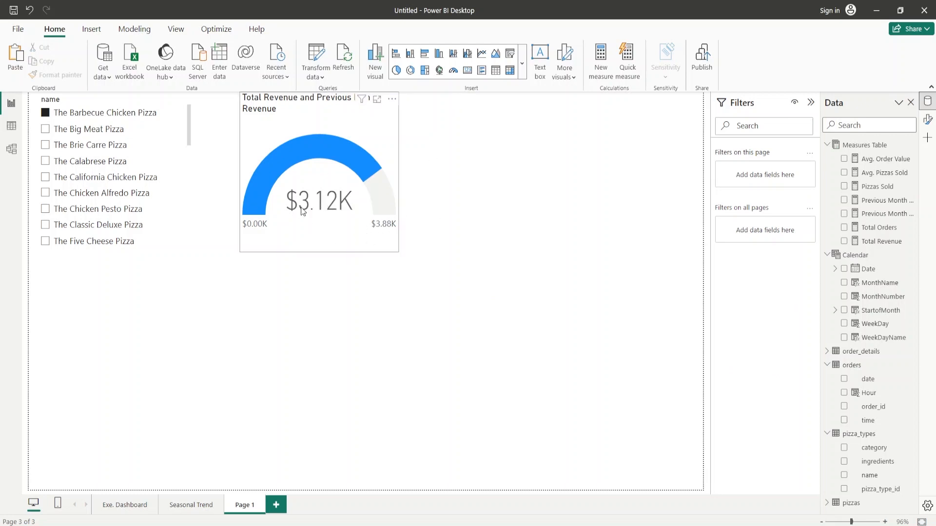
Step: Insert a second slicer below the pizza name slicer, using the StartofMonth field from the Calendar table
{"action": "left_click", "coordinate": [510, 54]}
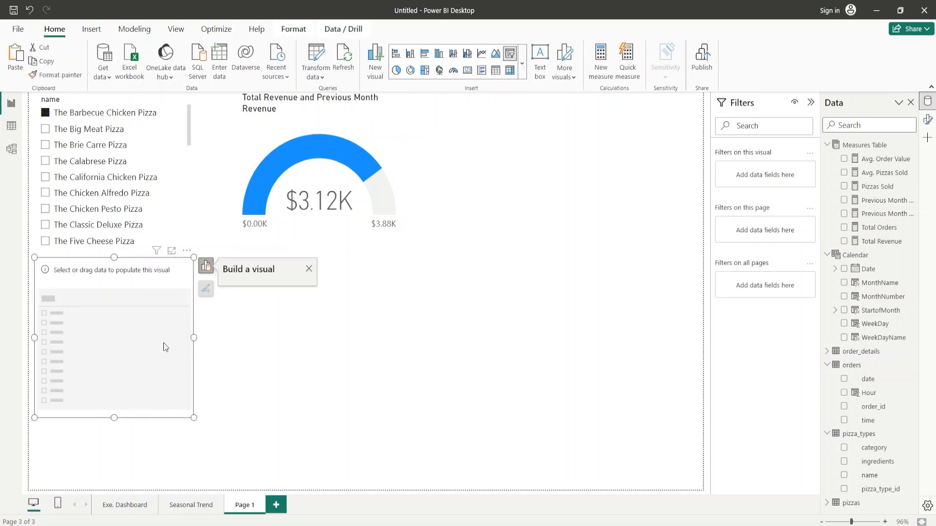
{"action": "left_click", "coordinate": [248, 267]}
{"action": "left_click", "coordinate": [267, 352]}
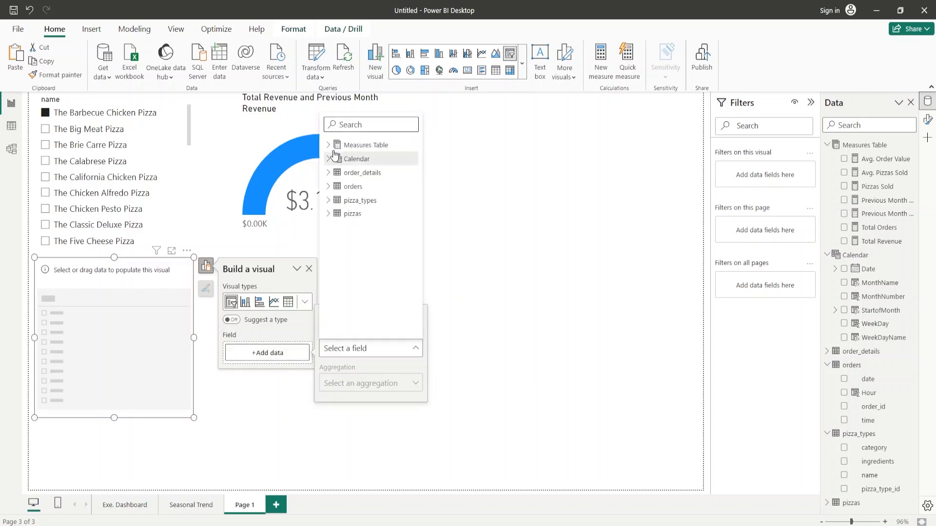
{"action": "left_click", "coordinate": [328, 146]}
{"action": "left_click", "coordinate": [329, 145]}
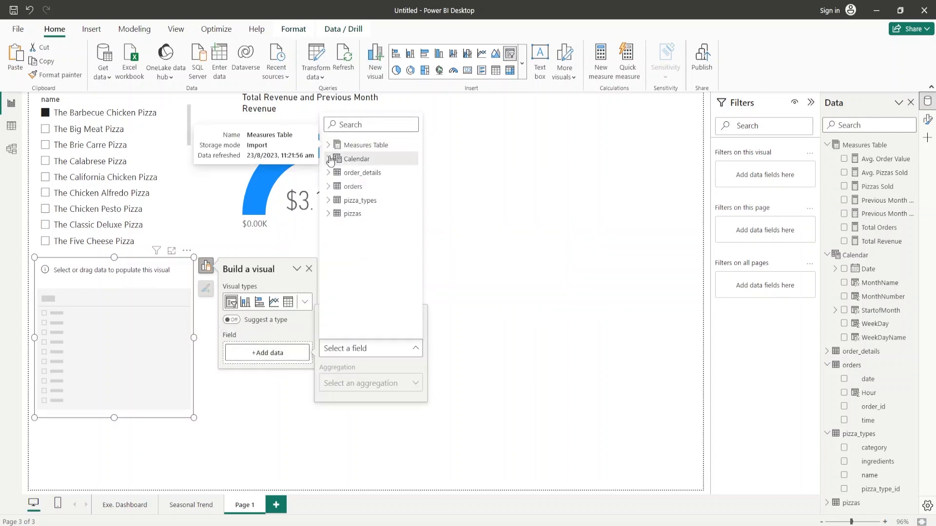
{"action": "left_click", "coordinate": [328, 159]}
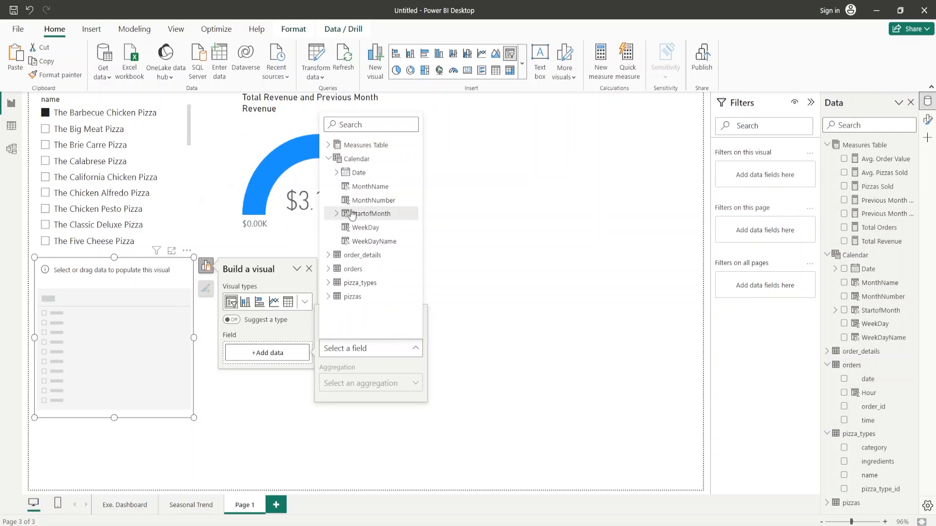
{"action": "left_click", "coordinate": [351, 211]}
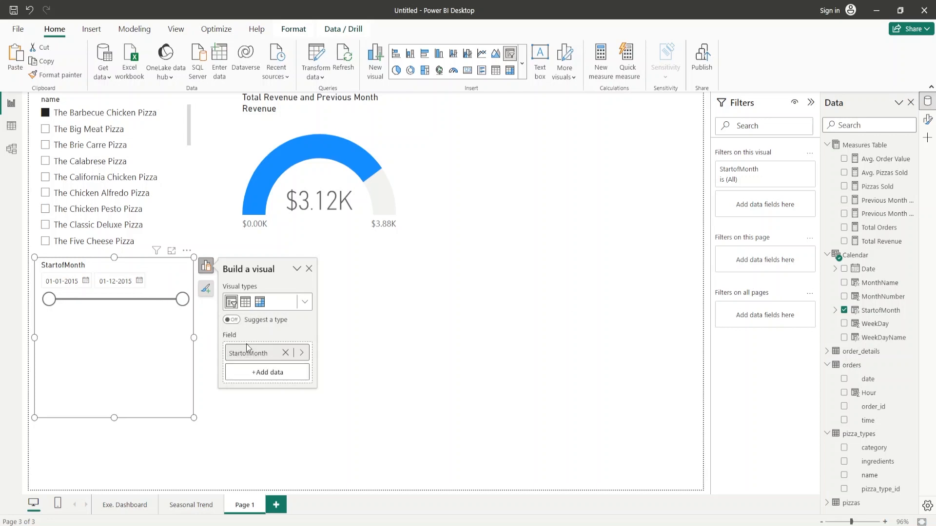
Step: Replace the StartofMonth field in the new slicer with MonthName from the Calendar table
{"action": "left_click", "coordinate": [285, 353]}
{"action": "left_click", "coordinate": [269, 353]}
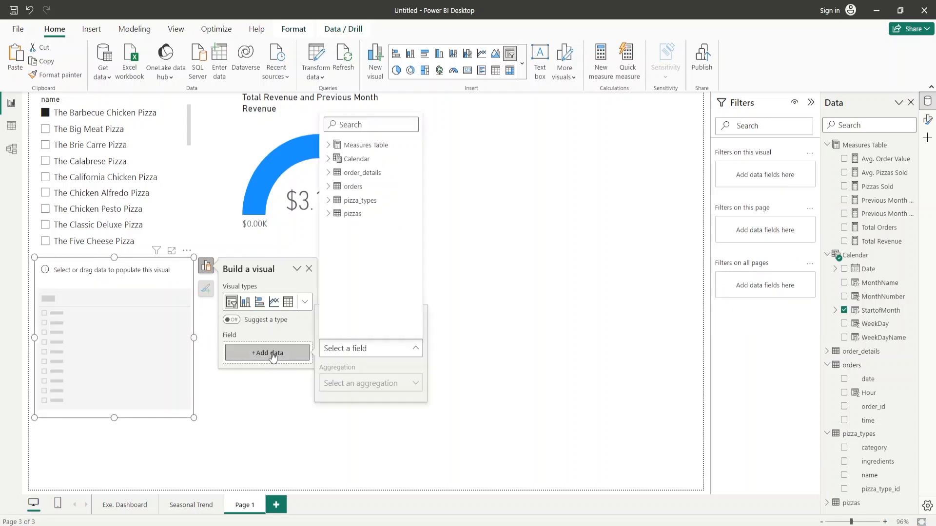
{"action": "left_click", "coordinate": [331, 158]}
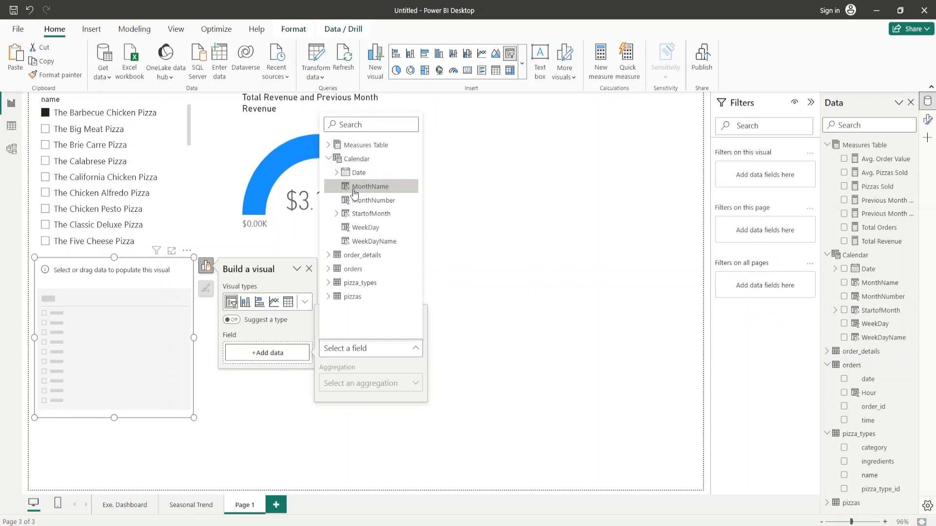
{"action": "left_click", "coordinate": [222, 281]}
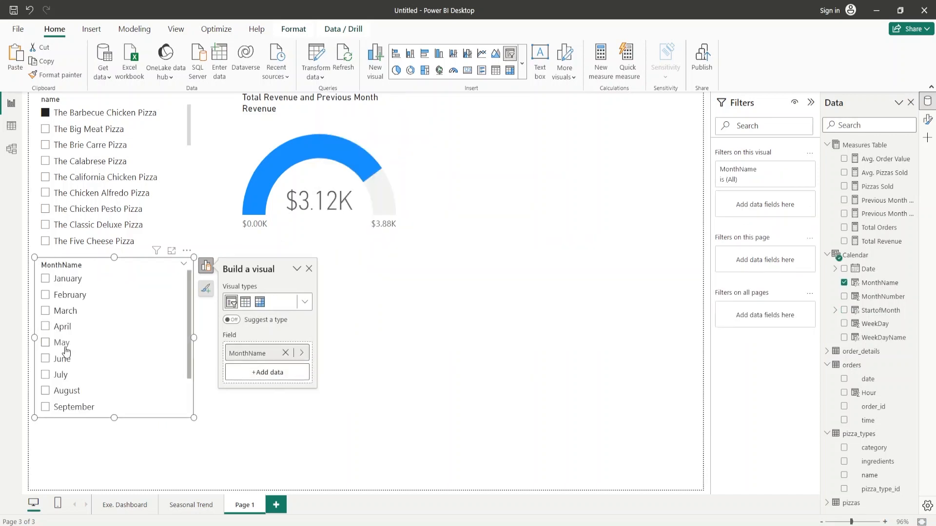
Step: Test the revenue gauge by selecting February, January, February again and finally March in the MonthName slicer
{"action": "left_click", "coordinate": [46, 296]}
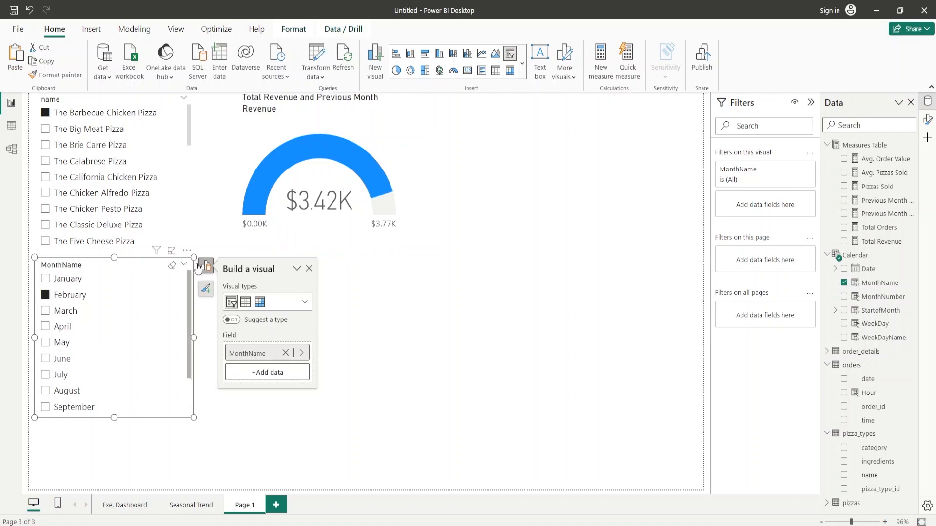
{"action": "left_click", "coordinate": [45, 277]}
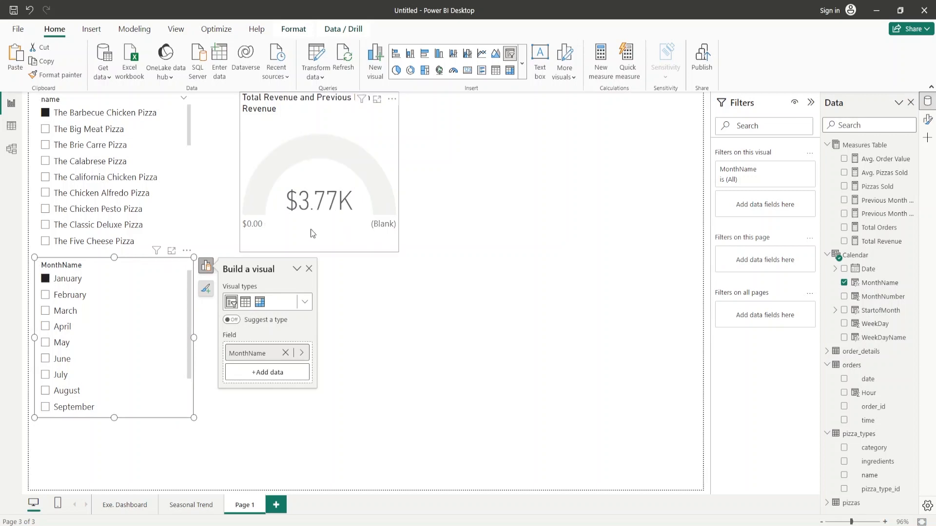
{"action": "mouse_move", "coordinate": [308, 219]}
{"action": "left_click", "coordinate": [47, 295]}
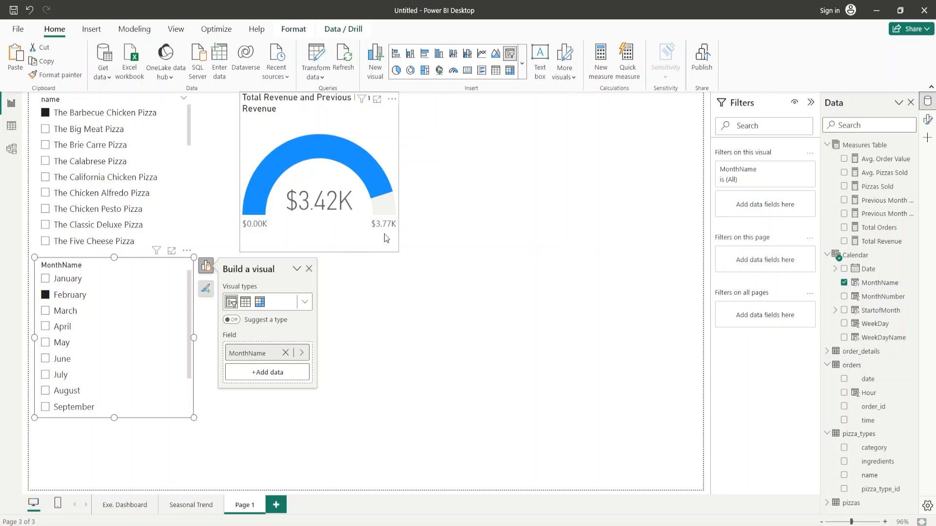
{"action": "left_click", "coordinate": [46, 314]}
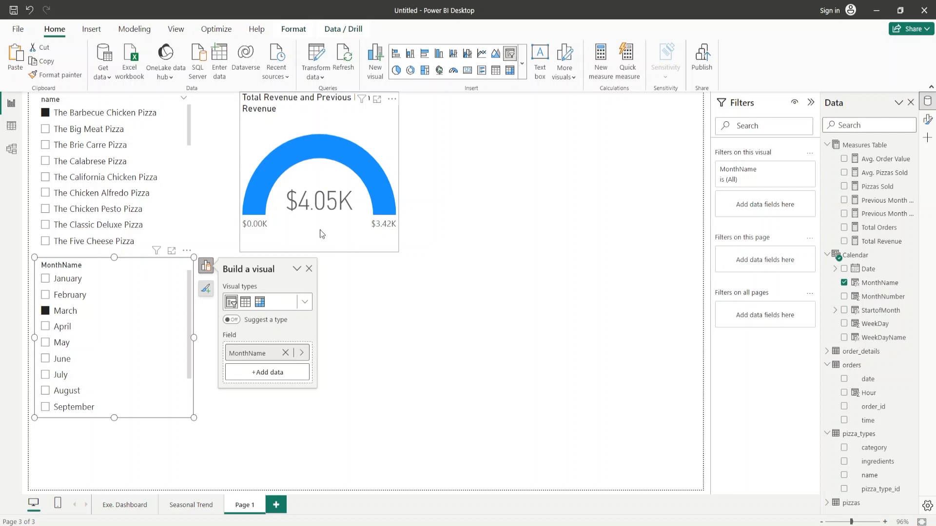
{"action": "left_click", "coordinate": [347, 291]}
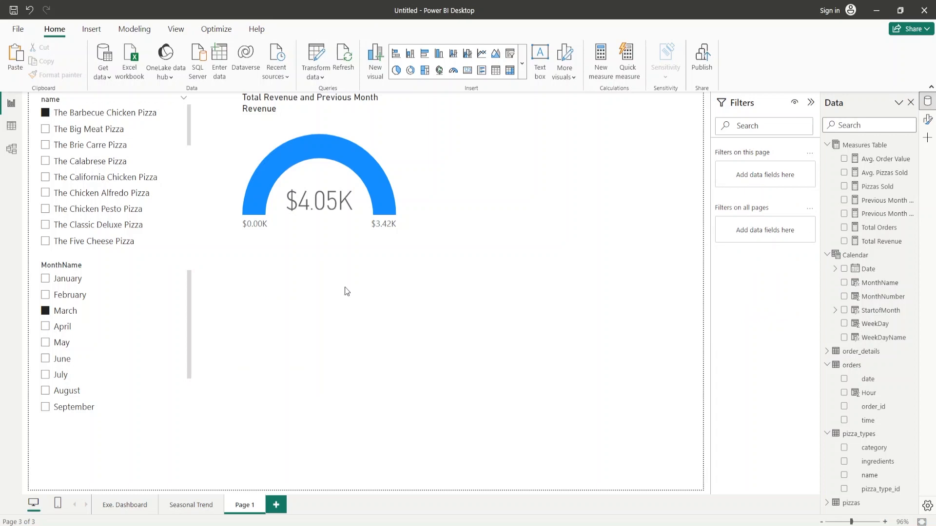
Step: Duplicate the revenue gauge and place the copy beside the original, along the page's upper edge
{"action": "left_click", "coordinate": [372, 127]}
{"action": "key", "text": "ctrl+c"}
{"action": "key", "text": "ctrl+v"}
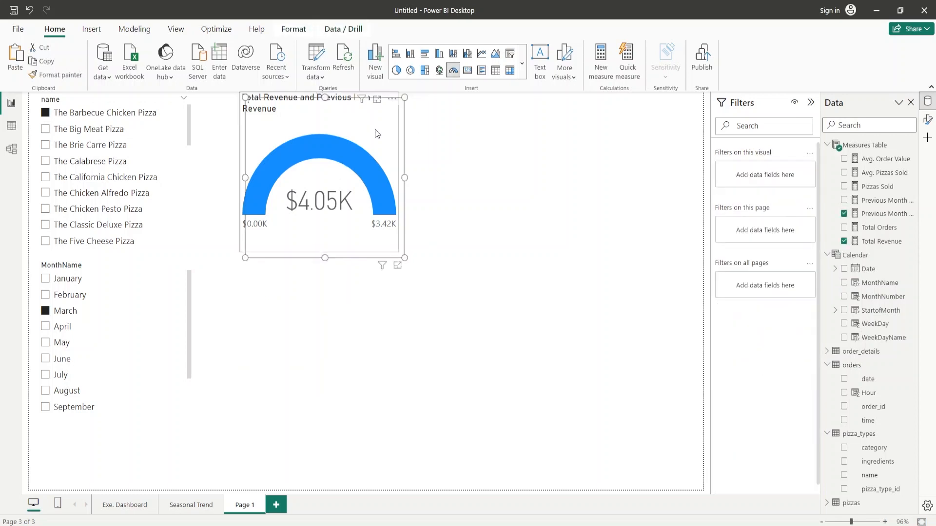
{"action": "left_click_drag", "start_coordinate": [375, 129], "coordinate": [553, 118]}
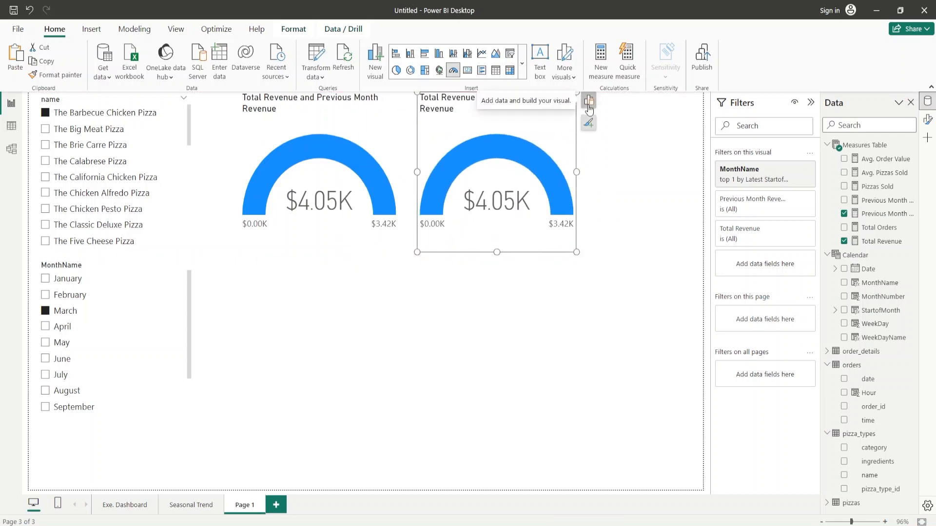
Step: Change the copied gauge's value to Total Orders, remove Previous Month Revenue as its maximum, and add Previous Month Orders as its minimum value
{"action": "left_click", "coordinate": [589, 111]}
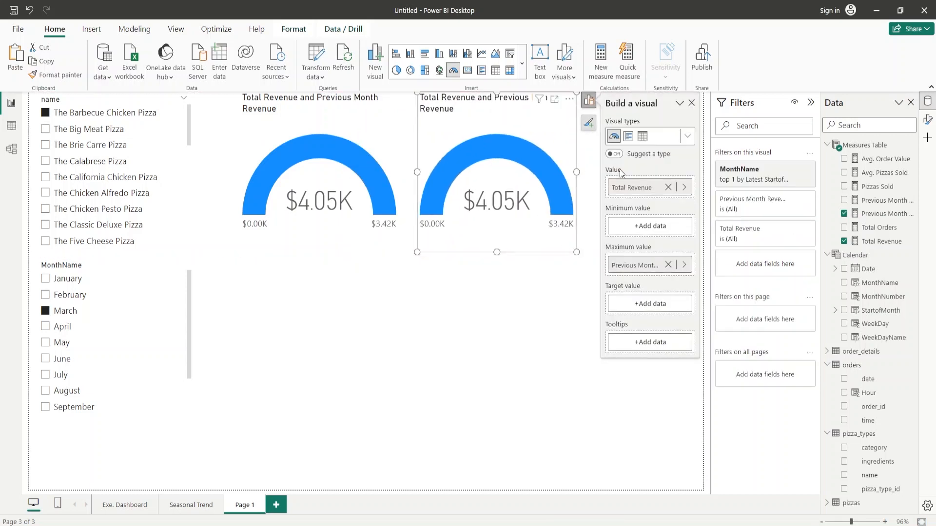
{"action": "left_click", "coordinate": [669, 187]}
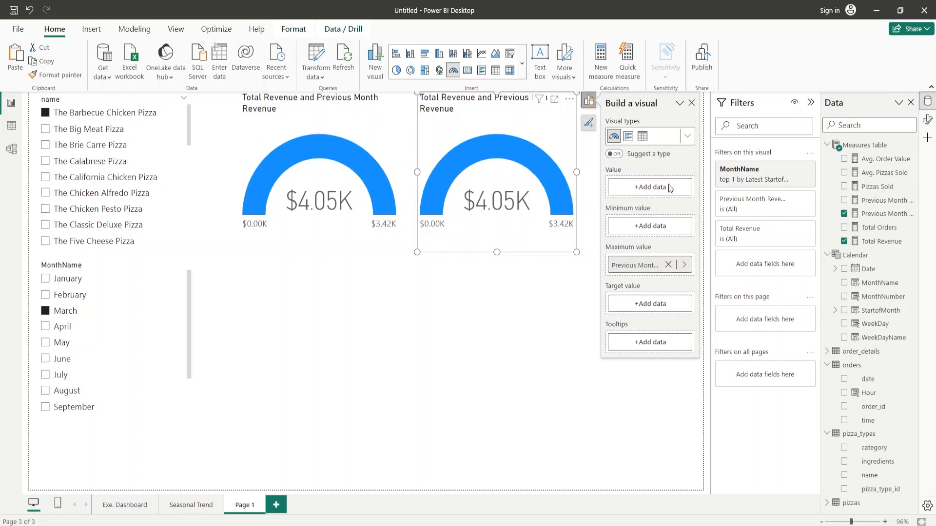
{"action": "left_click", "coordinate": [845, 228]}
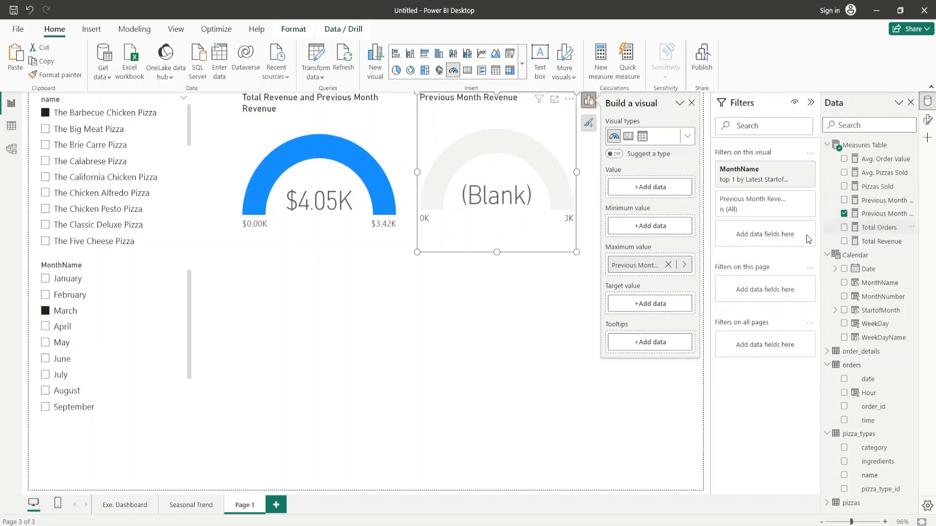
{"action": "left_click", "coordinate": [667, 264]}
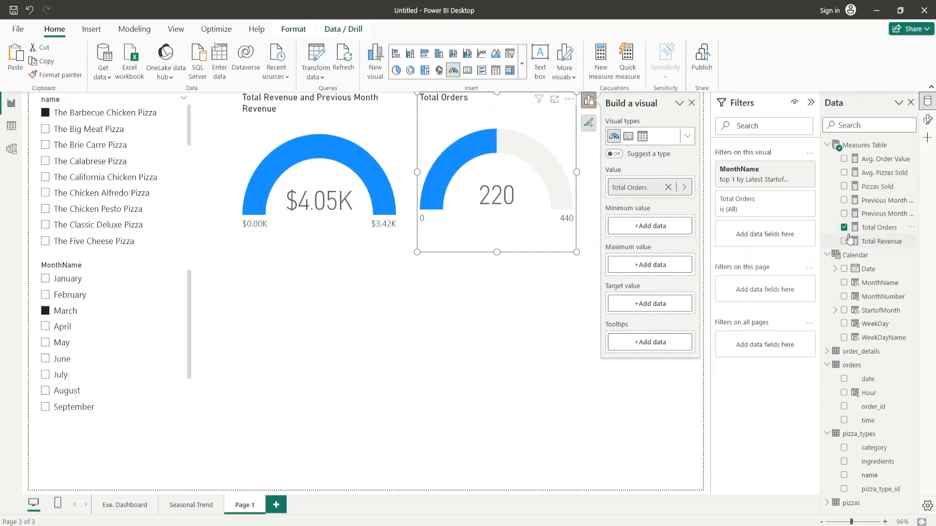
{"action": "left_click", "coordinate": [843, 200]}
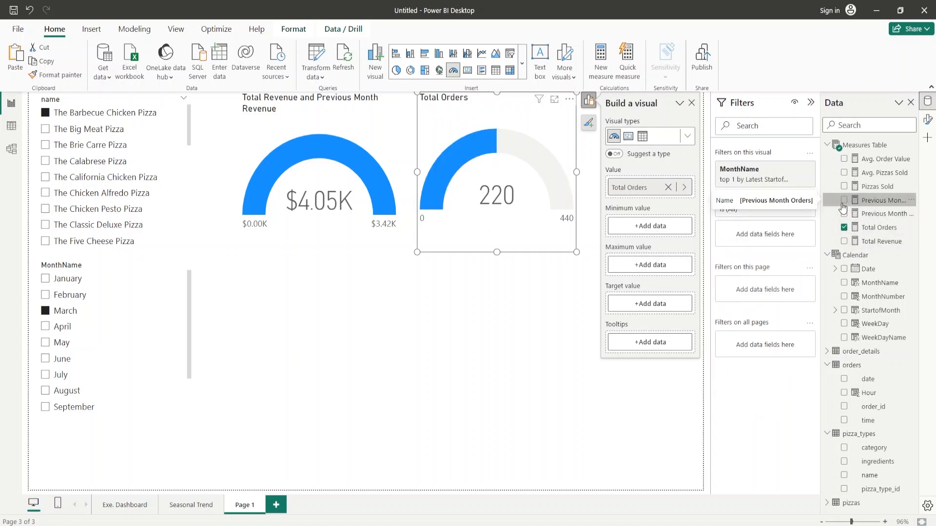
{"action": "left_click", "coordinate": [428, 289]}
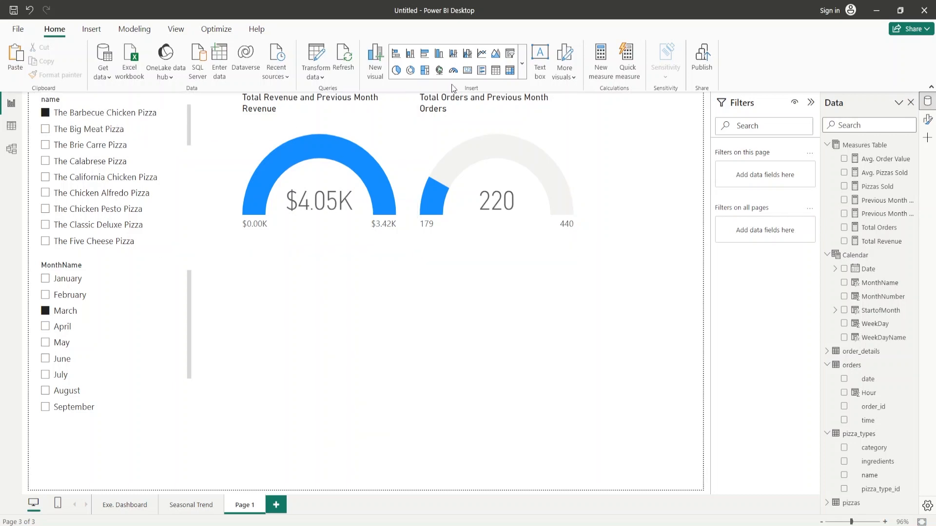
Step: Insert a donut chart below the revenue gauge, with size from the pizzas table as legend and Total Revenue as values
{"action": "left_click", "coordinate": [524, 70]}
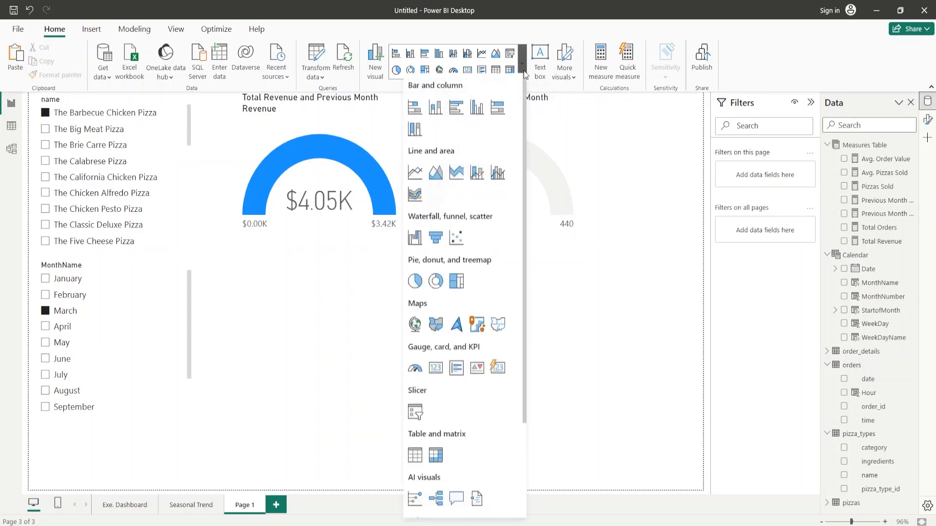
{"action": "left_click", "coordinate": [412, 72]}
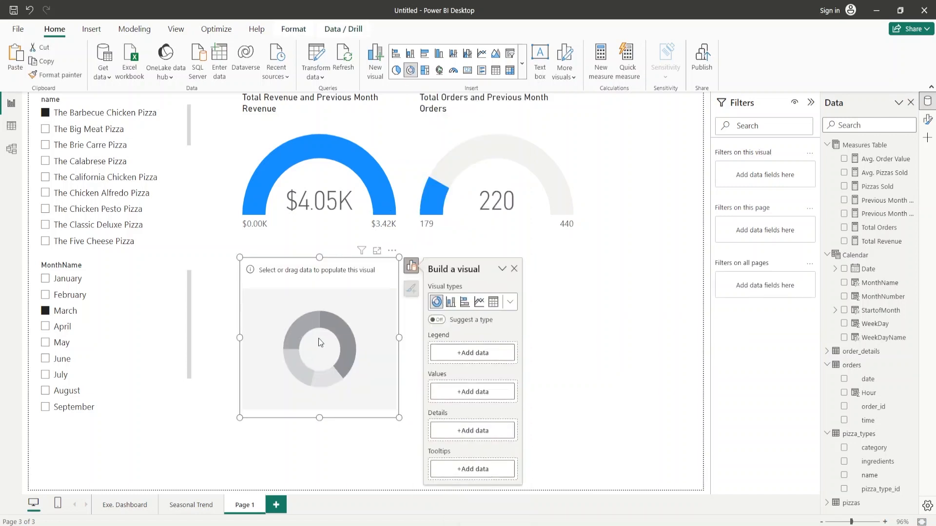
{"action": "left_click", "coordinate": [447, 354]}
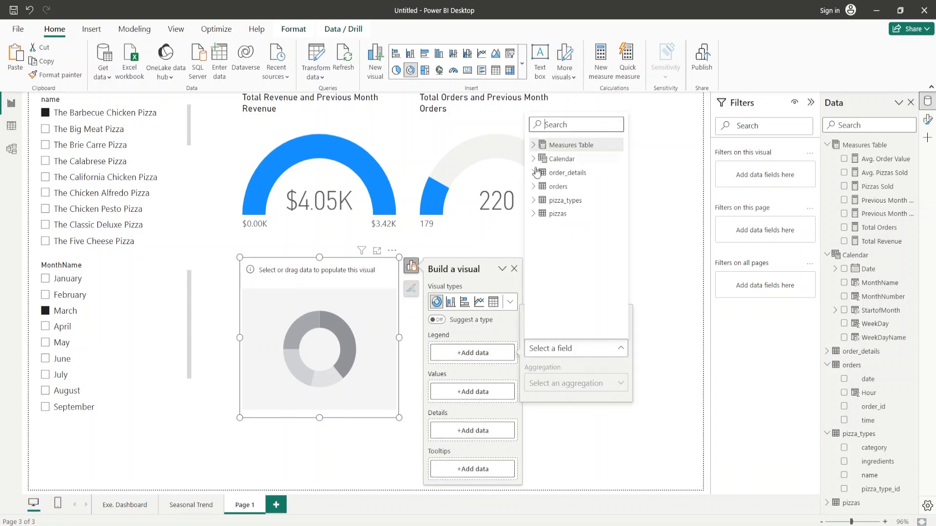
{"action": "left_click", "coordinate": [533, 201]}
{"action": "left_click", "coordinate": [534, 201]}
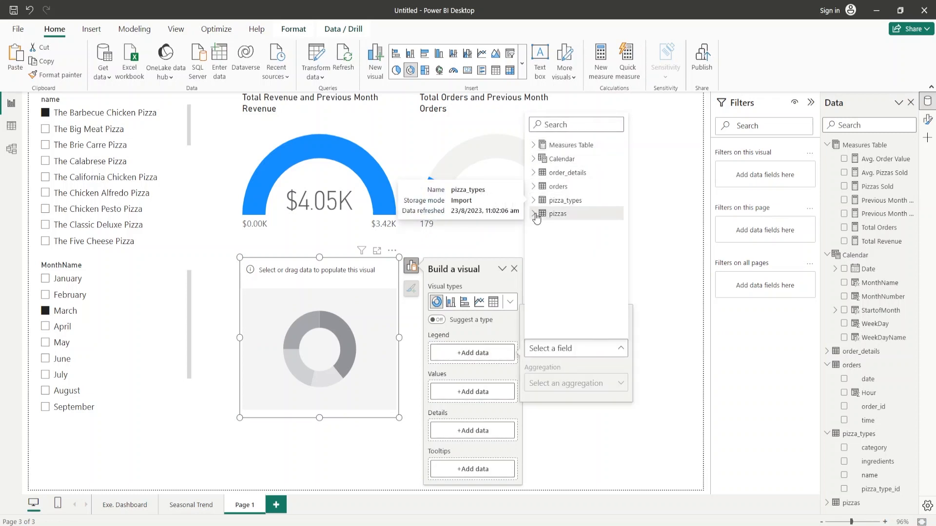
{"action": "left_click", "coordinate": [534, 214]}
{"action": "left_click", "coordinate": [562, 256]}
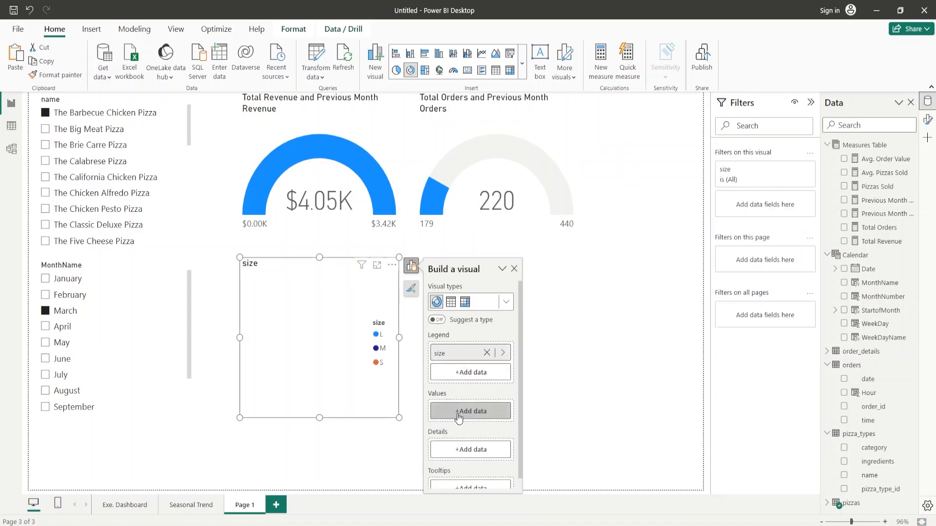
{"action": "left_click", "coordinate": [458, 415]}
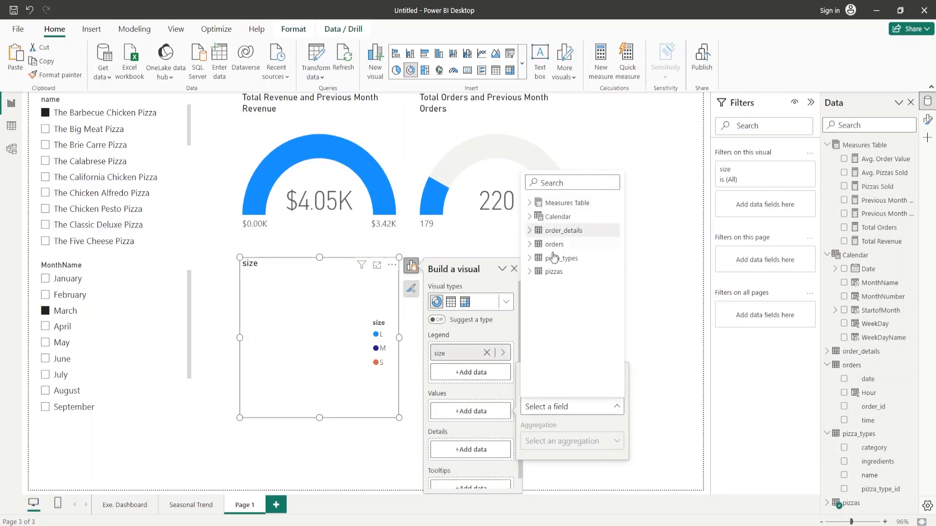
{"action": "left_click", "coordinate": [561, 202]}
{"action": "left_click", "coordinate": [570, 292]}
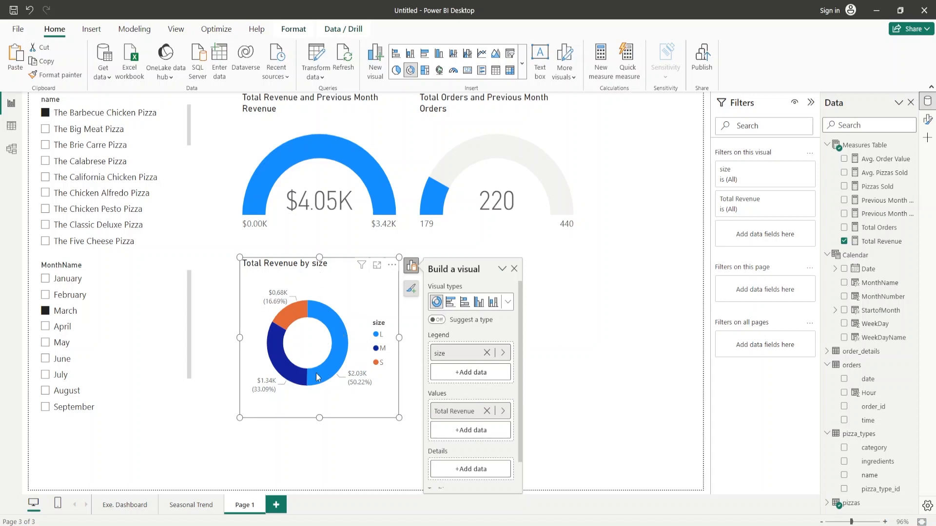
Step: Examine the donut chart's size segments and switch the pizza name slicer to The California Chicken Pizza
{"action": "mouse_move", "coordinate": [310, 378]}
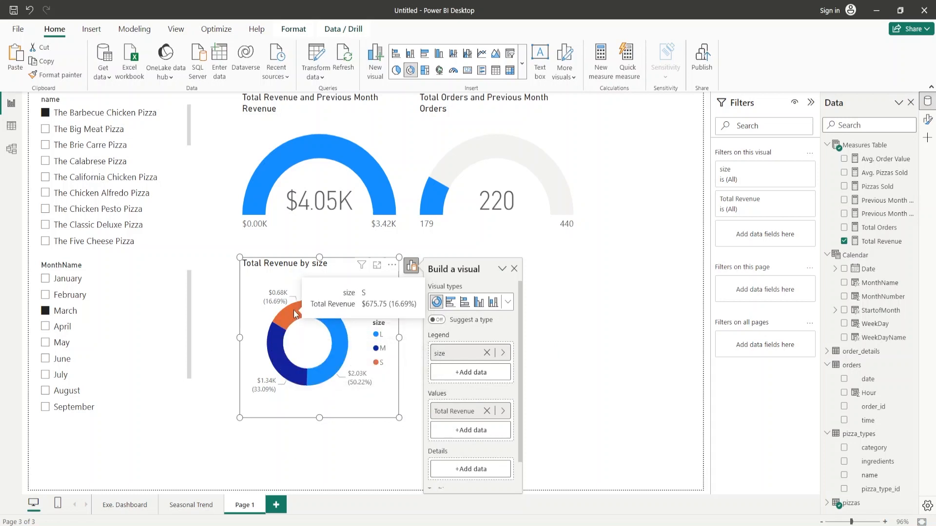
{"action": "left_click", "coordinate": [45, 178]}
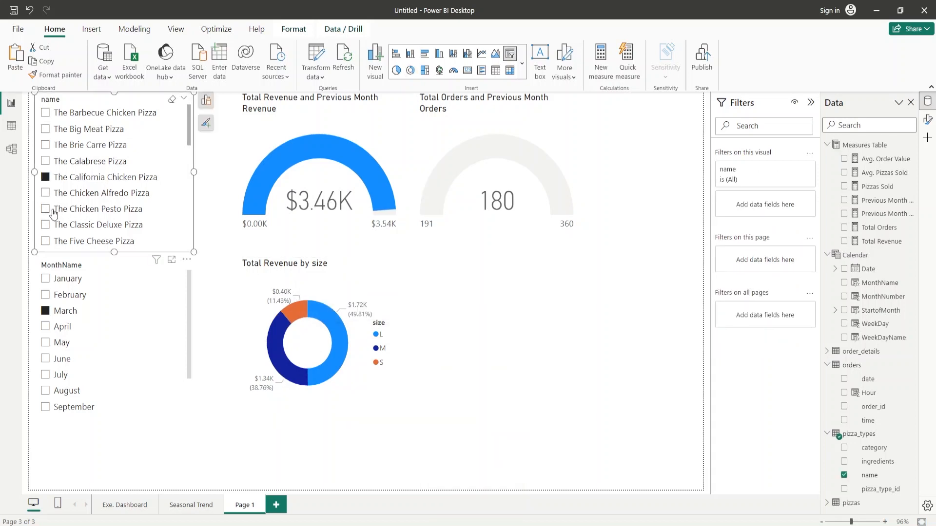
Step: Switch the pizza name slicer to The Chicken Pesto Pizza and arrange the two gauges and the donut chart in one upper row
{"action": "left_click", "coordinate": [45, 209]}
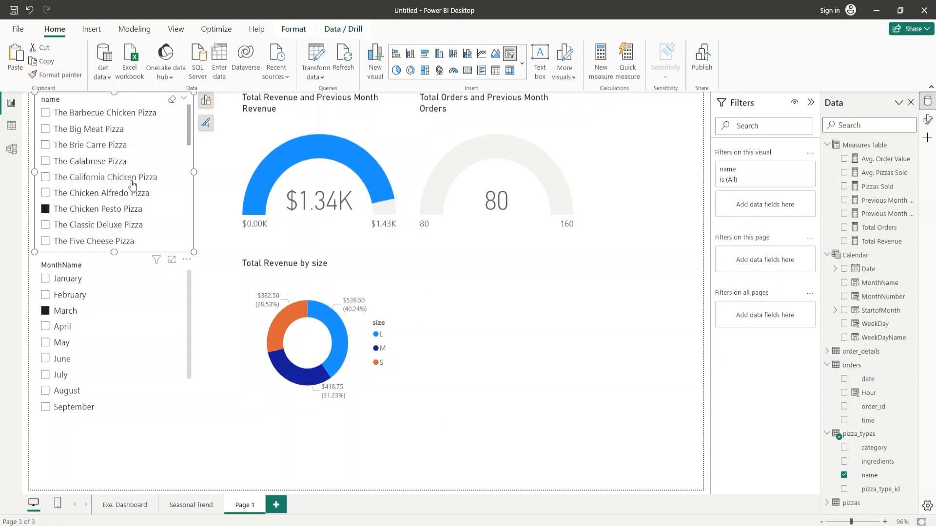
{"action": "left_click_drag", "start_coordinate": [311, 282], "coordinate": [642, 120]}
{"action": "left_click_drag", "start_coordinate": [253, 141], "coordinate": [226, 139]}
{"action": "left_click_drag", "start_coordinate": [448, 139], "coordinate": [413, 136]}
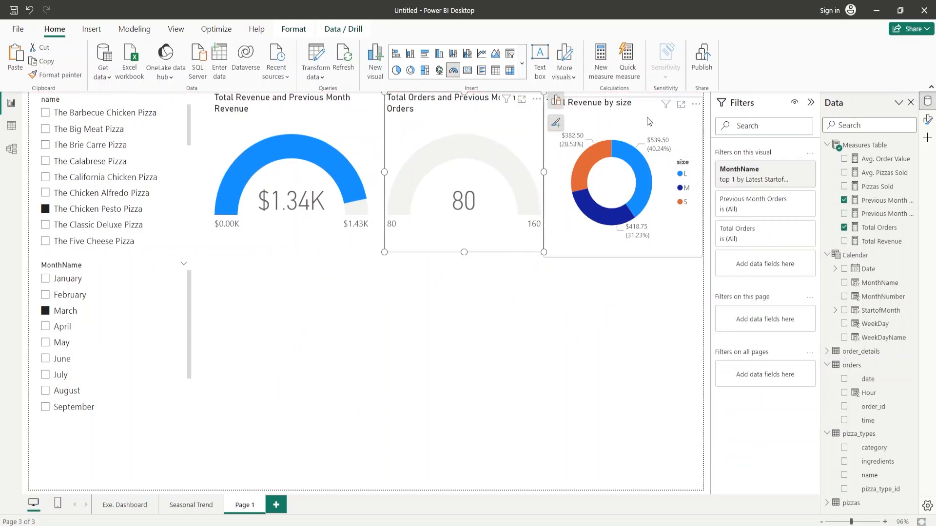
{"action": "left_click_drag", "start_coordinate": [647, 117], "coordinate": [647, 111]}
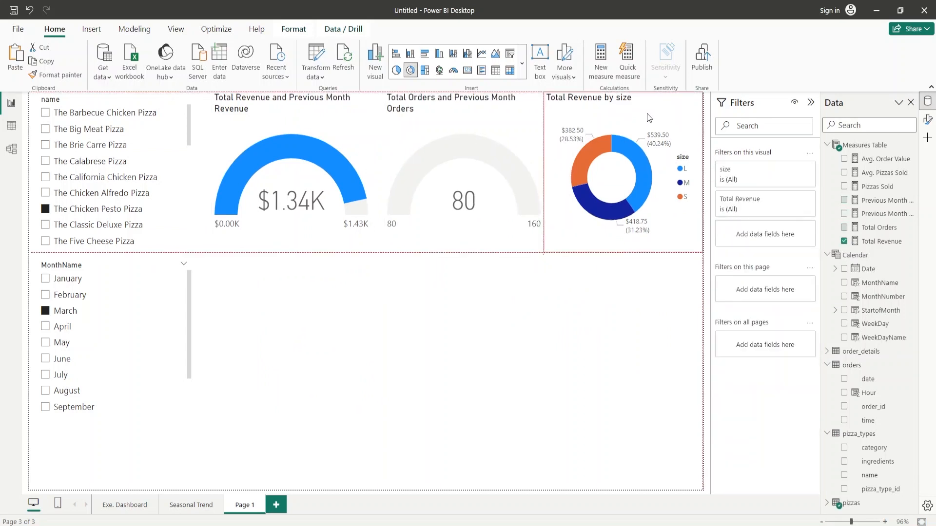
Step: Insert a card below the gauges showing the ingredients field from the pizza_types table
{"action": "left_click", "coordinate": [558, 258]}
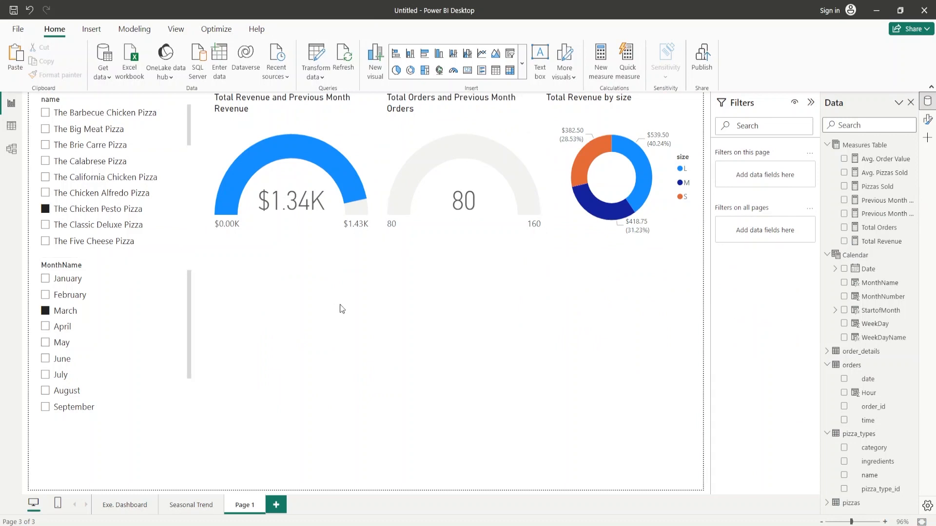
{"action": "left_click", "coordinate": [471, 74]}
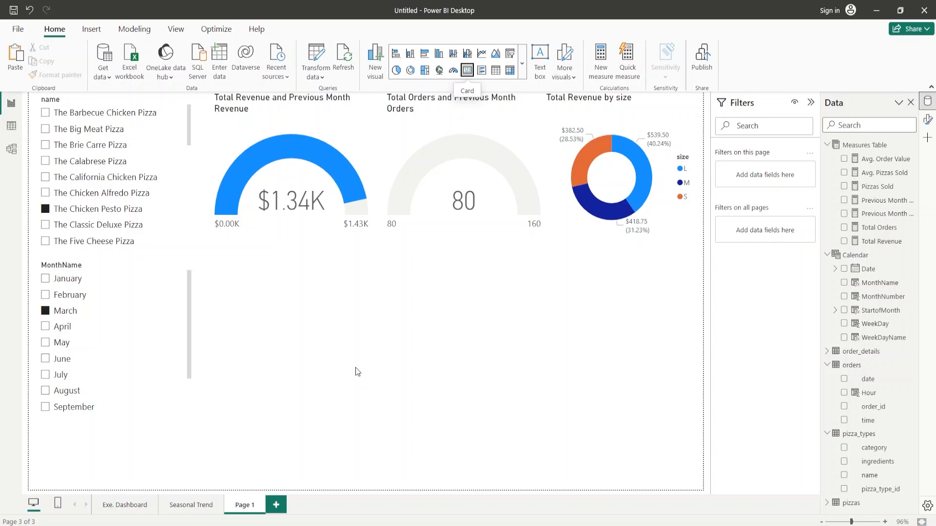
{"action": "left_click_drag", "start_coordinate": [372, 338], "coordinate": [508, 338]}
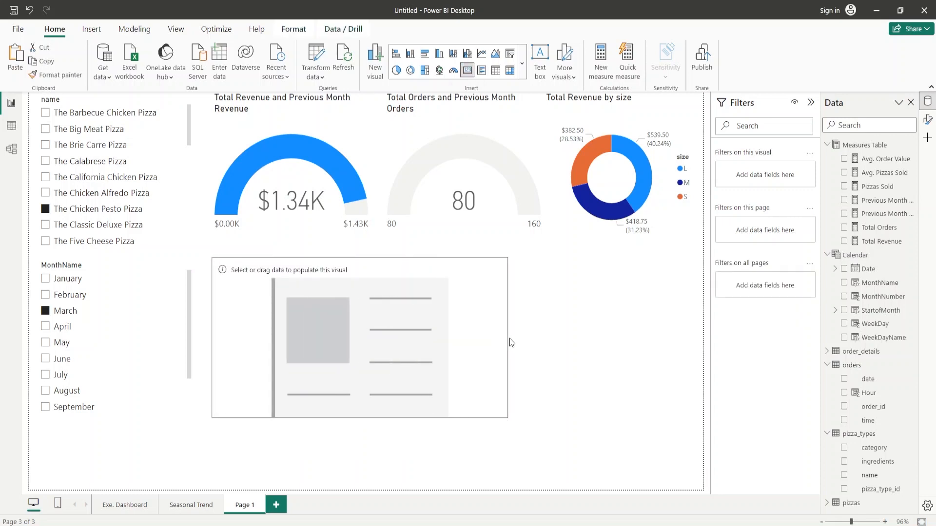
{"action": "left_click_drag", "start_coordinate": [360, 418], "coordinate": [367, 354]}
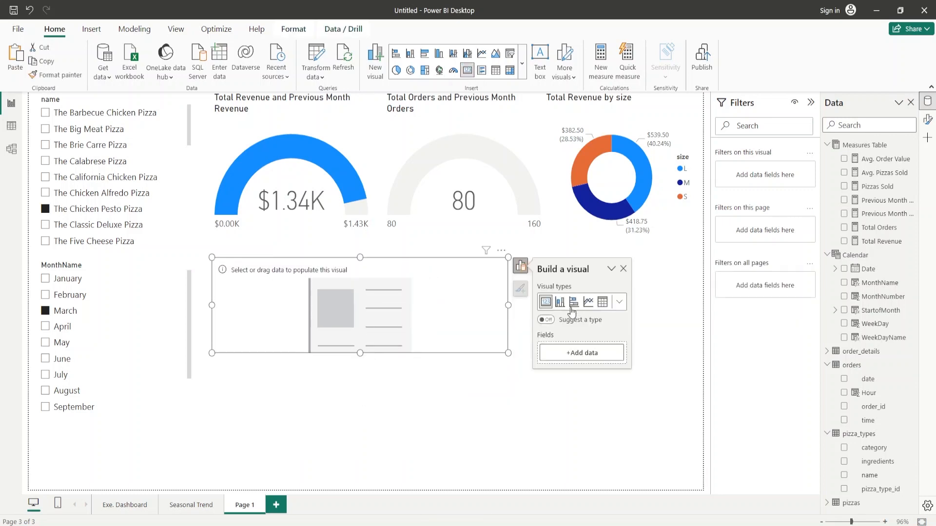
{"action": "left_click", "coordinate": [551, 354]}
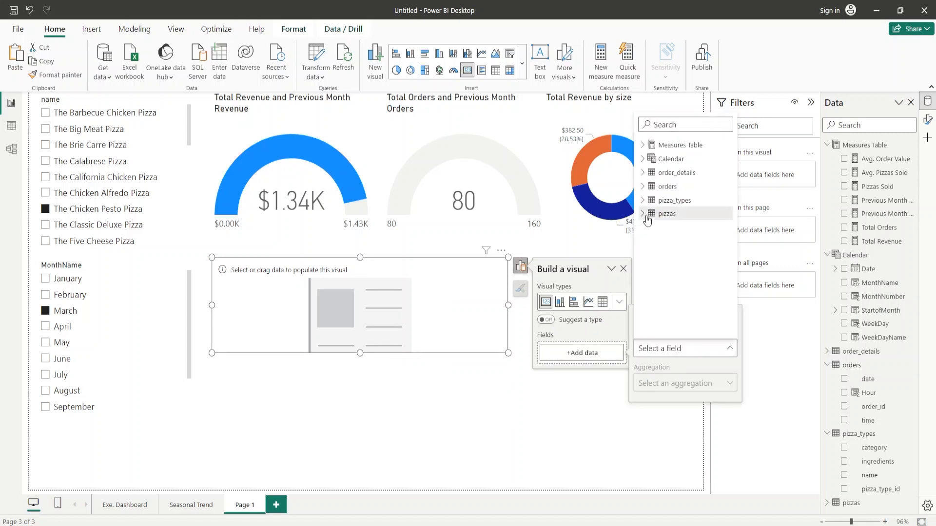
{"action": "left_click", "coordinate": [644, 201]}
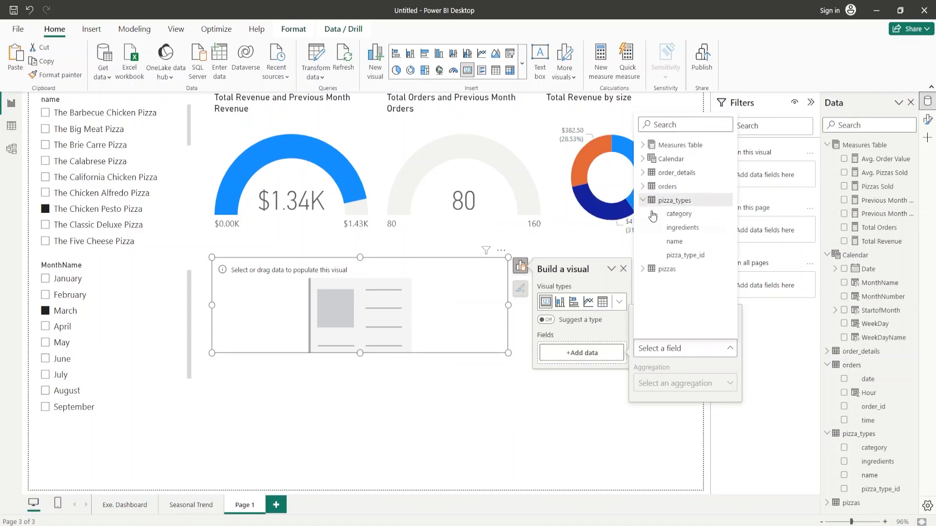
{"action": "left_click", "coordinate": [678, 226]}
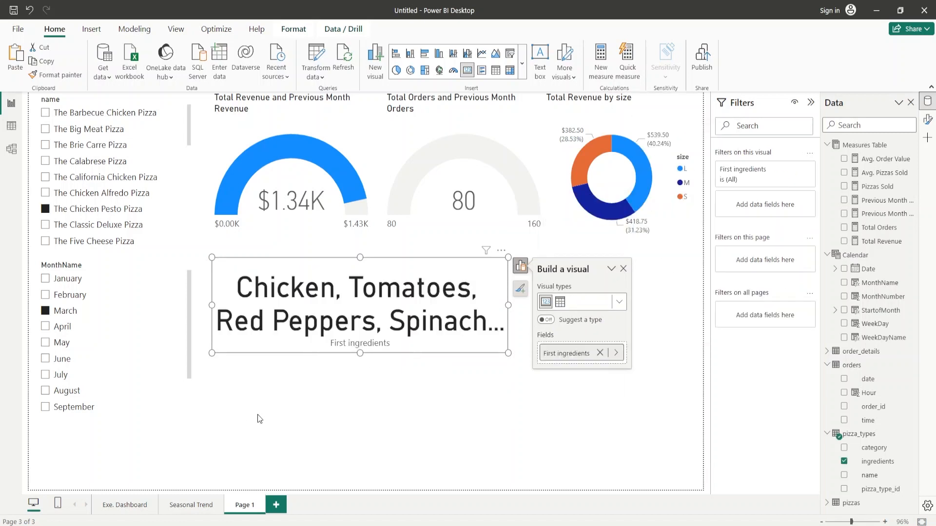
Step: Resize the ingredients card to about 730 wide by 219 high and switch the pizza name slicer to The Barbecue Chicken Pizza
{"action": "left_click_drag", "start_coordinate": [360, 353], "coordinate": [361, 384]}
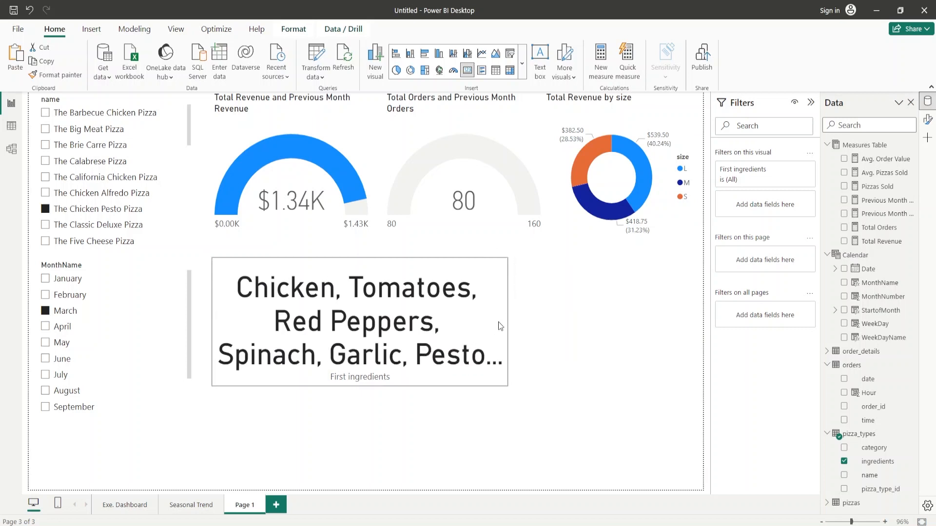
{"action": "left_click_drag", "start_coordinate": [510, 321], "coordinate": [596, 309]}
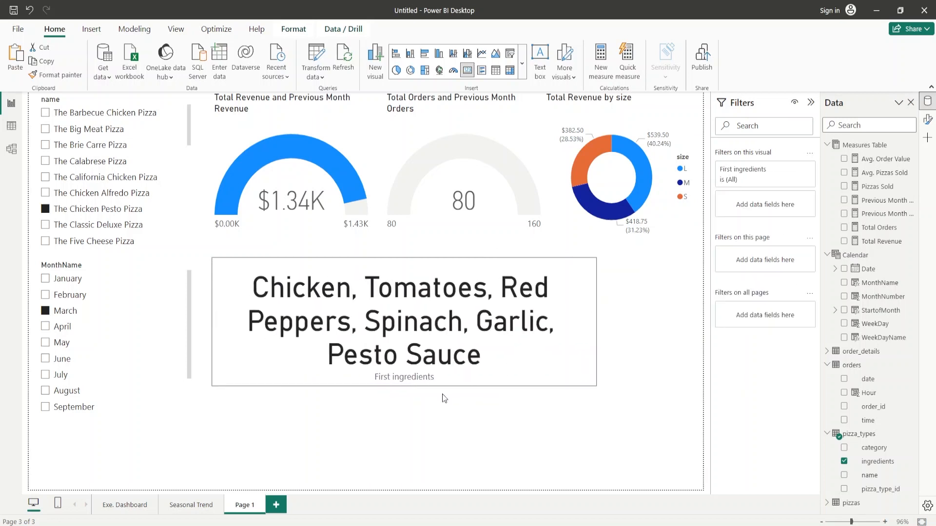
{"action": "mouse_move", "coordinate": [403, 386]}
{"action": "left_mouse_down"}
{"action": "mouse_move", "coordinate": [405, 371]}
{"action": "mouse_move", "coordinate": [404, 379]}
{"action": "left_mouse_up"}
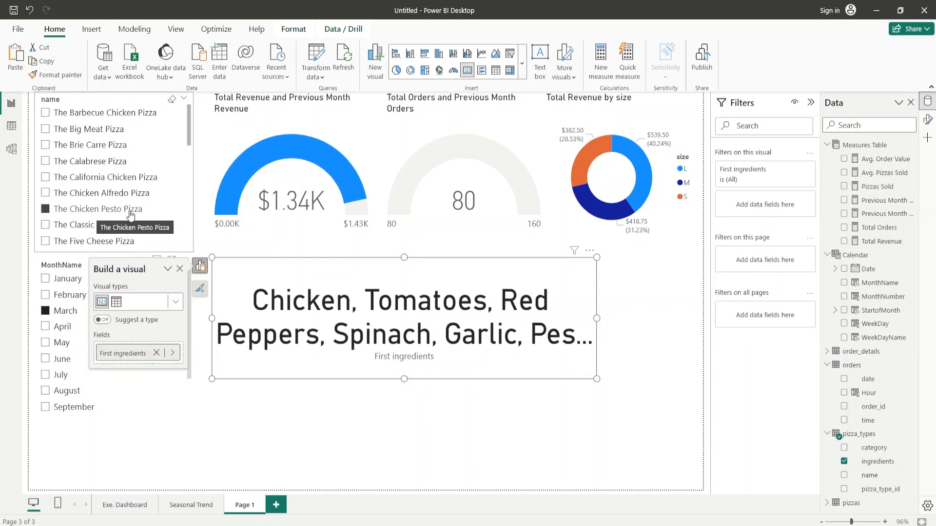
{"action": "left_click", "coordinate": [45, 113]}
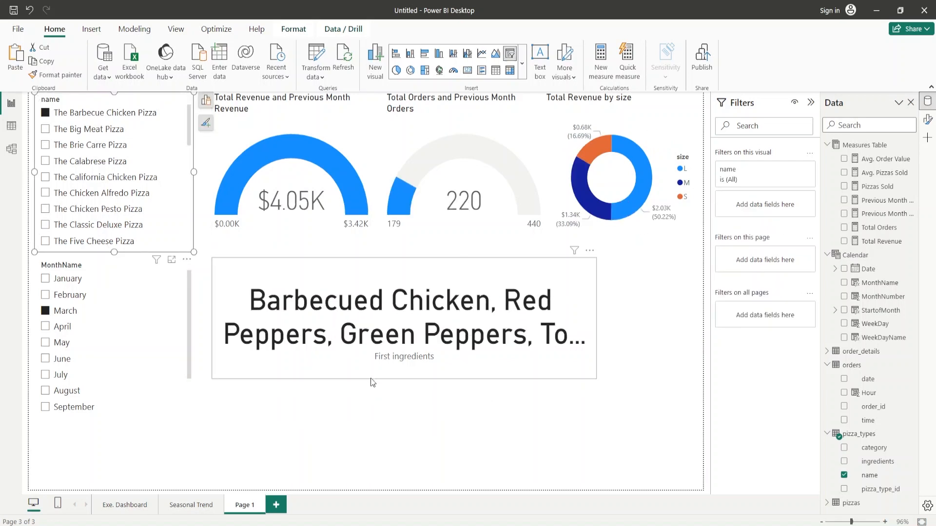
Step: Set the callout value font size of the ingredients card to 25
{"action": "left_click", "coordinate": [430, 372]}
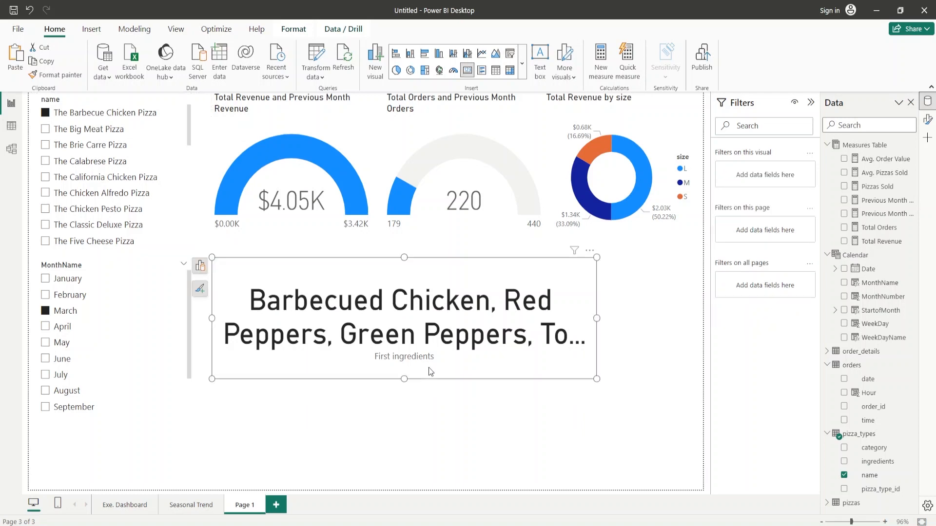
{"action": "left_click", "coordinate": [200, 288]}
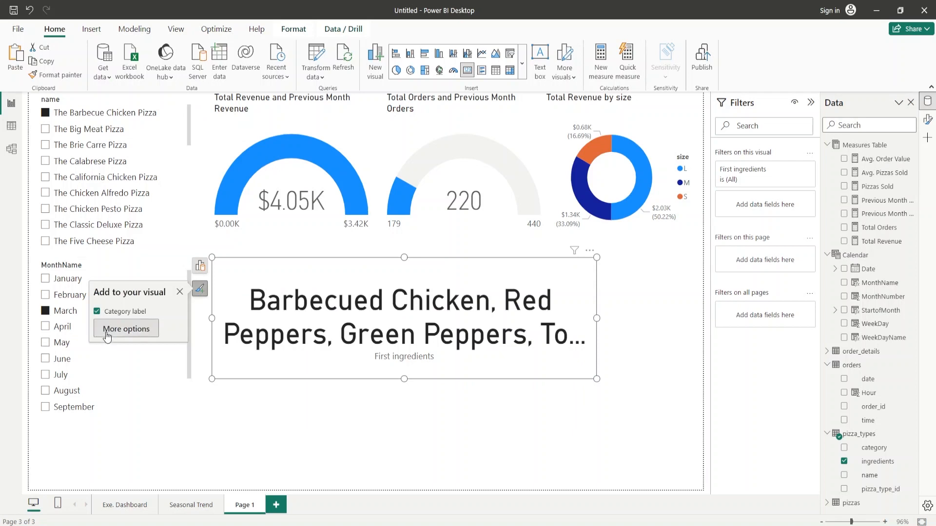
{"action": "left_click", "coordinate": [126, 328]}
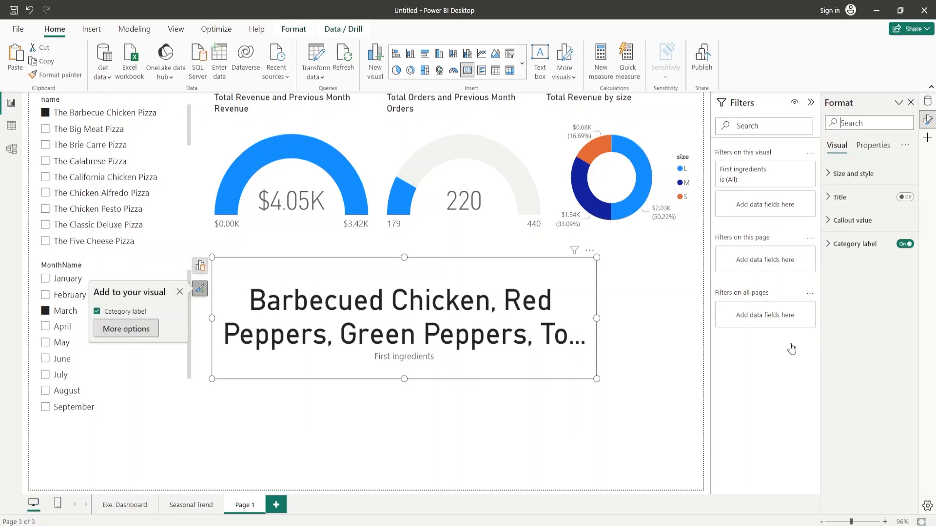
{"action": "left_click", "coordinate": [837, 242]}
{"action": "left_click", "coordinate": [836, 220]}
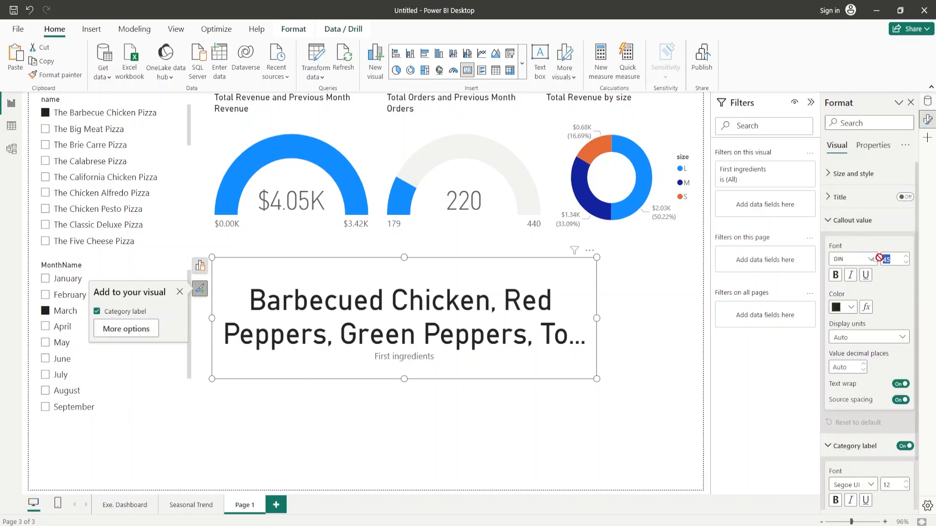
{"action": "type", "text": "25"}
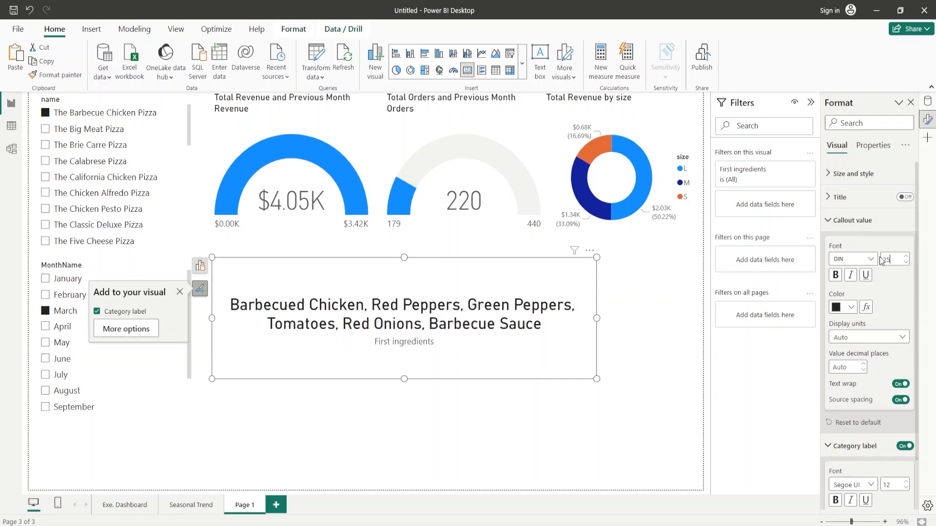
Step: Give the ingredients card a black background and turn on its visual border and shadow
{"action": "left_click", "coordinate": [837, 220]}
{"action": "left_click", "coordinate": [831, 190]}
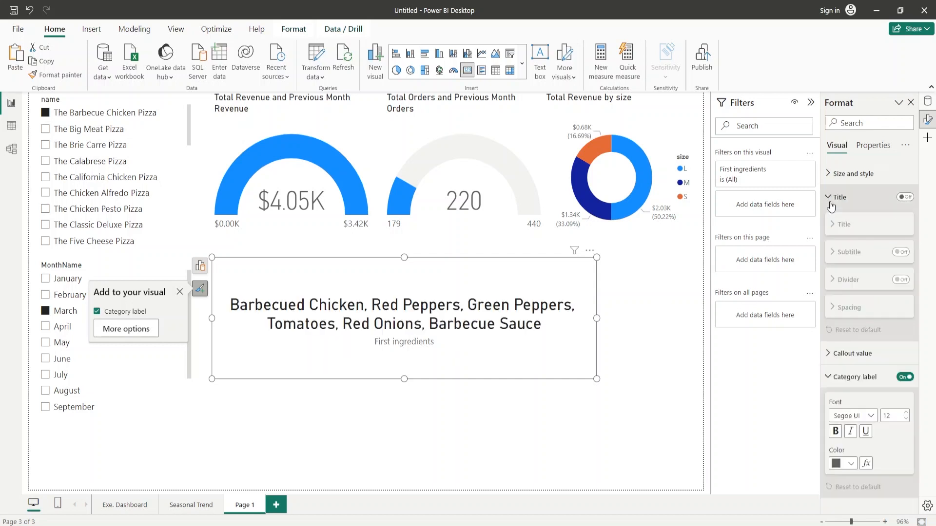
{"action": "left_click", "coordinate": [830, 188]}
{"action": "left_click", "coordinate": [831, 174]}
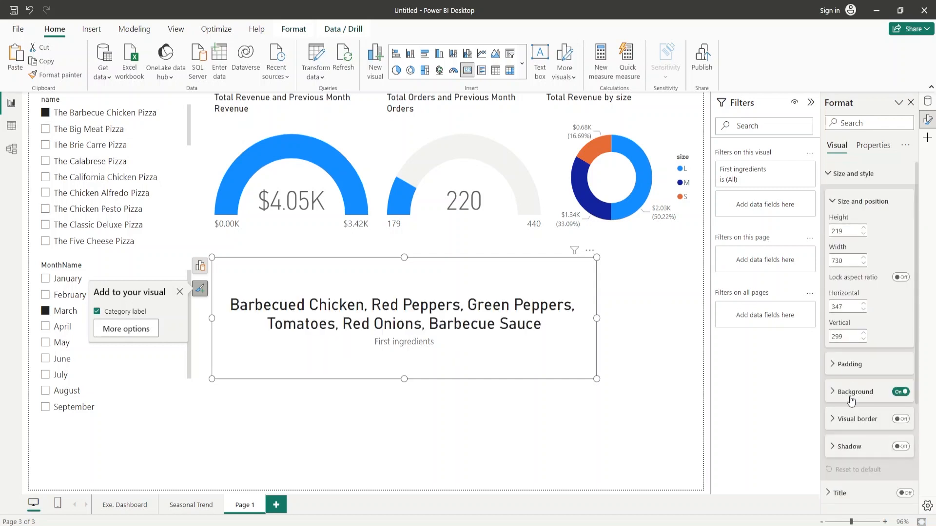
{"action": "left_click", "coordinate": [834, 392]}
{"action": "left_click", "coordinate": [846, 422]}
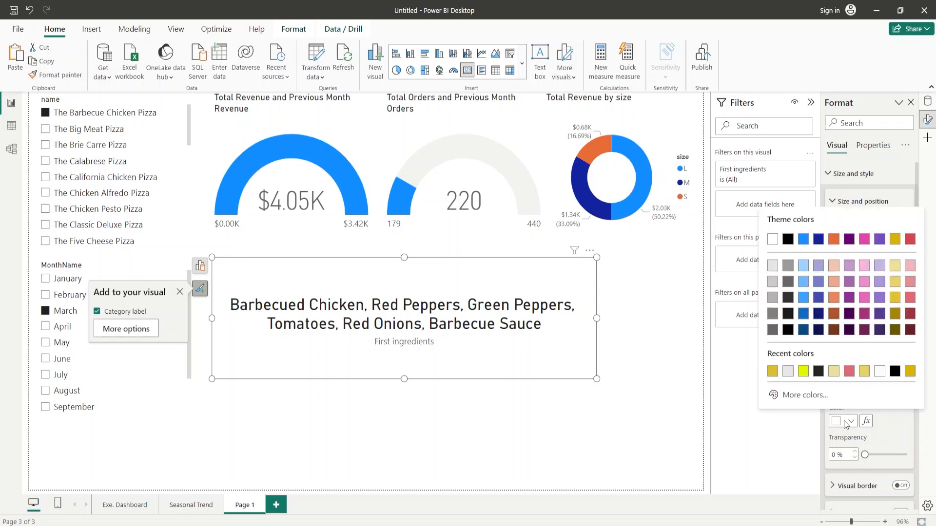
{"action": "left_click", "coordinate": [792, 238]}
{"action": "scroll", "coordinate": [860, 421], "scroll_direction": "down", "scroll_amount": 3}
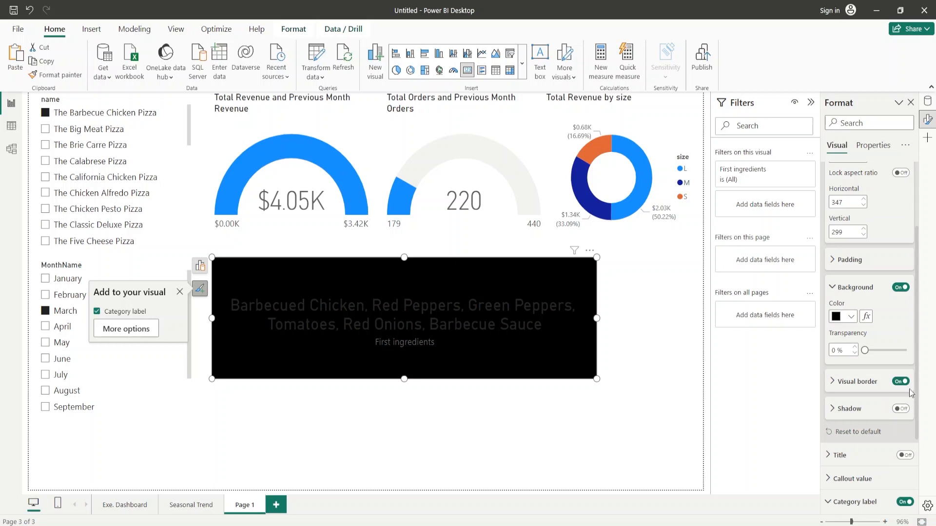
{"action": "left_click", "coordinate": [900, 409]}
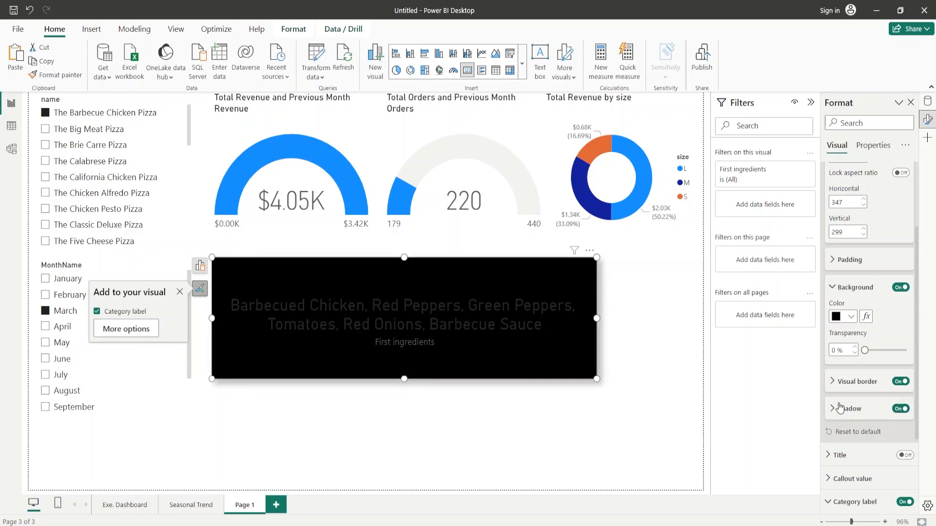
Step: Color the ingredients card's callout text dark pink and turn off its category label
{"action": "scroll", "coordinate": [839, 410], "scroll_direction": "down", "scroll_amount": 1}
{"action": "left_click", "coordinate": [828, 429]}
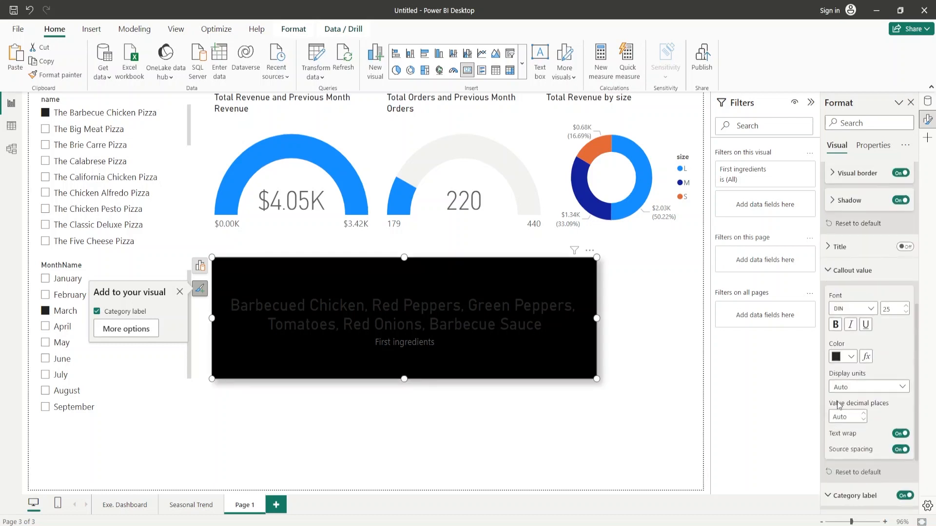
{"action": "left_click", "coordinate": [852, 356]}
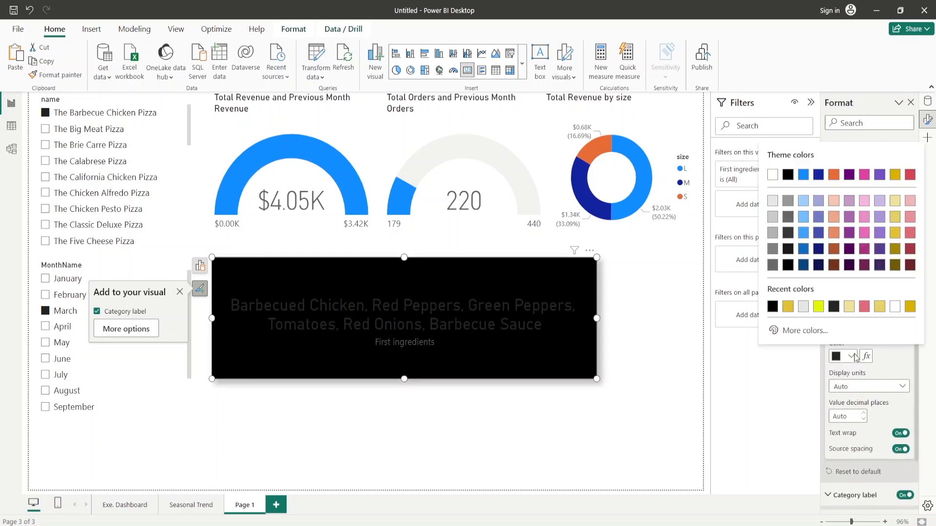
{"action": "left_click", "coordinate": [864, 249]}
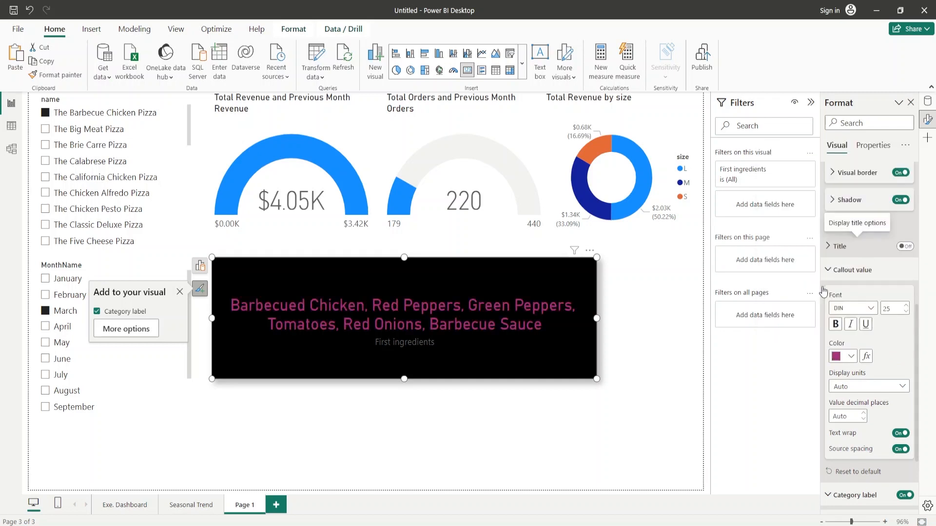
{"action": "scroll", "coordinate": [847, 413], "scroll_direction": "down", "scroll_amount": 2}
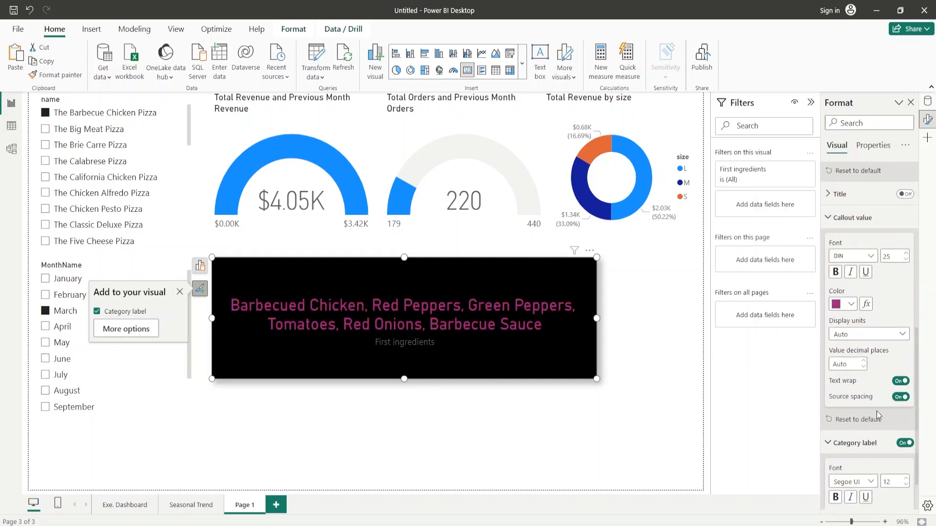
{"action": "scroll", "coordinate": [873, 408], "scroll_direction": "down", "scroll_amount": 2}
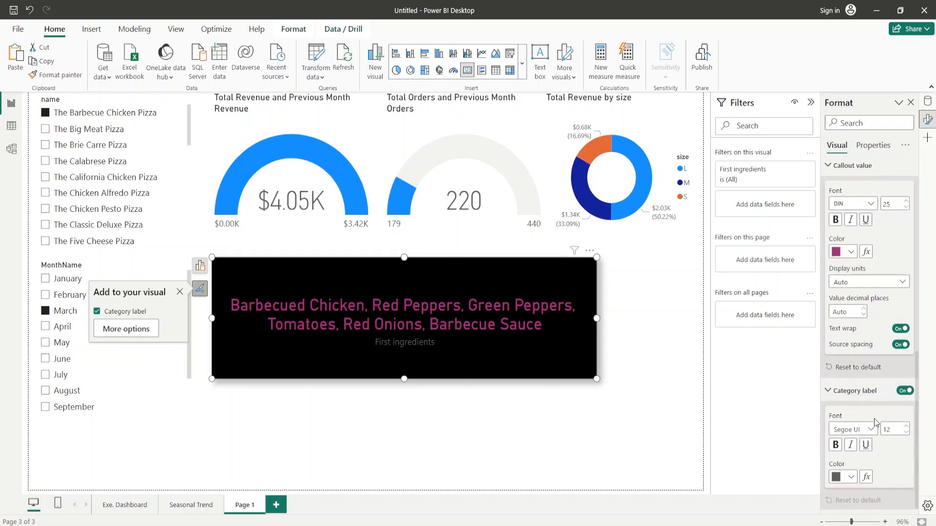
{"action": "left_click", "coordinate": [903, 389]}
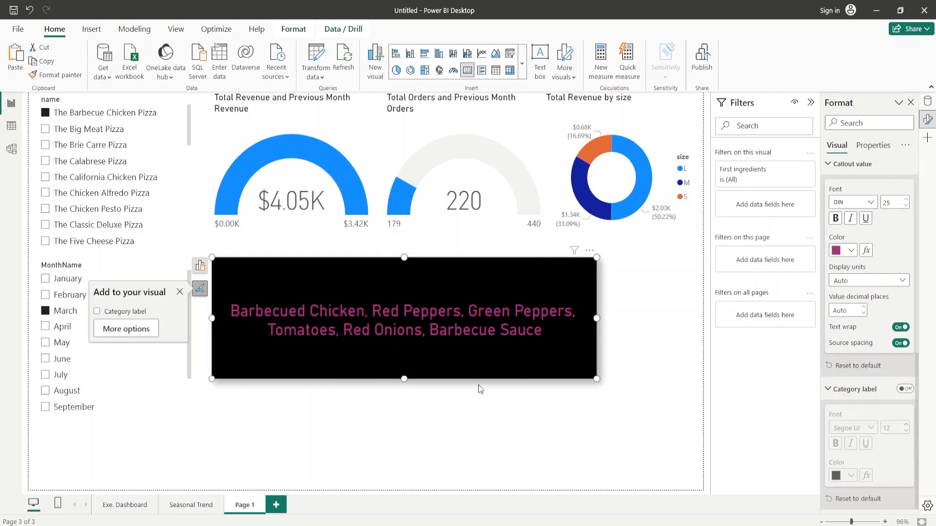
Step: Narrow the ingredients card to roughly half its width and place it below the revenue gauge, beside the month slicer
{"action": "left_click_drag", "start_coordinate": [355, 265], "coordinate": [386, 271]}
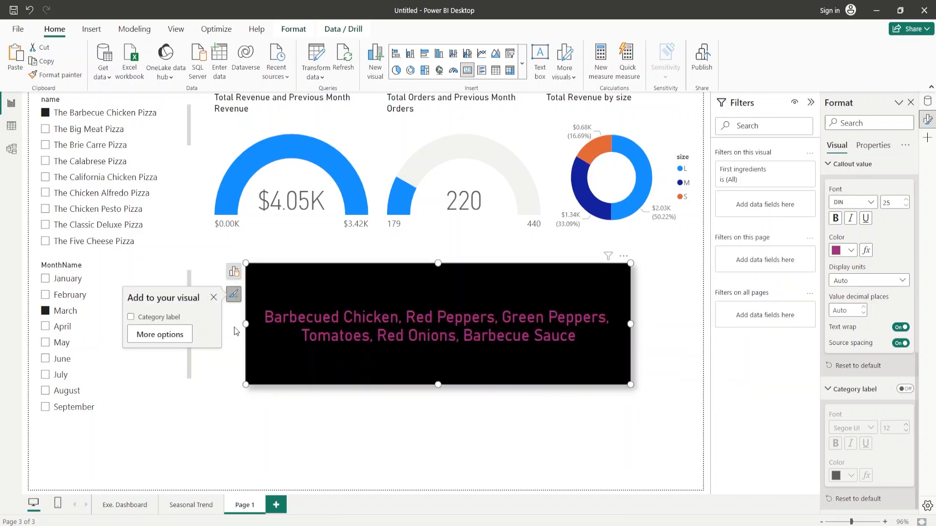
{"action": "left_click_drag", "start_coordinate": [245, 325], "coordinate": [426, 323]}
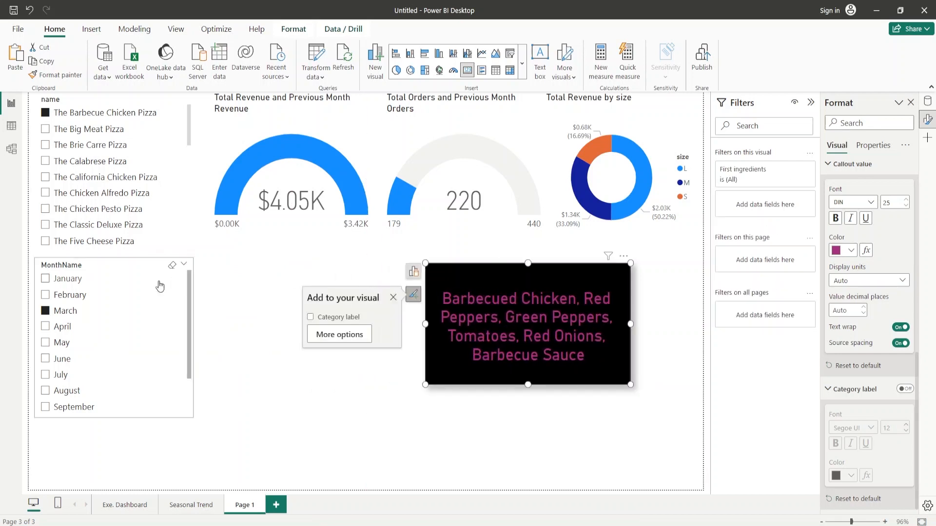
{"action": "left_click_drag", "start_coordinate": [512, 274], "coordinate": [244, 317]}
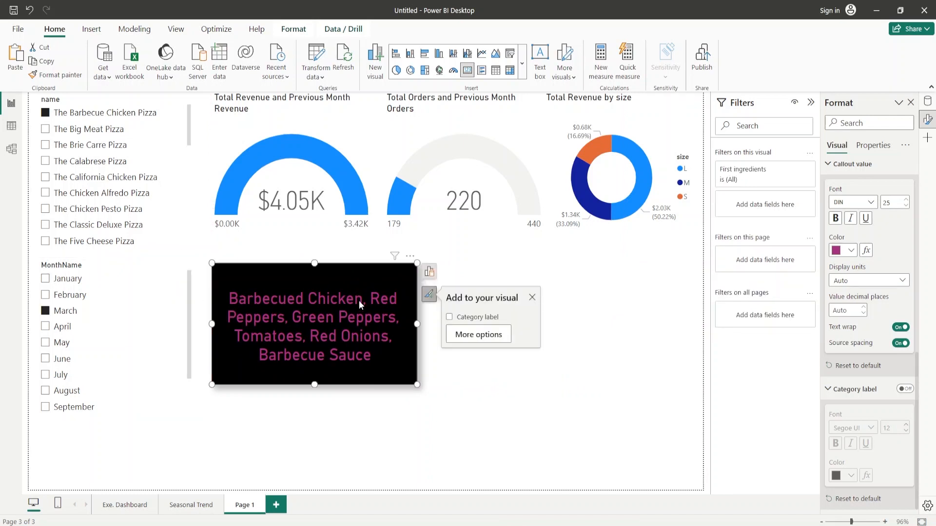
Step: Delete the MonthName slicer from the page
{"action": "left_click", "coordinate": [144, 271]}
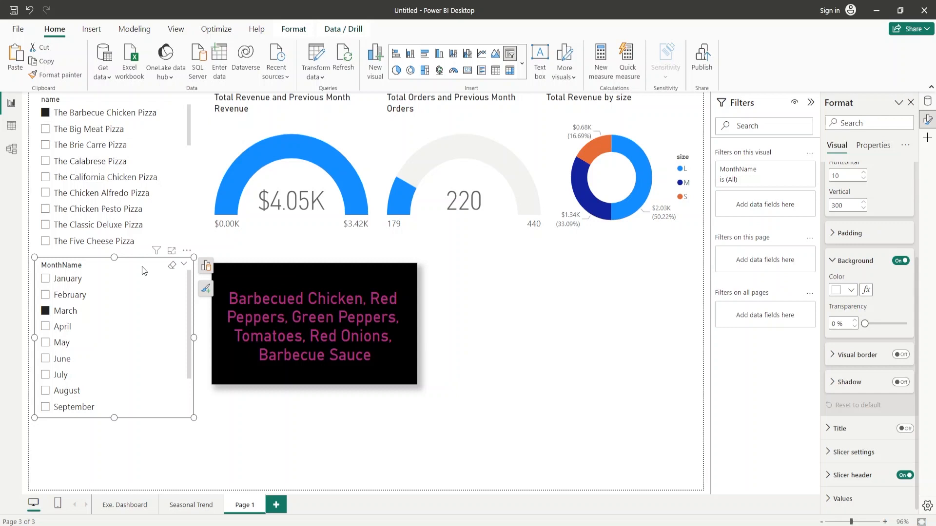
{"action": "key", "text": "Delete"}
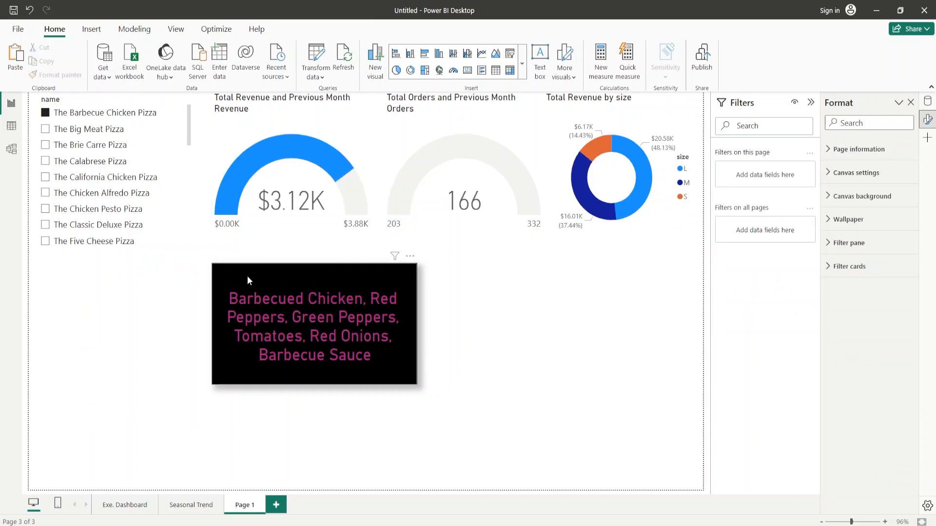
Step: Move the ingredients card directly below the pizza name slicer and widen it slightly
{"action": "left_click_drag", "start_coordinate": [68, 271], "coordinate": [76, 277]}
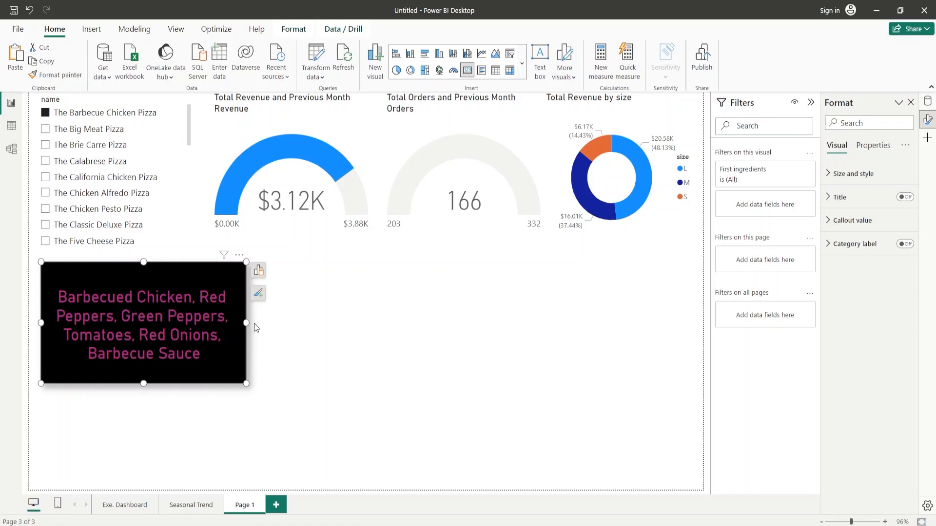
{"action": "left_click_drag", "start_coordinate": [246, 322], "coordinate": [253, 321]}
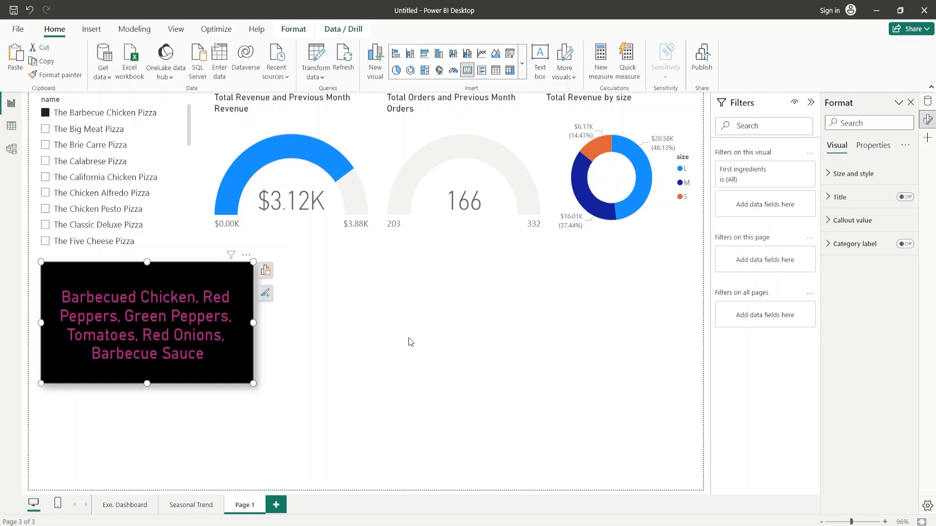
{"action": "left_click", "coordinate": [367, 279]}
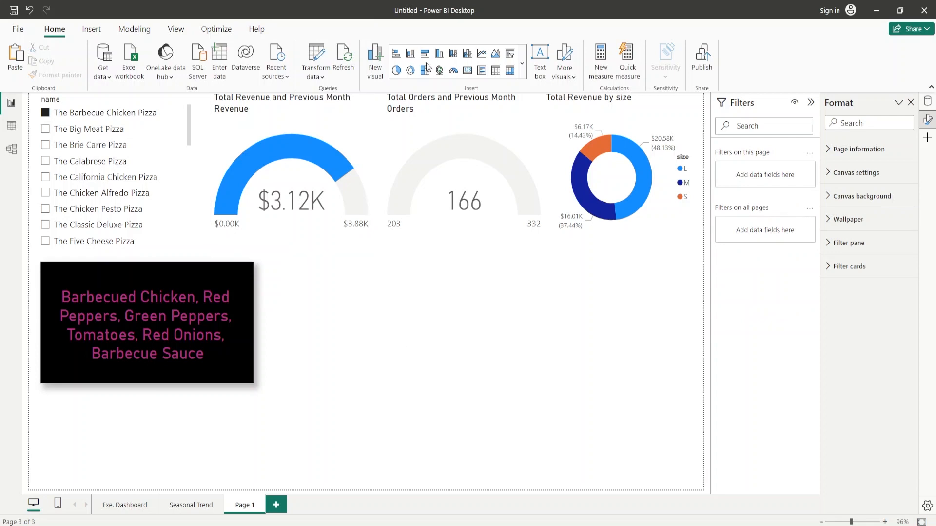
Step: Insert an area chart beside the ingredients card and enlarge it to fill the free space below the gauges and donut chart
{"action": "left_click", "coordinate": [477, 64]}
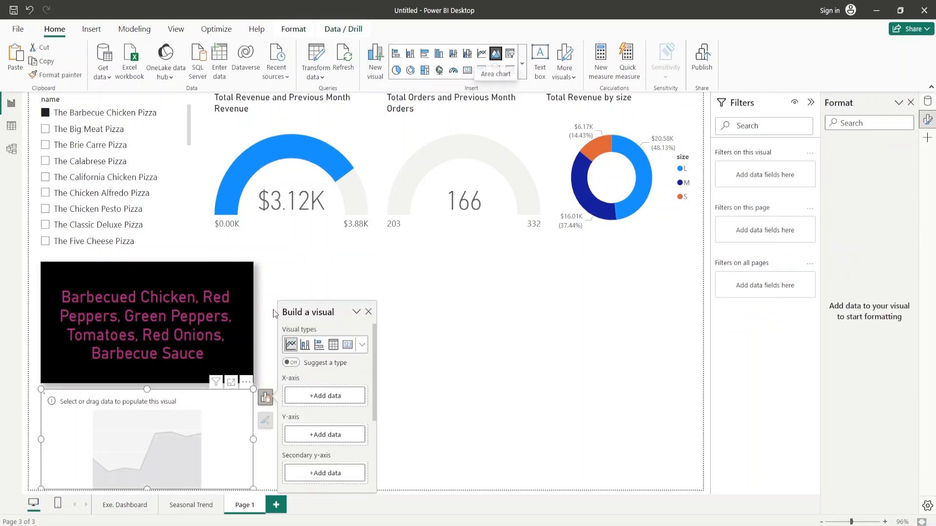
{"action": "left_click_drag", "start_coordinate": [222, 424], "coordinate": [460, 303]}
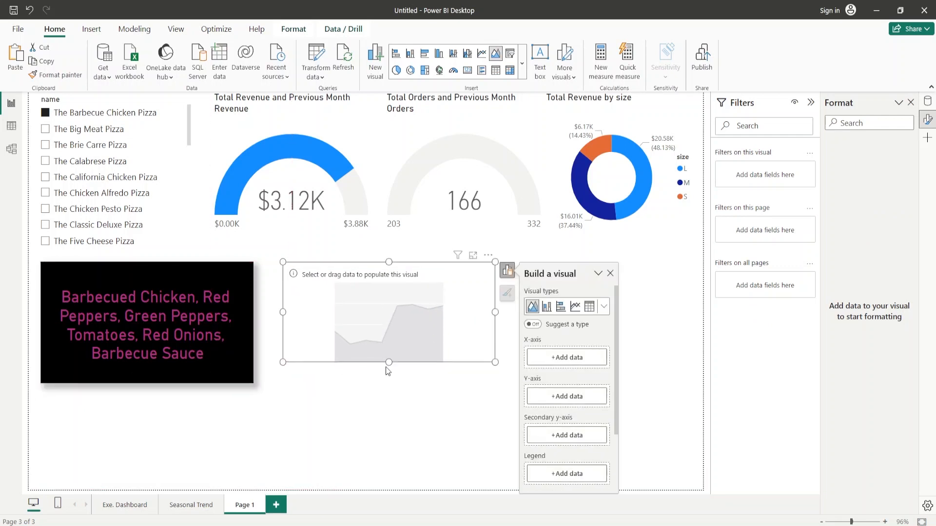
{"action": "left_click_drag", "start_coordinate": [387, 363], "coordinate": [387, 473]}
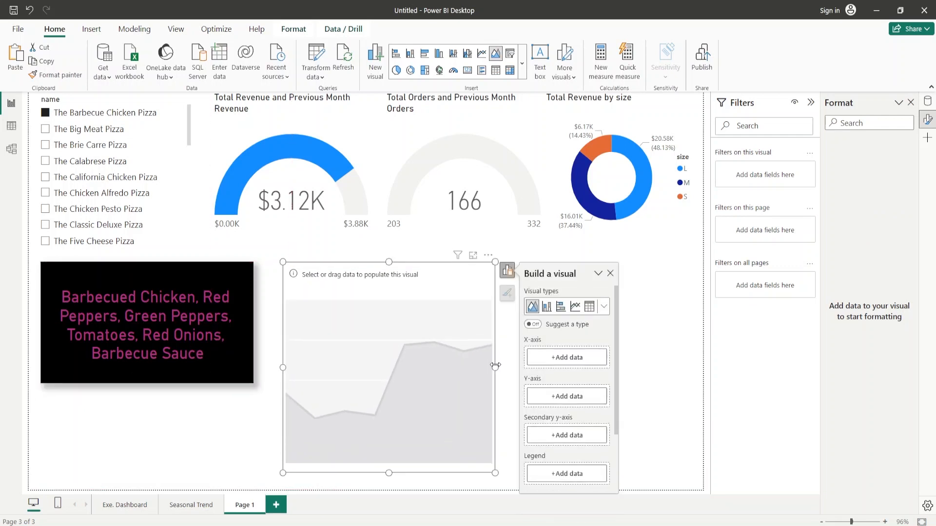
{"action": "left_click_drag", "start_coordinate": [496, 365], "coordinate": [684, 368]}
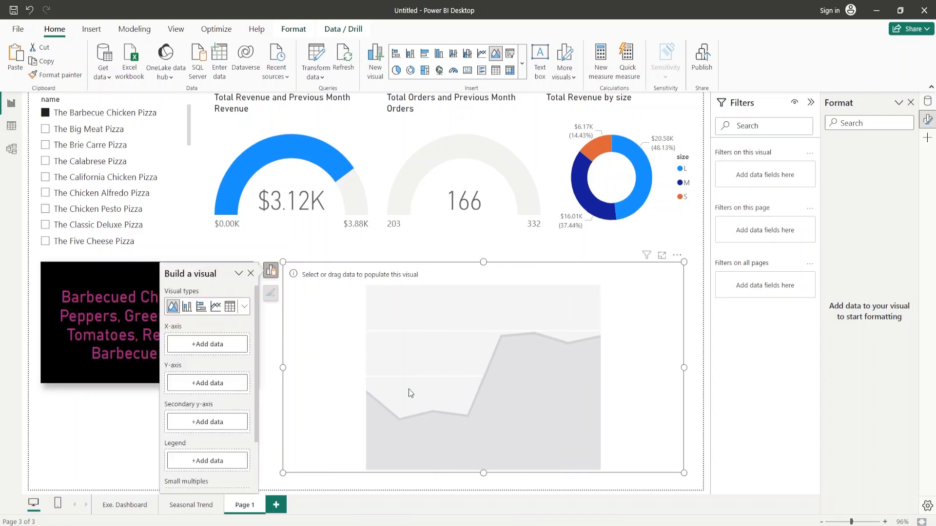
Step: Add the Date field from the Calendar table to the area chart's X-axis
{"action": "left_click", "coordinate": [181, 358]}
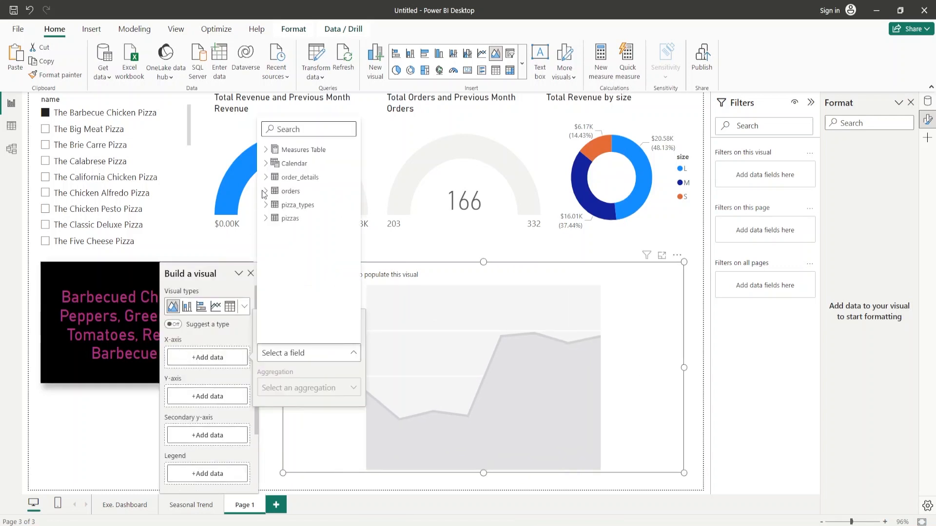
{"action": "left_click", "coordinate": [266, 150]}
{"action": "left_click", "coordinate": [267, 150]}
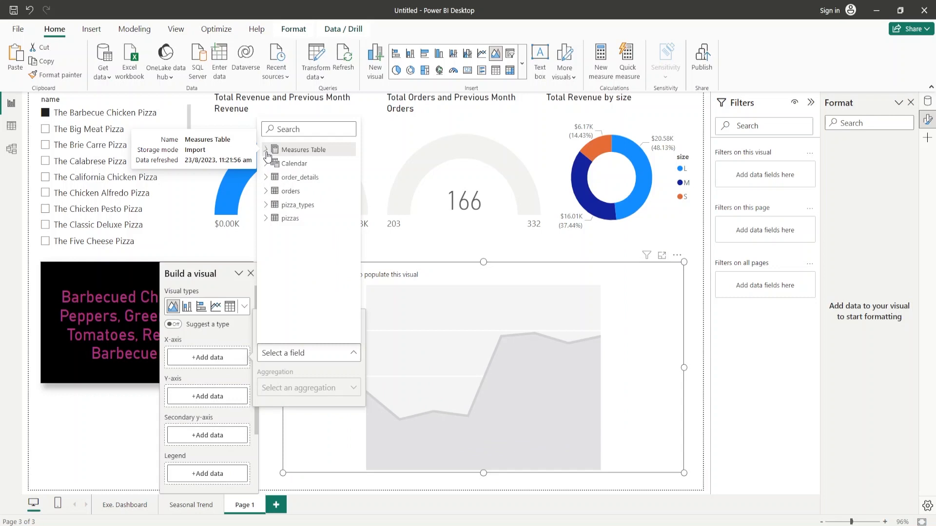
{"action": "left_click", "coordinate": [266, 164]}
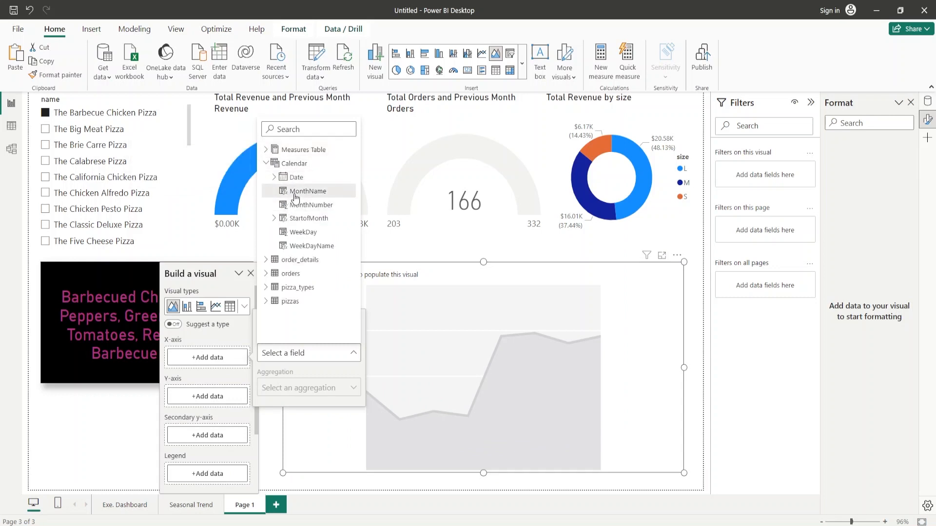
{"action": "left_click", "coordinate": [288, 178]}
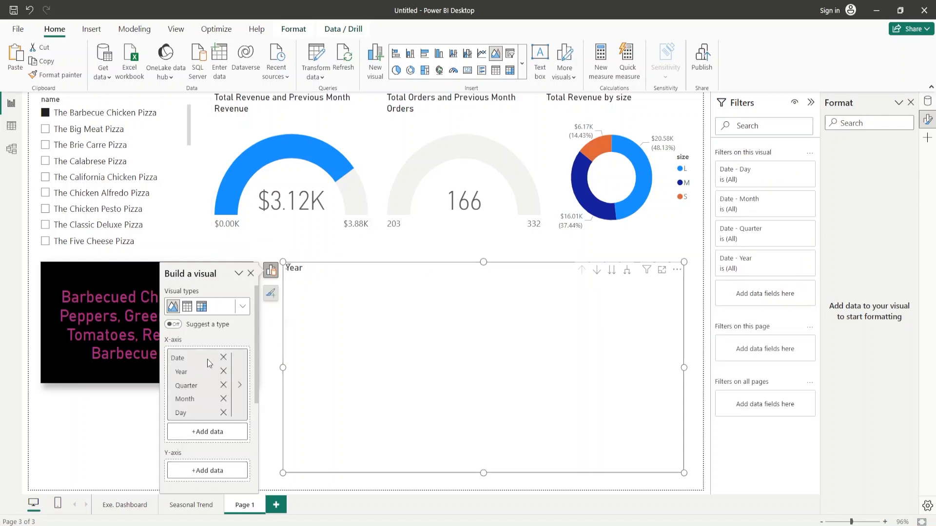
Step: Add the Total Revenue measure to the area chart's Y-axis
{"action": "scroll", "coordinate": [213, 468], "scroll_direction": "down", "scroll_amount": 2}
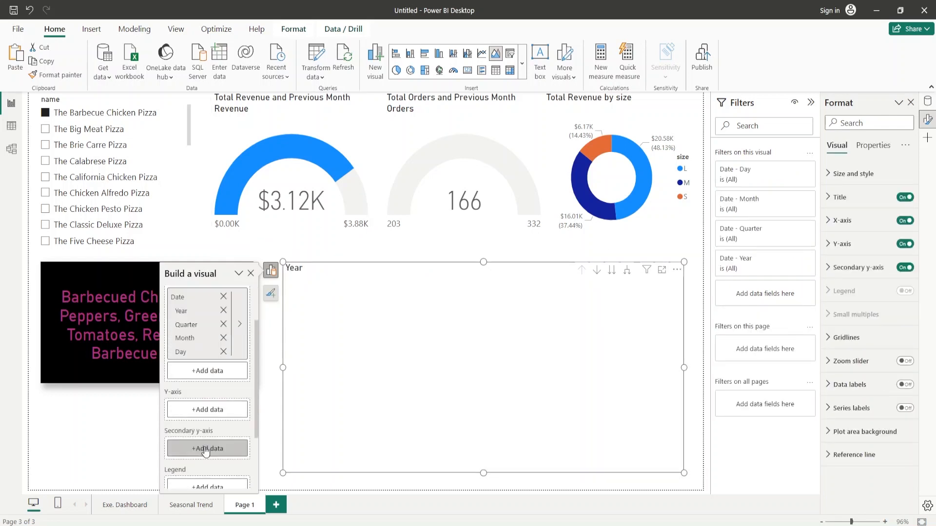
{"action": "left_click", "coordinate": [209, 416]}
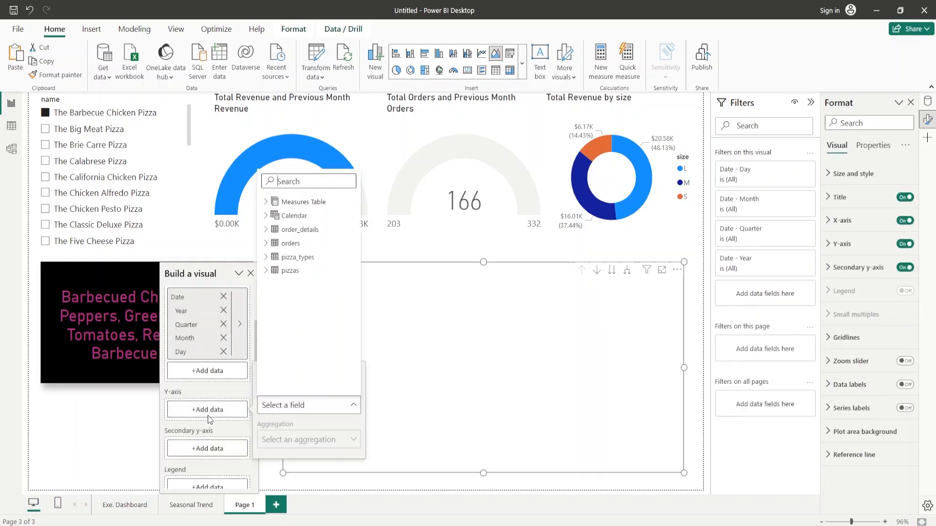
{"action": "left_click", "coordinate": [266, 202]}
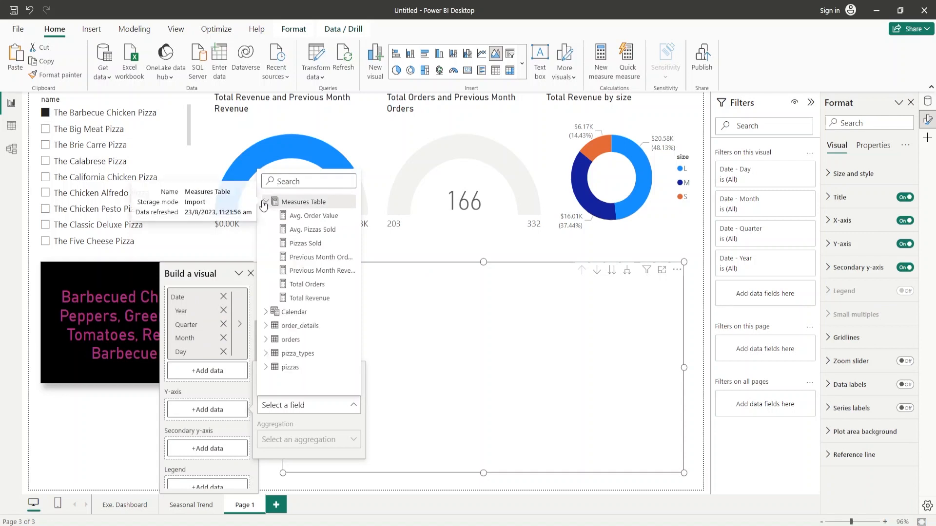
{"action": "left_click", "coordinate": [293, 298]}
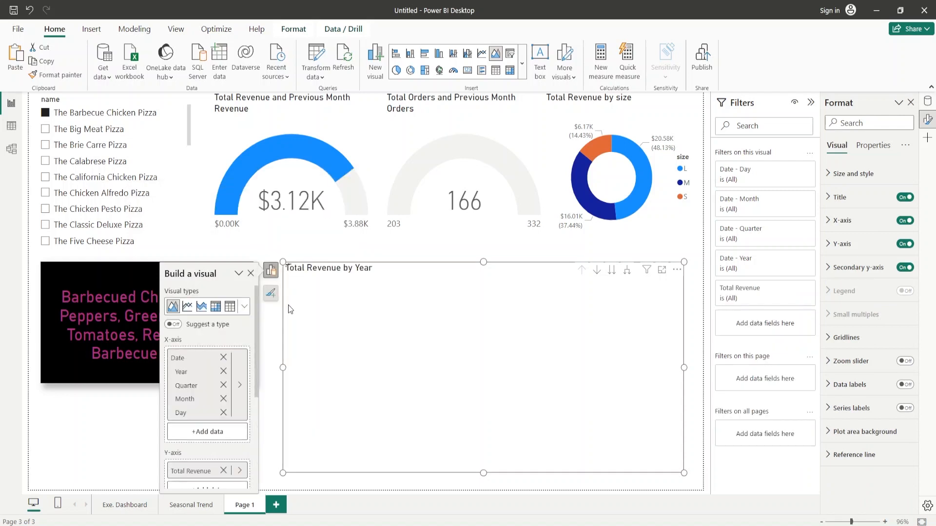
Step: Remove the Year and Quarter levels from the area chart's X-axis date hierarchy
{"action": "left_click", "coordinate": [223, 371]}
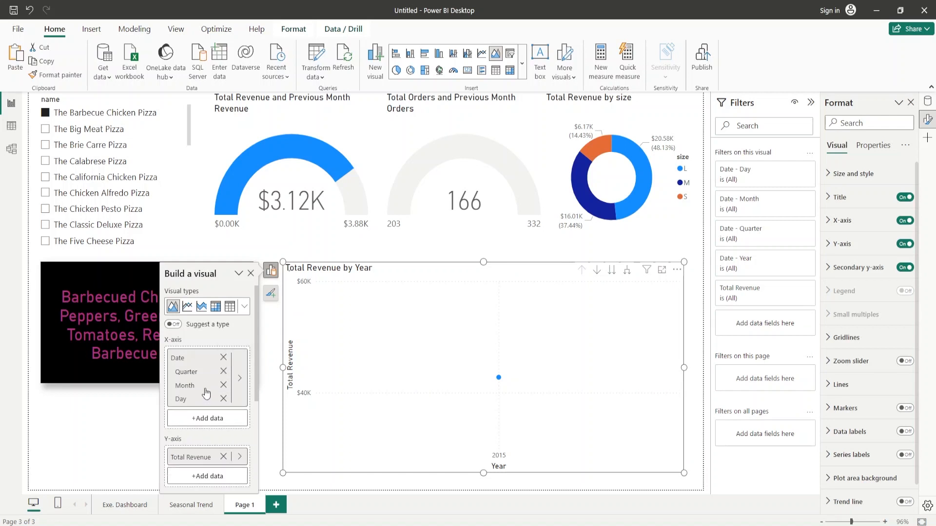
{"action": "left_click", "coordinate": [224, 371]}
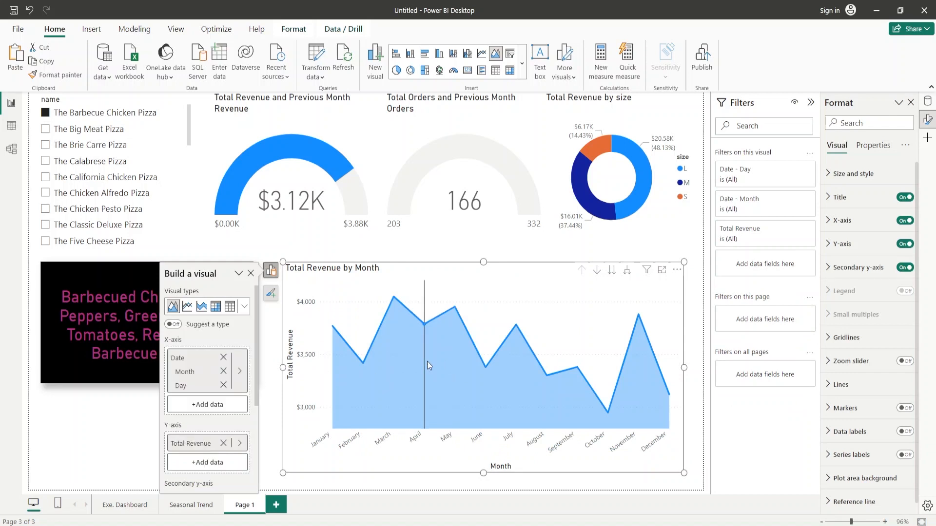
{"action": "mouse_move", "coordinate": [427, 361]}
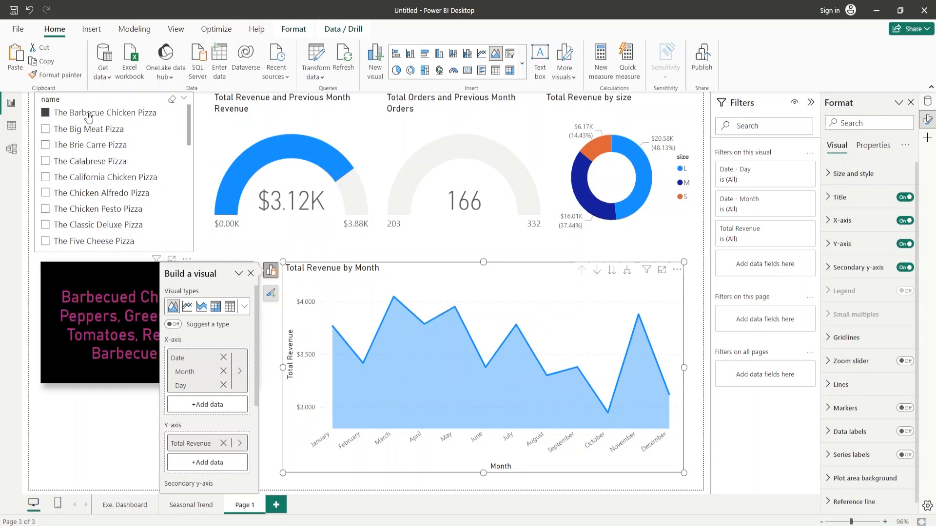
Step: Add the Pizzas Sold measure to the area chart's secondary y-axis
{"action": "scroll", "coordinate": [204, 432], "scroll_direction": "down", "scroll_amount": 2}
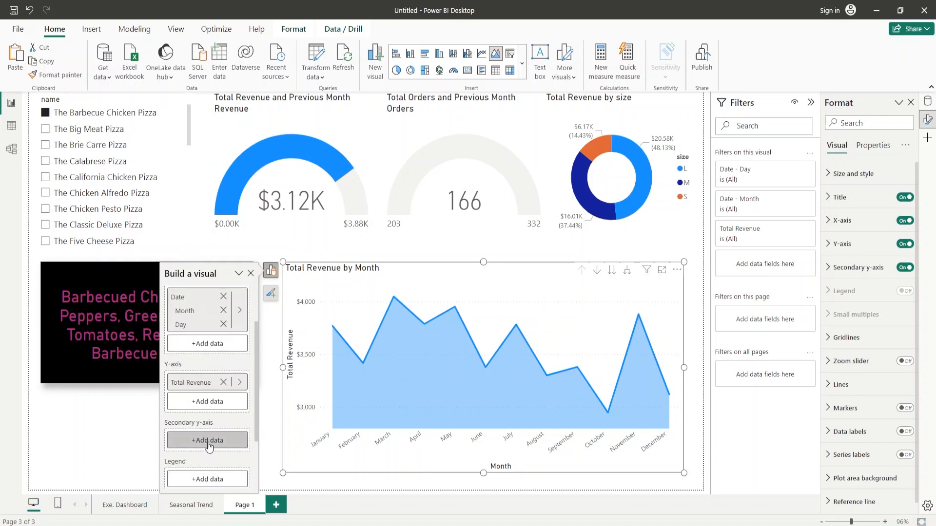
{"action": "left_click", "coordinate": [209, 442]}
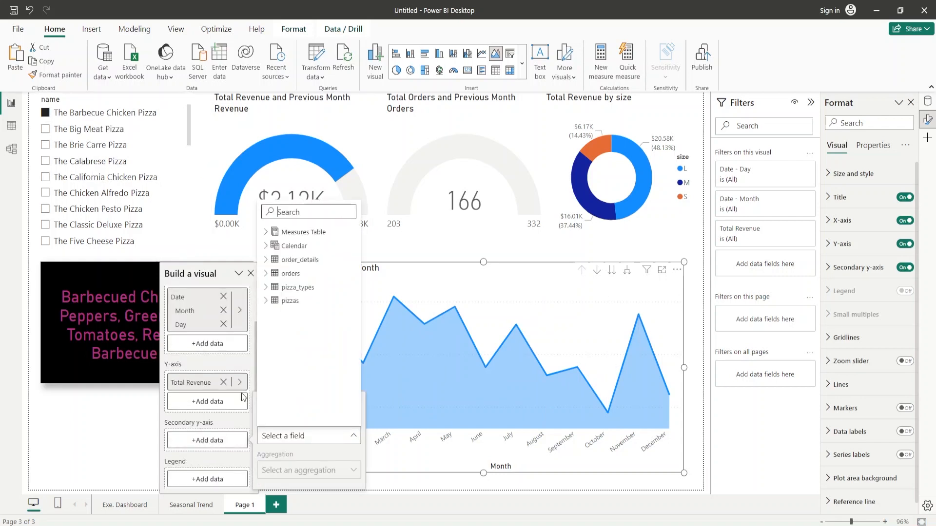
{"action": "left_click", "coordinate": [265, 234]}
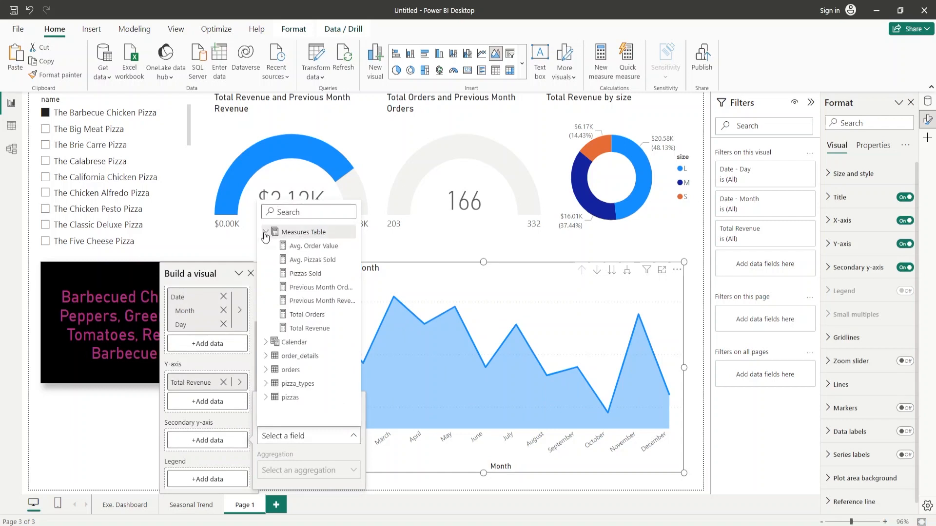
{"action": "left_click", "coordinate": [305, 274]}
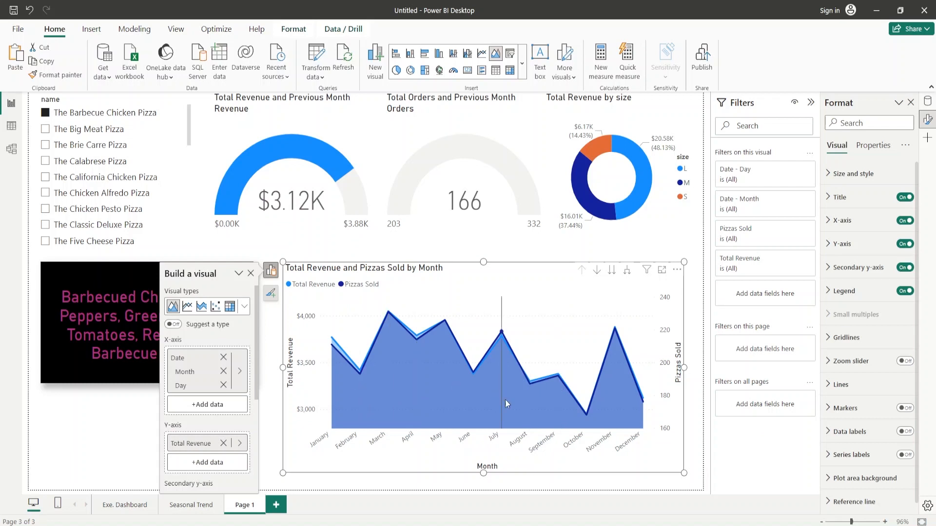
Step: Shift the area chart up slightly and stretch it down to near the page's lower edge and a little wider on both sides
{"action": "mouse_move", "coordinate": [478, 377]}
{"action": "left_click_drag", "start_coordinate": [485, 473], "coordinate": [487, 402]}
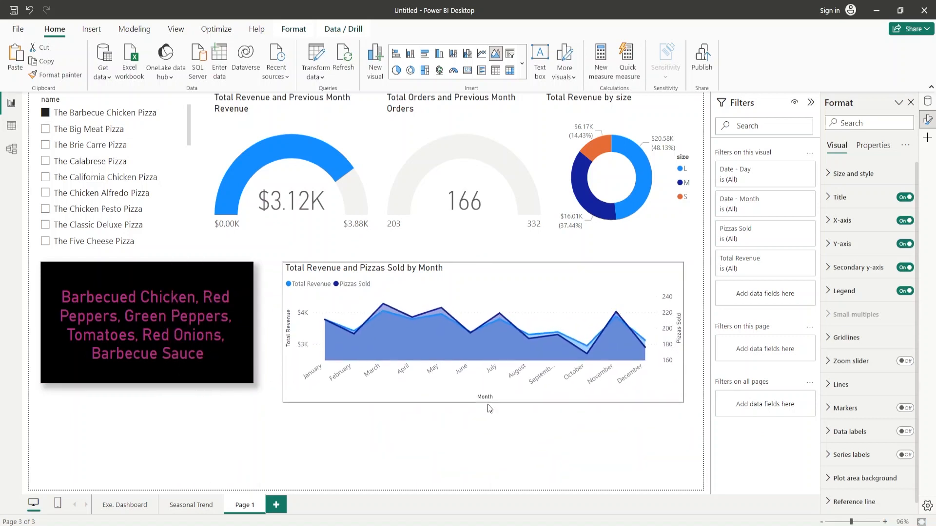
{"action": "left_click_drag", "start_coordinate": [525, 286], "coordinate": [524, 275]}
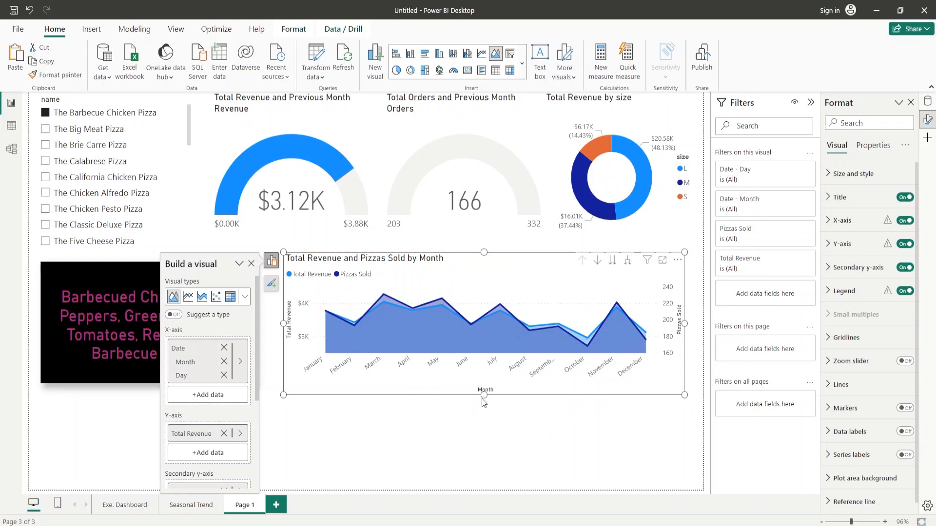
{"action": "left_click_drag", "start_coordinate": [483, 395], "coordinate": [485, 483]}
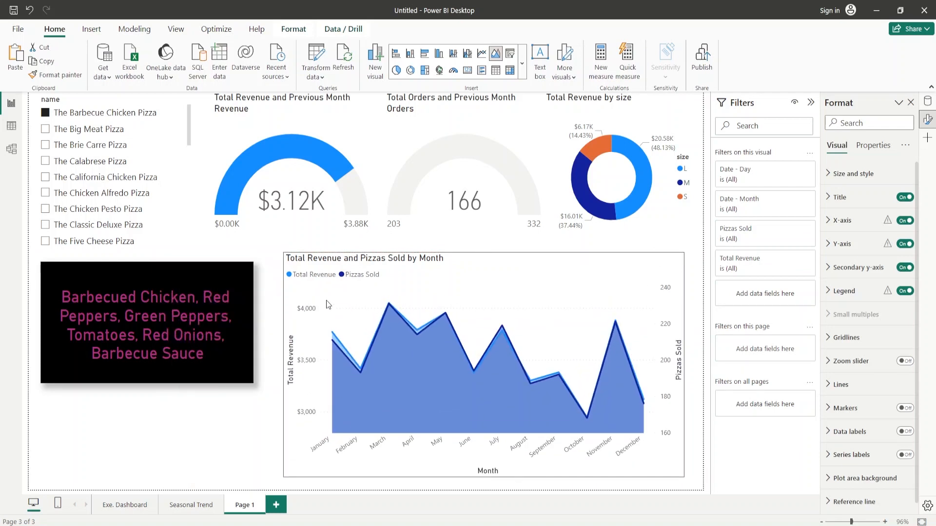
{"action": "left_click_drag", "start_coordinate": [690, 367], "coordinate": [705, 367]}
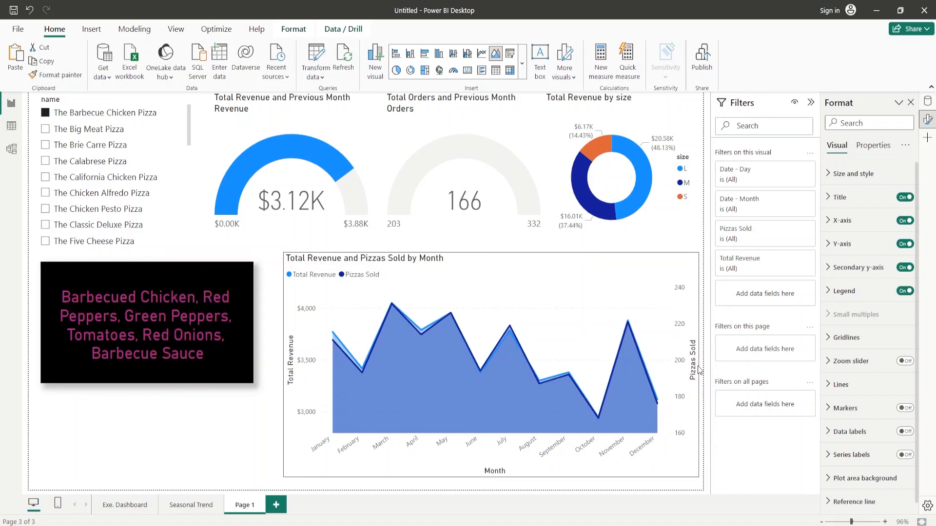
{"action": "left_click_drag", "start_coordinate": [282, 371], "coordinate": [268, 367]}
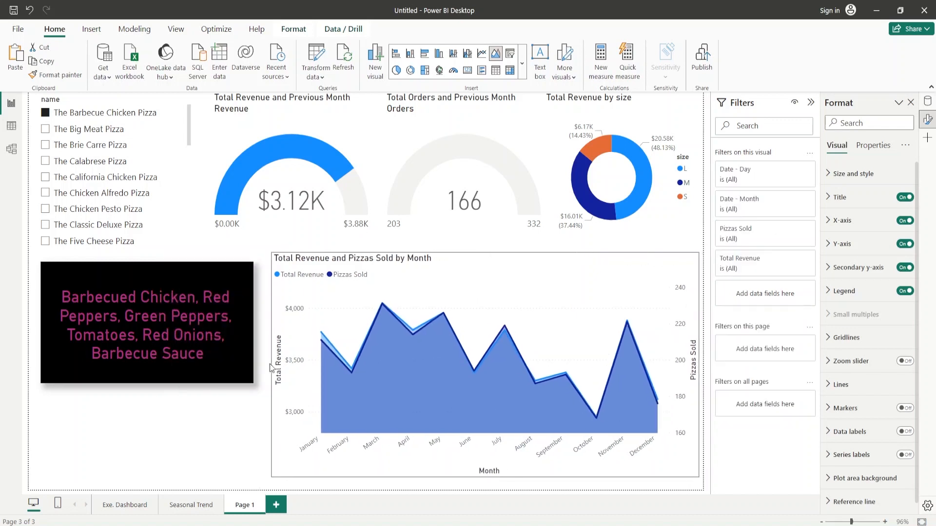
{"action": "left_click", "coordinate": [226, 413]}
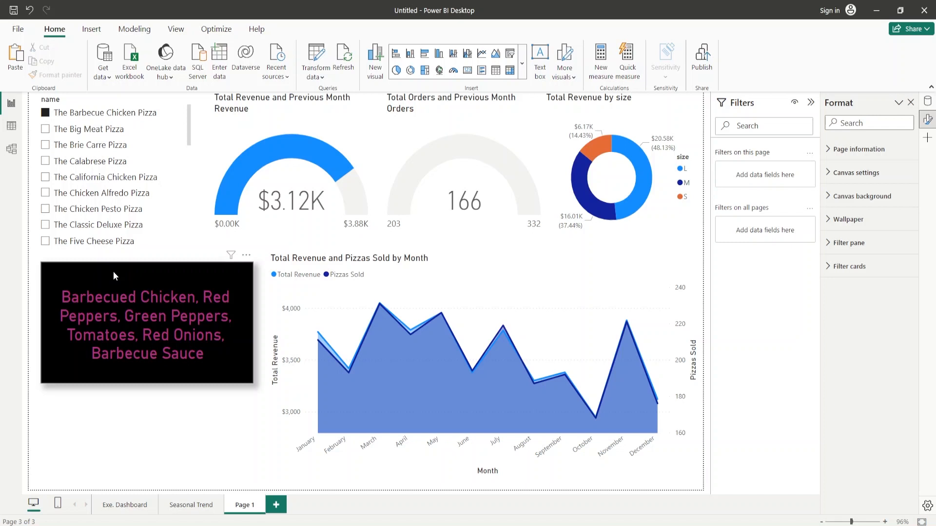
Step: Examine how selecting The Classic Deluxe Pizza in the Exe. Dashboard table filters that page, and compare it with Page 1
{"action": "left_click", "coordinate": [113, 506]}
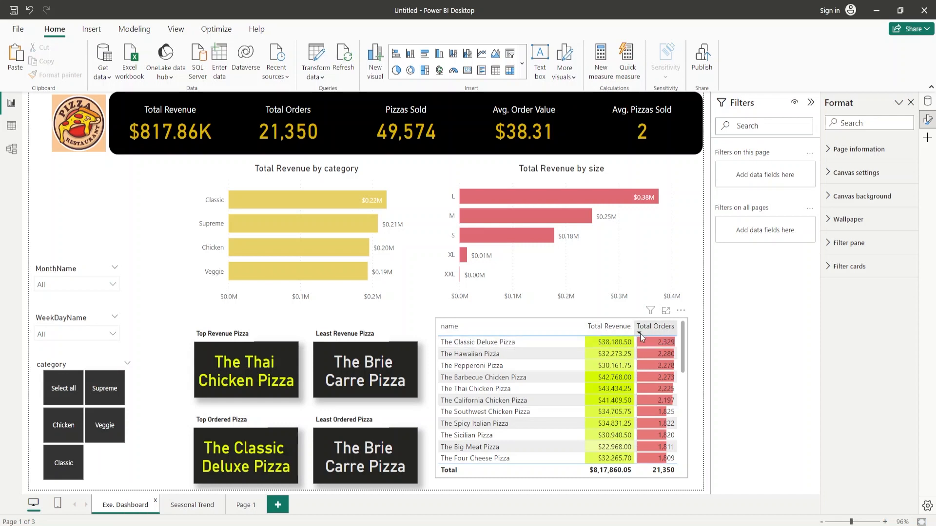
{"action": "left_click", "coordinate": [484, 343]}
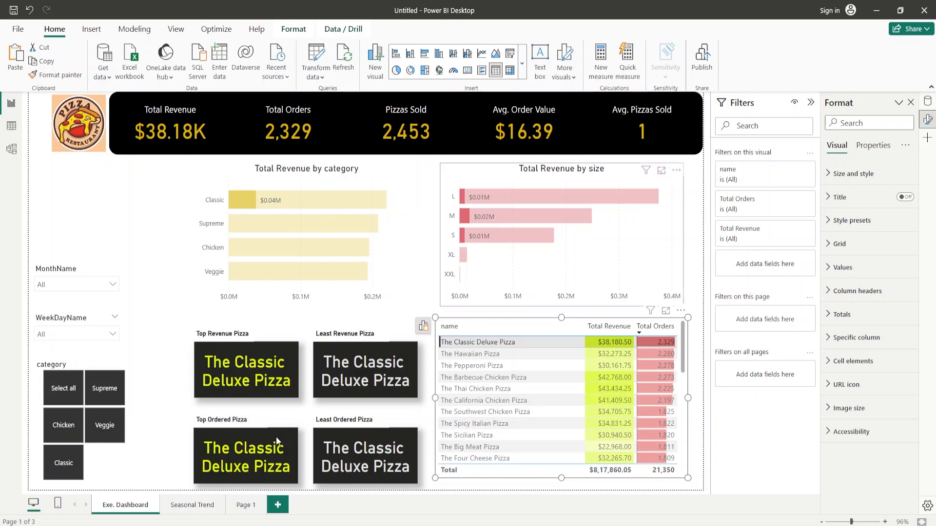
{"action": "left_click", "coordinate": [239, 507]}
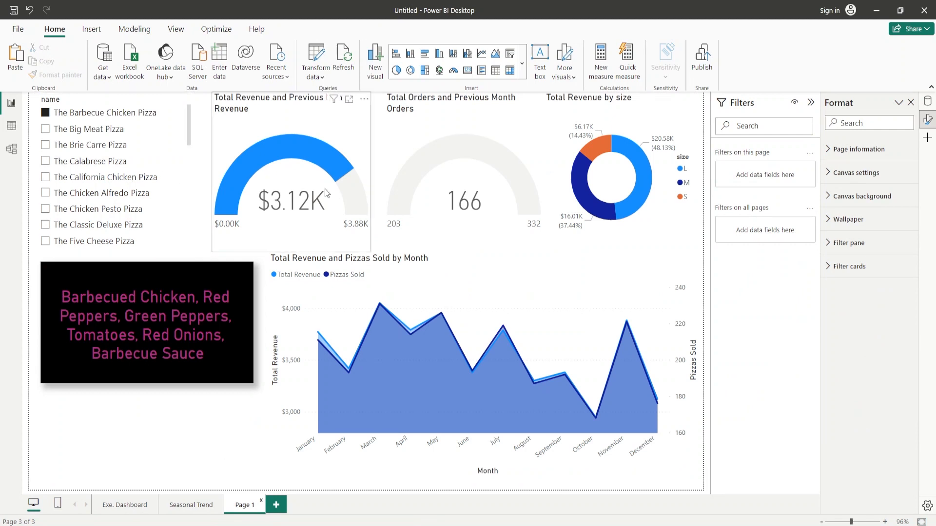
{"action": "left_click", "coordinate": [124, 503]}
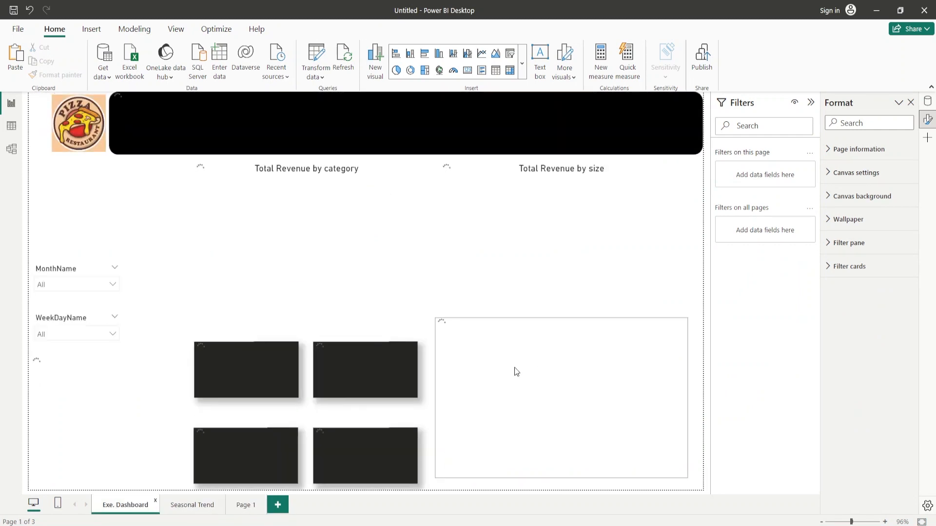
Step: Rename the Page 1 report page as Product Details
{"action": "left_click", "coordinate": [239, 507]}
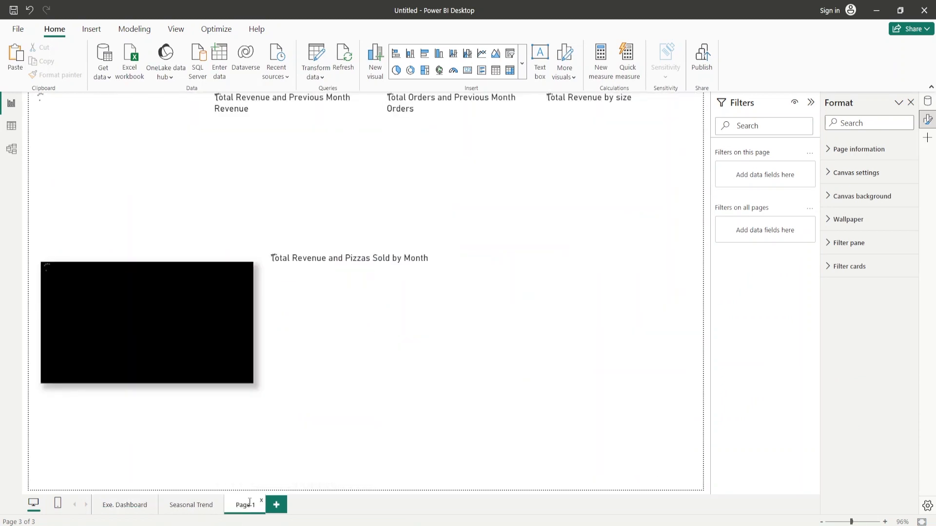
{"action": "type", "text": "p"}
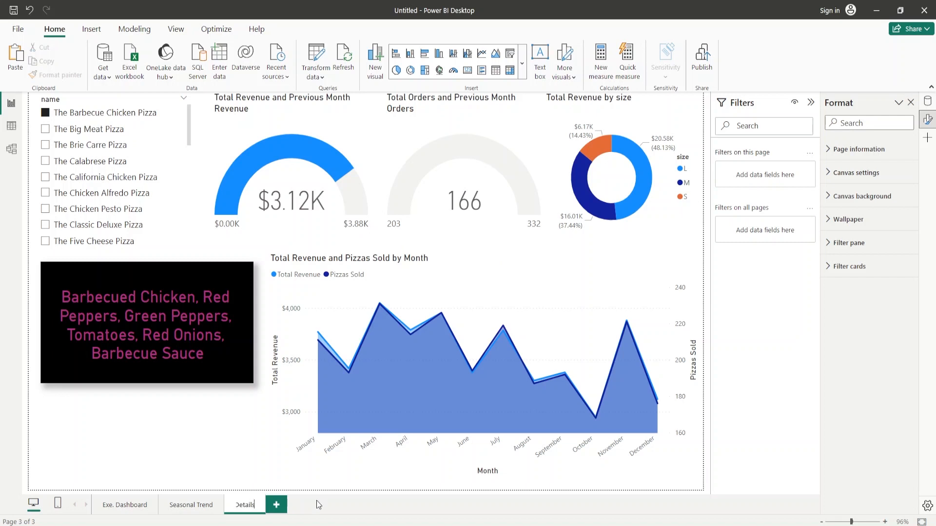
{"action": "type", "text": "roduct Details"}
{"action": "key", "text": "Return"}
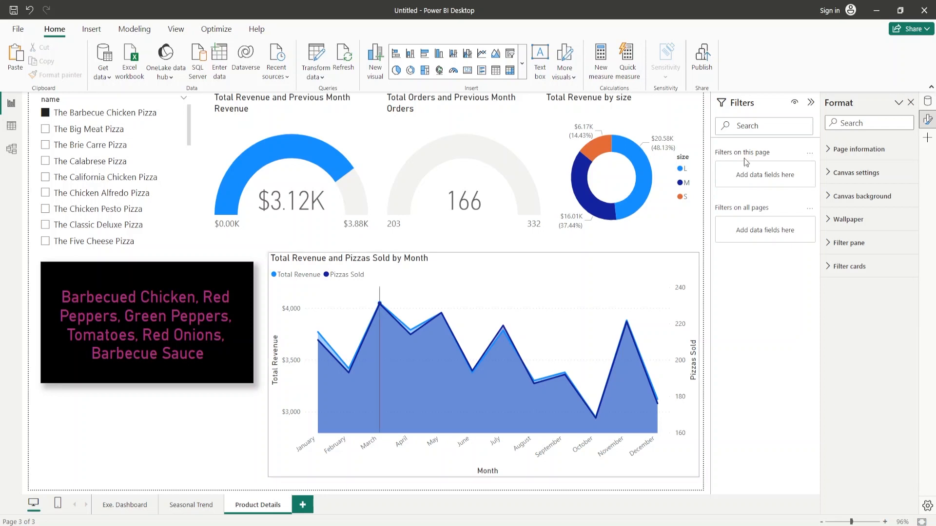
Step: Set the Product Details page type to Drillthrough and use the name field from pizza_types as the drill-through field
{"action": "left_click", "coordinate": [830, 151]}
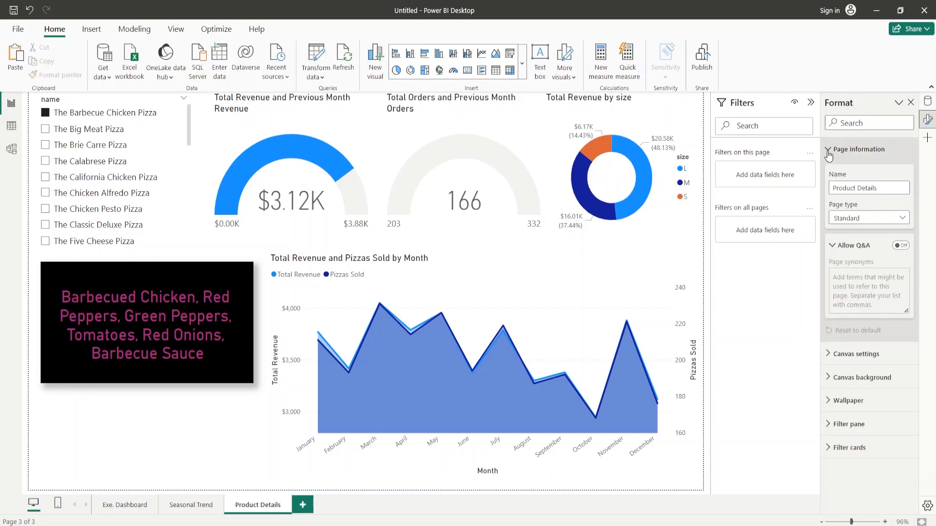
{"action": "left_click", "coordinate": [845, 220]}
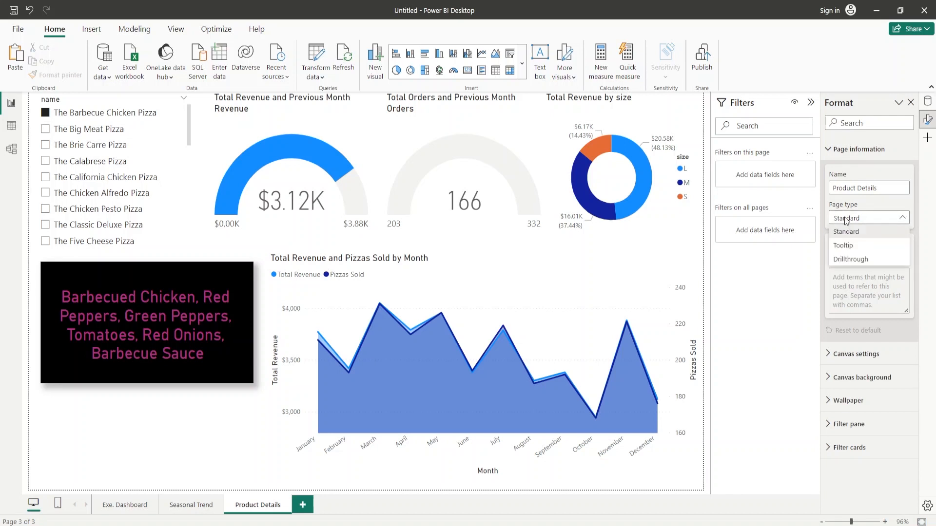
{"action": "left_click", "coordinate": [848, 258]}
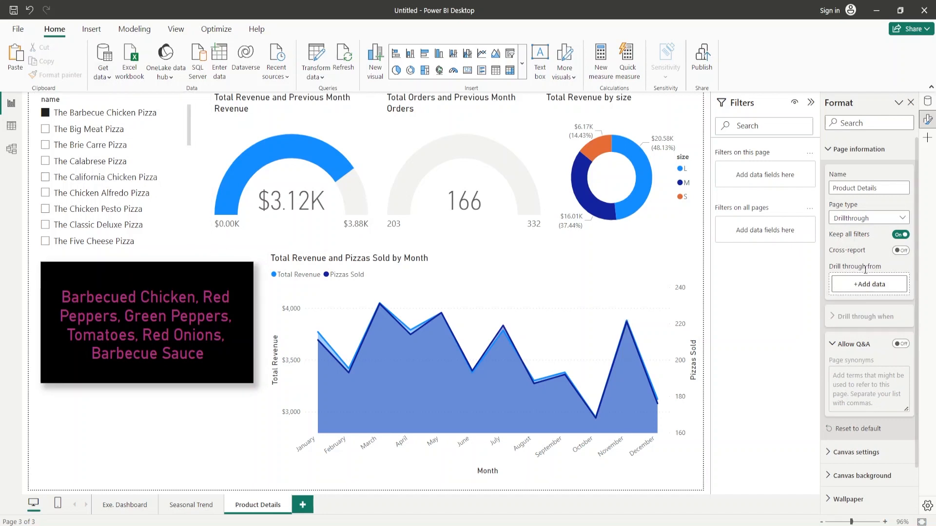
{"action": "left_click", "coordinate": [869, 284]}
{"action": "left_click", "coordinate": [729, 321]}
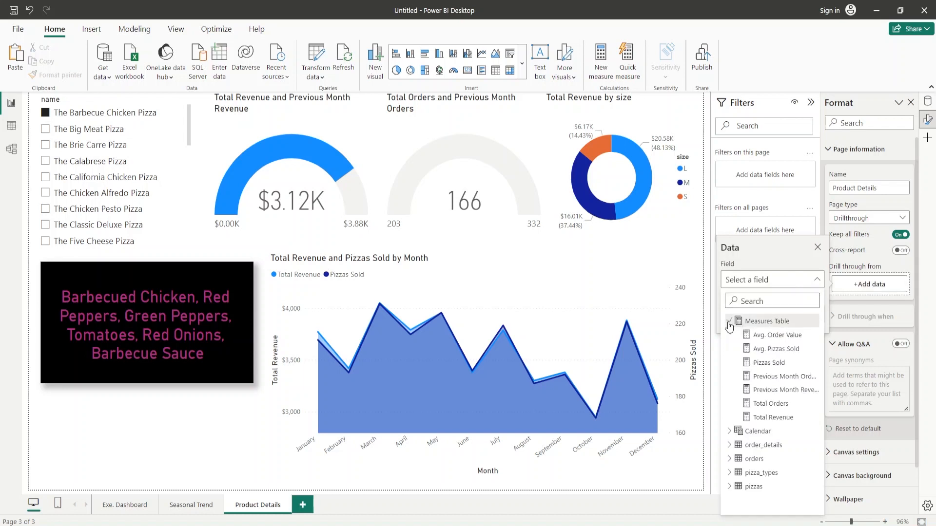
{"action": "left_click", "coordinate": [729, 322]}
{"action": "left_click", "coordinate": [729, 377]}
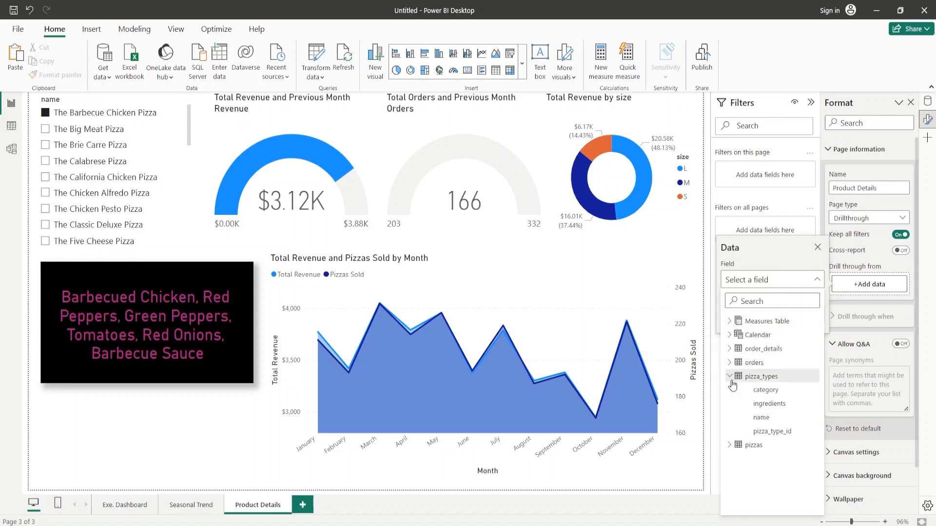
{"action": "left_click", "coordinate": [763, 418]}
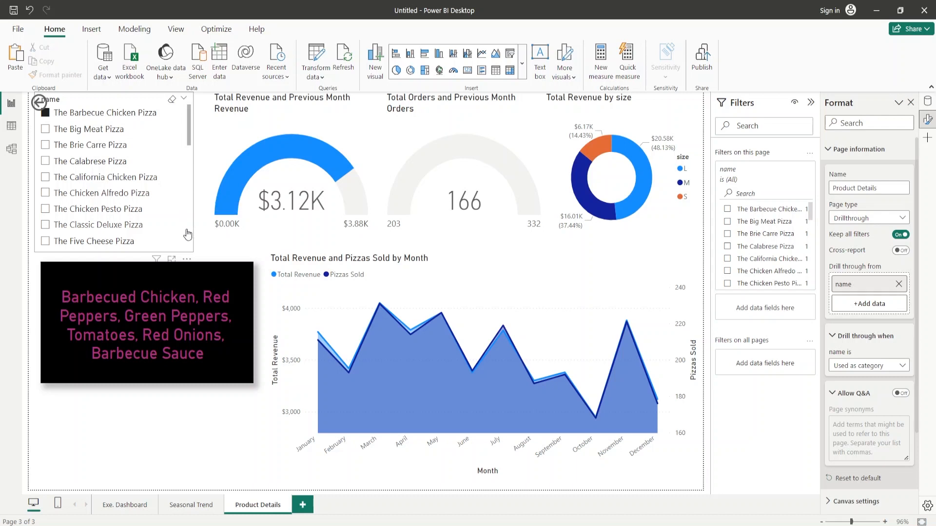
Step: Delete the pizza name slicer from the Product Details page
{"action": "scroll", "coordinate": [188, 177], "scroll_direction": "down", "scroll_amount": 1}
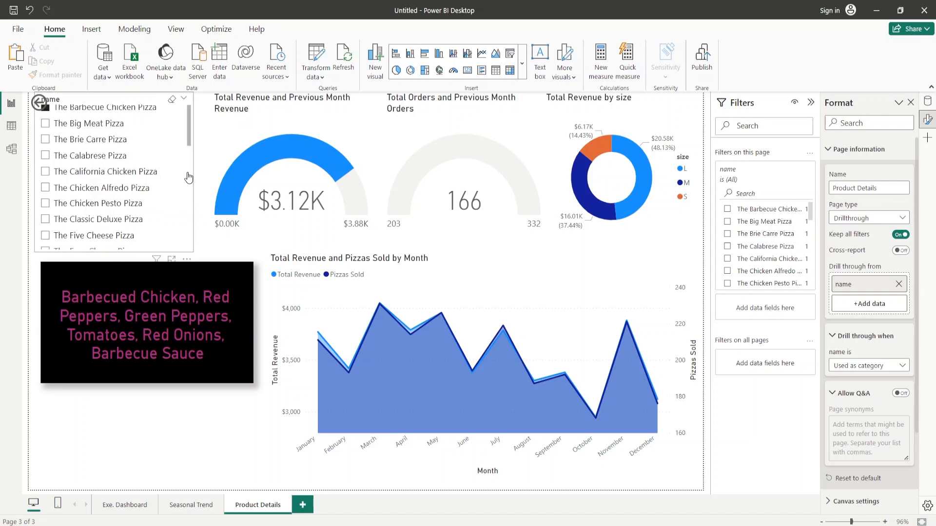
{"action": "left_click", "coordinate": [188, 177]}
{"action": "key", "text": "Delete"}
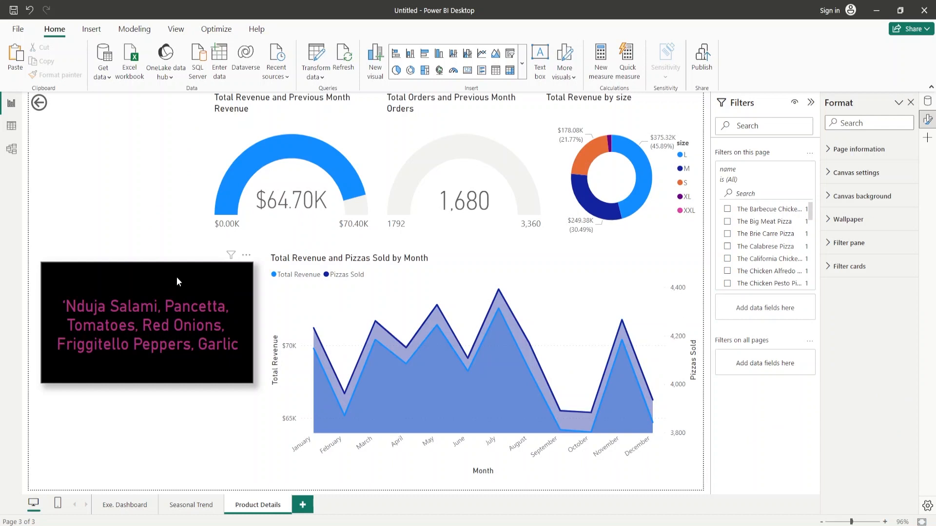
Step: Duplicate the ingredients card, place the copy in the empty space above the original, and replace its field with name from pizza_types
{"action": "left_click", "coordinate": [177, 277]}
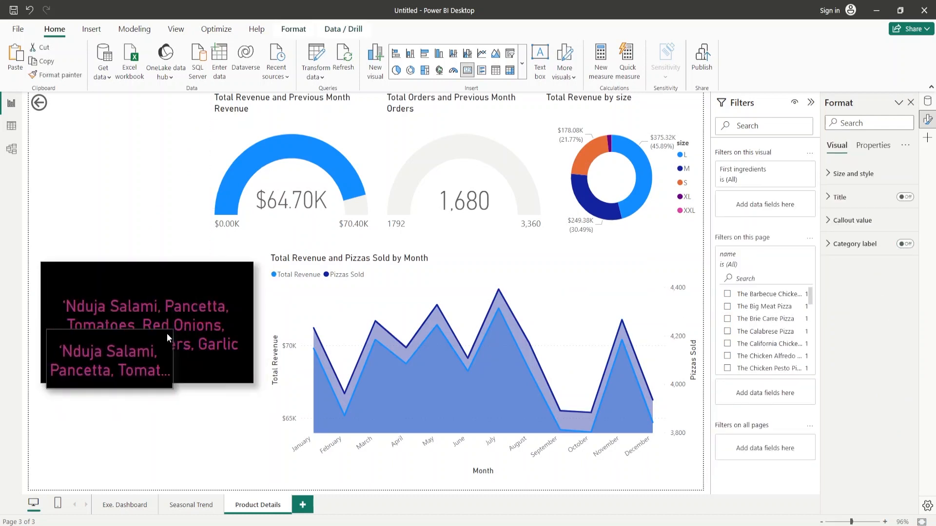
{"action": "left_click_drag", "start_coordinate": [139, 338], "coordinate": [145, 154]}
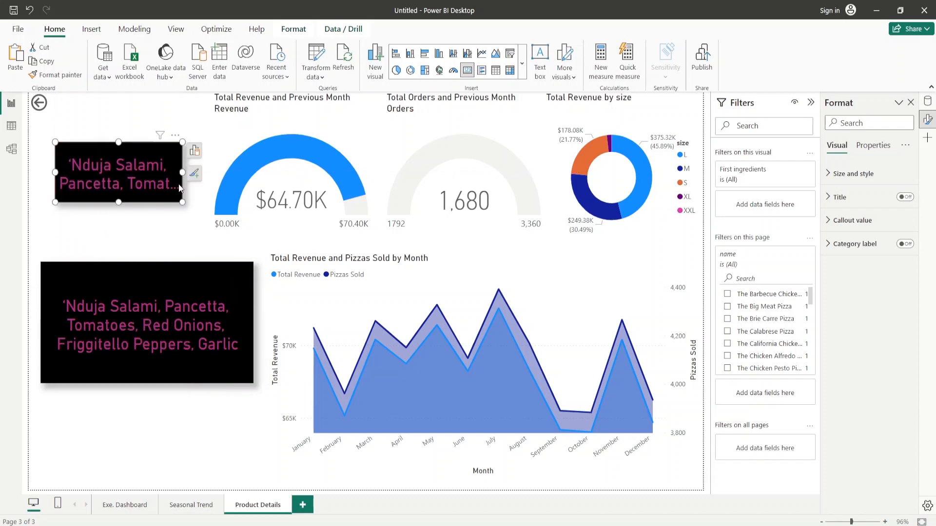
{"action": "left_click", "coordinate": [194, 173]}
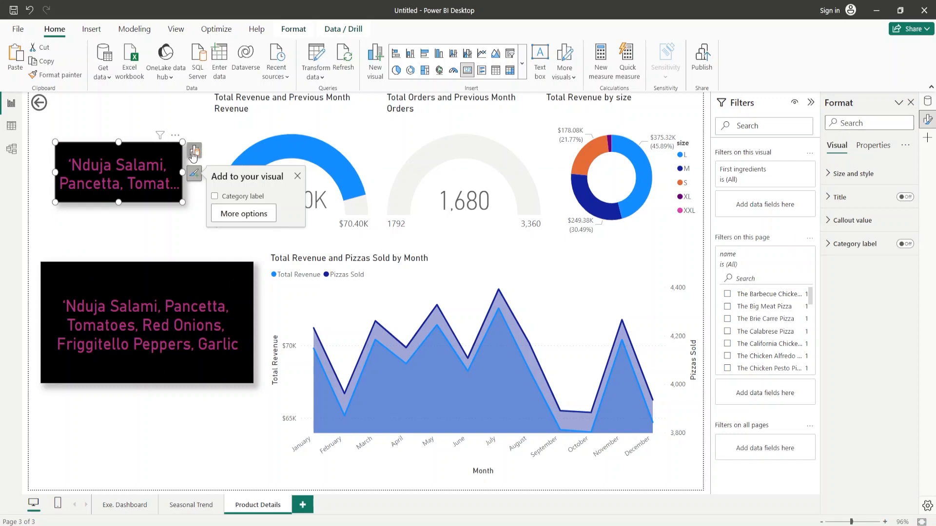
{"action": "left_click", "coordinate": [194, 151]}
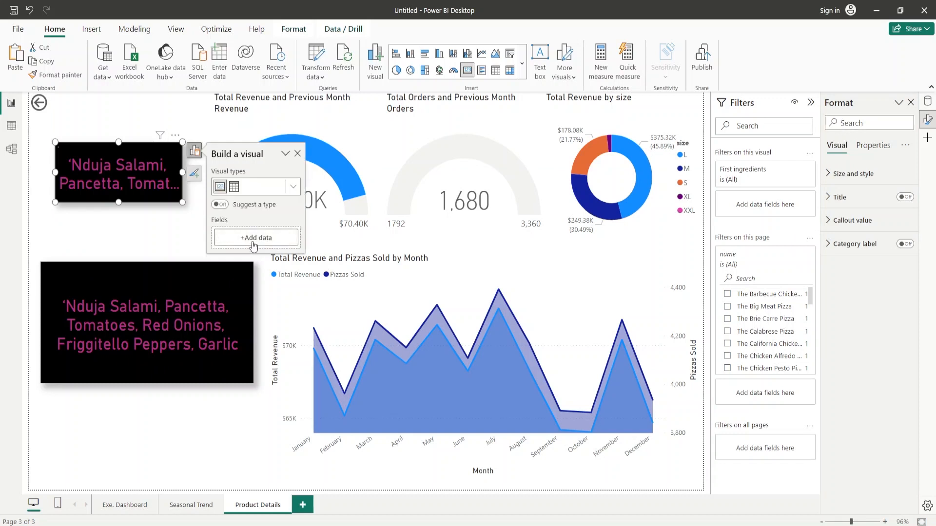
{"action": "left_click", "coordinate": [253, 238]}
{"action": "left_click", "coordinate": [322, 330]}
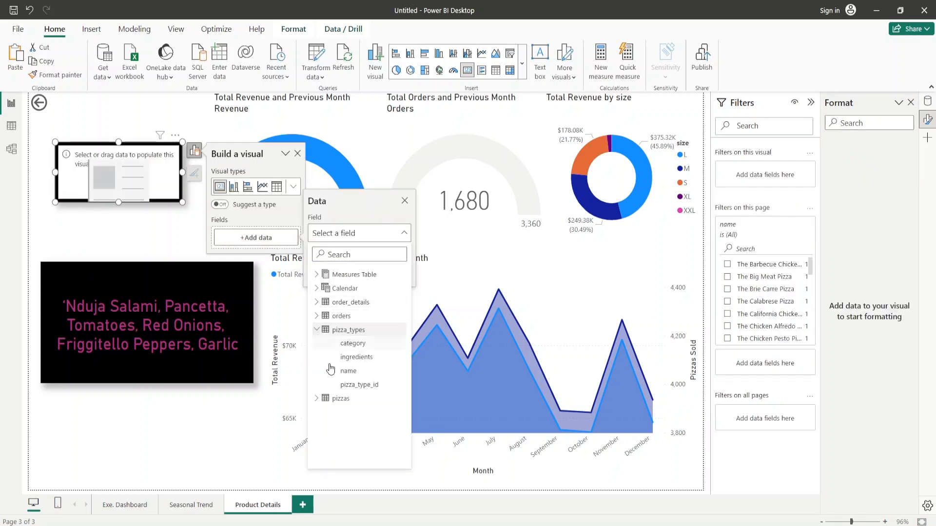
{"action": "left_click", "coordinate": [331, 370]}
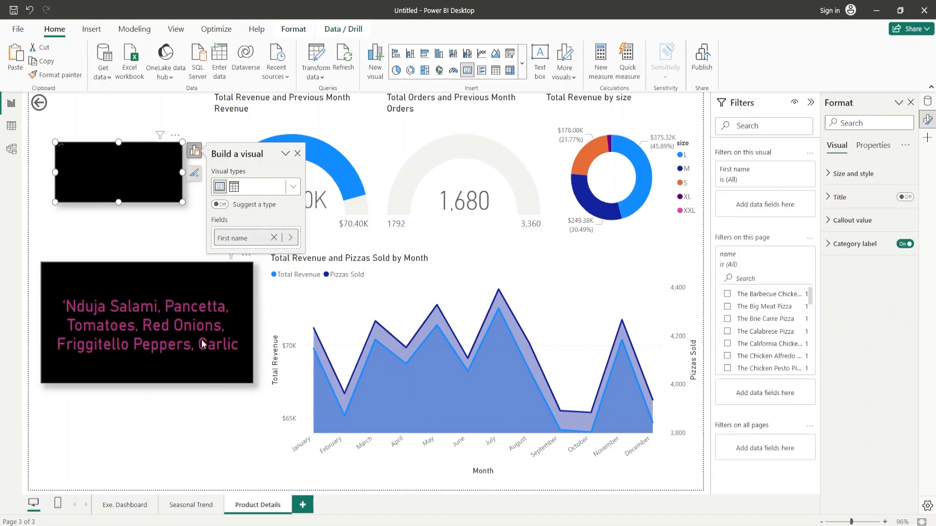
{"action": "left_click", "coordinate": [140, 218]}
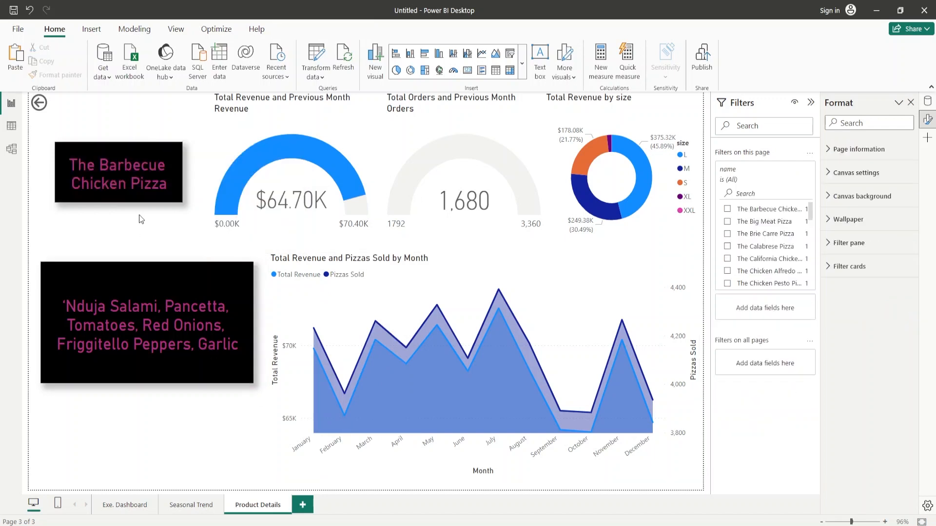
Step: Change the callout value colour of the pizza name card to golden yellow
{"action": "left_click", "coordinate": [180, 165]}
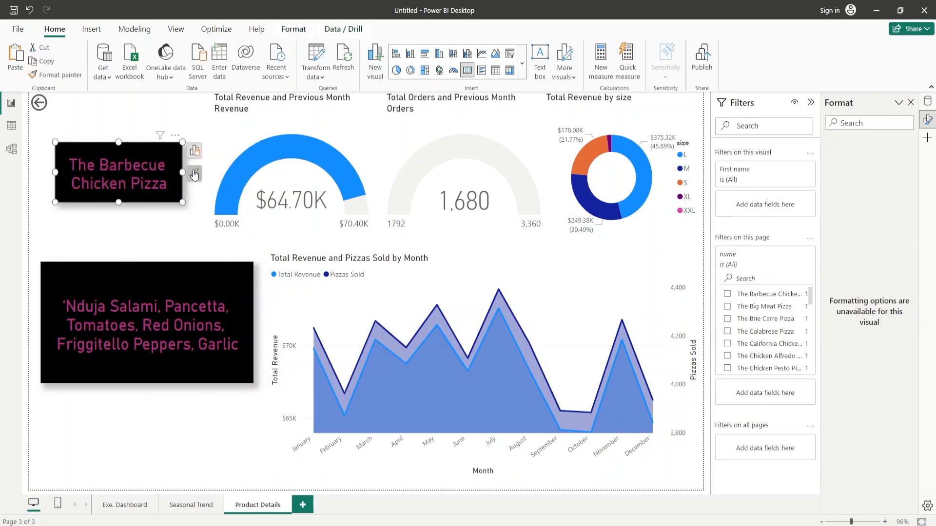
{"action": "left_click", "coordinate": [194, 173]}
{"action": "left_click", "coordinate": [840, 221]}
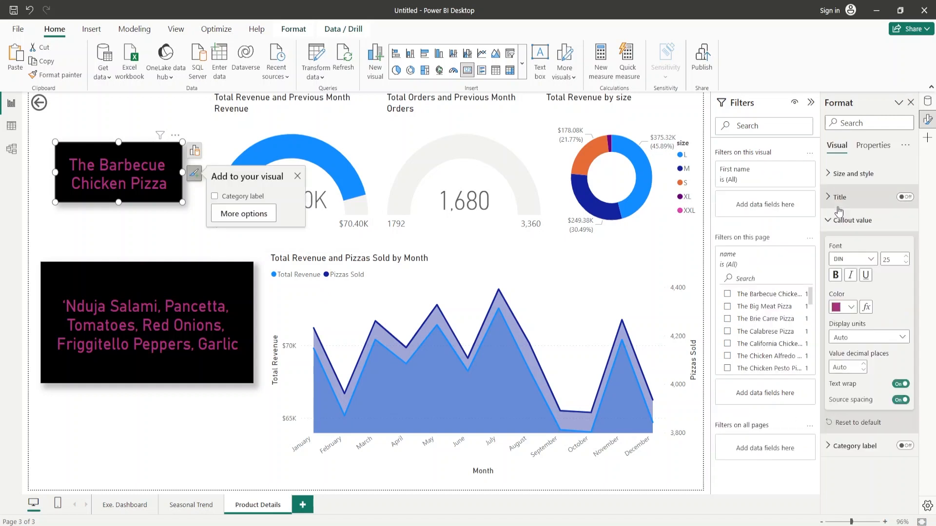
{"action": "left_click", "coordinate": [843, 307]}
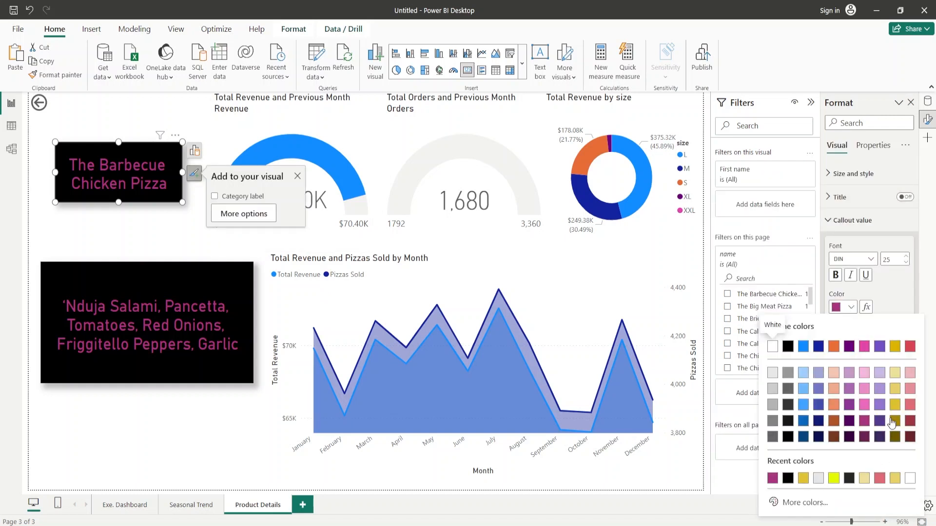
{"action": "left_click", "coordinate": [188, 430]}
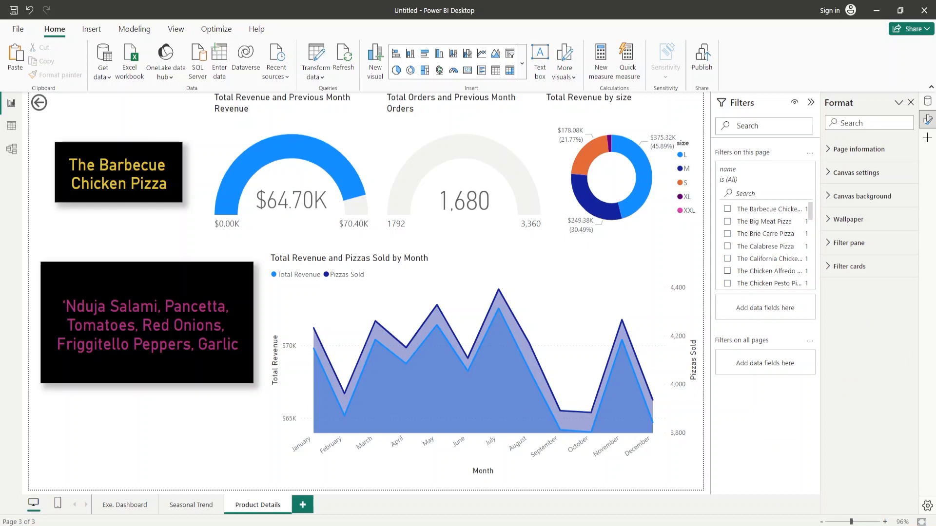
Step: Test the drill-through from The Classic Deluxe Pizza in the Exe. Dashboard table to the Product Details page
{"action": "left_click", "coordinate": [122, 507]}
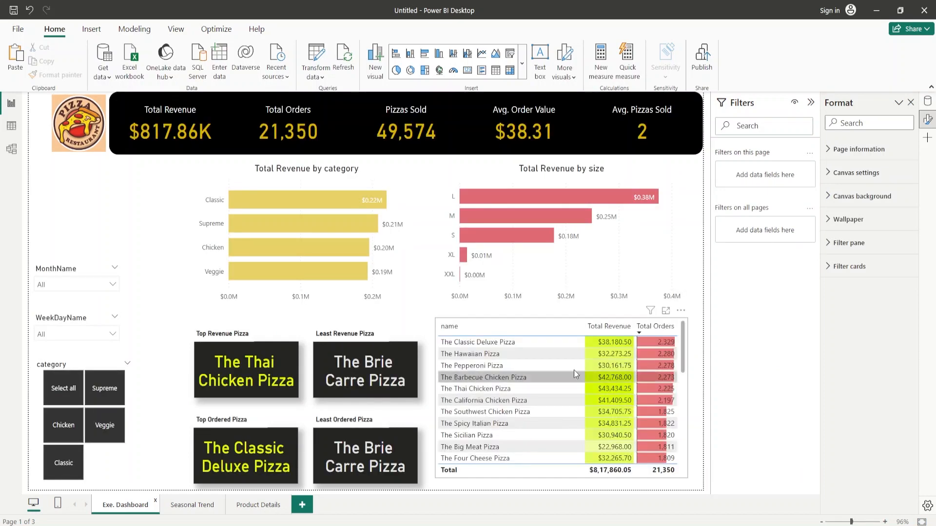
{"action": "left_click", "coordinate": [484, 343]}
{"action": "right_click", "coordinate": [484, 343]}
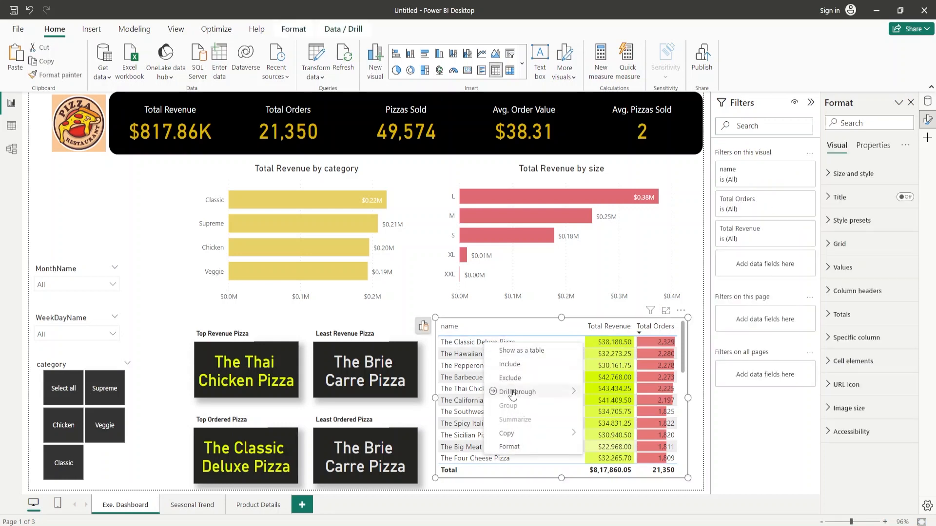
{"action": "mouse_move", "coordinate": [512, 394]}
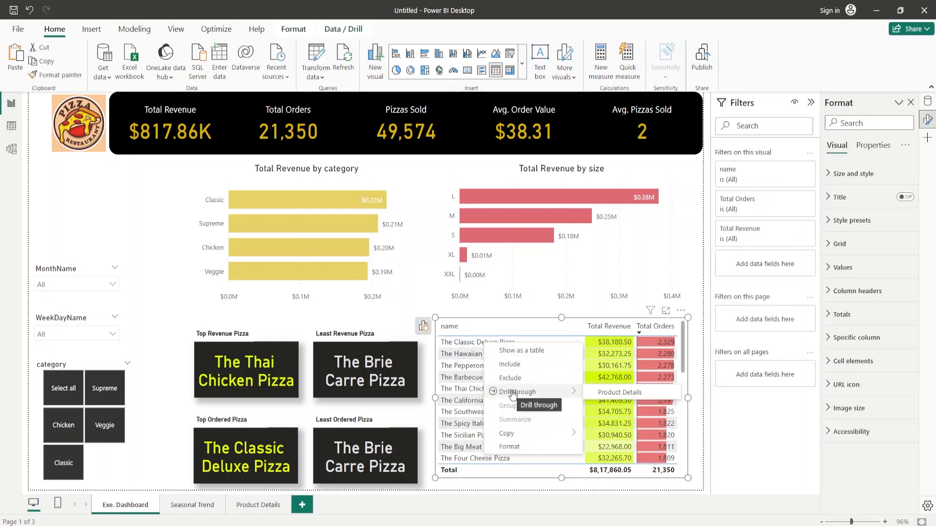
{"action": "left_click", "coordinate": [602, 393]}
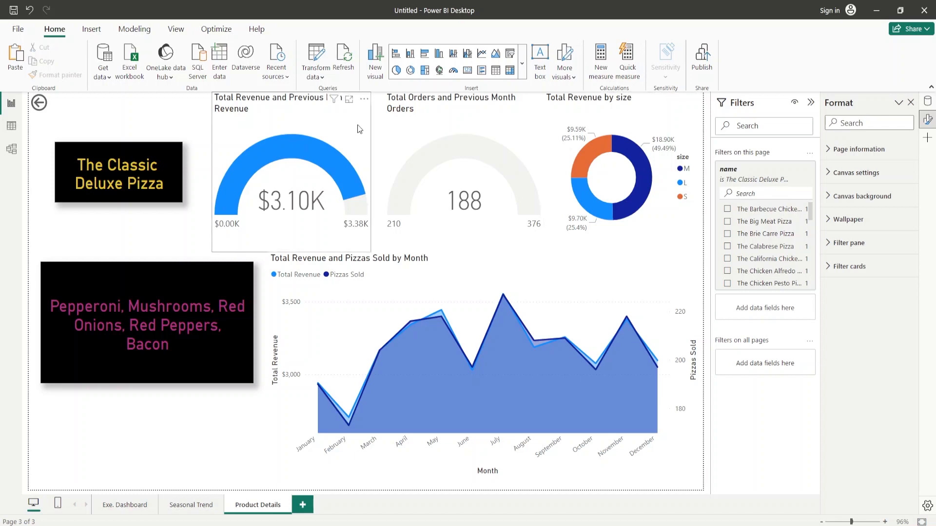
Step: Return to the Exe. Dashboard page and start a new fields parameter named Performance Metrics
{"action": "left_click", "coordinate": [117, 506]}
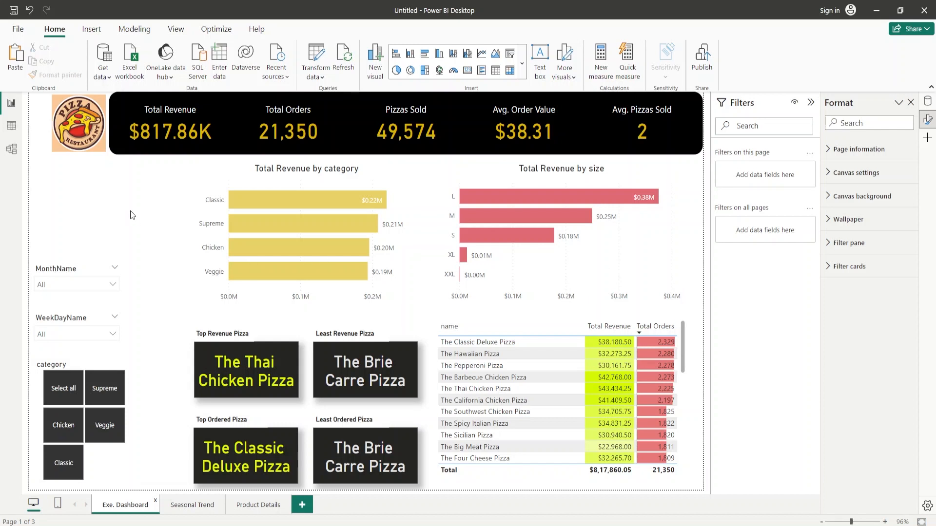
{"action": "left_click", "coordinate": [128, 30]}
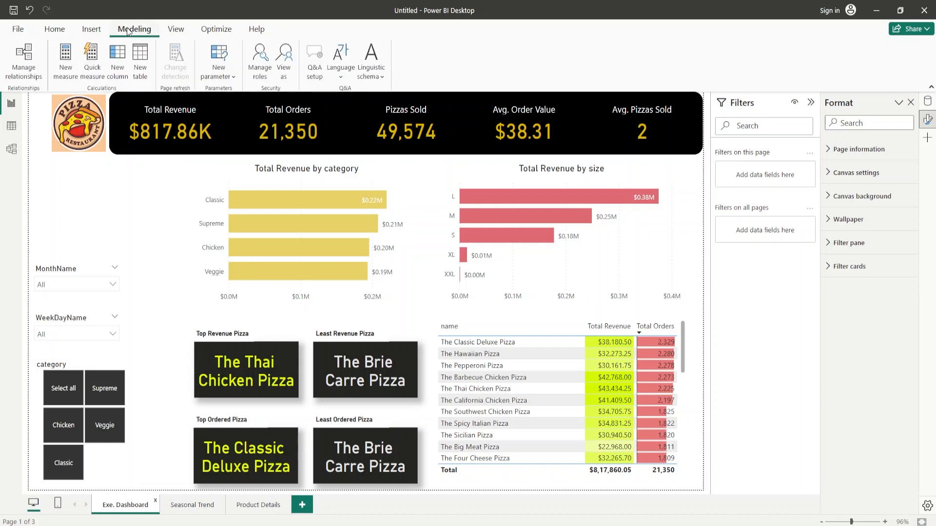
{"action": "left_click", "coordinate": [229, 77]}
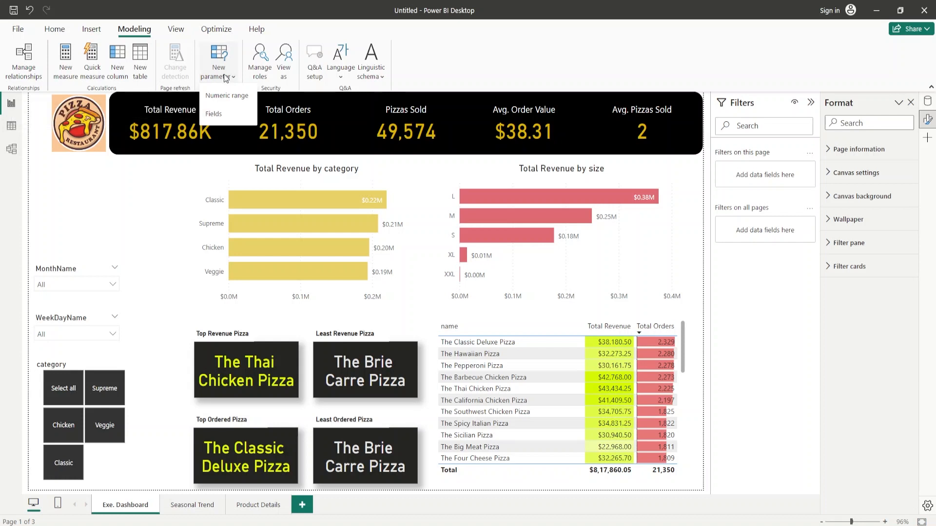
{"action": "left_click", "coordinate": [230, 111]}
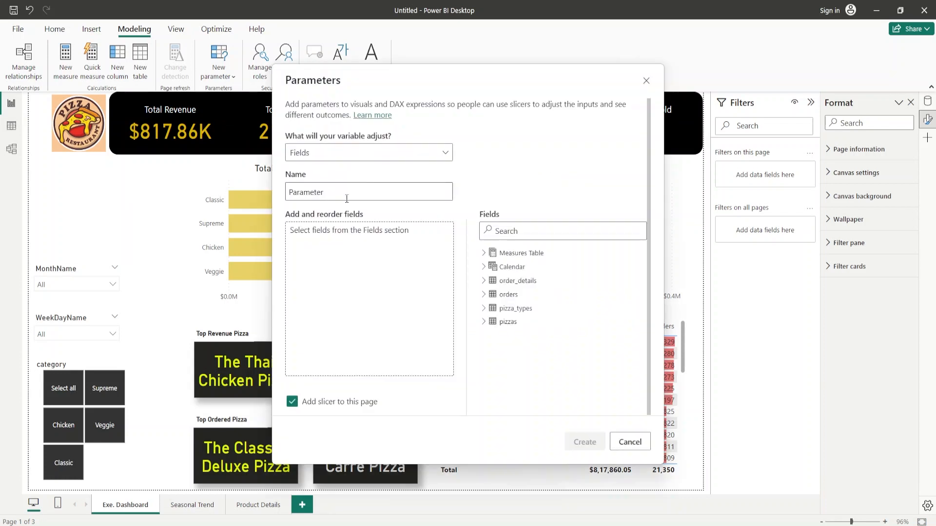
{"action": "left_click_drag", "start_coordinate": [344, 193], "coordinate": [271, 197]}
{"action": "type", "text": "Pe"}
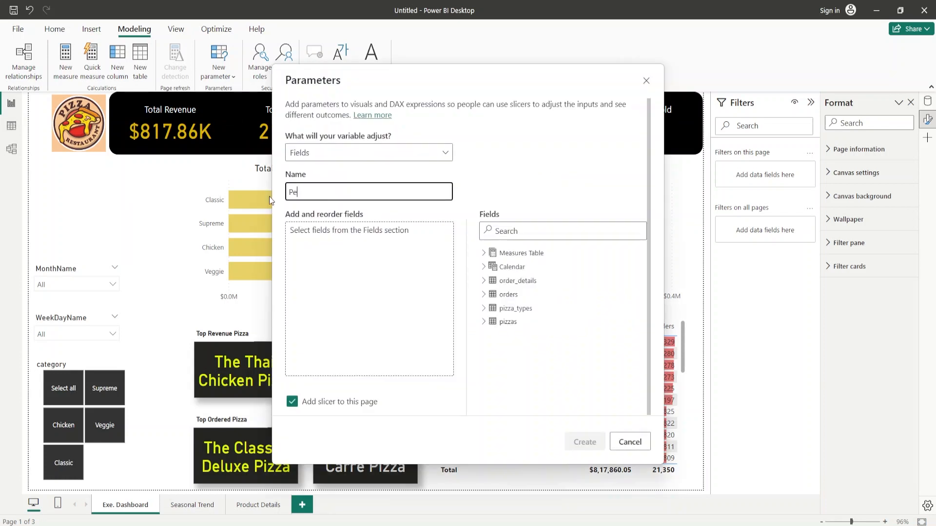
{"action": "type", "text": "rformance Metrics"}
Step: Add Total Revenue, Total Orders, Pizzas Sold and Avg. Order Value to the parameter, and create it with a slicer on this page
{"action": "left_click", "coordinate": [487, 260]}
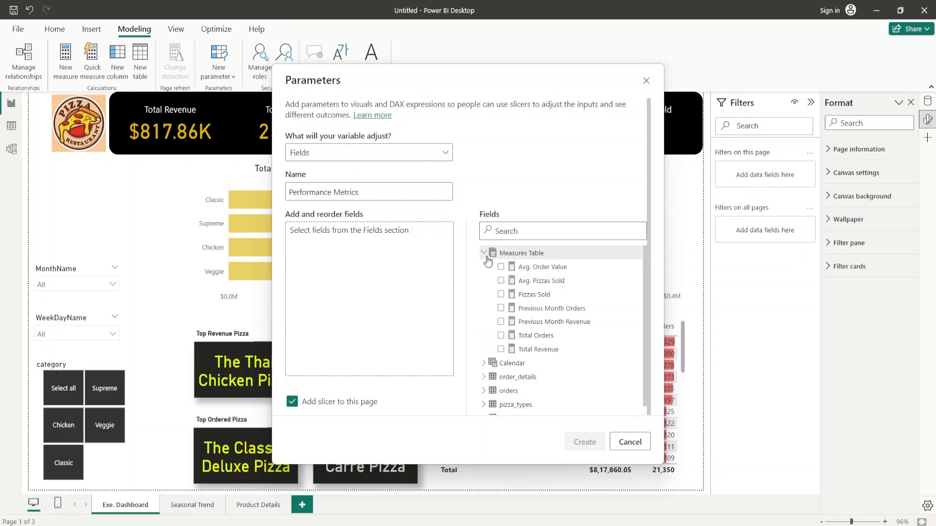
{"action": "left_click", "coordinate": [502, 349]}
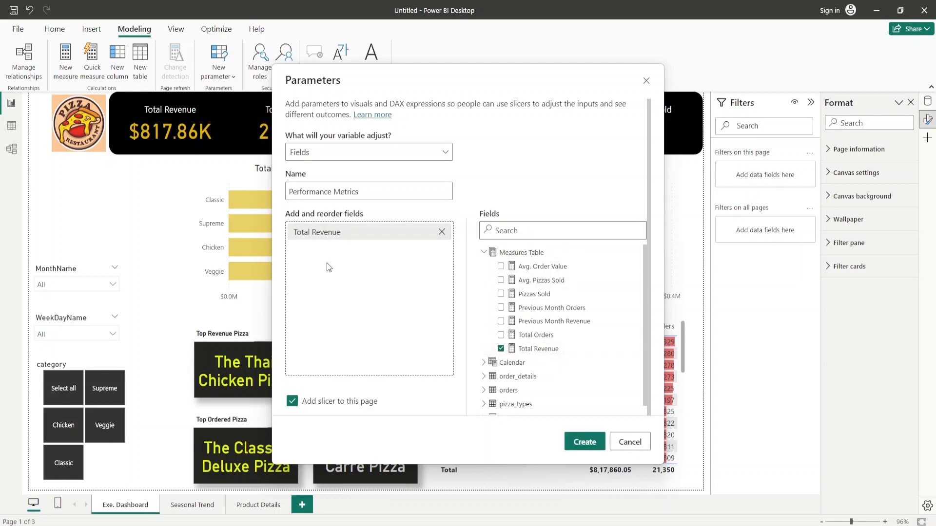
{"action": "left_click", "coordinate": [501, 336]}
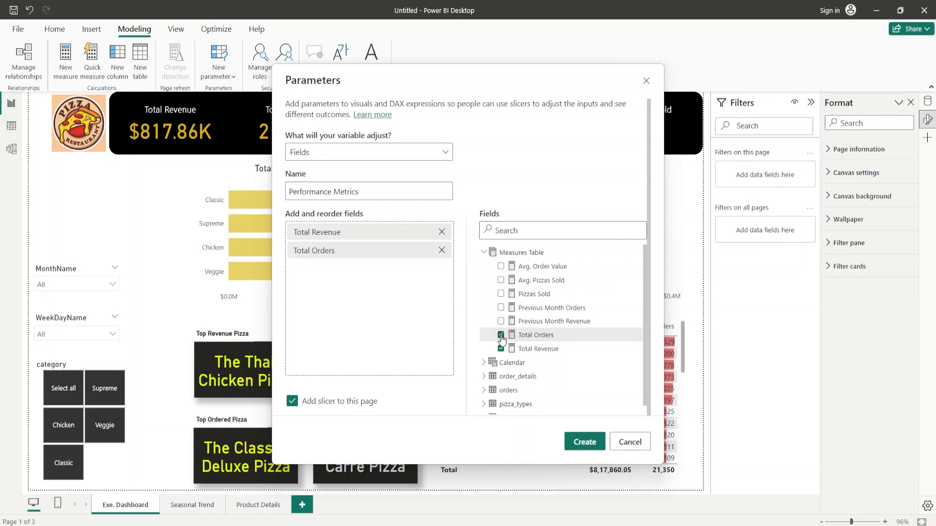
{"action": "left_click", "coordinate": [502, 295]}
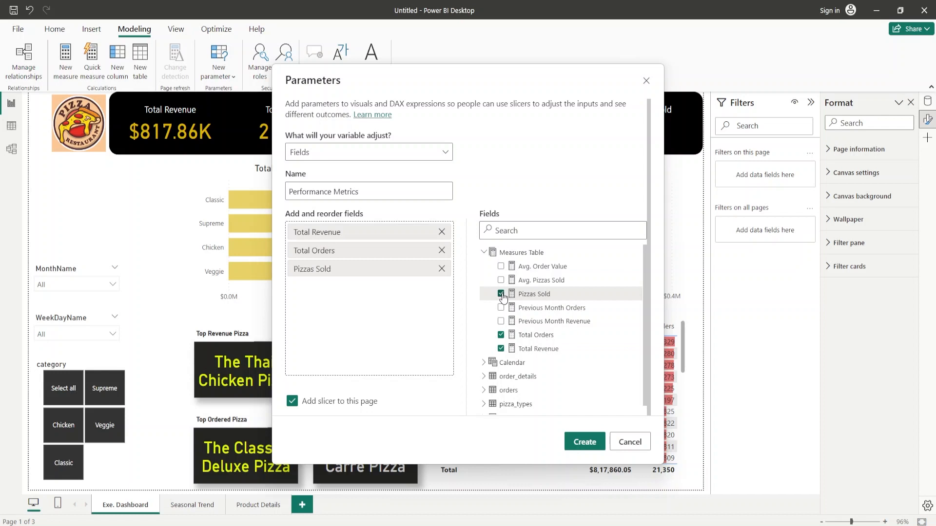
{"action": "left_click", "coordinate": [502, 267]}
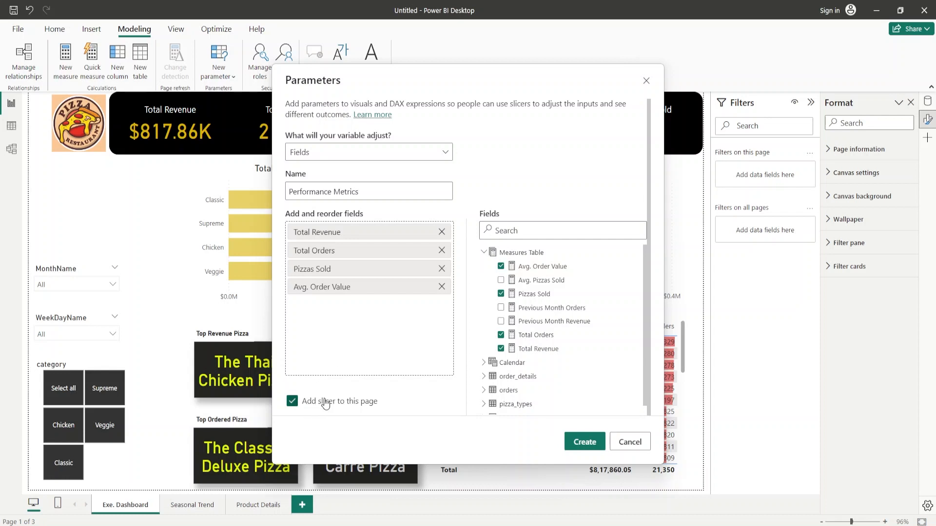
{"action": "left_click", "coordinate": [571, 438]}
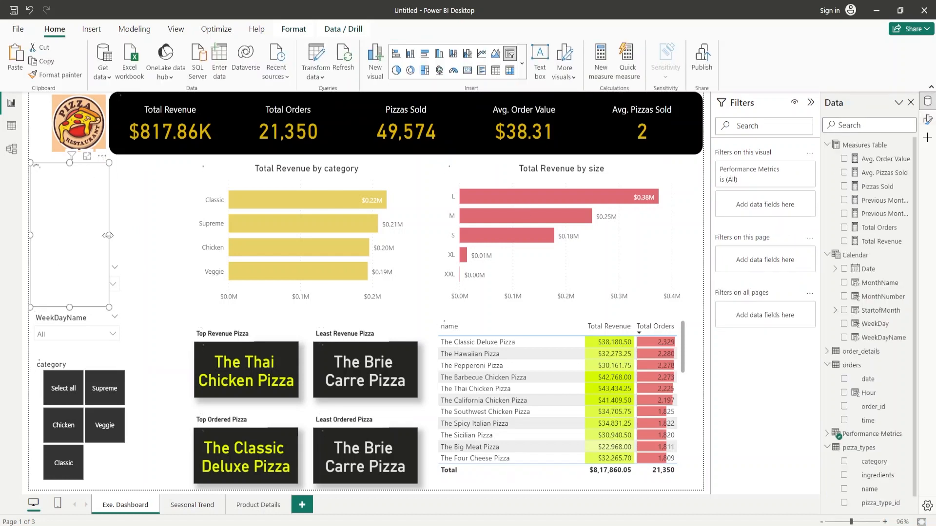
Step: Resize the Performance Metrics slicer so its four options fit above the MonthName slicer, clear of the category chart
{"action": "left_click_drag", "start_coordinate": [109, 235], "coordinate": [155, 240]}
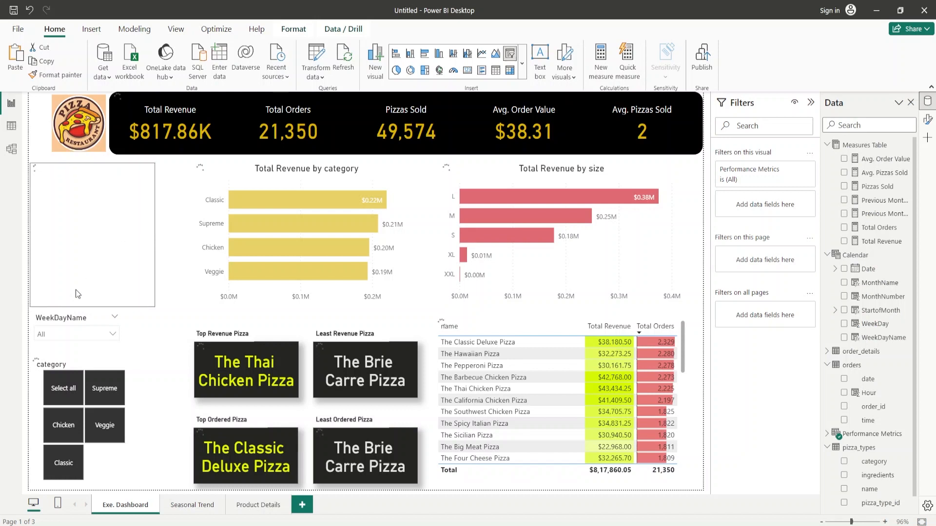
{"action": "left_click", "coordinate": [98, 258]}
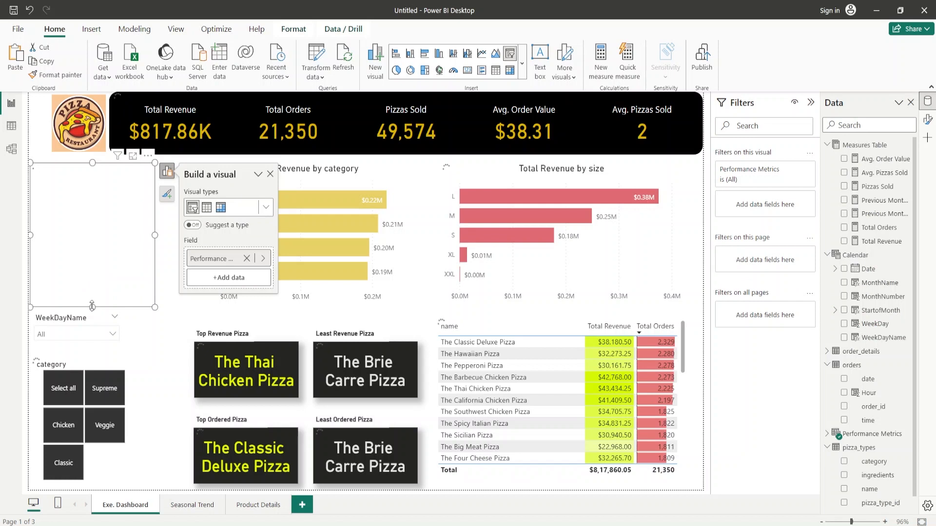
{"action": "left_click_drag", "start_coordinate": [95, 277], "coordinate": [102, 254]}
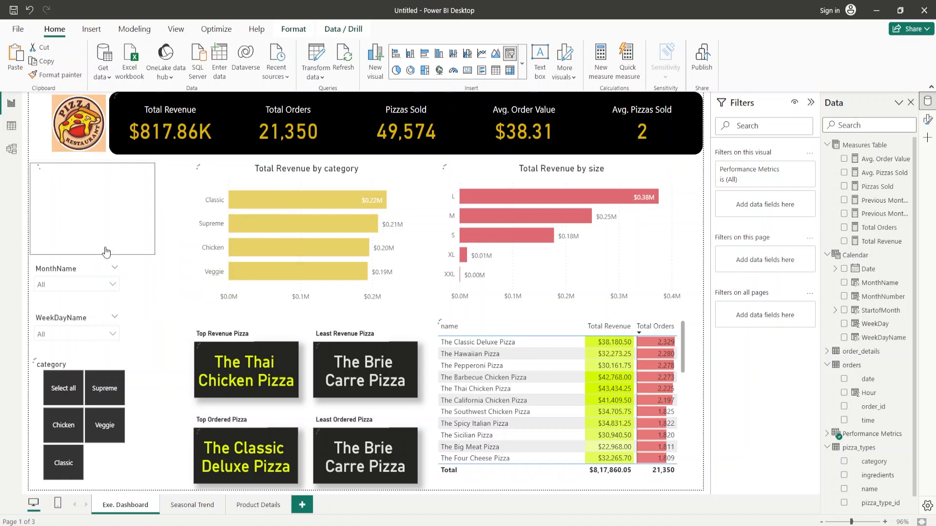
{"action": "left_click", "coordinate": [106, 252]}
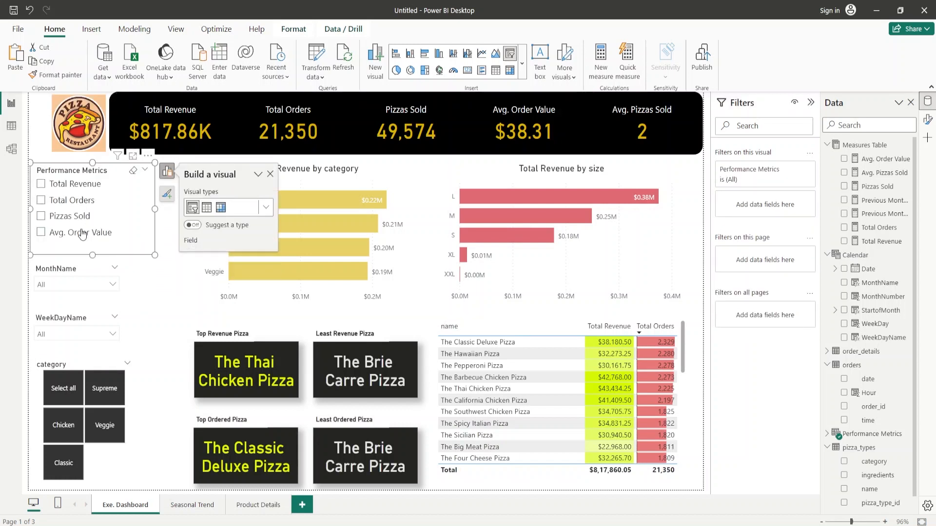
{"action": "left_click_drag", "start_coordinate": [92, 253], "coordinate": [94, 242]}
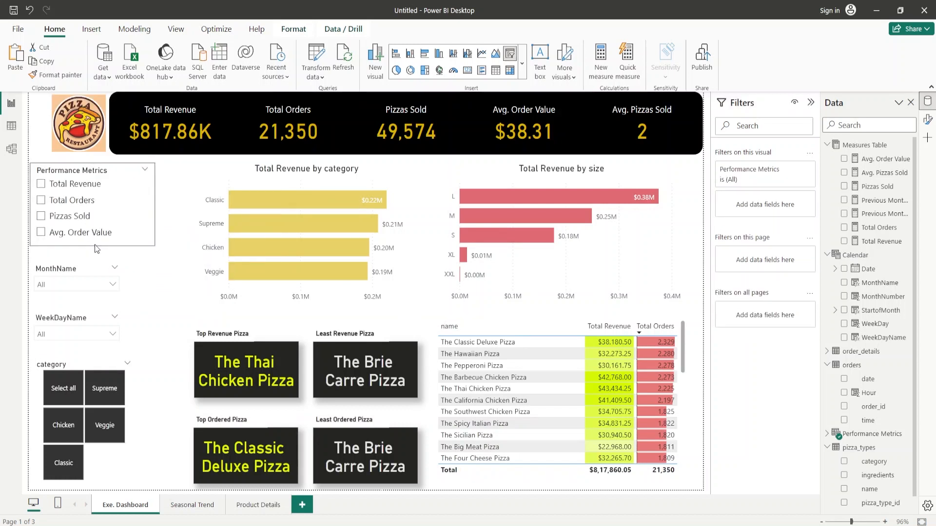
{"action": "left_click", "coordinate": [142, 211]}
{"action": "left_click_drag", "start_coordinate": [155, 205], "coordinate": [142, 204]}
Step: Try out the Performance Metrics slicer by selecting Total Revenue, Total Orders and Pizzas Sold in turn
{"action": "left_click", "coordinate": [41, 185]}
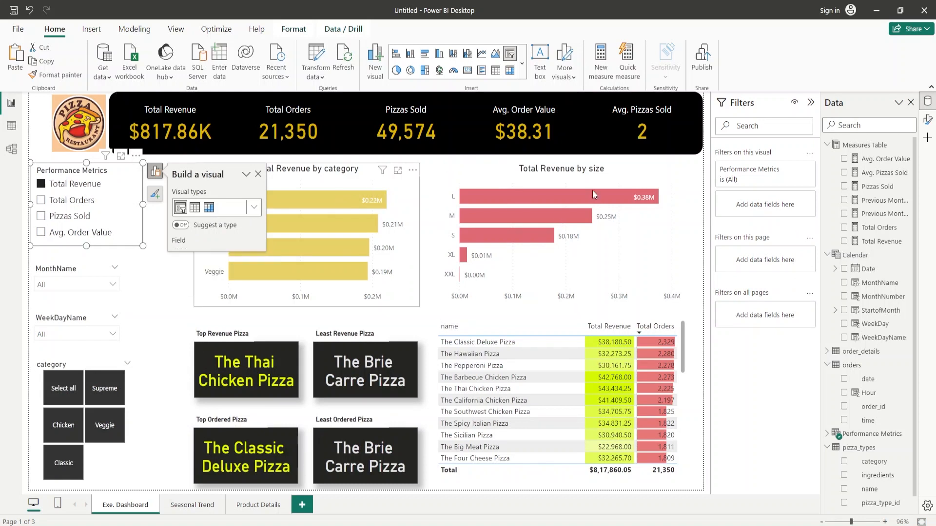
{"action": "left_click", "coordinate": [41, 201]}
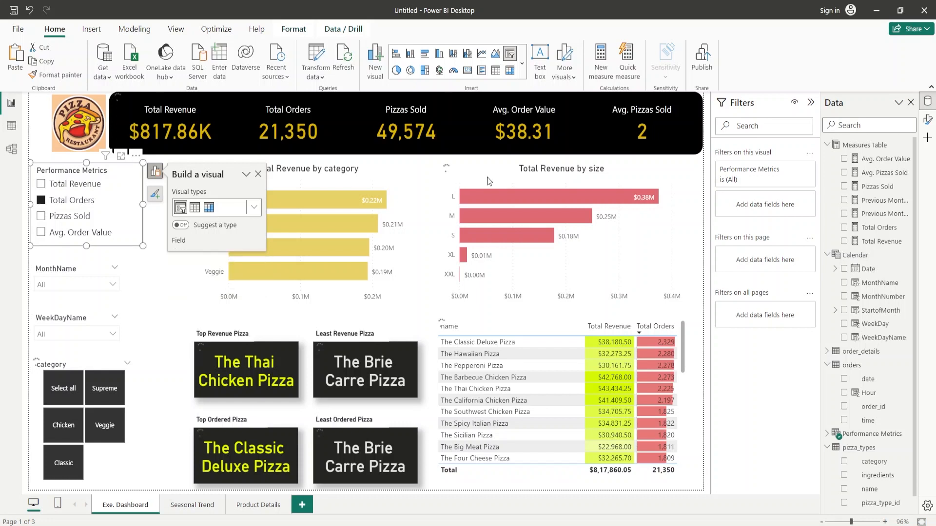
{"action": "left_click", "coordinate": [168, 320]}
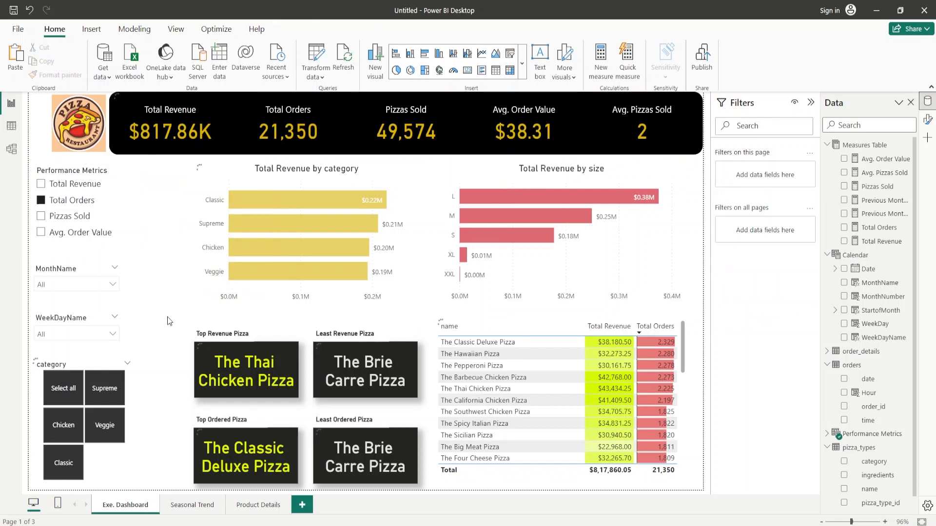
{"action": "left_click", "coordinate": [41, 216]}
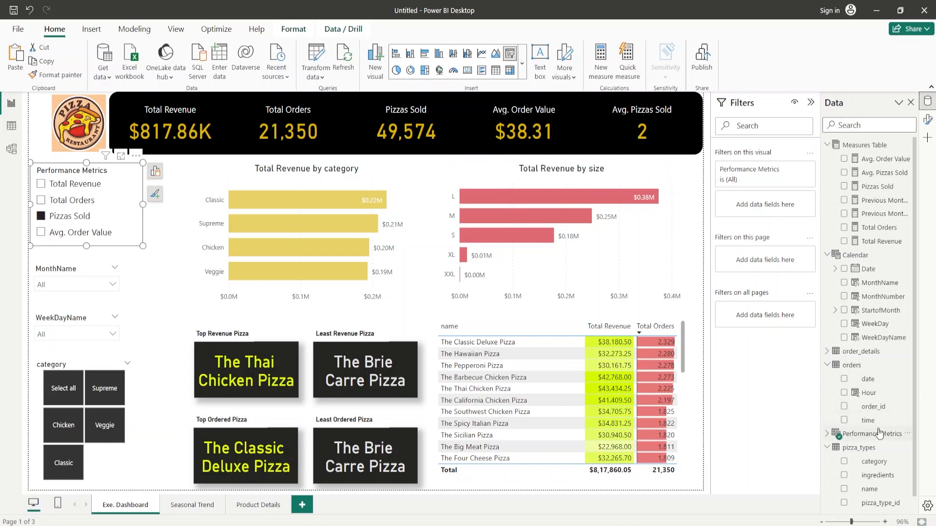
Step: Examine the formula that defines the Performance Metrics table
{"action": "scroll", "coordinate": [879, 432], "scroll_direction": "down", "scroll_amount": 1}
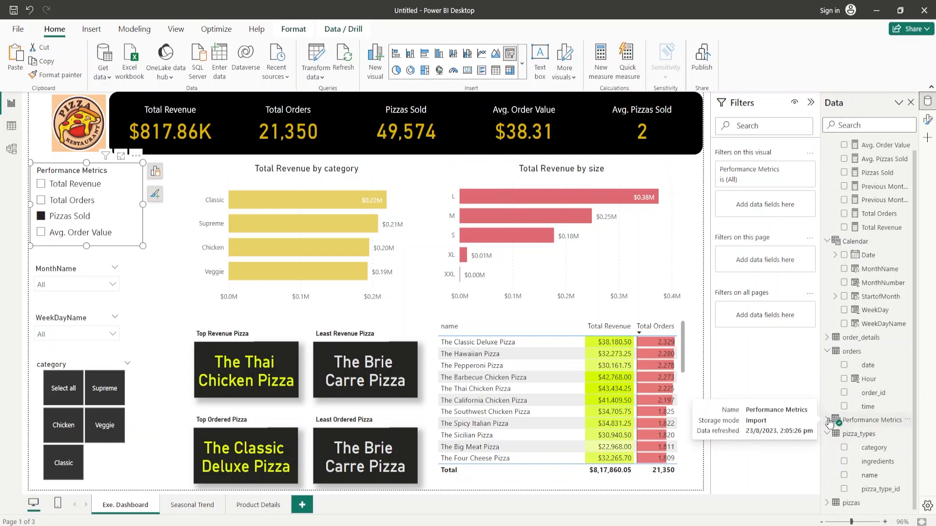
{"action": "left_click", "coordinate": [854, 422]}
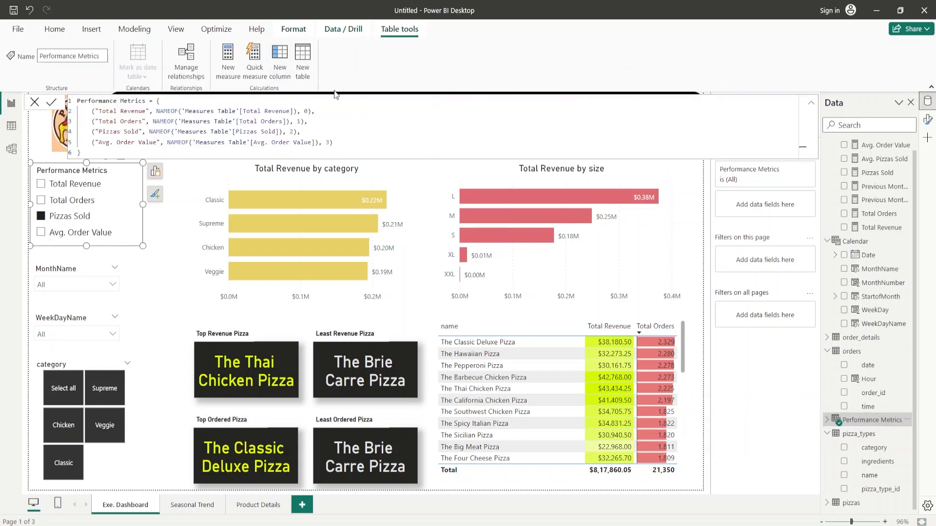
{"action": "left_click", "coordinate": [166, 243]}
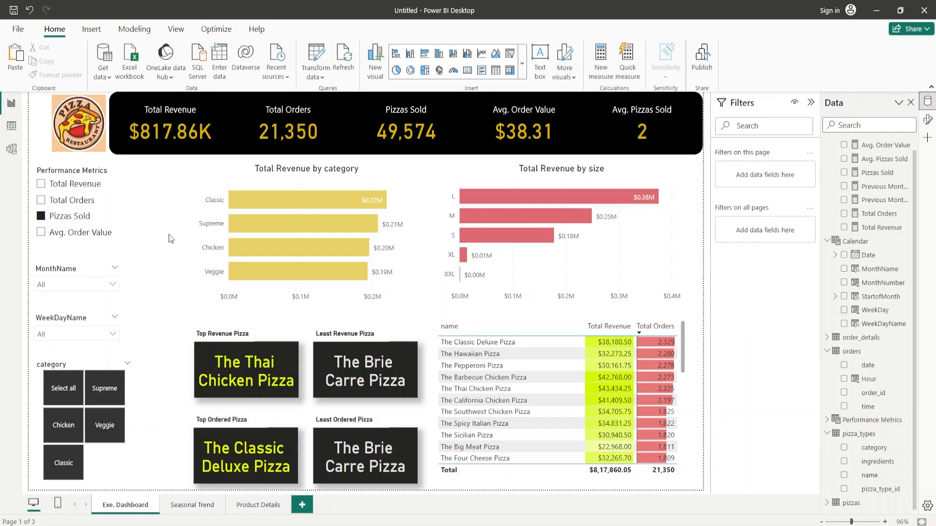
Step: Replace Total Revenue with the Performance Metrics field on the X-axis of the revenue by category chart
{"action": "left_click", "coordinate": [402, 189]}
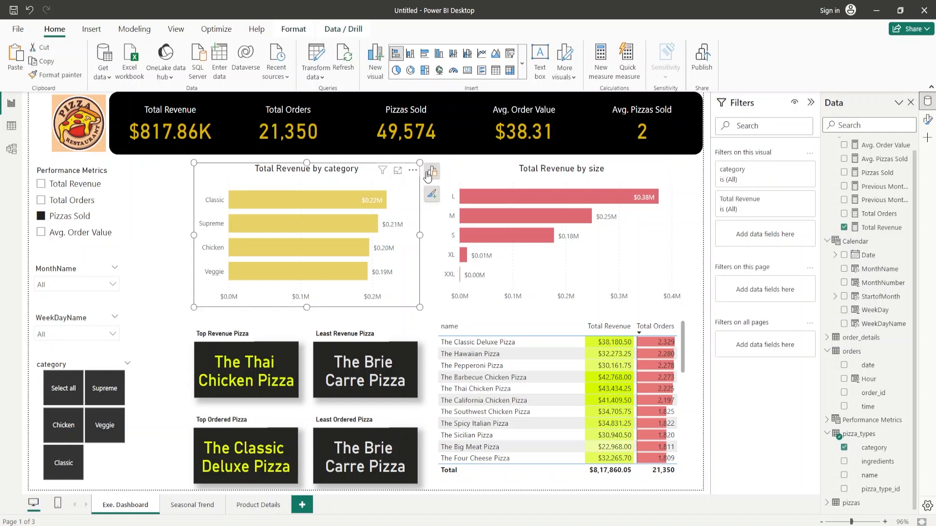
{"action": "left_click", "coordinate": [429, 175]}
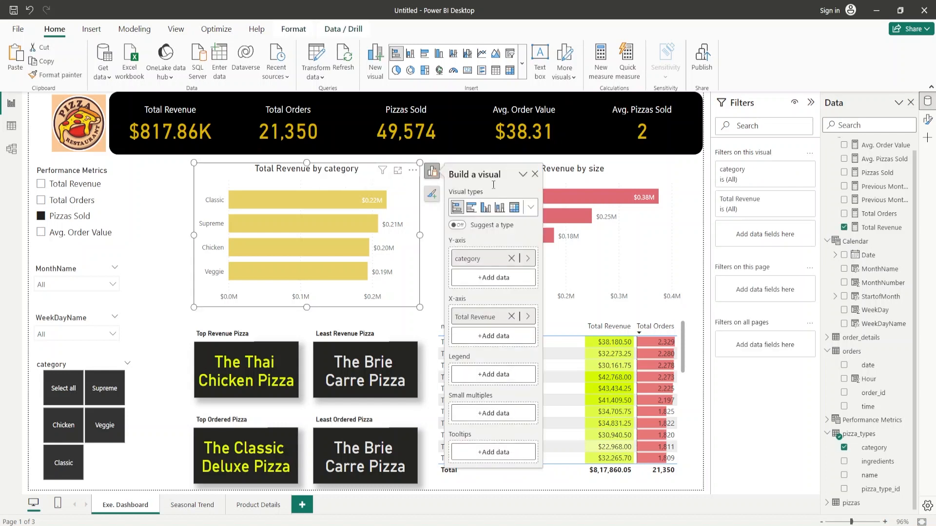
{"action": "left_click", "coordinate": [511, 317]}
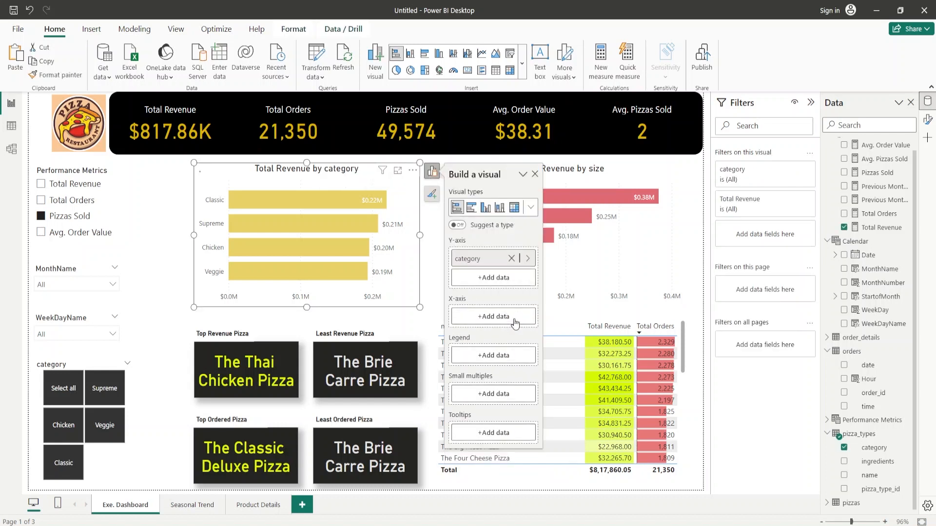
{"action": "left_click", "coordinate": [502, 322]}
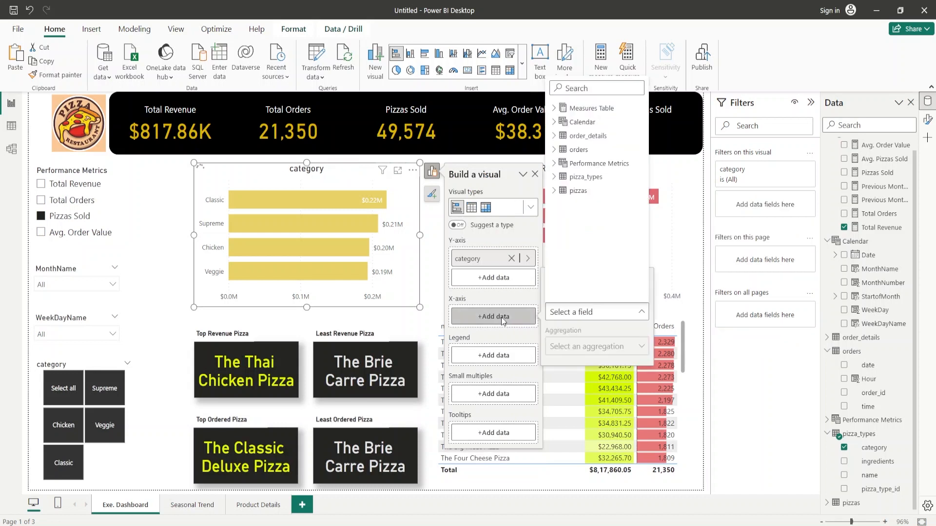
{"action": "left_click", "coordinate": [585, 163]}
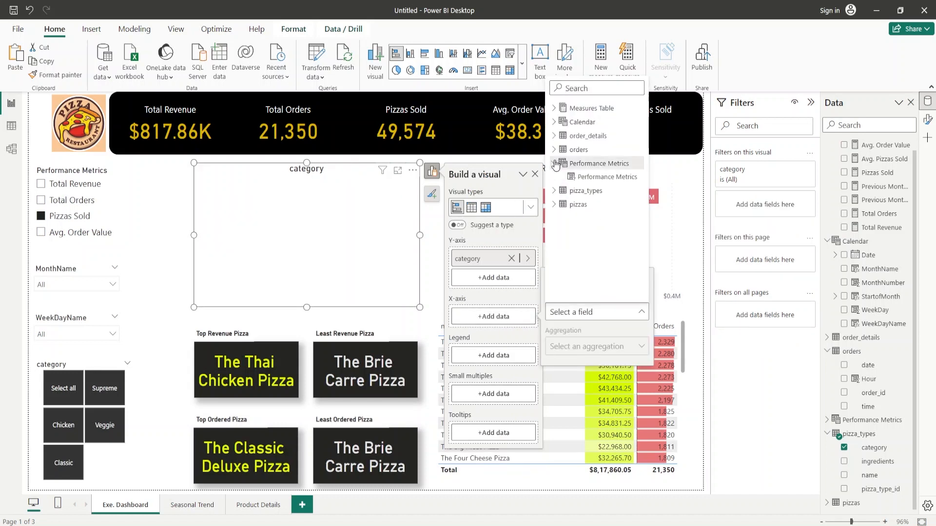
{"action": "left_click", "coordinate": [583, 177]}
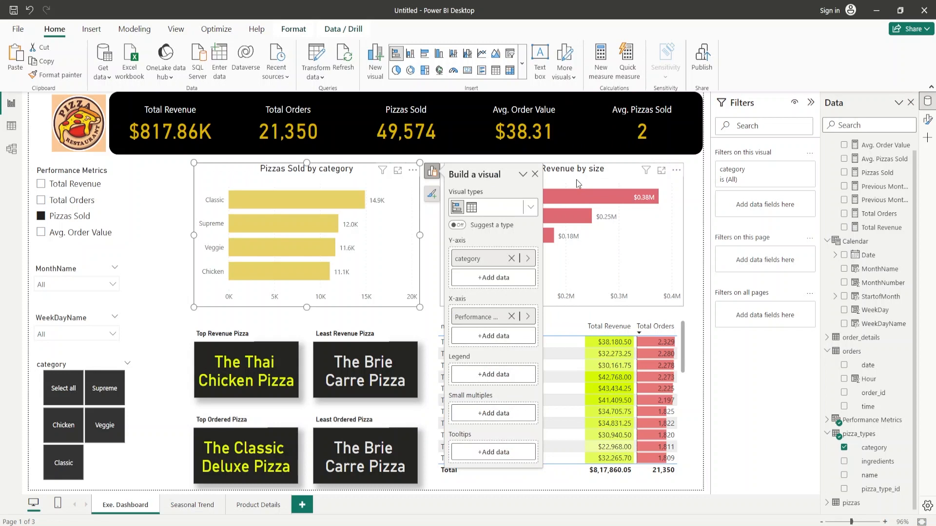
Step: Test the category chart by switching the Performance Metrics slicer to Total Orders and back to Total Revenue
{"action": "left_click", "coordinate": [403, 322]}
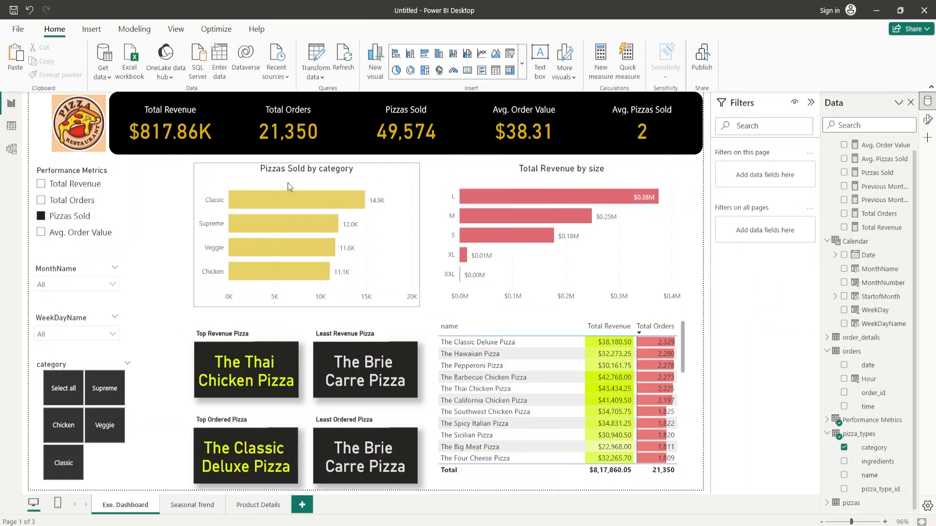
{"action": "left_click", "coordinate": [41, 201]}
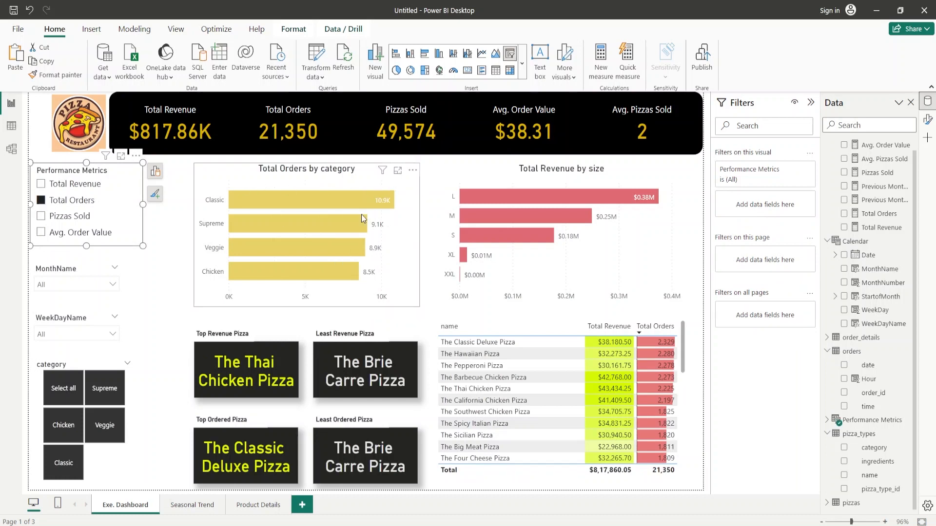
{"action": "left_click", "coordinate": [41, 185]}
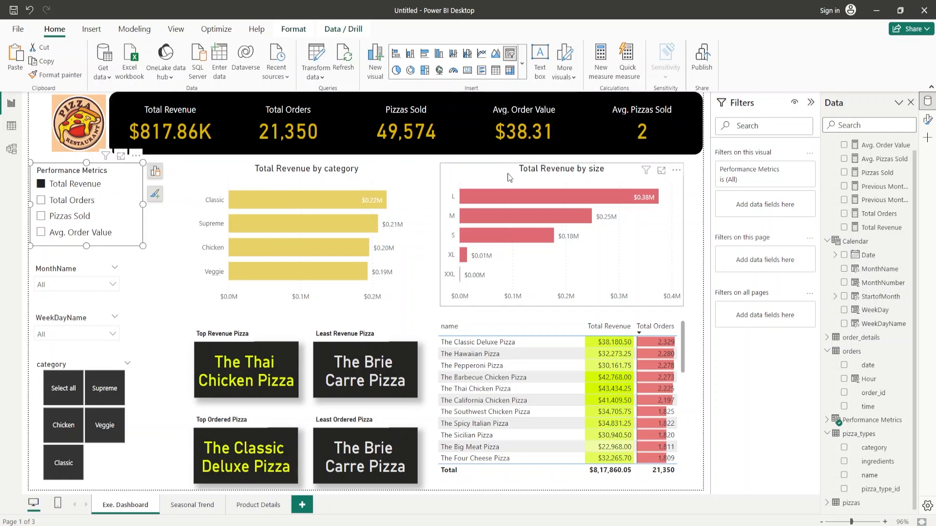
Step: Replace Total Revenue with the Performance Metrics field on the X-axis of the revenue by size chart
{"action": "left_click", "coordinate": [676, 170]}
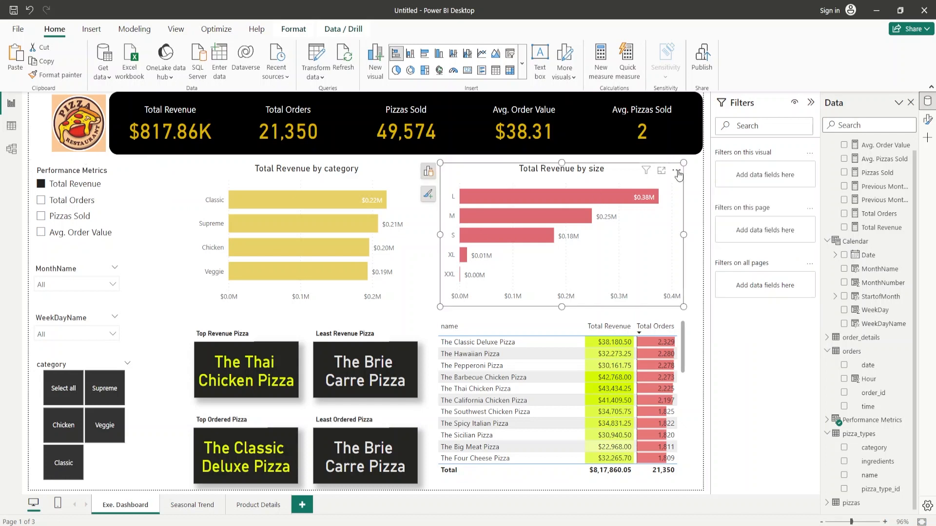
{"action": "left_click", "coordinate": [429, 173]}
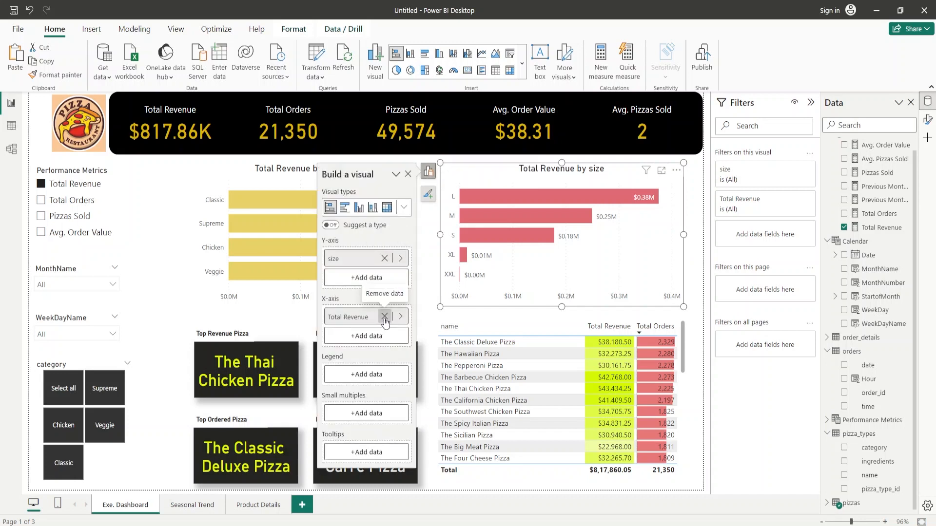
{"action": "left_click", "coordinate": [385, 316]}
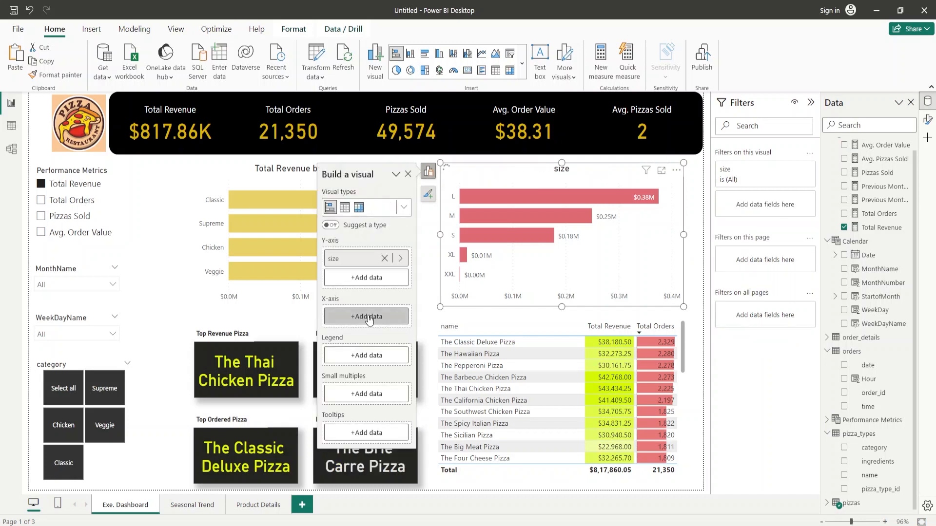
{"action": "left_click", "coordinate": [369, 317]}
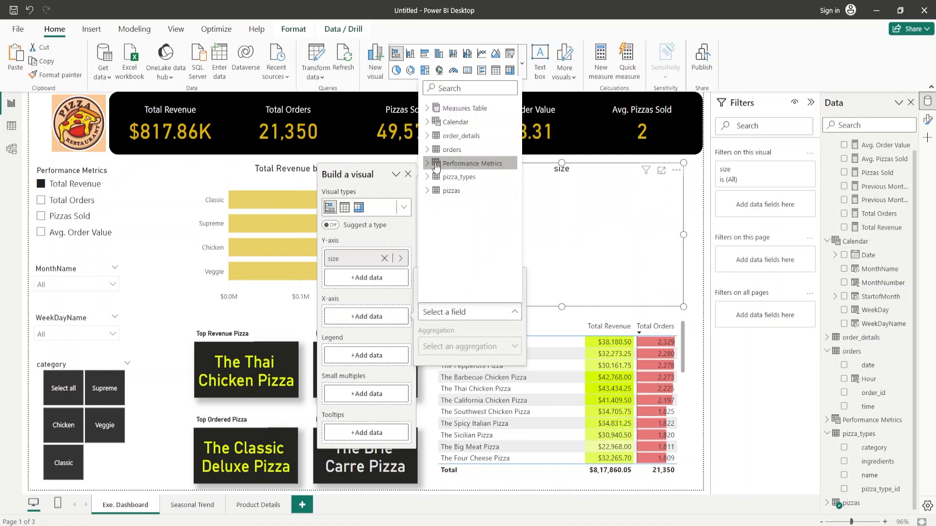
{"action": "left_click", "coordinate": [448, 184]}
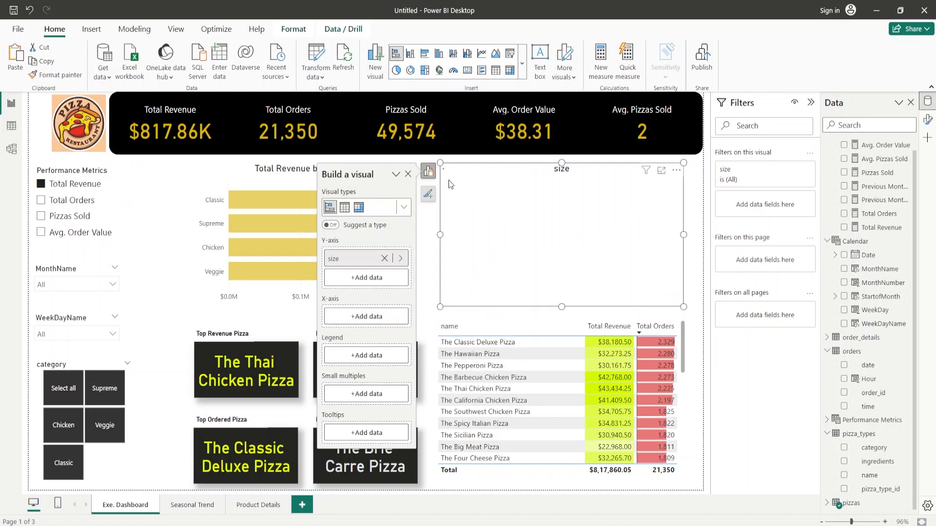
{"action": "left_click", "coordinate": [170, 249]}
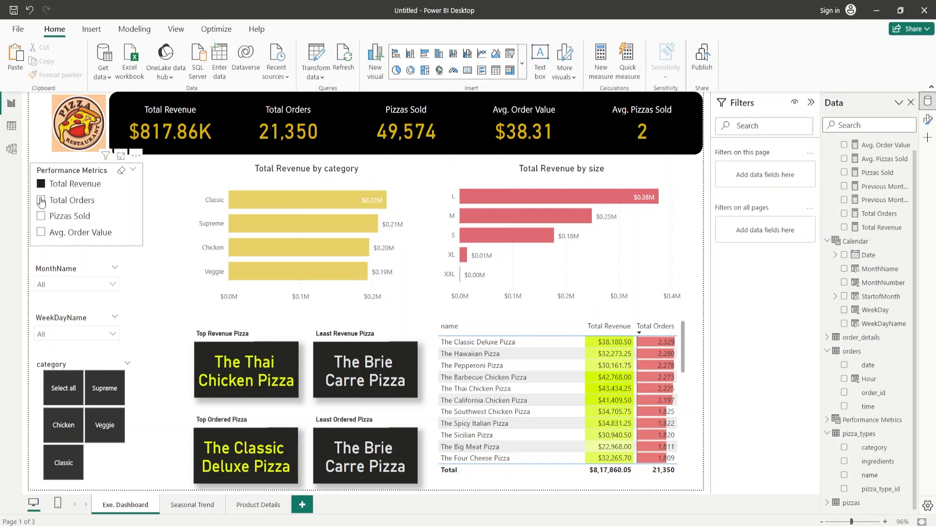
Step: Set the Performance Metrics slicer to Total Orders to test both the category and size charts
{"action": "left_click", "coordinate": [41, 202]}
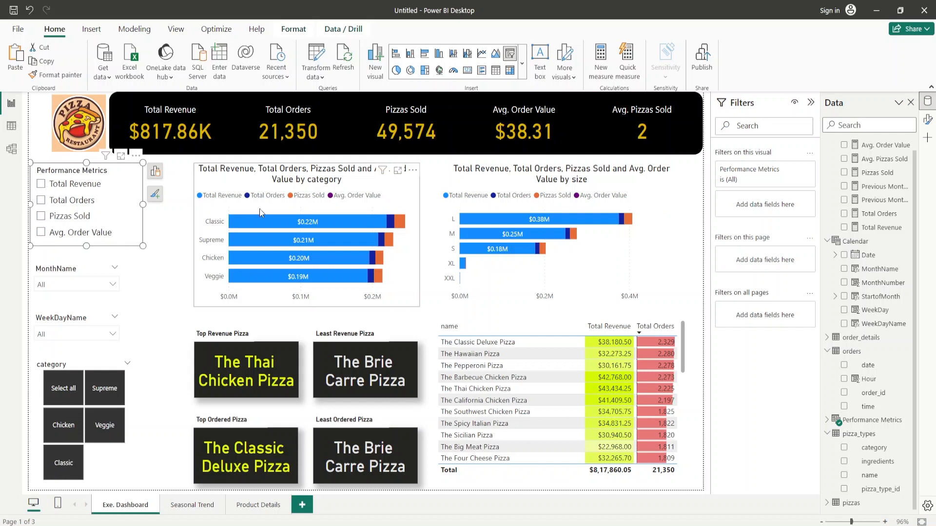
{"action": "left_click", "coordinate": [41, 200]}
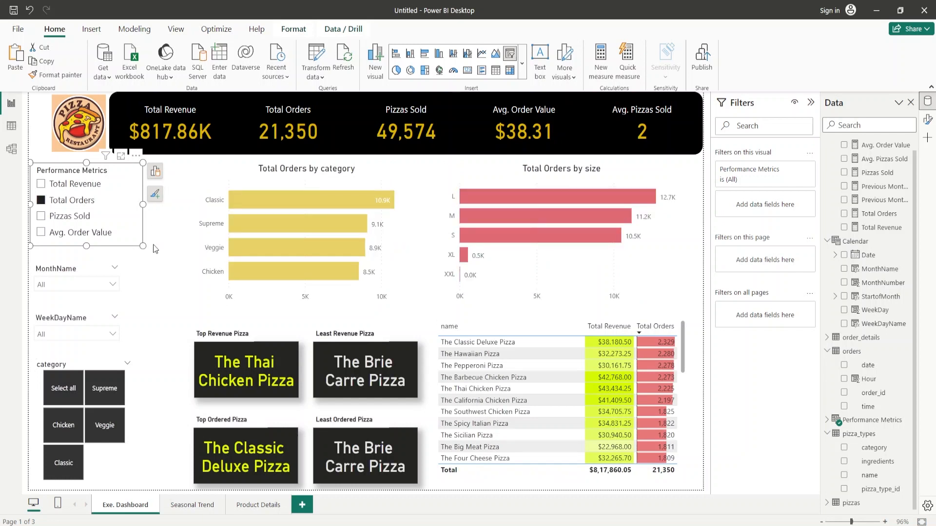
{"action": "left_click", "coordinate": [158, 280]}
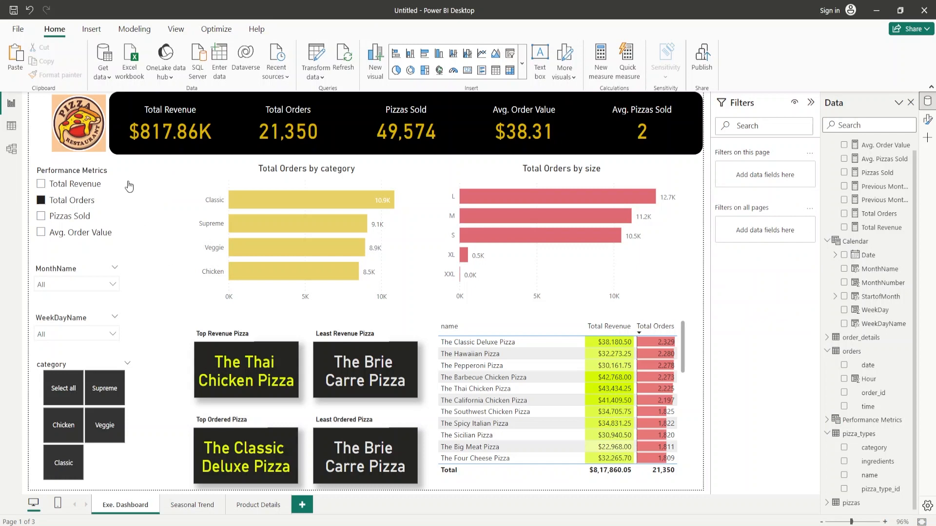
Step: Review the Seasonal Trend and Product Details pages, and return to the Exe. Dashboard page
{"action": "left_click", "coordinate": [195, 506]}
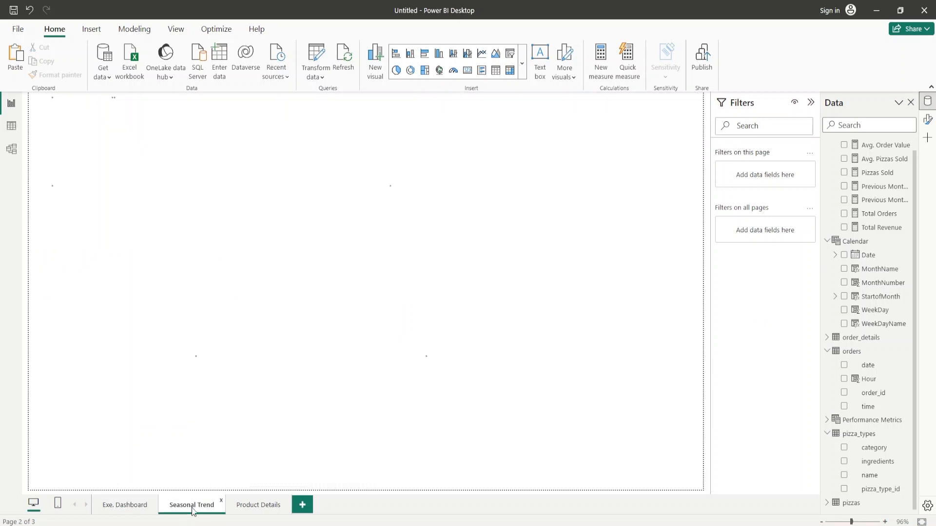
{"action": "left_click", "coordinate": [262, 507]}
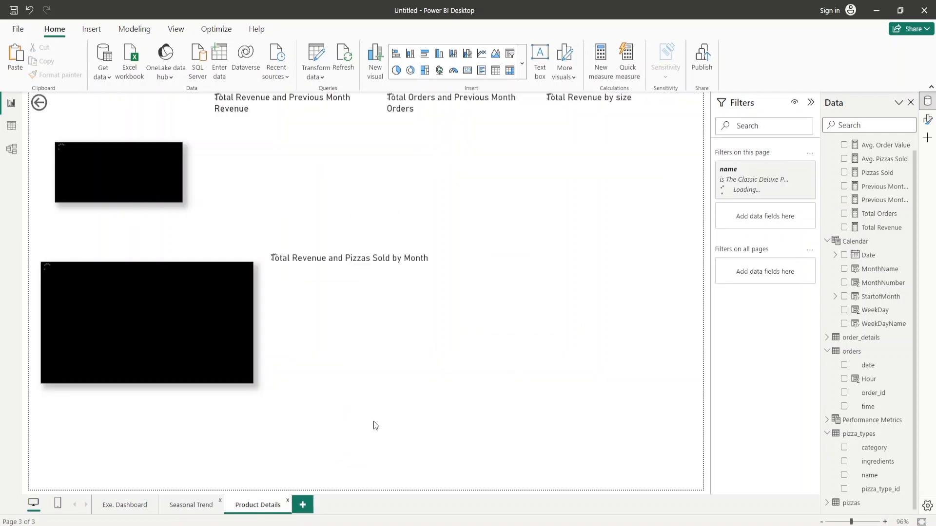
{"action": "left_click", "coordinate": [134, 506]}
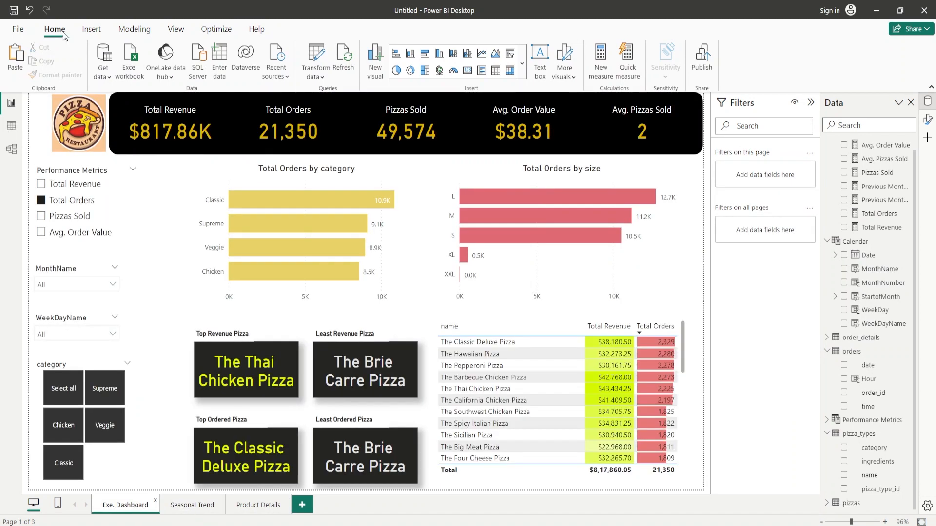
Step: Sync the MonthName slicer across the Exe. Dashboard, Seasonal Trend and Product Details pages, visible only on Exe. Dashboard
{"action": "left_click", "coordinate": [88, 29]}
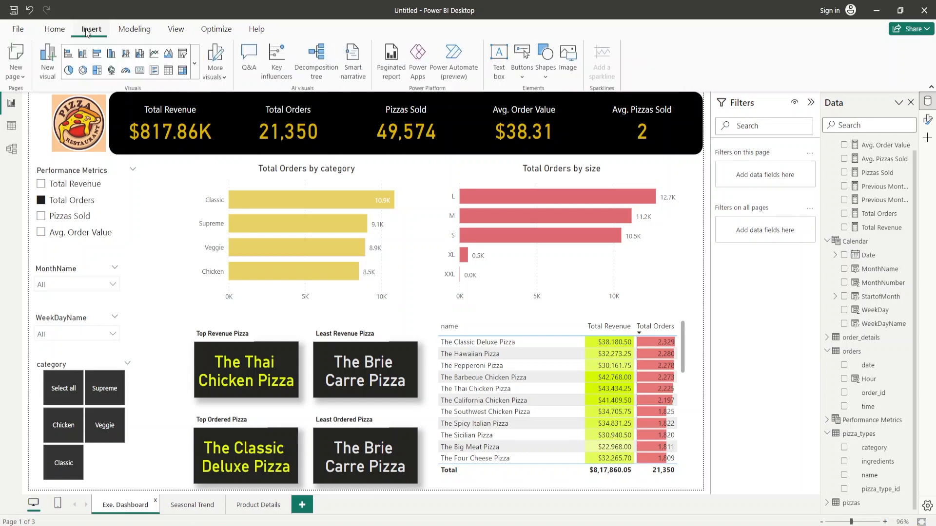
{"action": "left_click", "coordinate": [149, 30]}
{"action": "left_click", "coordinate": [175, 29]}
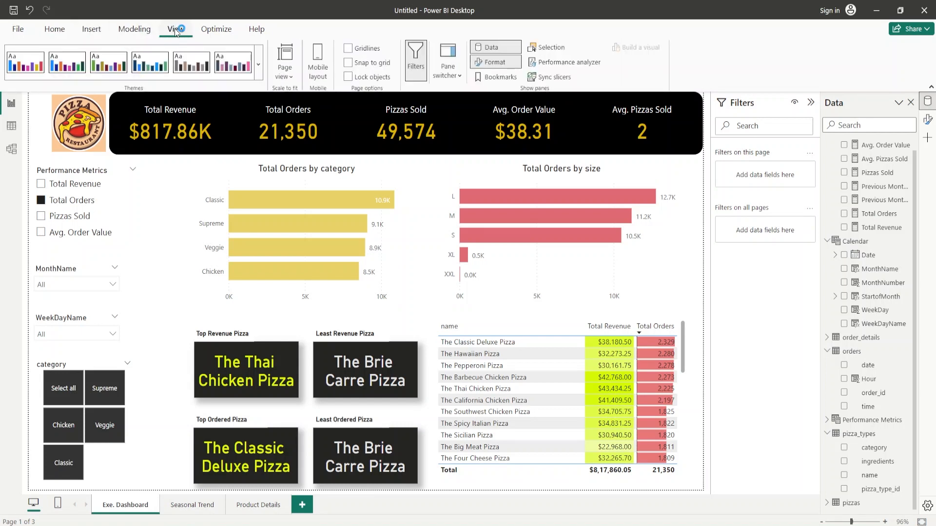
{"action": "left_click", "coordinate": [215, 29]}
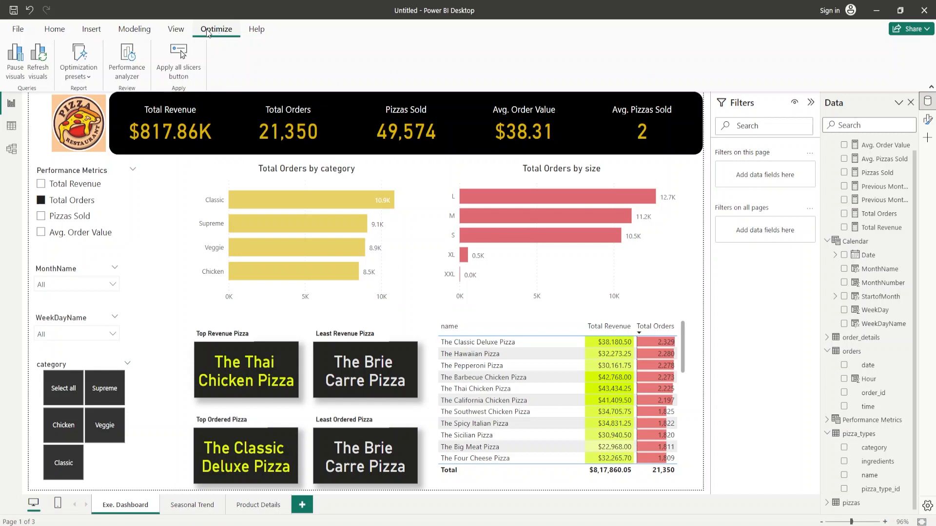
{"action": "left_click", "coordinate": [176, 29]}
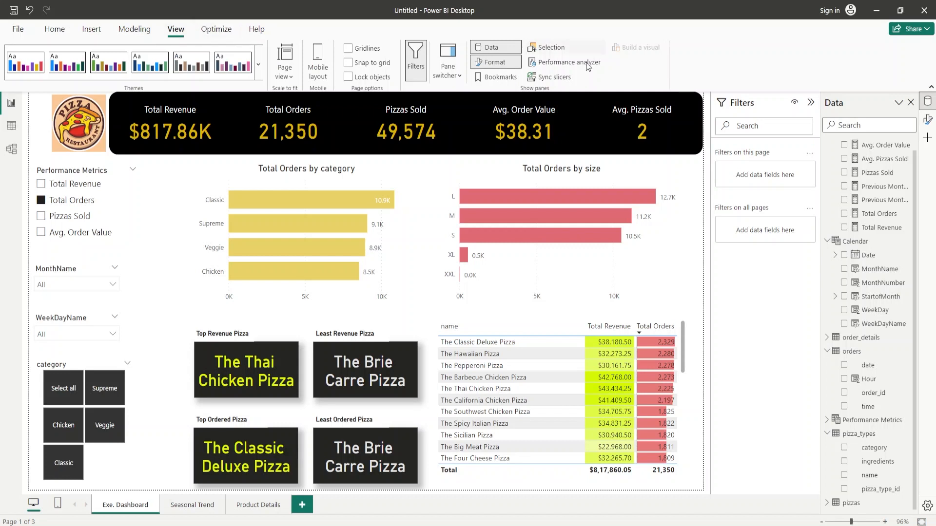
{"action": "left_click", "coordinate": [555, 78]}
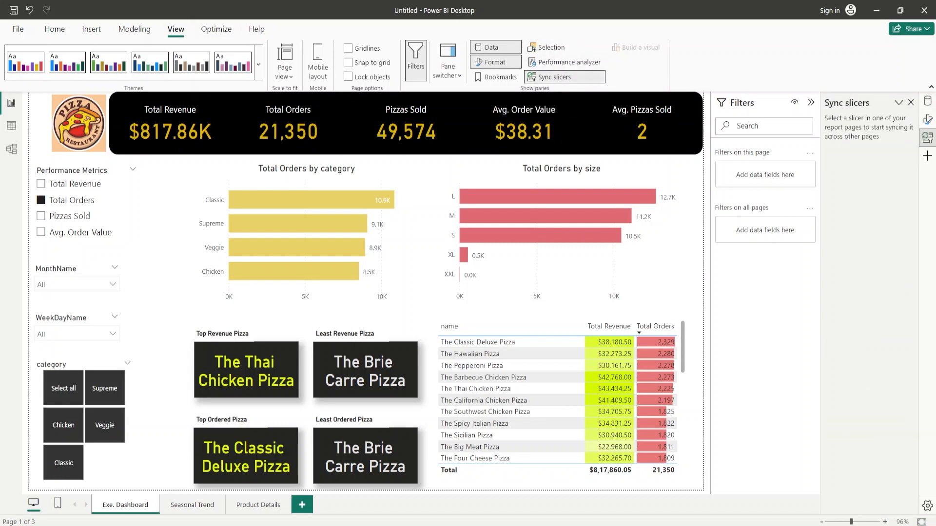
{"action": "left_click", "coordinate": [122, 303]}
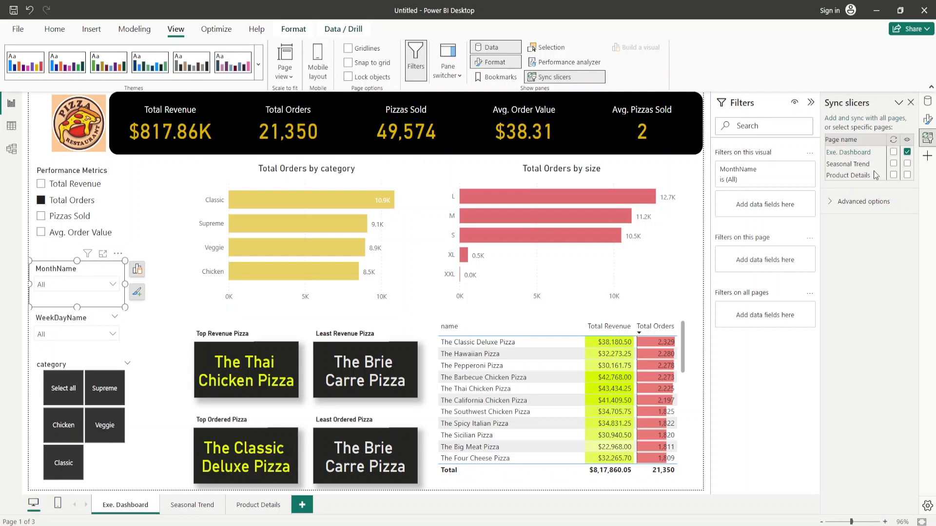
{"action": "left_click", "coordinate": [893, 165]}
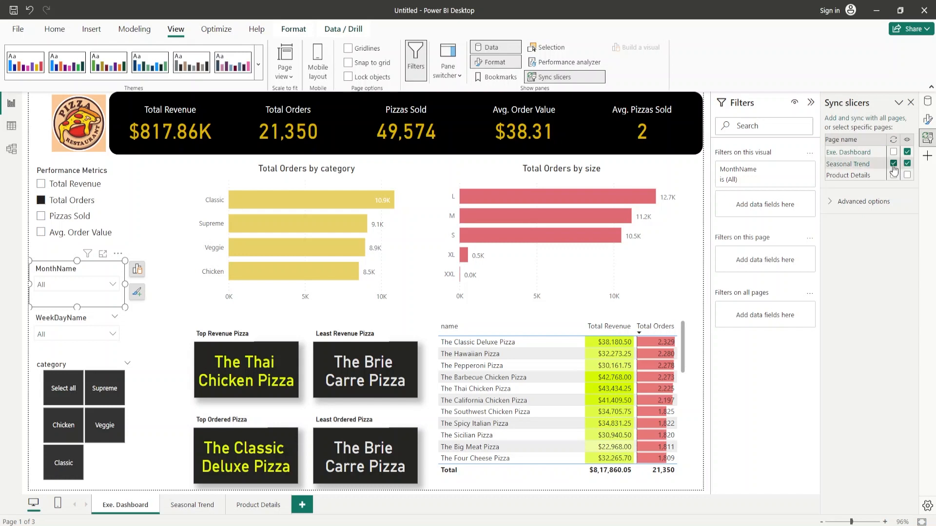
{"action": "left_click", "coordinate": [894, 176]}
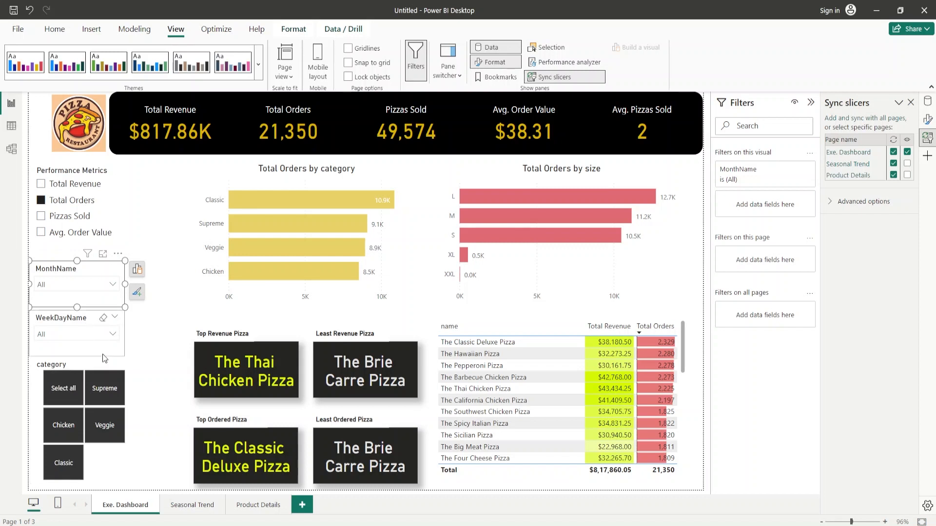
Step: Sync the WeekDayName slicer across all three report pages and hide it on Seasonal Trend and Product Details
{"action": "left_click", "coordinate": [78, 353]}
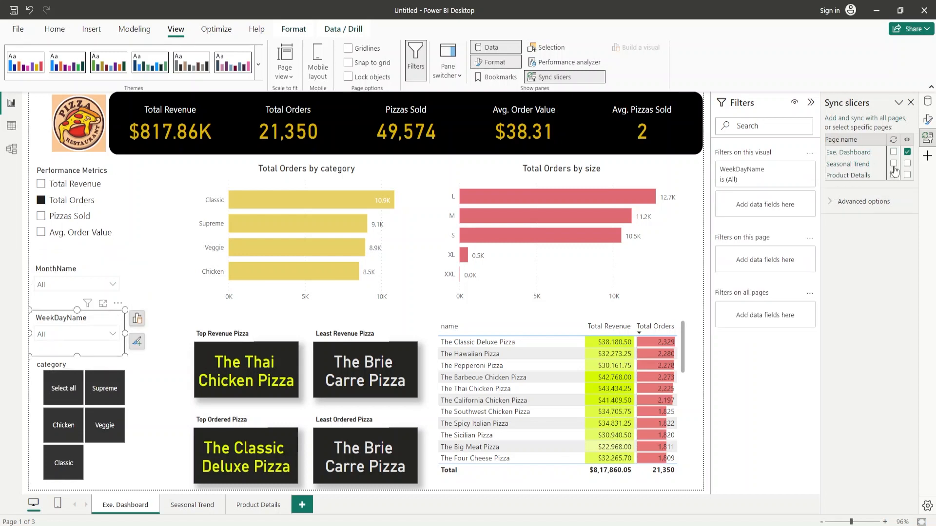
{"action": "left_click", "coordinate": [892, 165]}
{"action": "left_click", "coordinate": [893, 175]}
{"action": "left_click", "coordinate": [893, 153]}
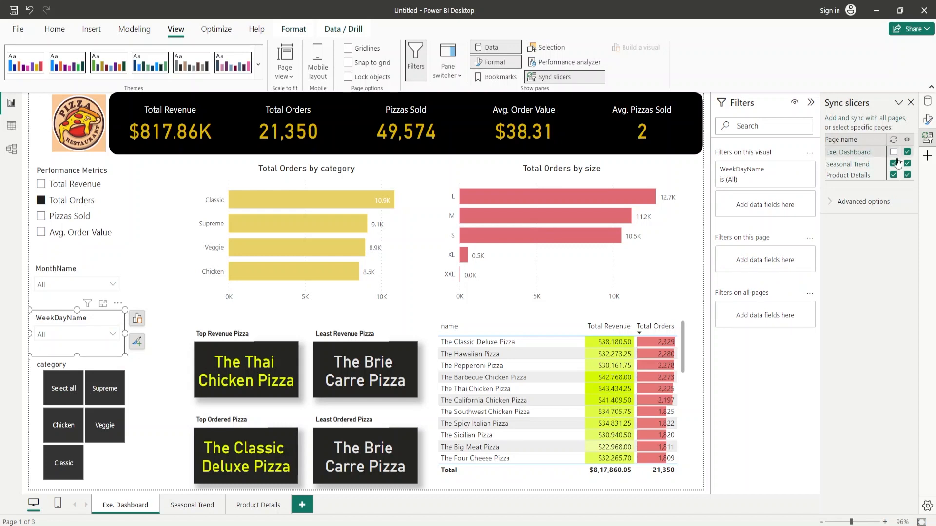
{"action": "left_click", "coordinate": [907, 164]}
{"action": "left_click", "coordinate": [906, 175]}
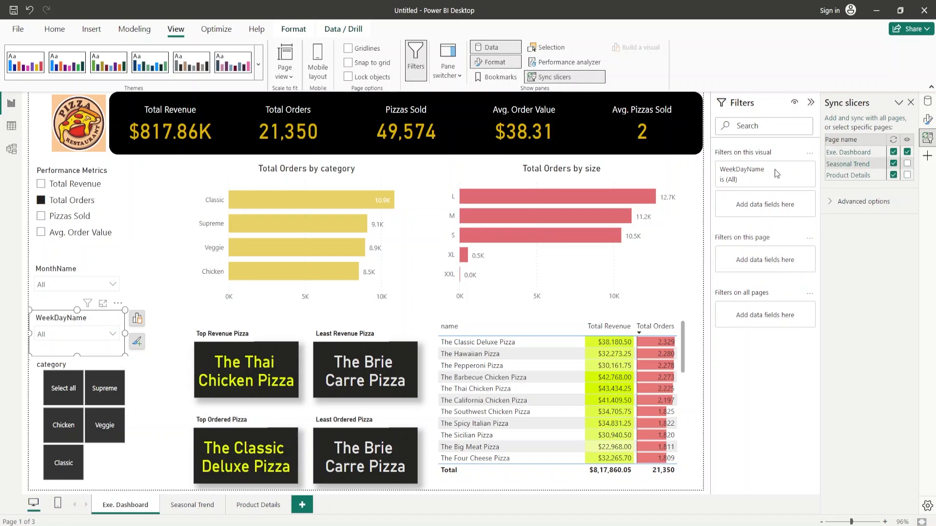
Step: Sync the category slicer on Exe. Dashboard and Product Details, hide it on Product Details, and close the slicer sync settings
{"action": "left_click", "coordinate": [107, 466]}
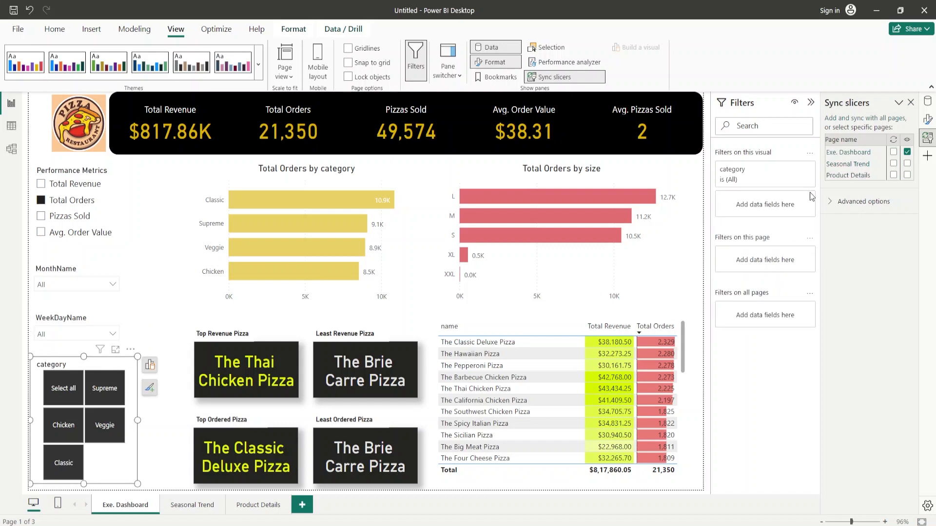
{"action": "left_click", "coordinate": [893, 152]}
{"action": "left_click", "coordinate": [894, 175]}
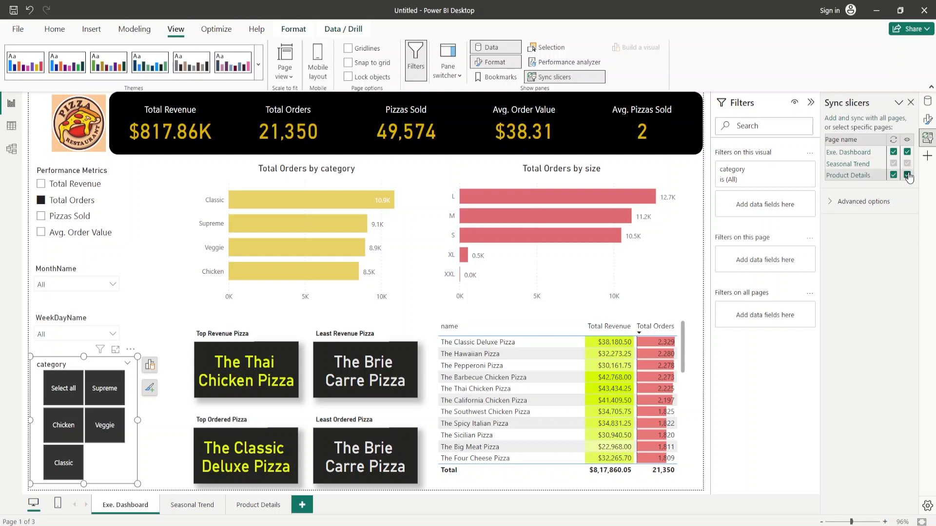
{"action": "left_click", "coordinate": [907, 175]}
{"action": "left_click", "coordinate": [907, 152]}
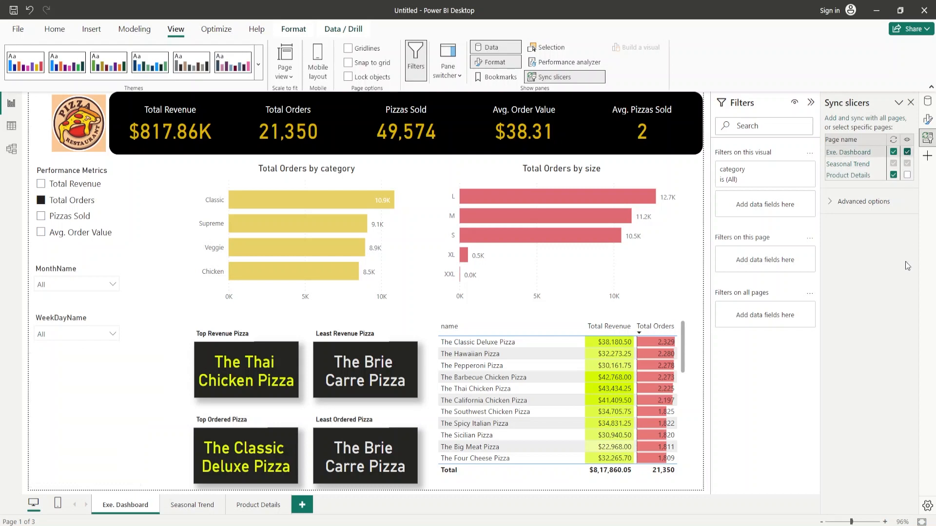
{"action": "left_click", "coordinate": [907, 152]}
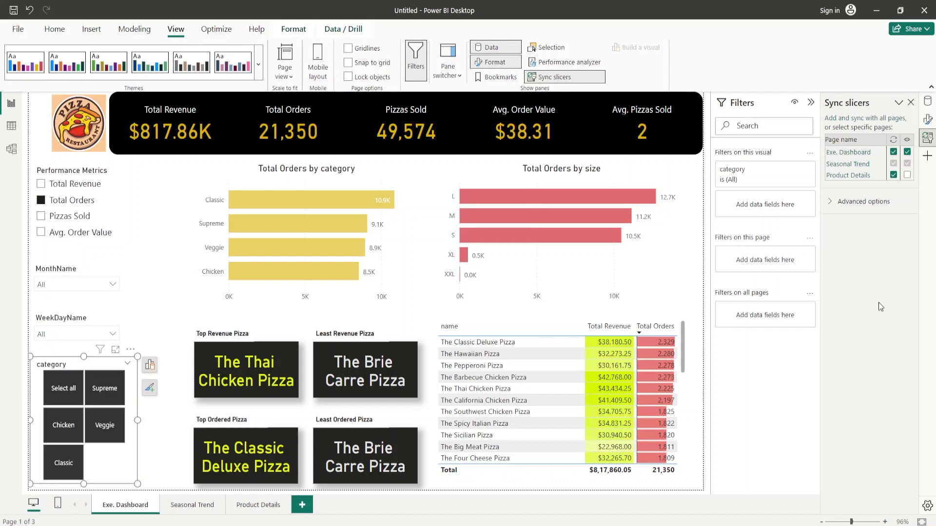
{"action": "left_click", "coordinate": [910, 103]}
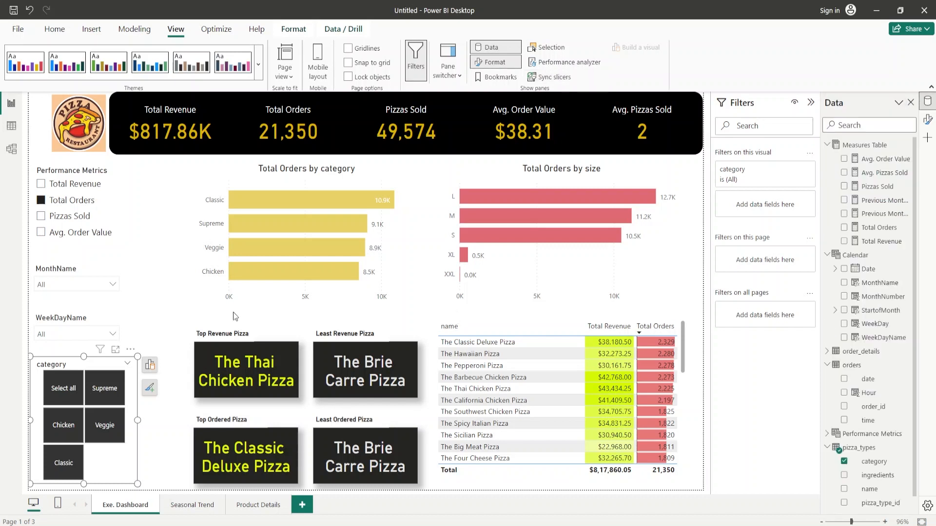
Step: Delete both overlapping category slicers from the Seasonal Trend page
{"action": "left_click", "coordinate": [180, 512]}
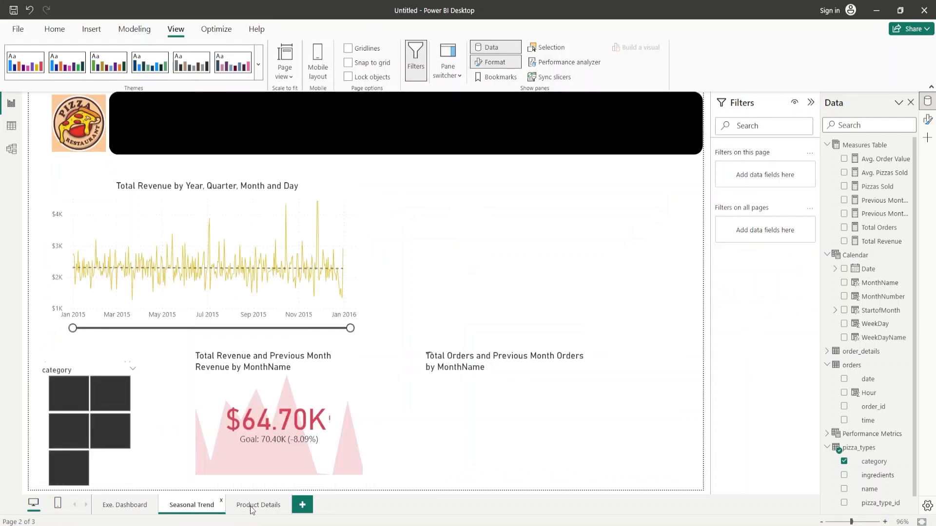
{"action": "left_click", "coordinate": [138, 372]}
{"action": "key", "text": "Delete"}
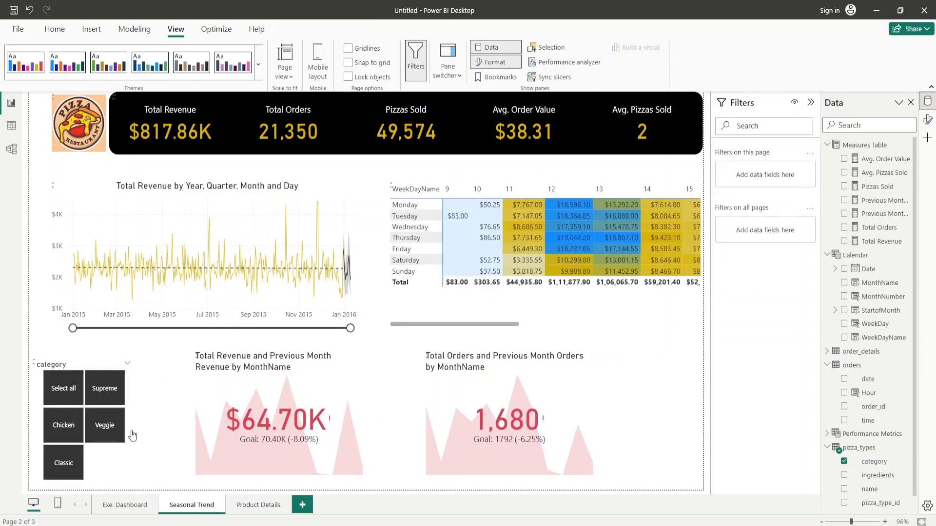
{"action": "left_click", "coordinate": [135, 381]}
{"action": "key", "text": "Delete"}
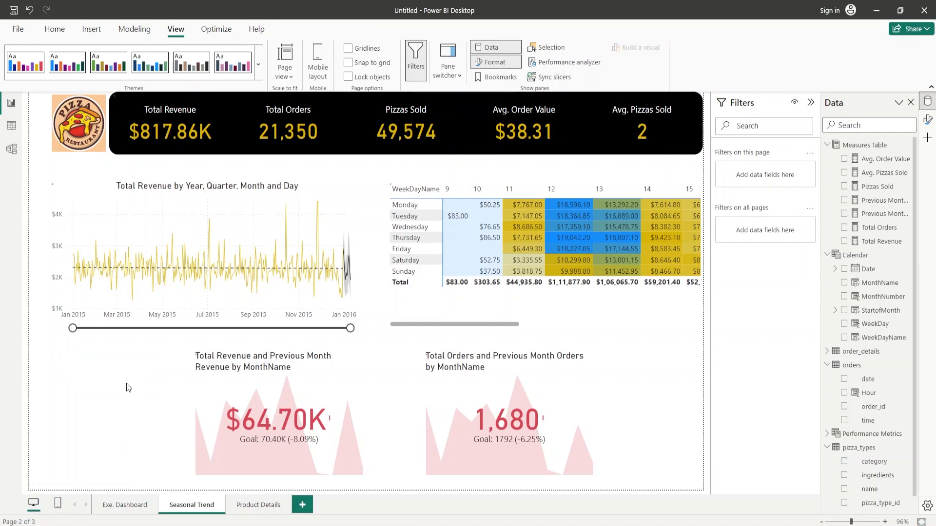
Step: Filter the Exe. Dashboard page to February with the MonthName slicer
{"action": "left_click", "coordinate": [112, 507]}
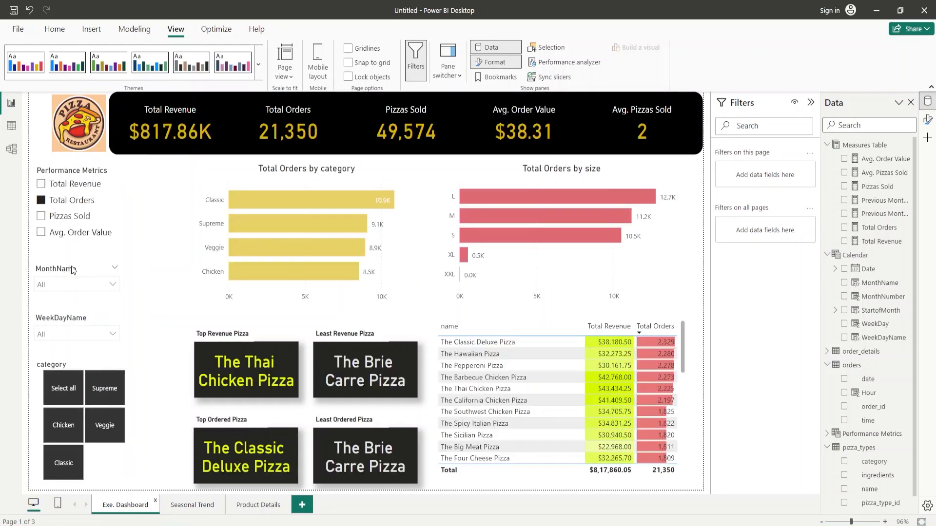
{"action": "left_click", "coordinate": [74, 283]}
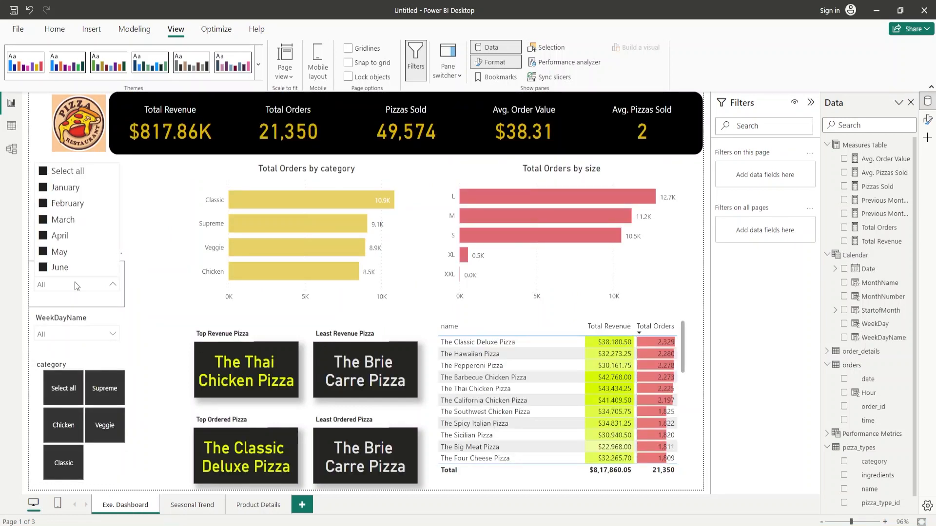
{"action": "left_click", "coordinate": [43, 205]}
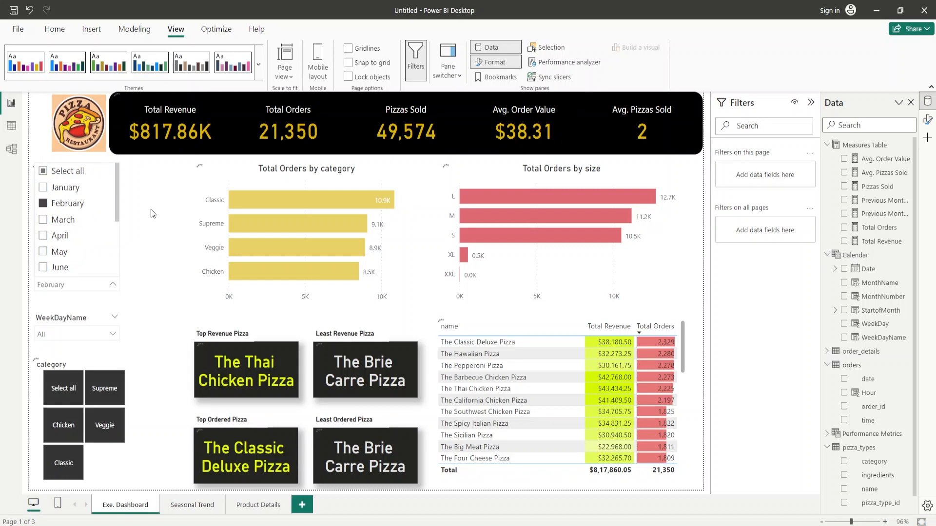
{"action": "left_click", "coordinate": [148, 240]}
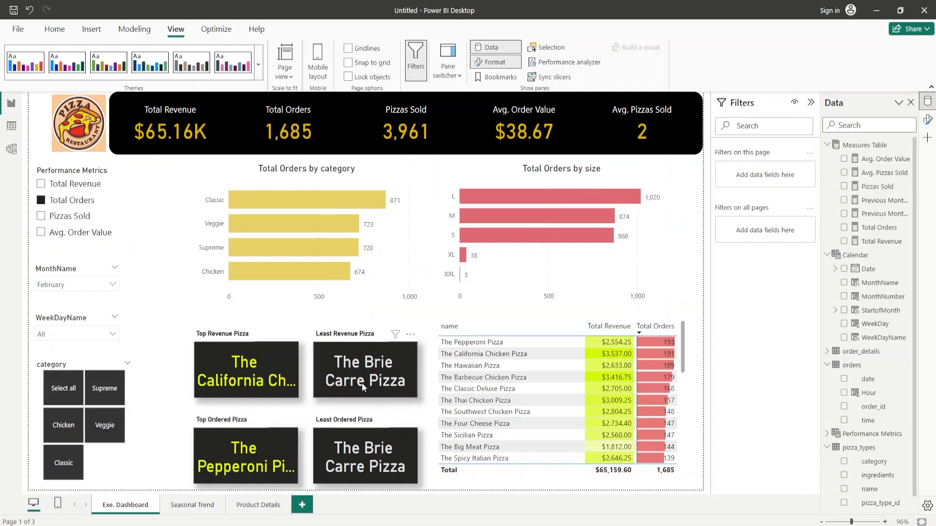
Step: Check the synced month filter on the Seasonal Trend and Product Details pages, and return to the Exe. Dashboard page
{"action": "left_click", "coordinate": [176, 507]}
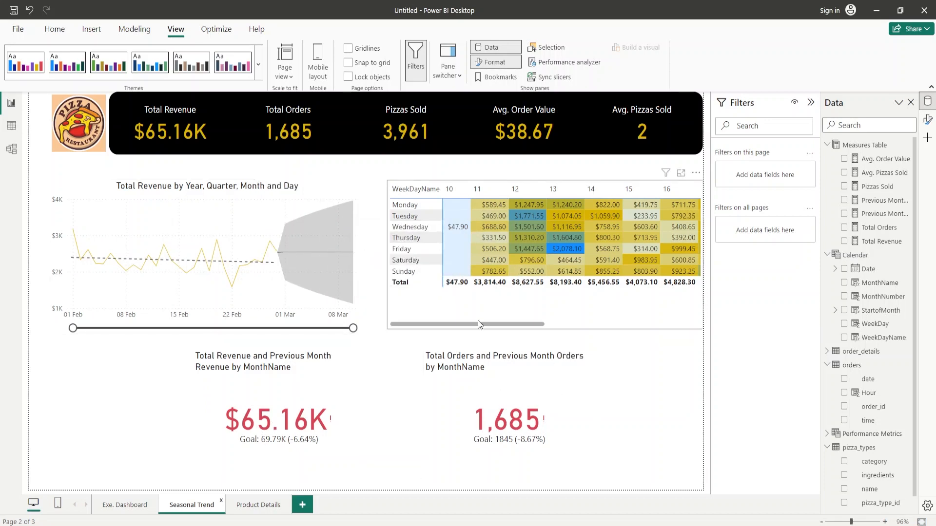
{"action": "left_click", "coordinate": [261, 506]}
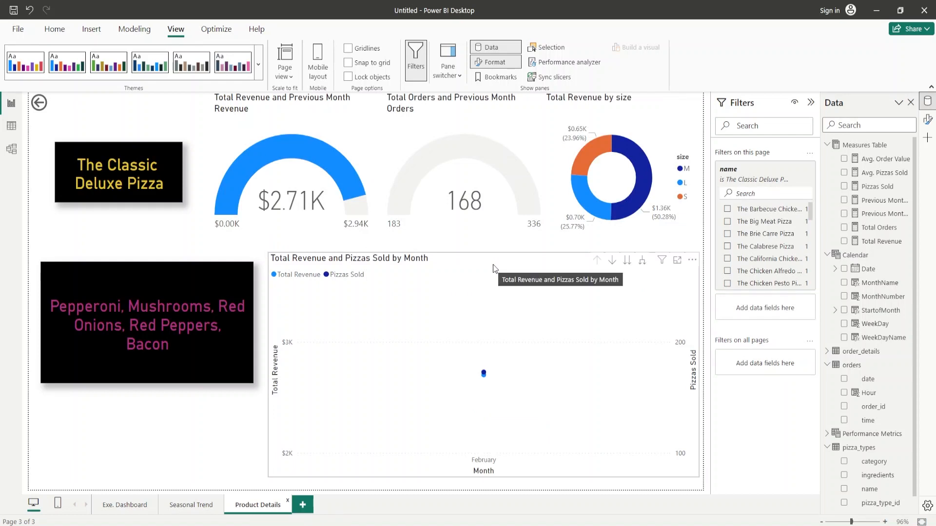
{"action": "mouse_move", "coordinate": [528, 360]}
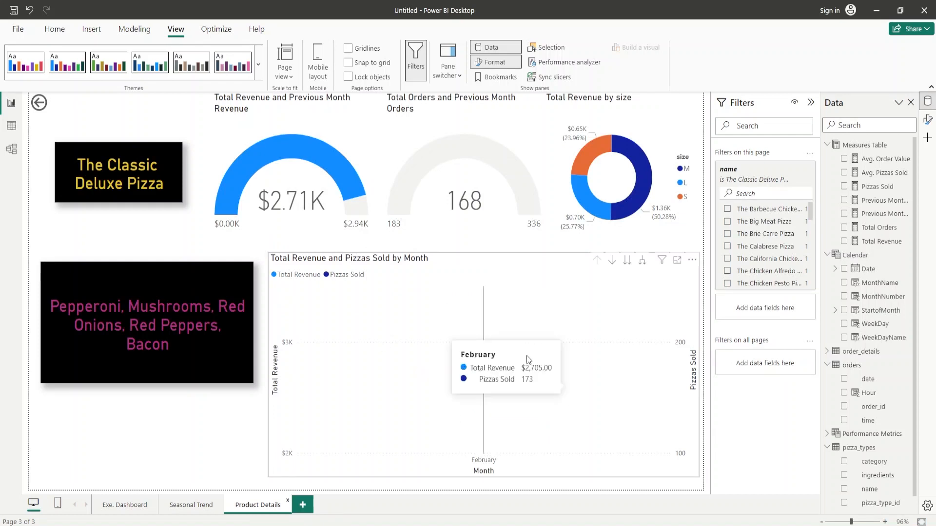
{"action": "left_click", "coordinate": [120, 508]}
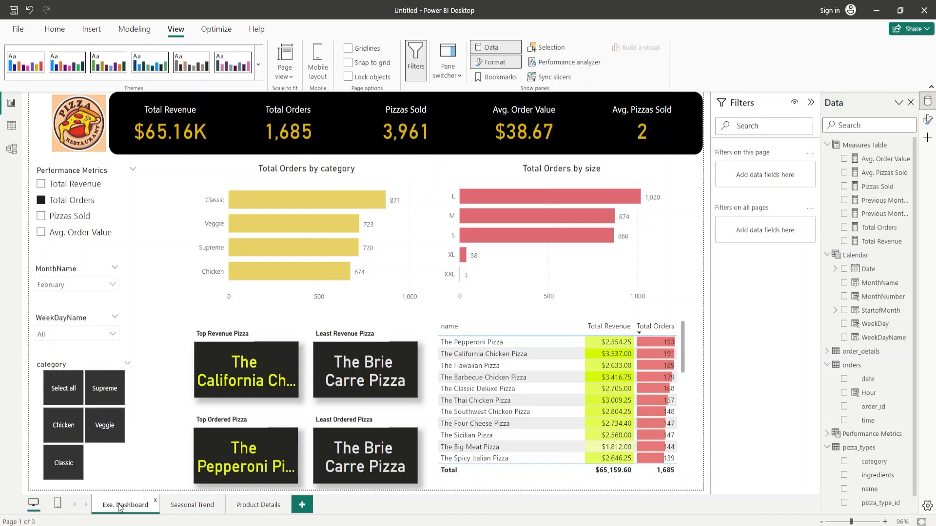
{"action": "left_click", "coordinate": [184, 510]}
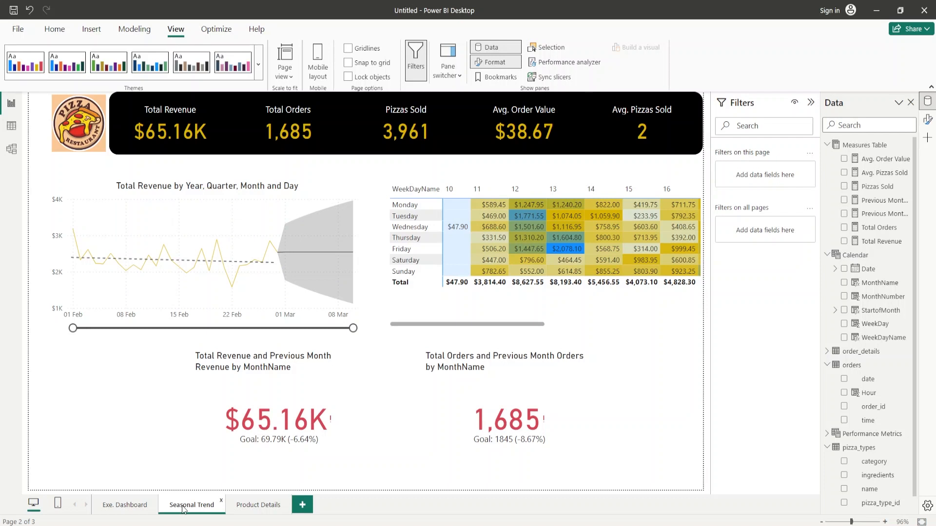
{"action": "left_click", "coordinate": [252, 505]}
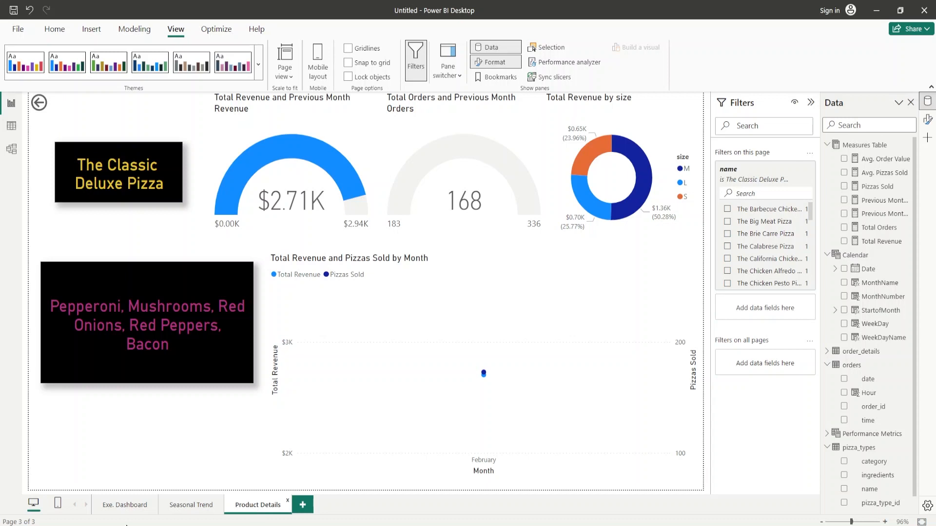
{"action": "left_click", "coordinate": [133, 514]}
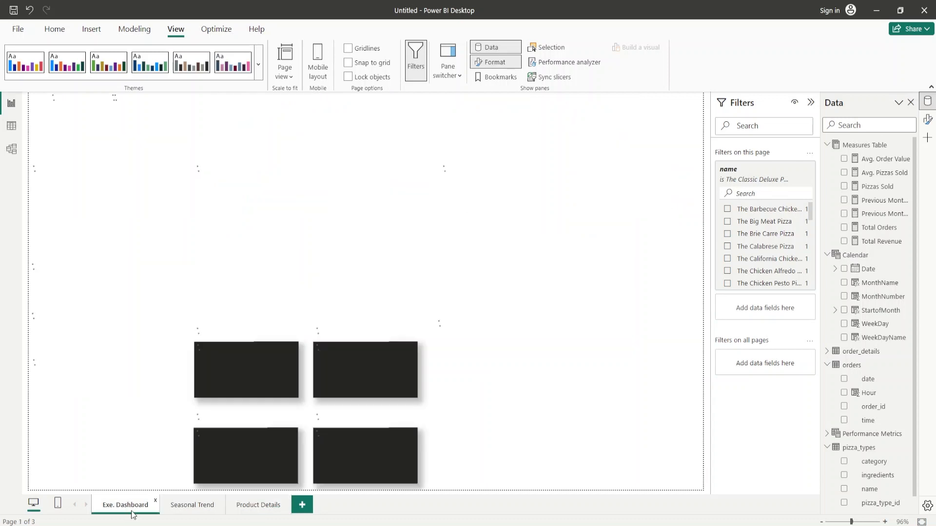